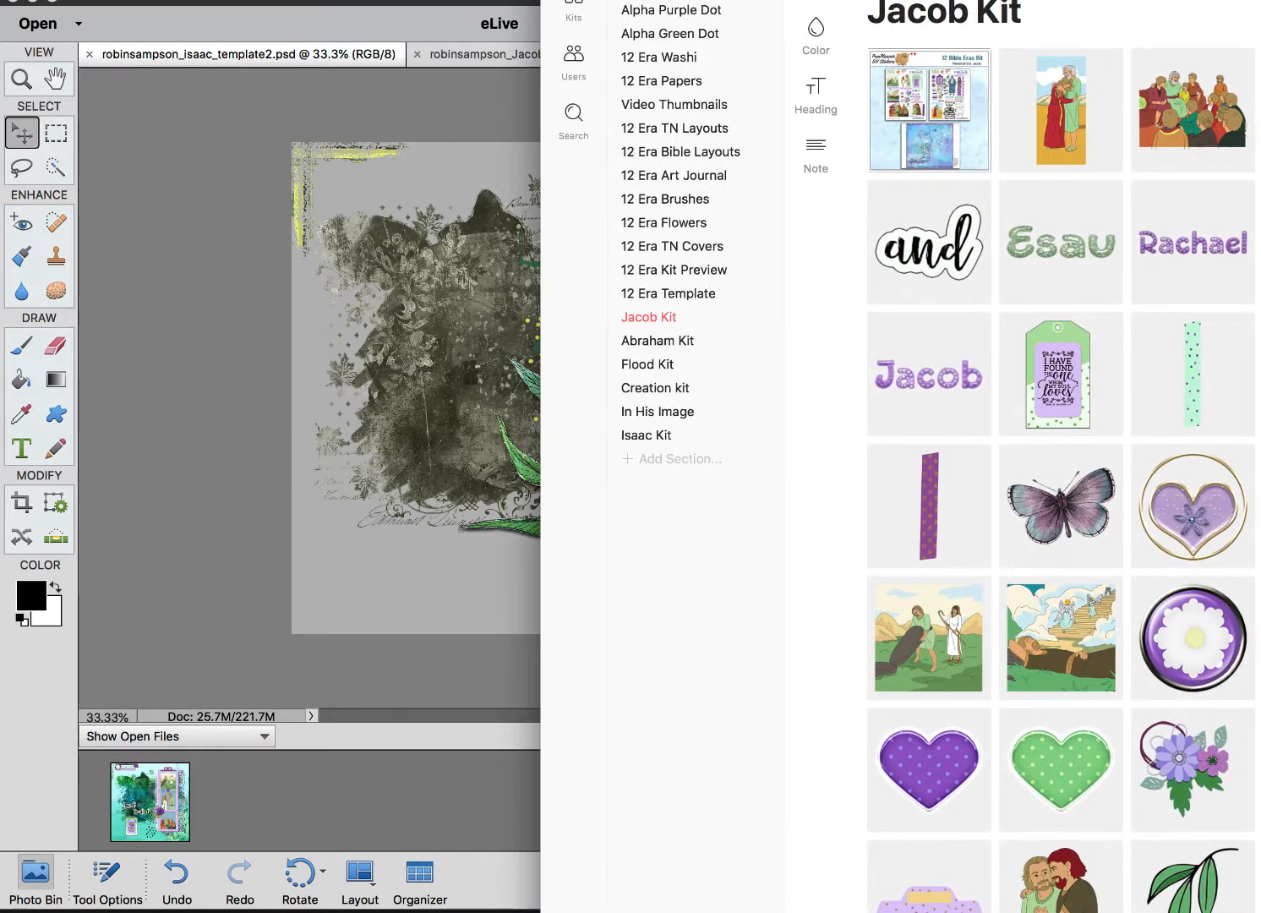
- Browse the sticker elements in the Jacob, Abraham and Isaac kits of the asset library
drag(1098, 13, 404, 2)
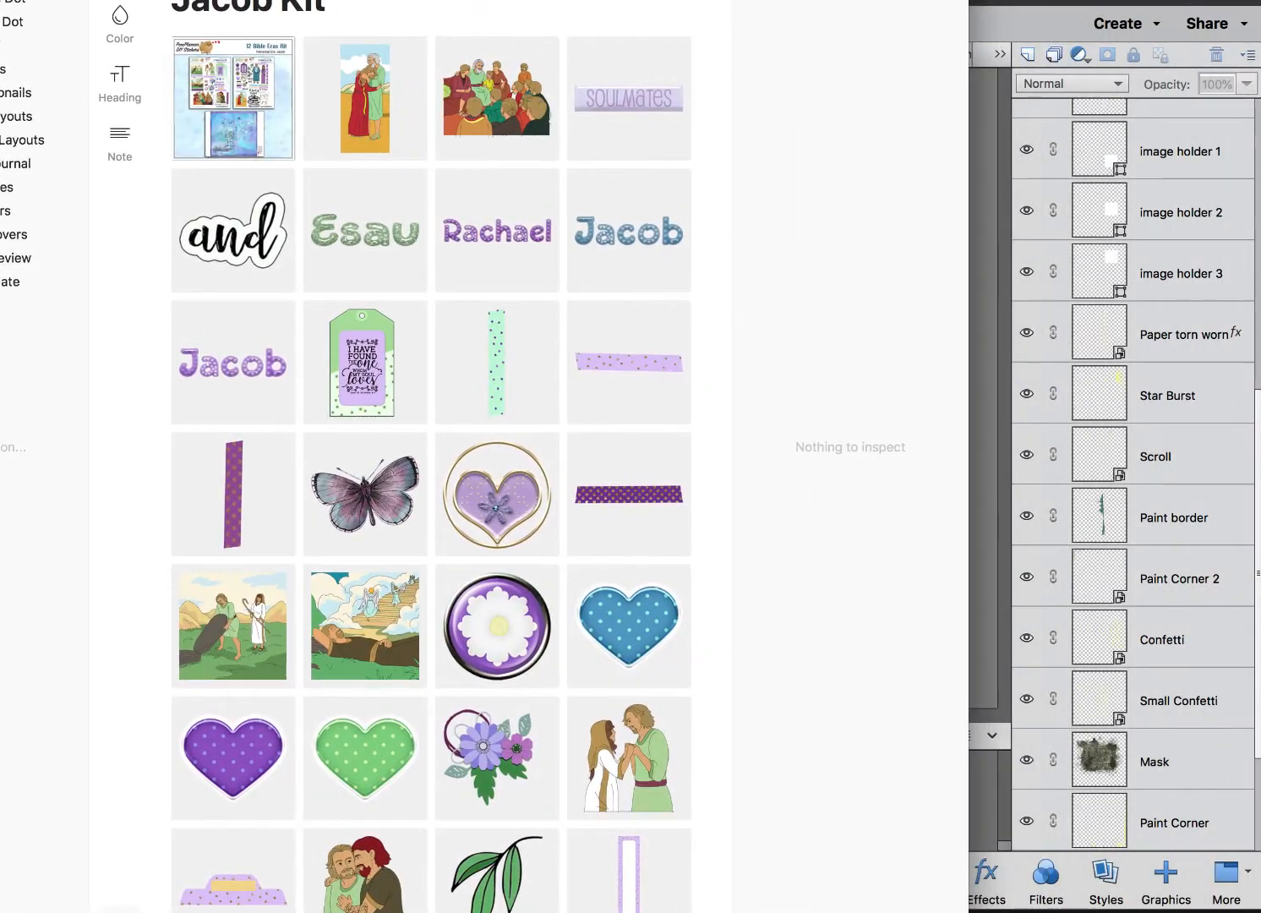
scroll(436, 214, down, 10)
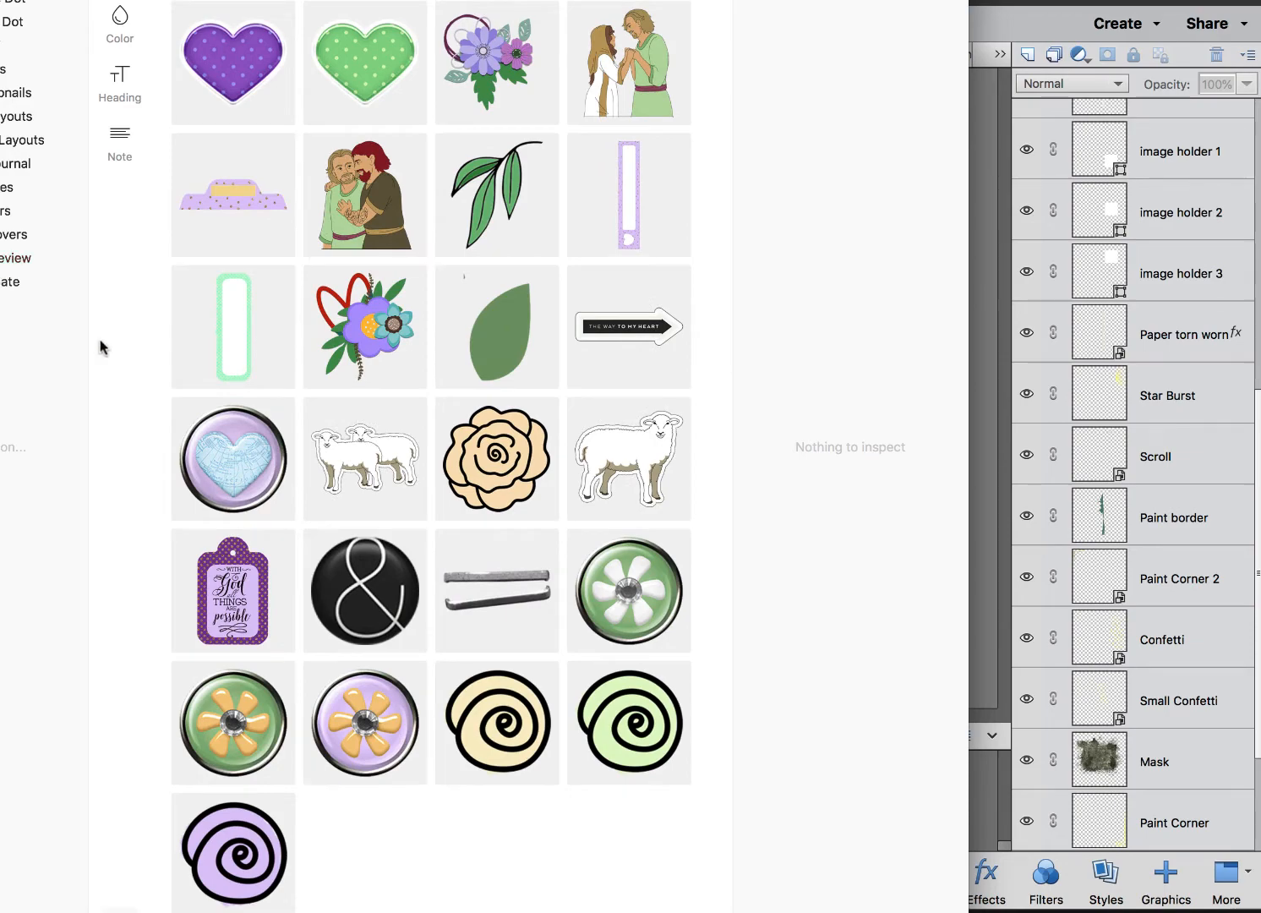
drag(53, 8, 205, 9)
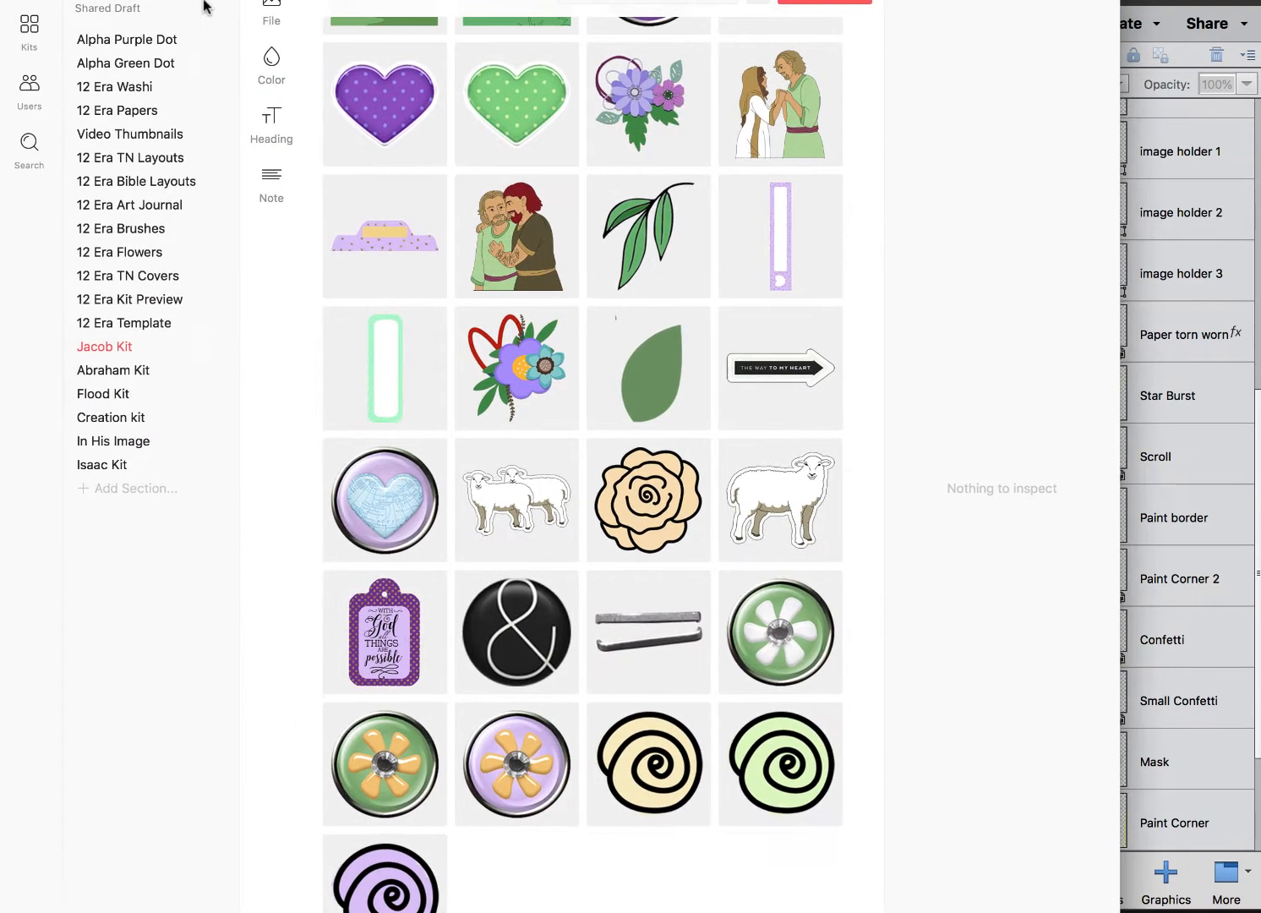
click(137, 372)
scroll(643, 414, down, 10)
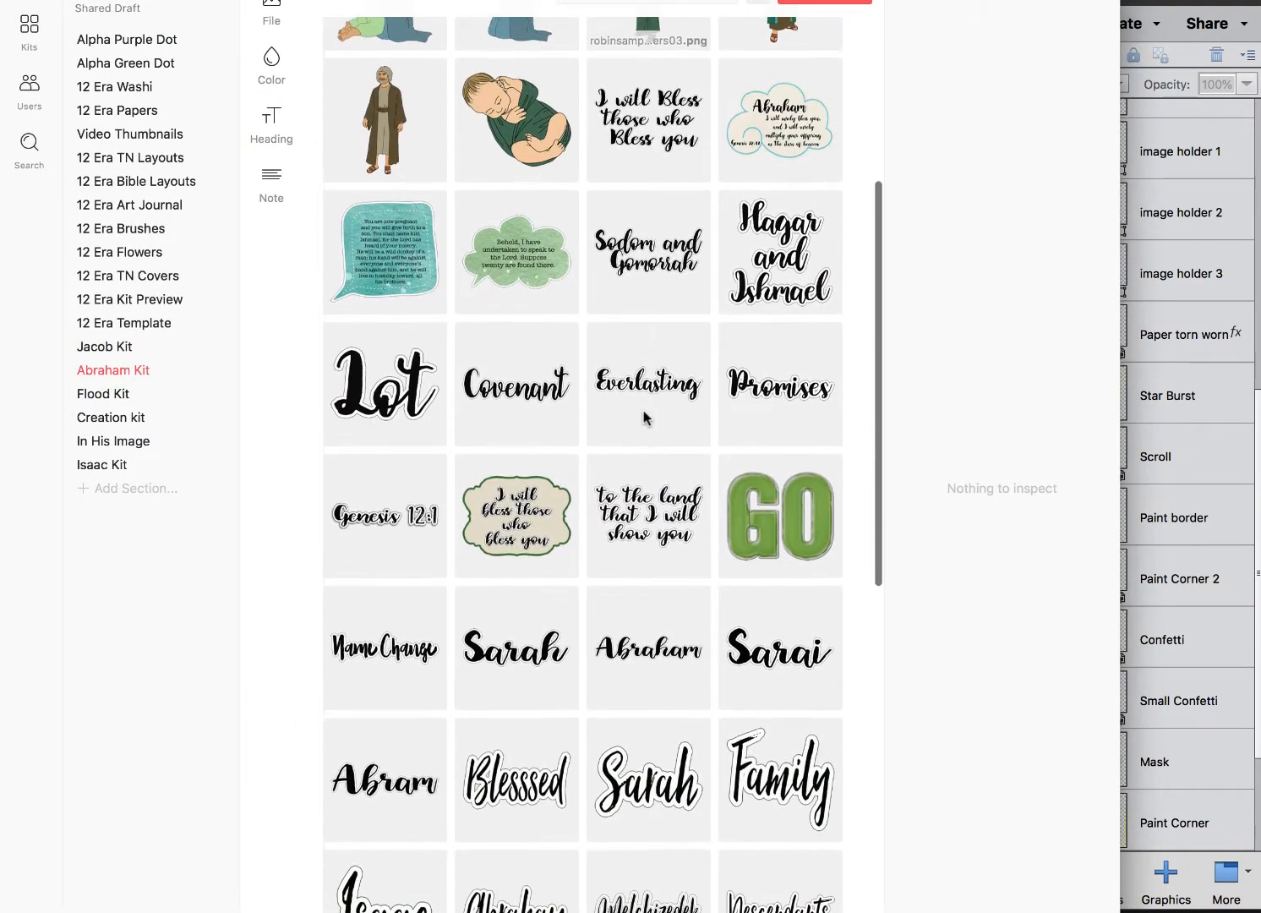
scroll(643, 410, down, 6)
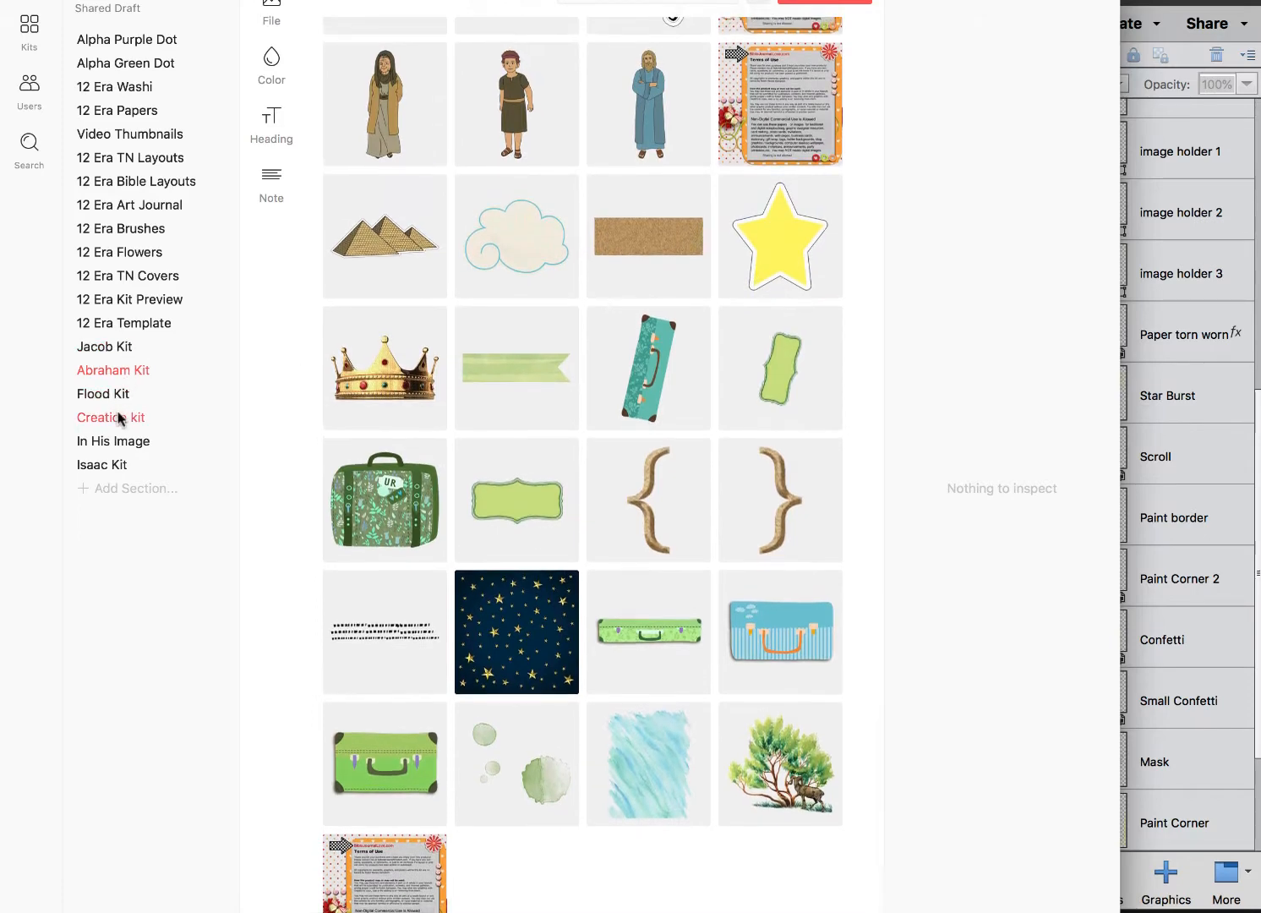
click(124, 465)
scroll(622, 195, down, 5)
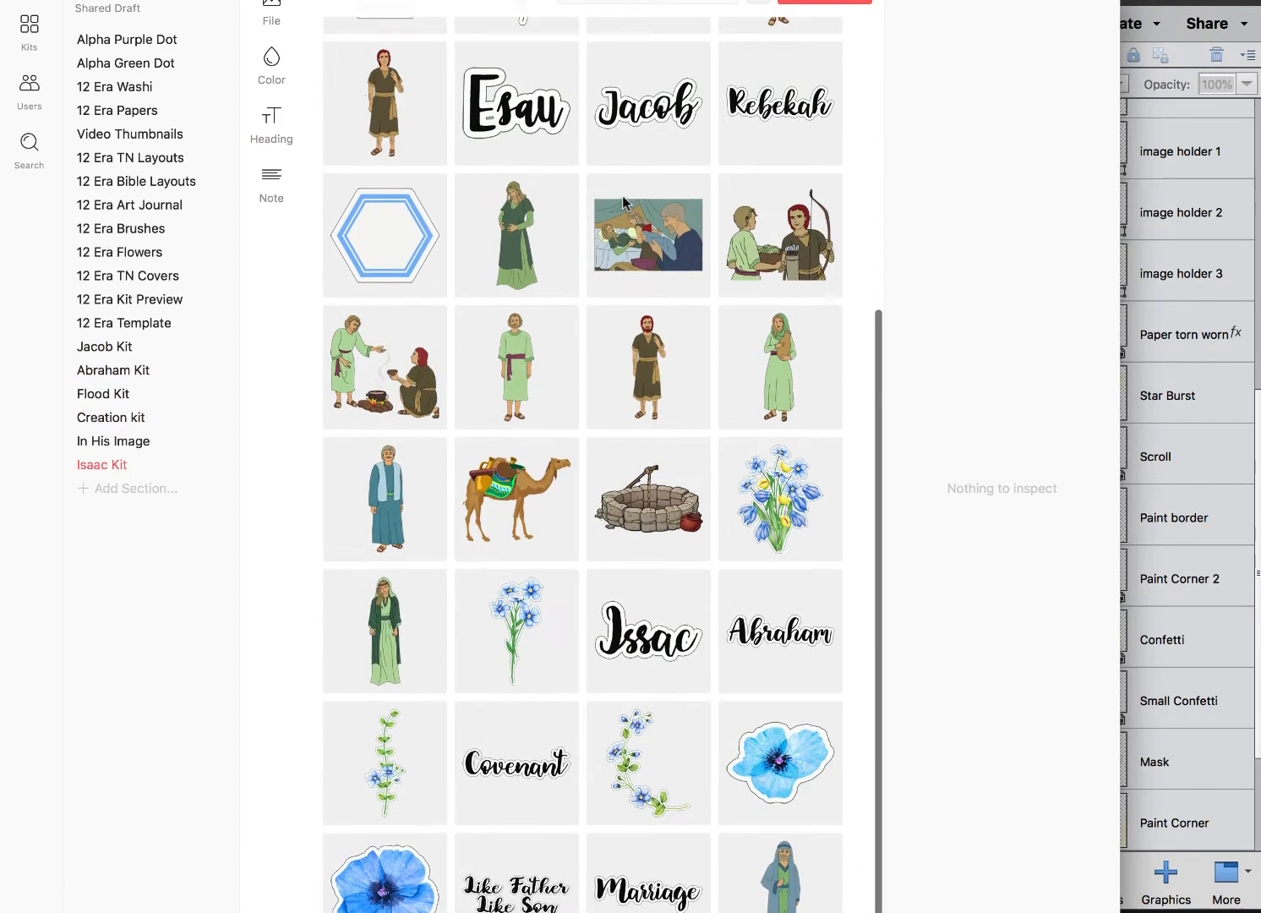
click(112, 346)
scroll(592, 422, down, 8)
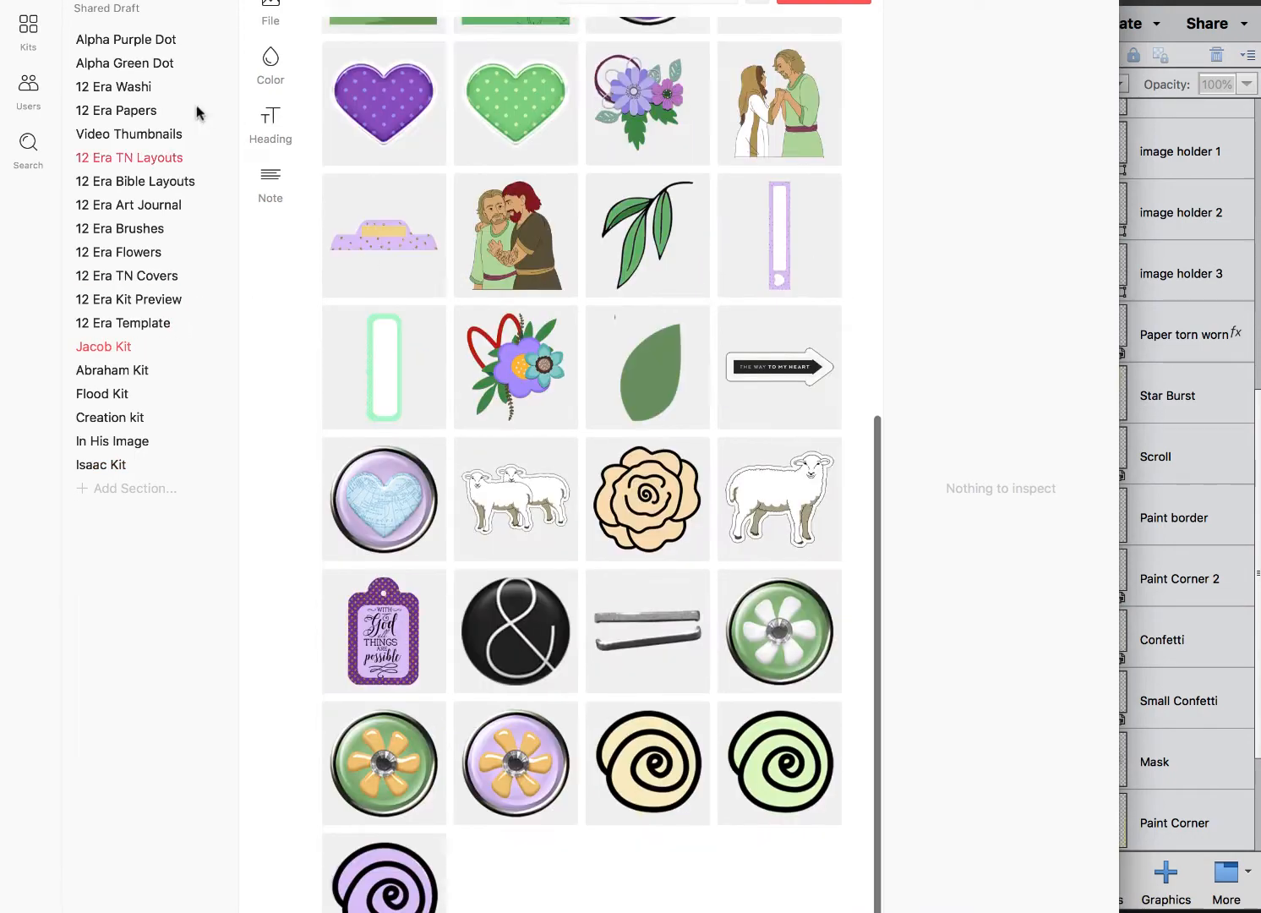
- Switch to Photoshop Elements, look through the open files and toggle the layer list off and back on
key(super+Tab)
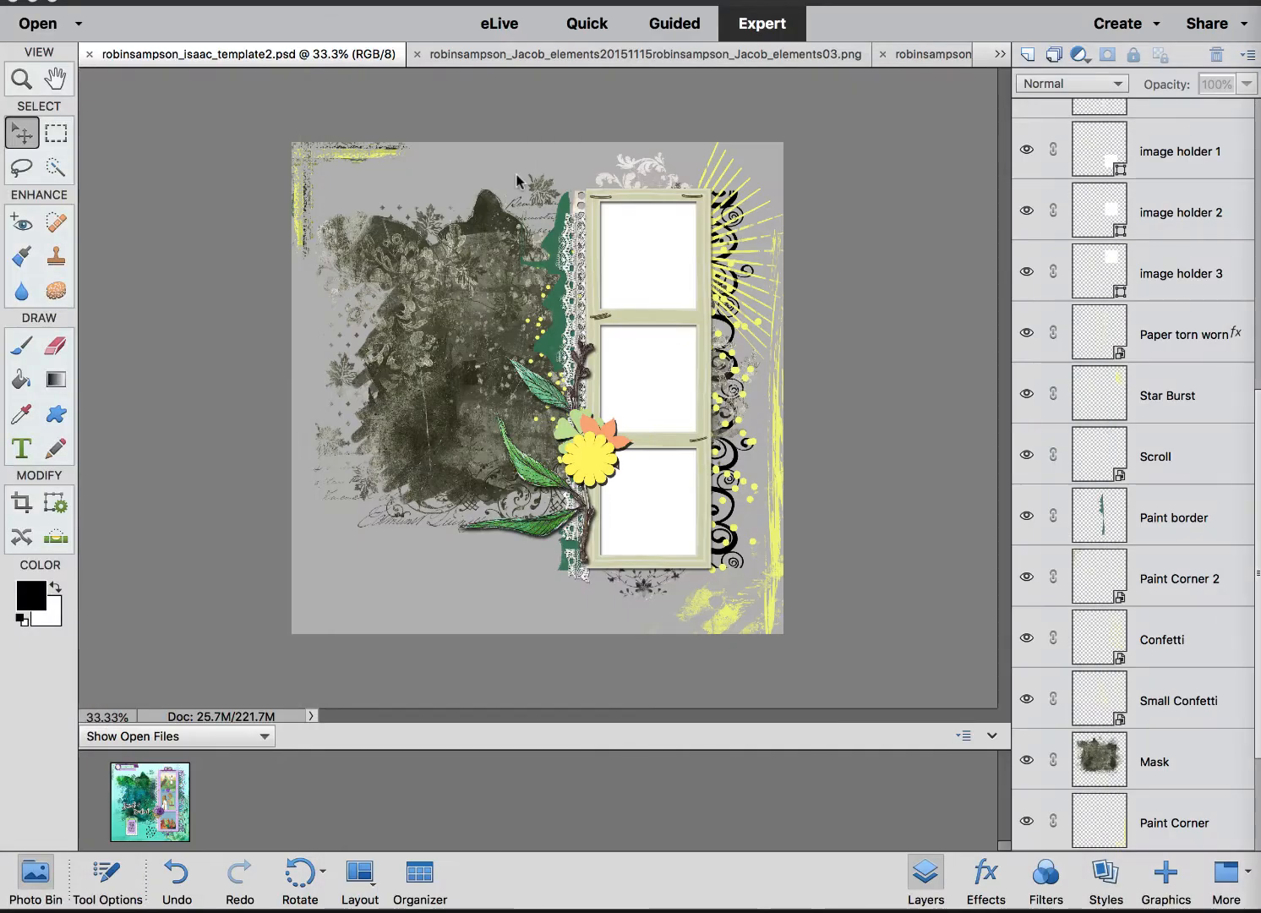
scroll(256, 816, up, 3)
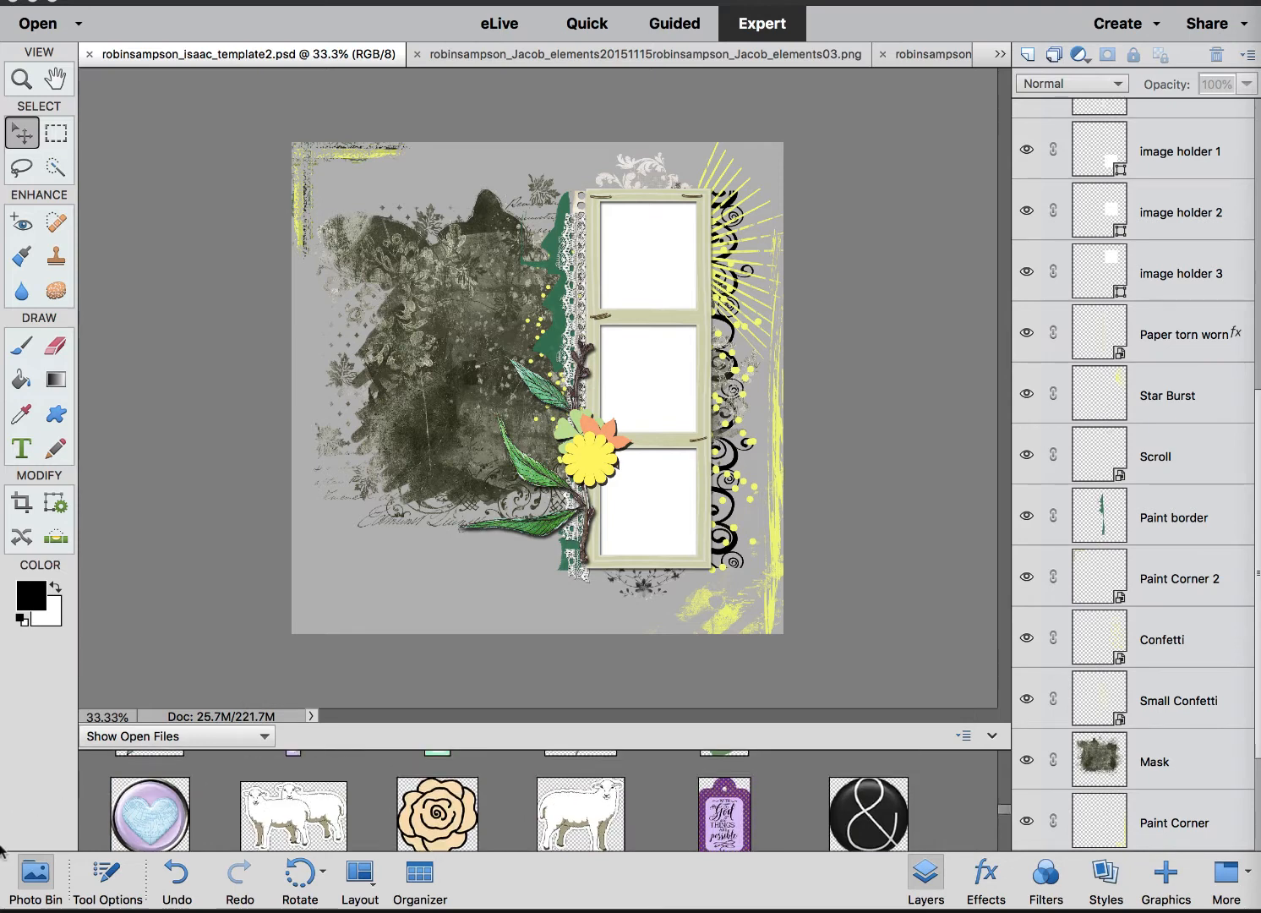
scroll(173, 811, up, 2)
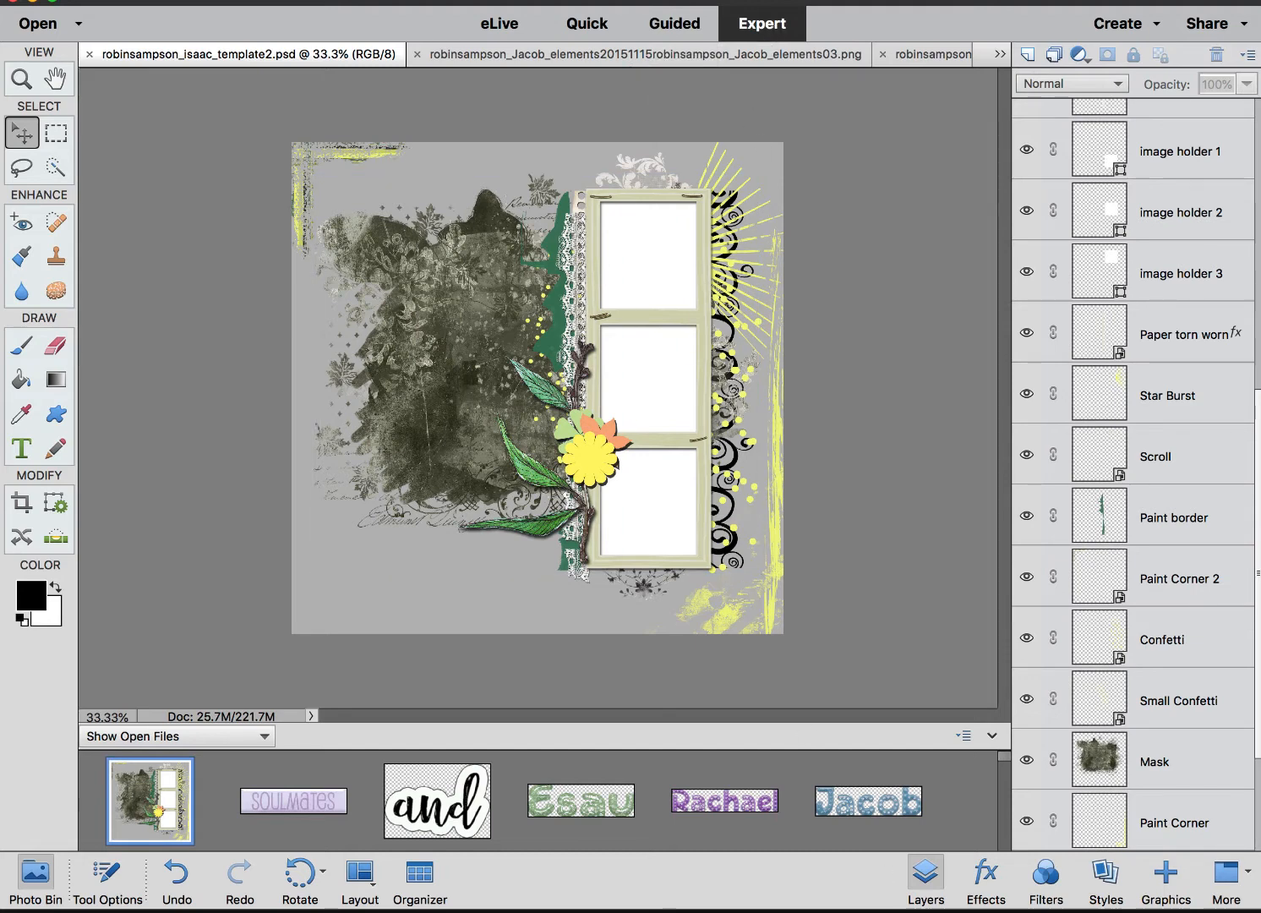
click(926, 877)
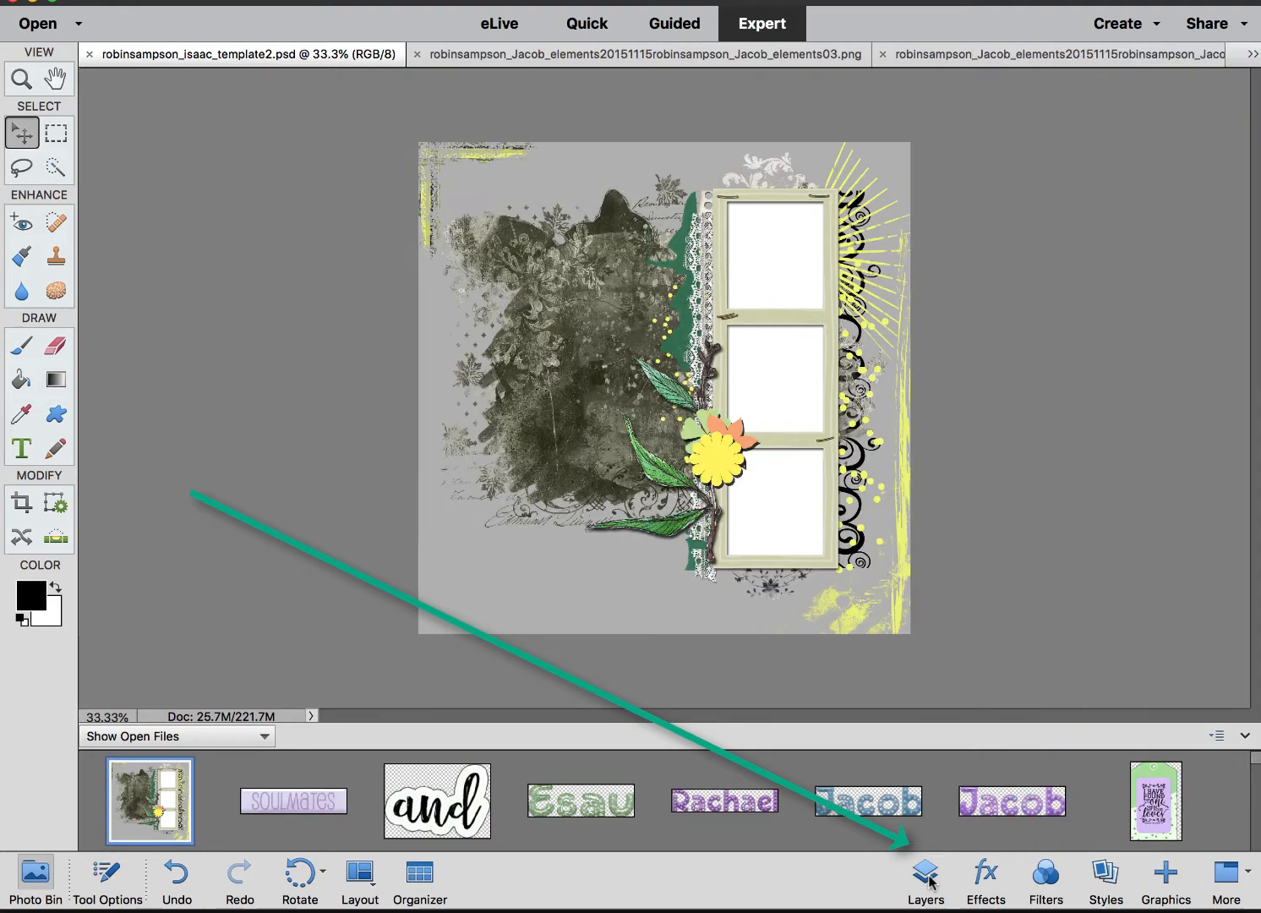
click(928, 877)
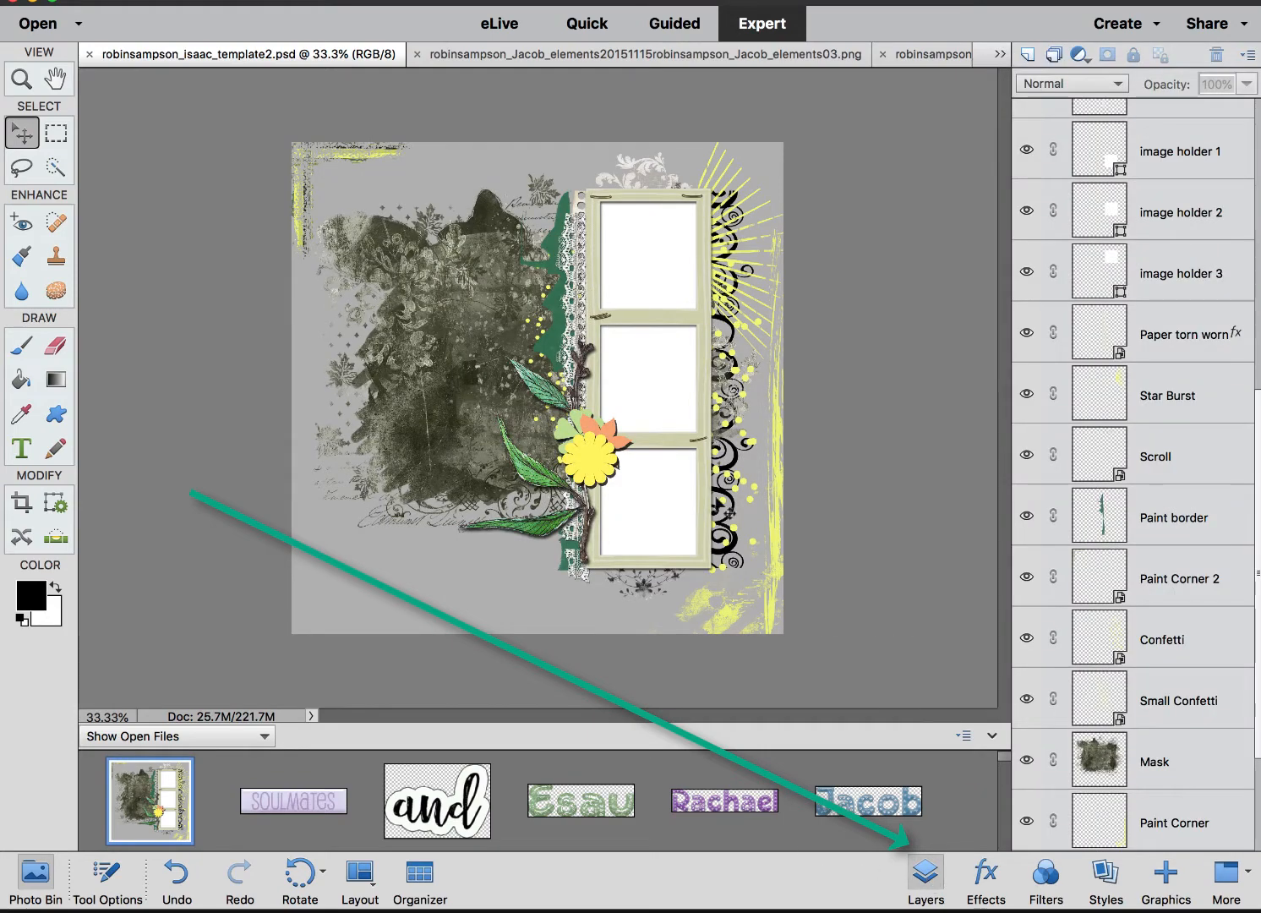
- Shift the dark grunge mask slightly to the left on the page and hide the yellow flower, Shape 1
drag(415, 249, 413, 295)
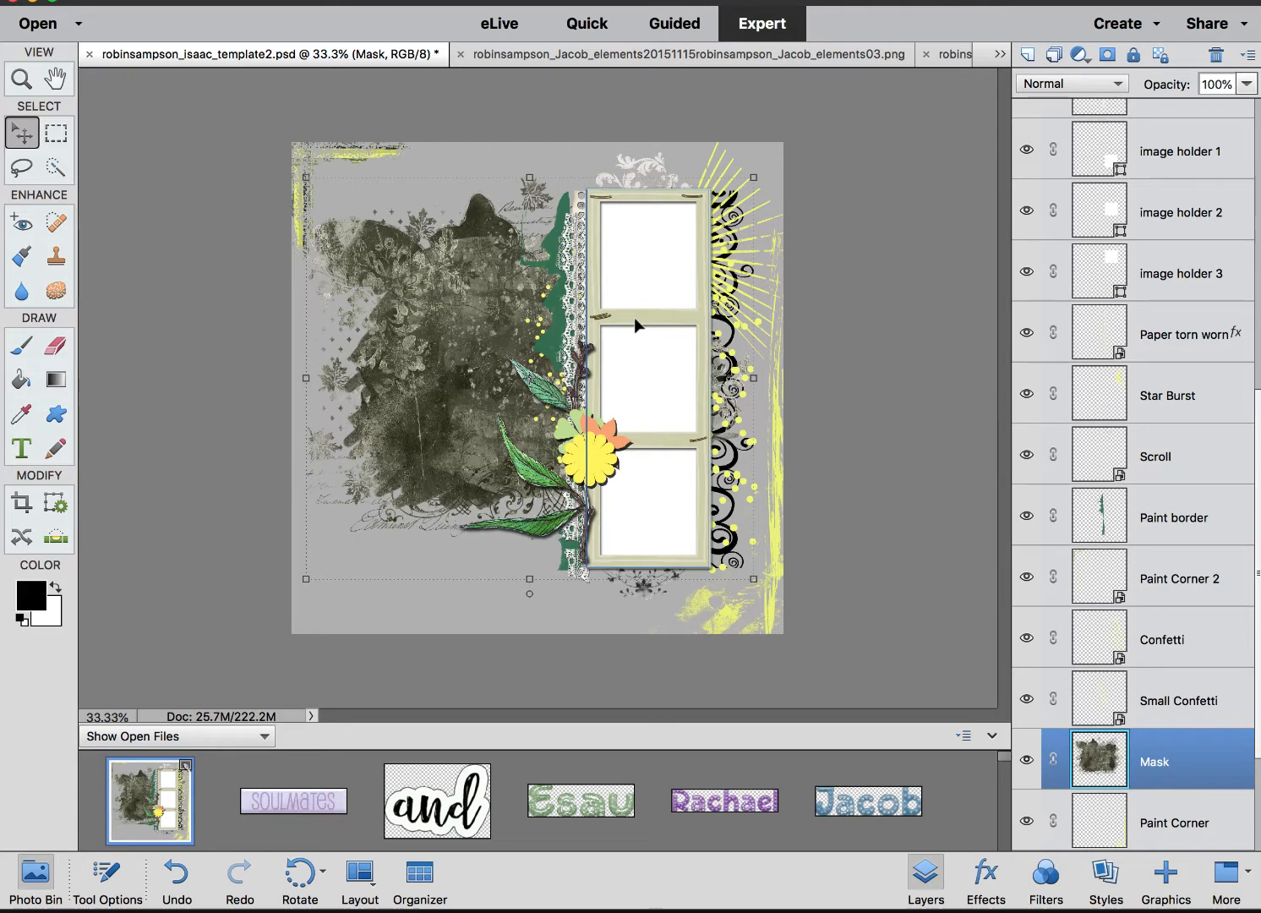
click(591, 453)
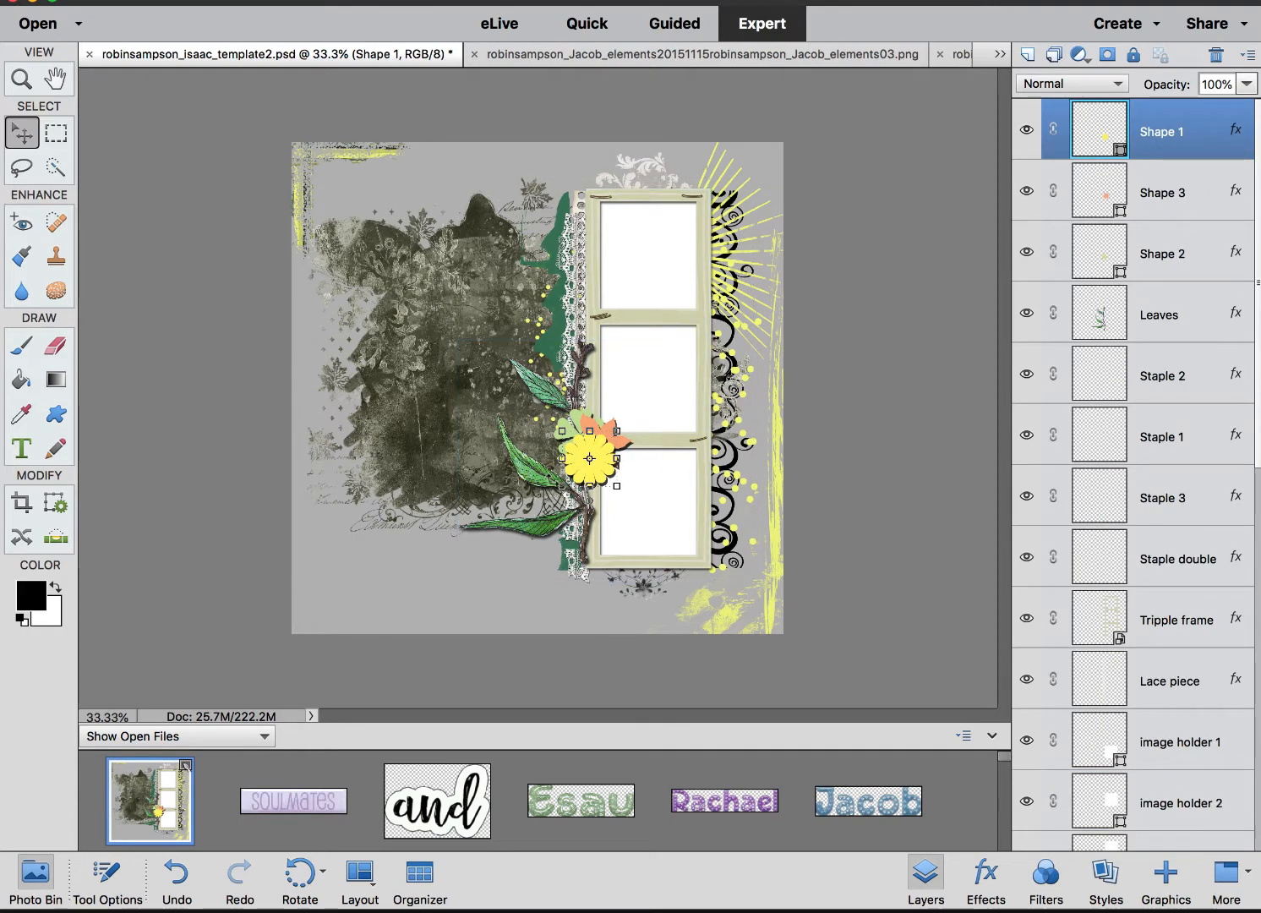
click(1026, 132)
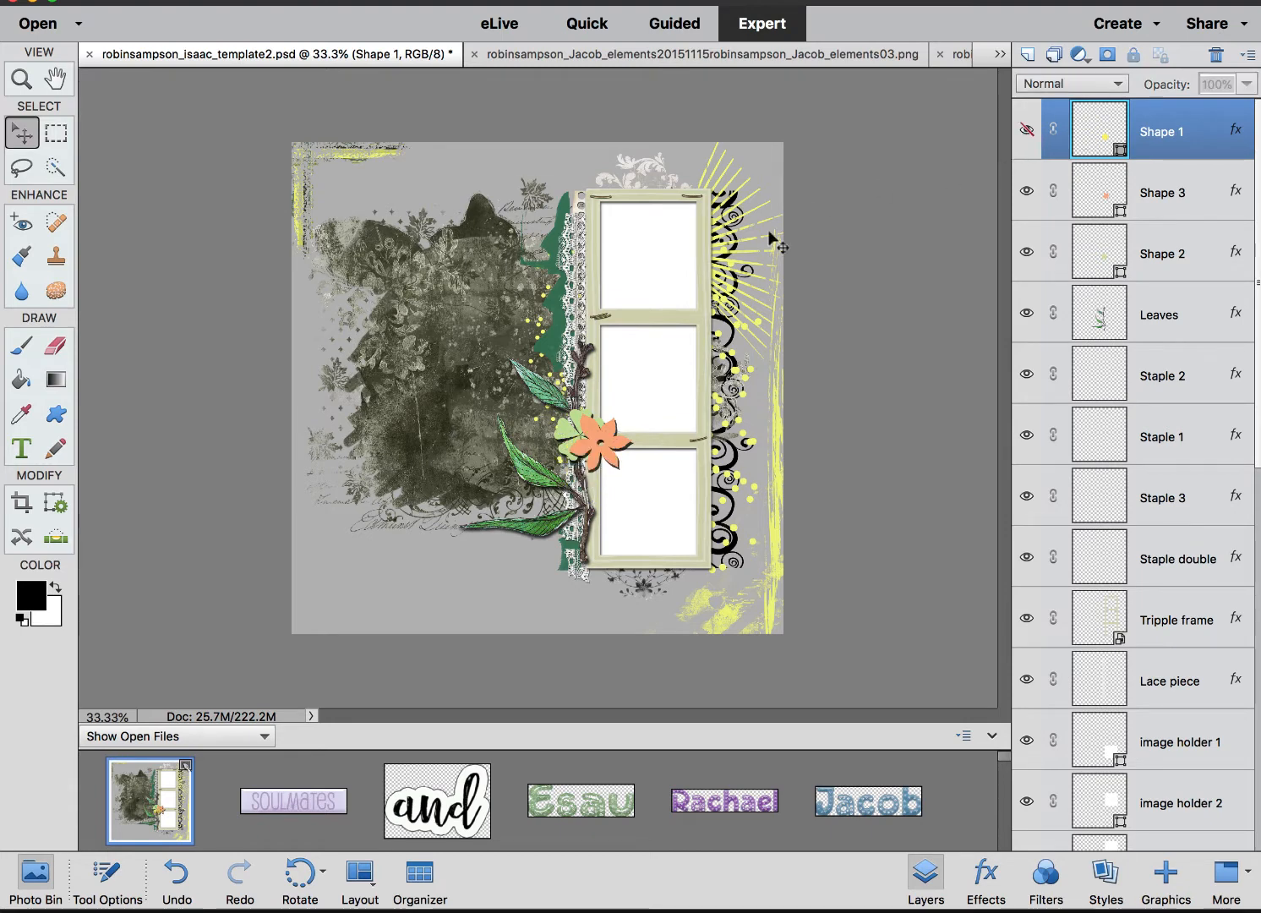
- Hide the orange flower Shape 3 and the green clover Shape 2, leaving no layer selected
click(607, 463)
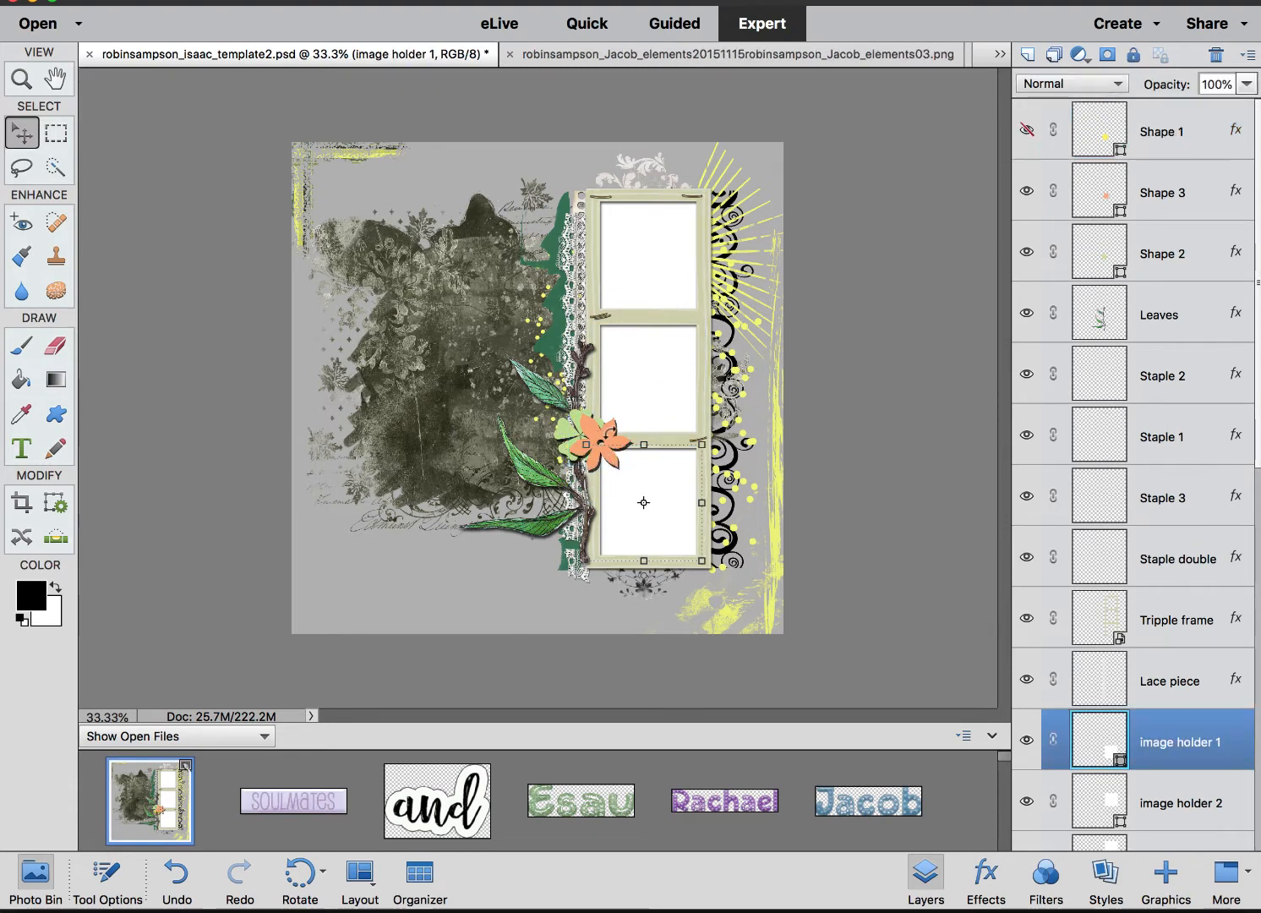
click(644, 502)
click(669, 578)
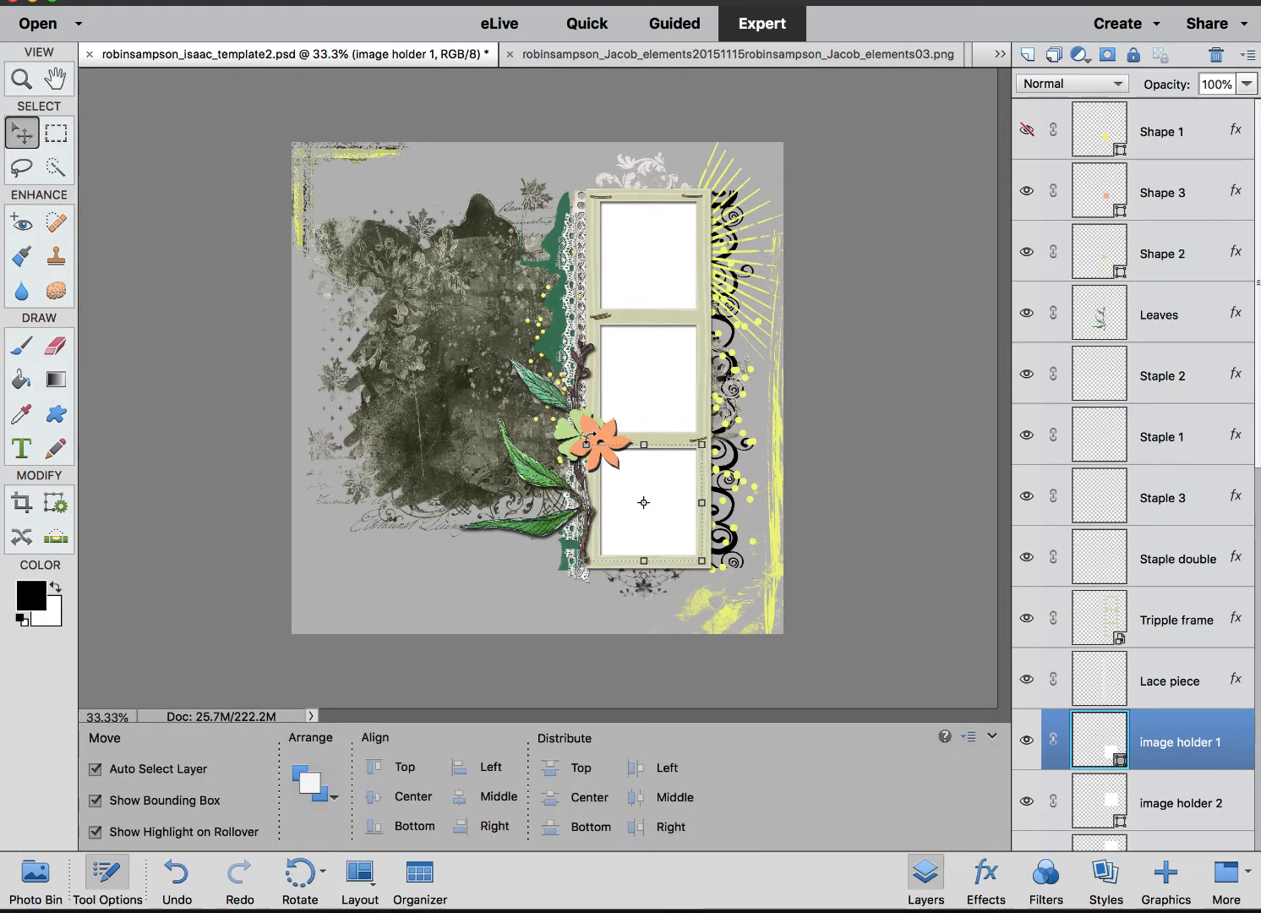
click(498, 382)
click(575, 422)
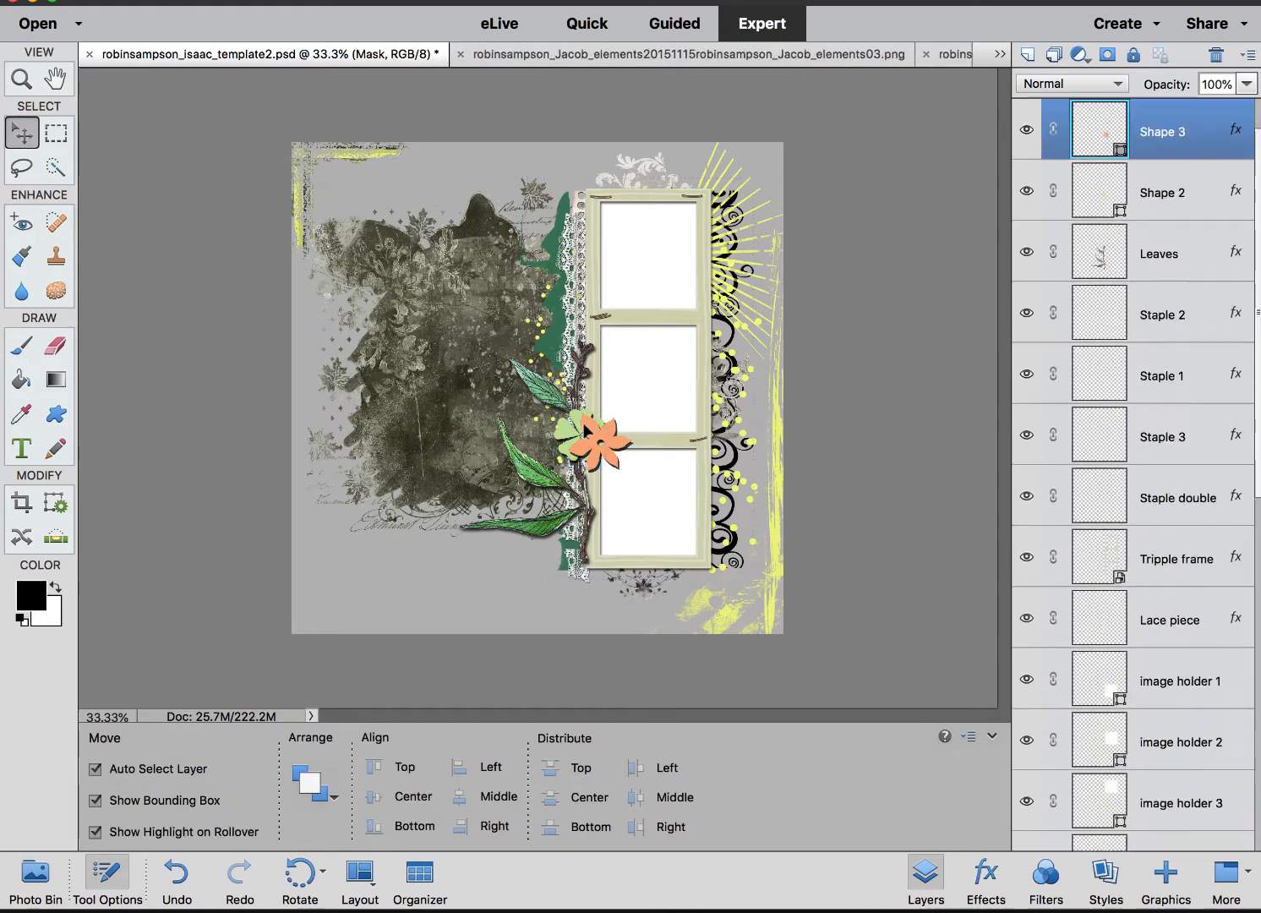
click(1025, 131)
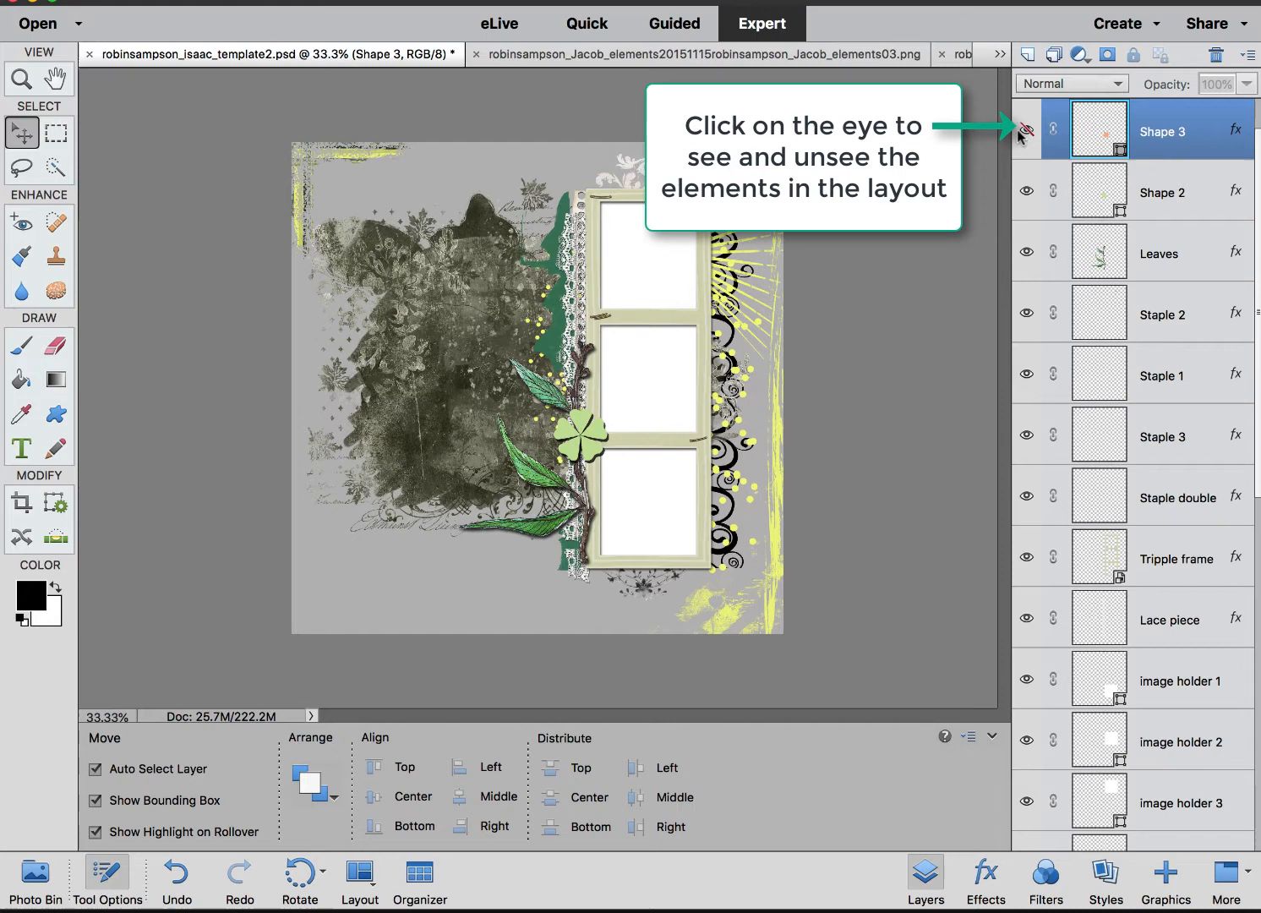
click(579, 432)
click(1026, 191)
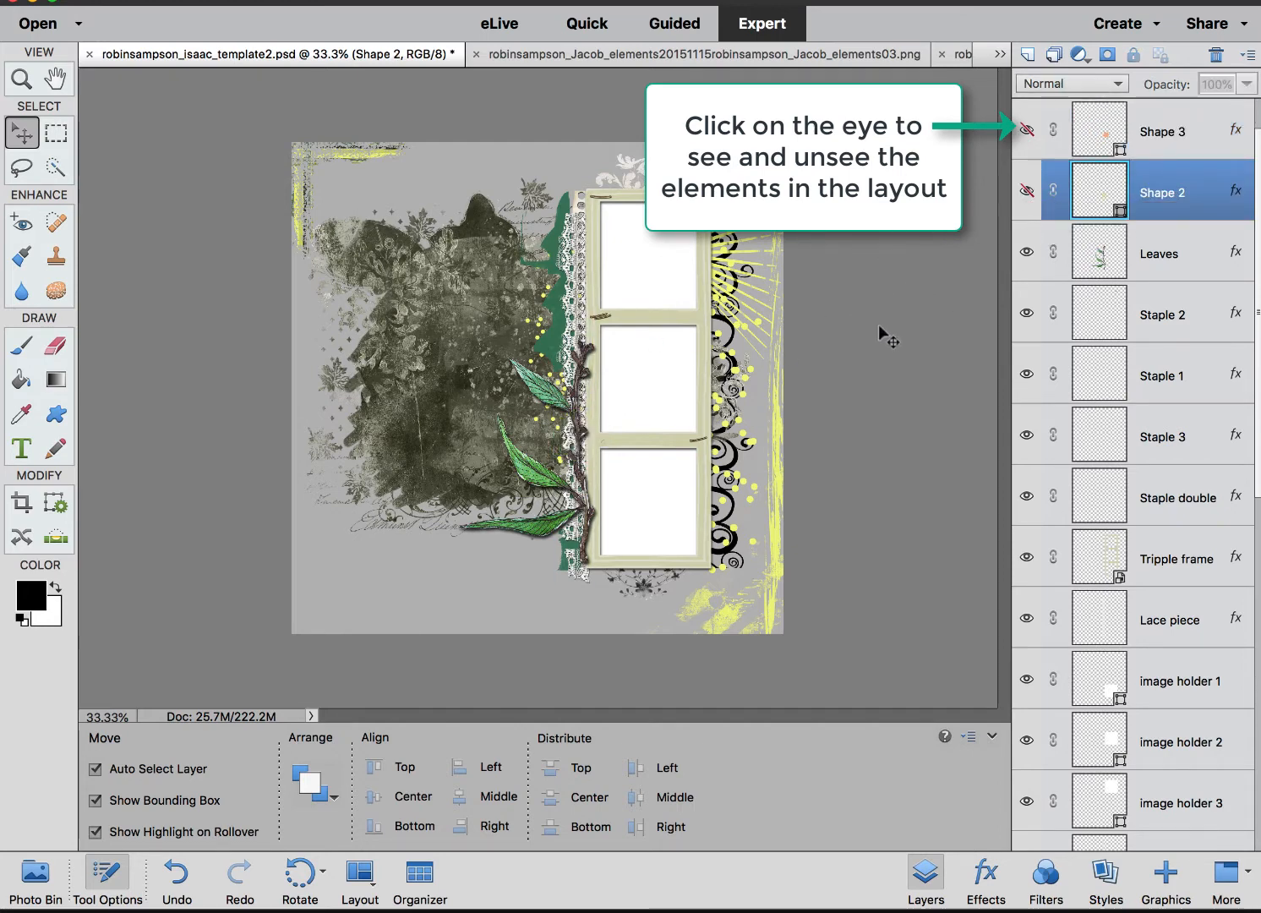
click(330, 611)
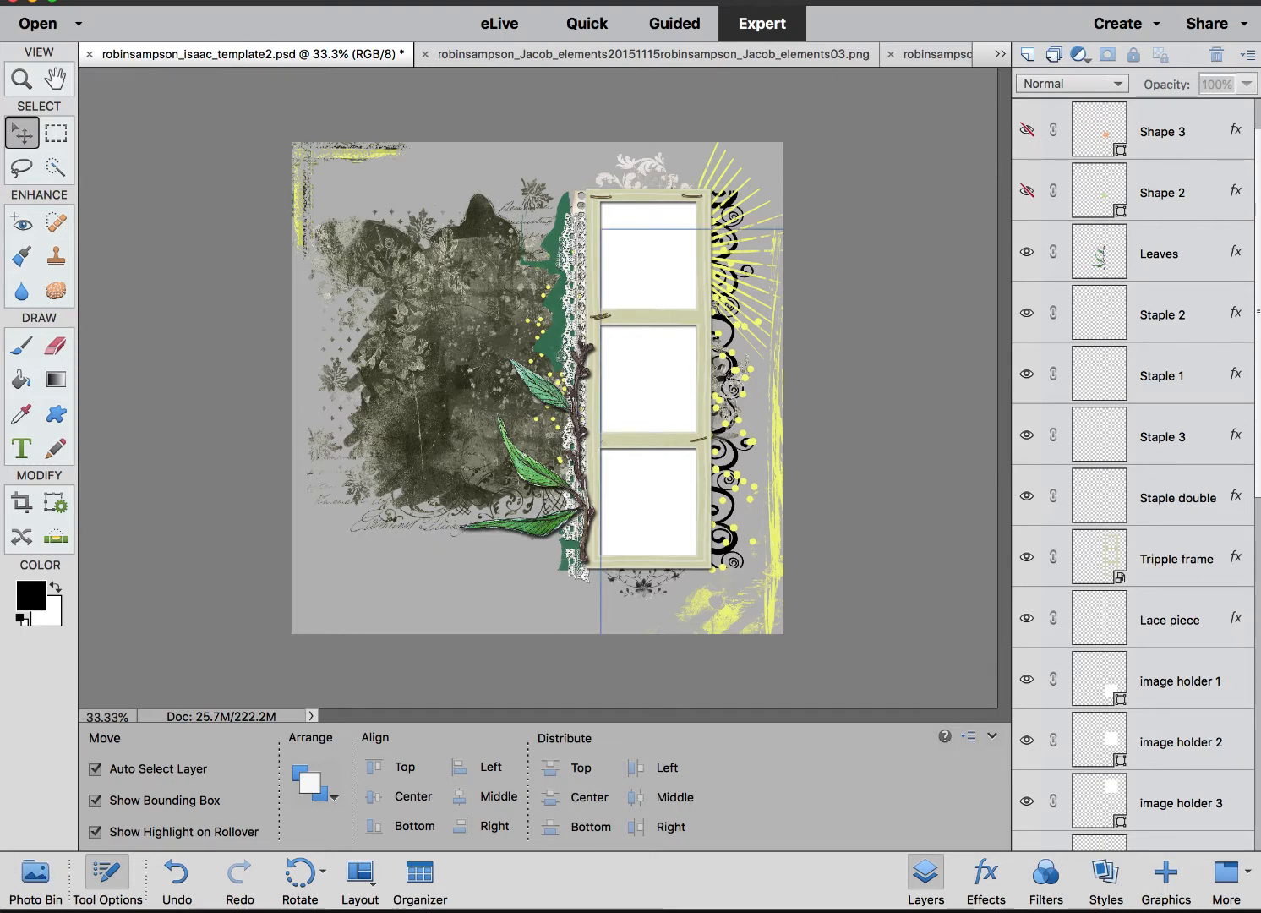
- From the asset library's 12 Era Papers section, open the cream floral beautiful_watercolor_papers04.jpg in Photoshop Elements
drag(1260, 2, 623, 2)
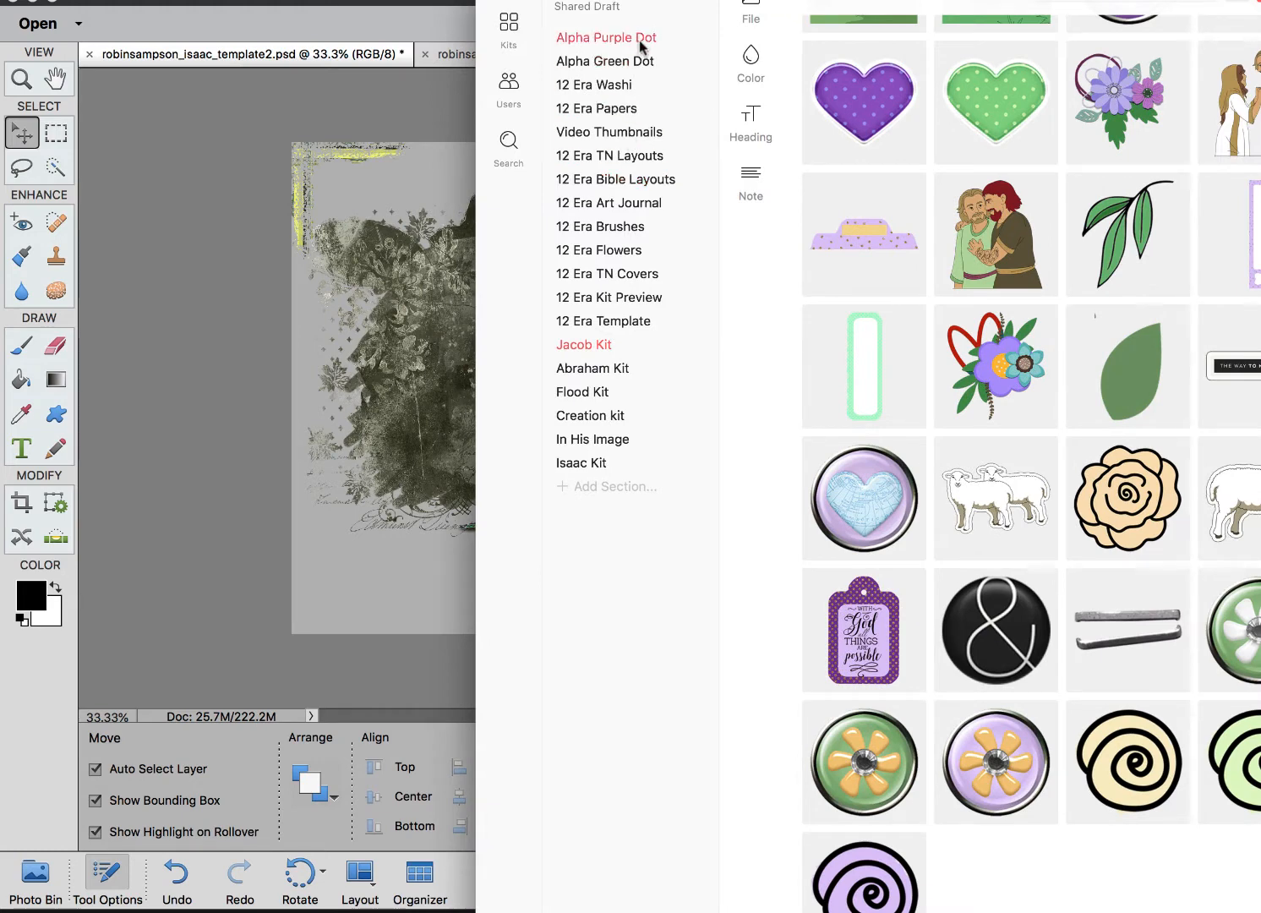
click(608, 110)
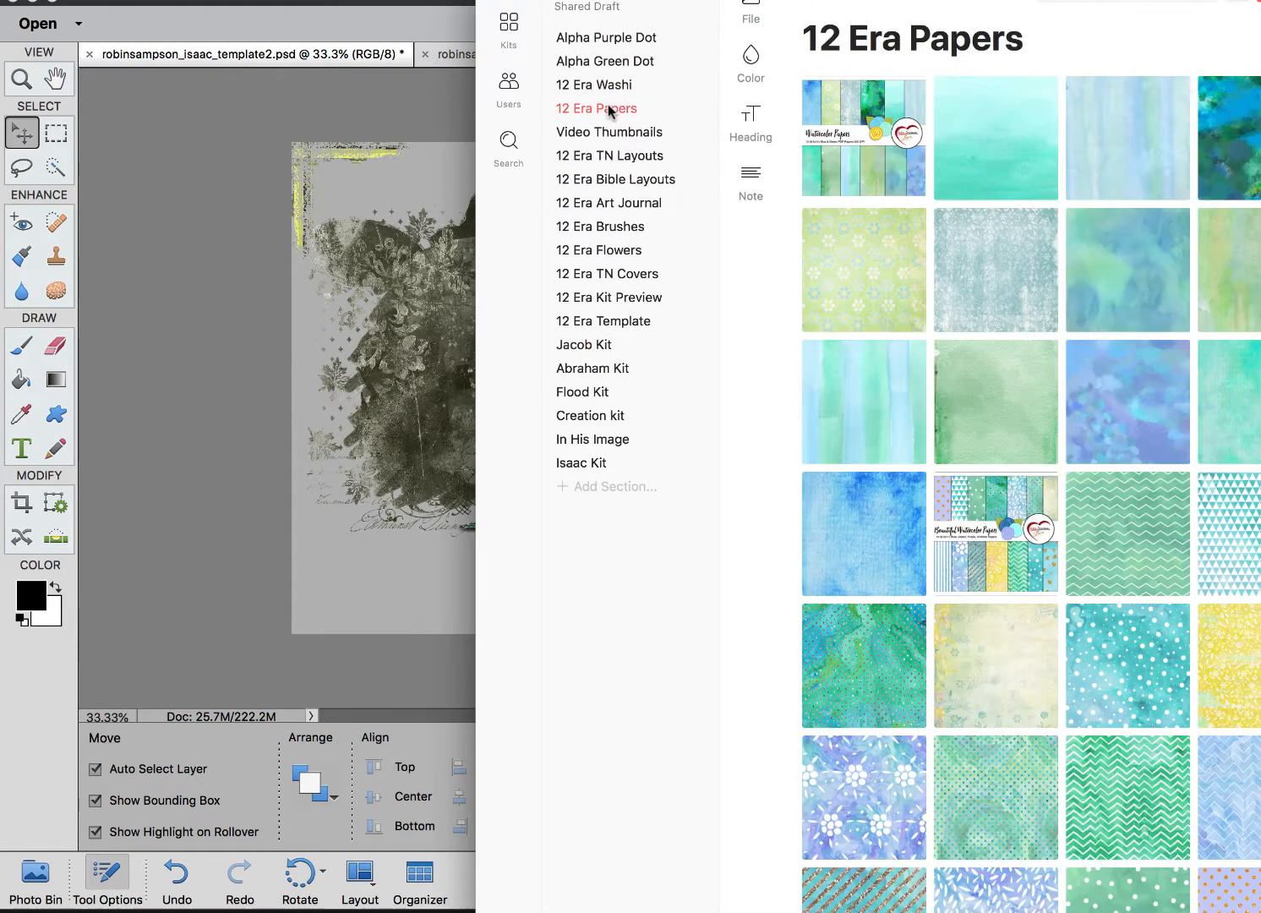
scroll(1125, 292, down, 5)
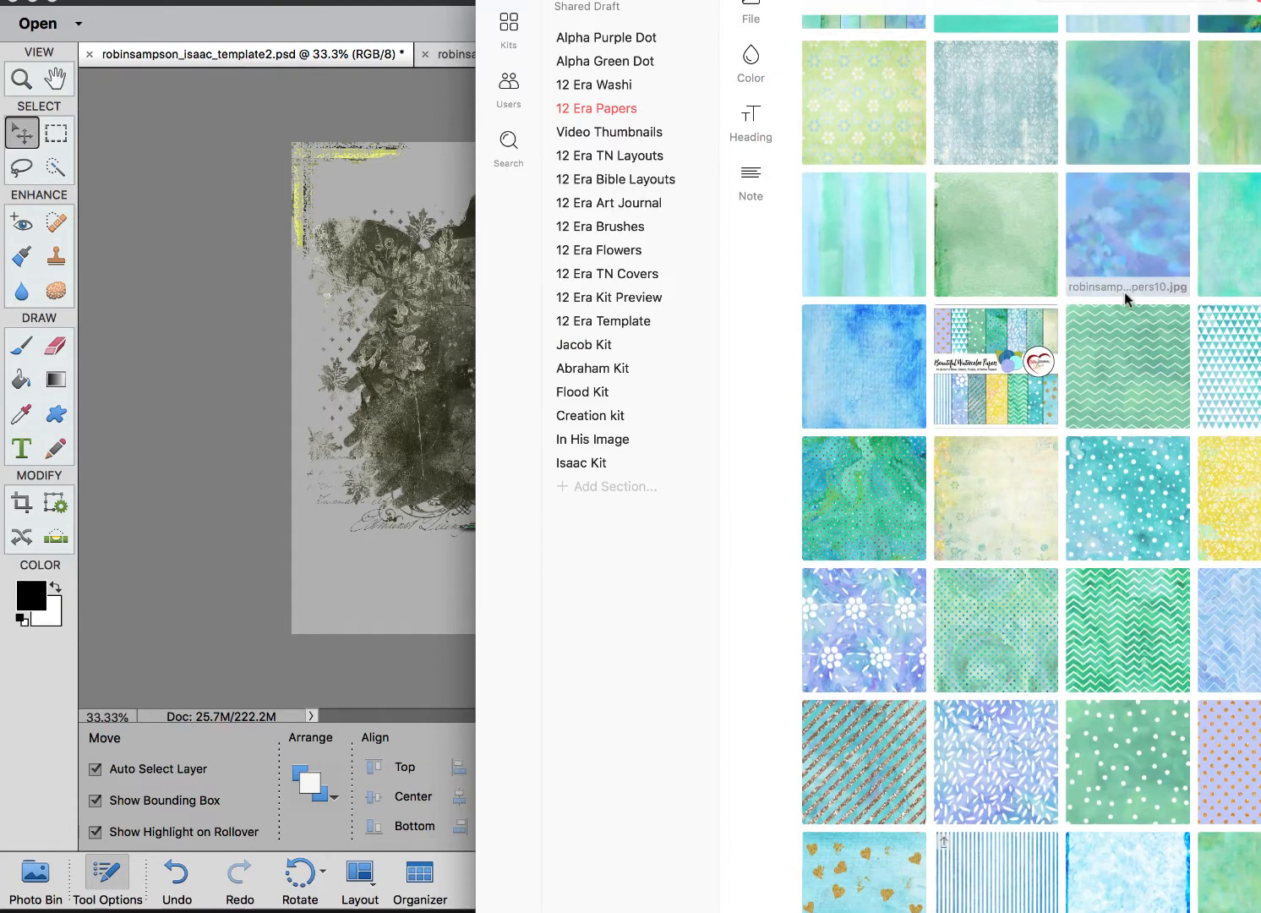
scroll(816, 794, up, 1)
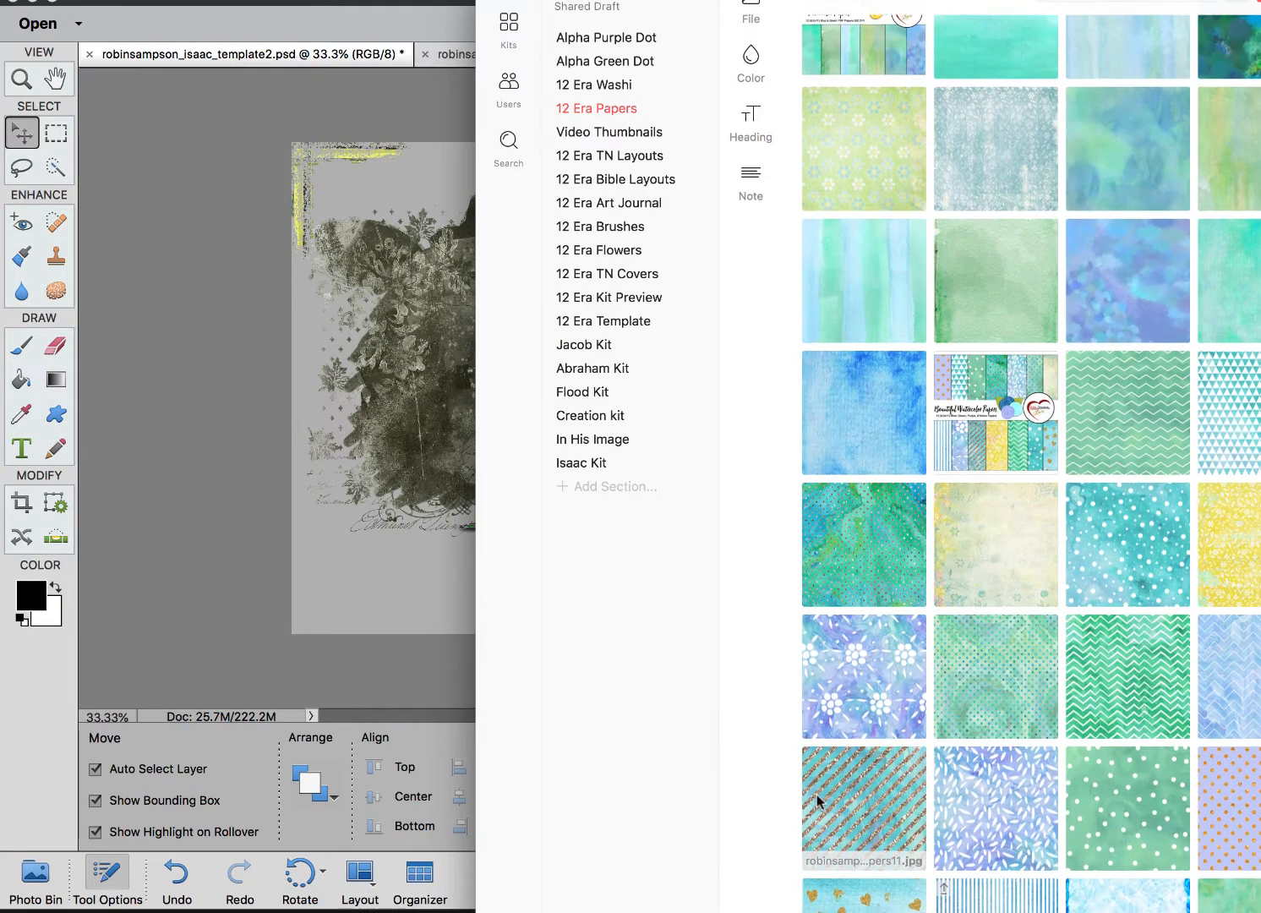
scroll(816, 795, down, 1)
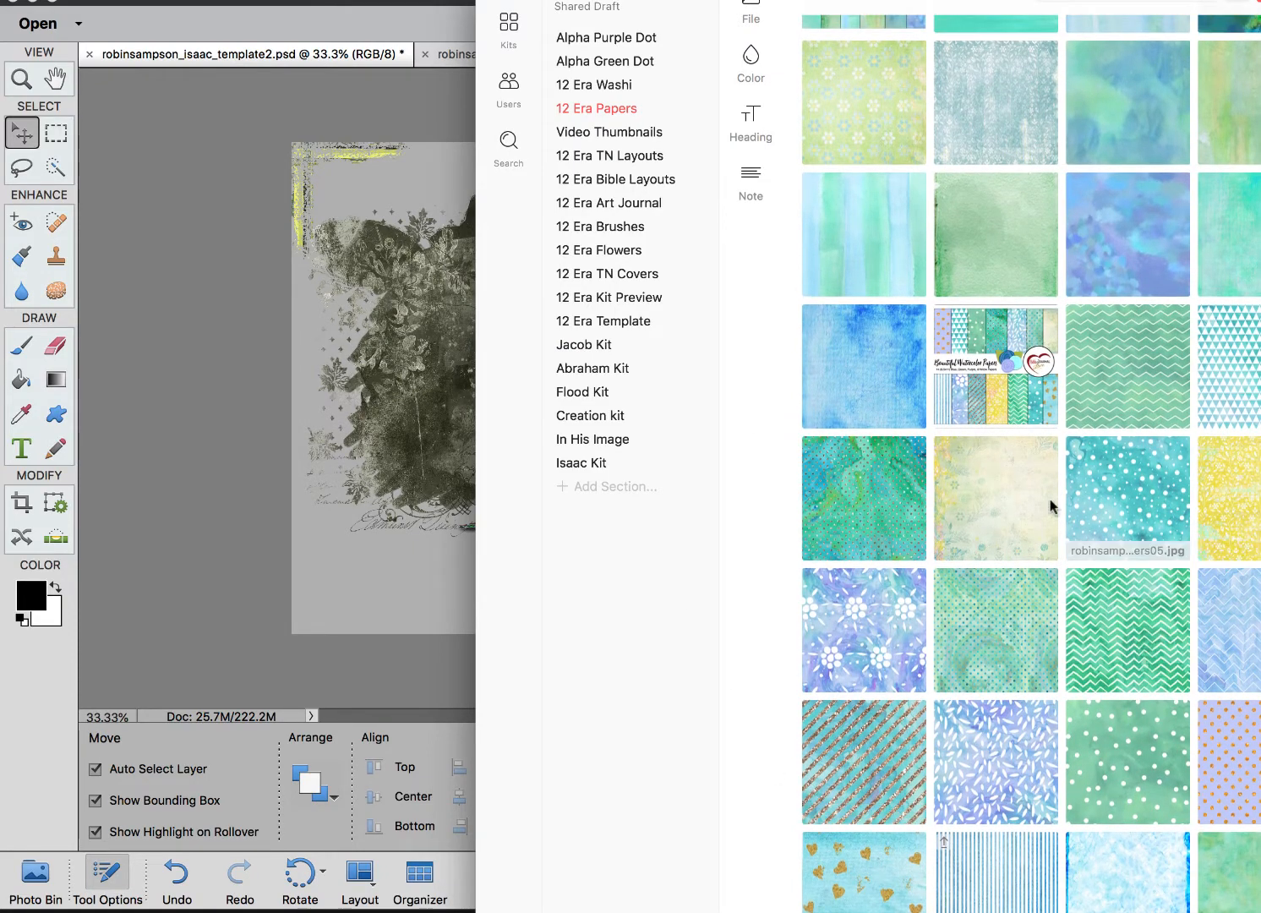
drag(1017, 490, 273, 340)
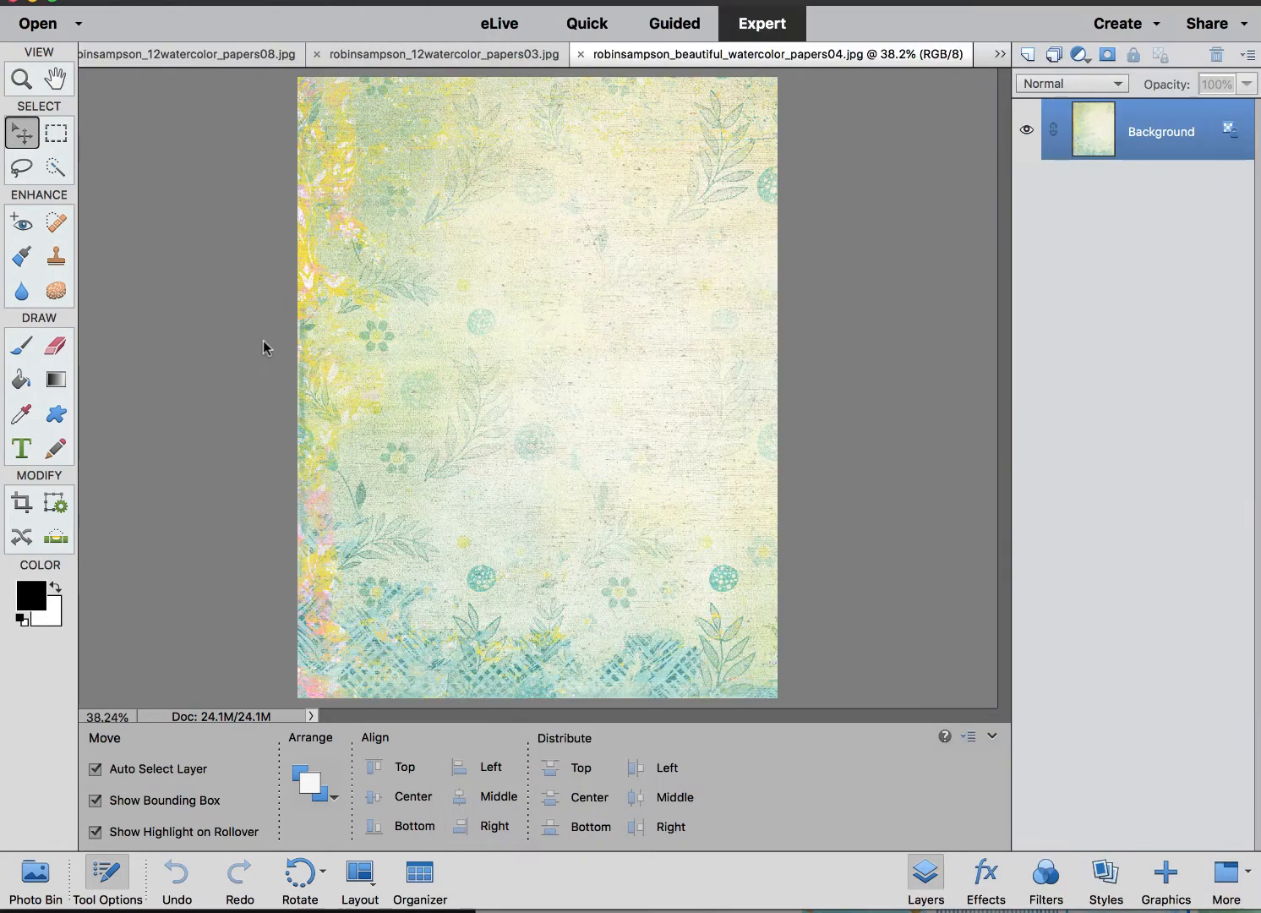
- Return to the isaac_template2.psd layout and place the cream floral watercolor paper from the open files onto it
click(193, 56)
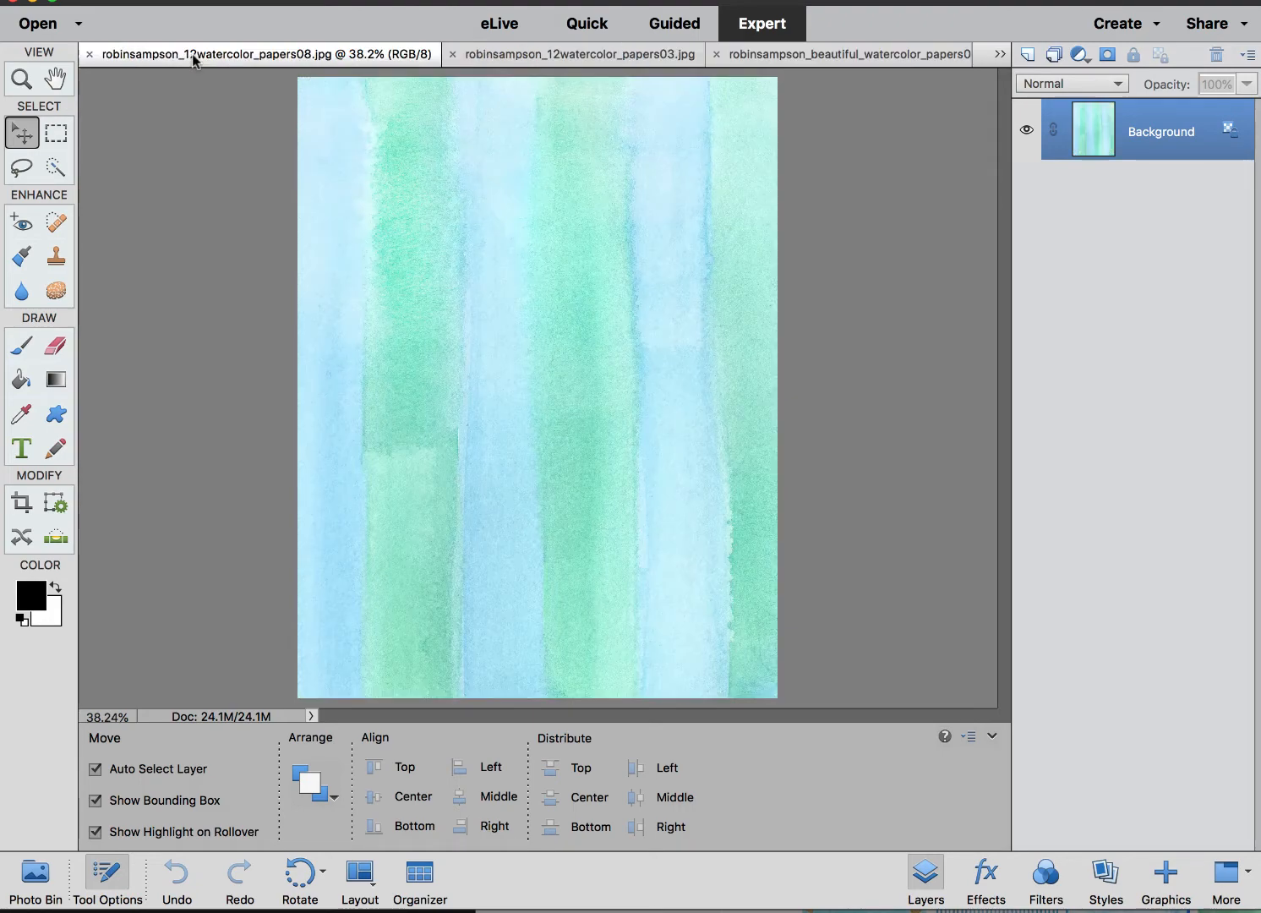
click(30, 877)
click(139, 814)
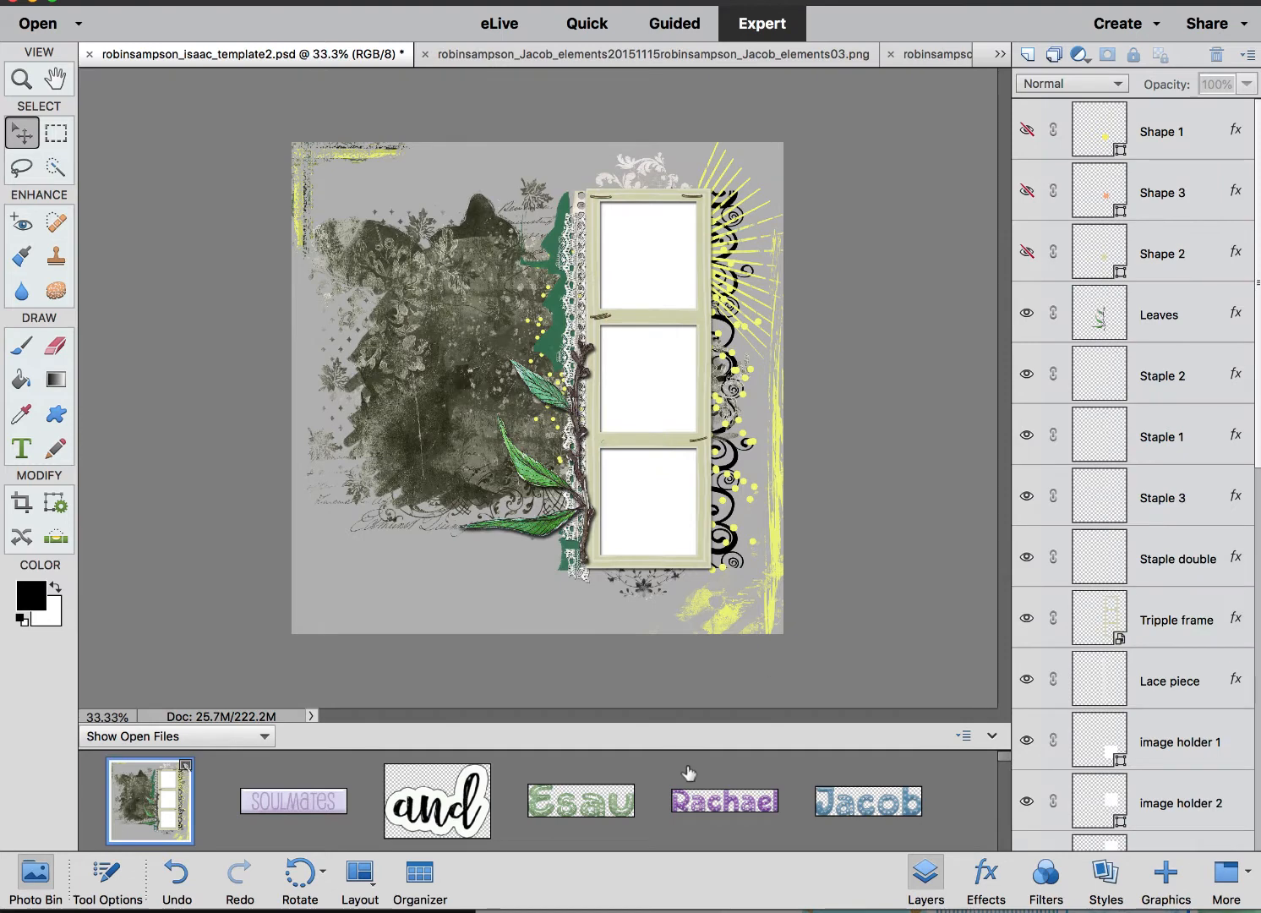
scroll(689, 773, down, 5)
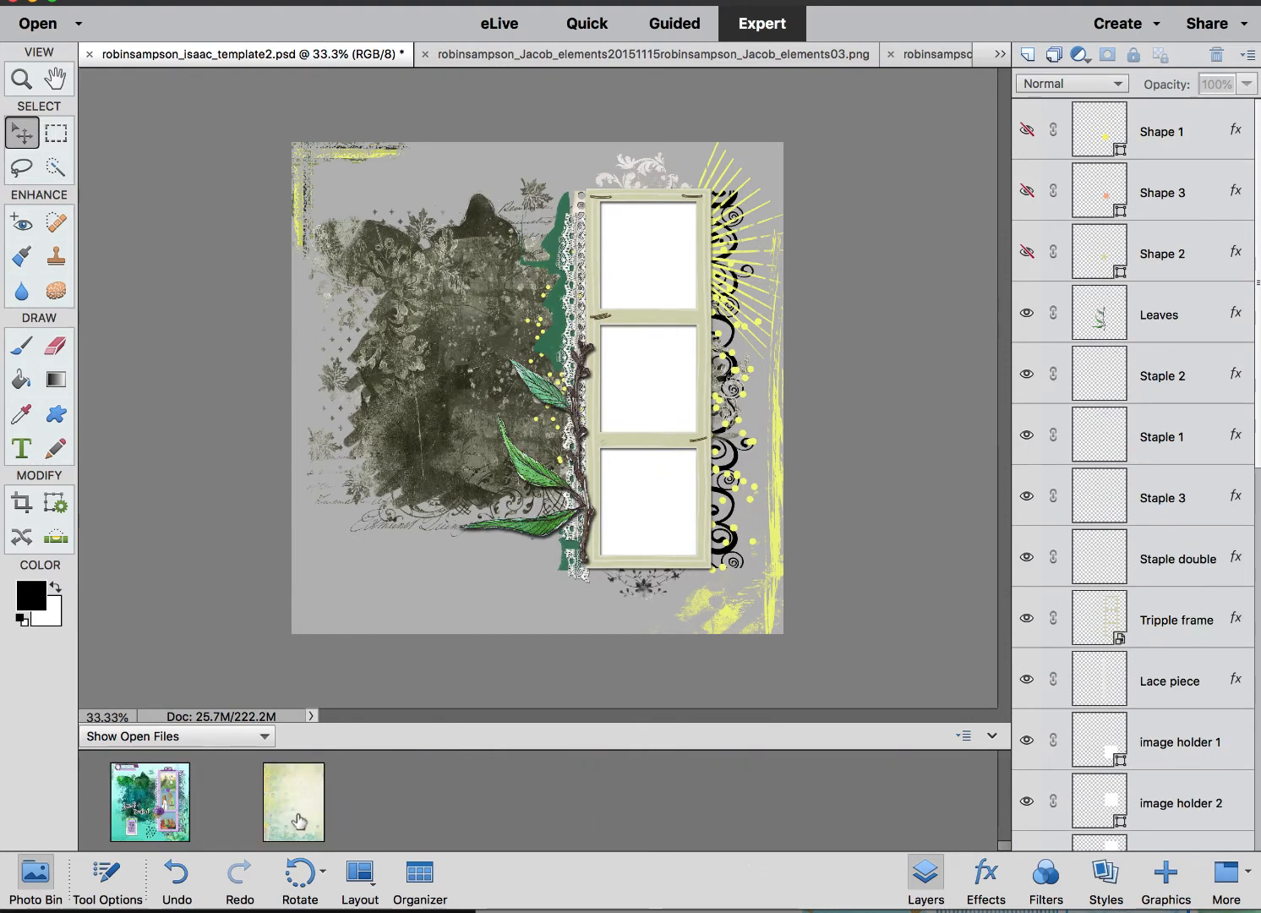
drag(298, 820, 489, 260)
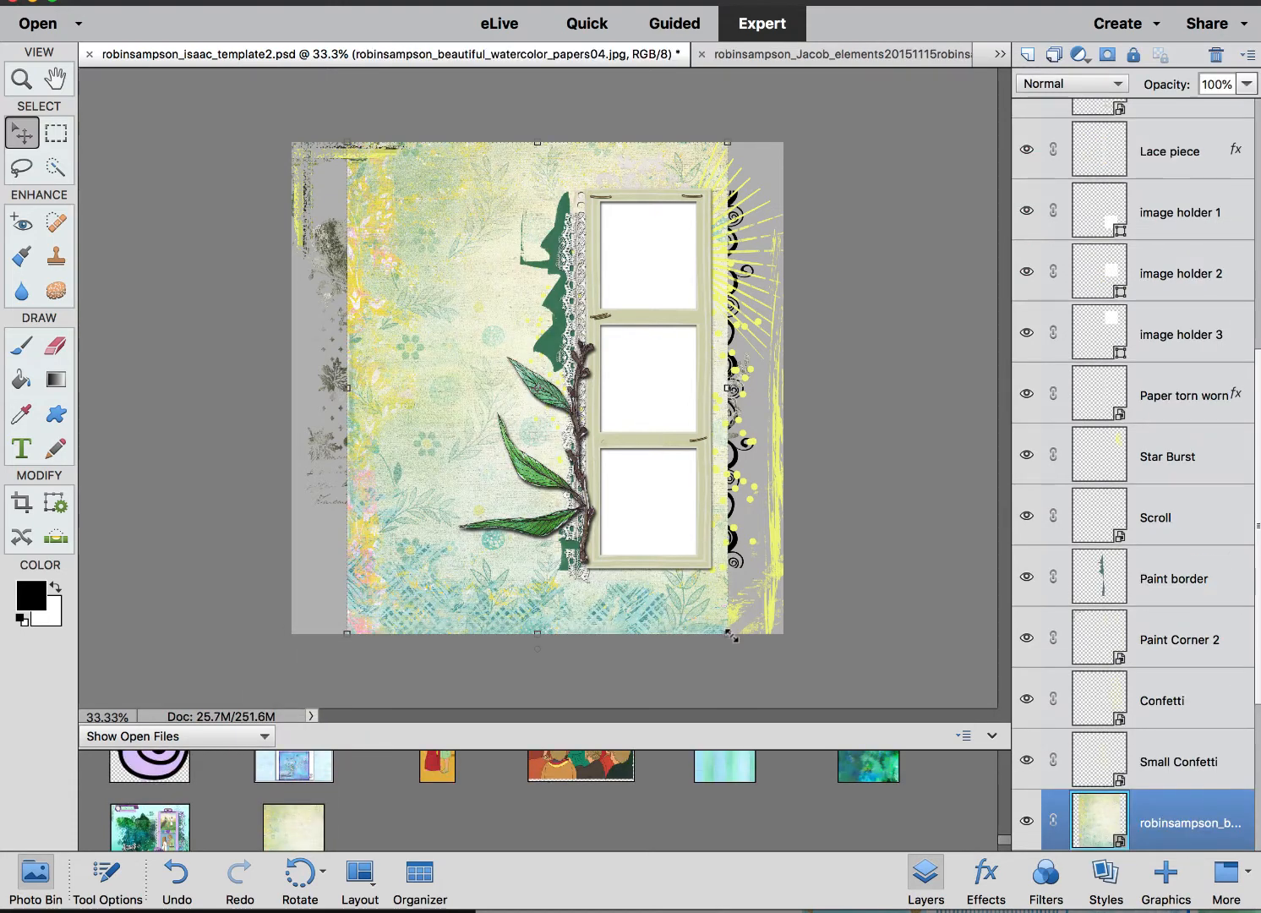
- Enlarge the placed watercolor paper to 160.40% width and 144.57% height so it covers the whole page
drag(731, 635, 868, 747)
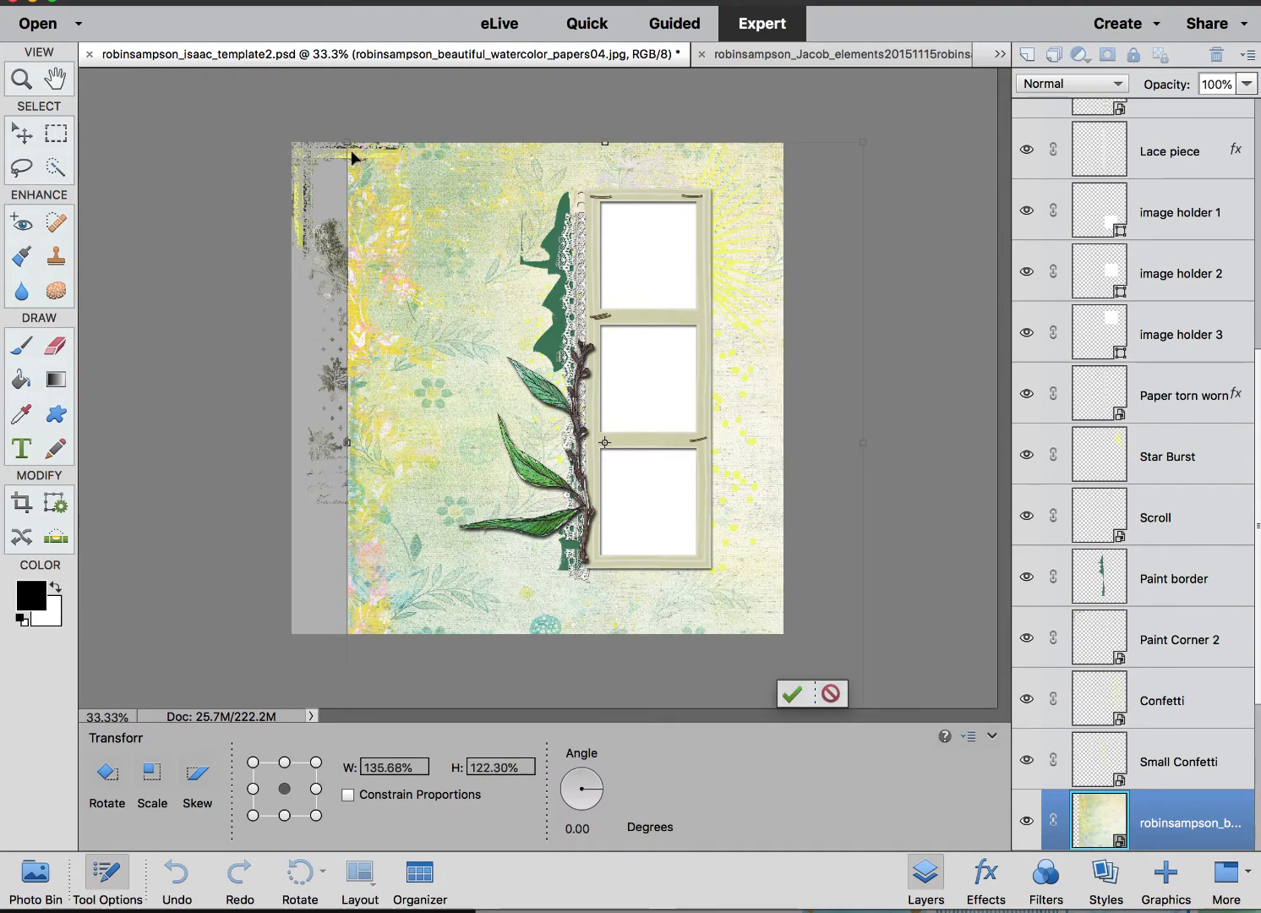
drag(345, 142, 253, 33)
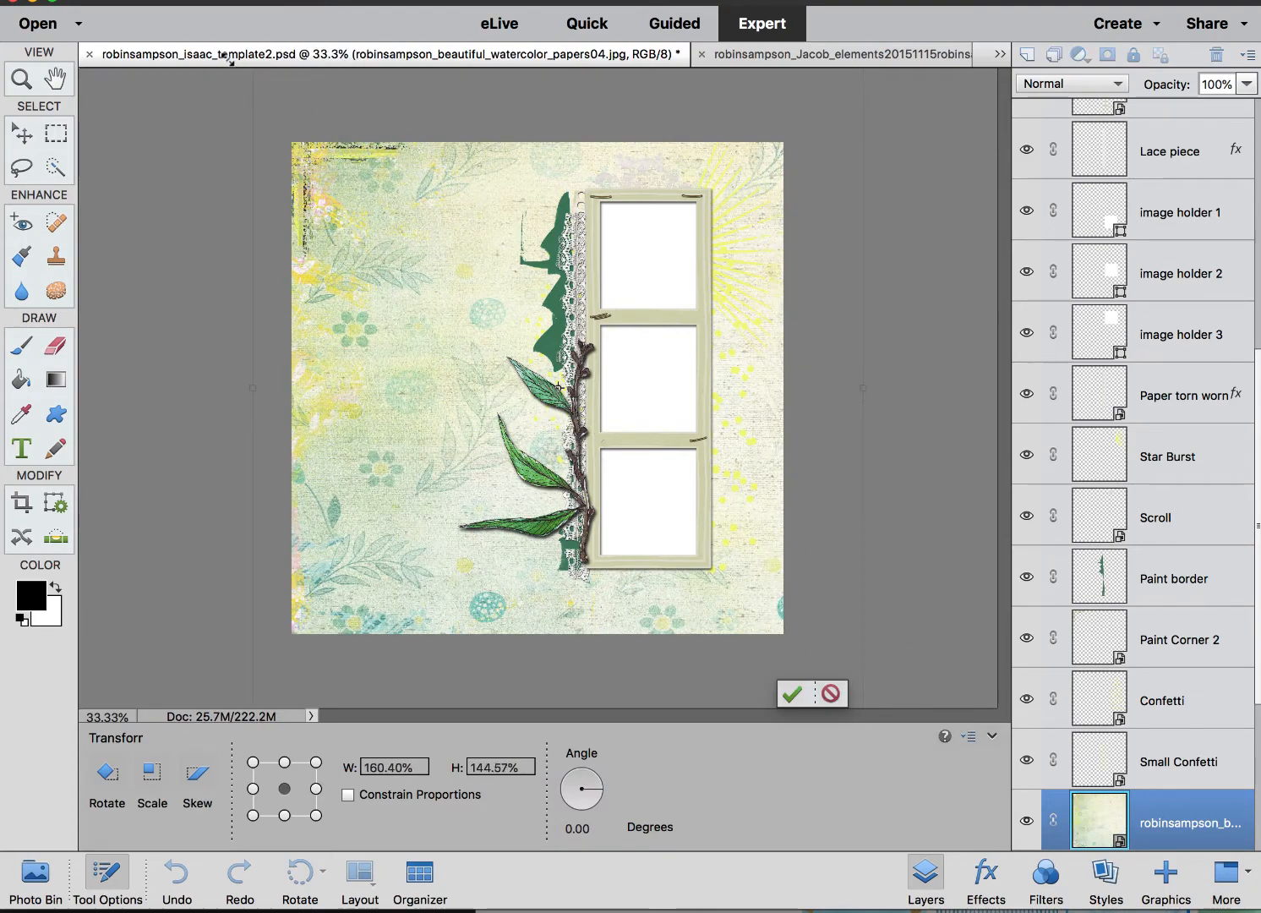
key(Return)
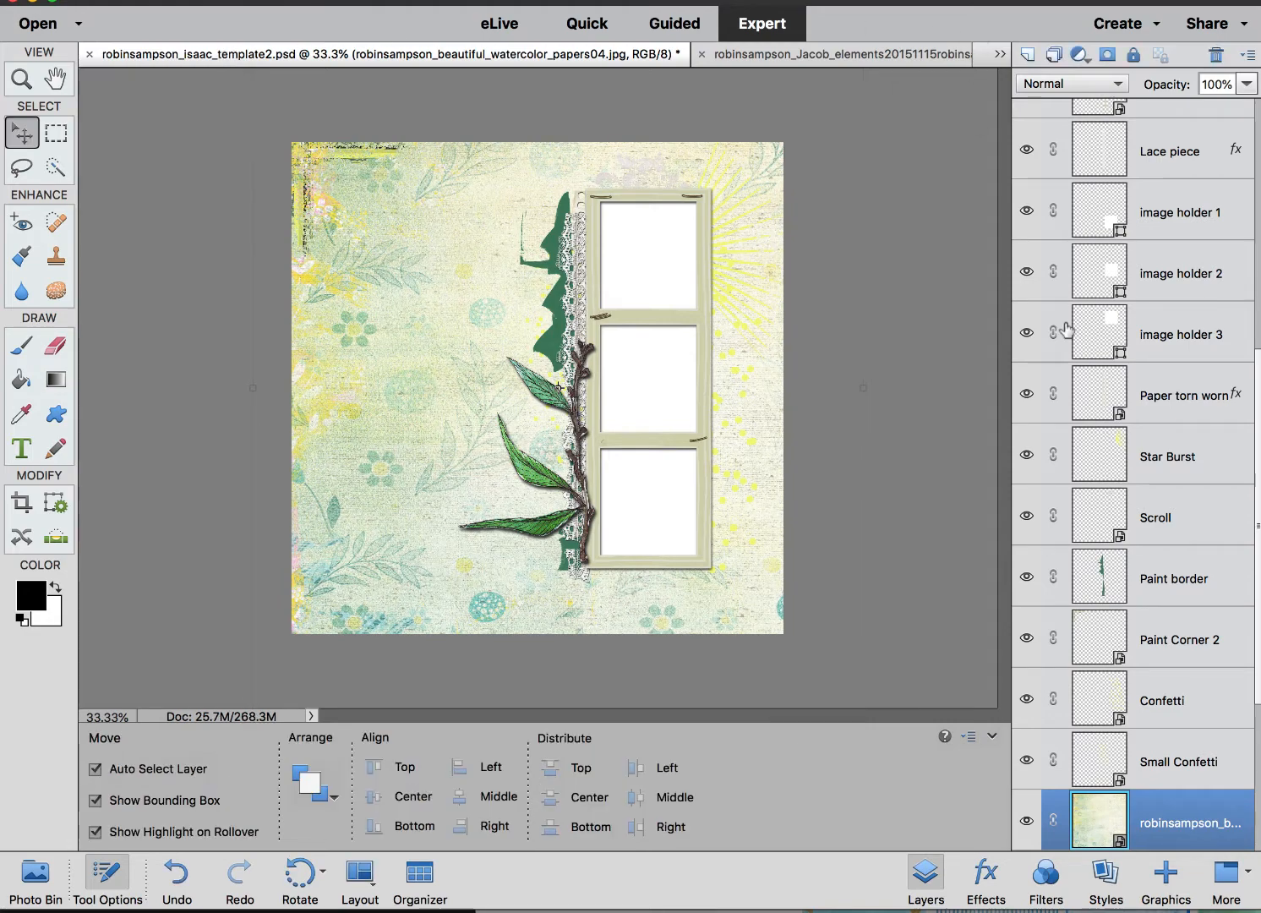
scroll(1066, 329, down, 5)
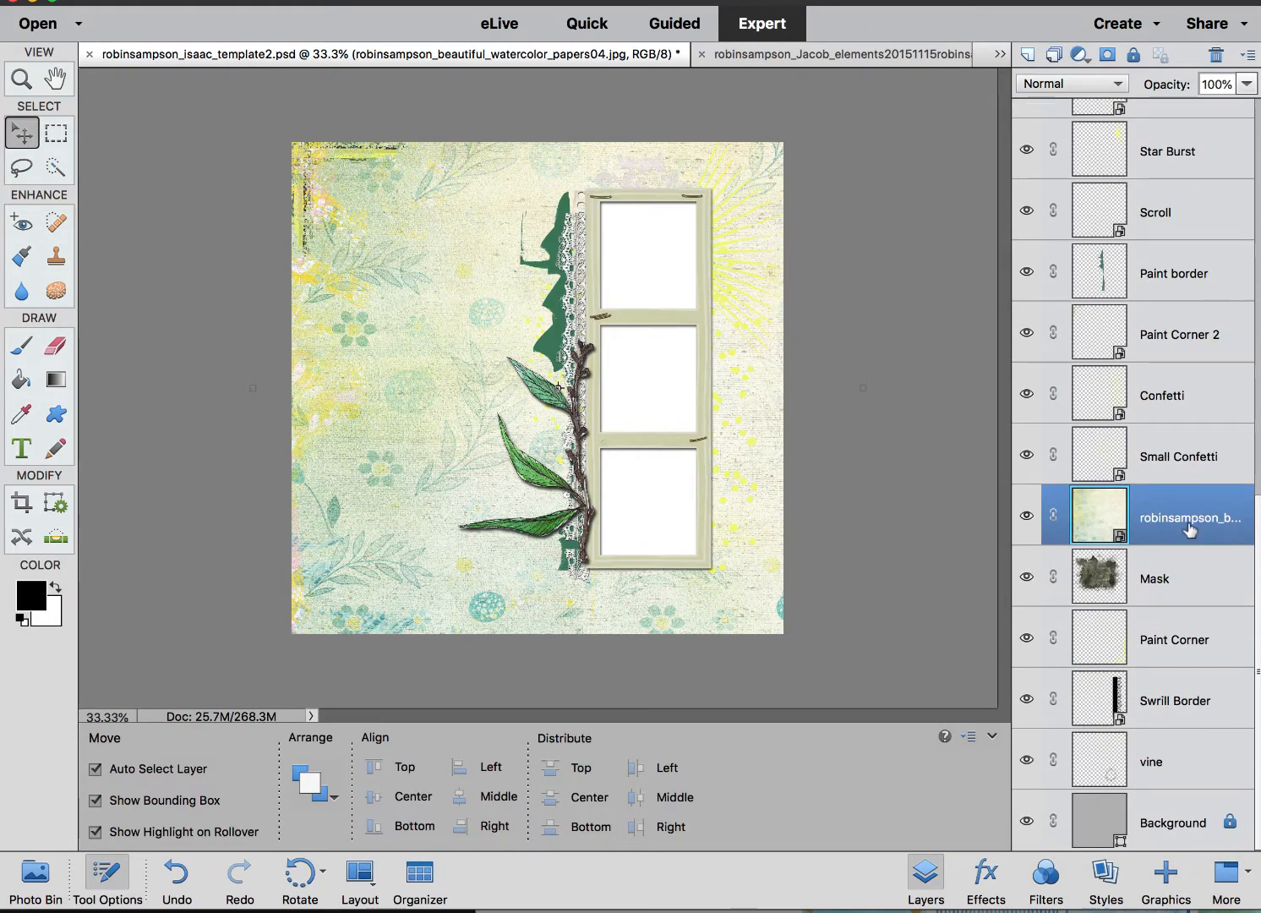
- Move the cream floral watercolor paper layer down the stack to directly above the Background layer
mouse_move(1192, 514)
mouse_down()
mouse_move(1175, 545)
mouse_move(1179, 668)
mouse_move(1153, 662)
mouse_move(1147, 761)
mouse_move(1170, 734)
mouse_move(1163, 791)
mouse_up()
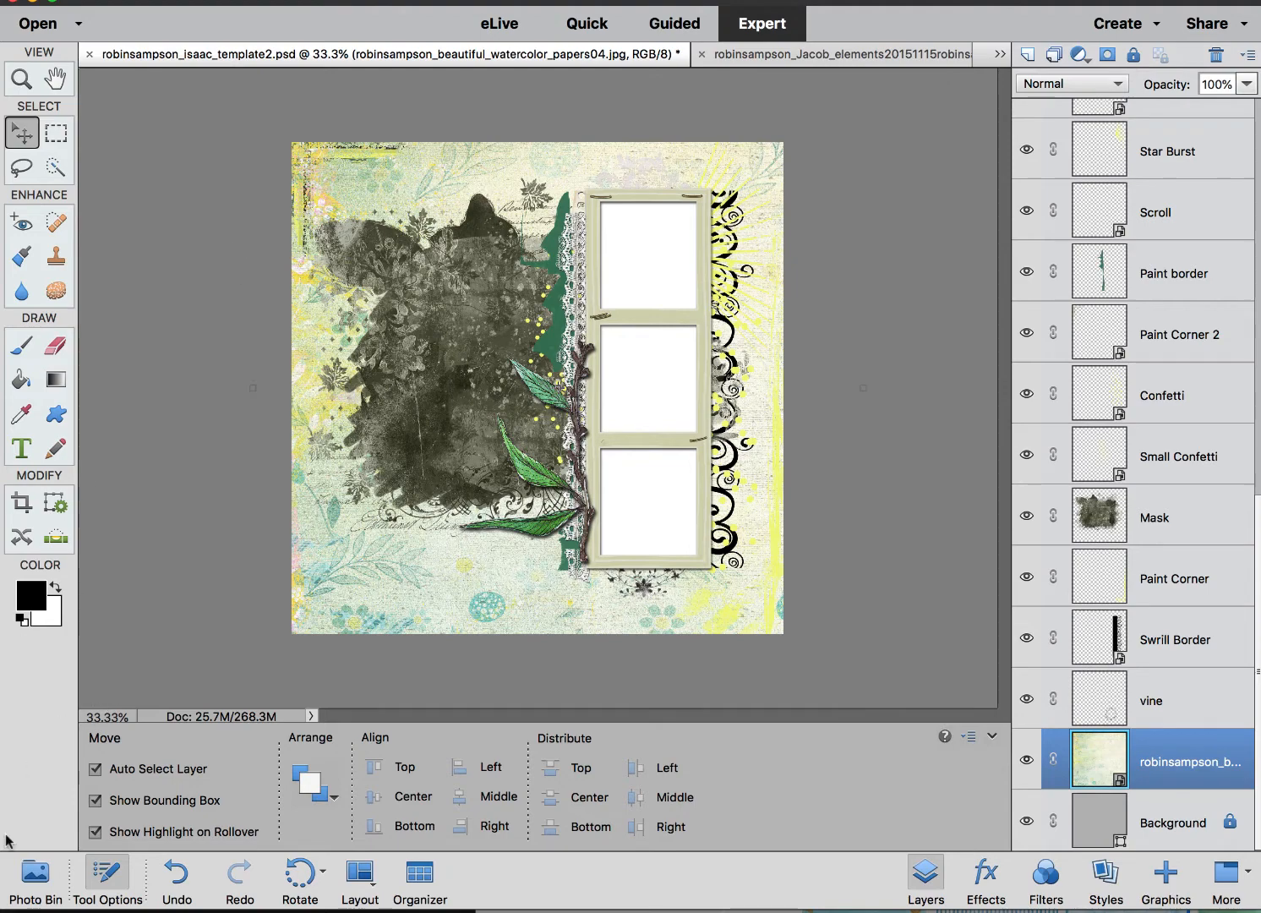
- Review the finished robinsampson_jacob_layout.jpg for reference, and return to the isaac_template2.psd layout with its Mask layer selected
click(34, 875)
click(152, 825)
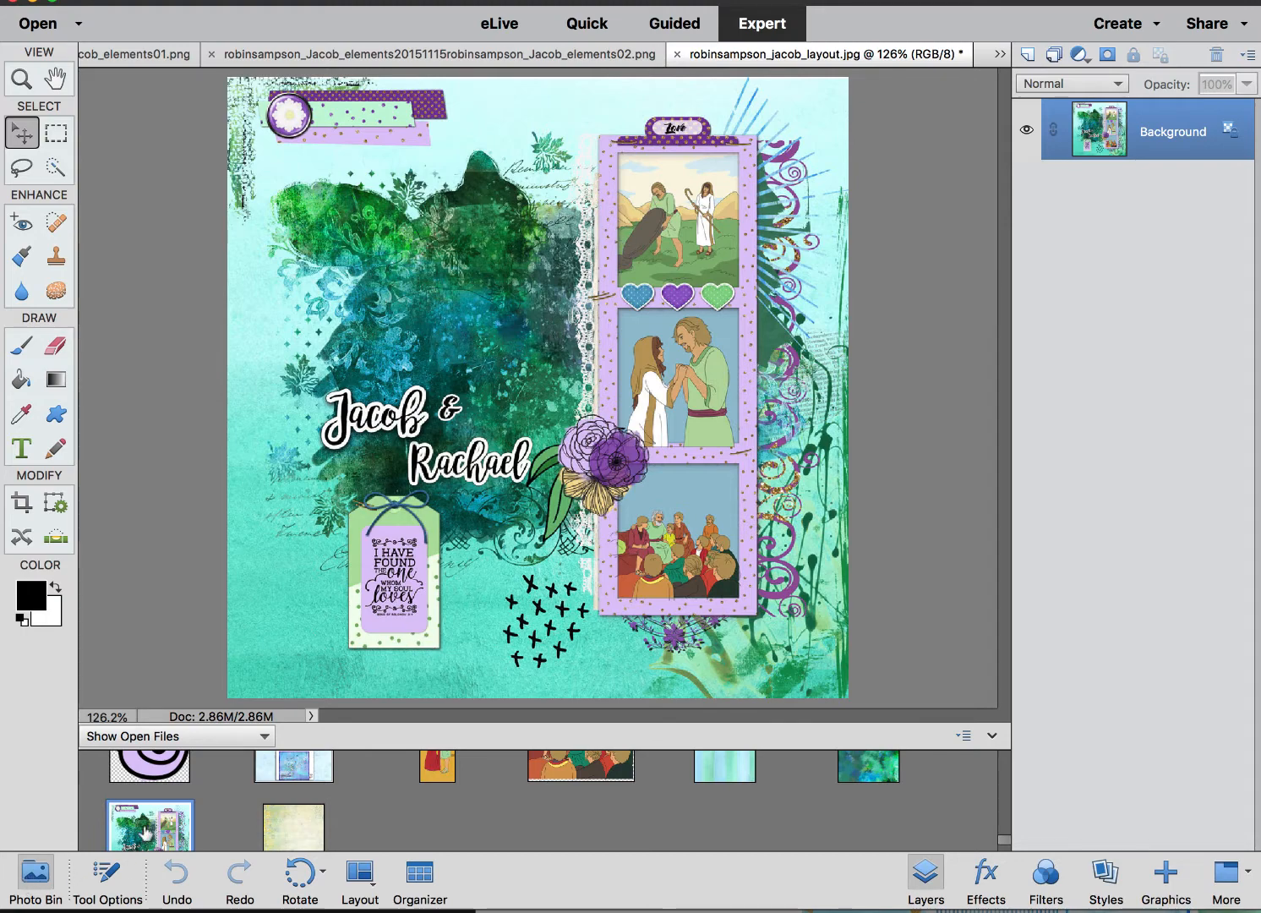
scroll(139, 816, up, 10)
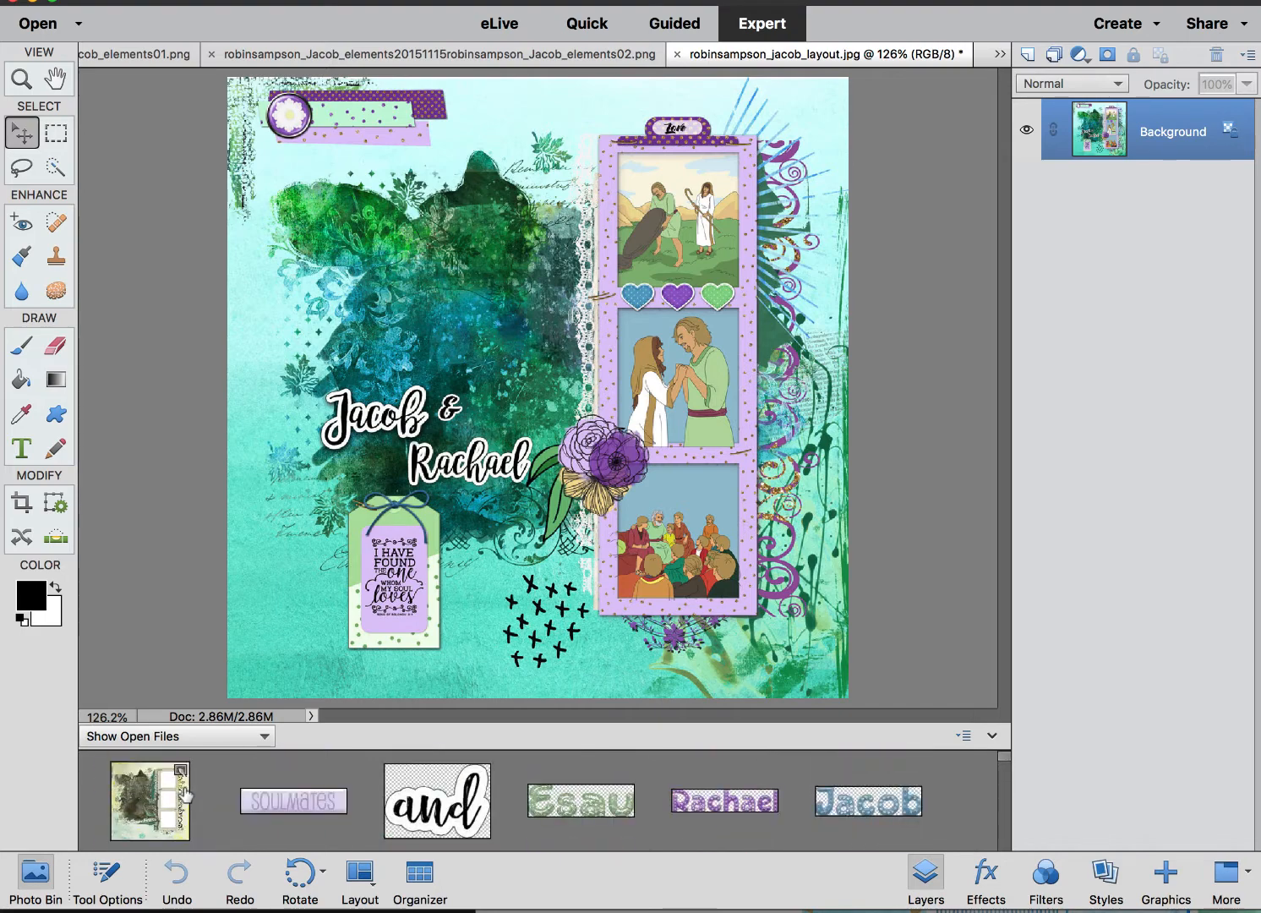
click(133, 805)
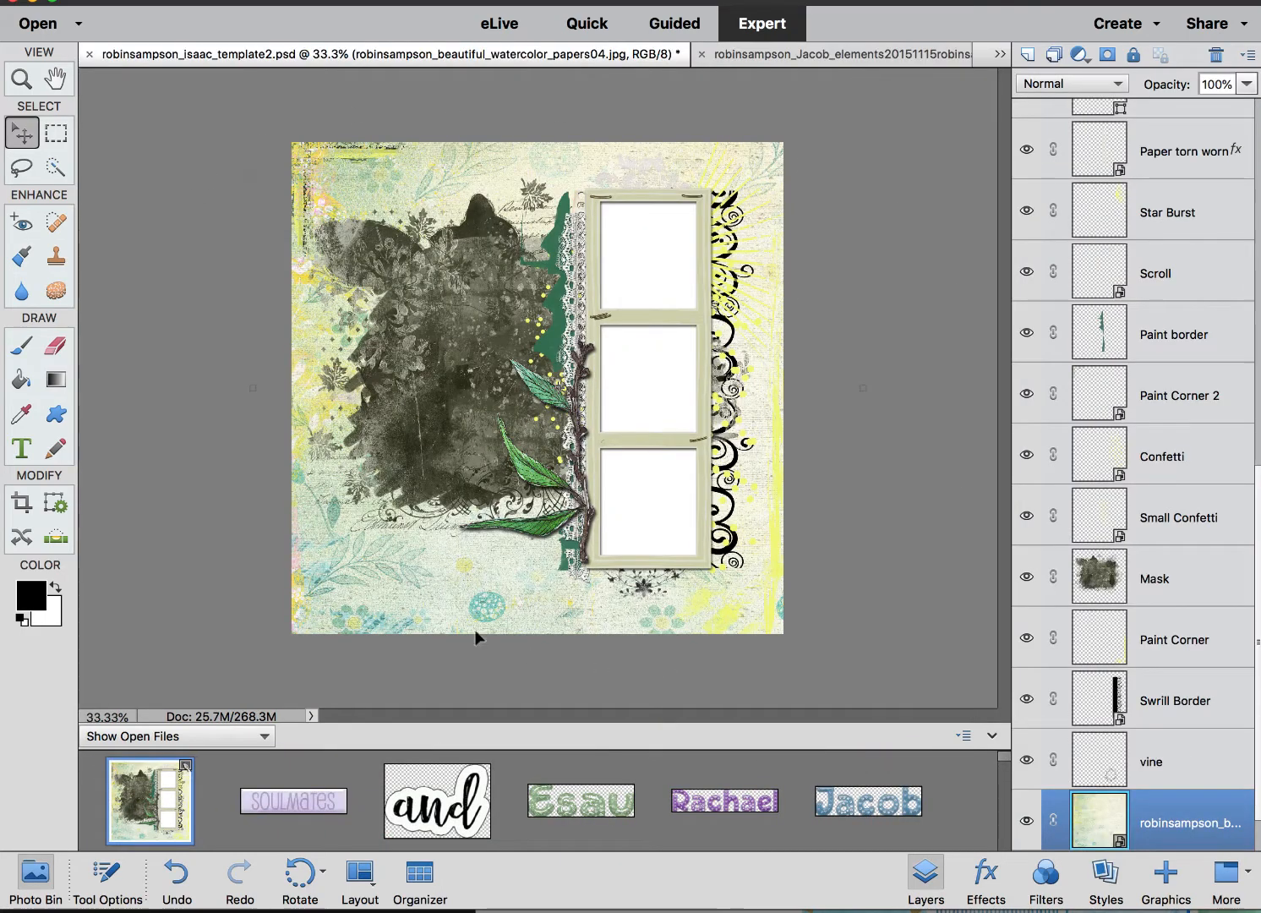
click(779, 623)
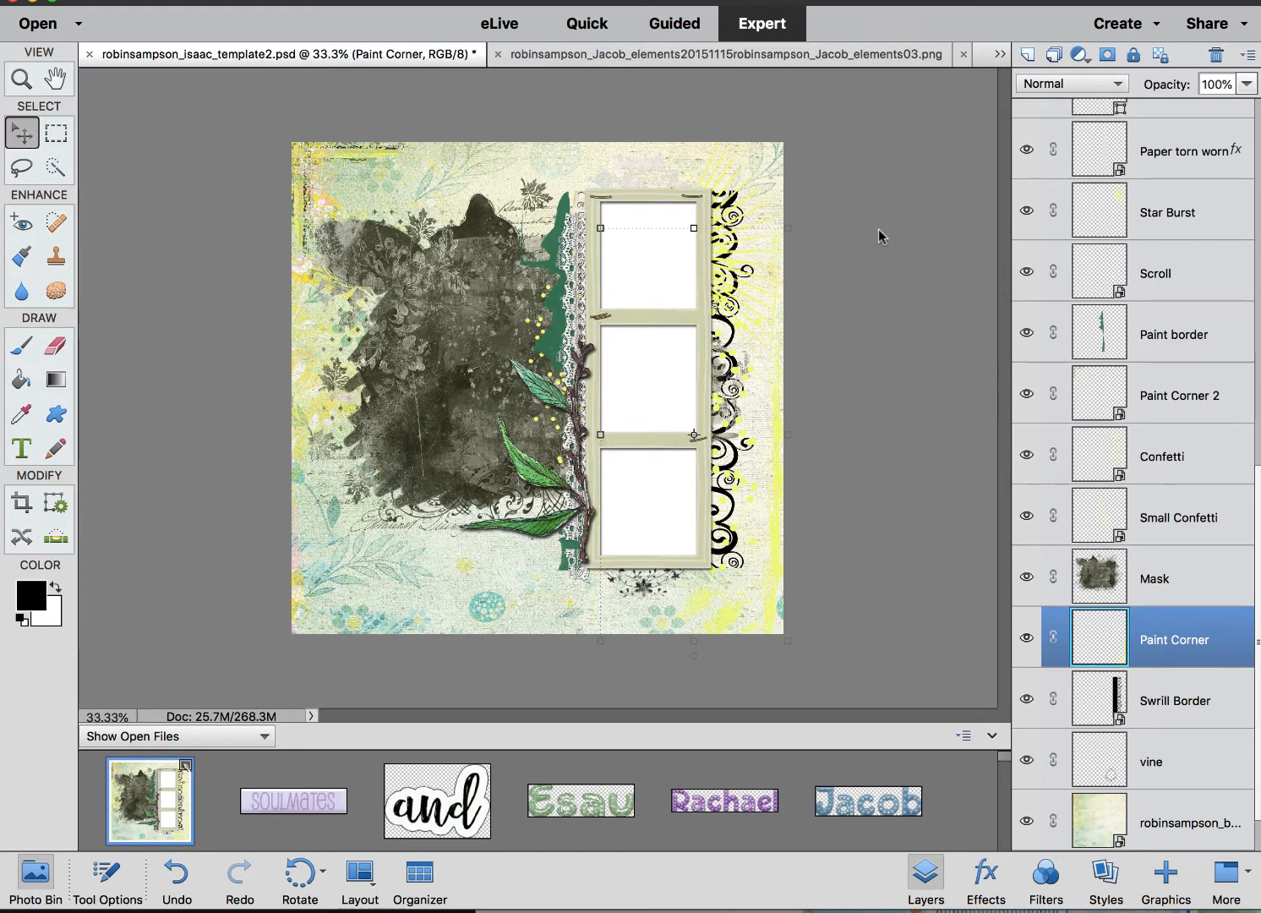
click(456, 316)
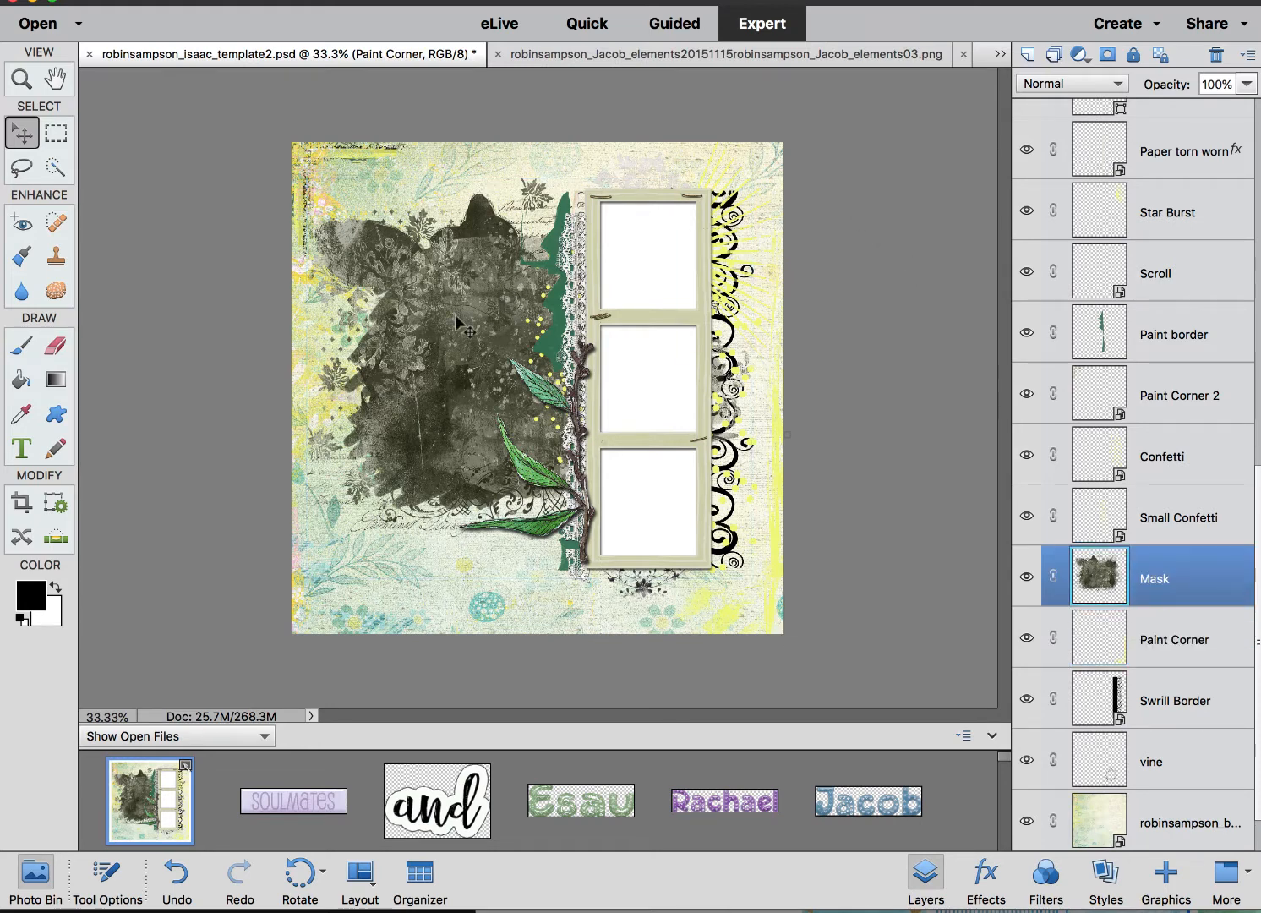
- Check how the masked area is filled in the finished Jacob layout and go back to the template
scroll(163, 811, down, 10)
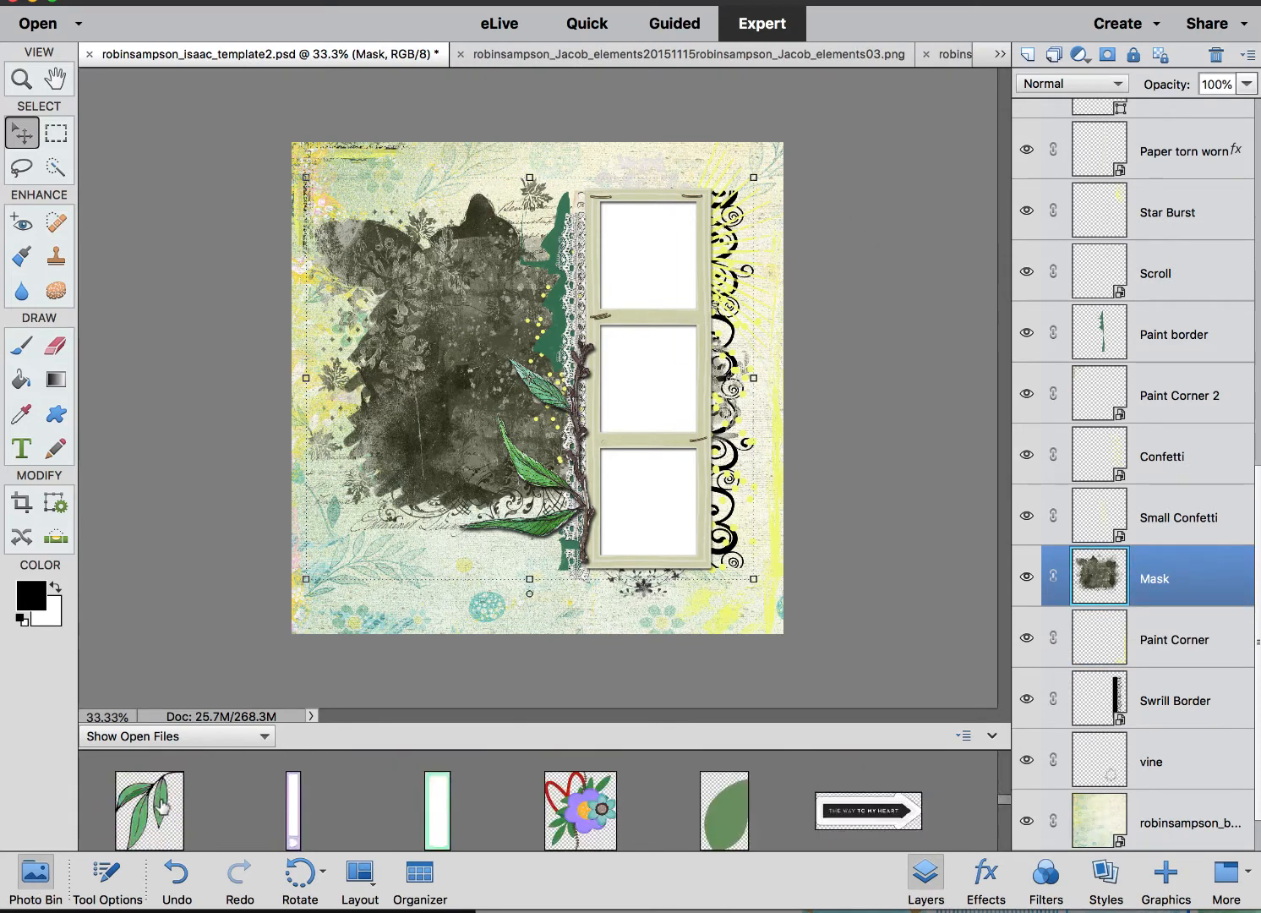
click(163, 806)
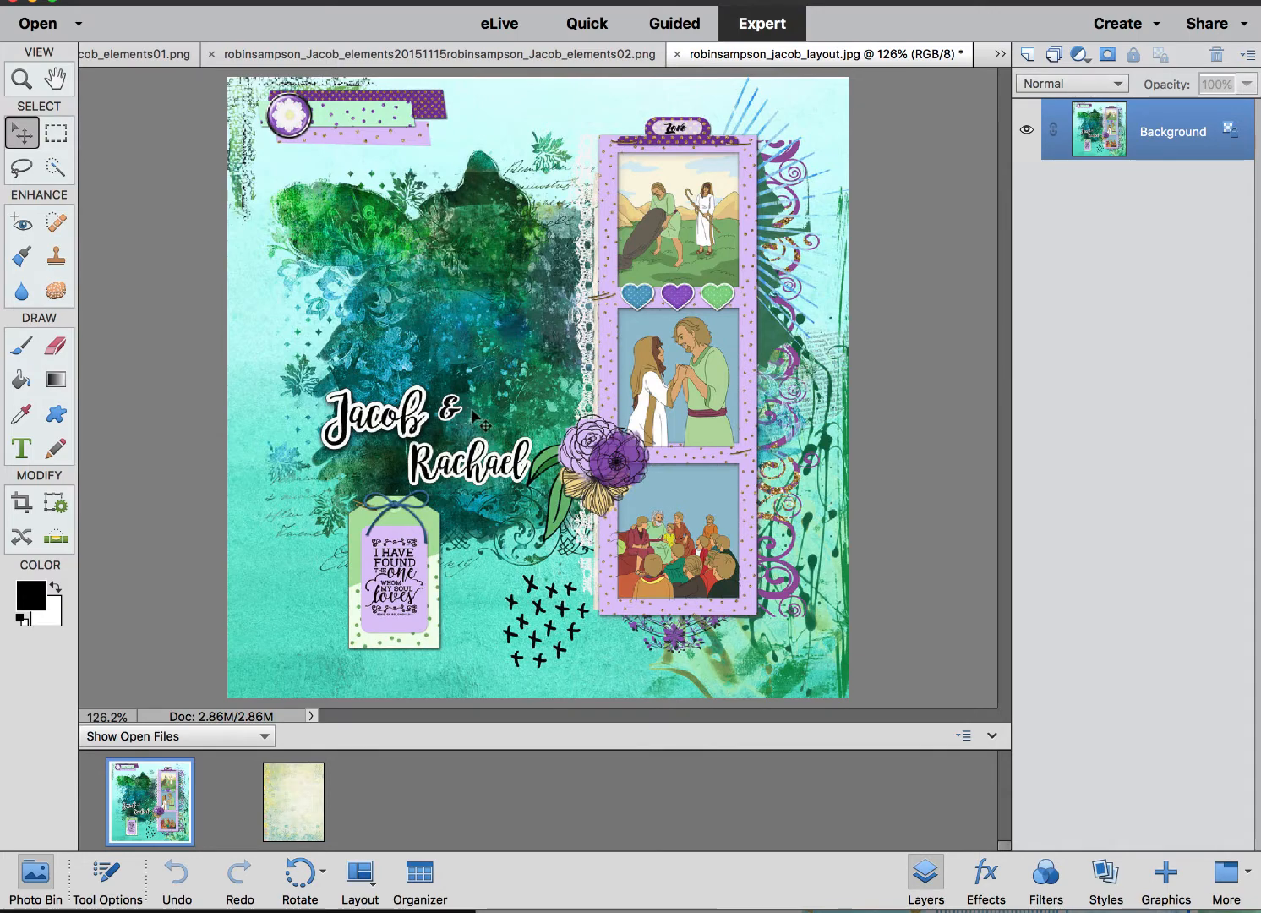
scroll(161, 841, up, 3)
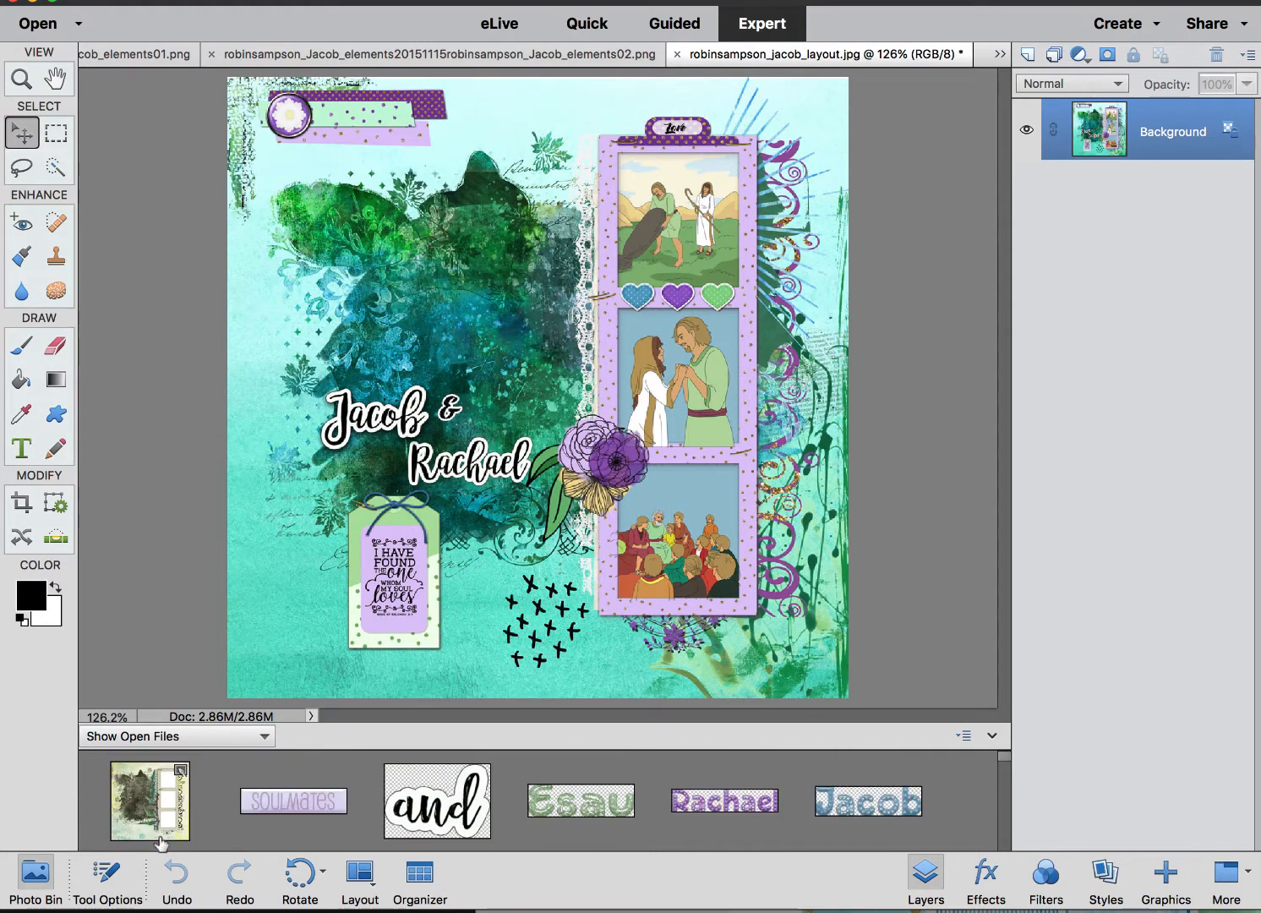
click(151, 807)
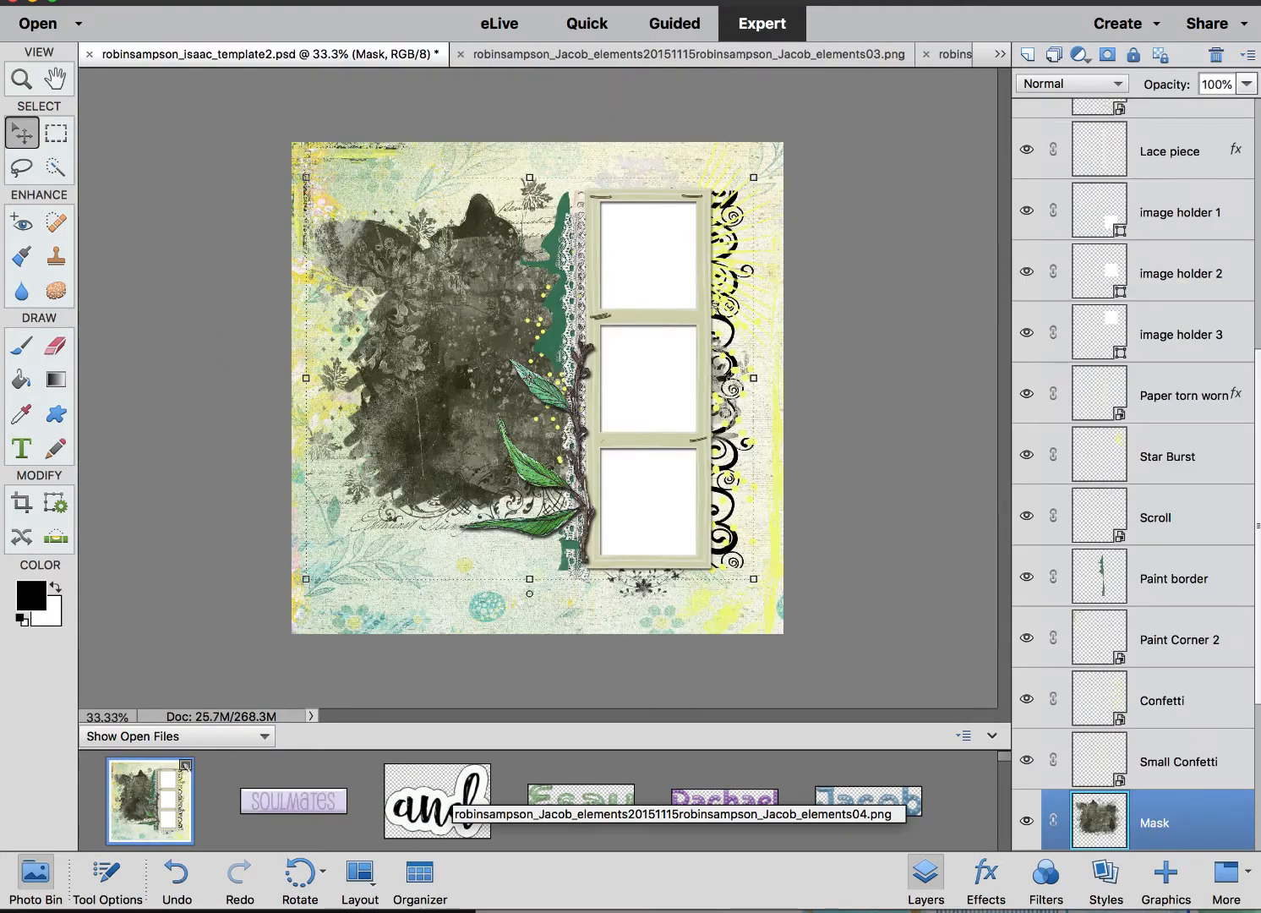
- Switch to the asset library and open the teal dotted beautiful_watercolor_papers03.jpg from 12 Era Papers in Photoshop Elements
key(super+Tab)
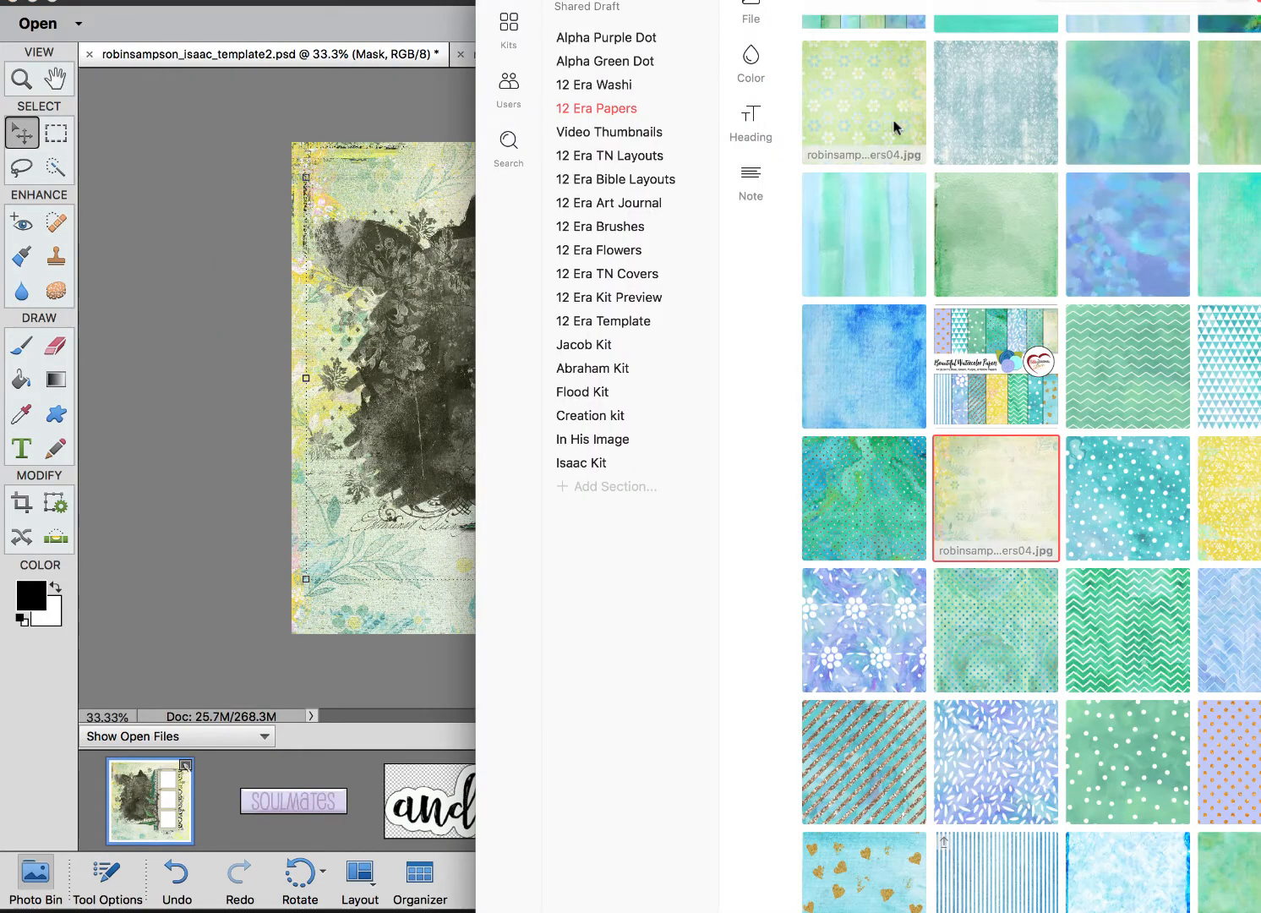
drag(710, 0, 506, 233)
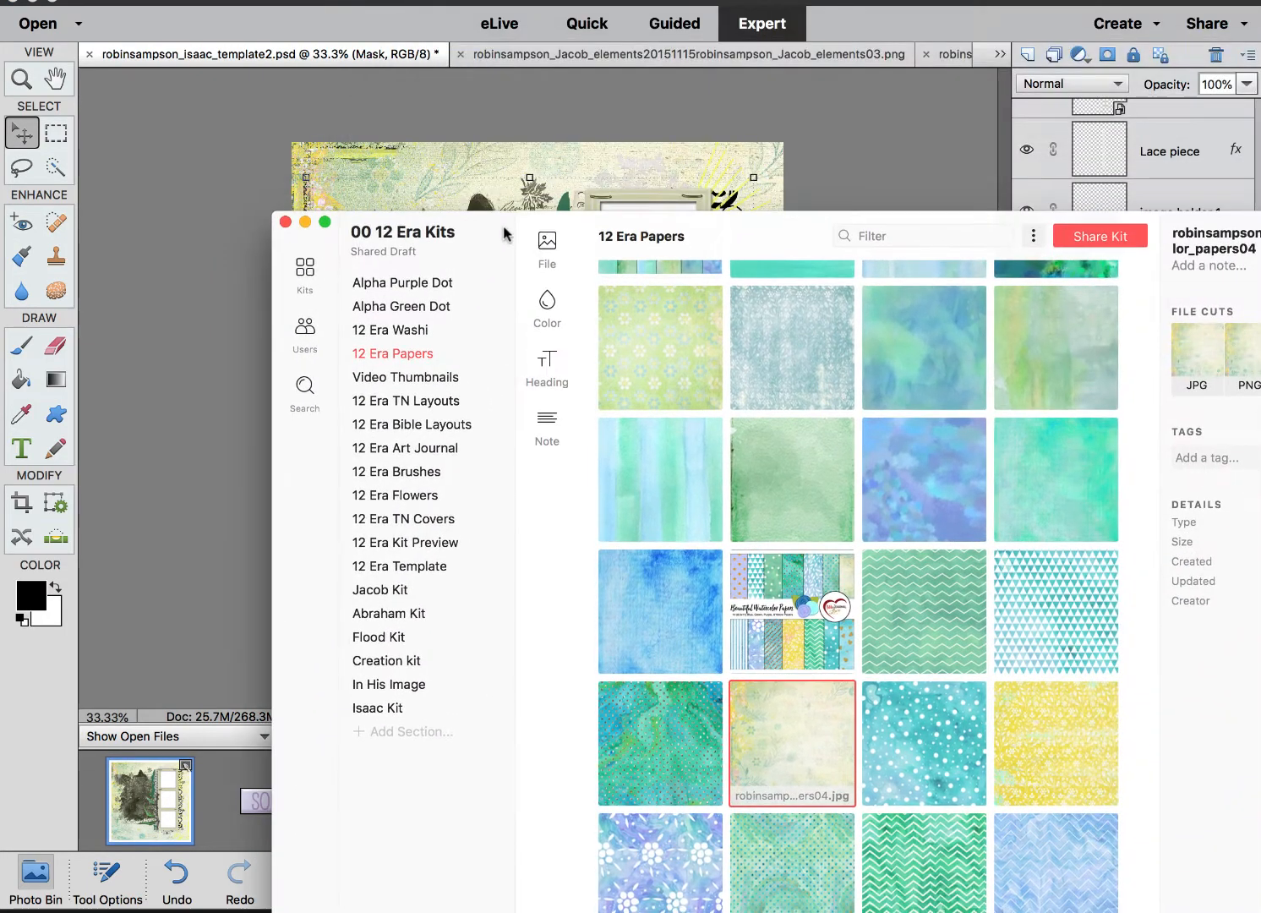
scroll(778, 430, up, 4)
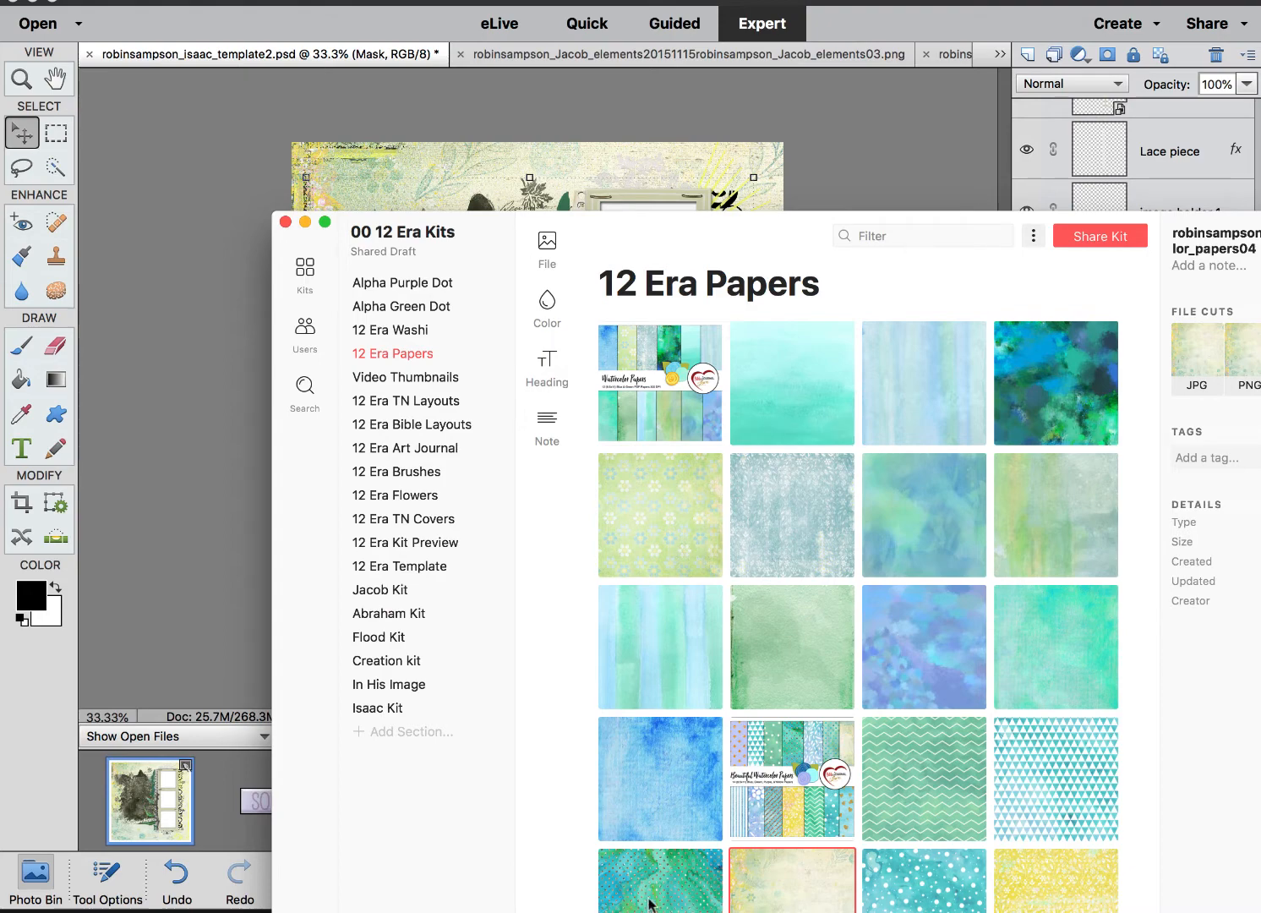
drag(673, 870, 190, 377)
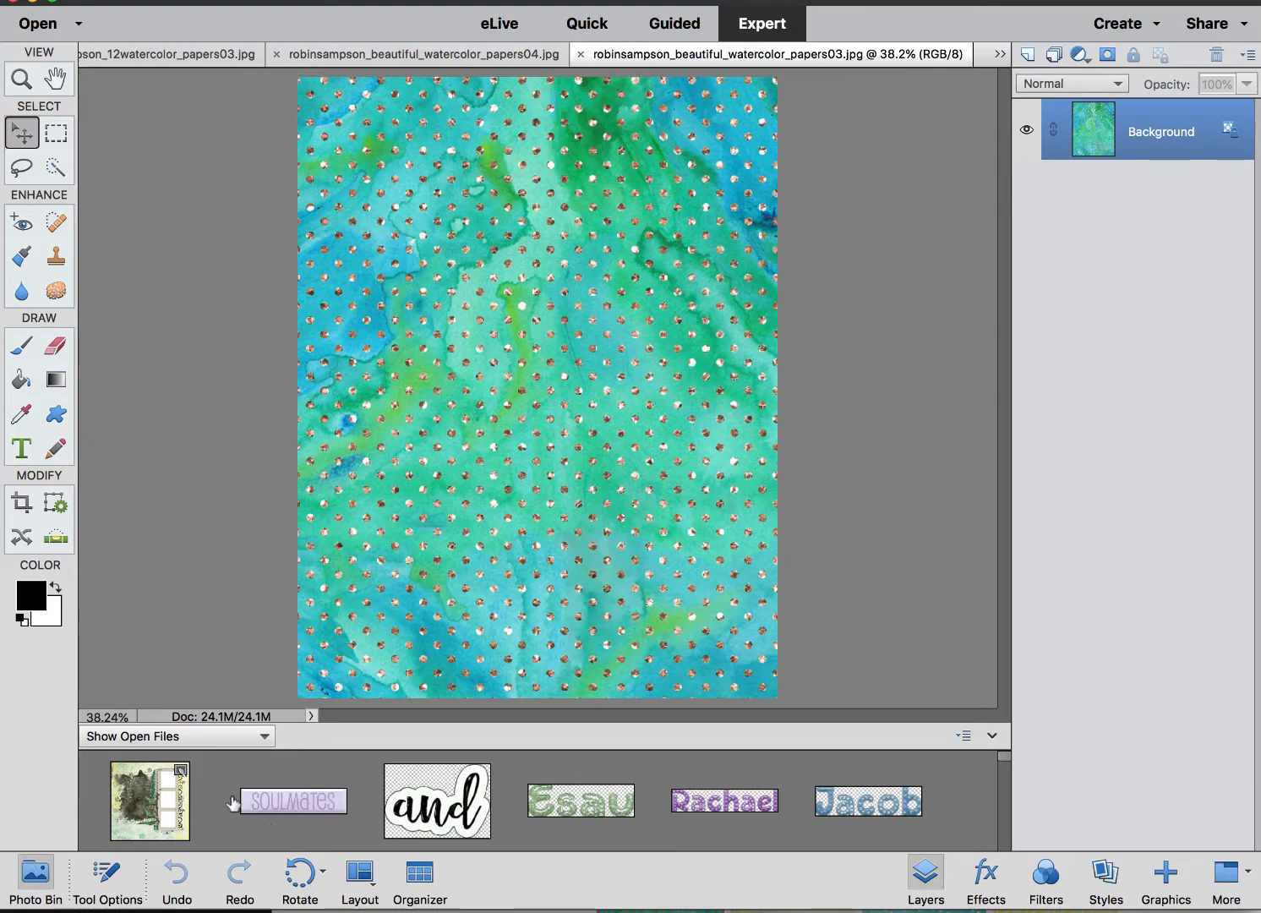
- Place the teal dotted paper onto the isaac_template2.psd layout and arrange its layer directly above the Mask layer
click(161, 799)
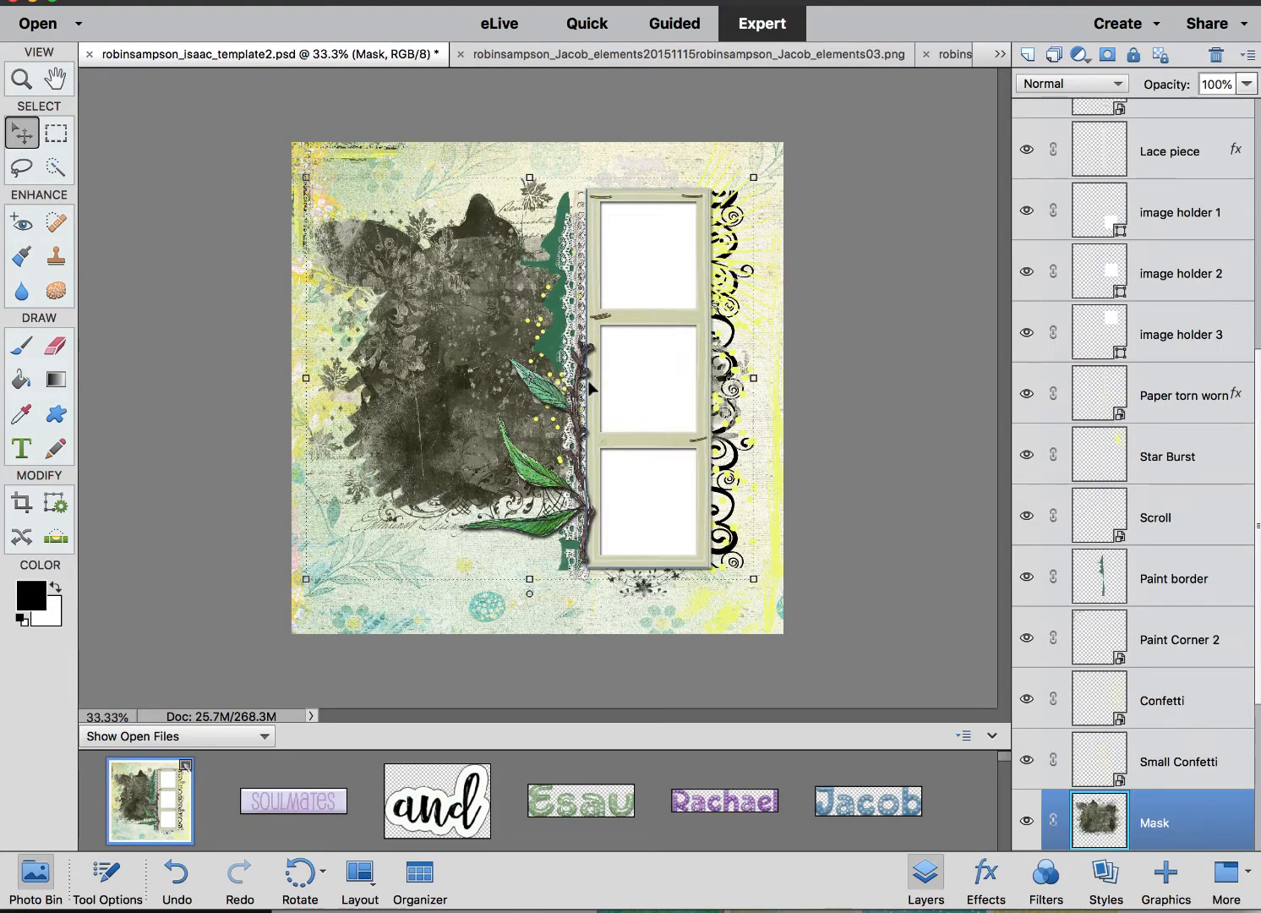
scroll(308, 765, down, 3)
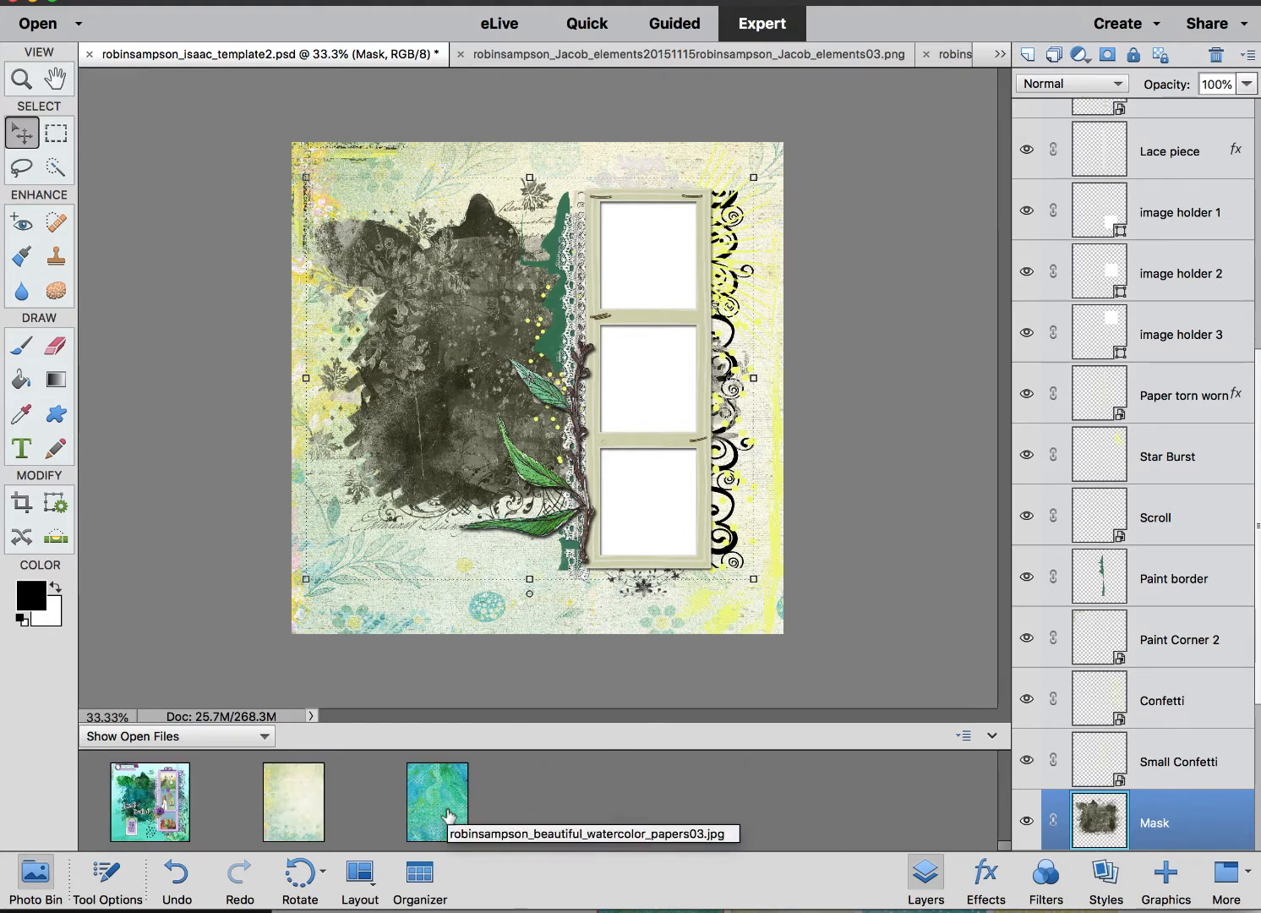
drag(425, 830, 434, 225)
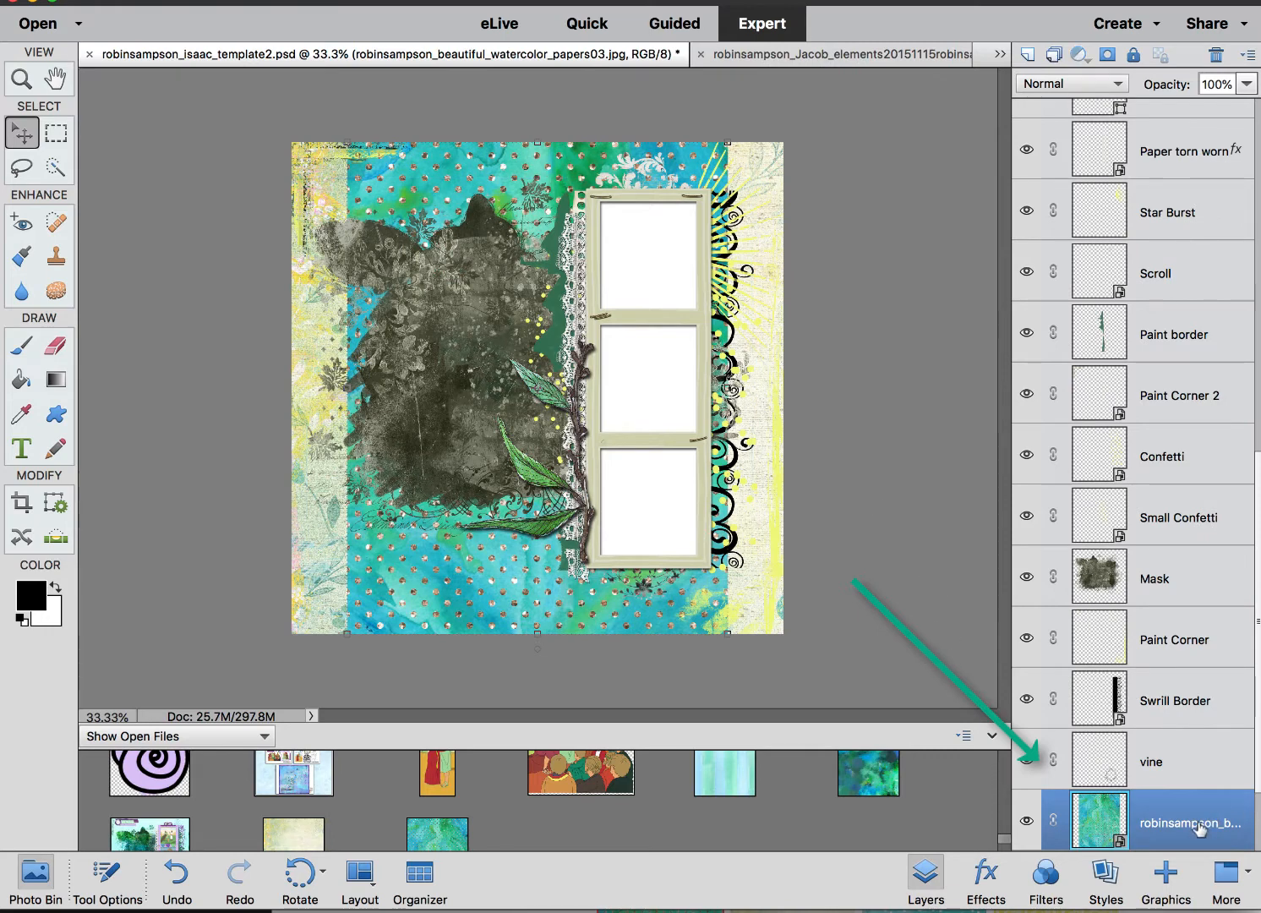
drag(1198, 830, 1225, 545)
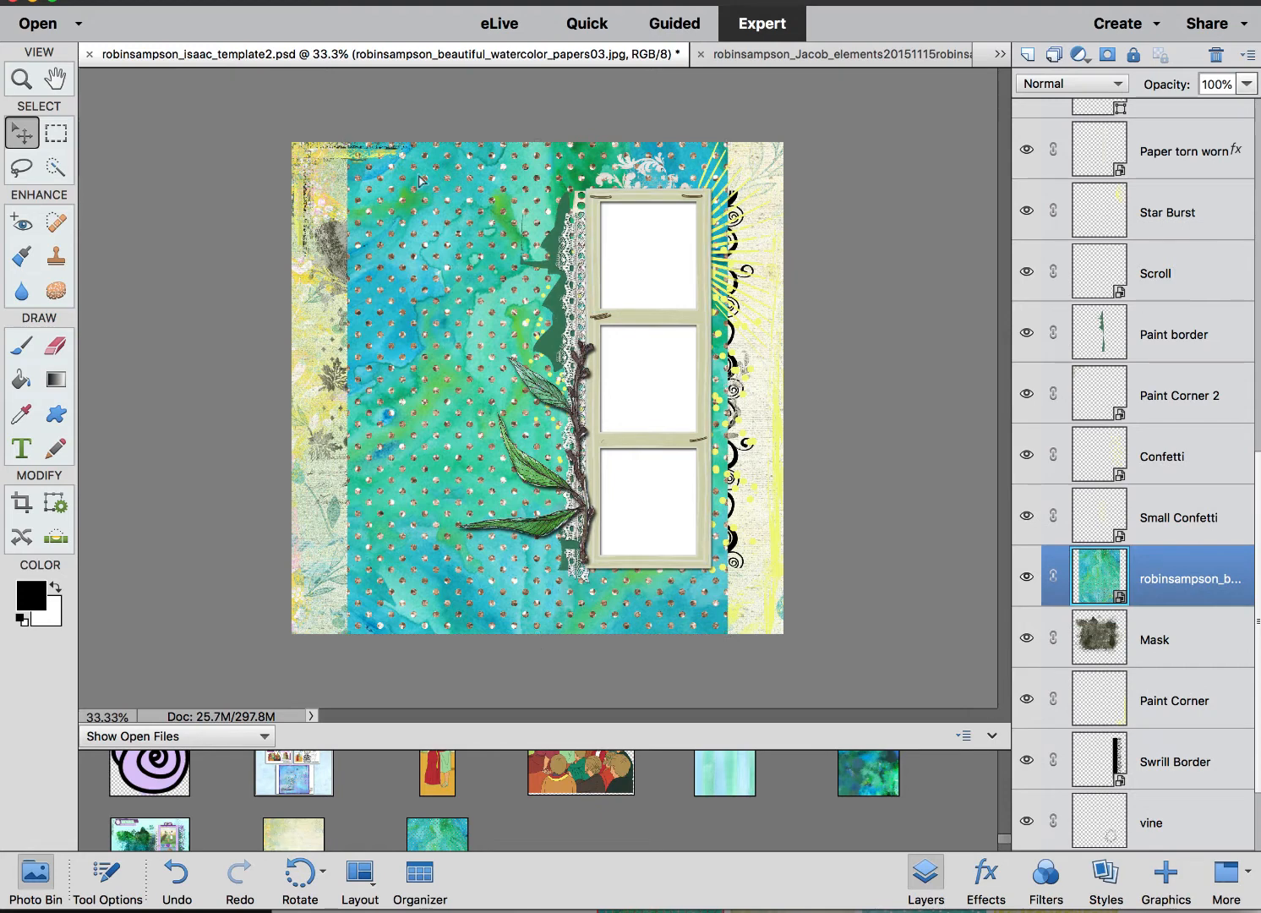
- Shift and enlarge the dotted paper so it covers the dark grunge mask area
drag(436, 194, 415, 180)
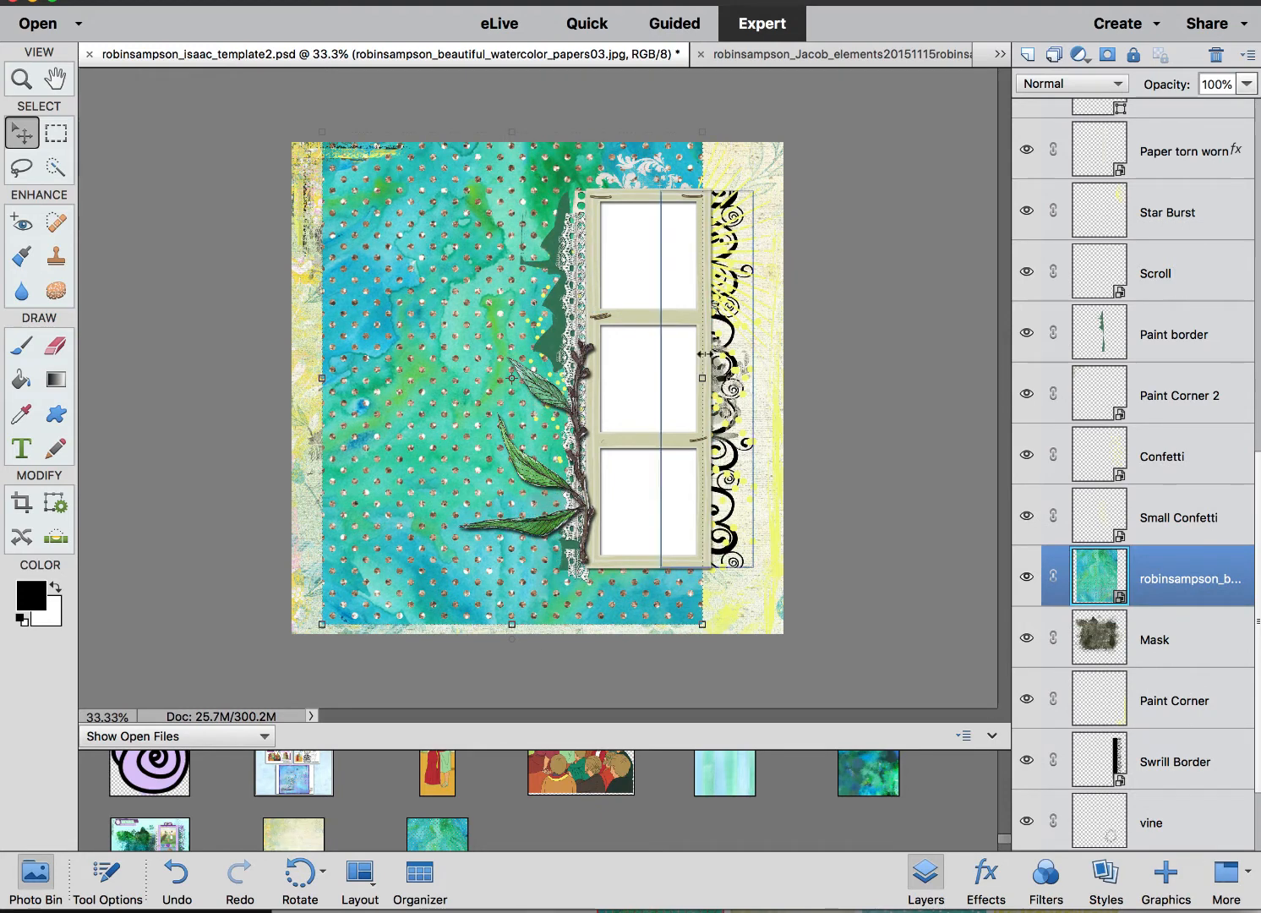
click(748, 368)
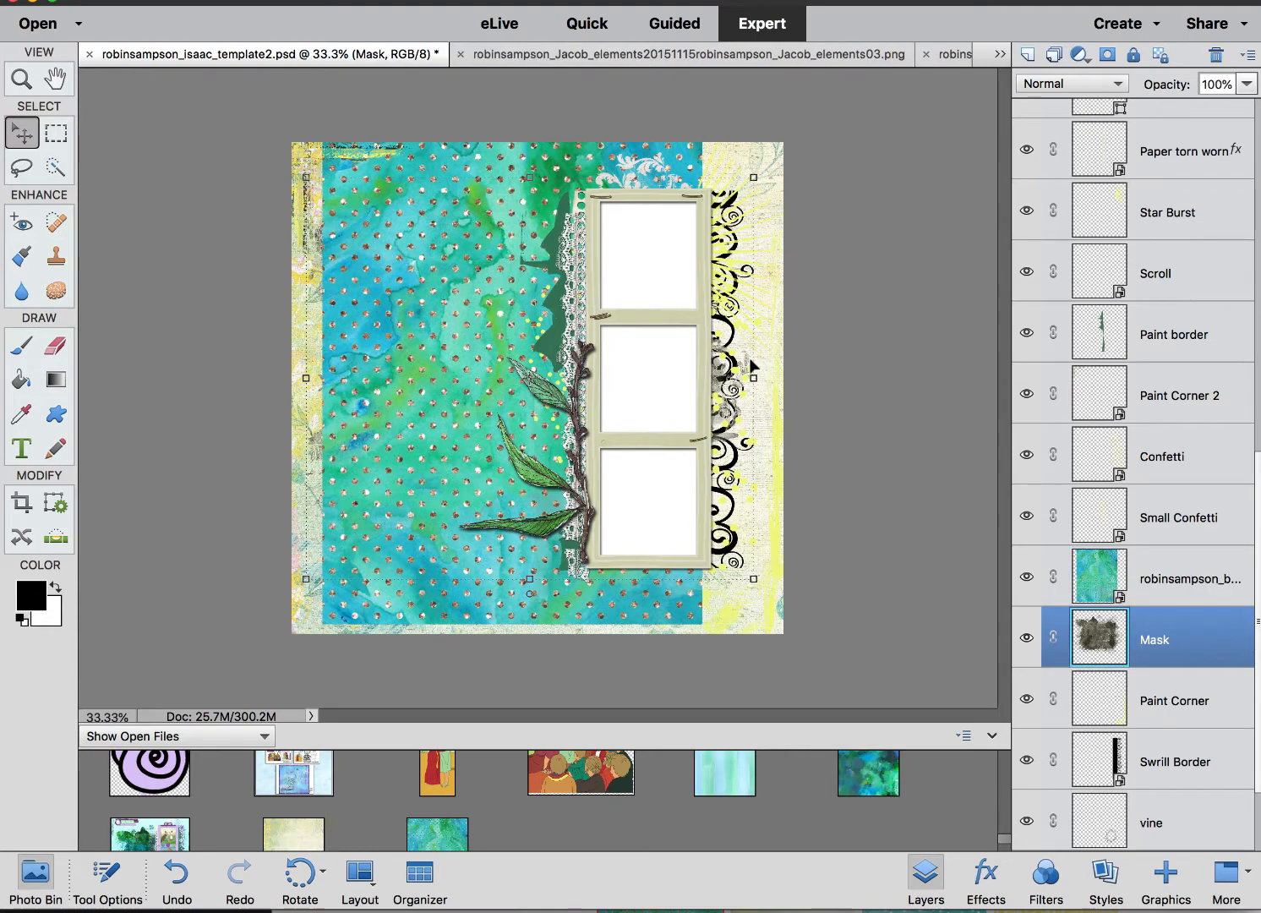
click(542, 571)
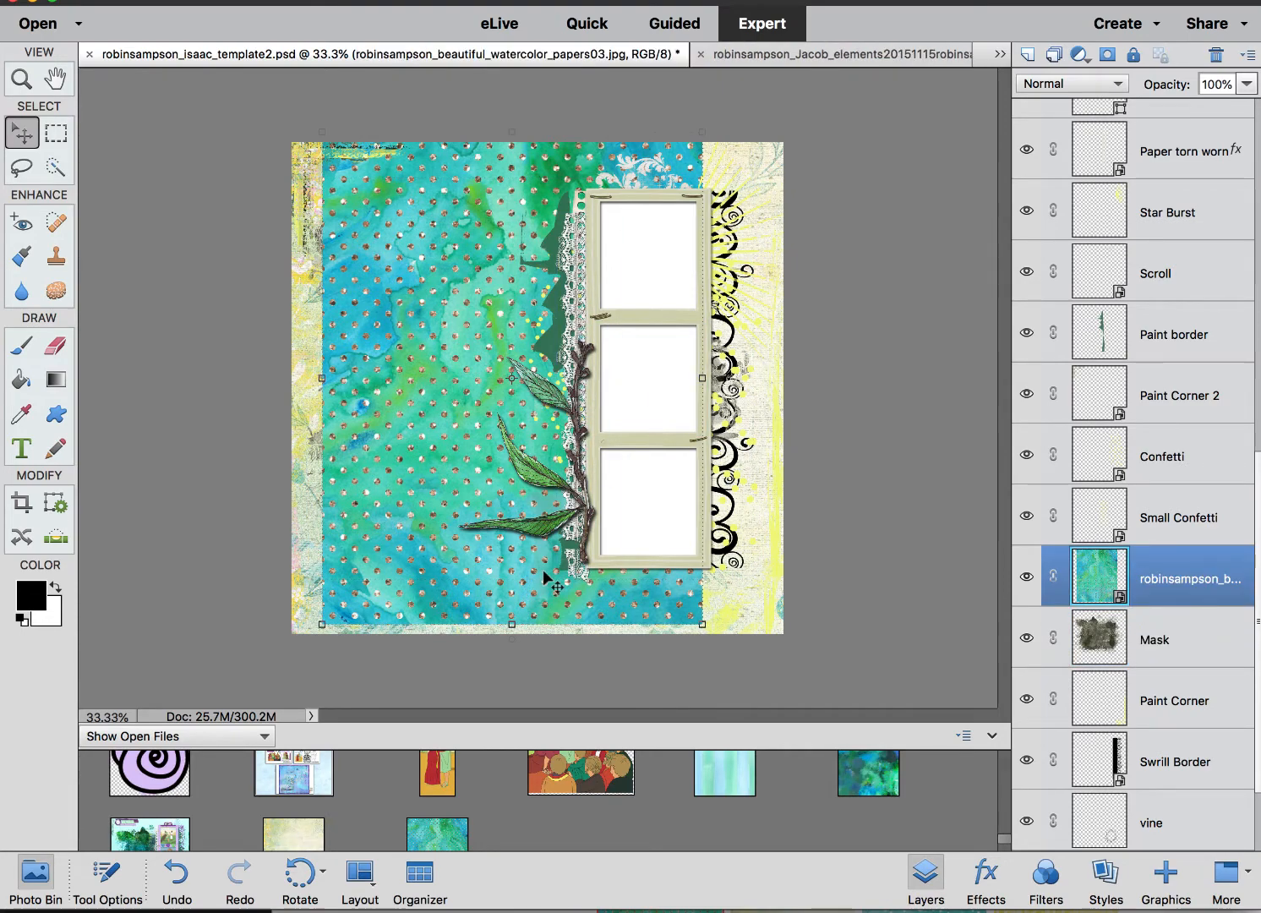
drag(542, 571, 566, 577)
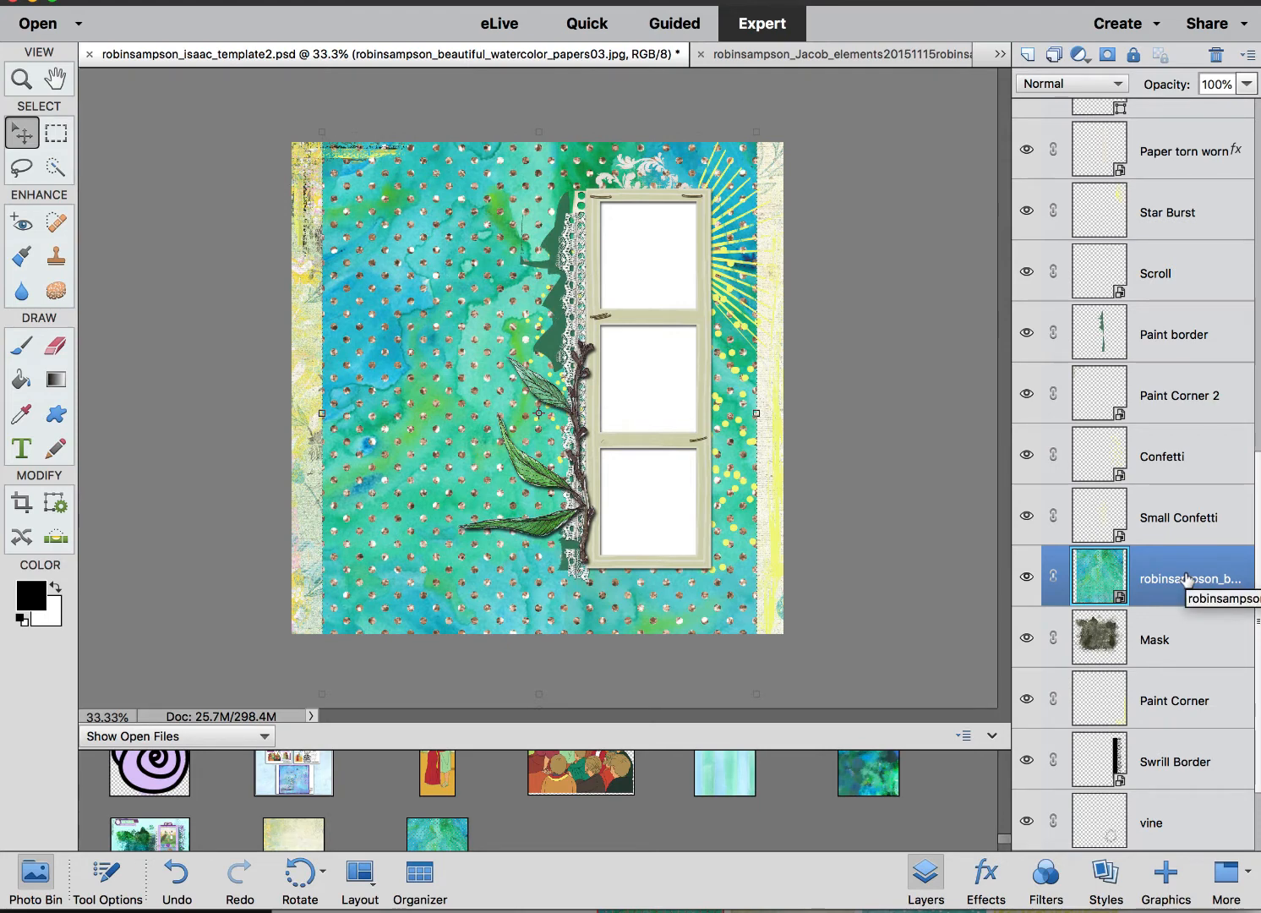
- Clip the dotted paper to the Mask layer and reposition it inside the mask shape
right_click(1186, 578)
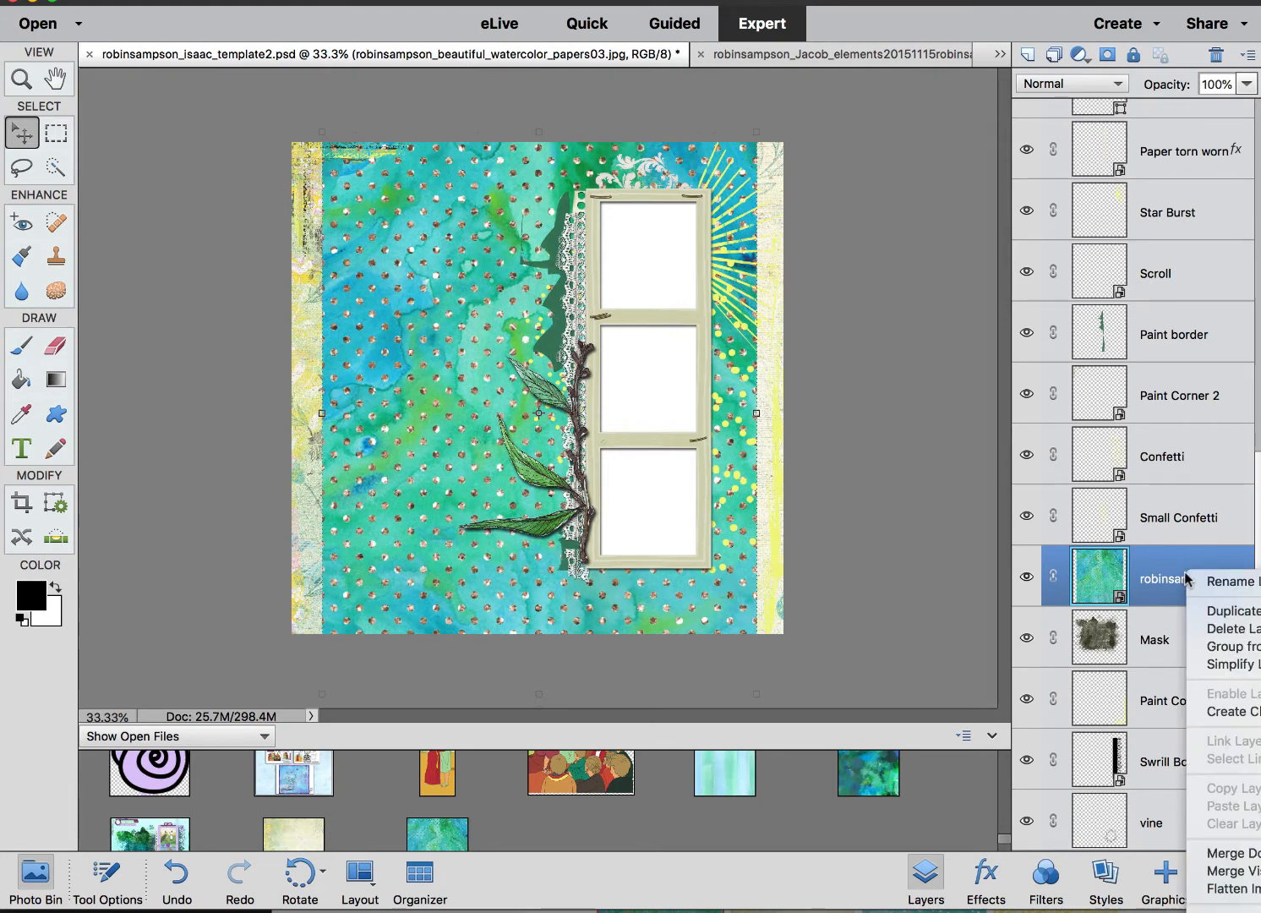
click(1238, 712)
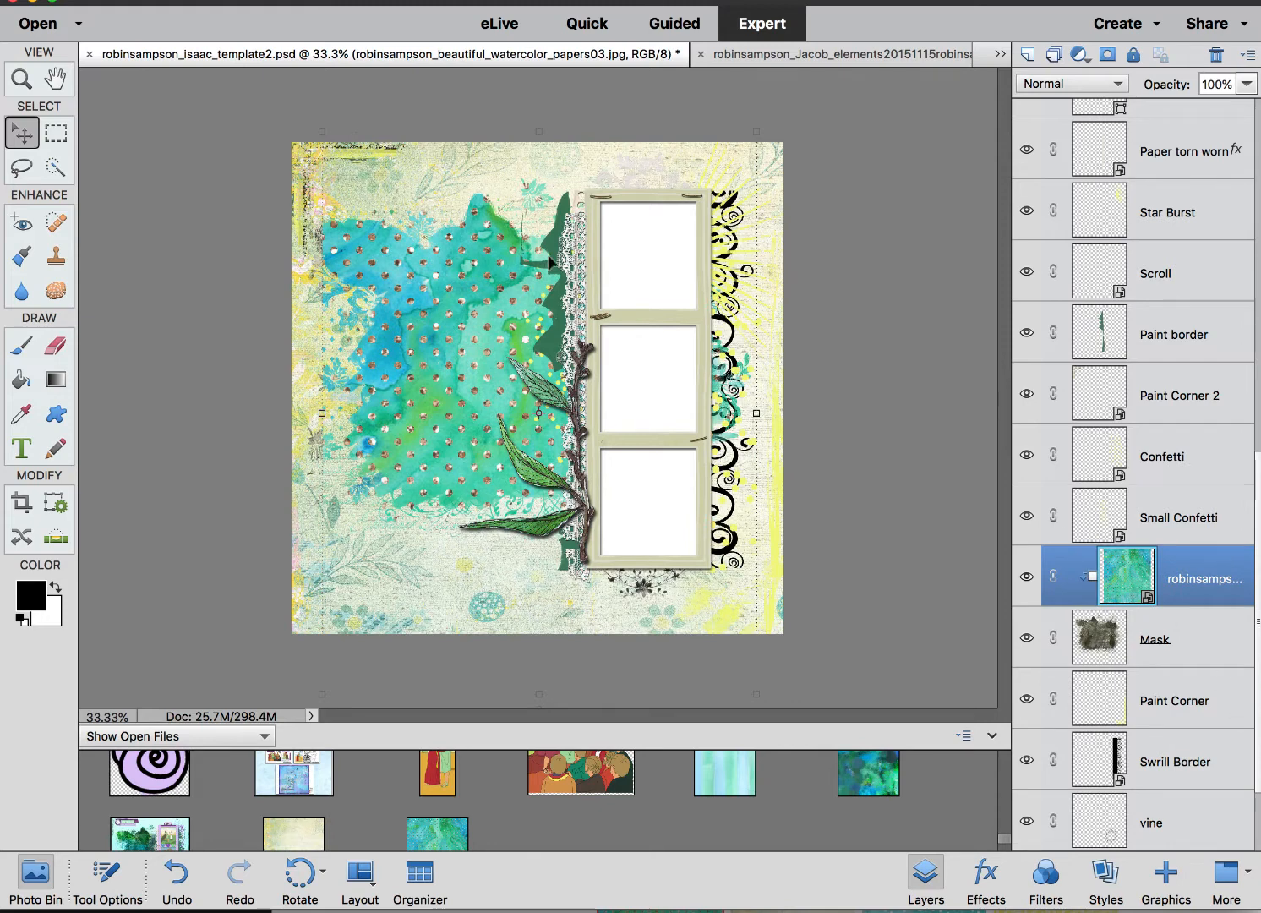
drag(440, 322, 420, 294)
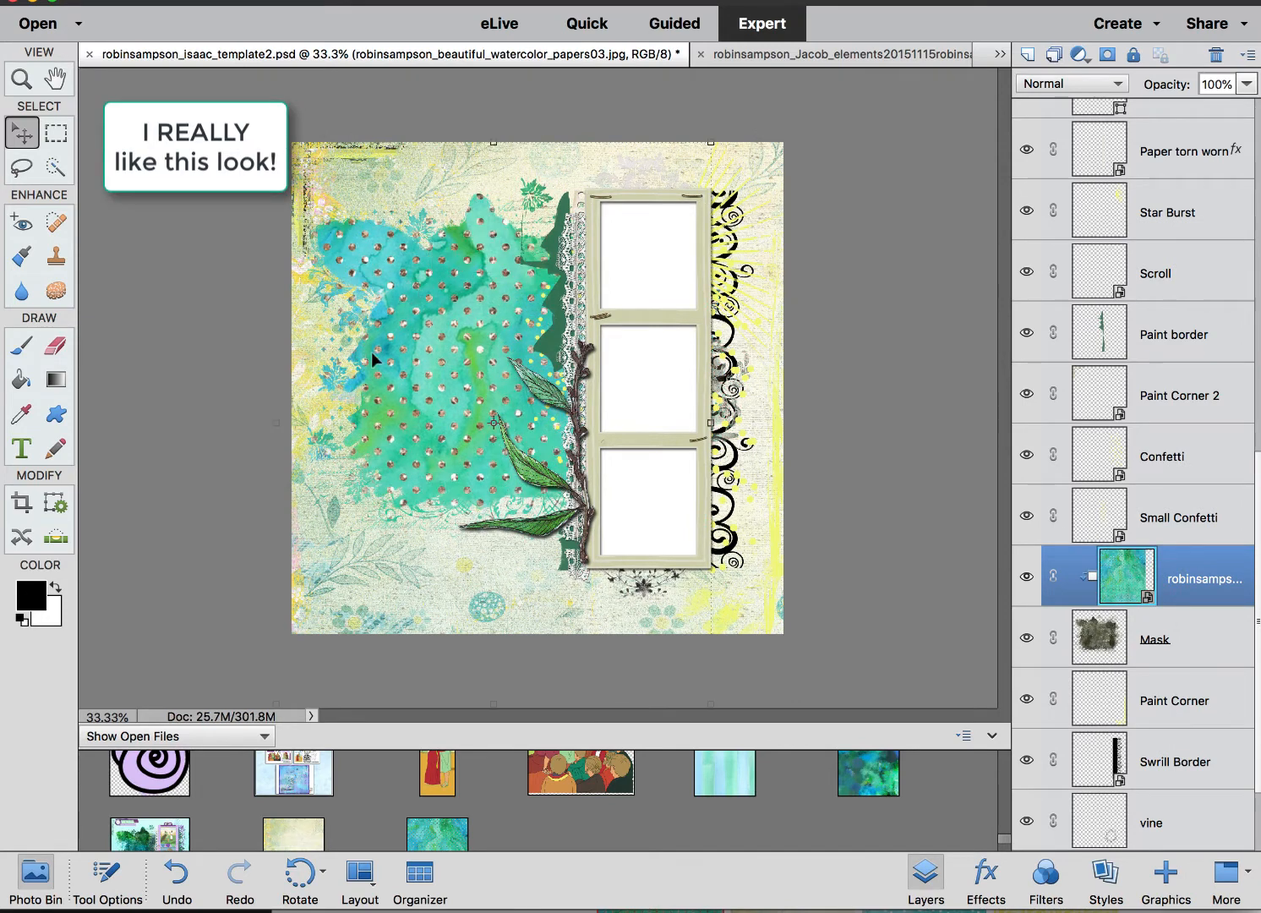
drag(445, 382, 429, 349)
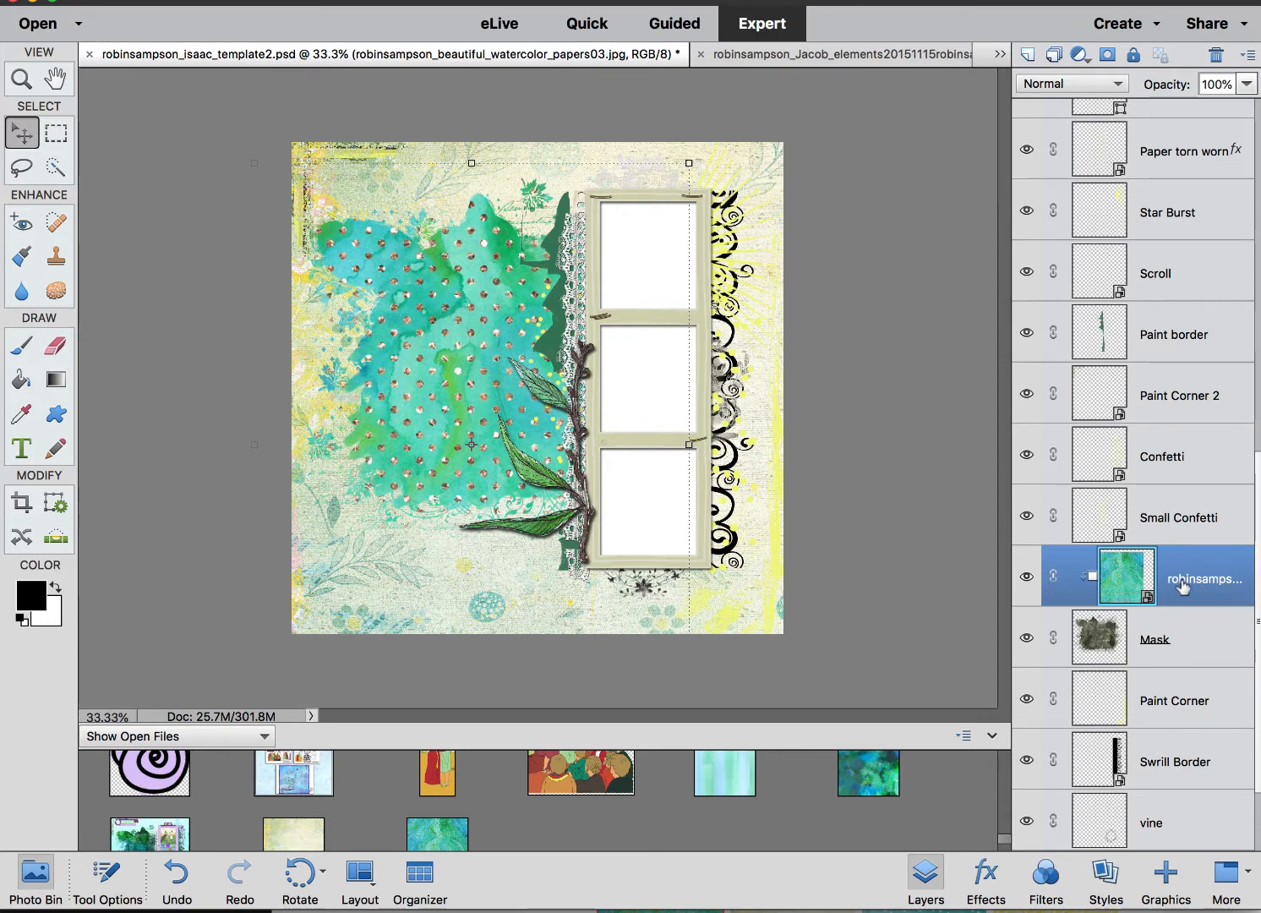
- Delete the clipped teal dotted paper layer
key(Delete)
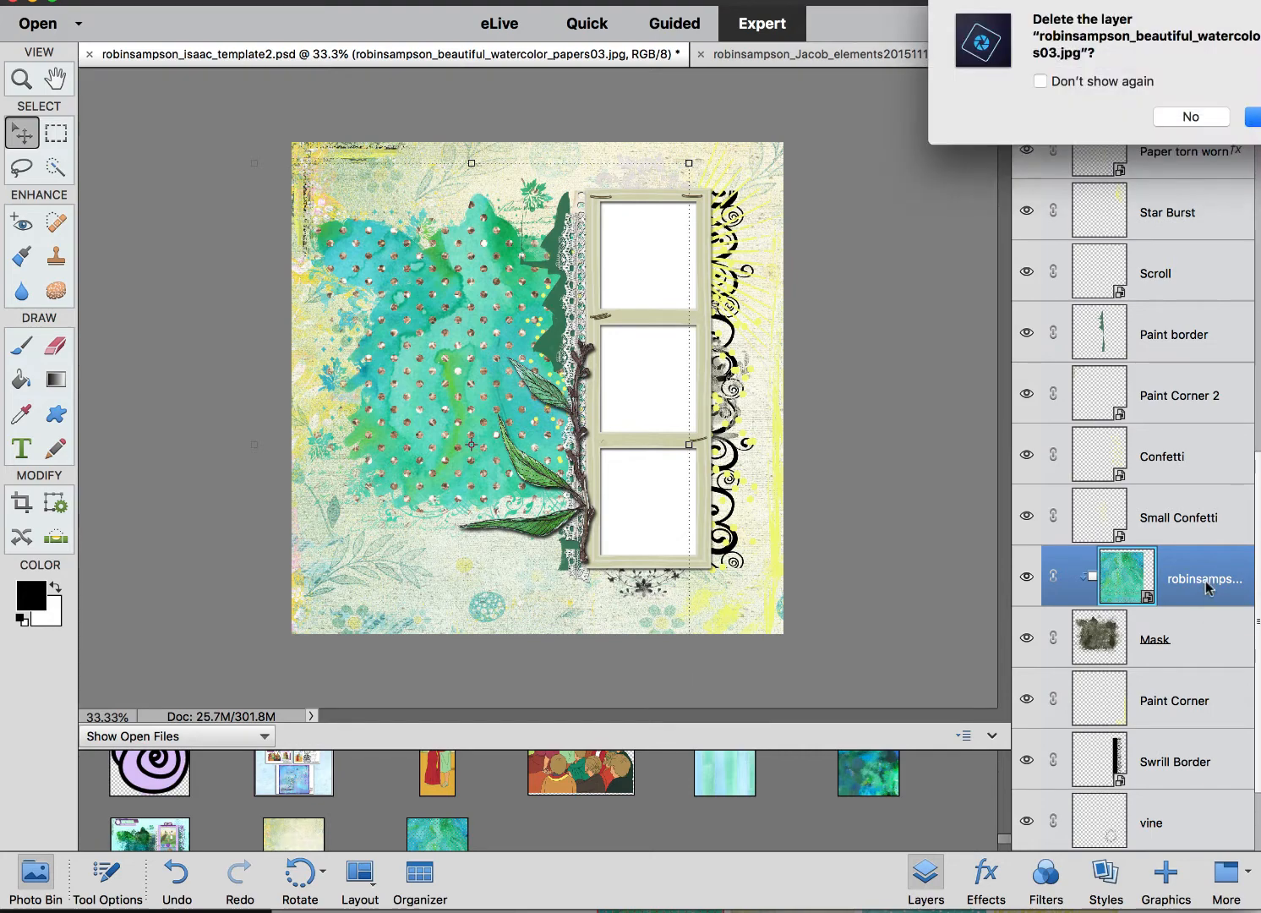
key(Return)
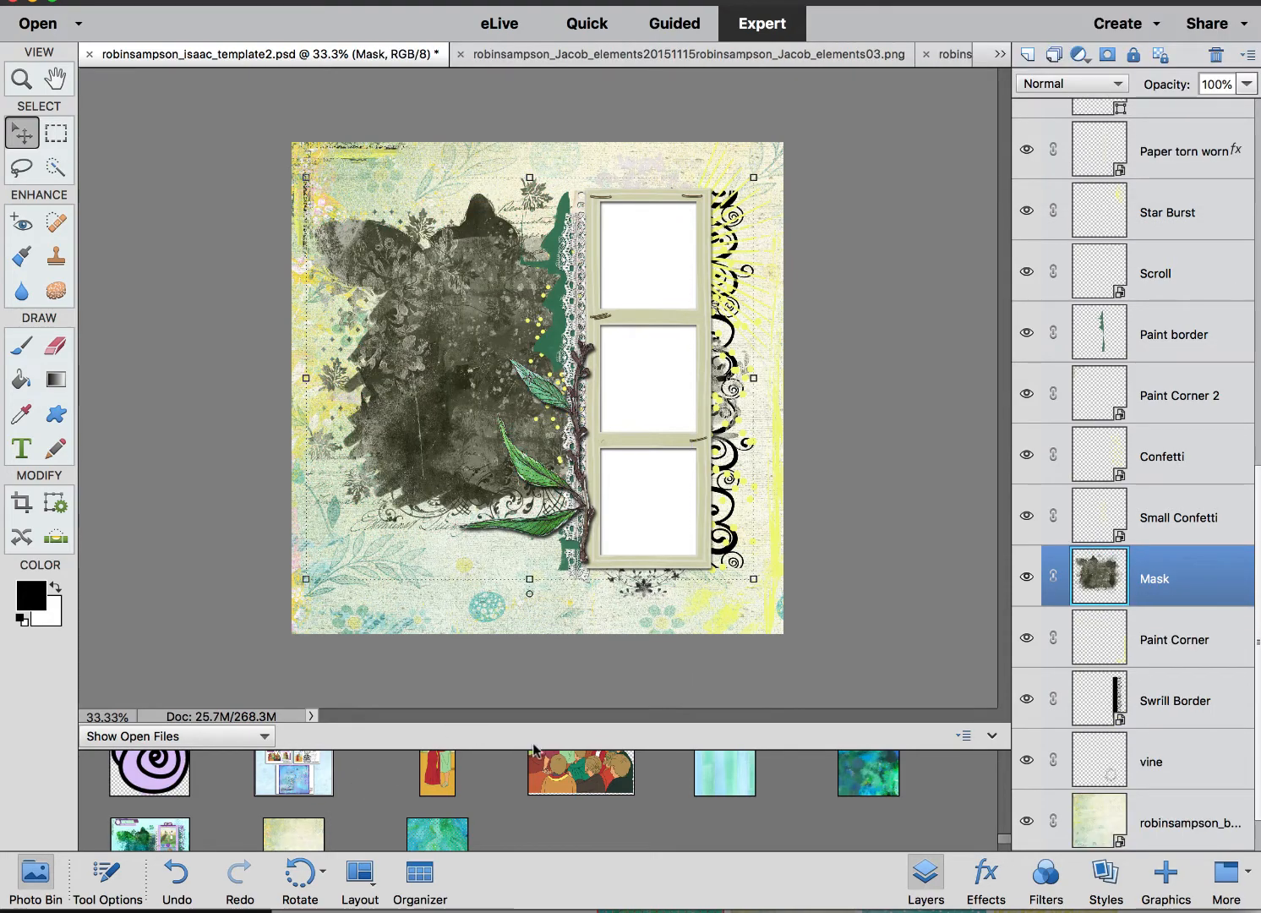
- Place the sleeping Jacob illustration, Jacob_elements17.png, from the open files onto the template directly above the Mask layer
scroll(513, 759, down, 6)
scroll(512, 759, down, 10)
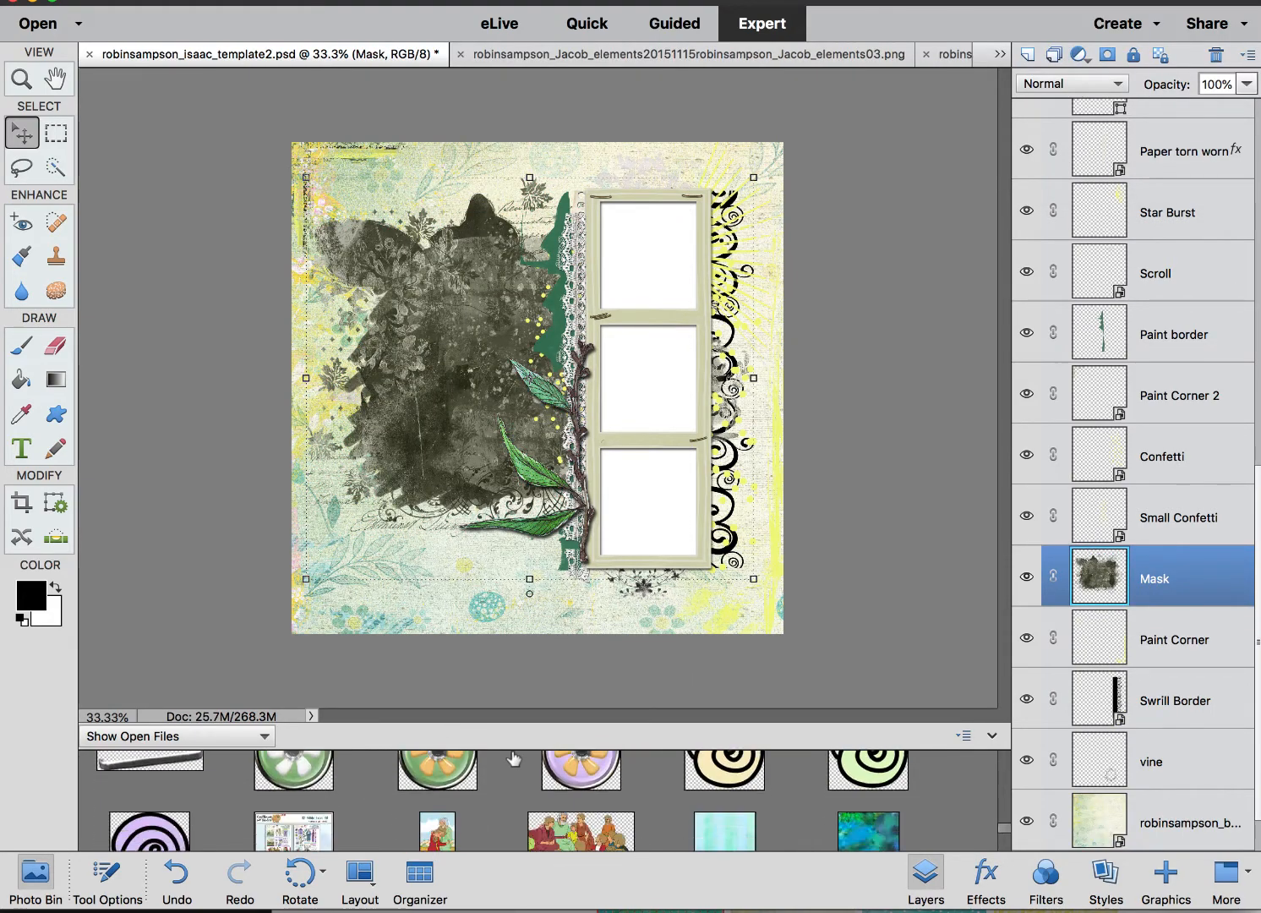
scroll(513, 759, down, 5)
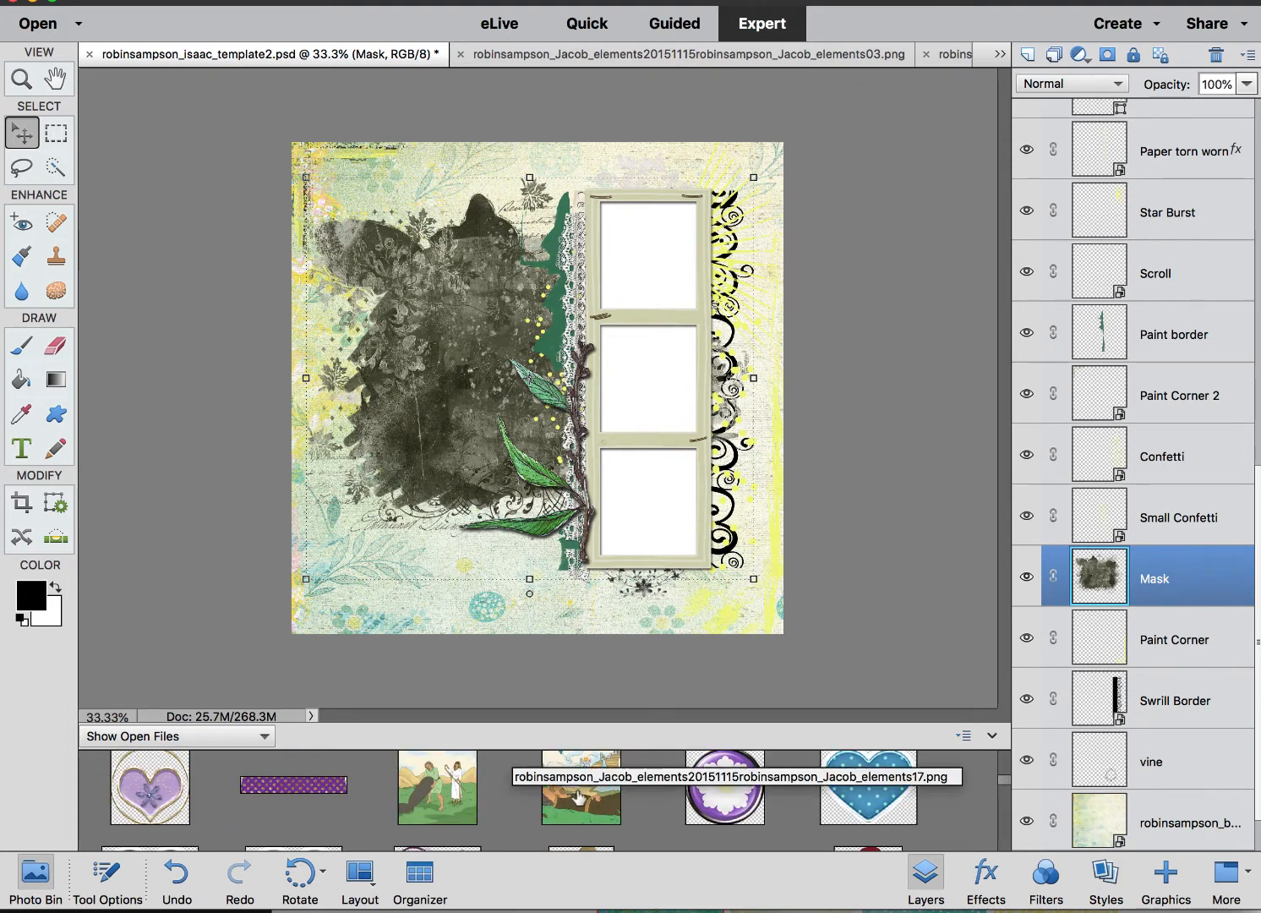
drag(577, 794, 460, 258)
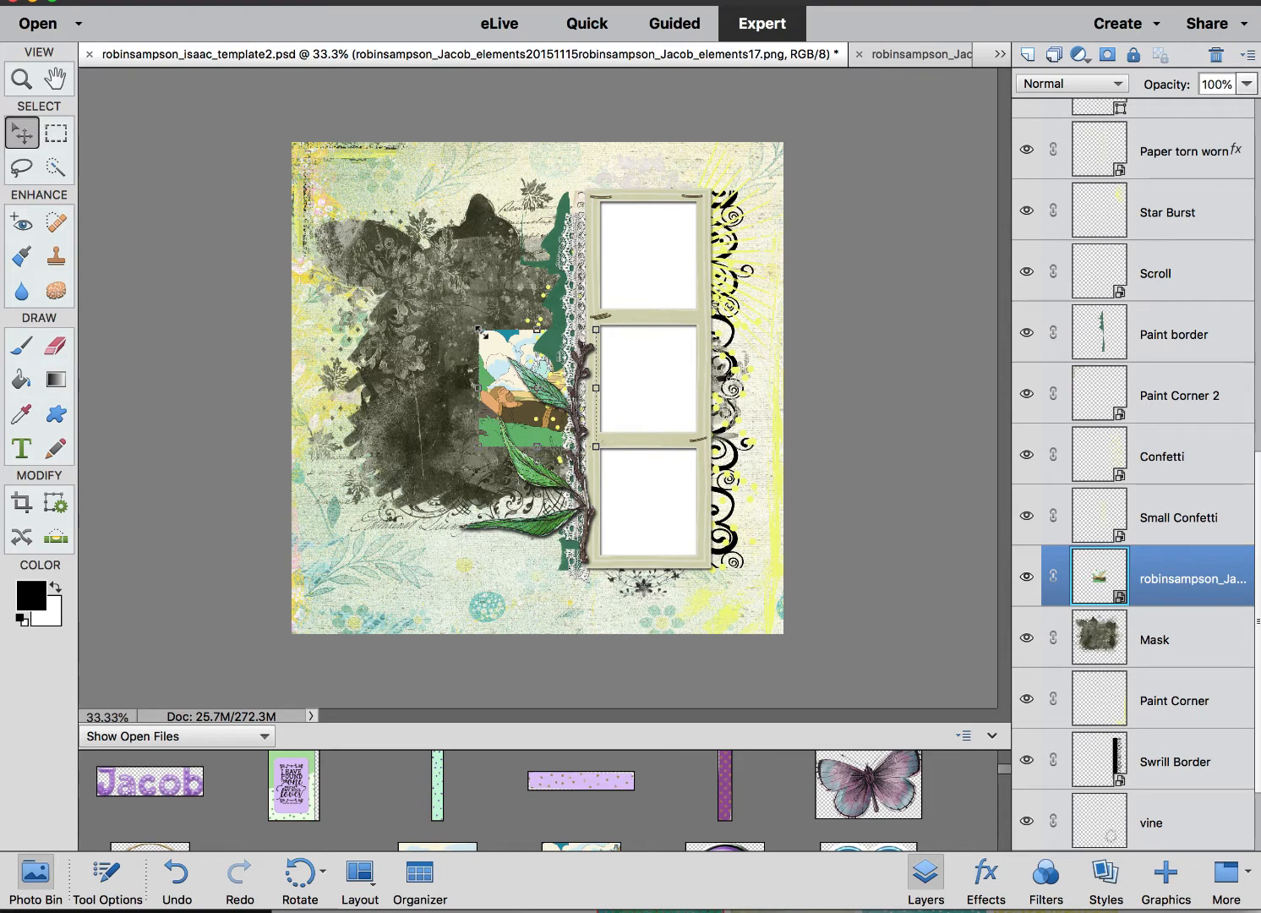
- Enlarge the illustration to 416.36% width and 387.96% height and move it so the sleeping figure lies over the mask
drag(478, 329, 253, 128)
drag(596, 448, 742, 583)
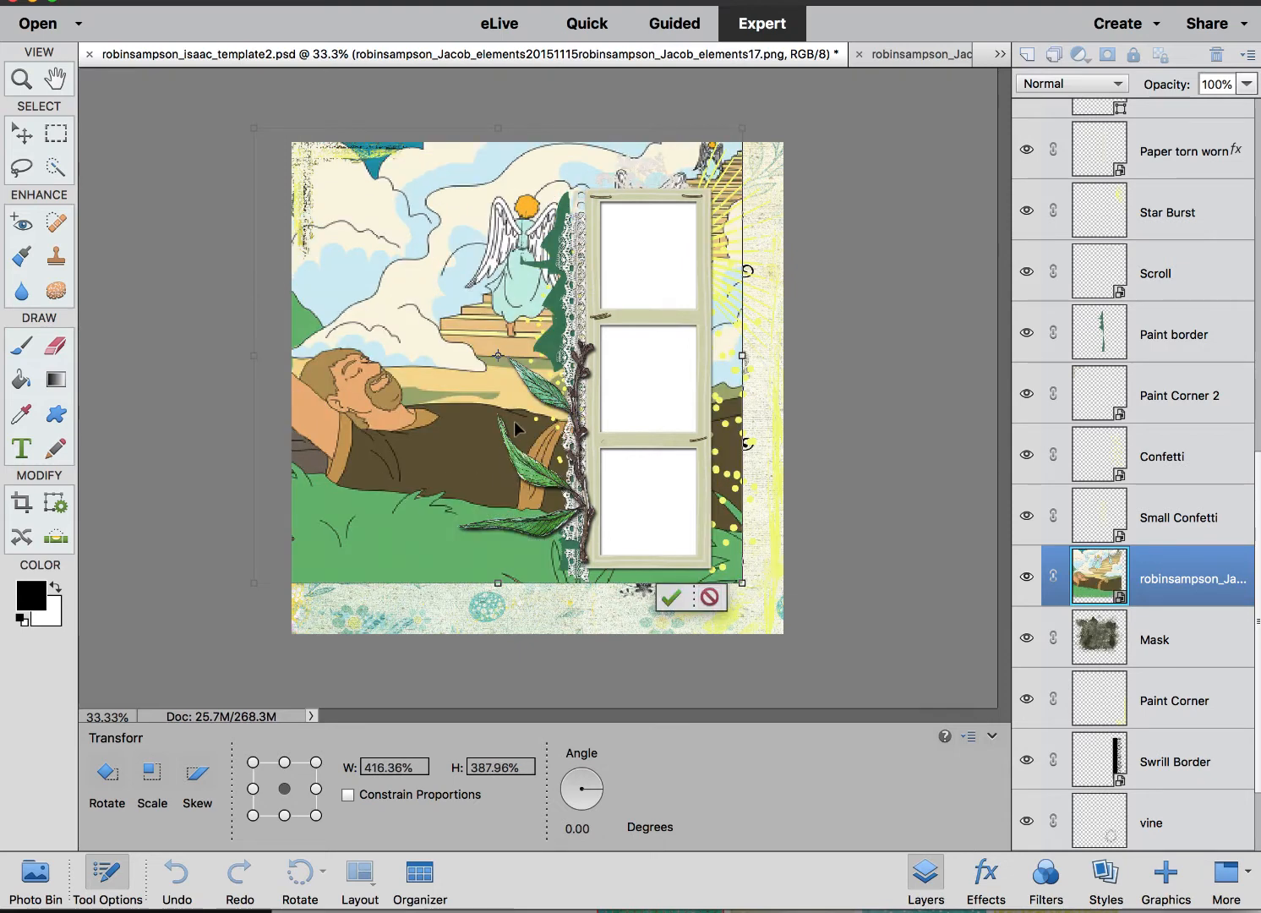
key(Return)
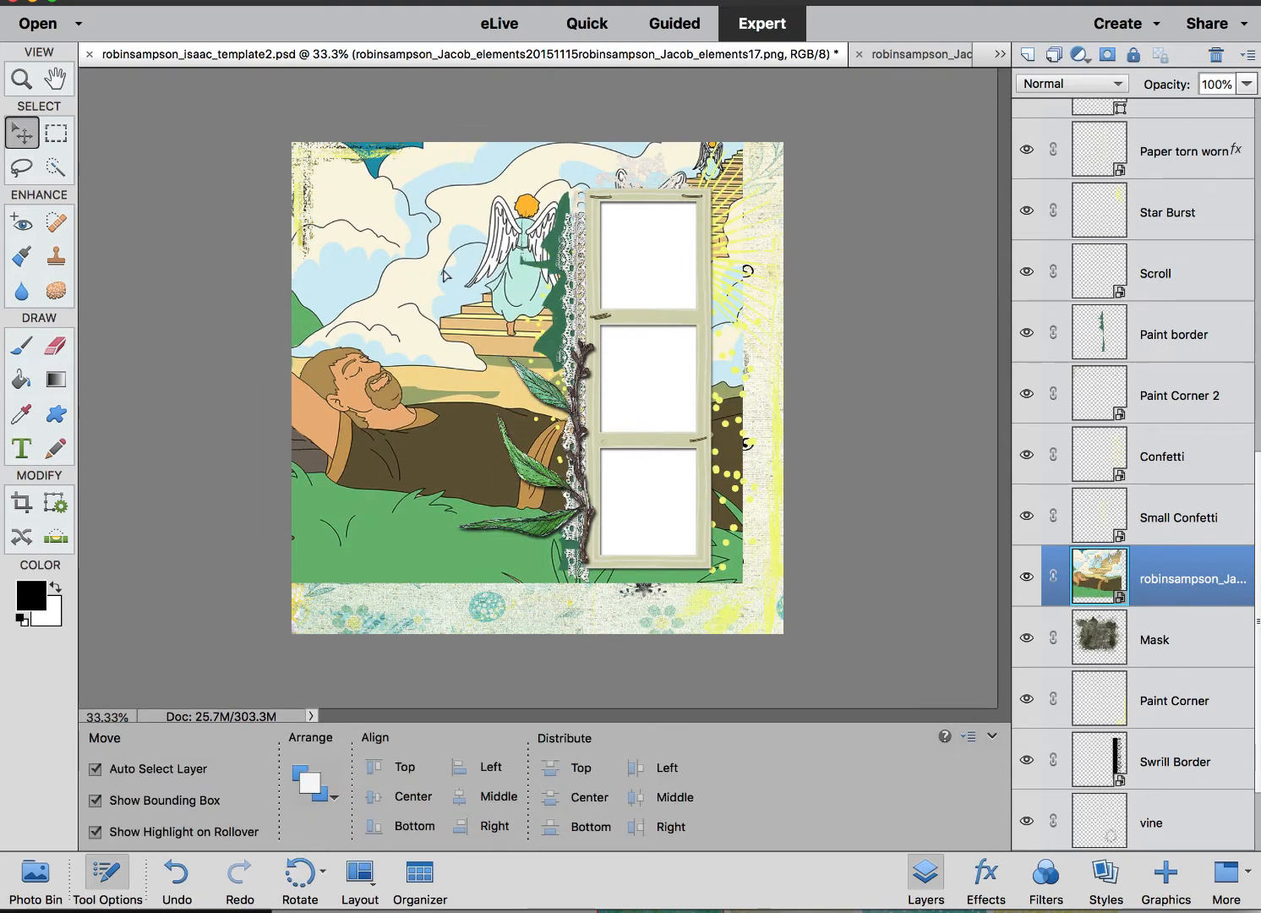
drag(447, 276, 469, 303)
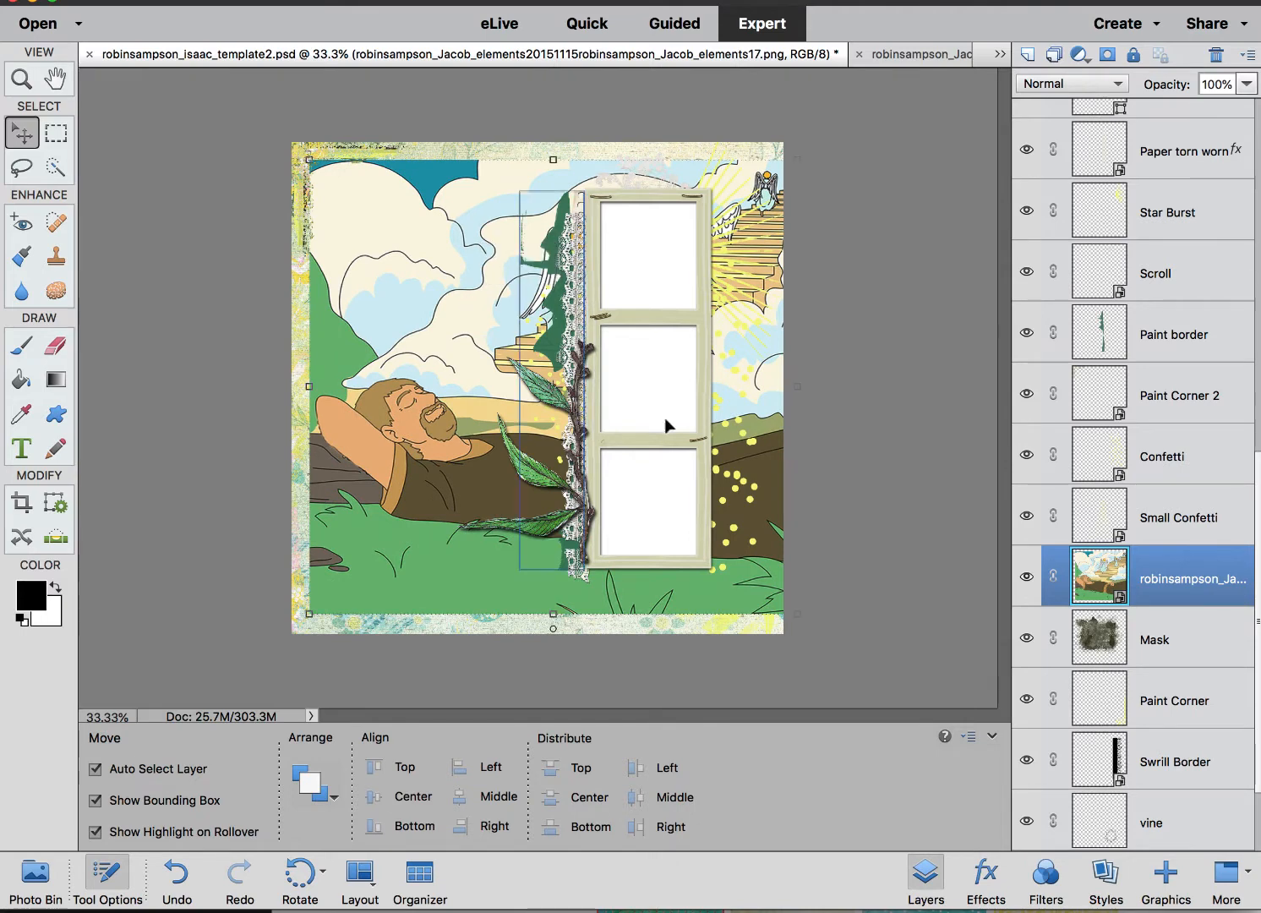
- Clip the sleeping Jacob illustration to the Mask layer and scale it to 296.78% width and 276.47% height over the mask
right_click(1201, 579)
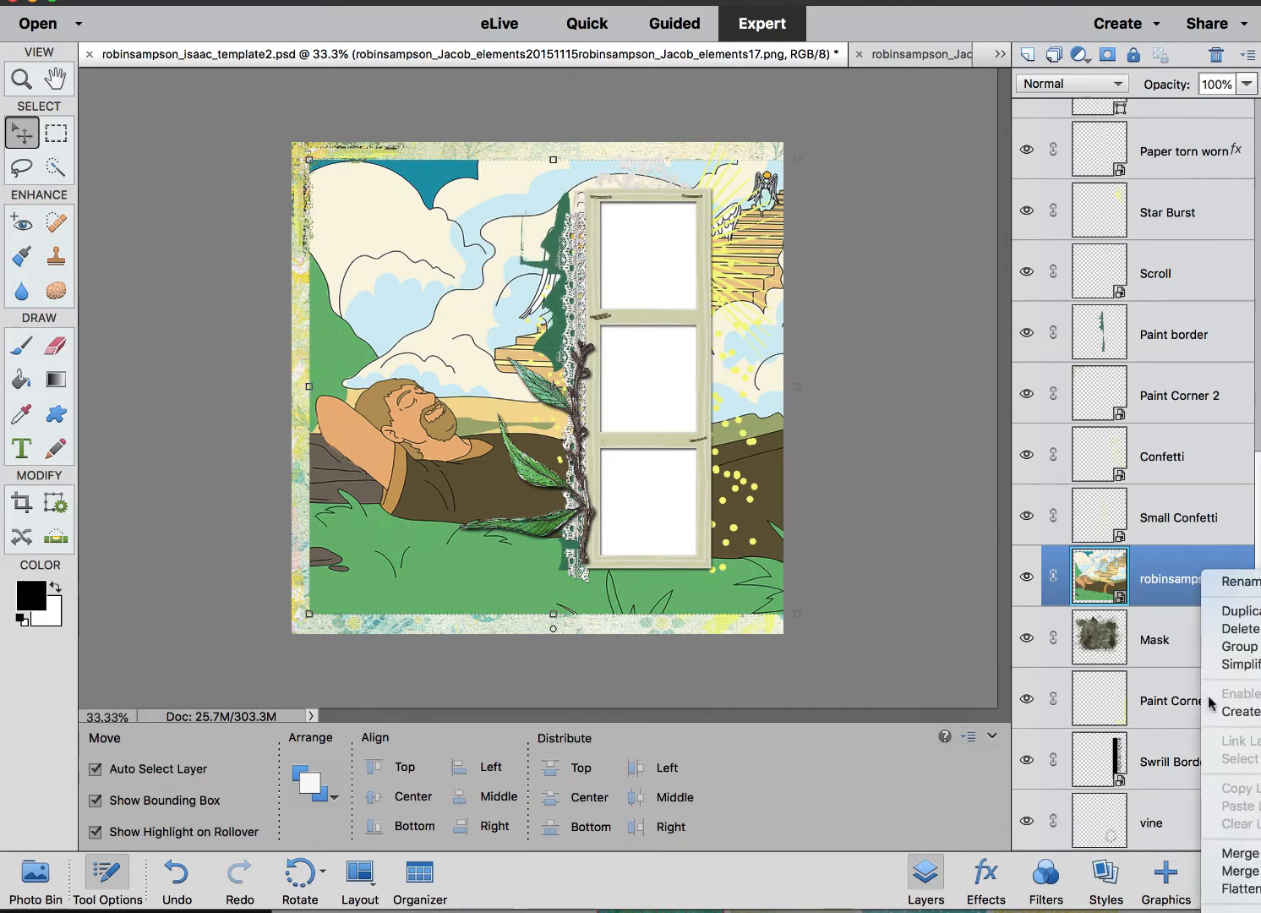
click(1250, 711)
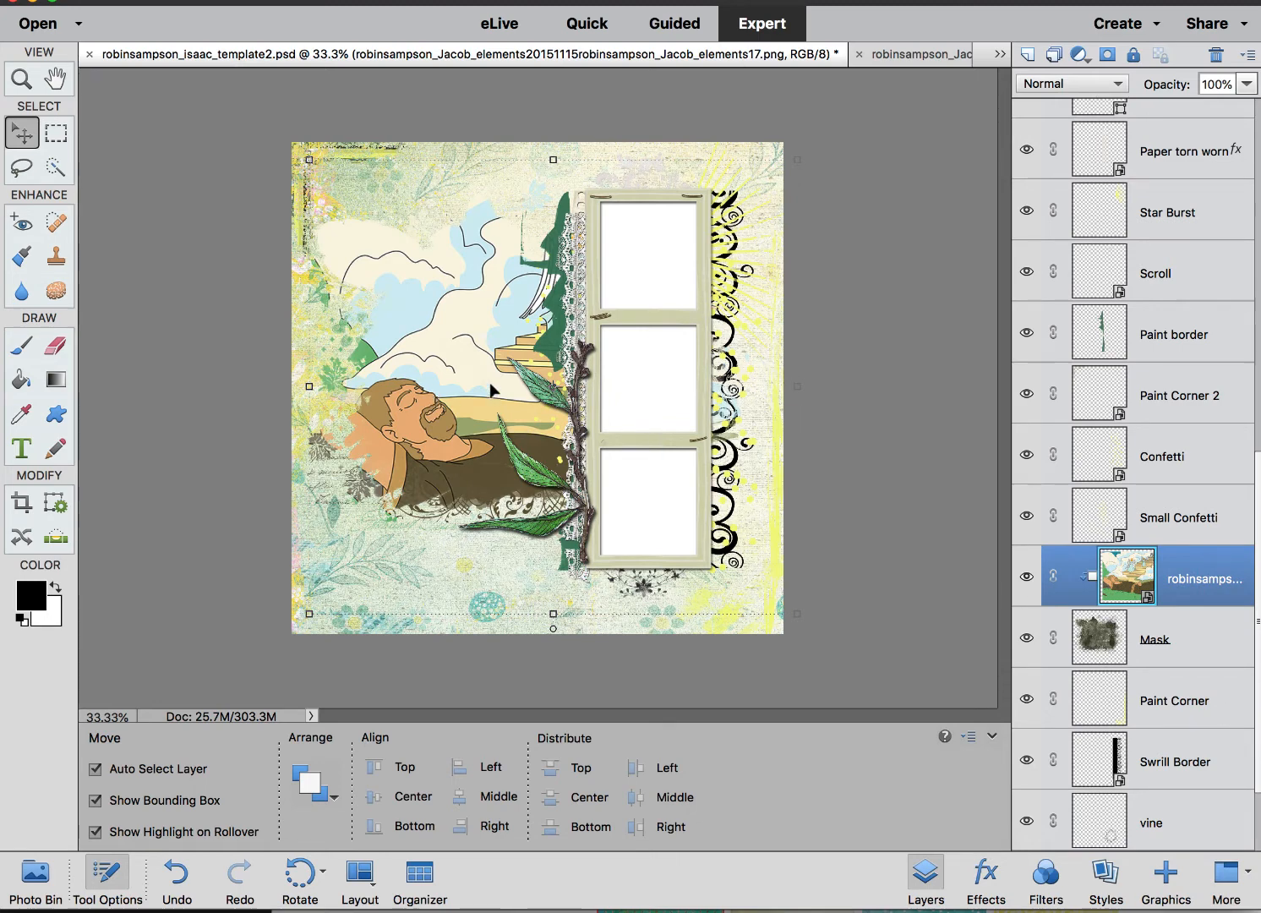
key(ctrl+t)
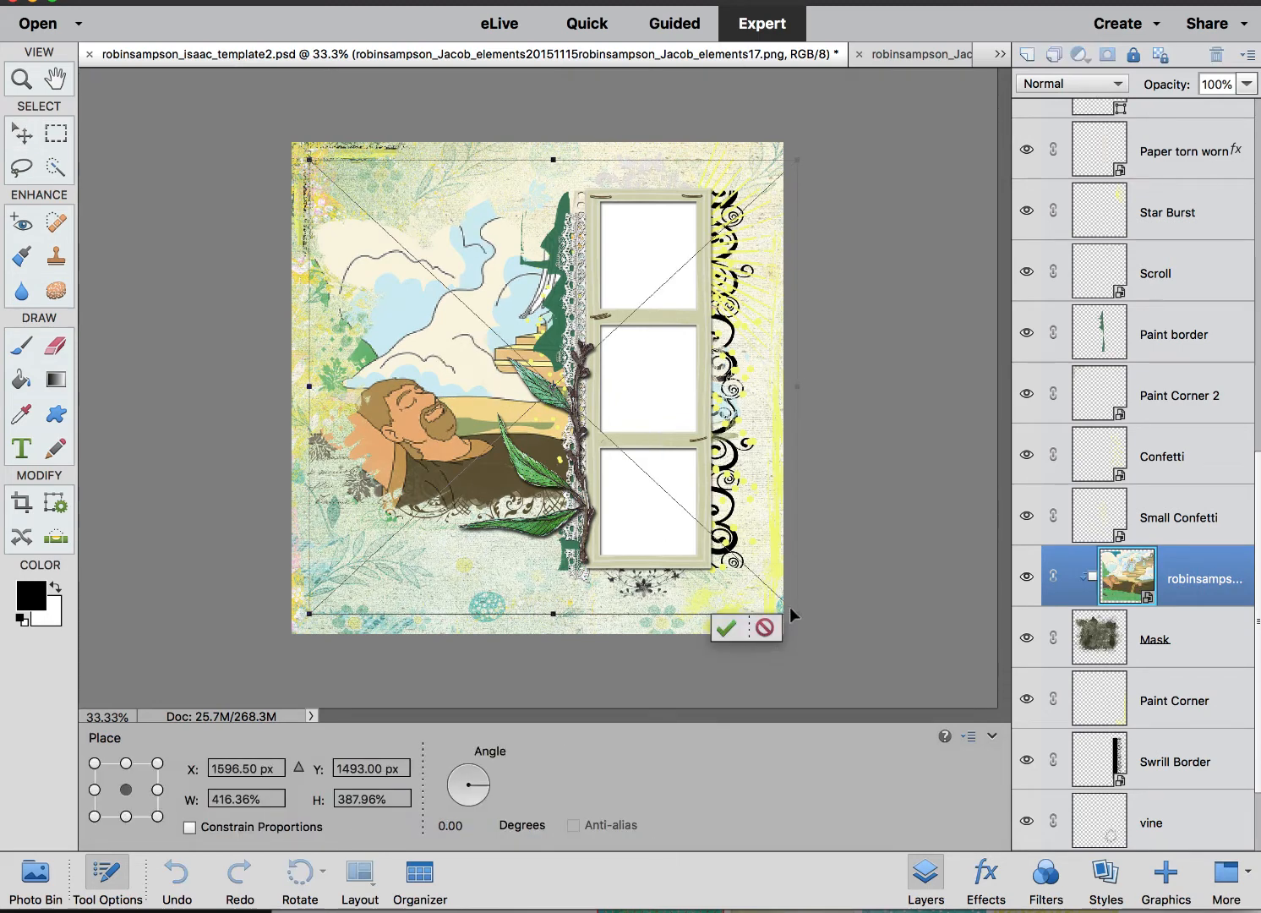
drag(797, 615, 554, 406)
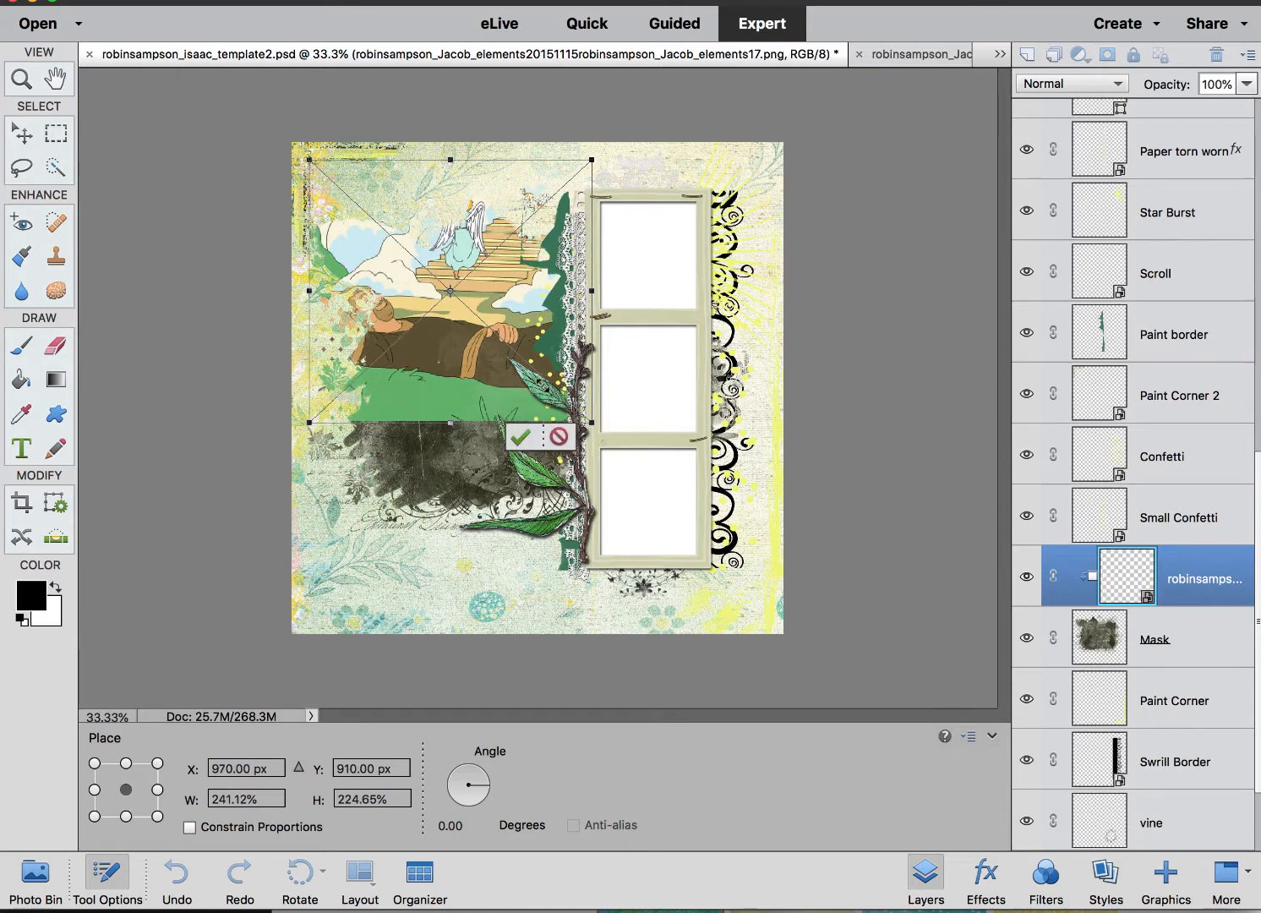
drag(516, 271, 512, 358)
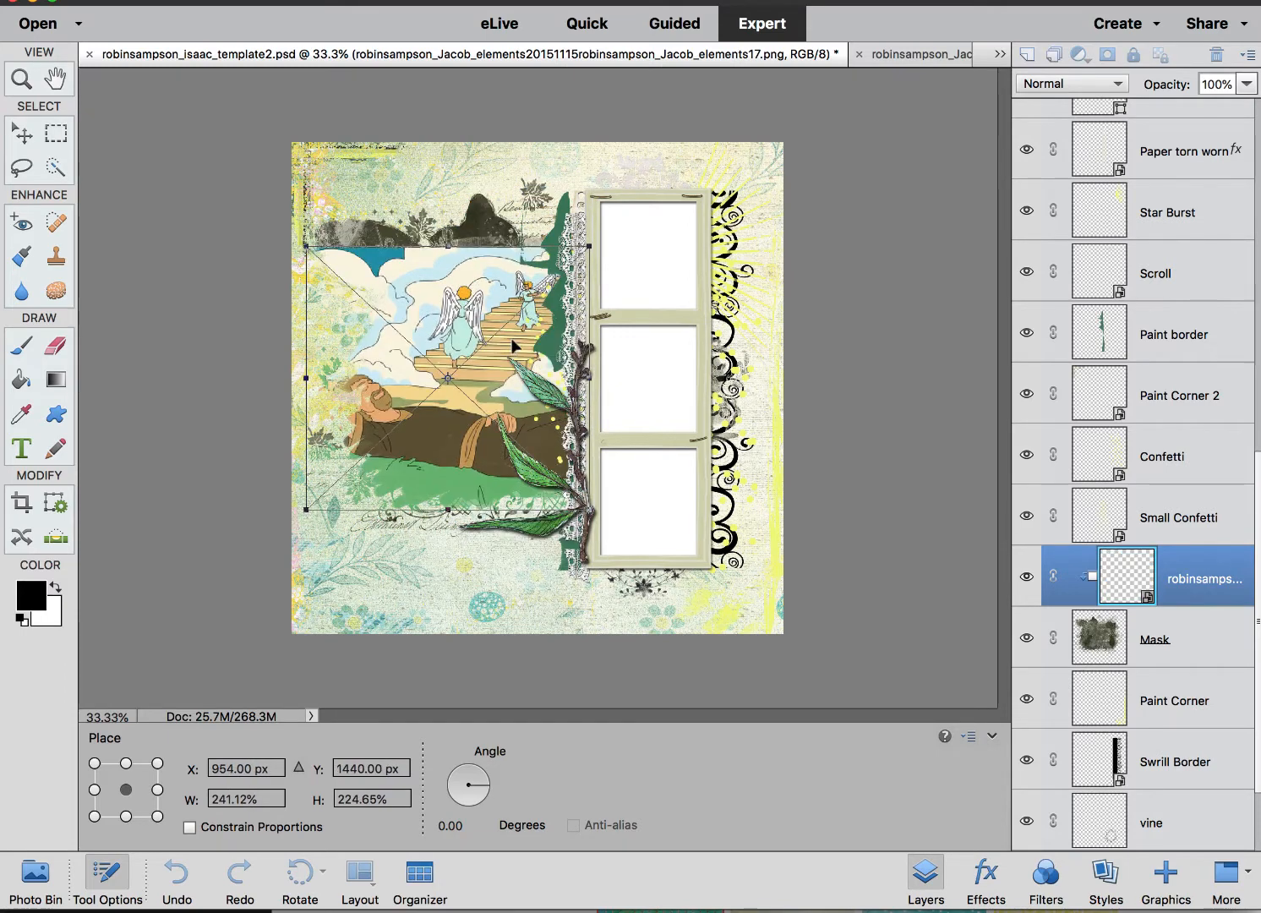
drag(591, 244, 690, 225)
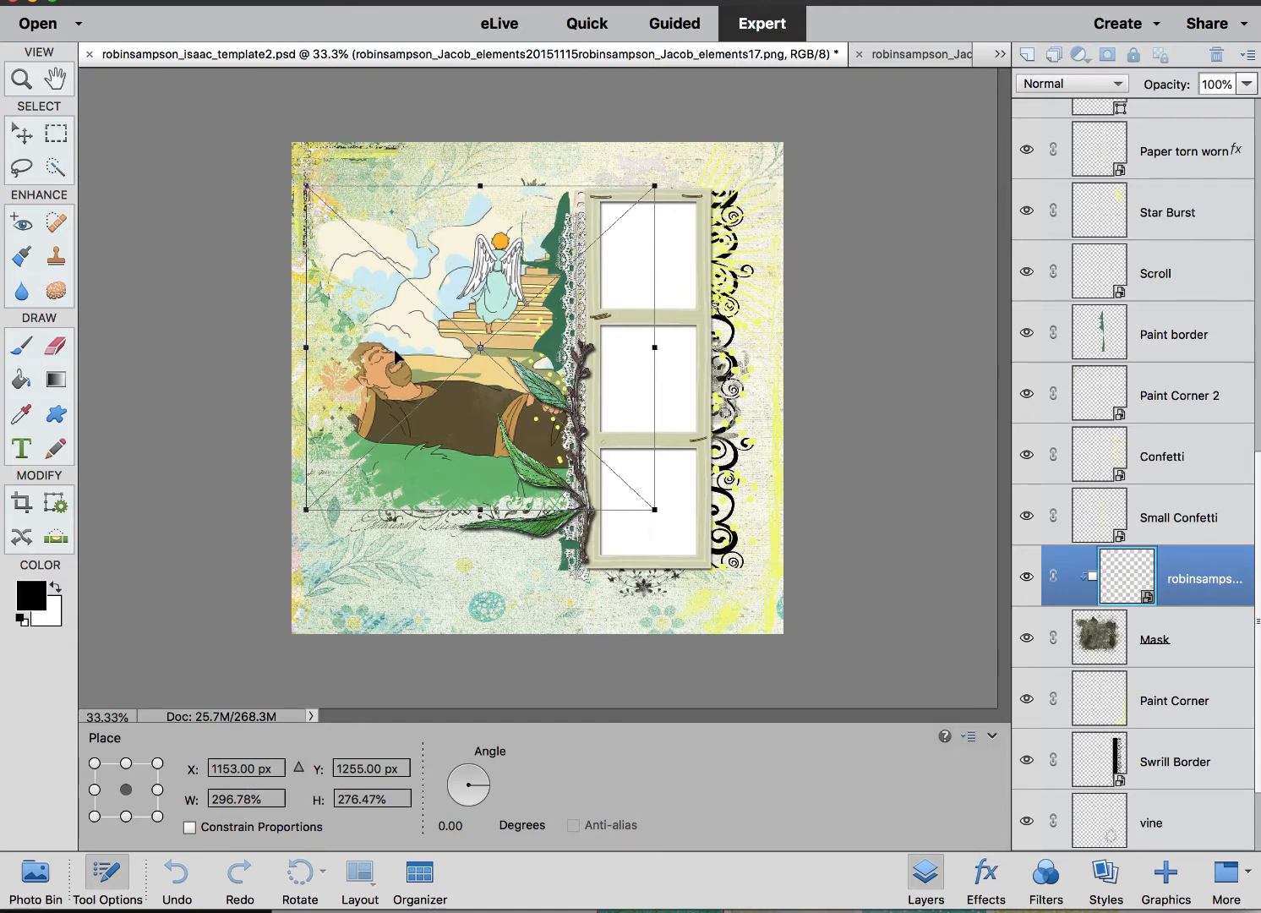
key(Return)
- Nudge the clipped illustration slightly down and enlarge it to 106.46% width and 111.75% height
mouse_move(453, 311)
mouse_down()
mouse_move(461, 328)
mouse_move(465, 311)
mouse_move(454, 321)
mouse_up()
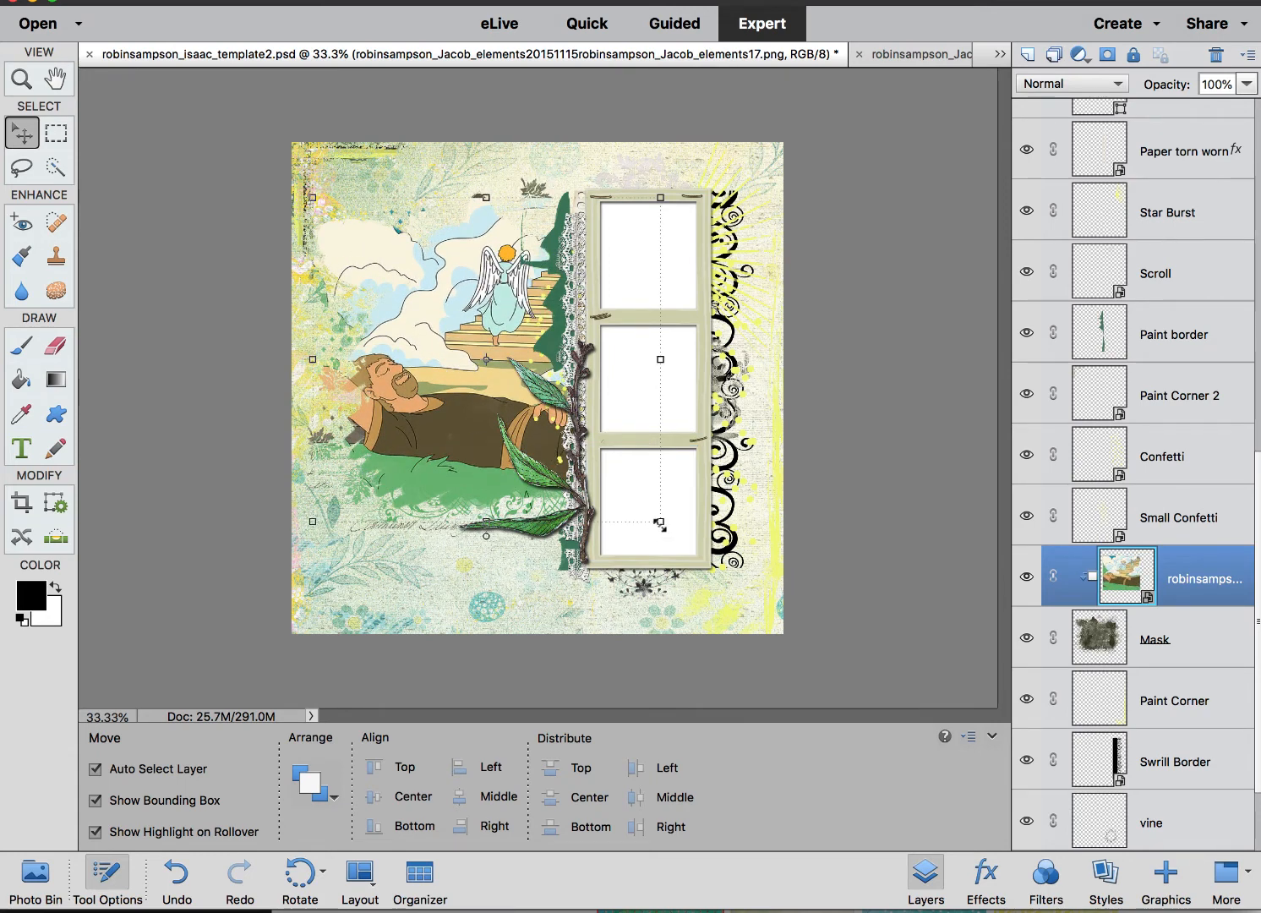
drag(660, 521, 682, 559)
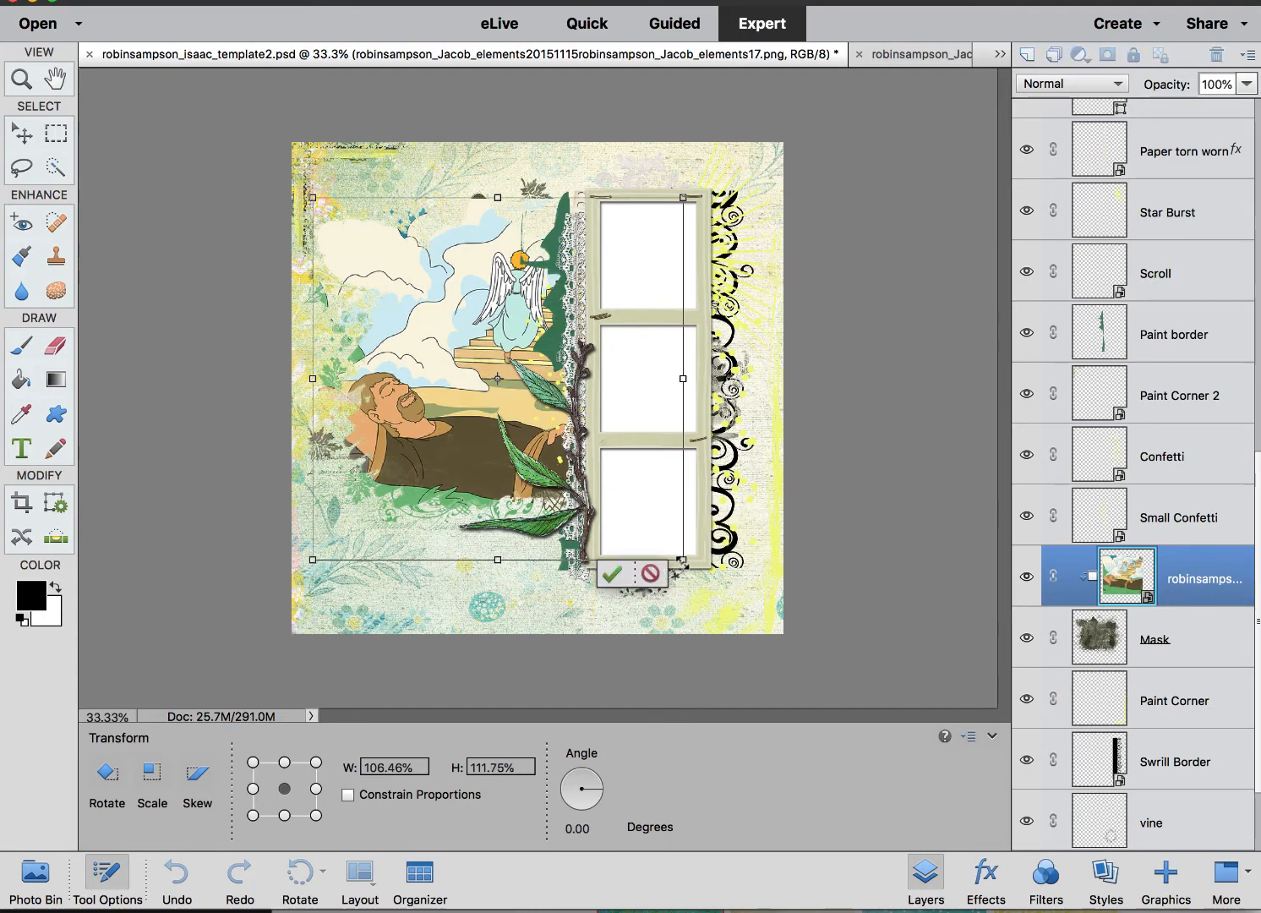
key(Return)
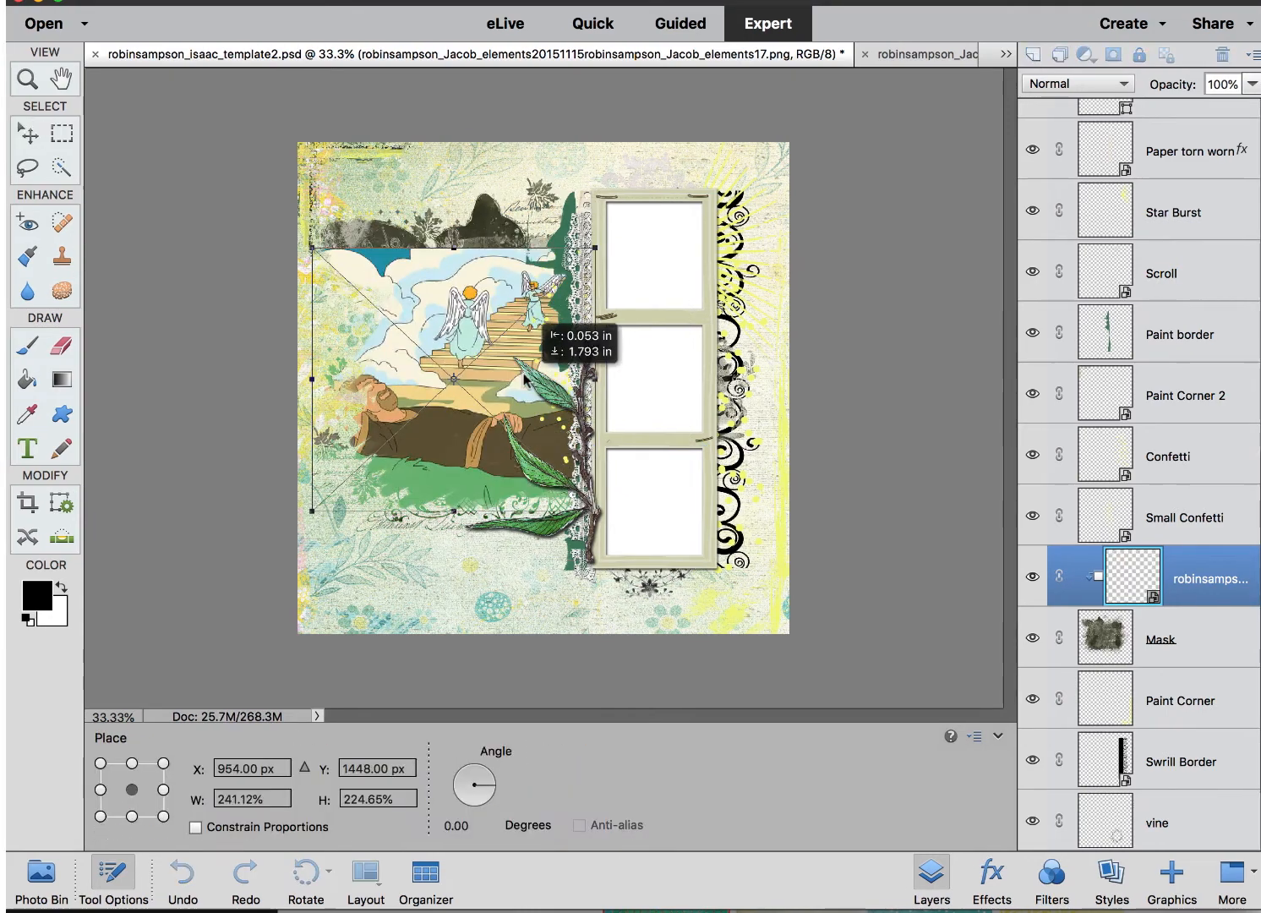
- Rescale the clipped illustration to 296.78% by 276.47%, shift it slightly down and stretch it further so the figure fills the mask
drag(523, 373, 521, 346)
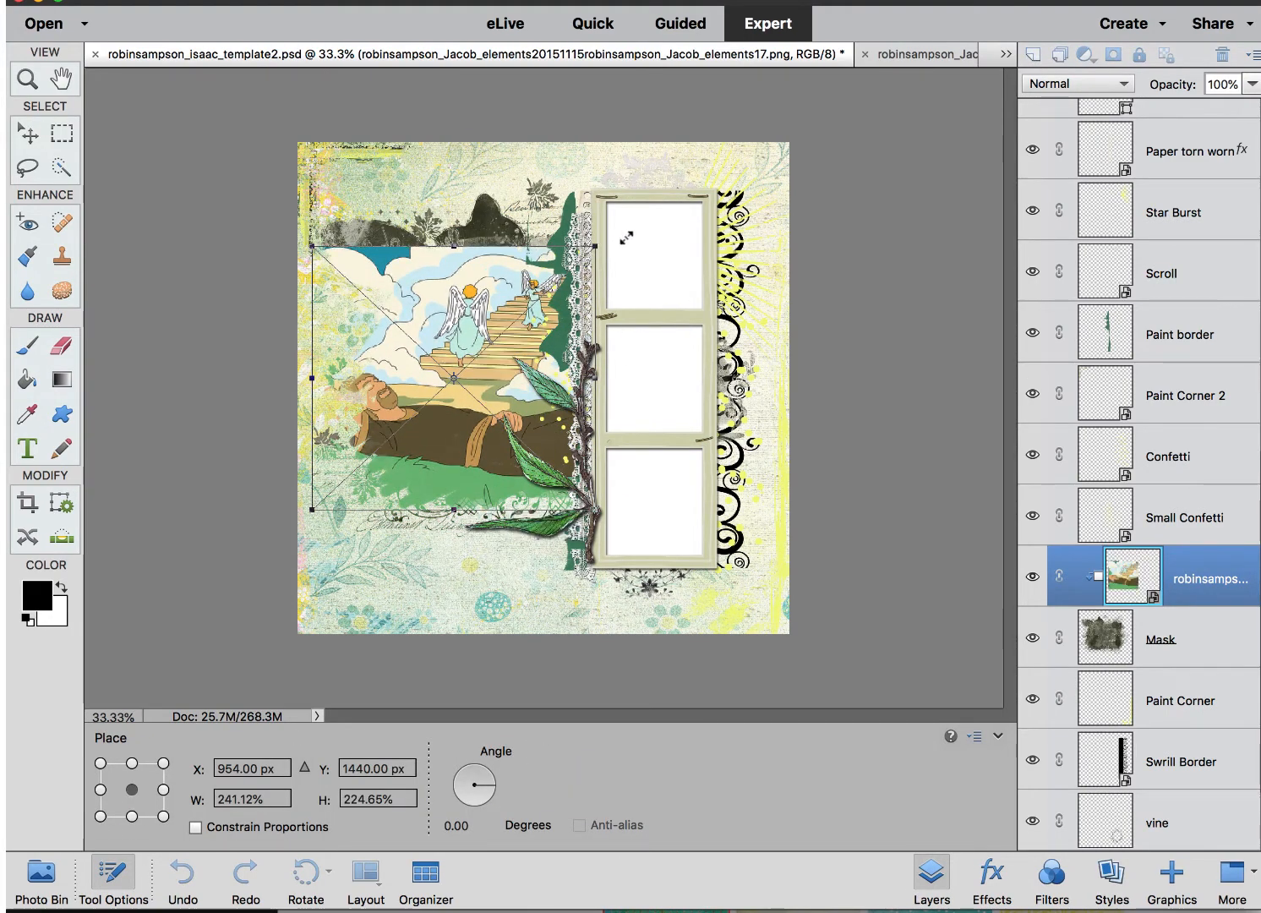
drag(626, 238, 696, 225)
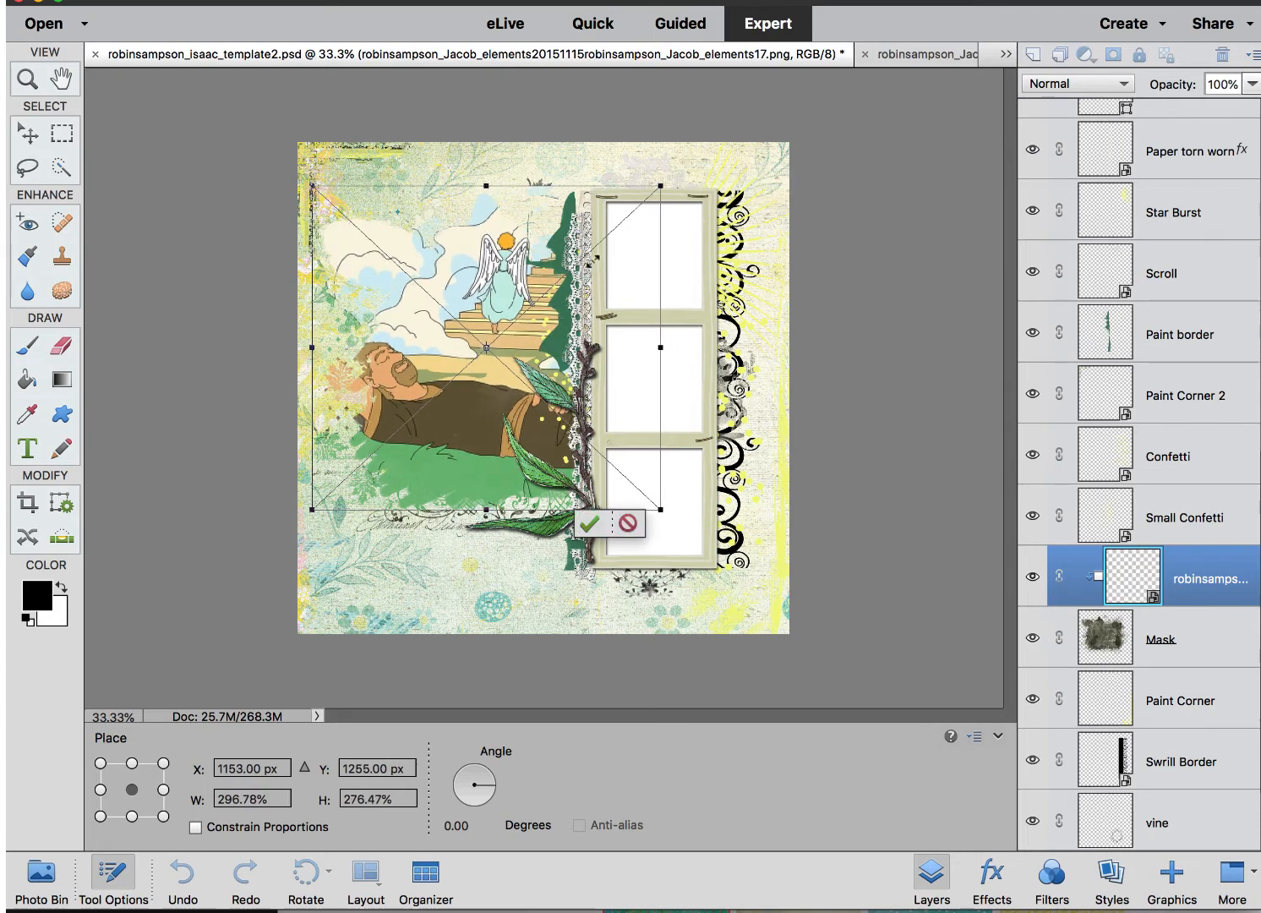
key(Return)
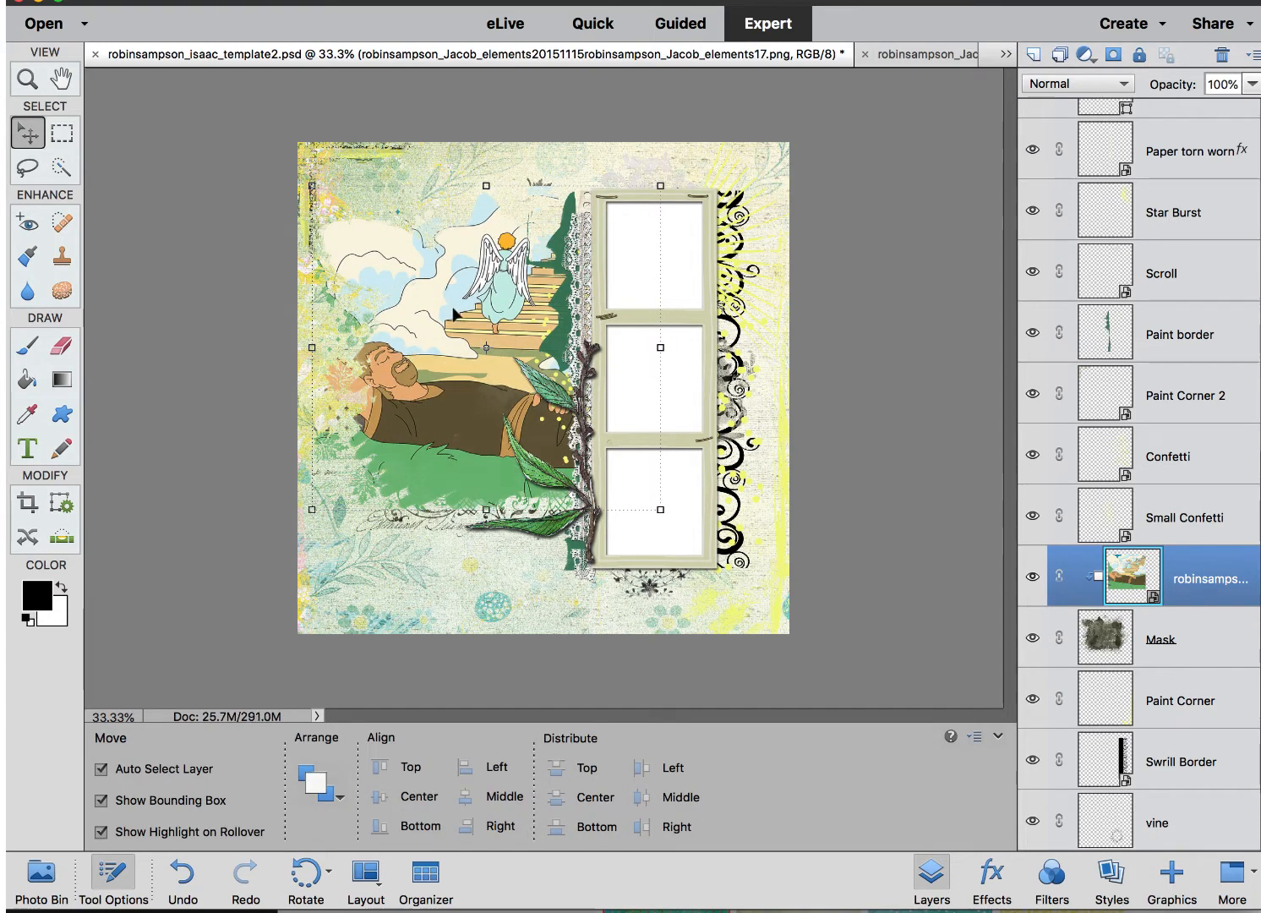
mouse_move(460, 304)
mouse_down()
mouse_move(477, 311)
mouse_move(462, 322)
mouse_up()
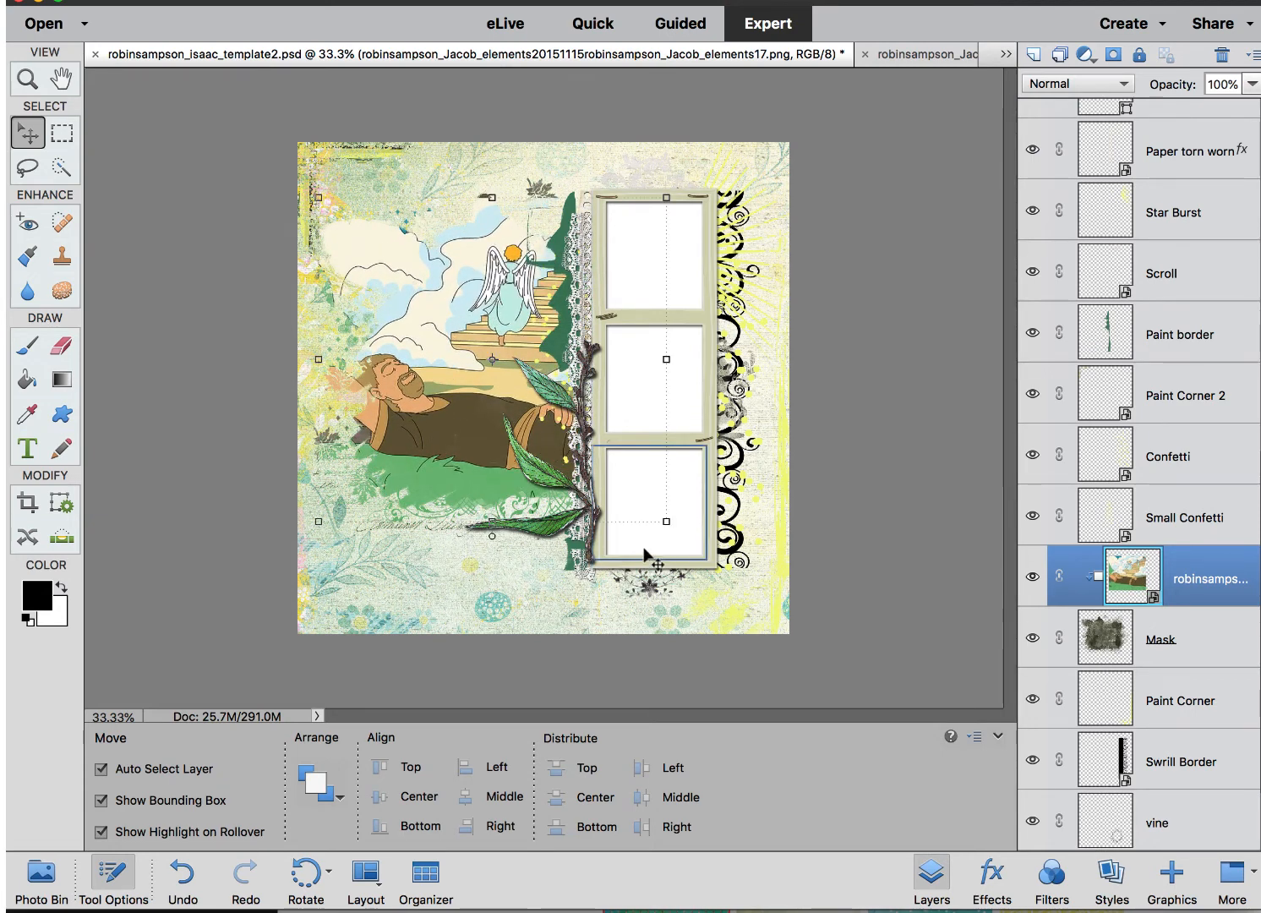
drag(666, 521, 689, 562)
key(Return)
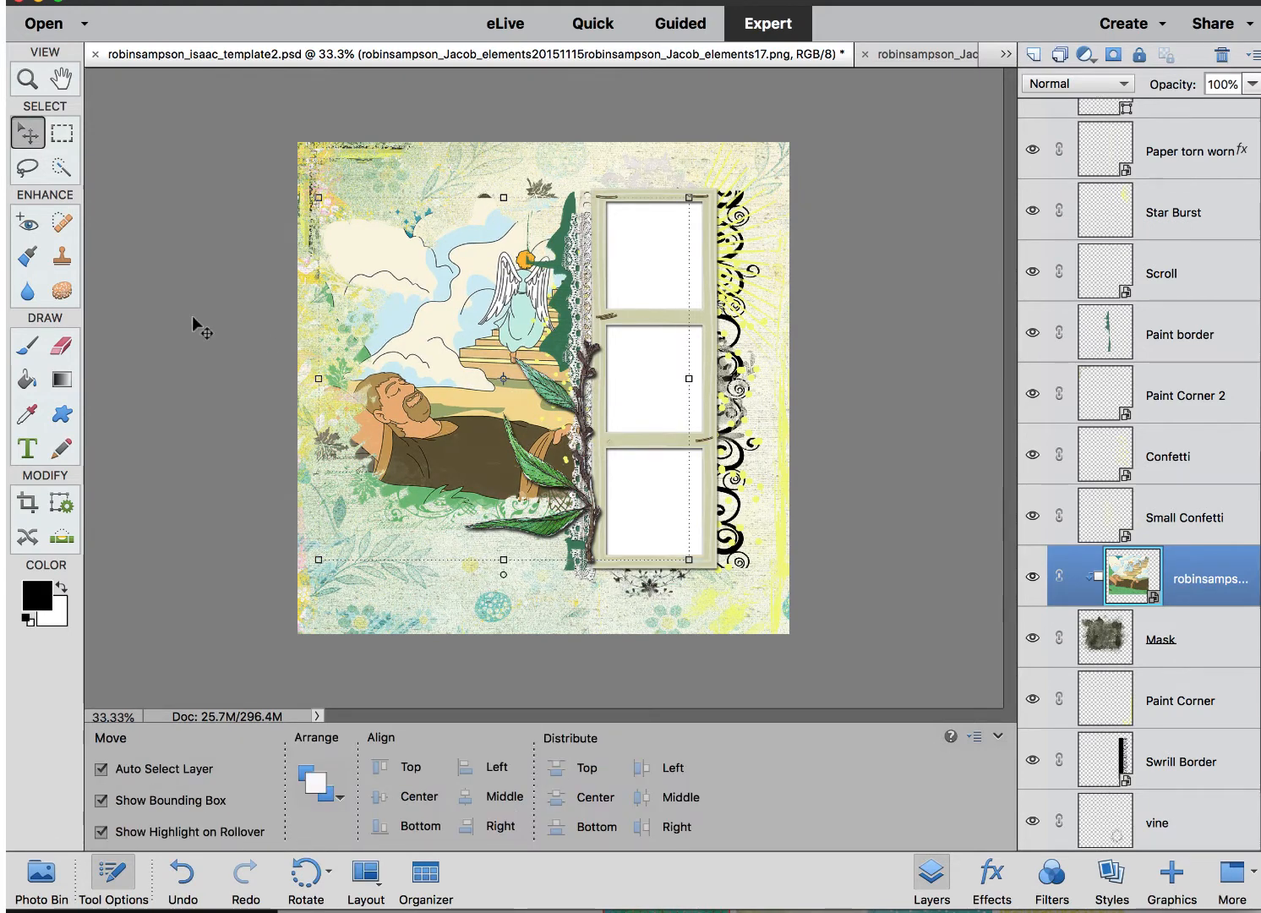
- Try erasing the upper cloud area of the Mask layer with a 91 px eraser, and undo the erasing
click(60, 348)
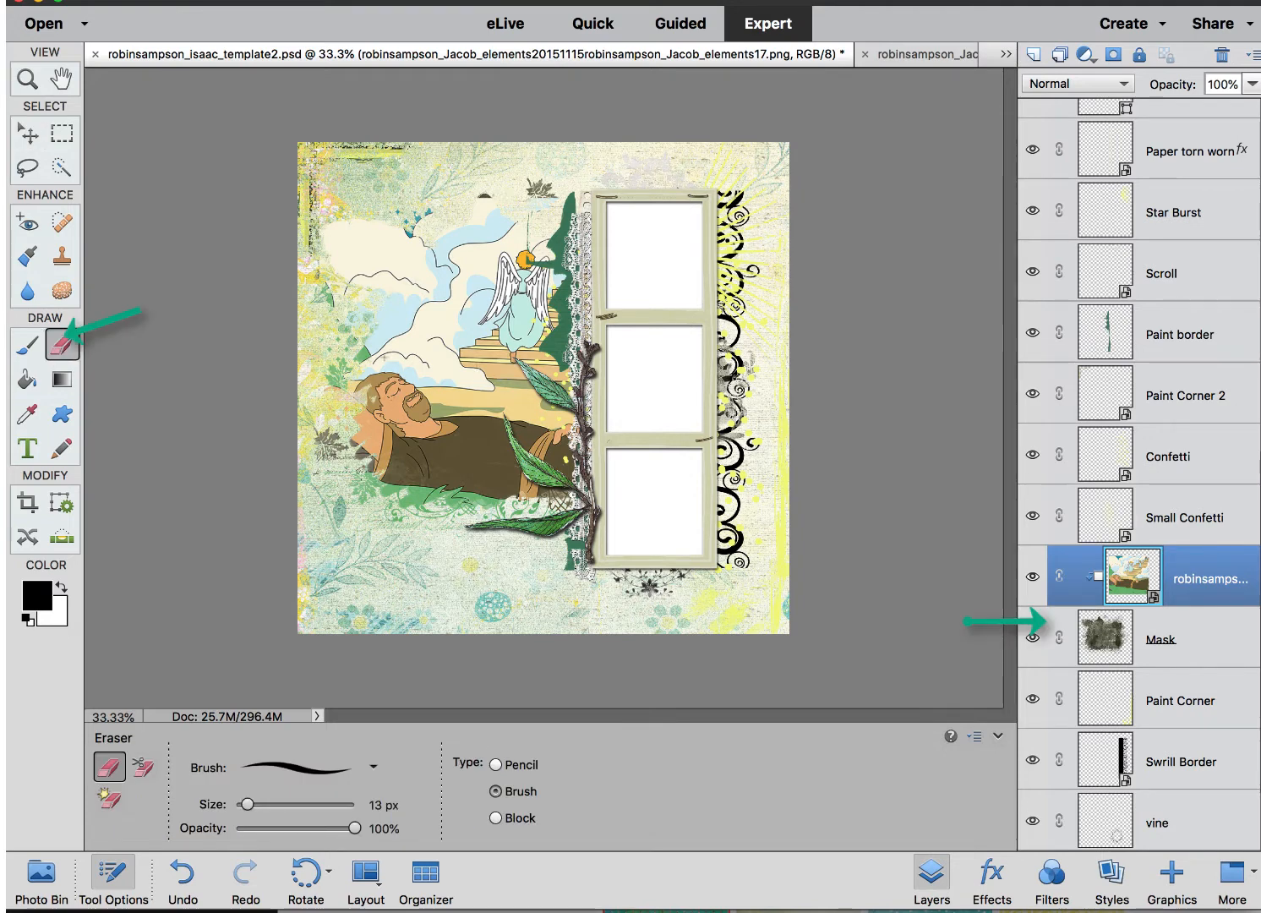
click(307, 806)
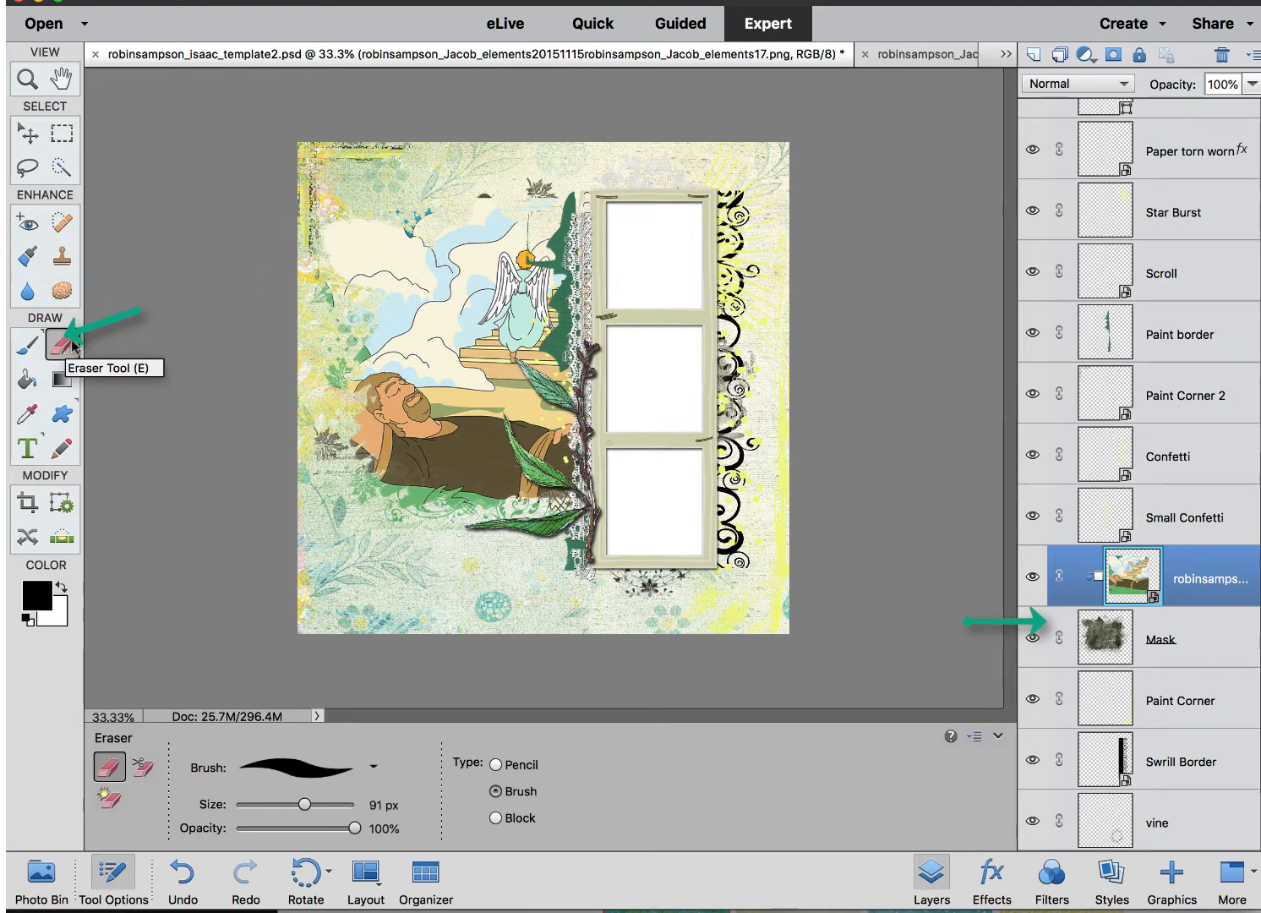
click(1198, 652)
mouse_move(492, 238)
mouse_down()
mouse_move(435, 284)
mouse_move(410, 245)
mouse_move(355, 254)
mouse_move(427, 283)
mouse_up()
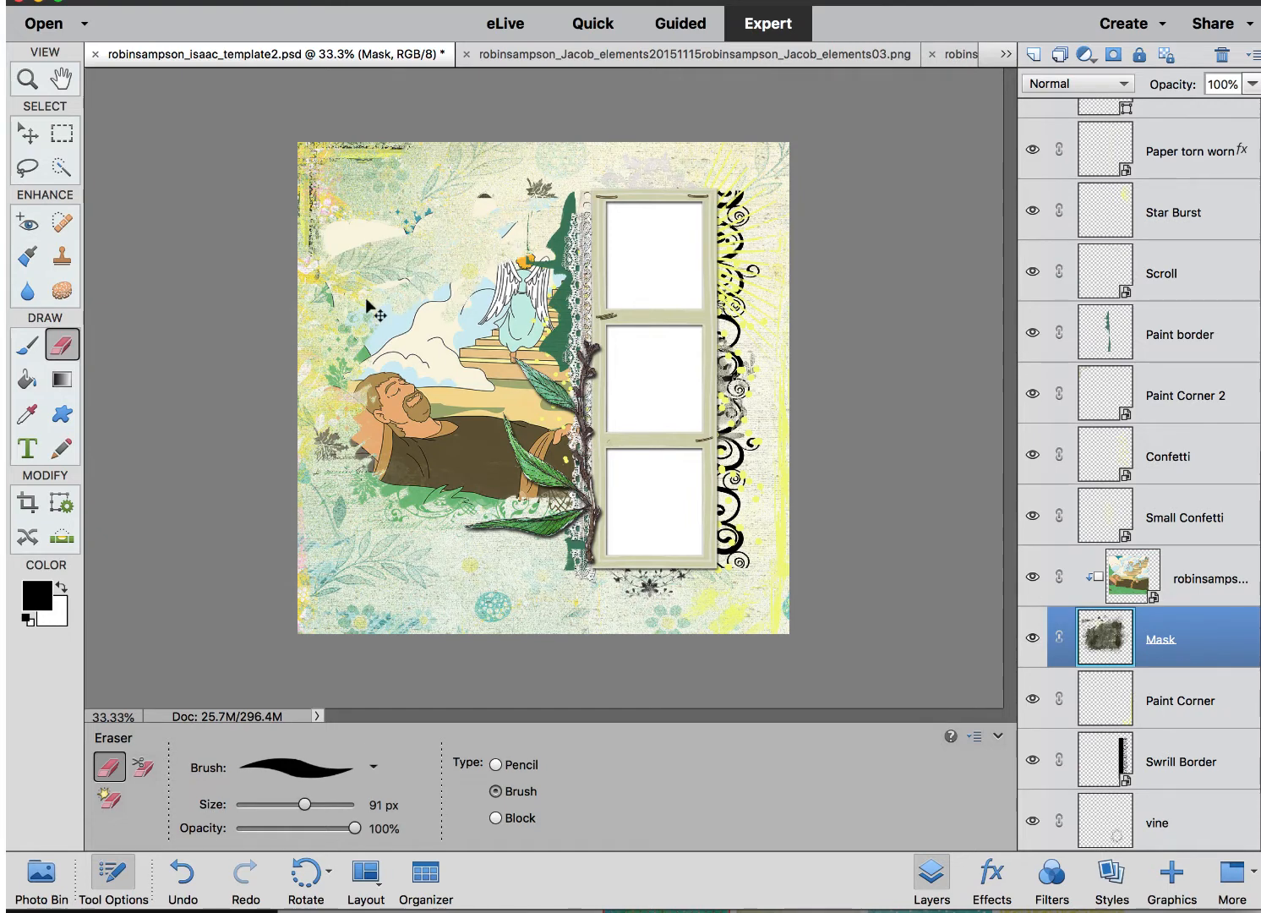
key(super+z)
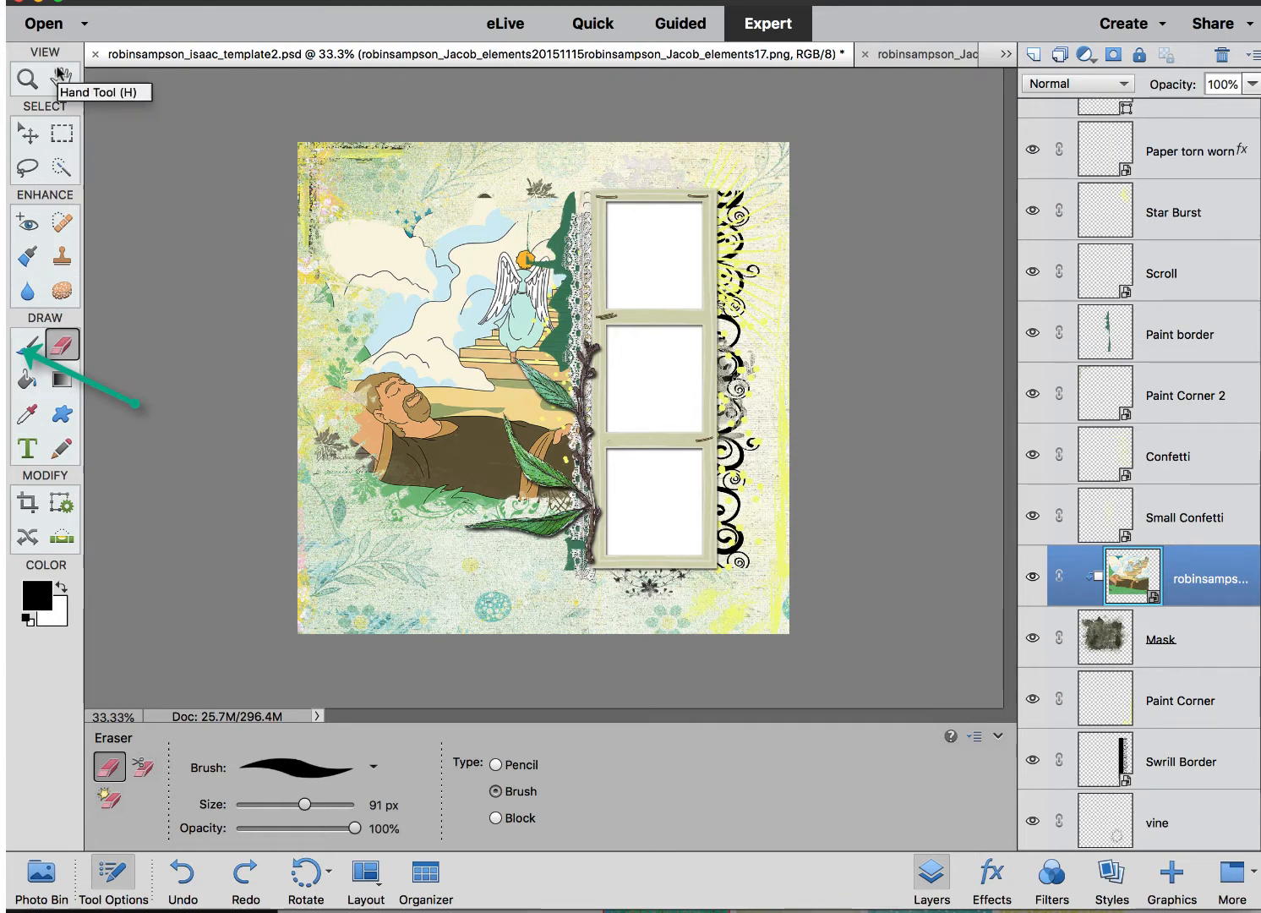
- Paint on the Mask layer with a 91 px brush at 100% opacity to reveal more of the illustration along the mask's edge
click(28, 134)
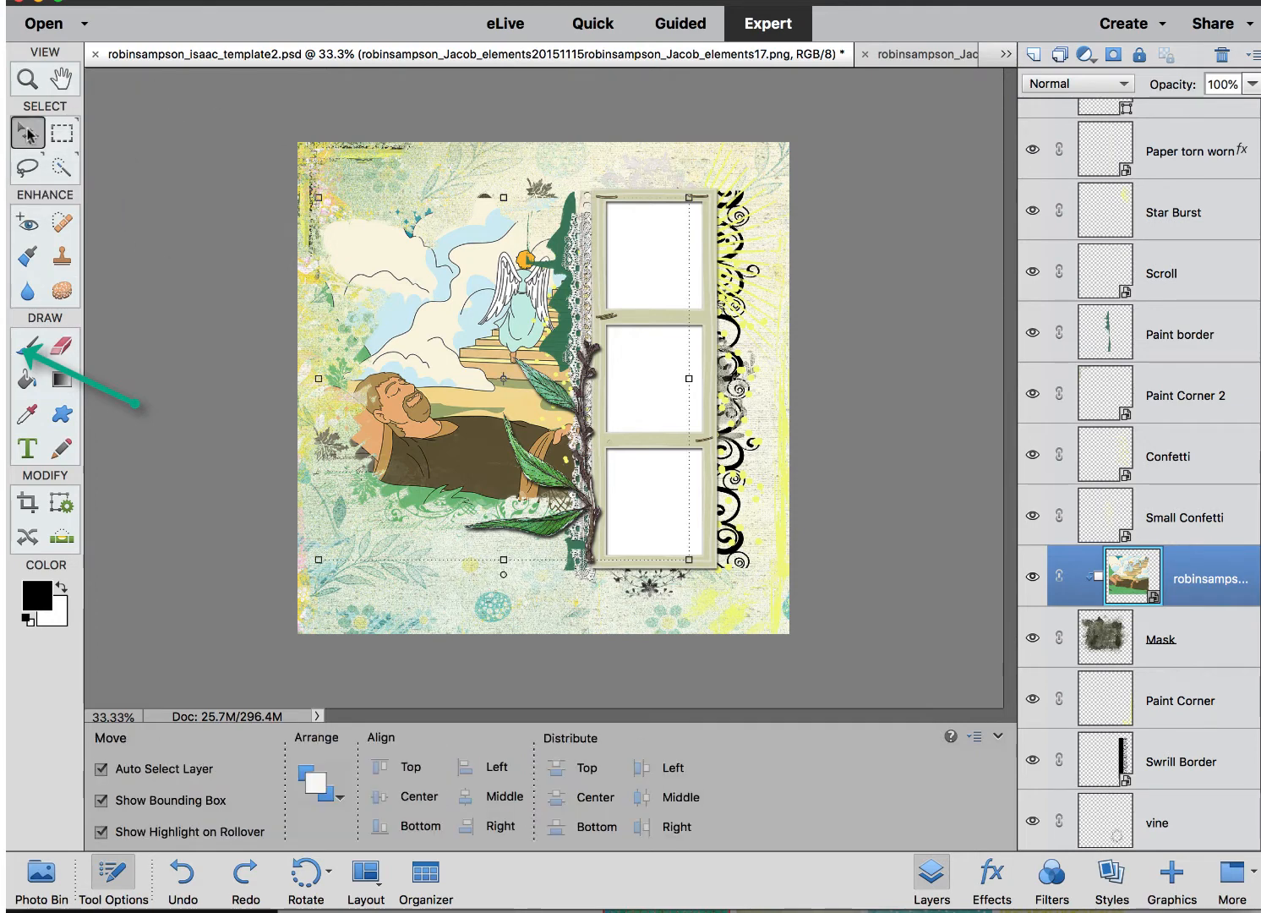
click(174, 194)
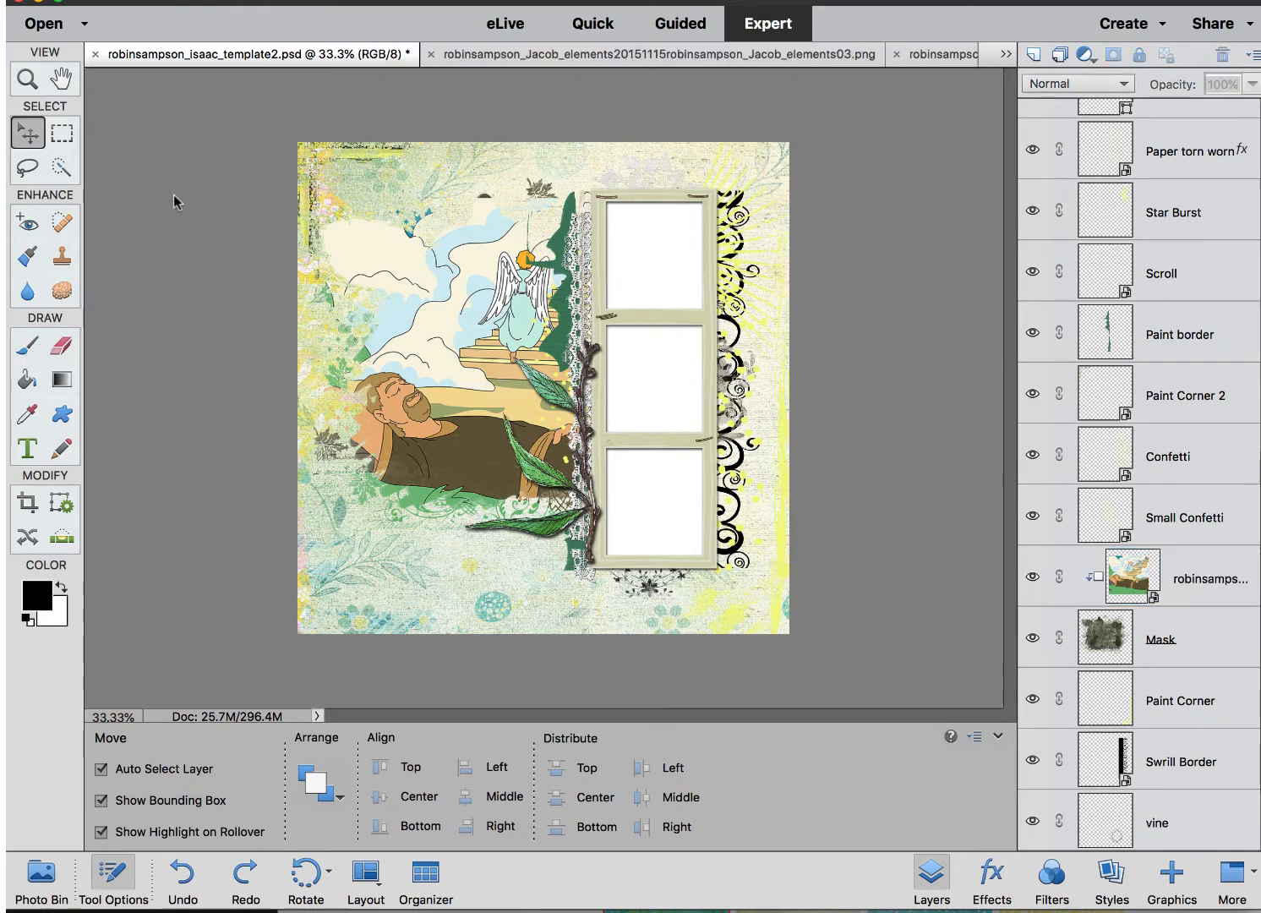
click(26, 346)
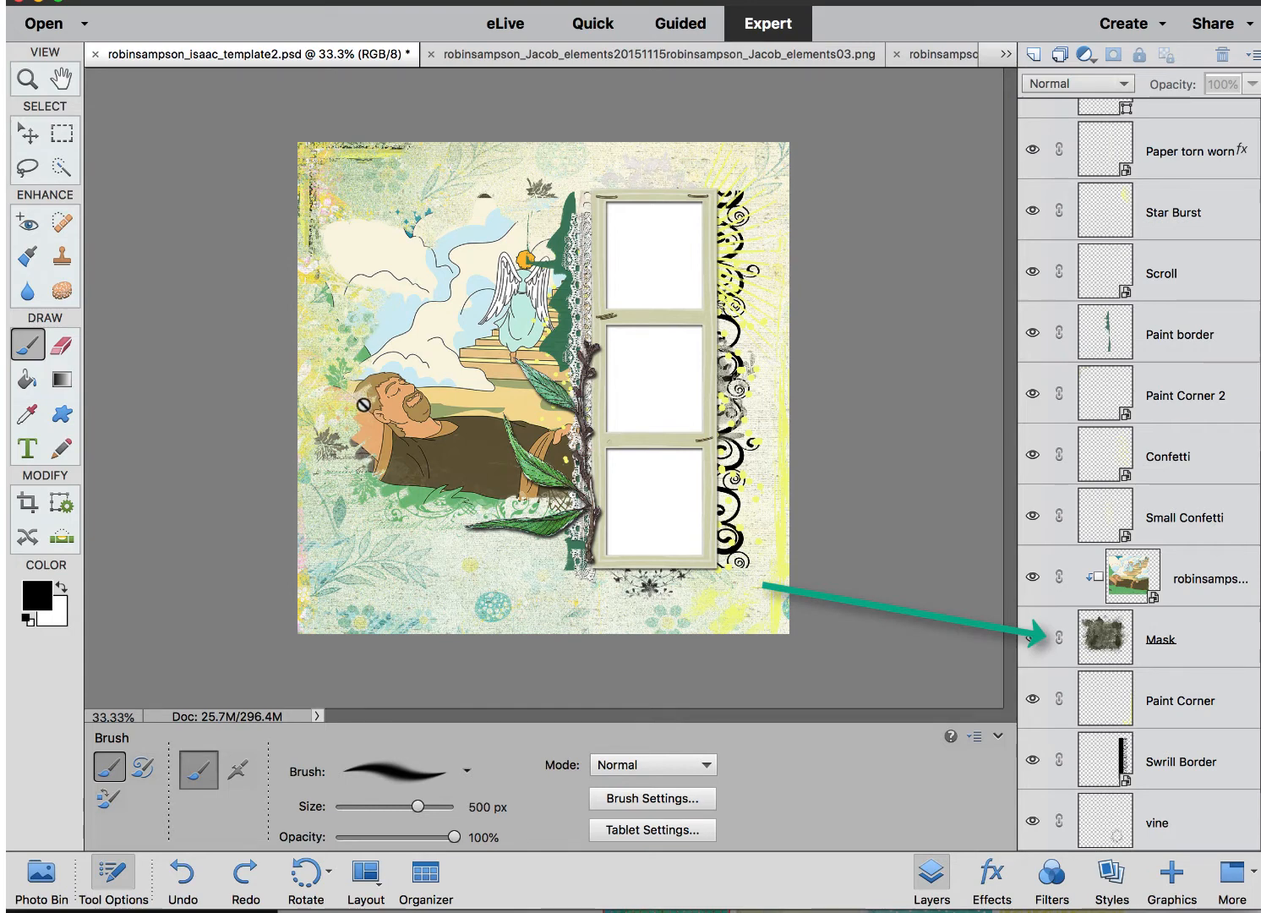
click(504, 841)
click(1177, 638)
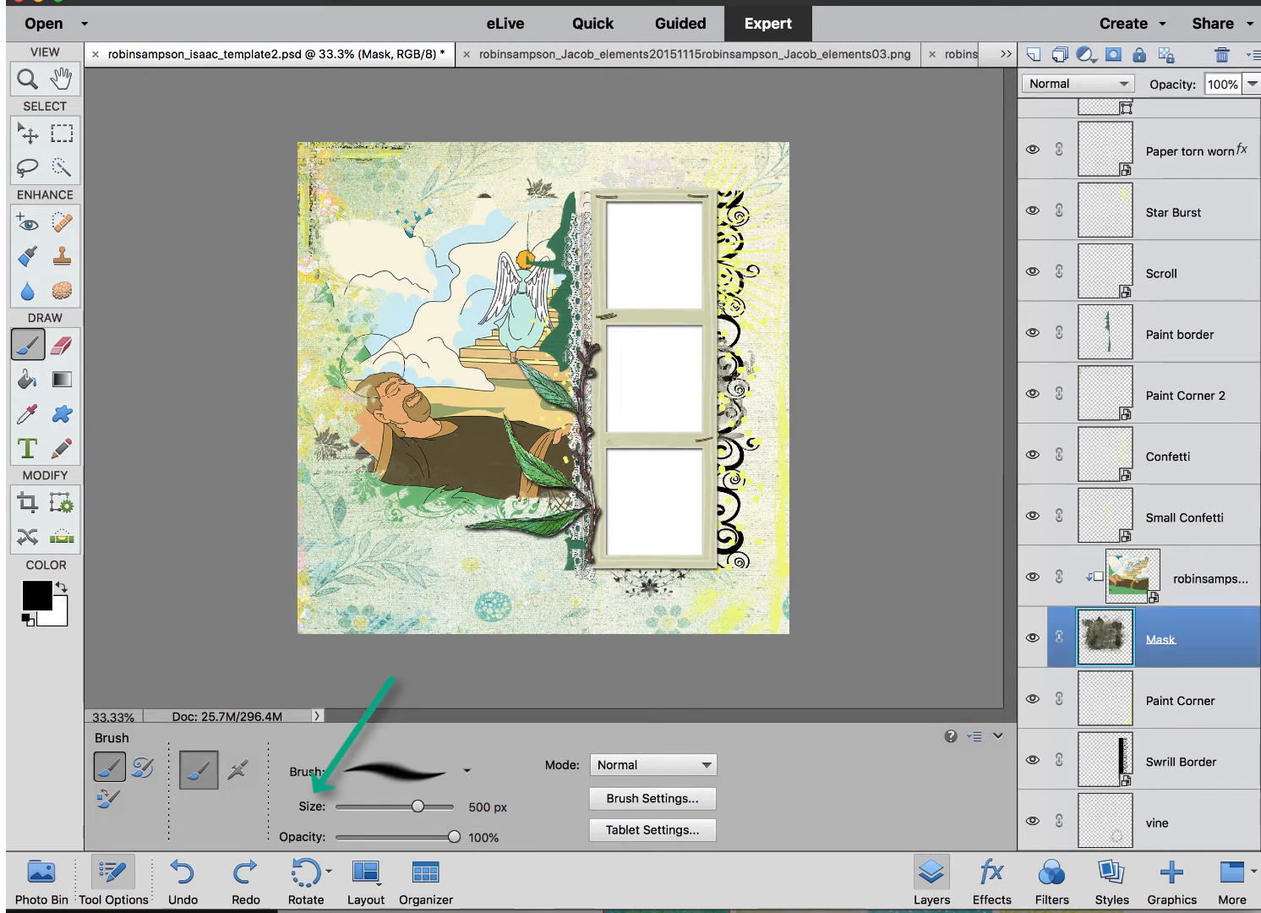
key(bracketleft)
key(bracketleft)
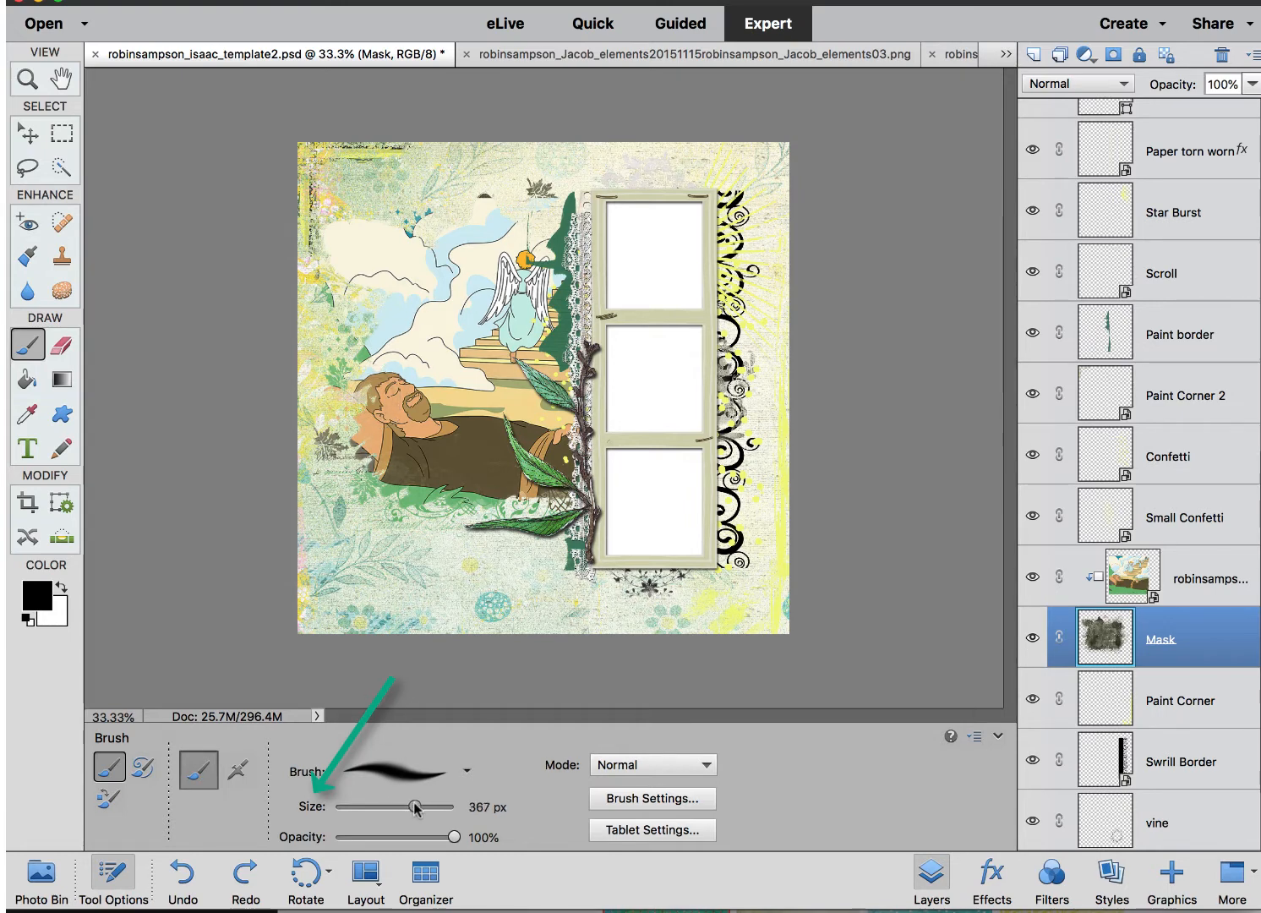
mouse_move(414, 807)
mouse_down()
mouse_move(383, 807)
mouse_move(424, 807)
mouse_up()
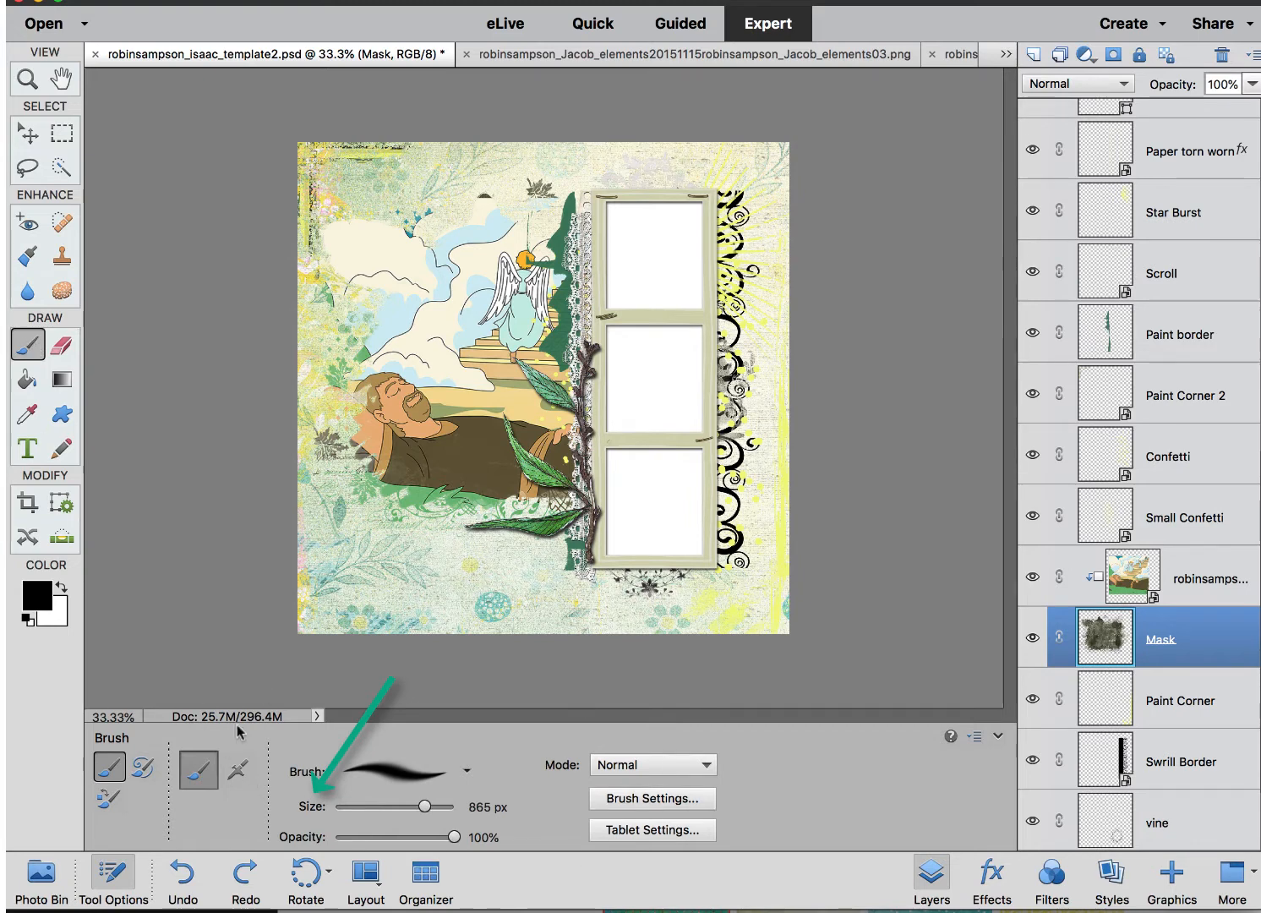
drag(424, 807, 404, 807)
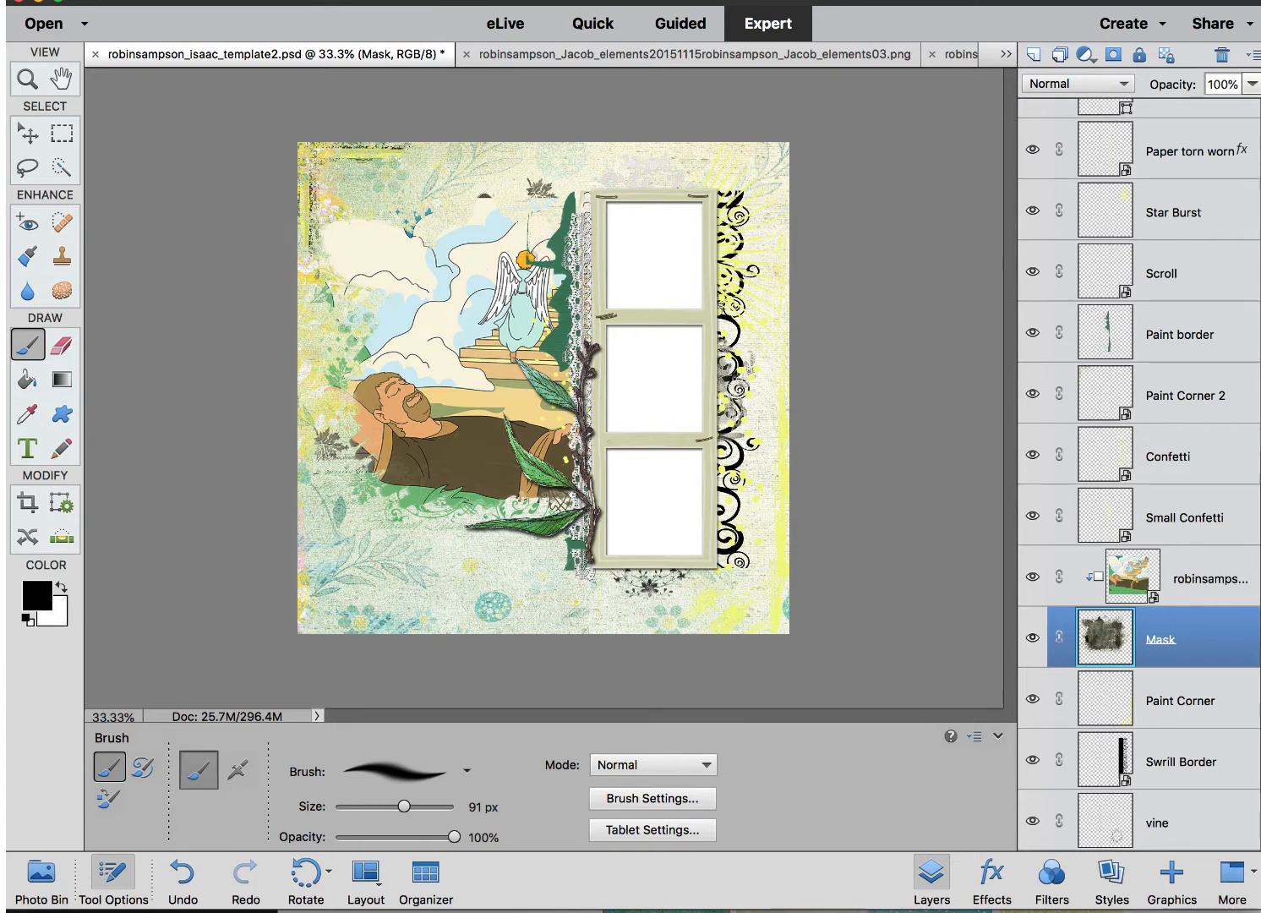
- Scale the clipped illustration to 85.47% proportionally and move it so the angels, stairs and Jacob fit inside the mask
click(28, 133)
click(449, 389)
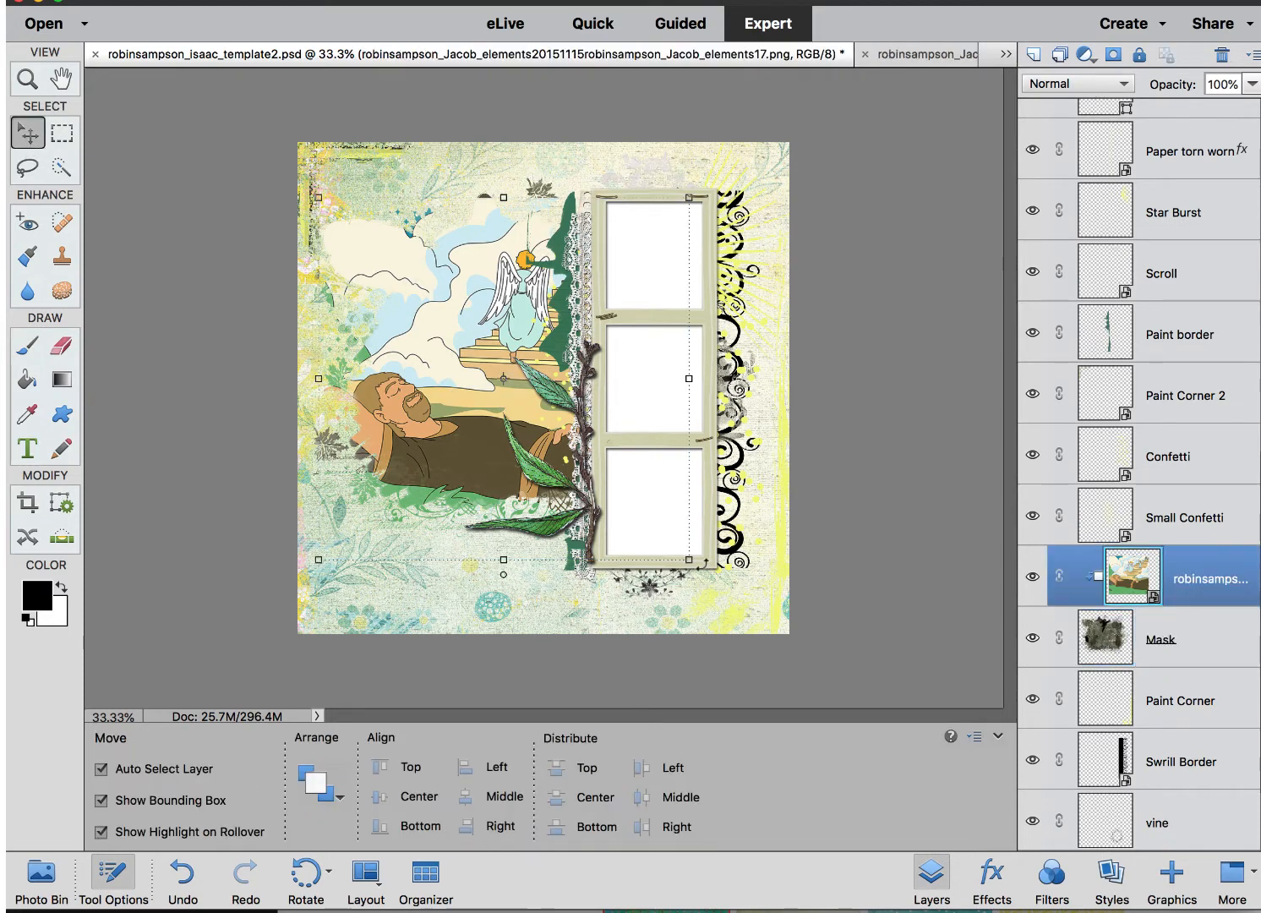
drag(689, 559, 678, 543)
drag(662, 525, 658, 524)
mouse_move(498, 408)
mouse_down()
mouse_move(471, 441)
mouse_move(505, 439)
mouse_move(497, 423)
mouse_move(478, 424)
mouse_up()
drag(295, 213, 322, 238)
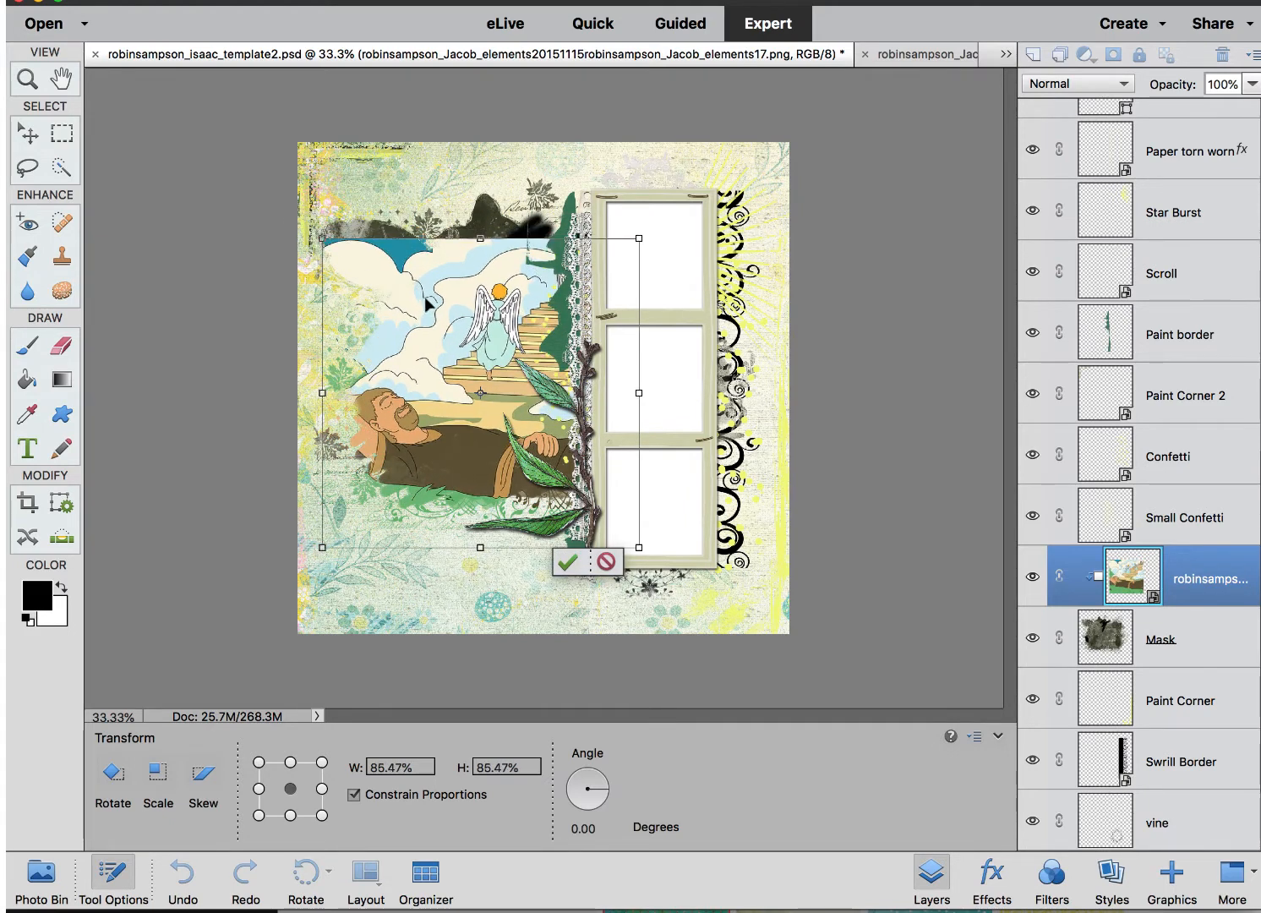
mouse_move(428, 304)
mouse_down()
mouse_move(420, 265)
mouse_move(396, 259)
mouse_move(384, 276)
mouse_move(423, 292)
mouse_move(406, 293)
mouse_up()
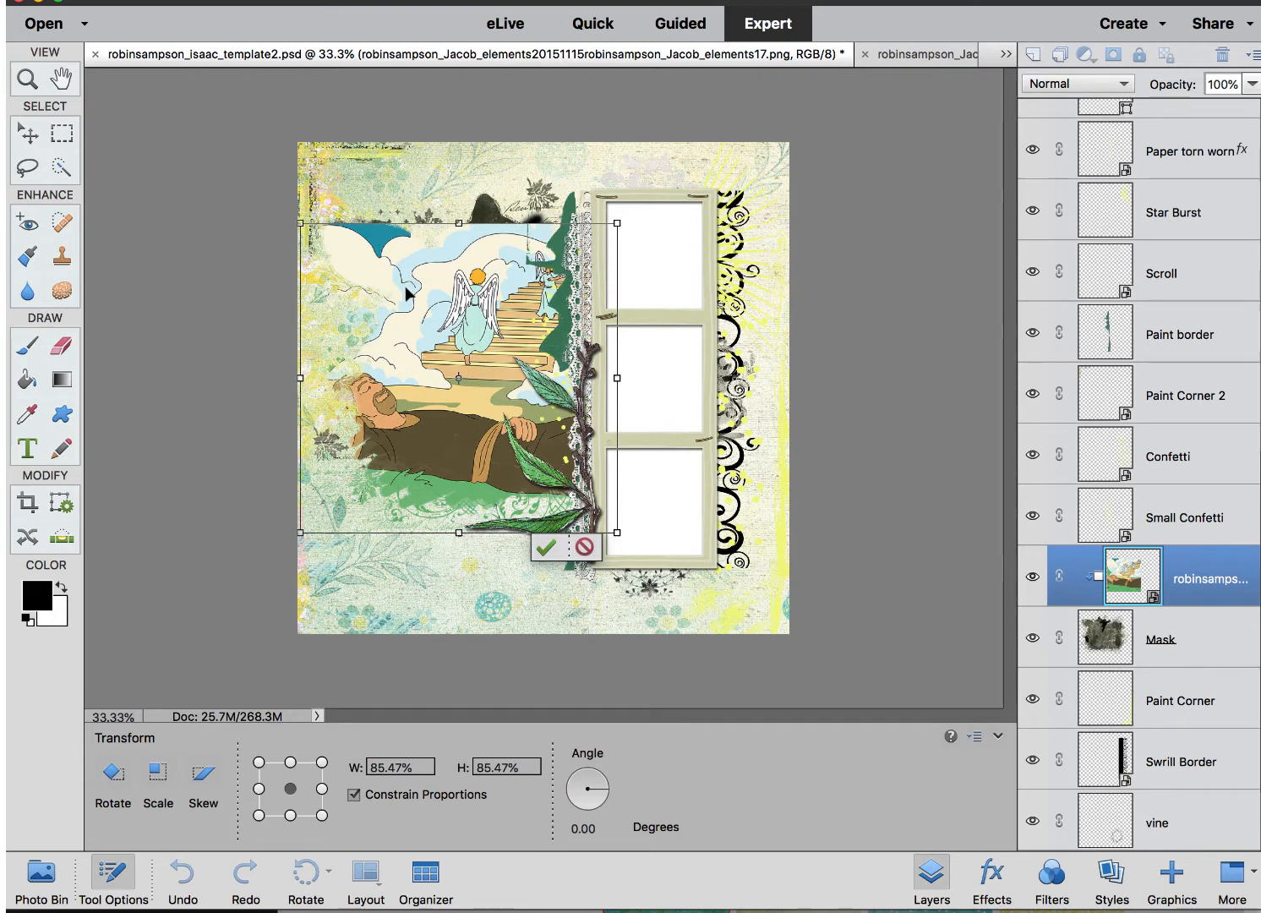
key(Return)
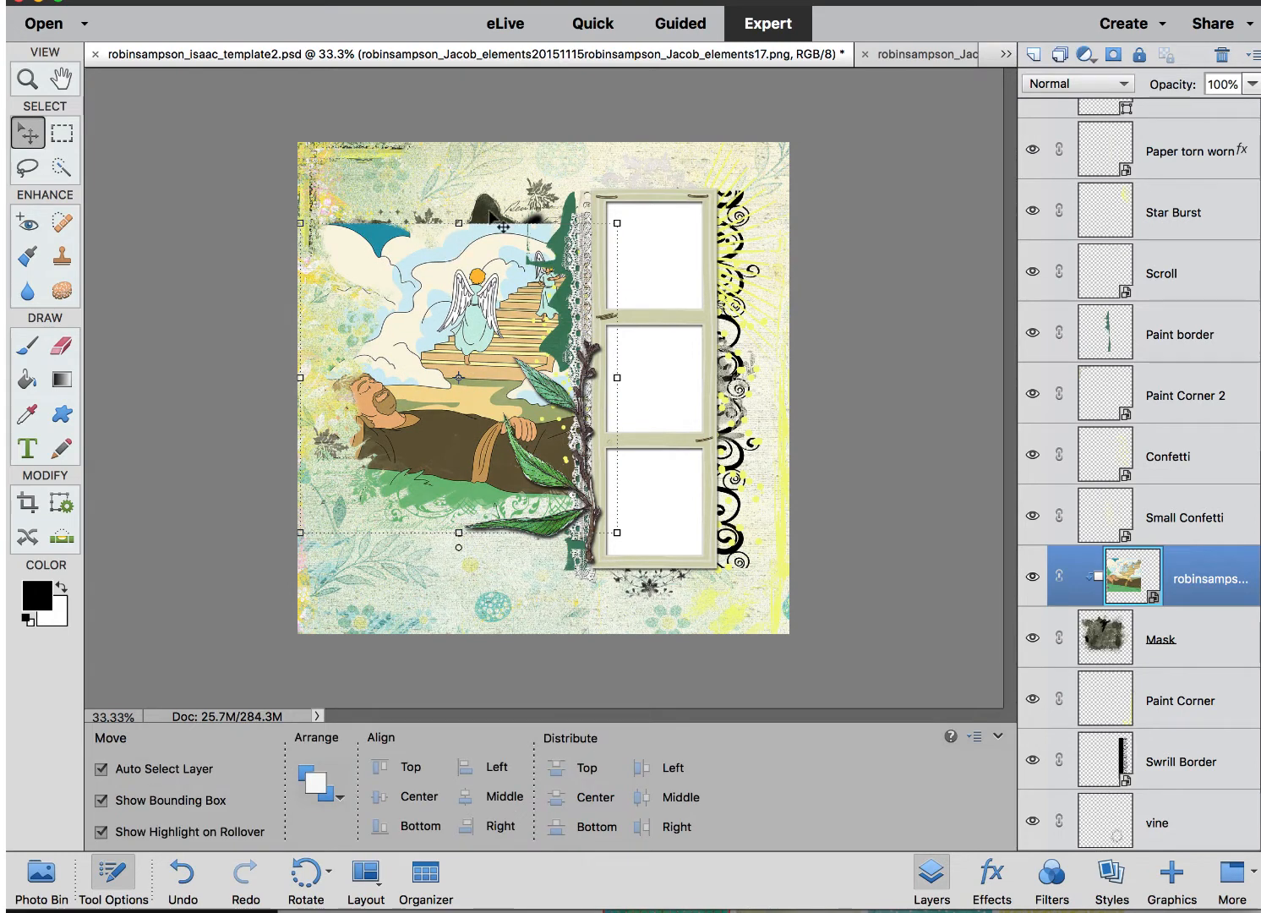
- Scale the Mask layer to 89.28% and paint on it with the 91 px brush to reveal the edge of Jacob's head
click(498, 201)
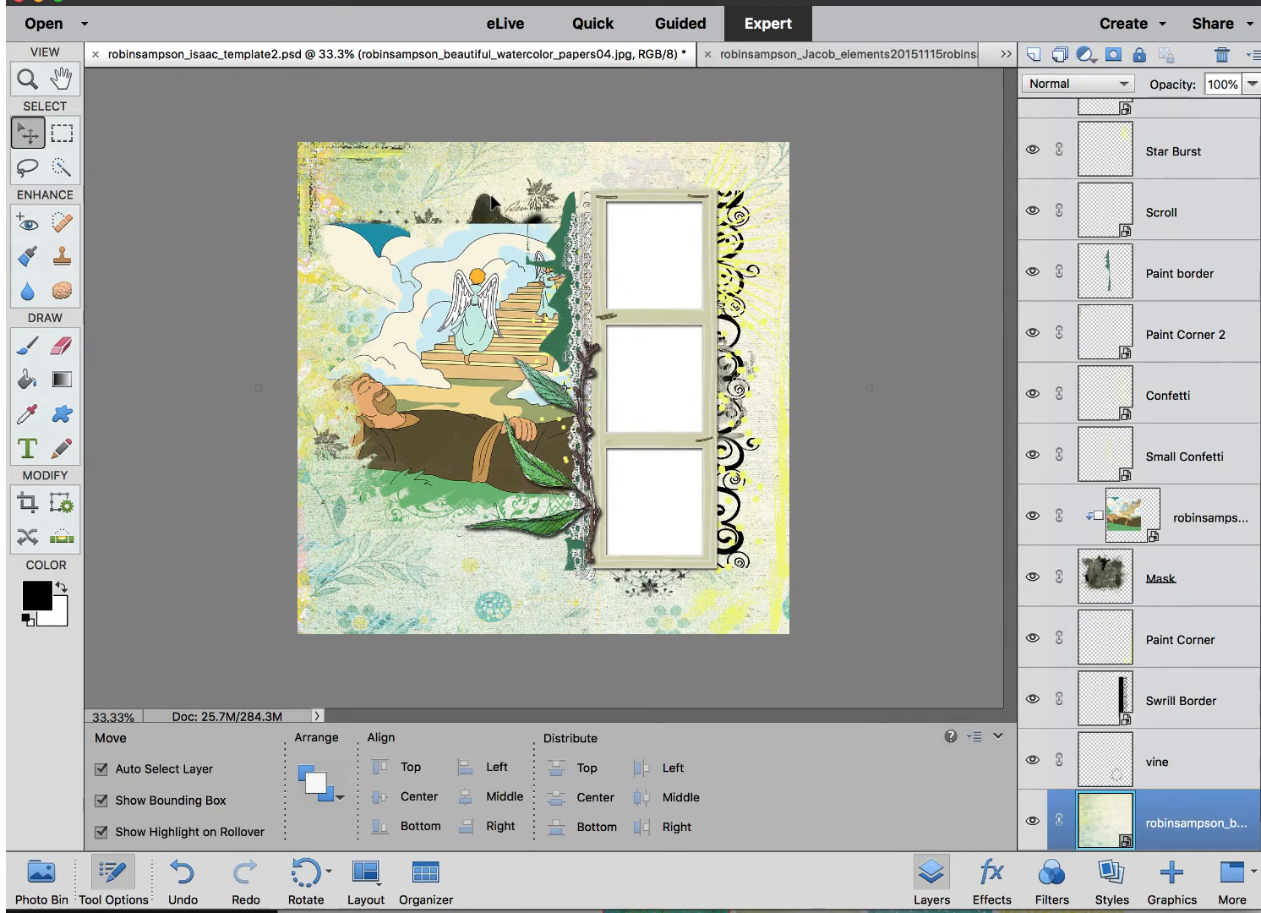
click(493, 203)
click(760, 179)
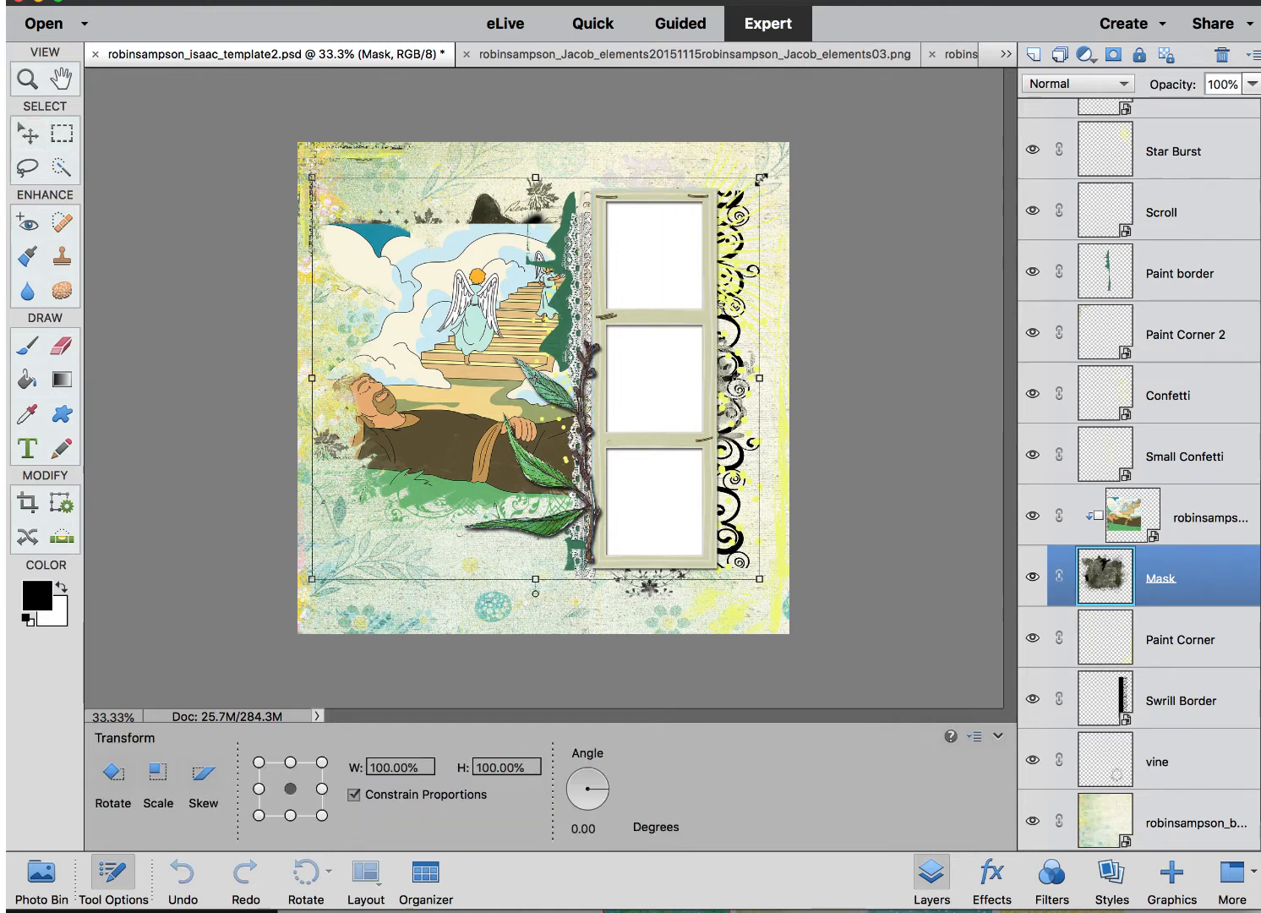
drag(760, 179, 710, 218)
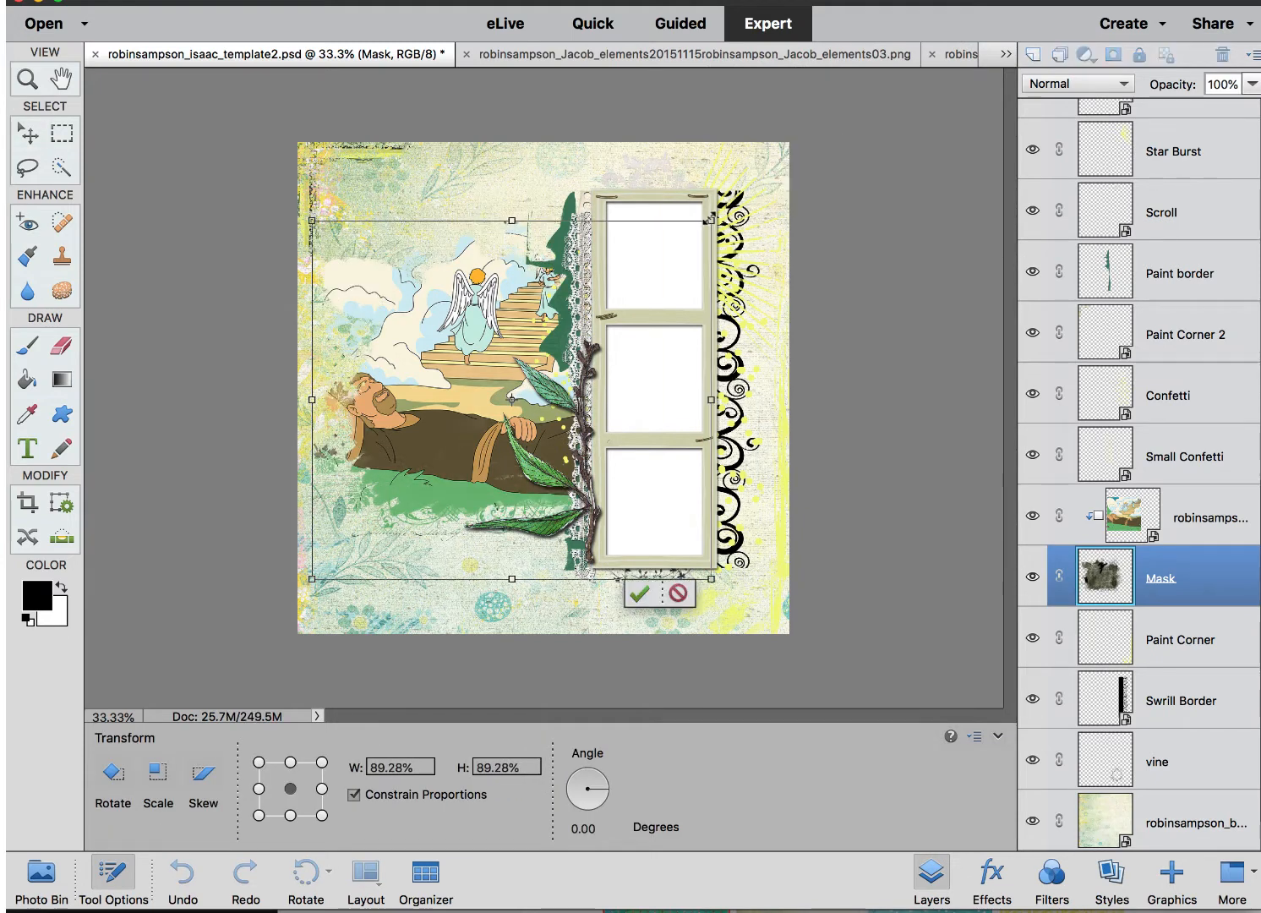
key(Return)
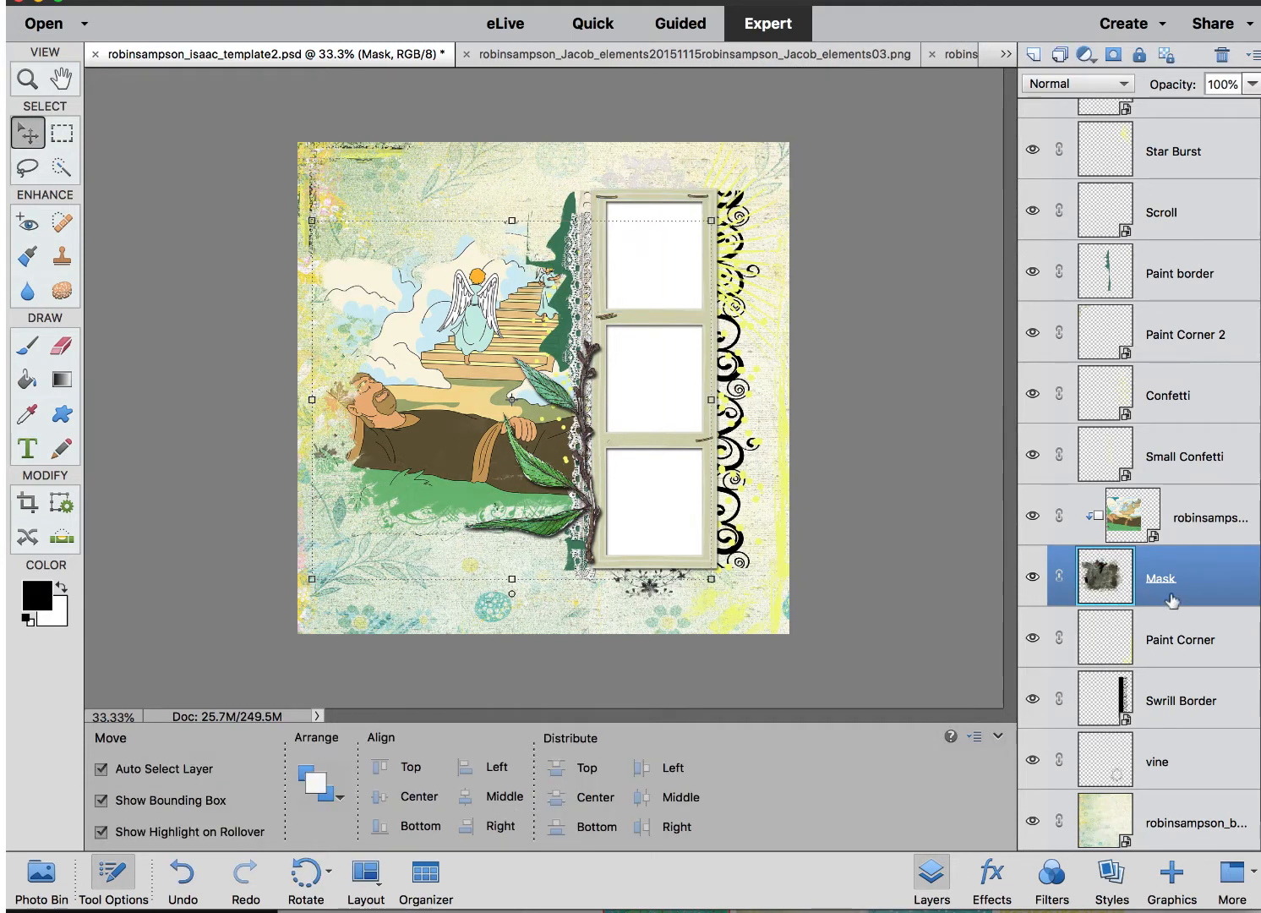
click(28, 344)
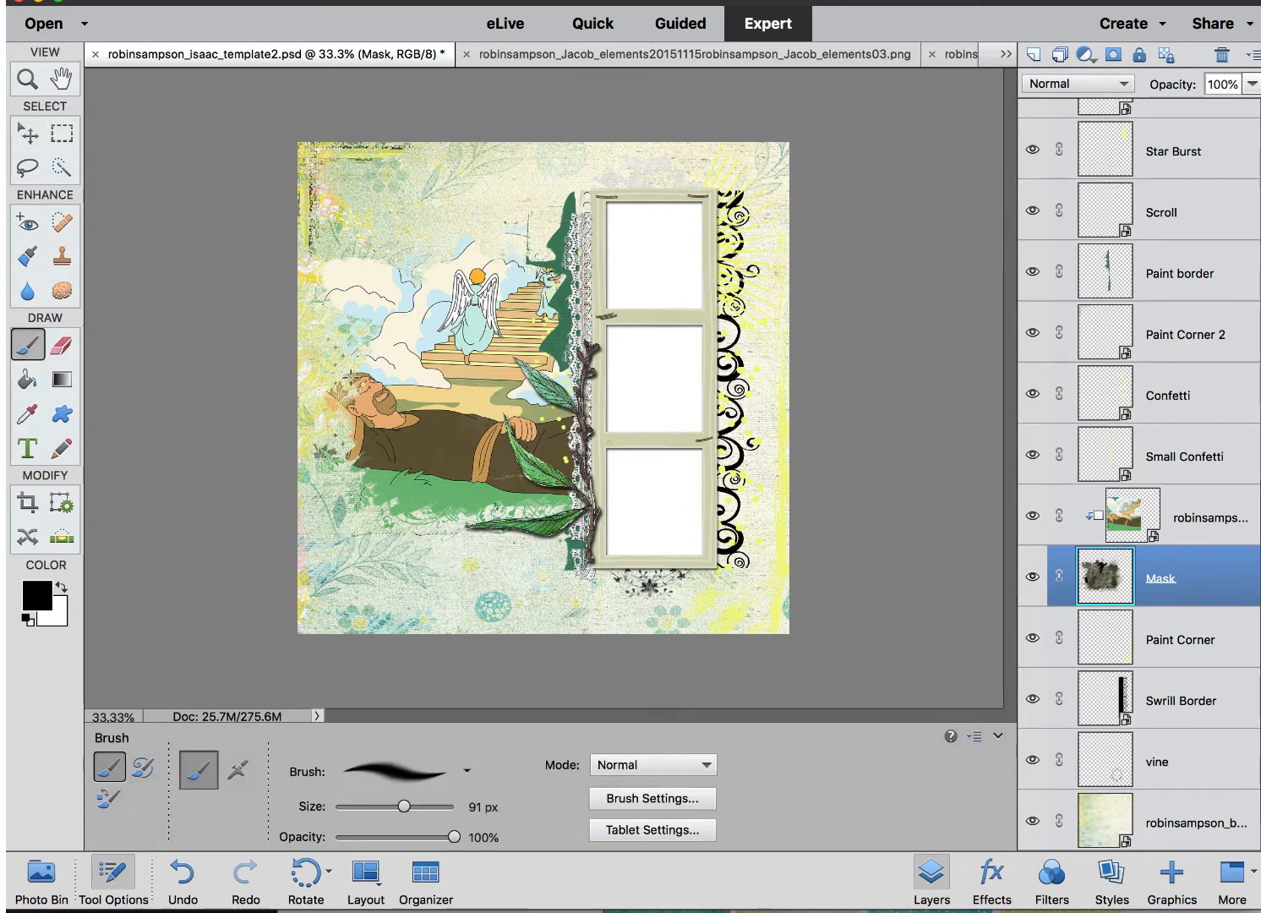
drag(353, 373, 351, 362)
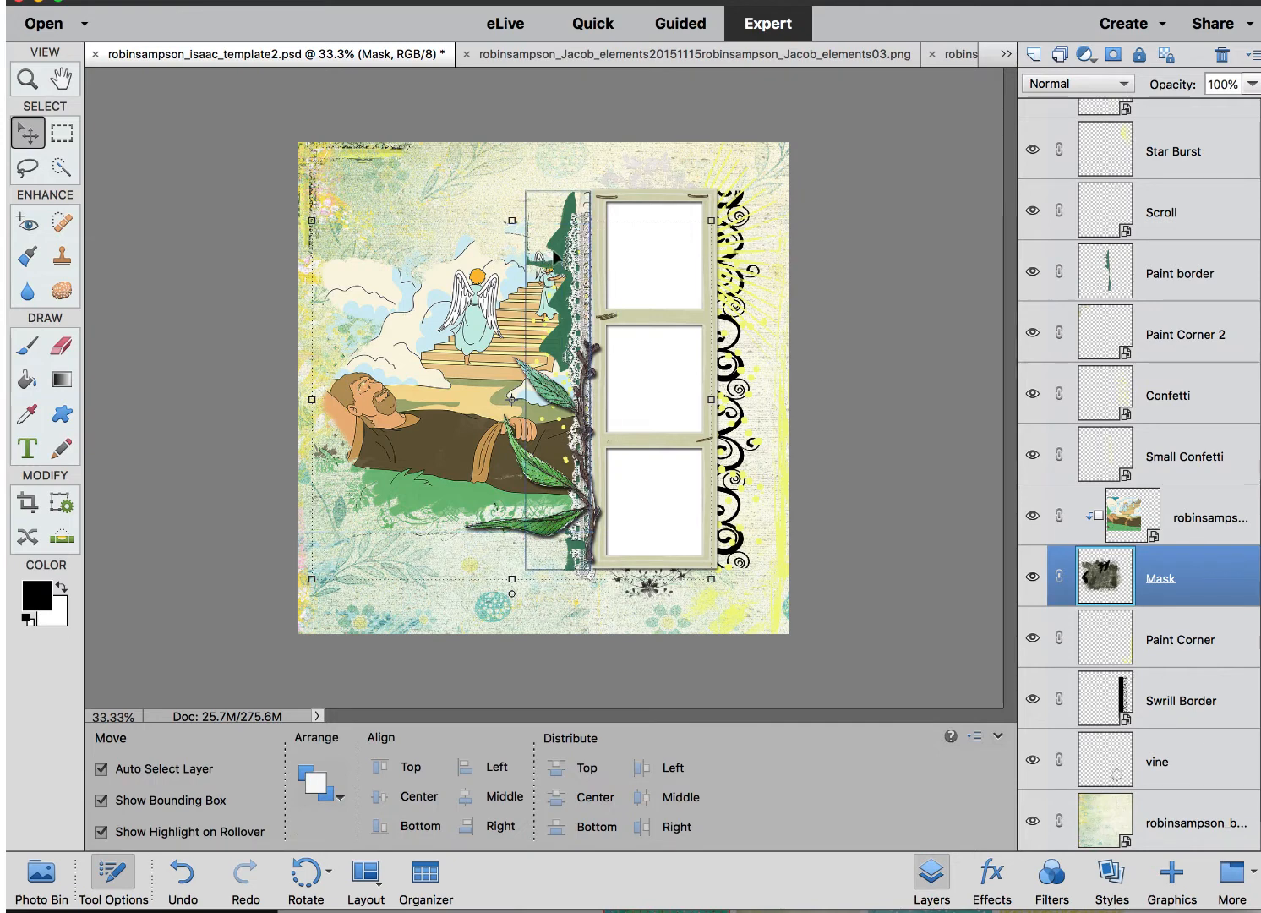
- Hide the Paint border layer and move the Small Confetti down over Jacob's hand and the leaves
click(555, 254)
click(1033, 271)
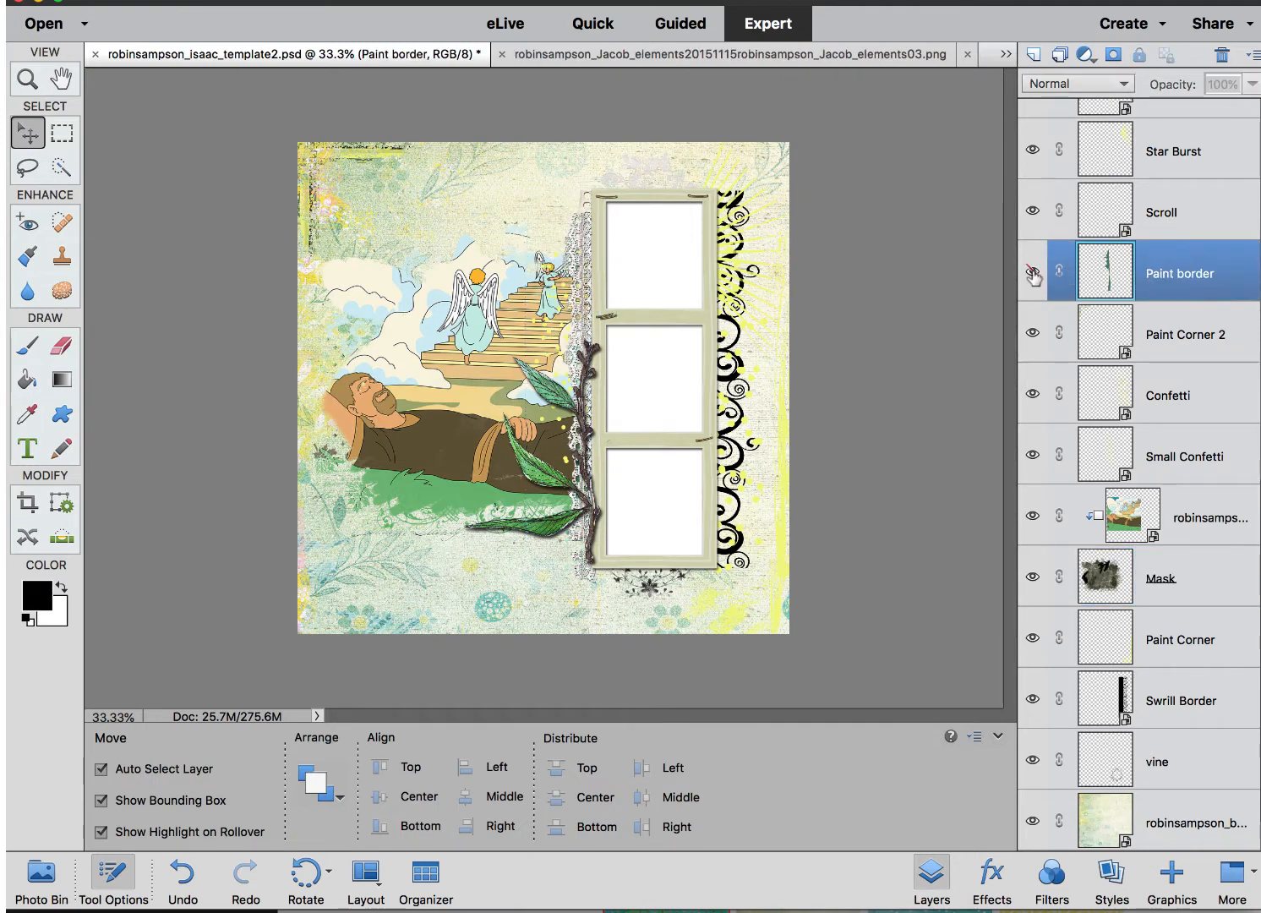
click(559, 353)
drag(557, 355, 551, 435)
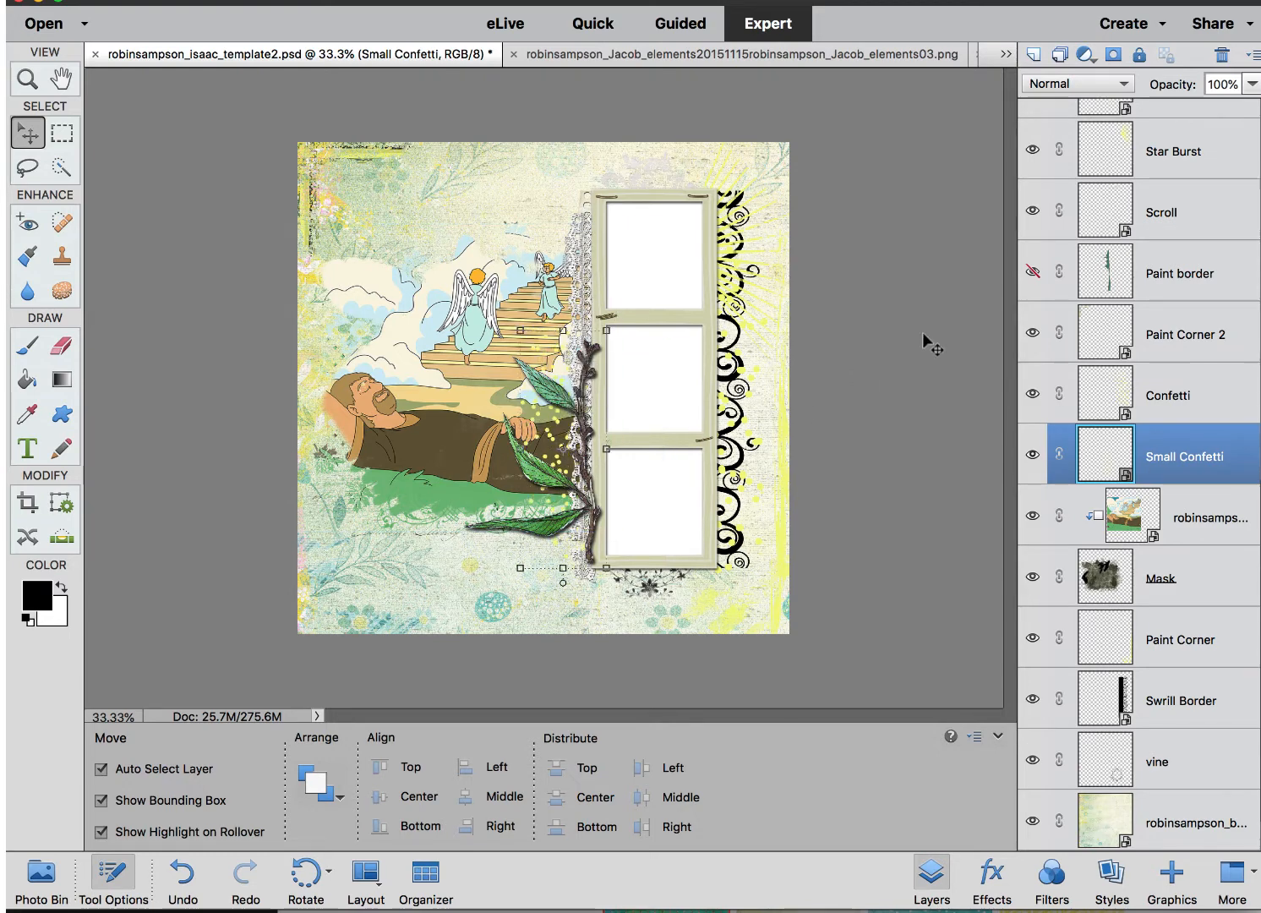
click(983, 325)
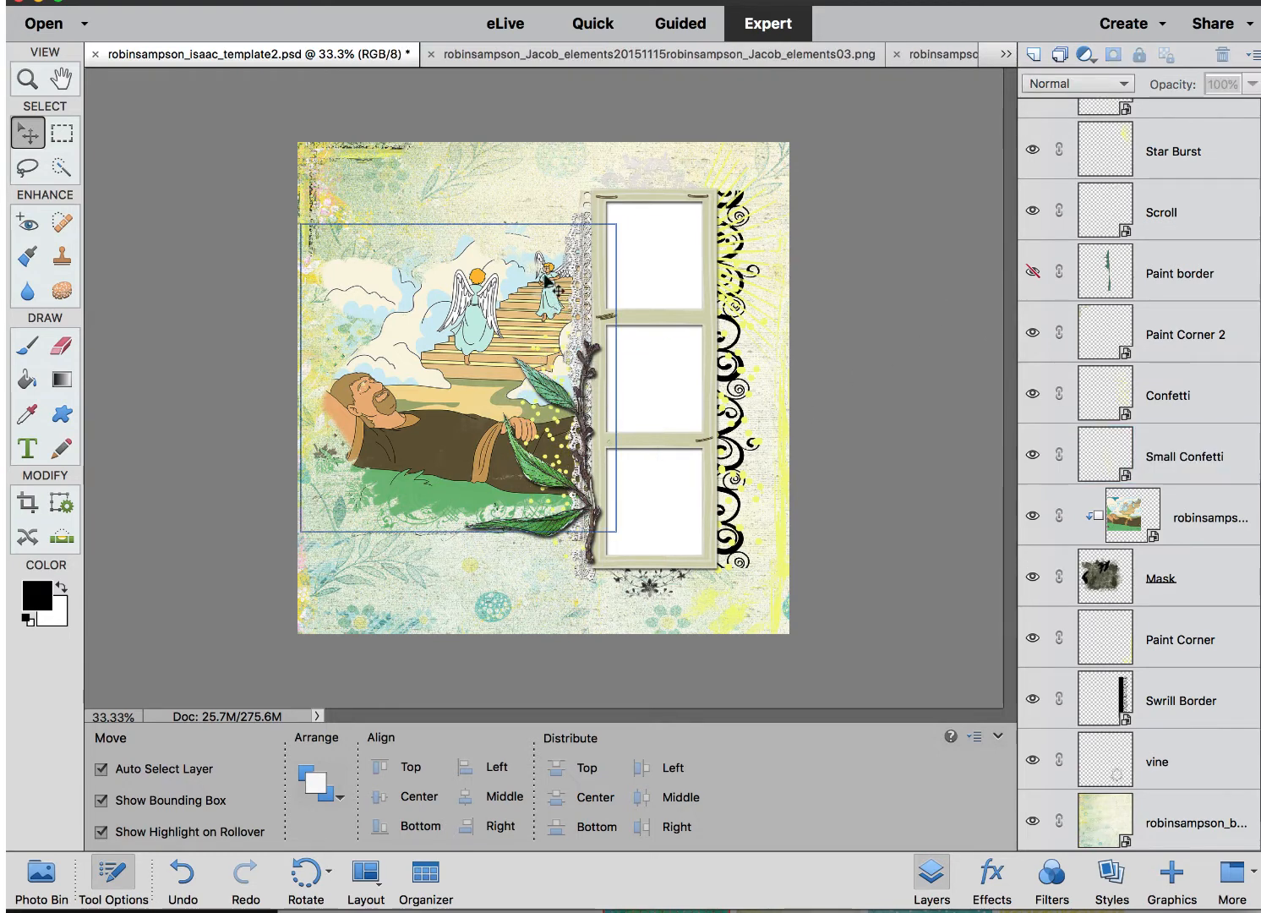
- Paint on the Mask layer with the 91 px brush at 100% opacity to reveal more of the clipped illustration around the clouds
click(546, 300)
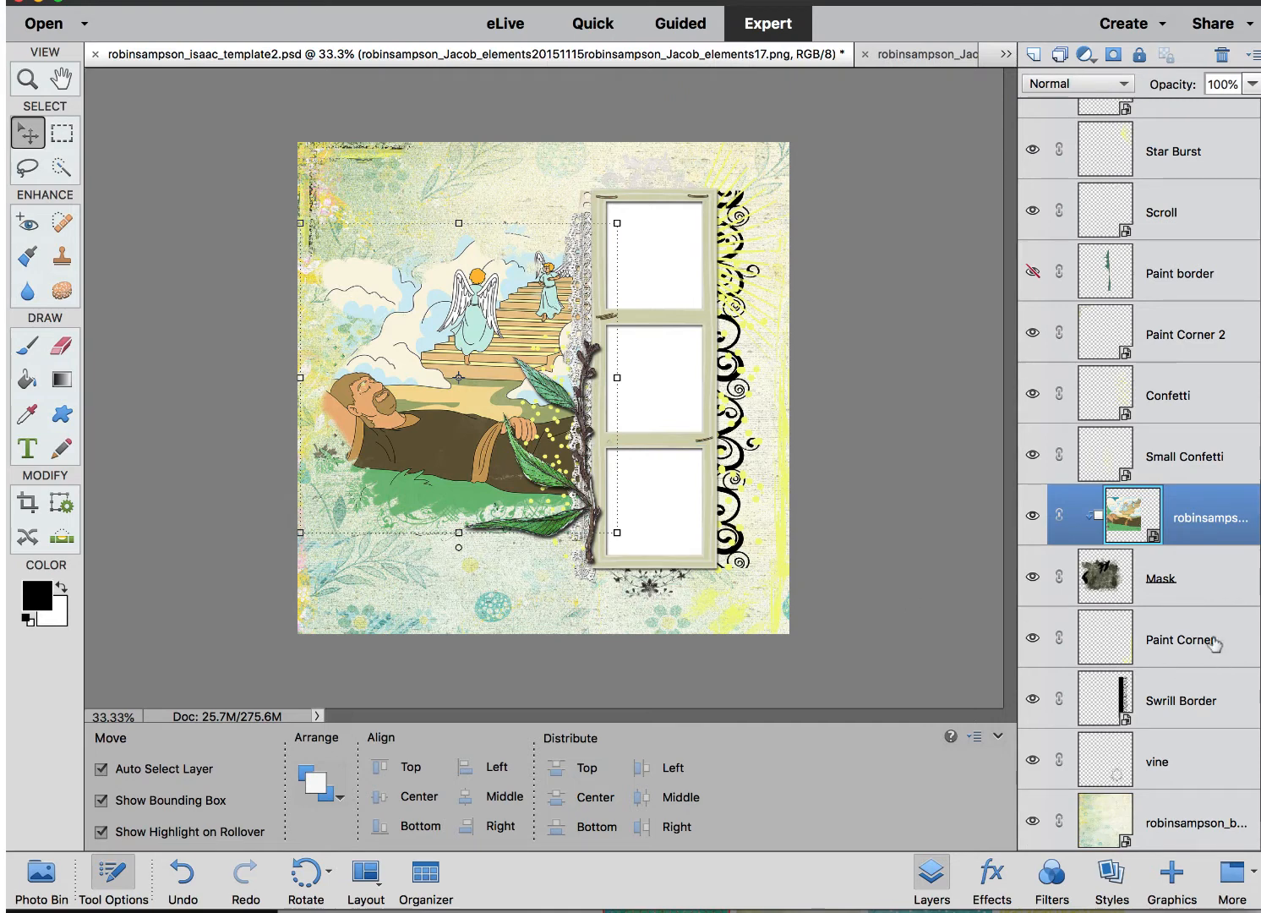
click(1183, 572)
click(30, 345)
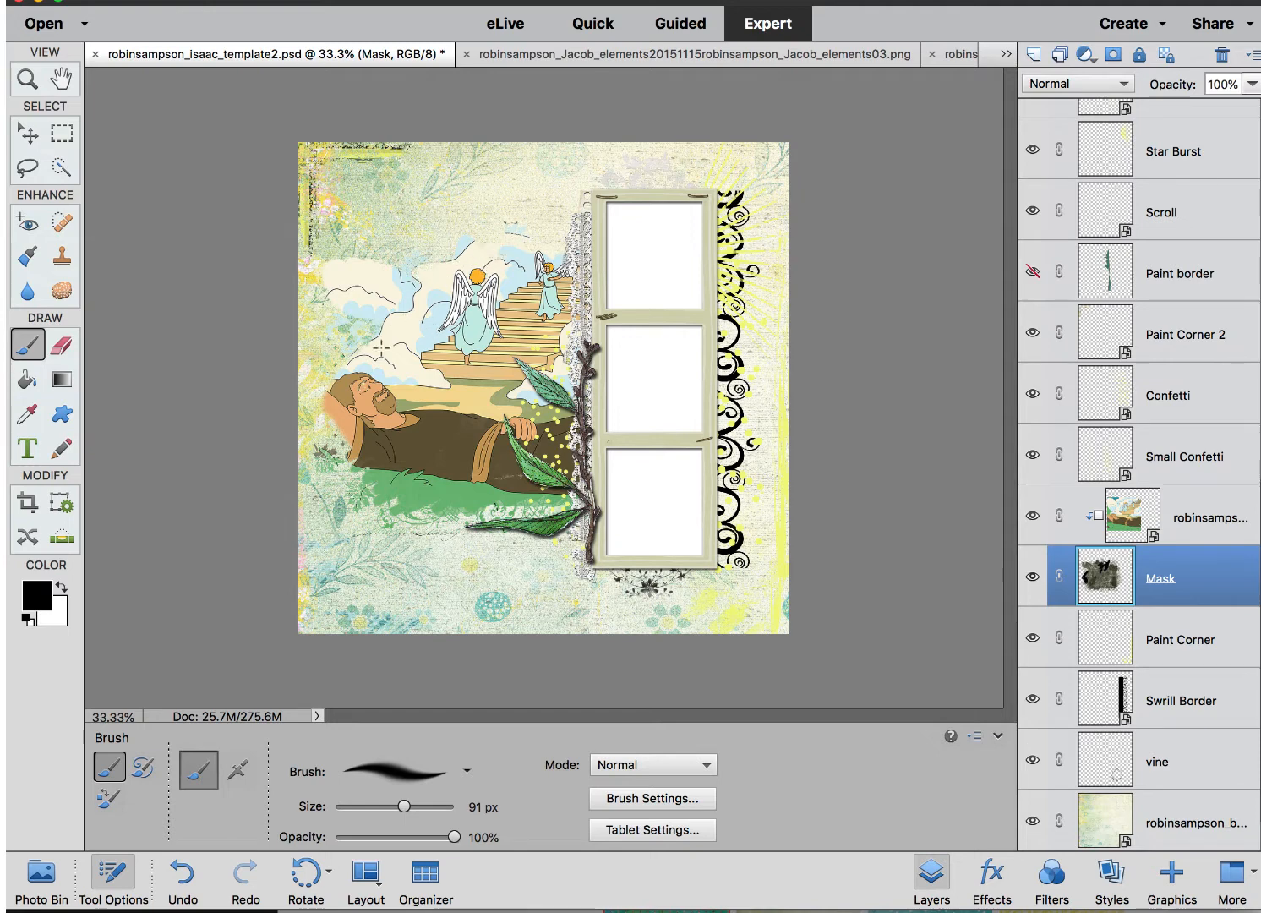
click(24, 140)
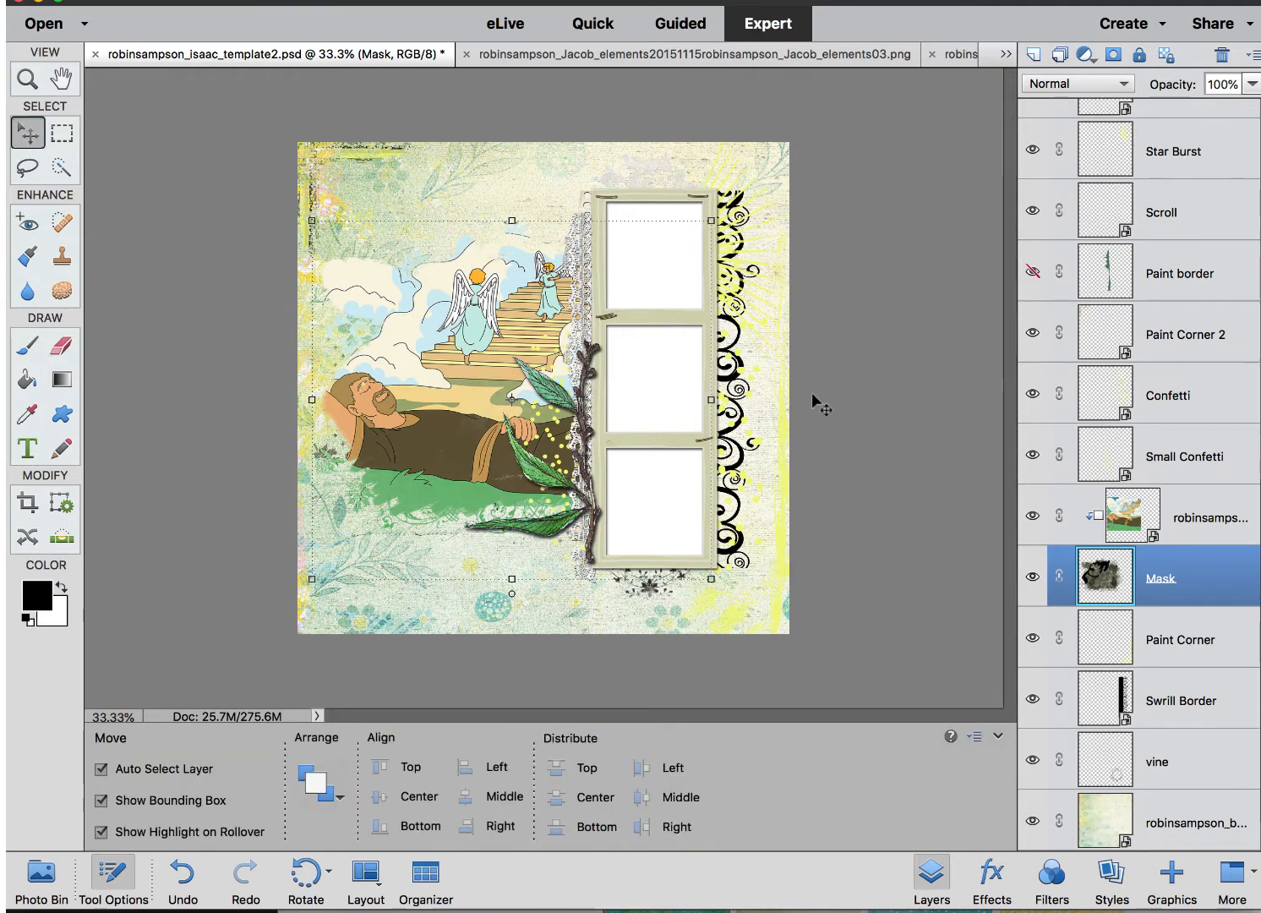
click(28, 345)
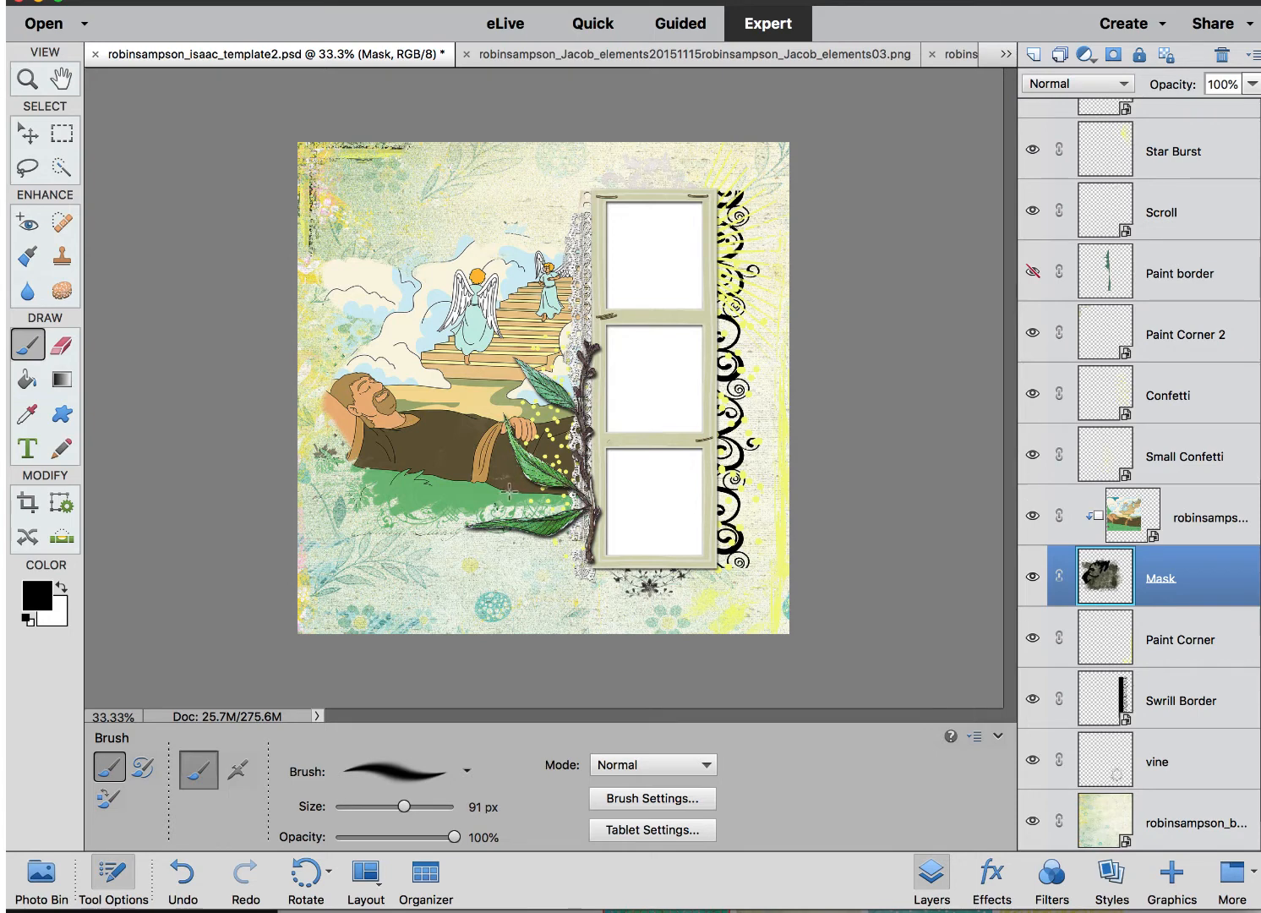
click(28, 134)
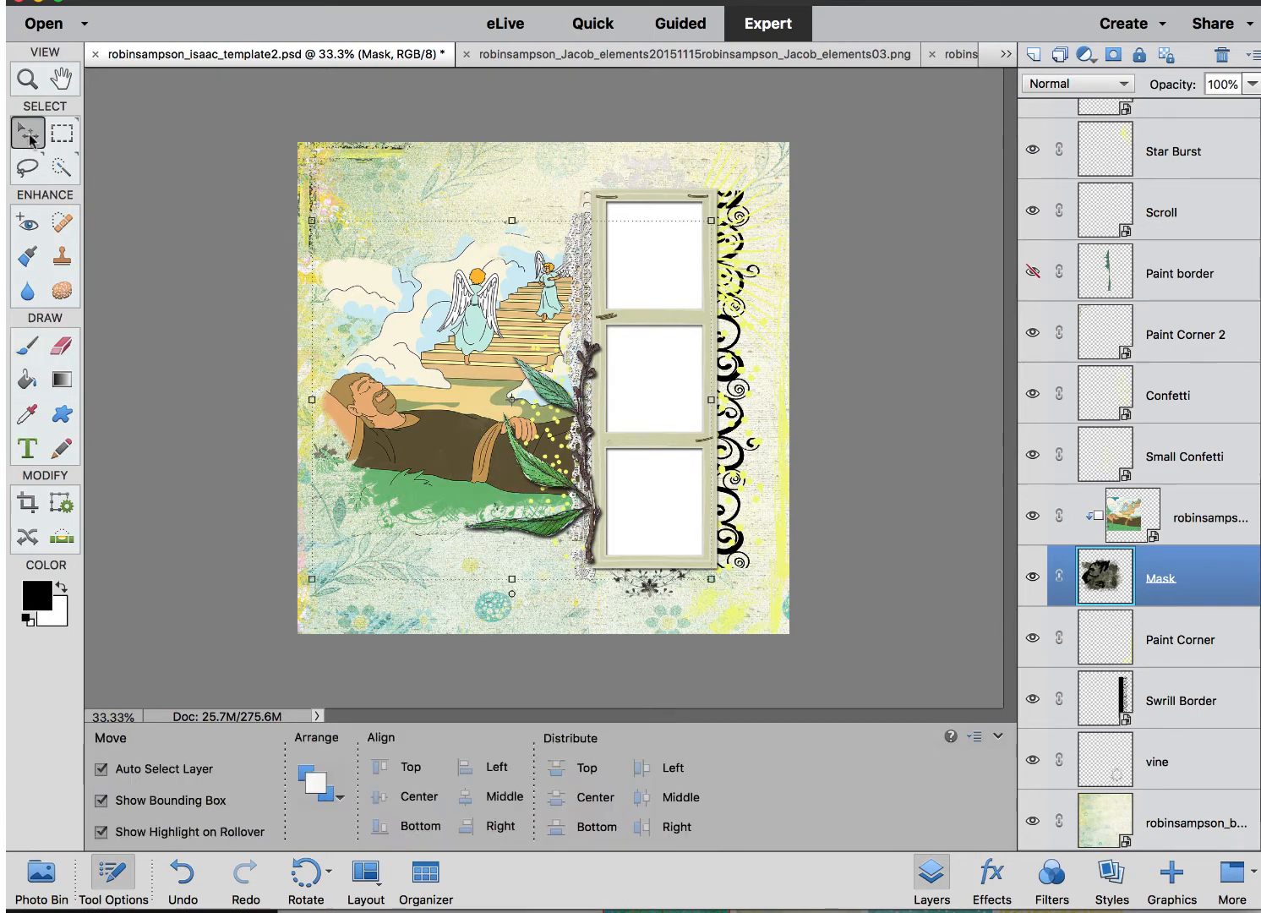
click(902, 362)
- Add the stone-rolling illustration Jacob_elements16.png from the open files above the image holder 3 layer and move it into the frame's top opening
click(683, 269)
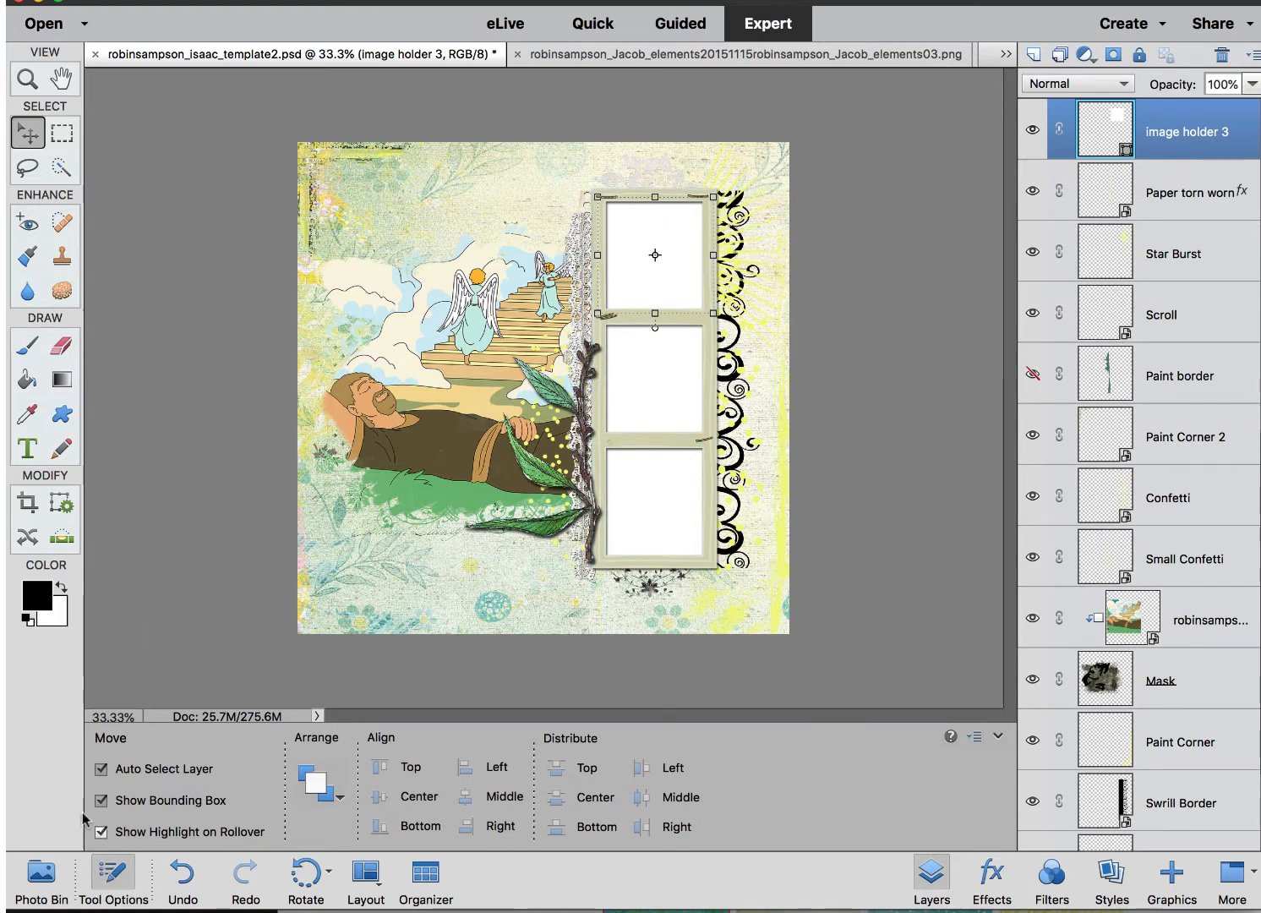
click(41, 877)
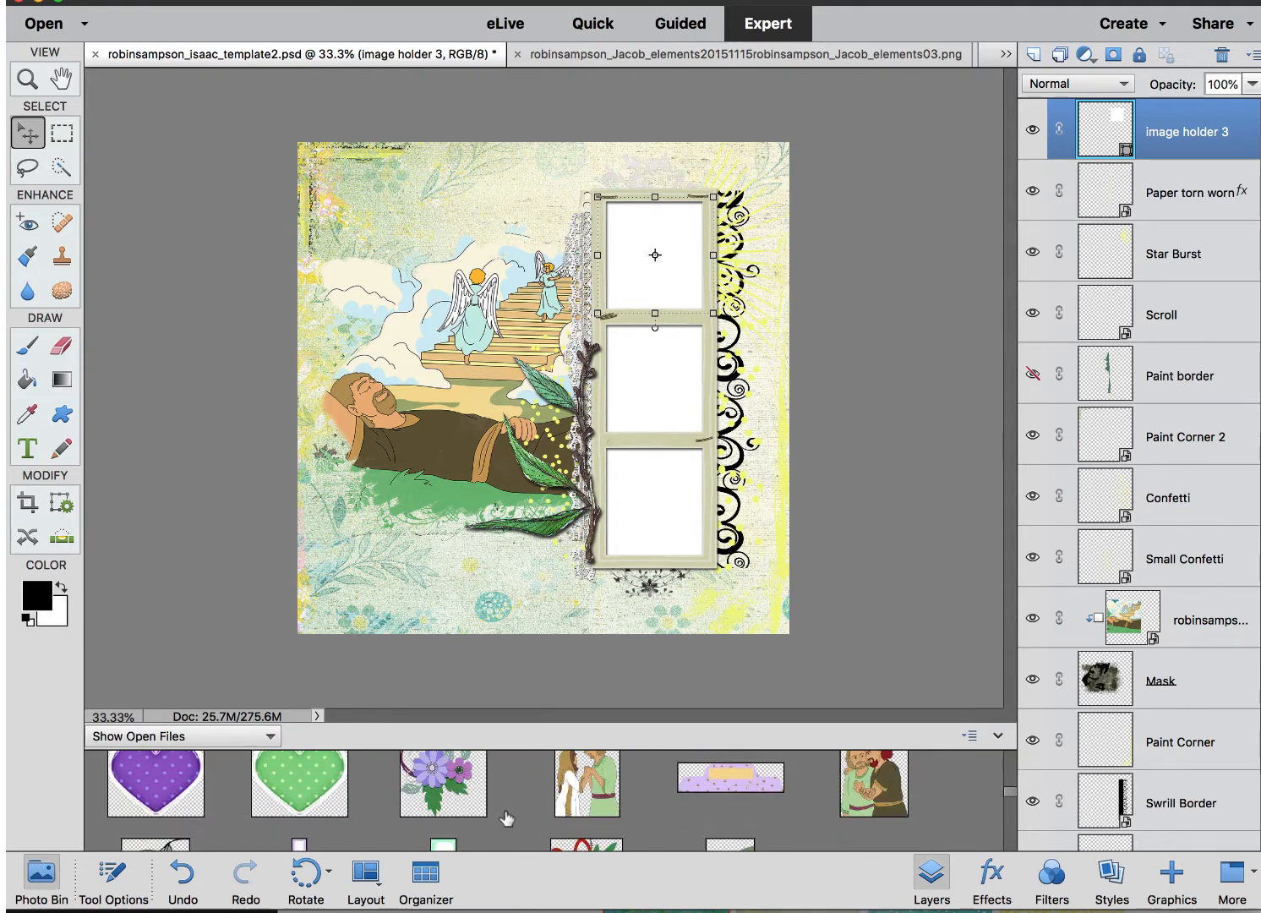
scroll(507, 818, down, 10)
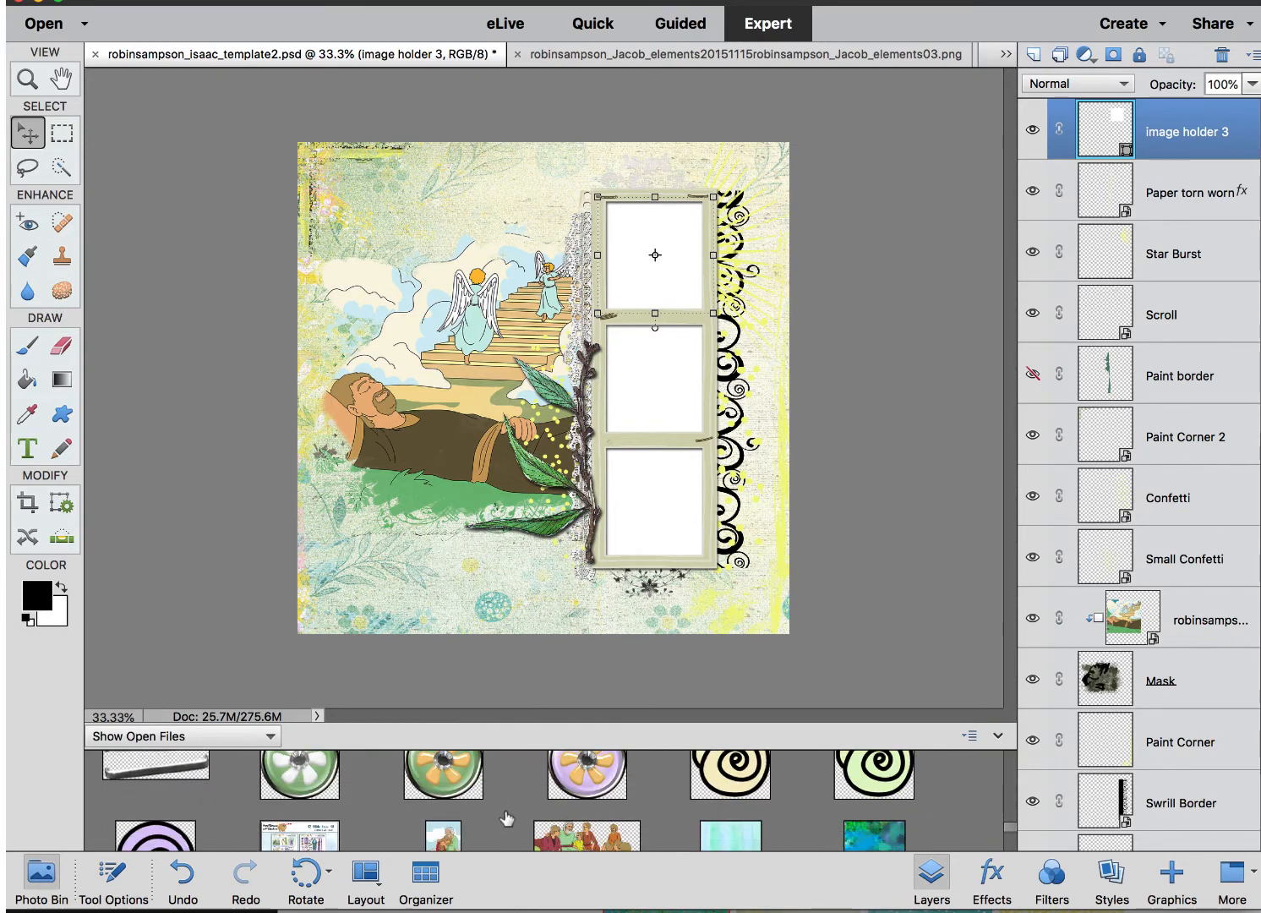
scroll(507, 818, down, 8)
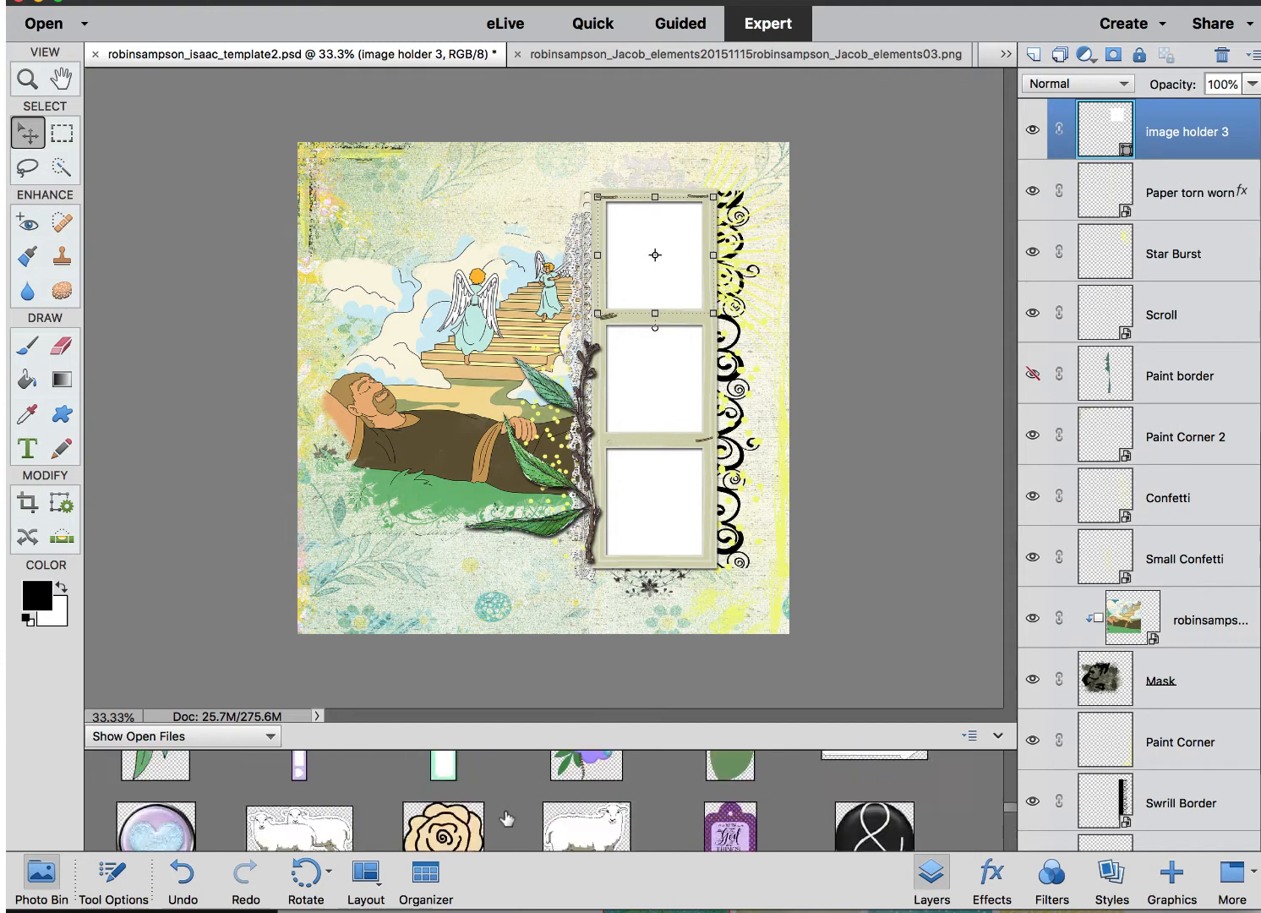
scroll(507, 818, up, 6)
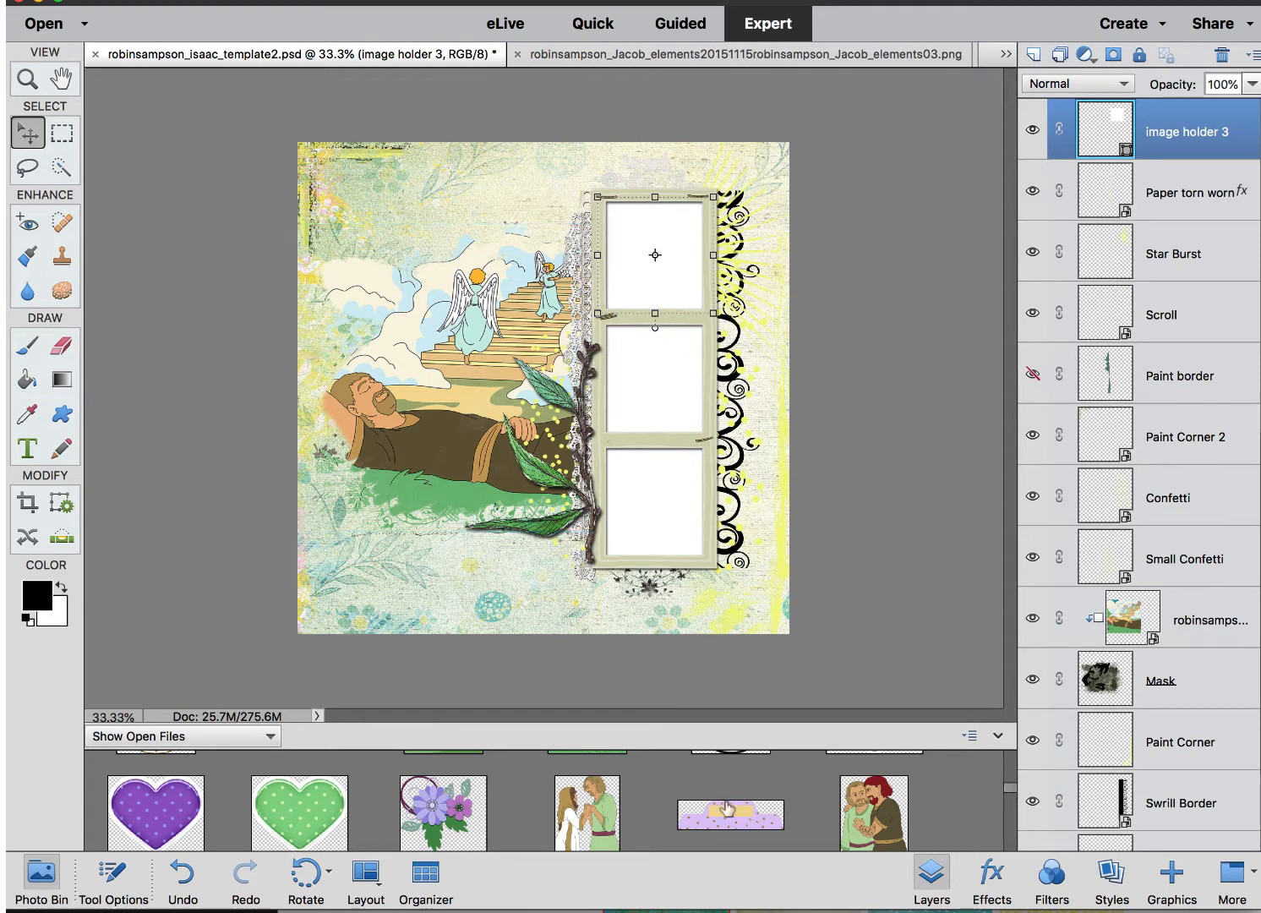
scroll(837, 836, down, 5)
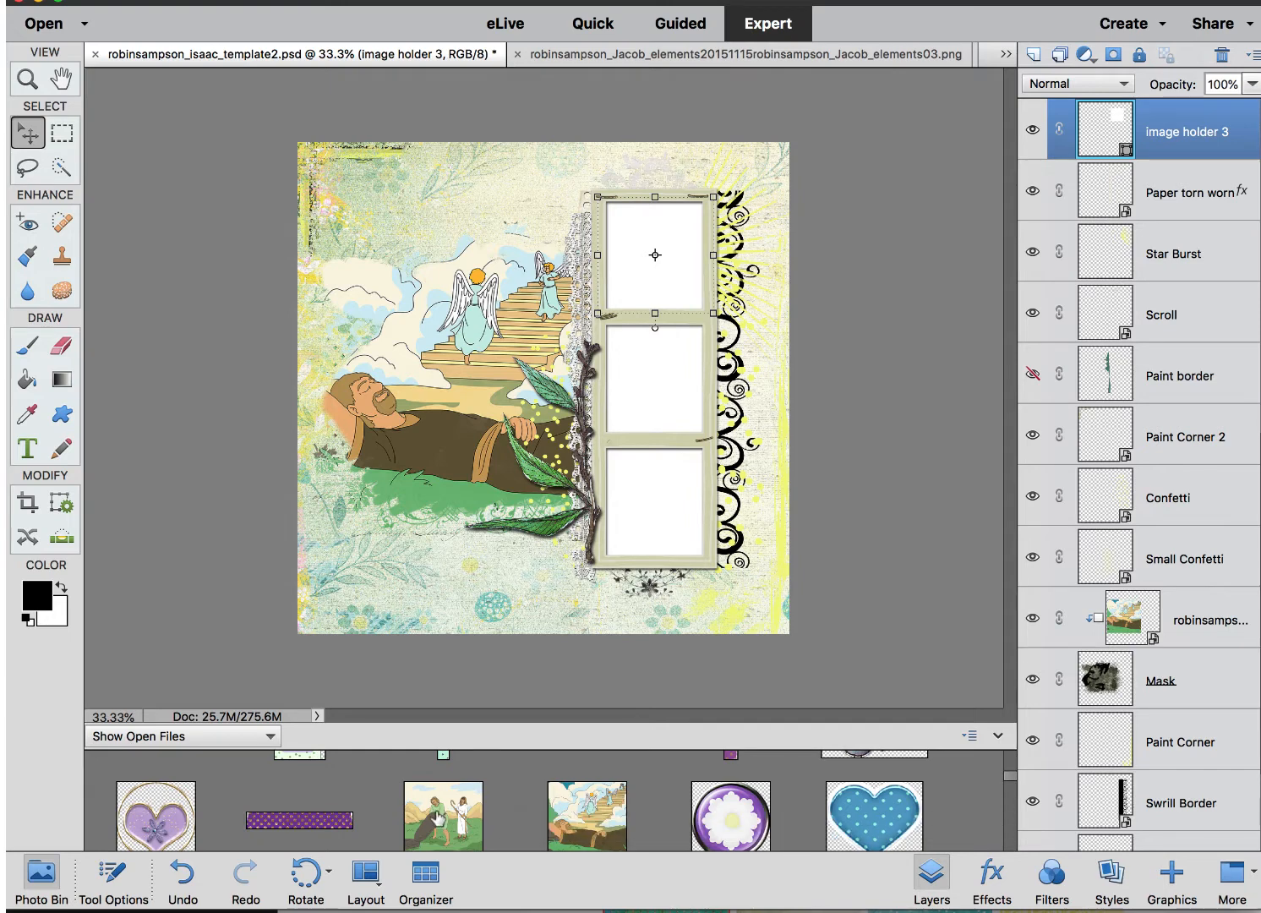
drag(587, 815, 653, 269)
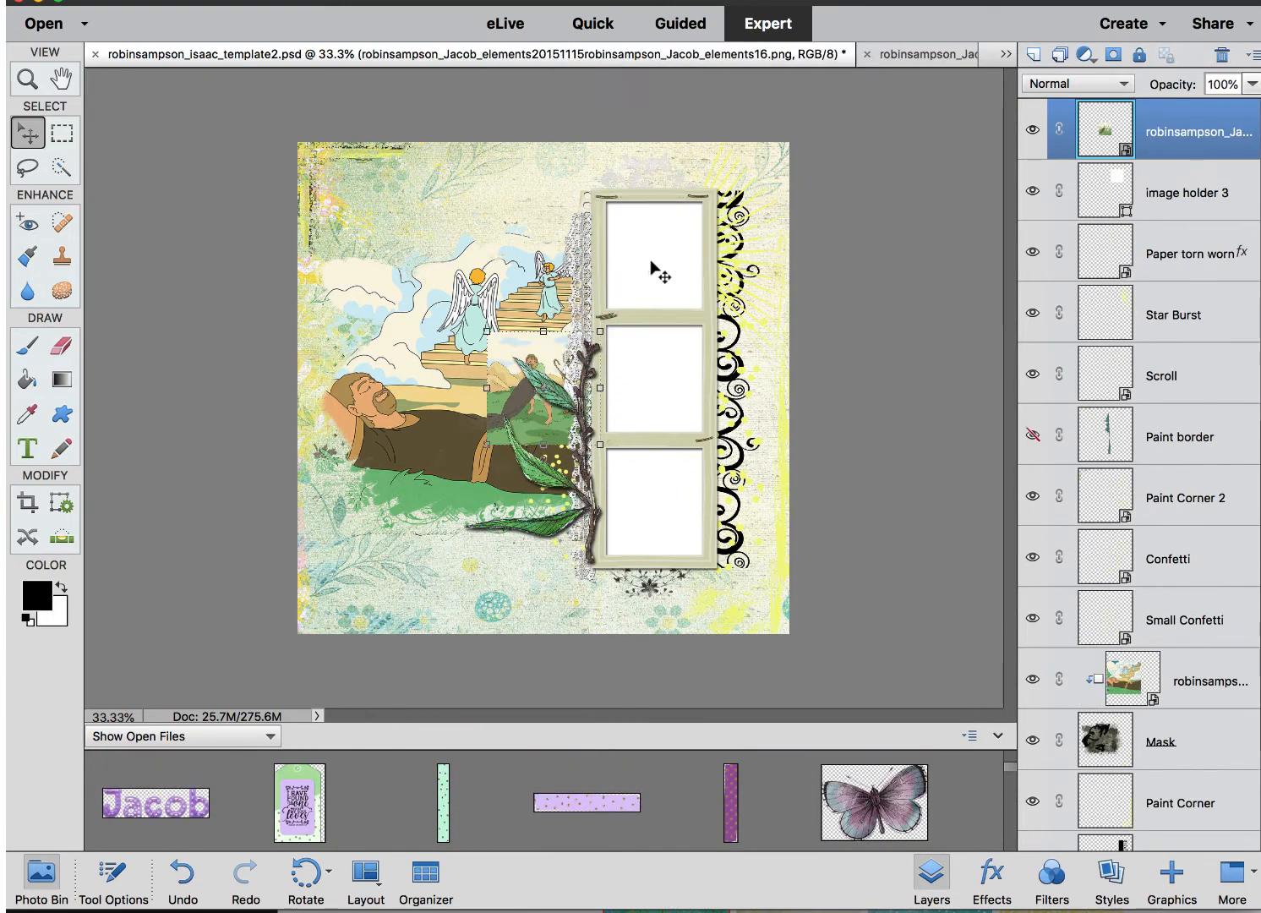
drag(501, 395, 610, 278)
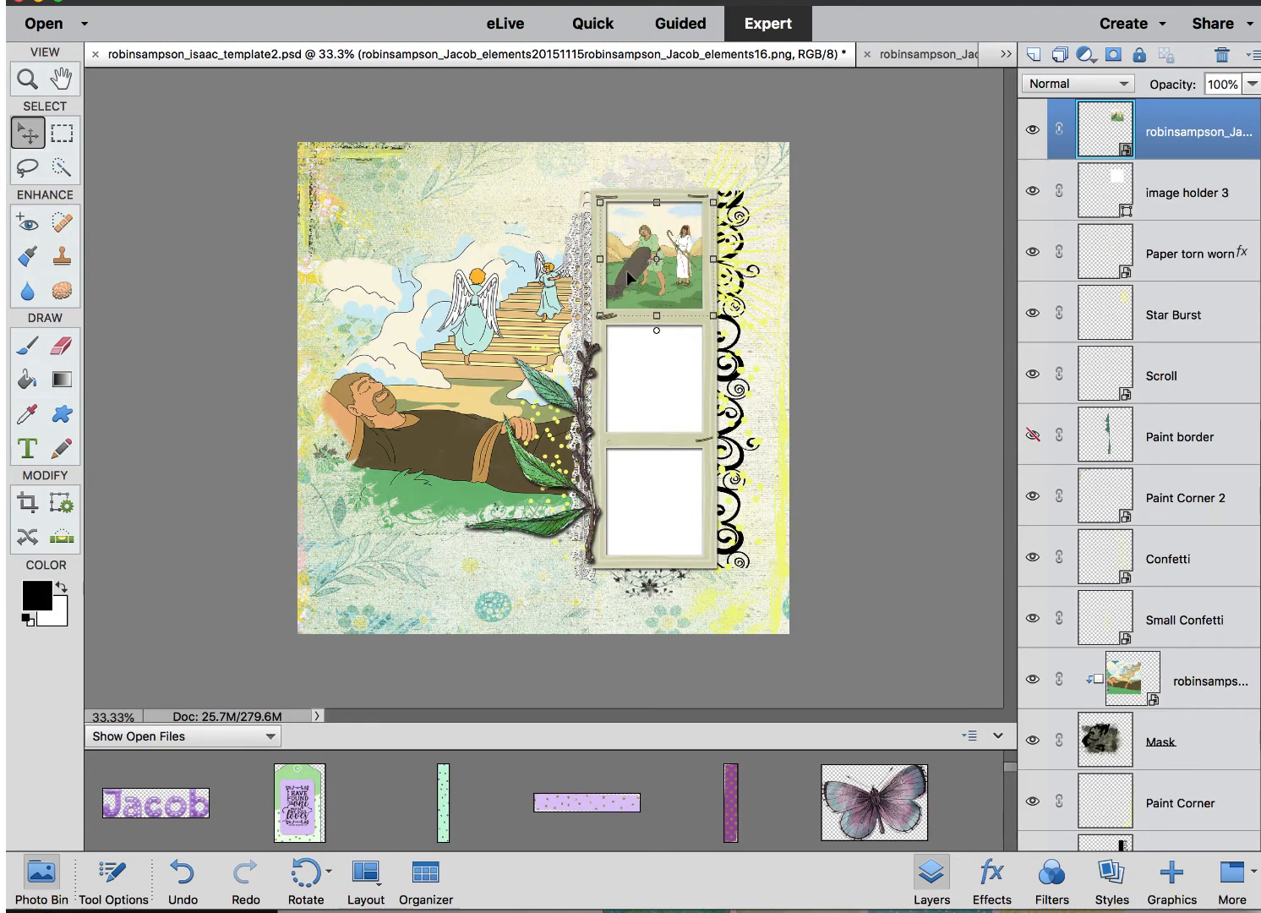
- Scale the stone-rolling illustration to 108.55% width and 117.10% height, and shift it so both figures fit inside the top opening
key(ctrl+equal)
key(ctrl+equal)
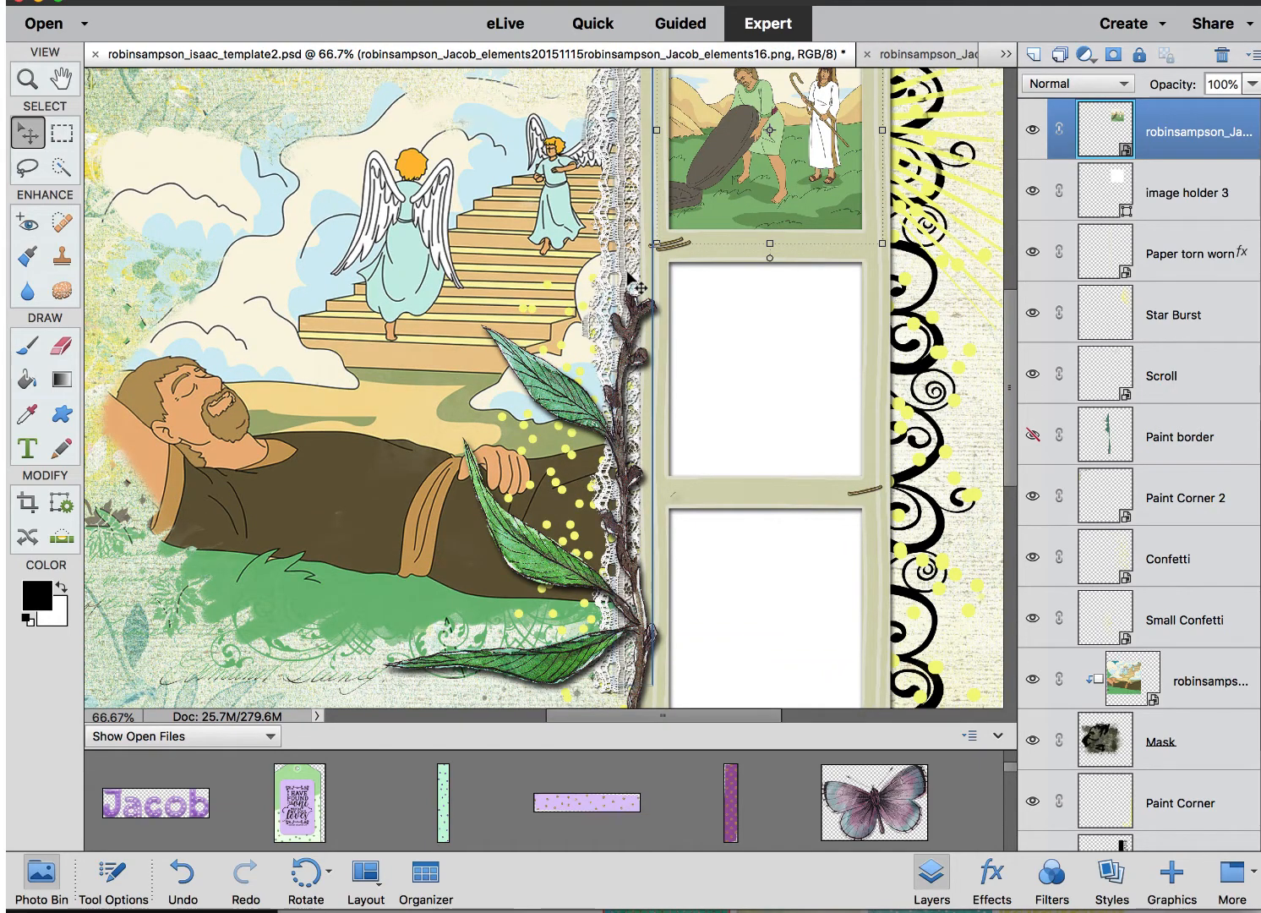
key(ctrl+equal)
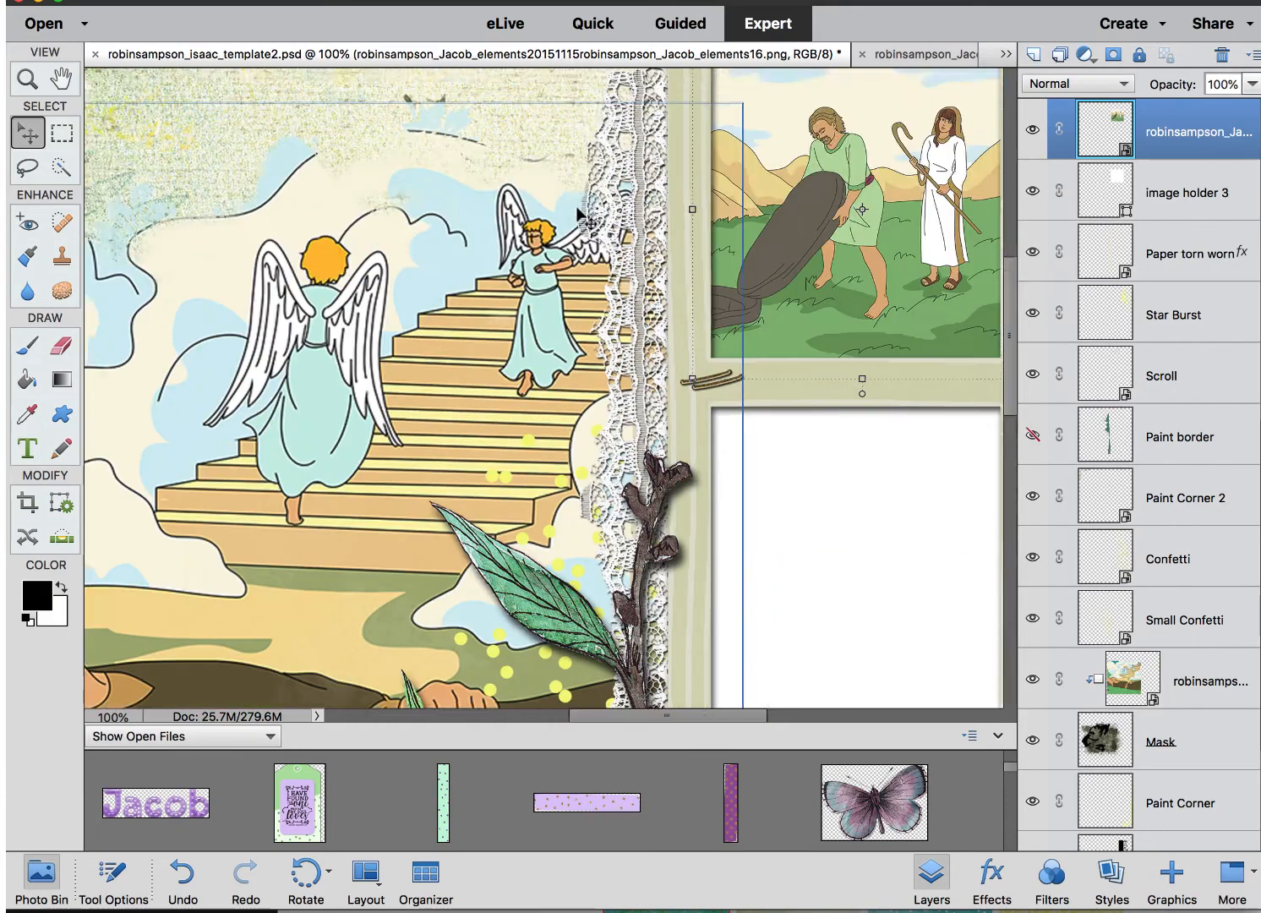
scroll(578, 213, right, 10)
scroll(578, 213, up, 3)
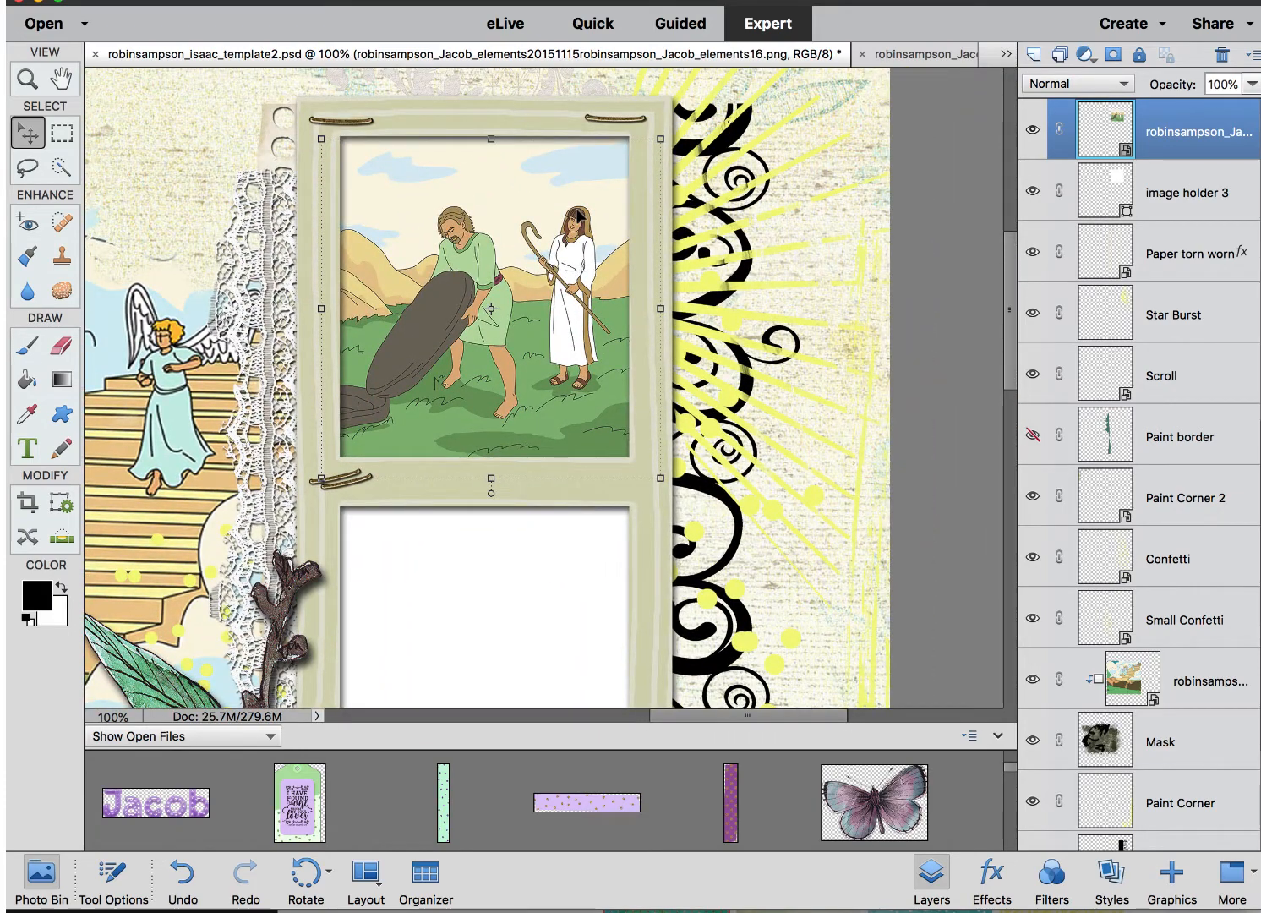
click(27, 134)
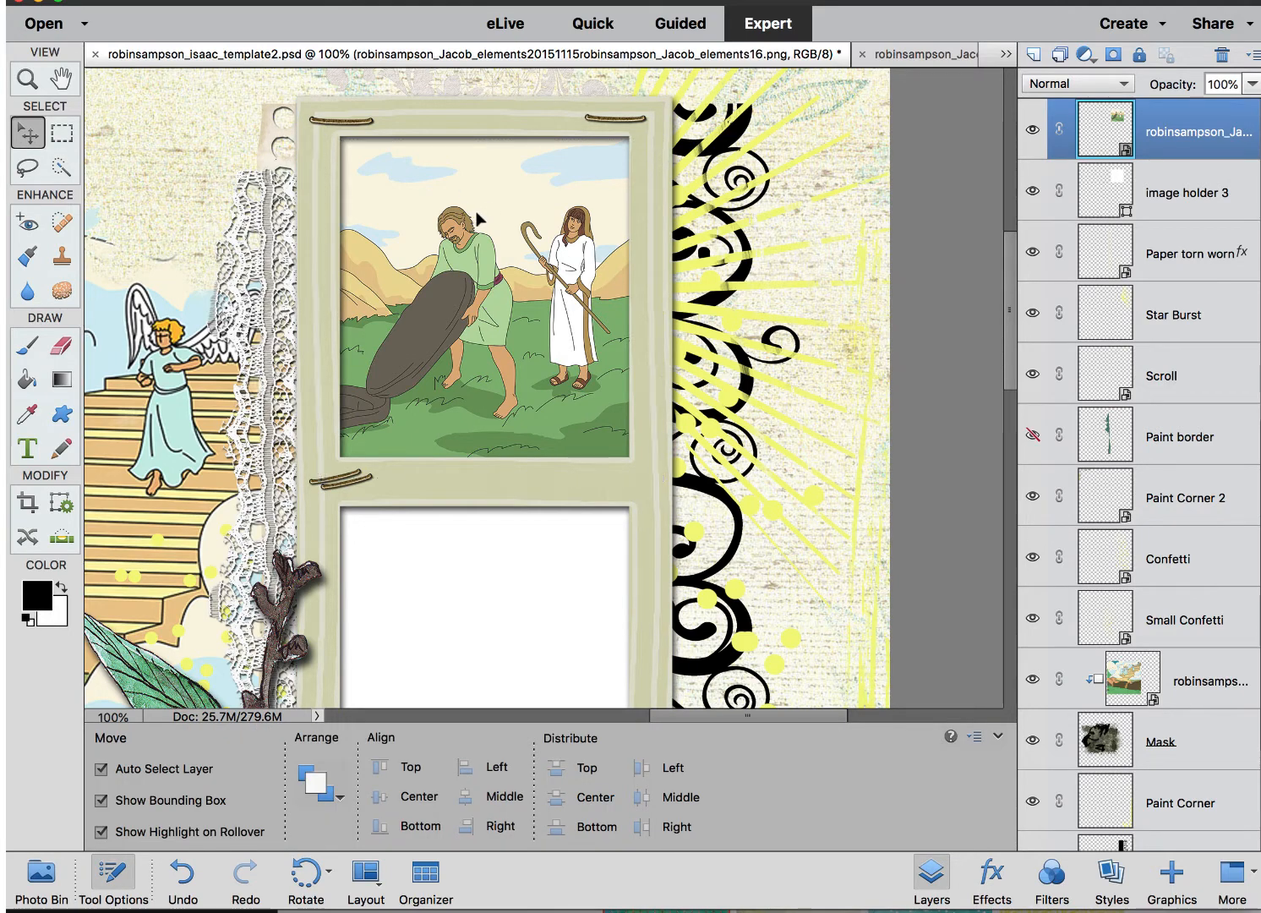
click(479, 219)
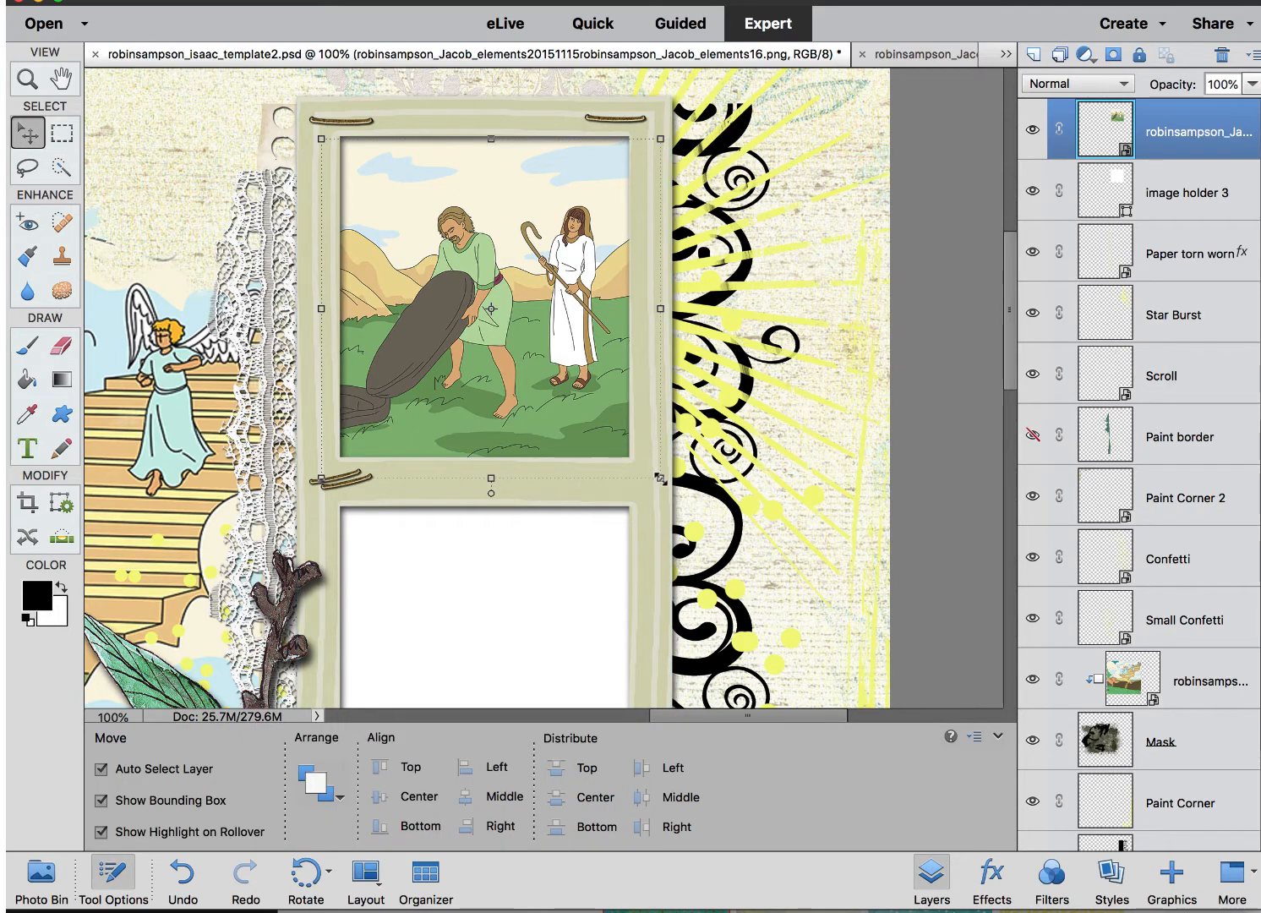
drag(660, 478, 692, 541)
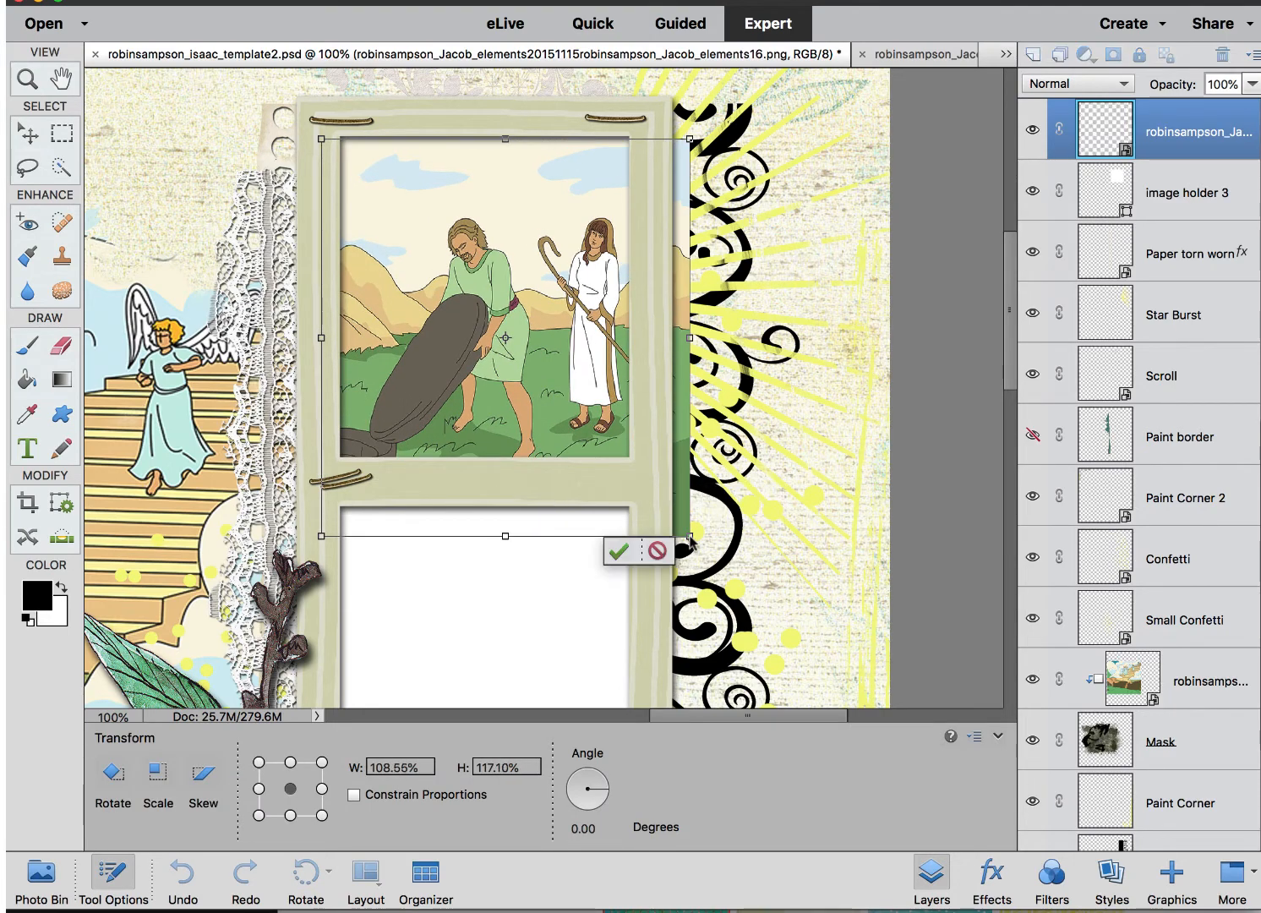
key(Return)
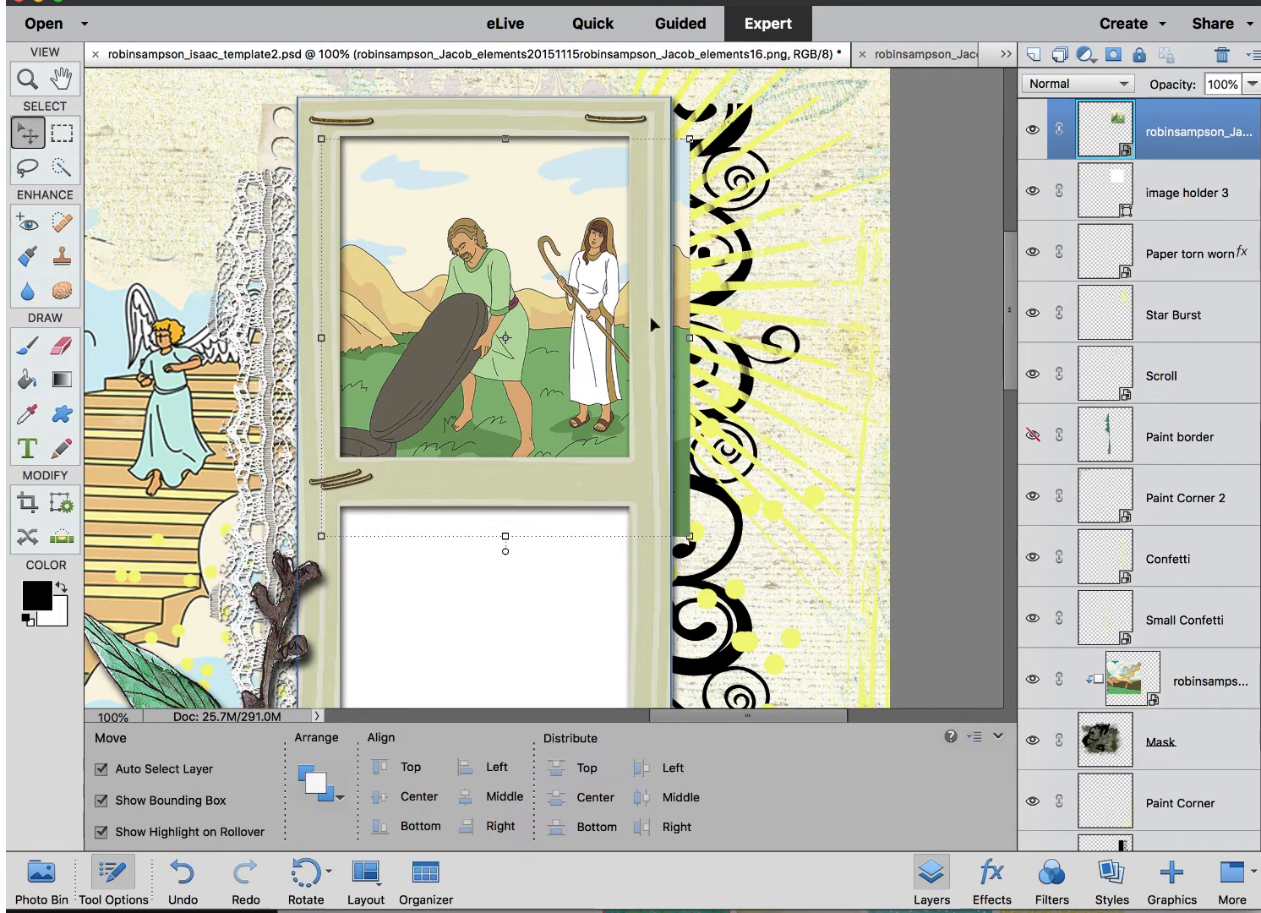
mouse_move(575, 315)
mouse_down()
mouse_move(550, 296)
mouse_move(592, 306)
mouse_up()
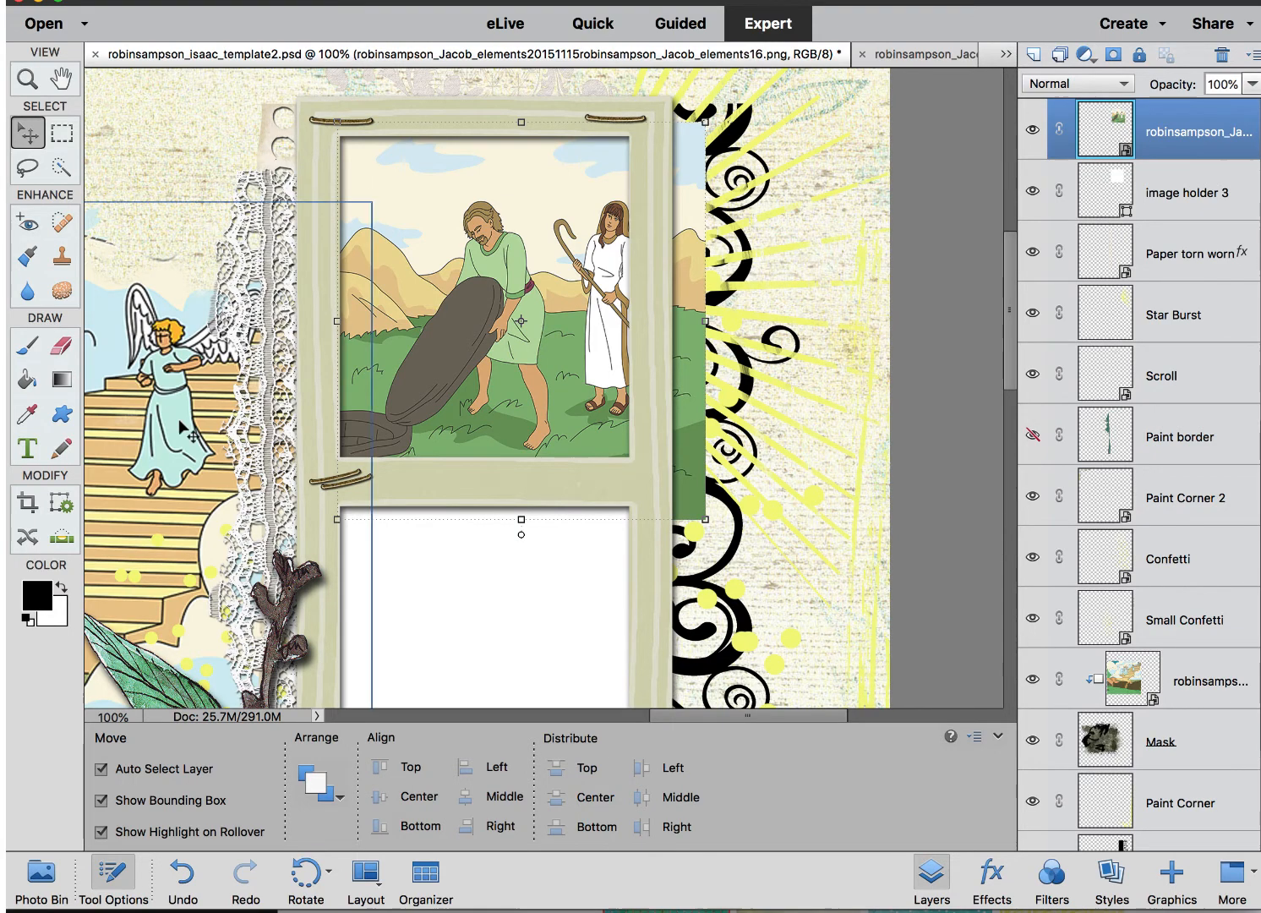
click(63, 346)
click(708, 228)
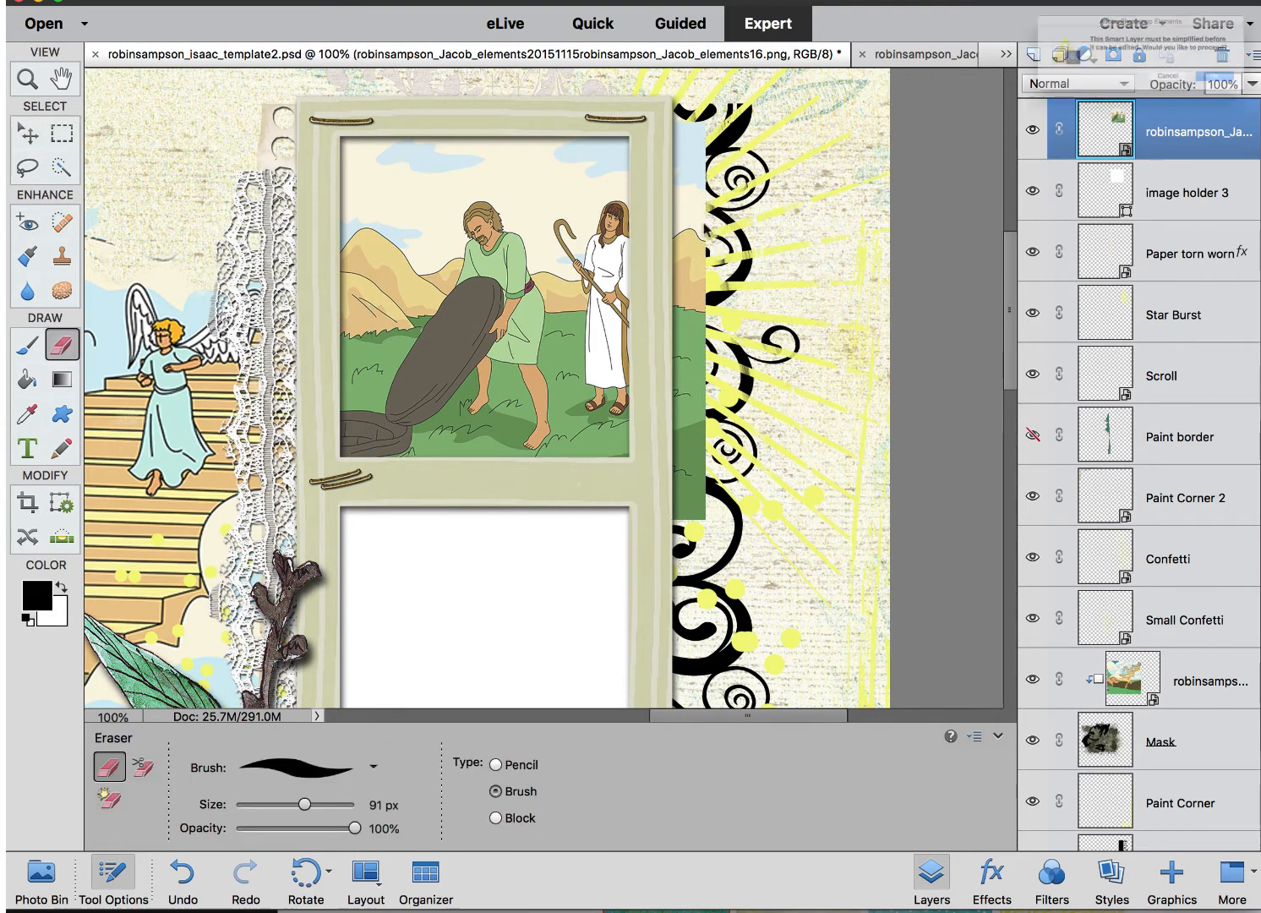
drag(1260, 2, 1028, 211)
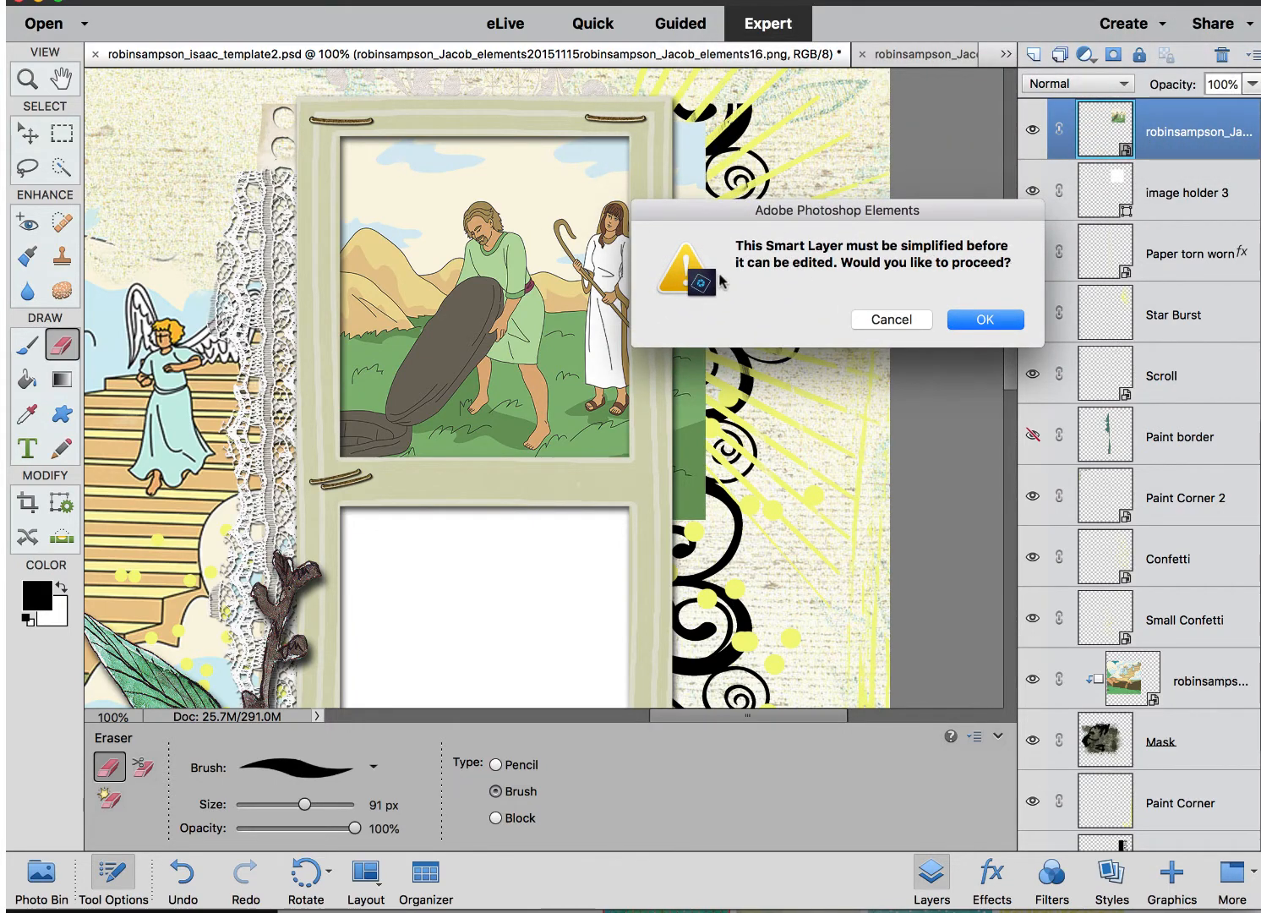
click(902, 322)
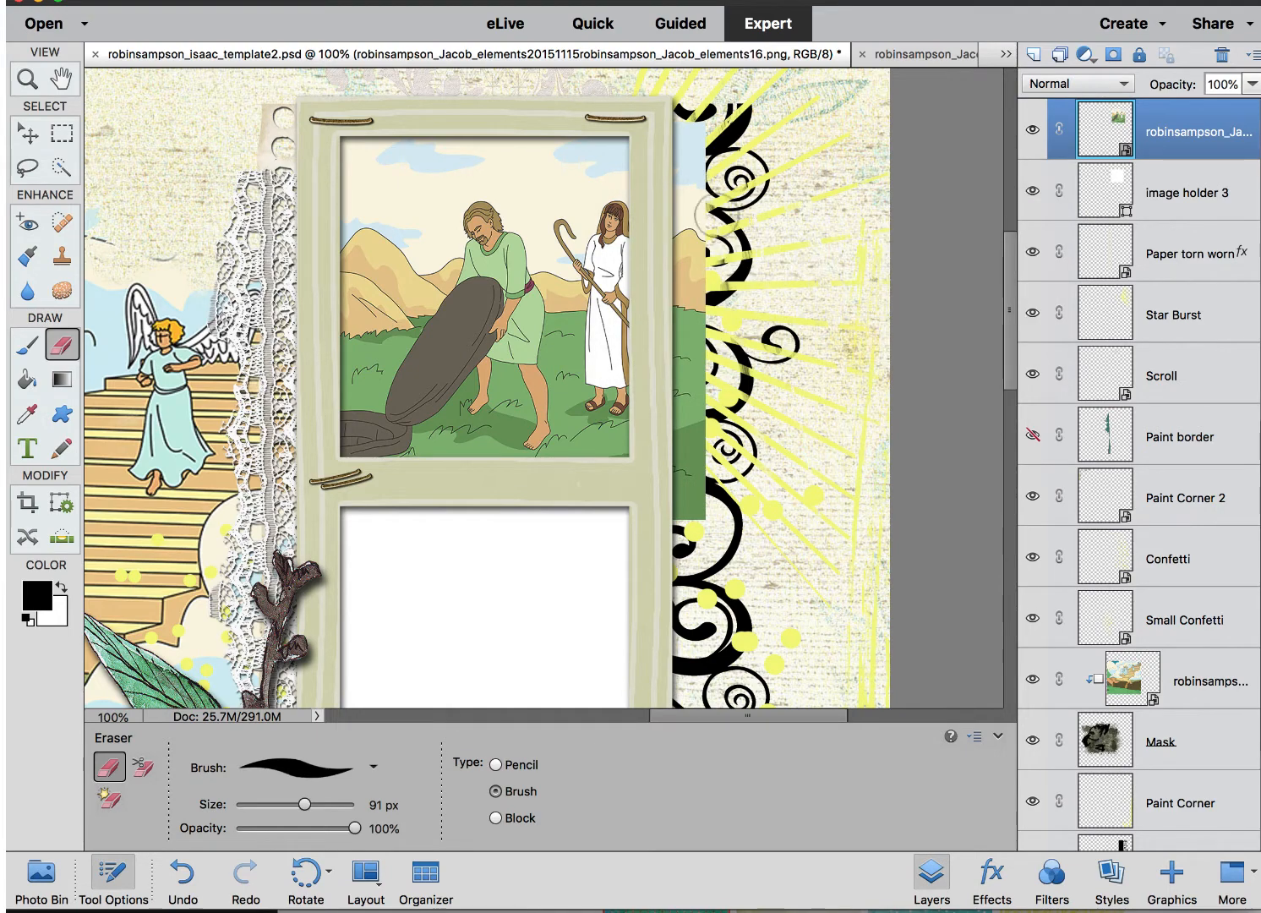
- Simplify the stone-rolling illustration's layer and erase a spot of its overhang beyond the frame's right edge
right_click(1155, 127)
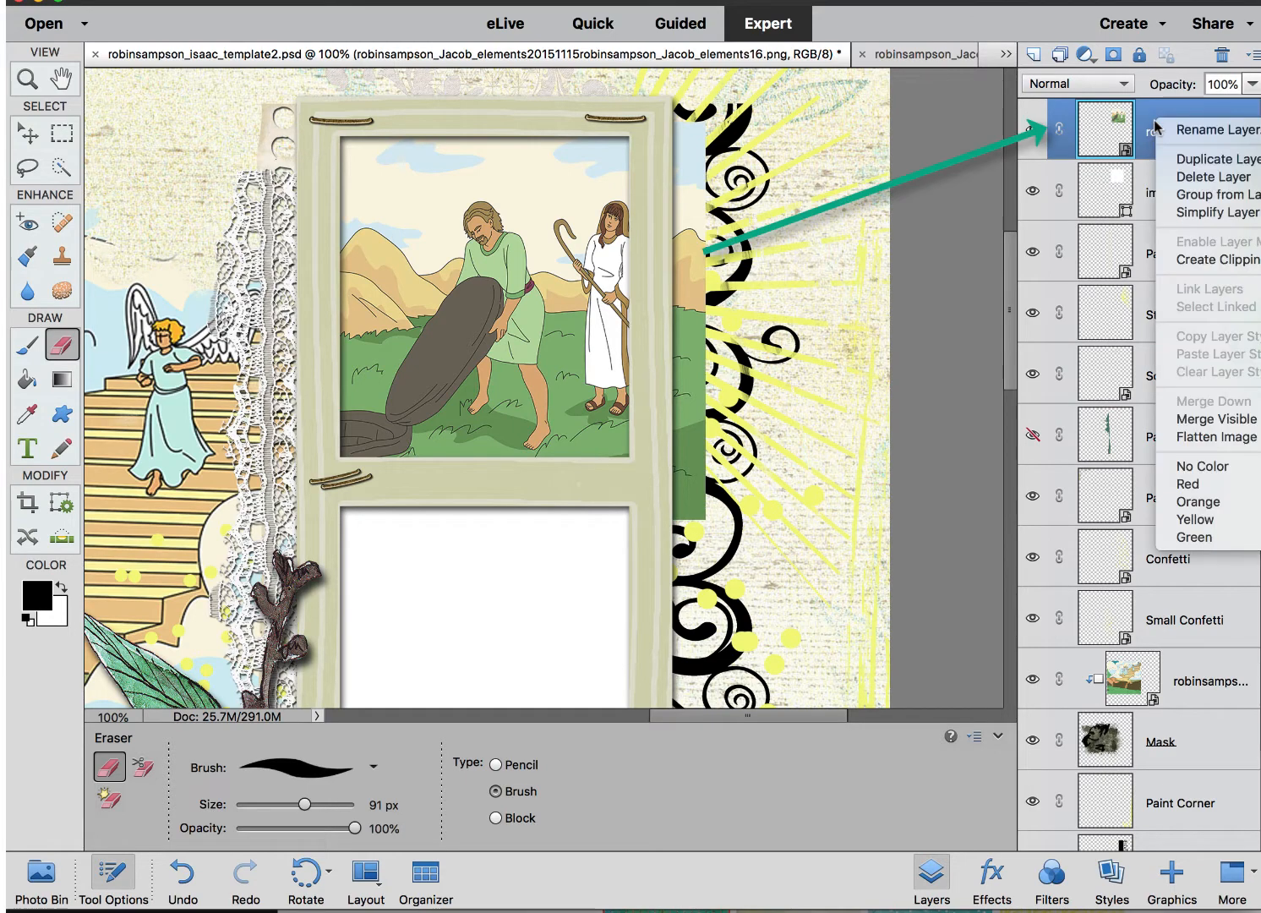
click(1154, 127)
right_click(1154, 127)
click(1235, 221)
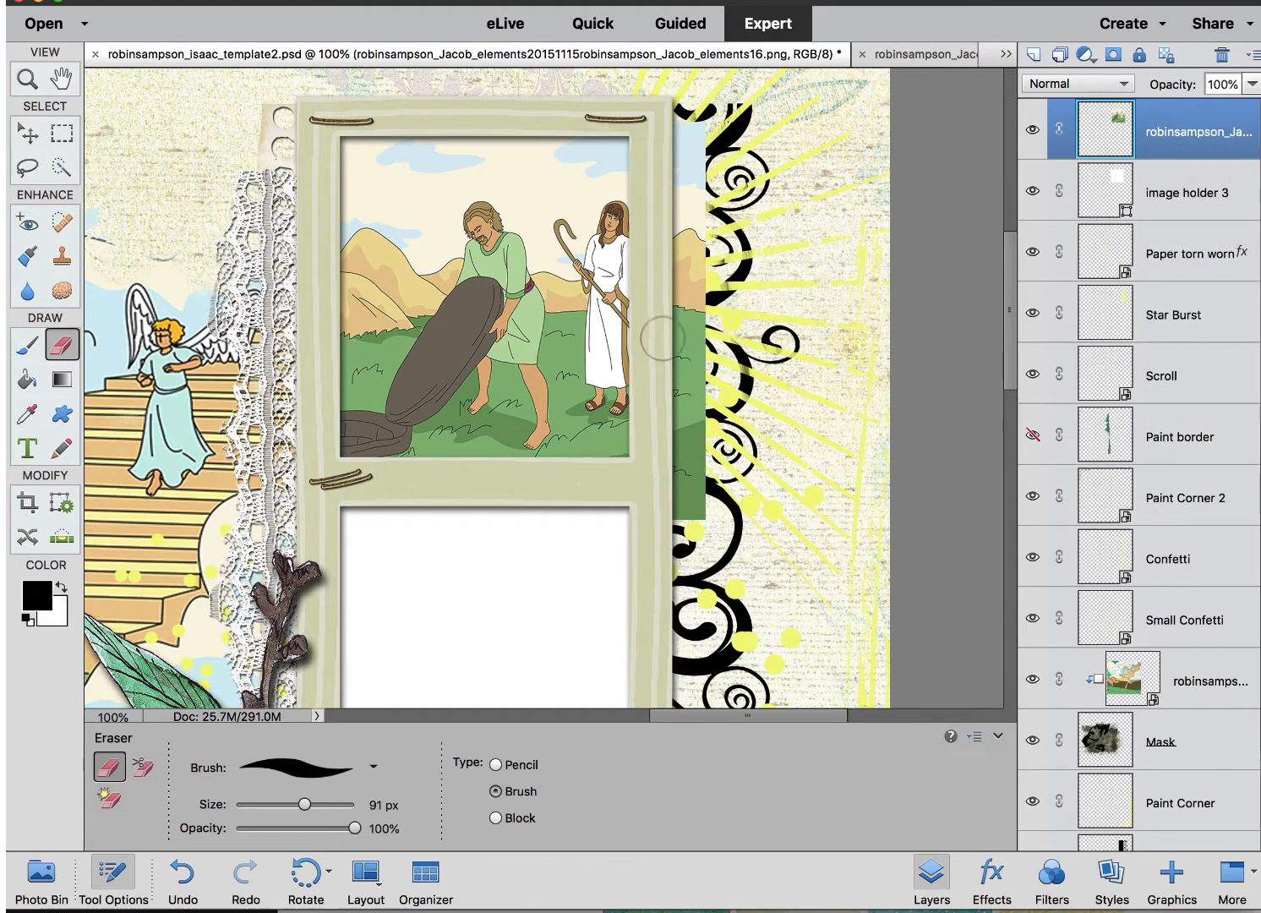
click(692, 316)
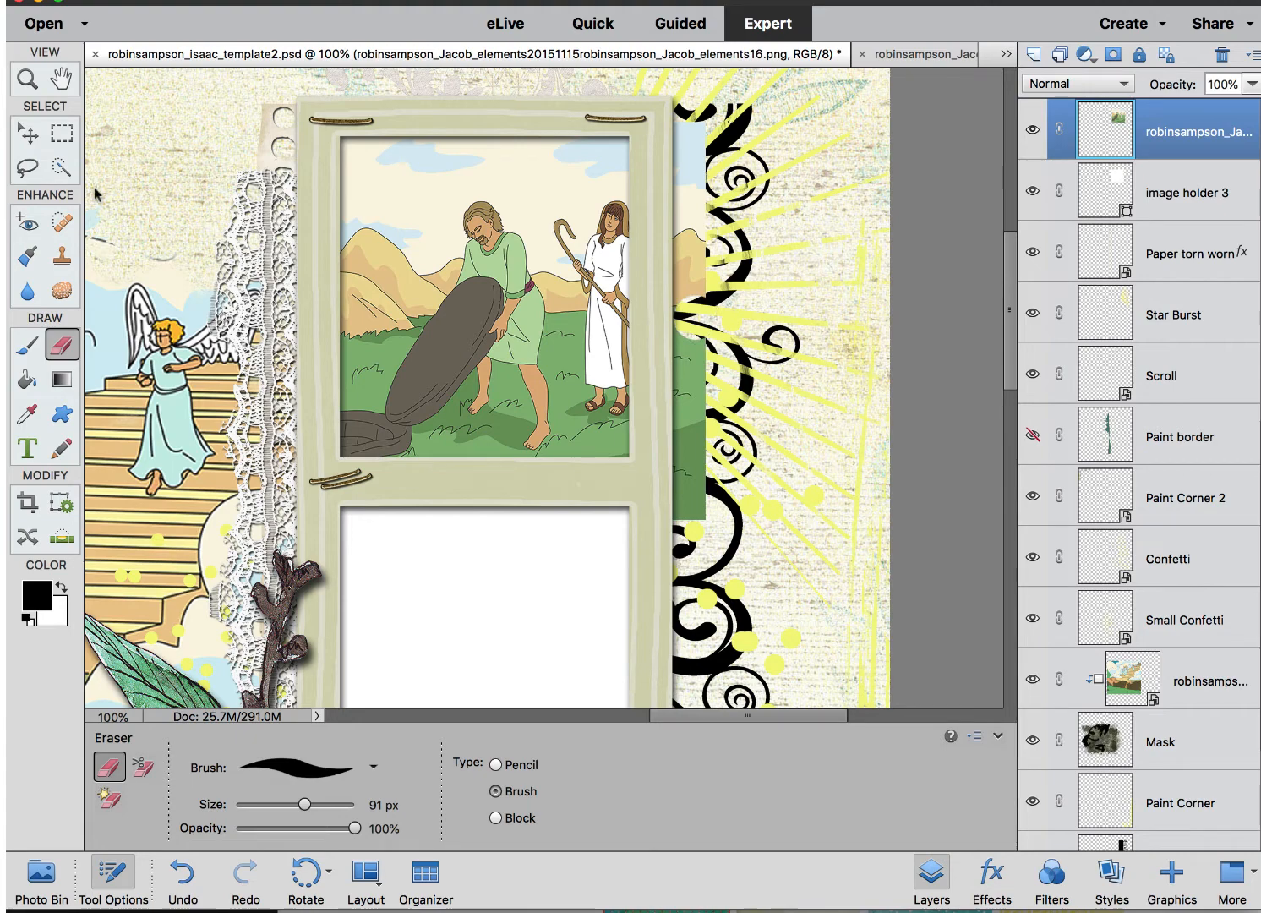
- Select the illustration's overhang beyond the frame's right edge with a rectangular marquee, delete it and clear the selection
click(65, 134)
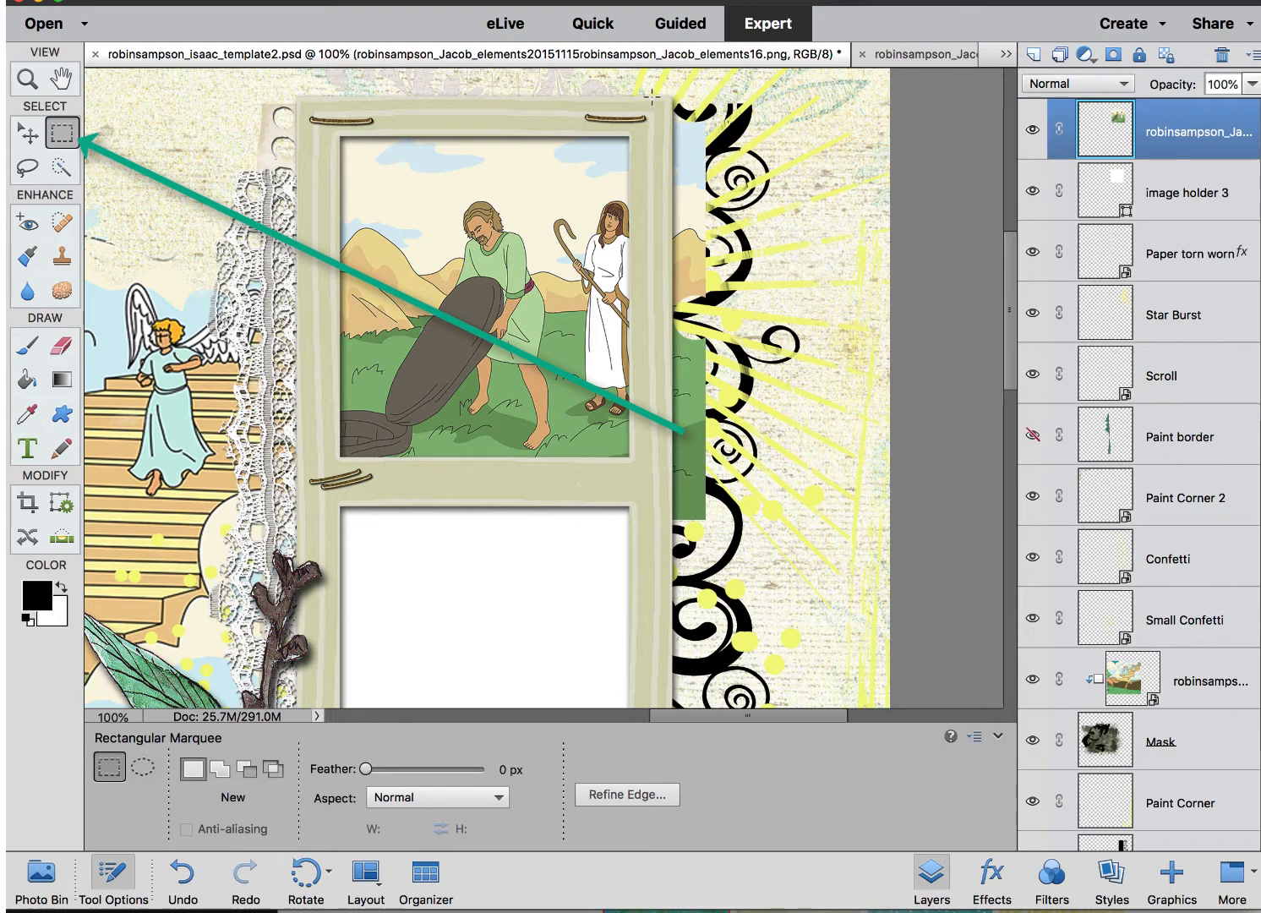
mouse_move(662, 94)
mouse_down()
mouse_move(710, 457)
mouse_move(735, 530)
mouse_up()
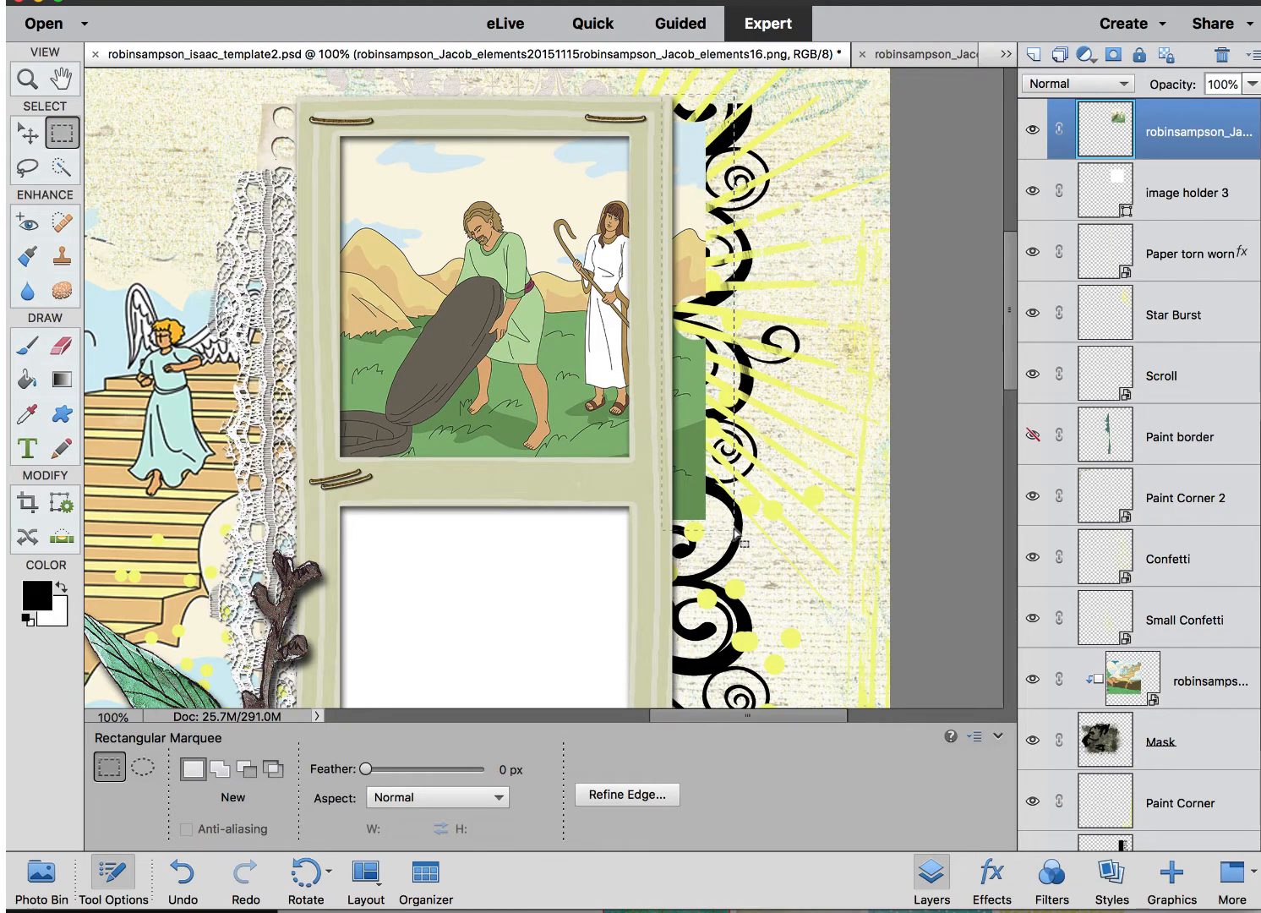
key(Delete)
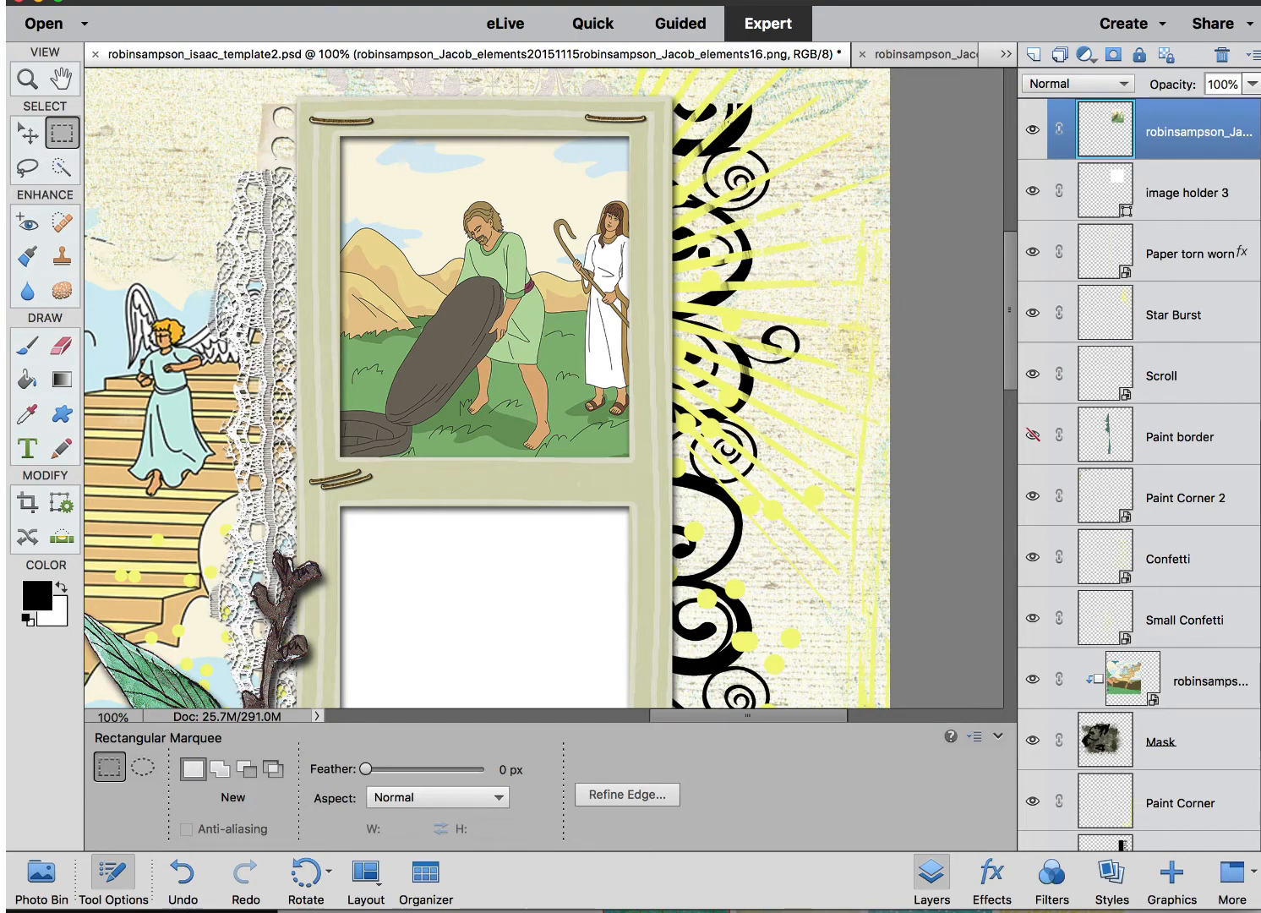
click(27, 132)
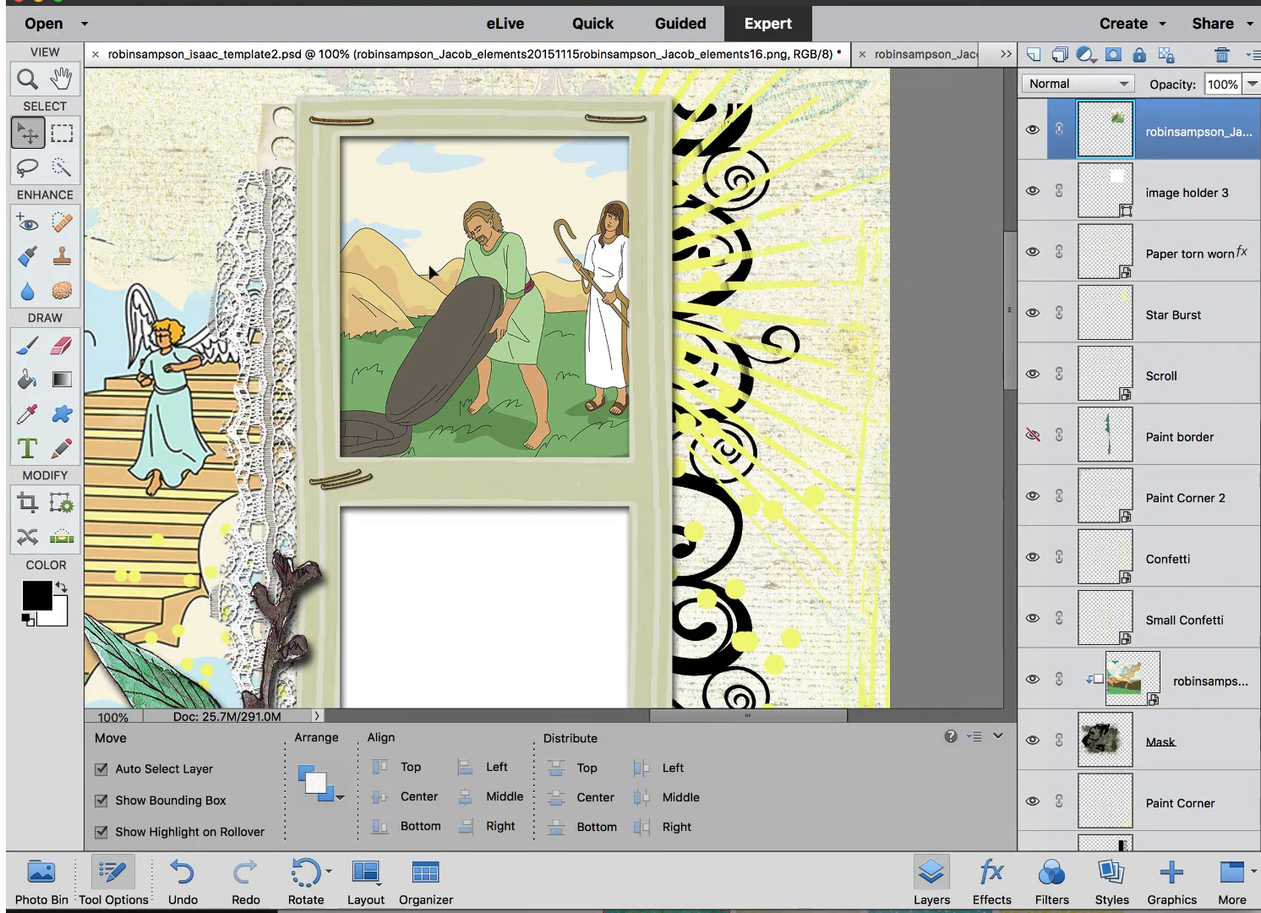
scroll(377, 605, down, 5)
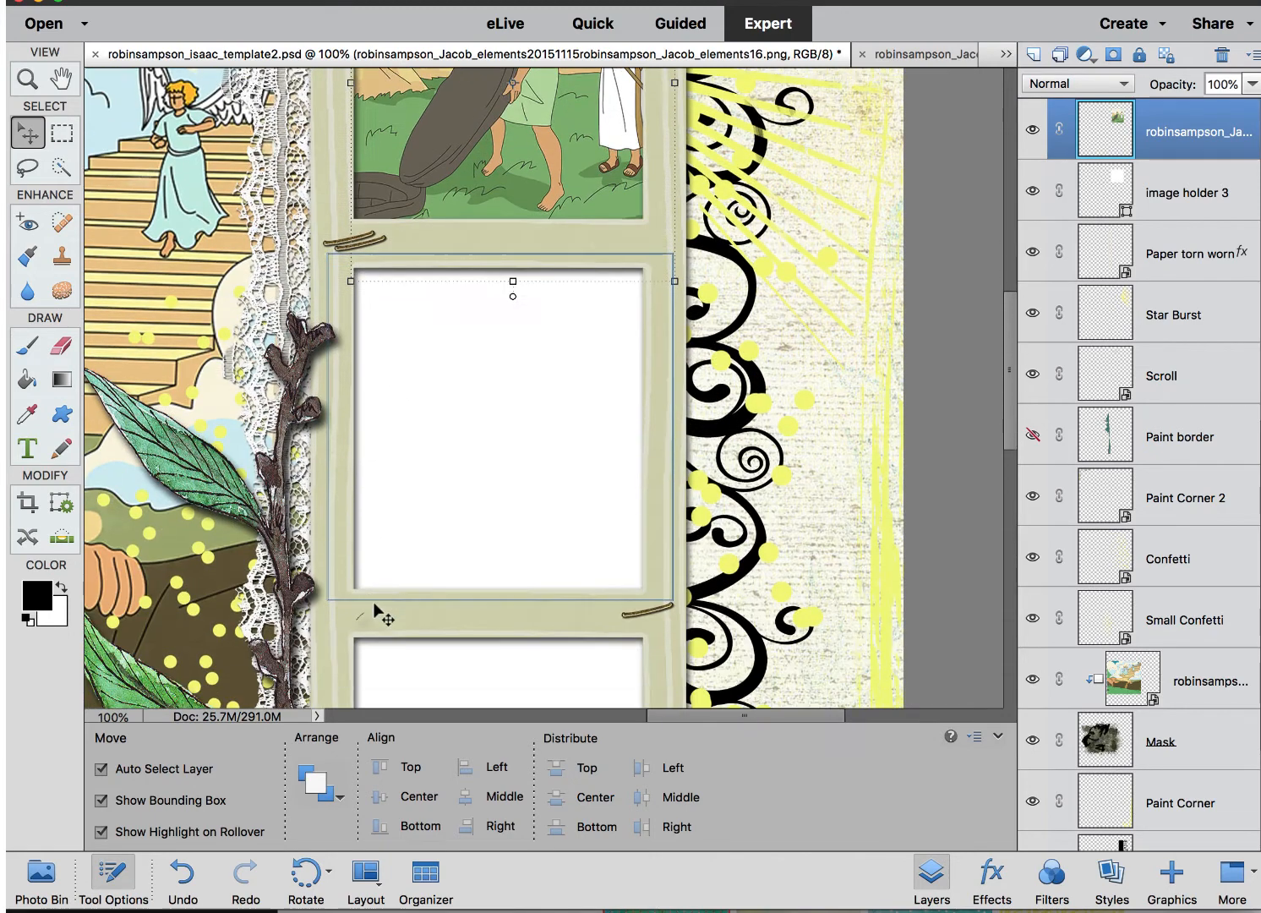
- Add the illustration of the couple holding hands, Jacob_elements23.png, from the open files above the image holder 2 layer
click(453, 500)
scroll(586, 290, up, 5)
scroll(586, 290, right, 2)
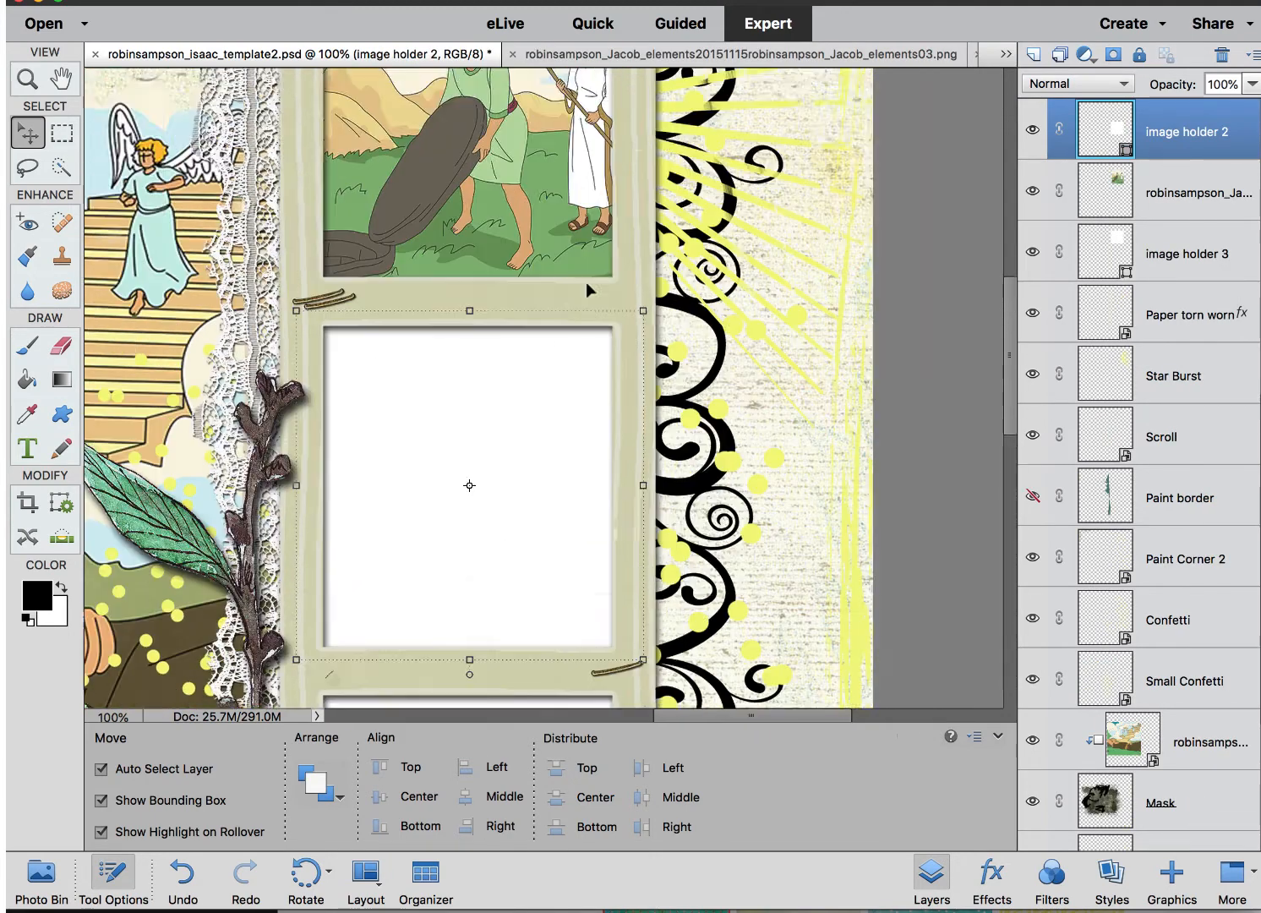
scroll(376, 296, left, 5)
scroll(375, 296, down, 3)
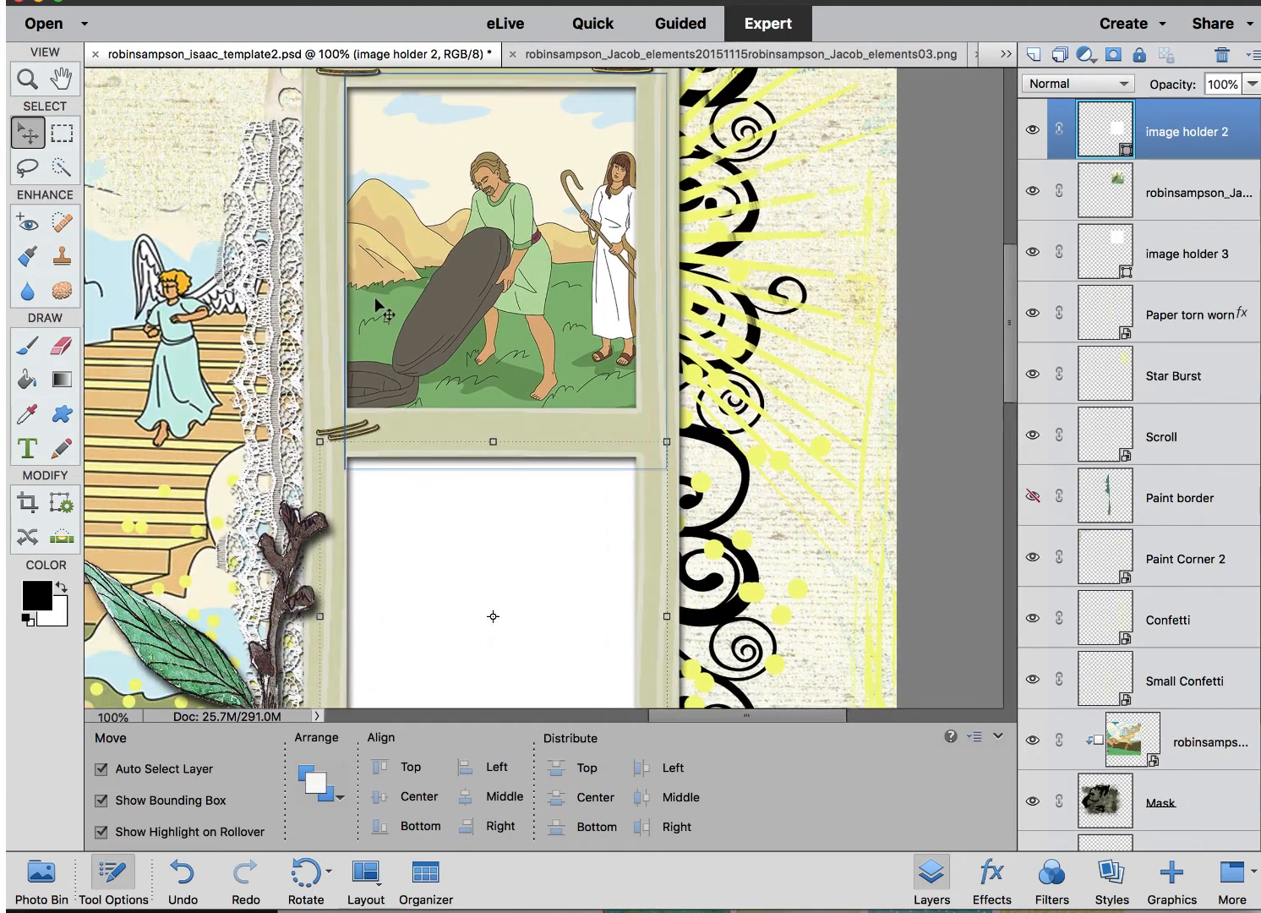
click(41, 877)
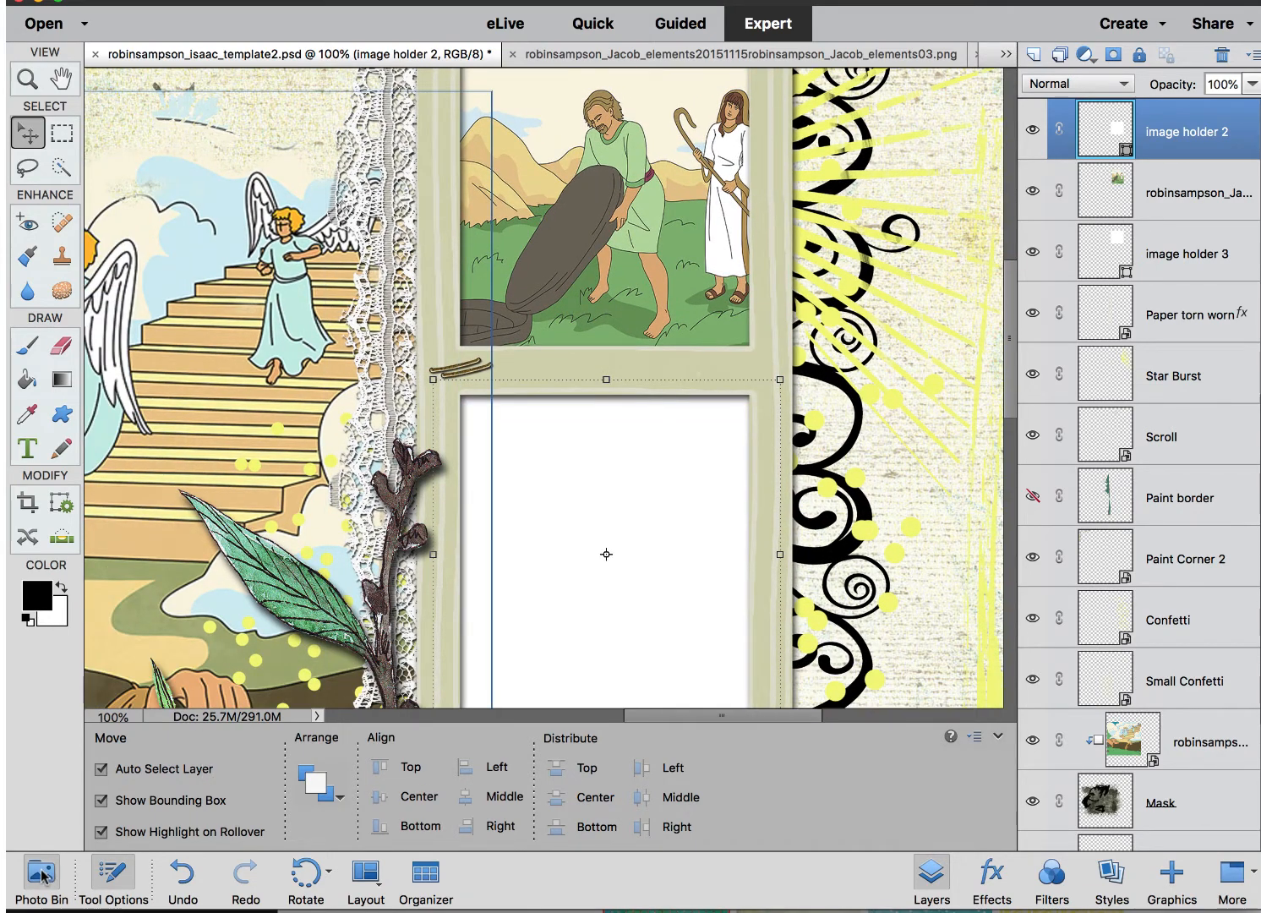
scroll(664, 810, down, 3)
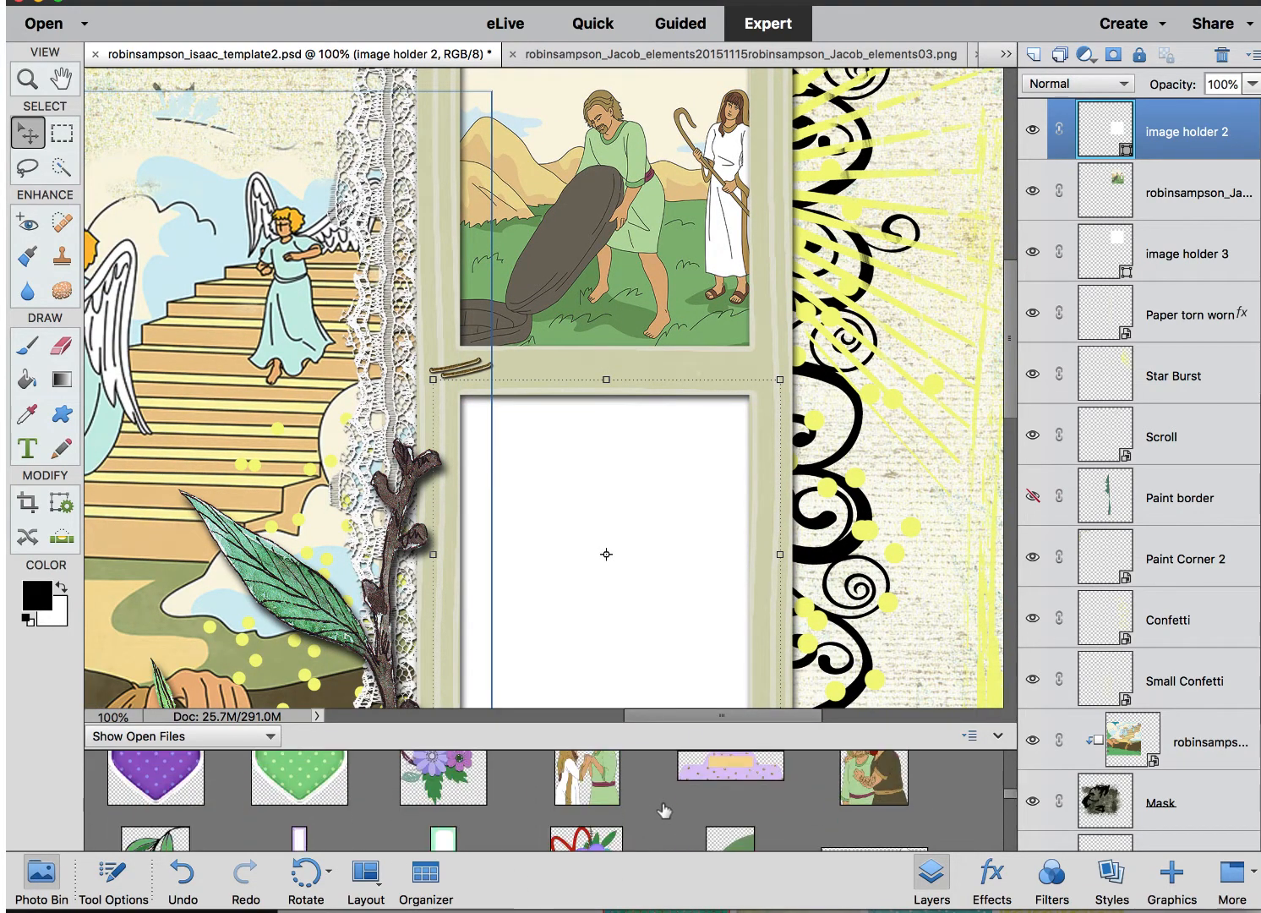
drag(584, 782, 630, 550)
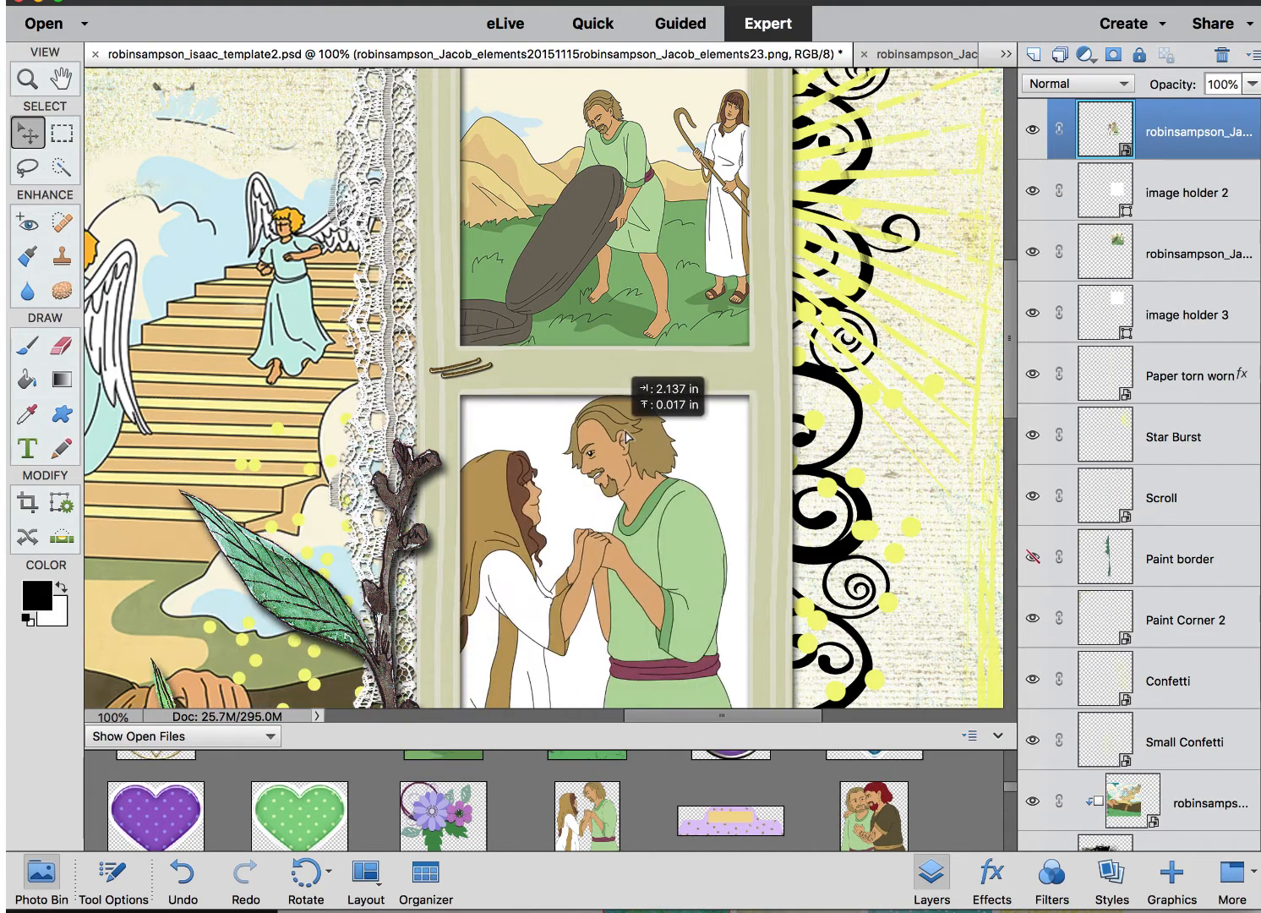
- Position the couple illustration inside the frame's middle opening so both figures fit between its sides
drag(626, 437, 625, 474)
scroll(870, 333, down, 2)
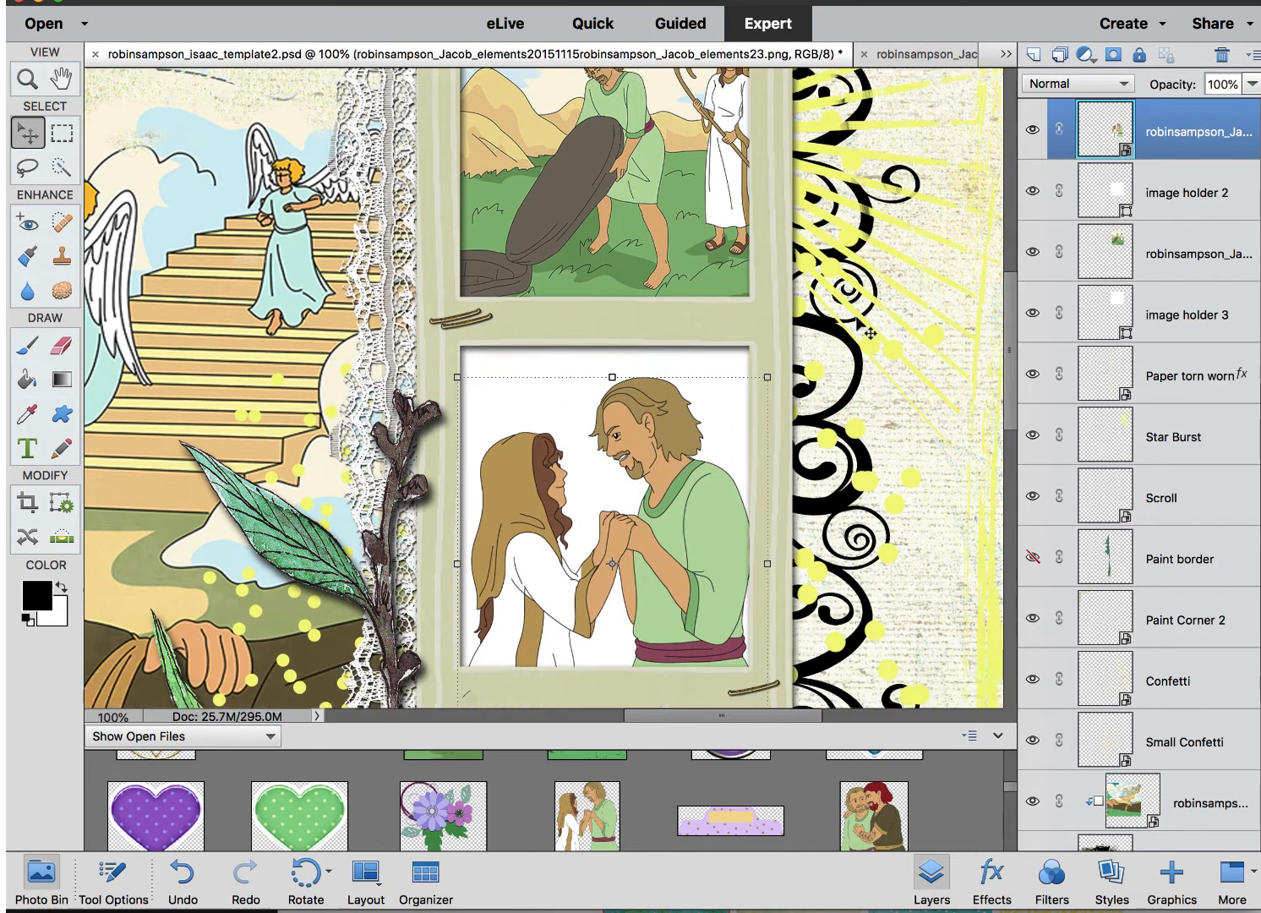
scroll(870, 333, down, 6)
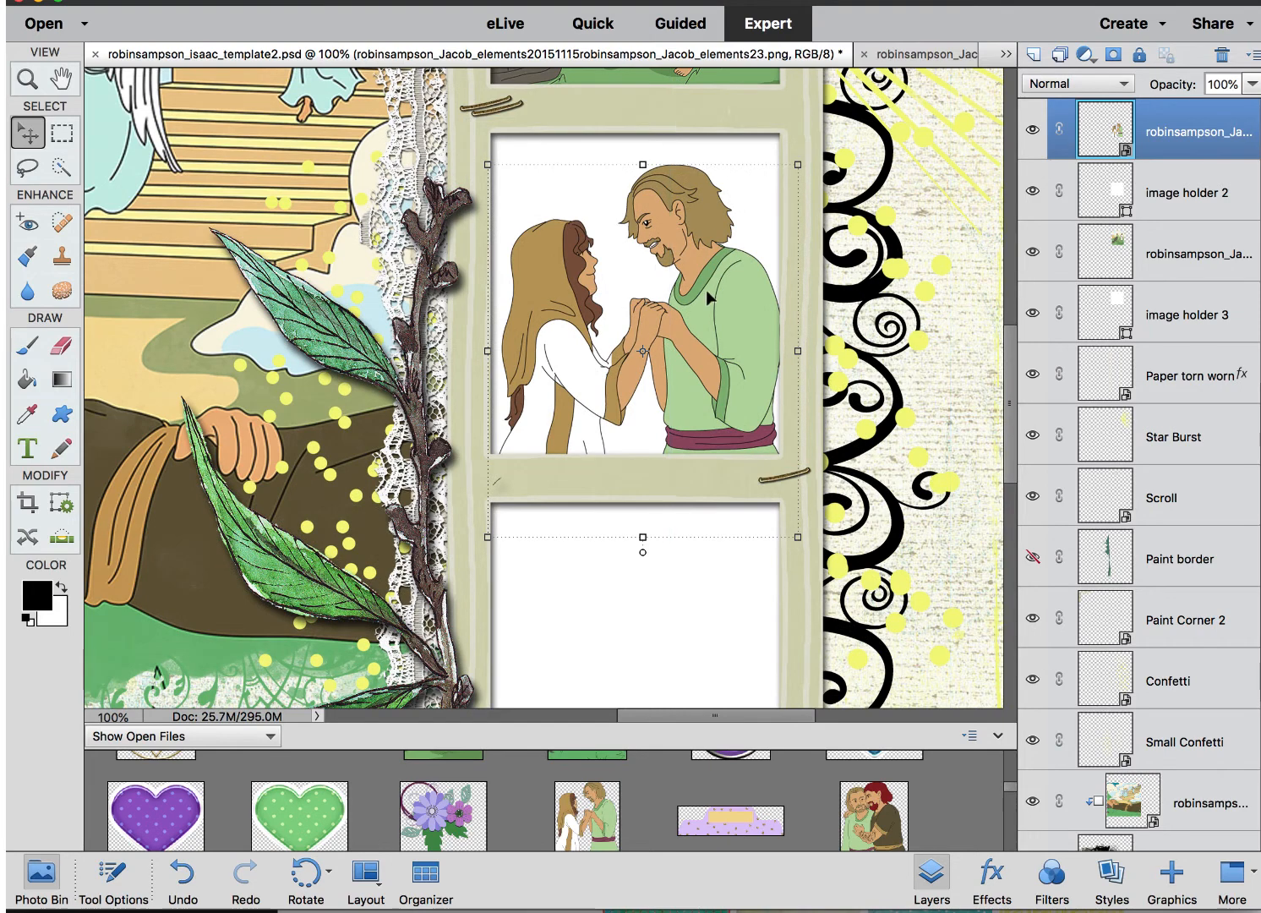
mouse_move(708, 292)
mouse_down()
mouse_move(713, 304)
mouse_move(709, 286)
mouse_up()
drag(709, 290, 710, 291)
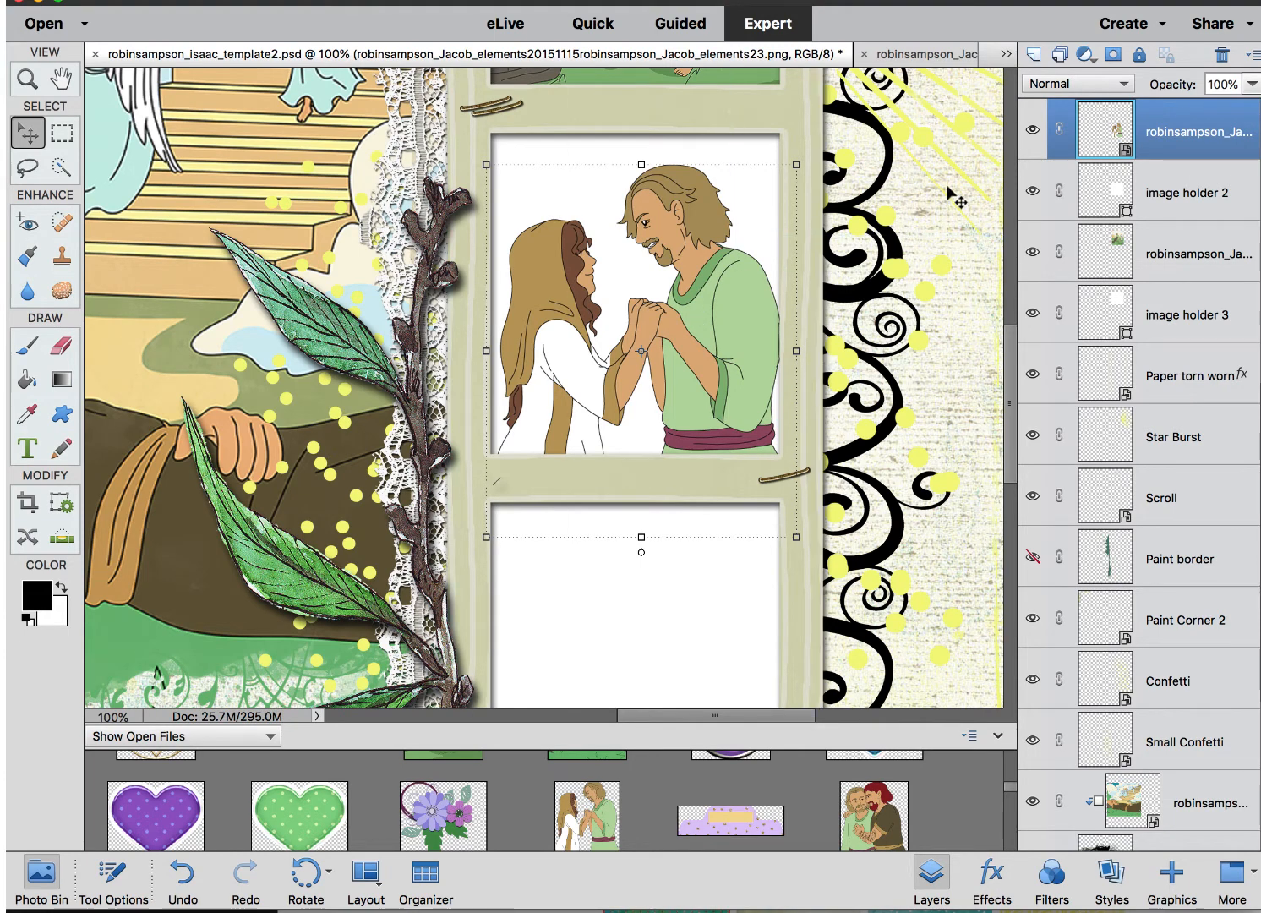
drag(729, 327, 723, 340)
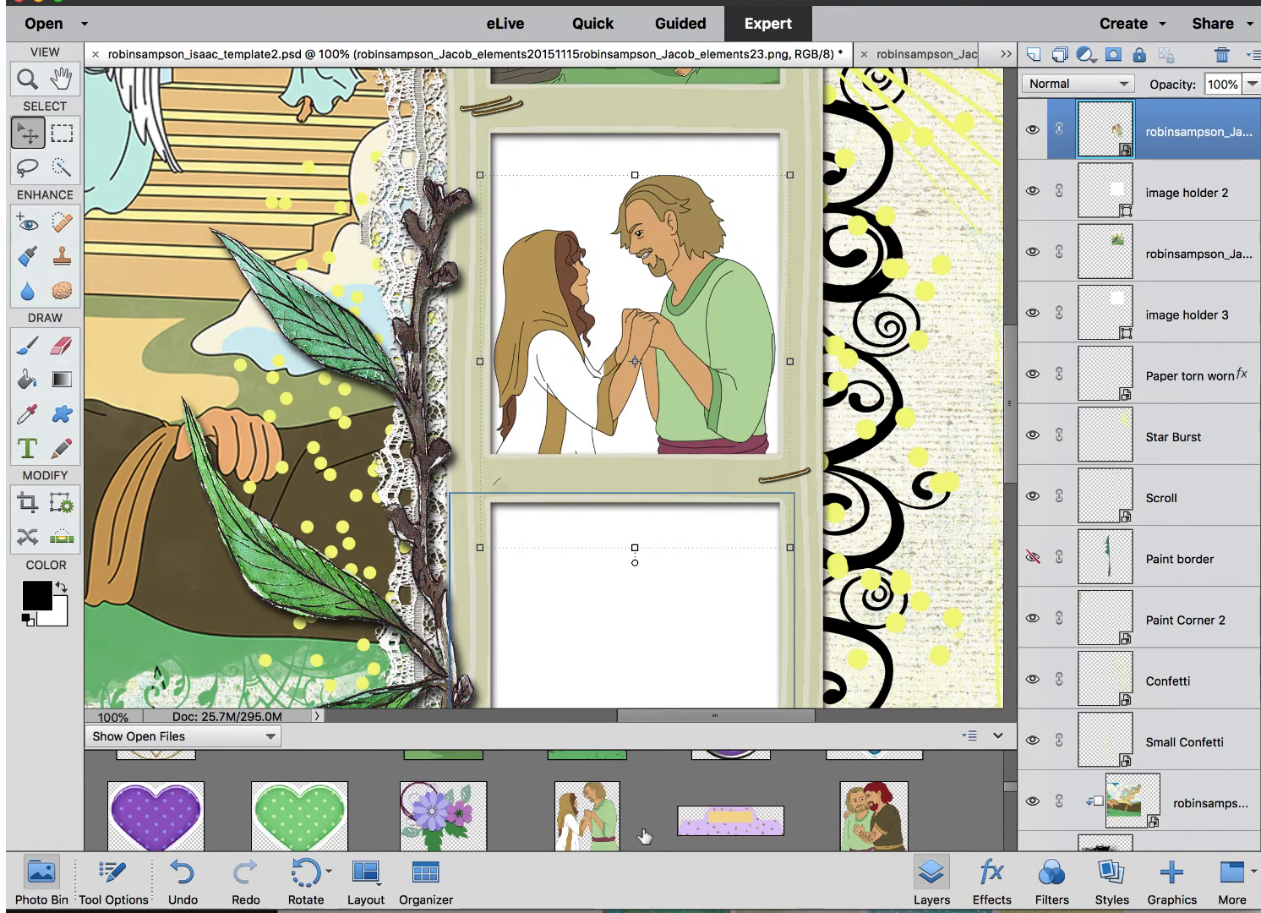
- Add the illustration of the two embracing men, Jacob_elements25.png, from the open files above the image holder 1 layer
scroll(643, 834, down, 1)
click(672, 643)
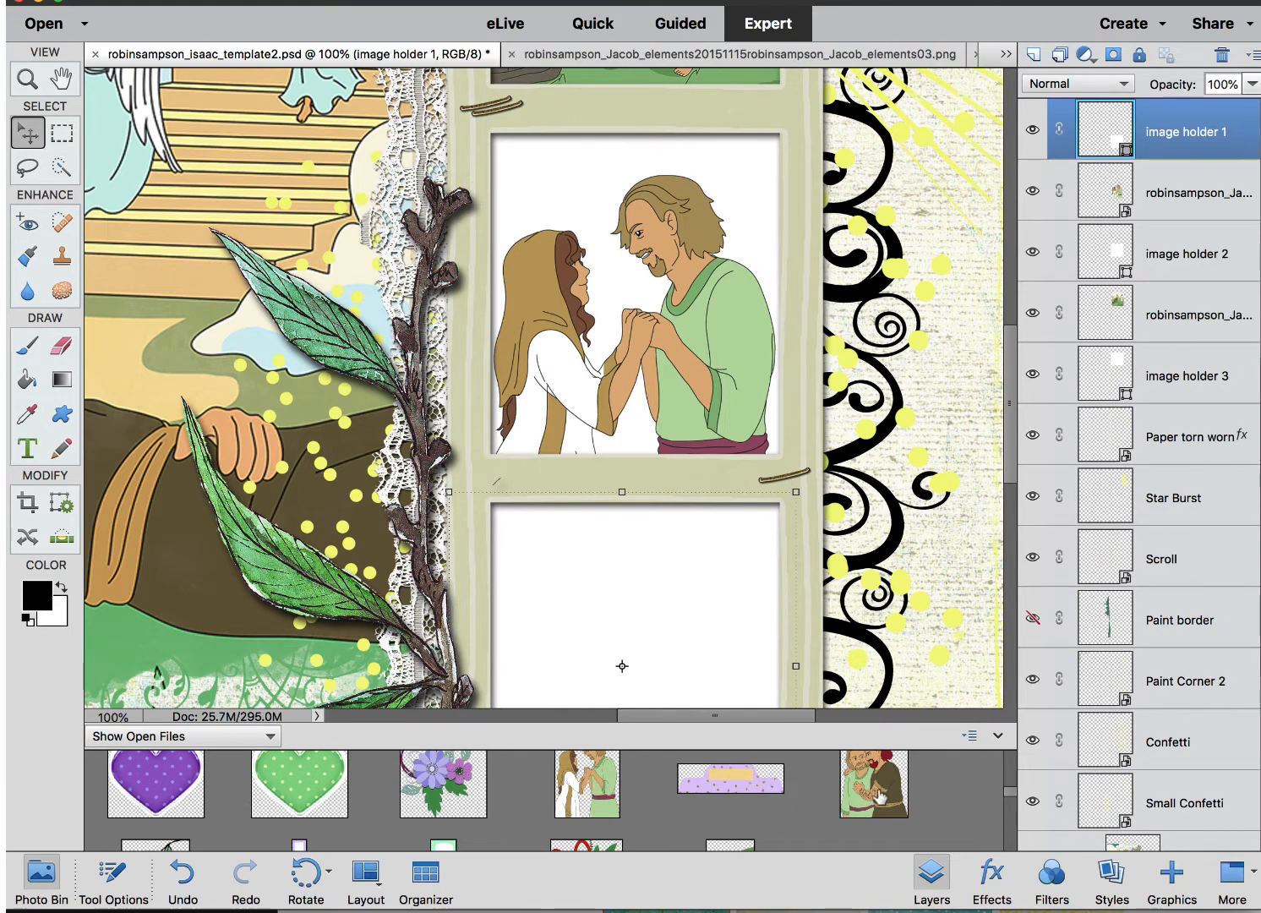
drag(878, 794, 676, 607)
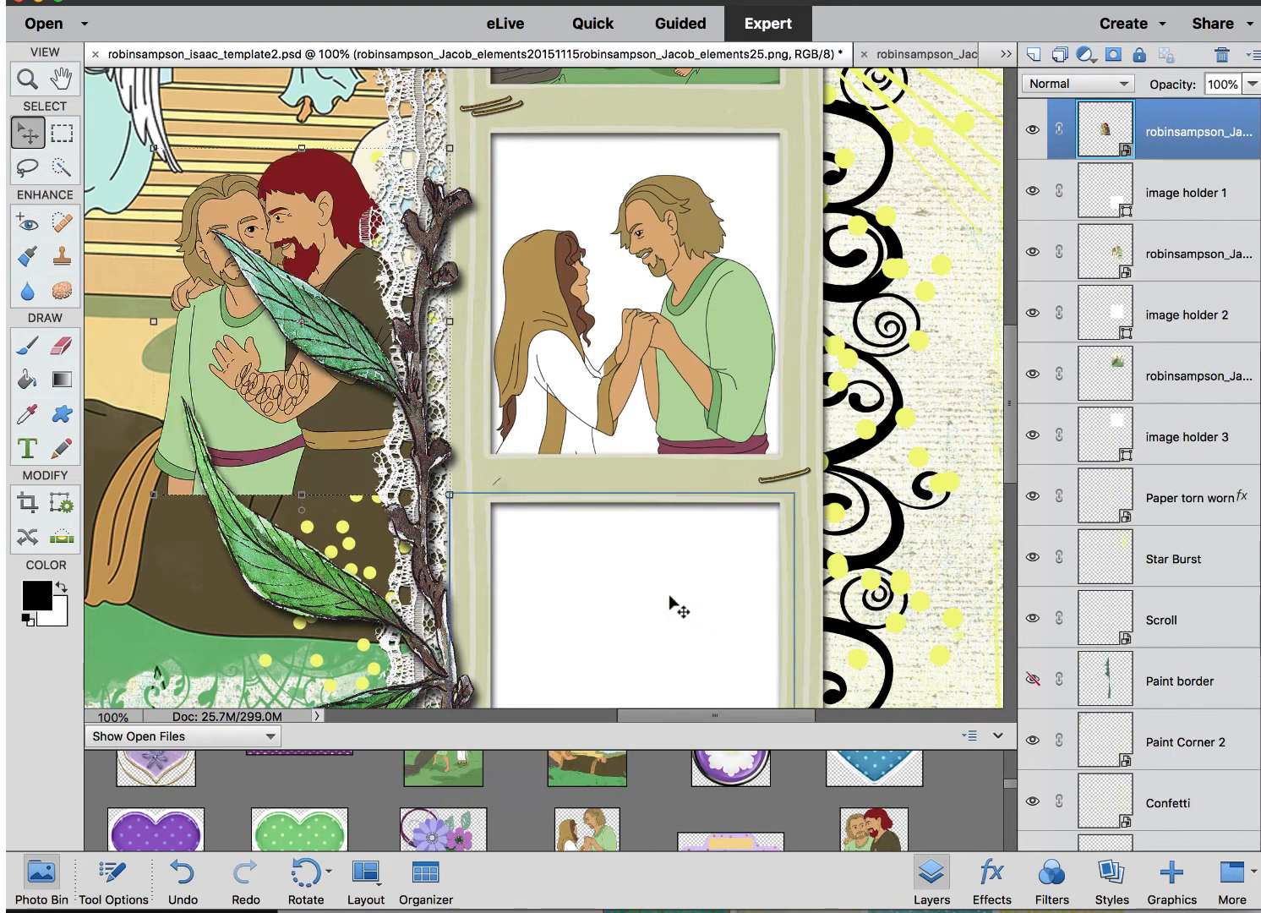
- Raise the couple illustration's layer above the Tripple frame layer and shift the picture slightly up in the middle opening
click(1187, 254)
drag(1187, 254, 1173, 132)
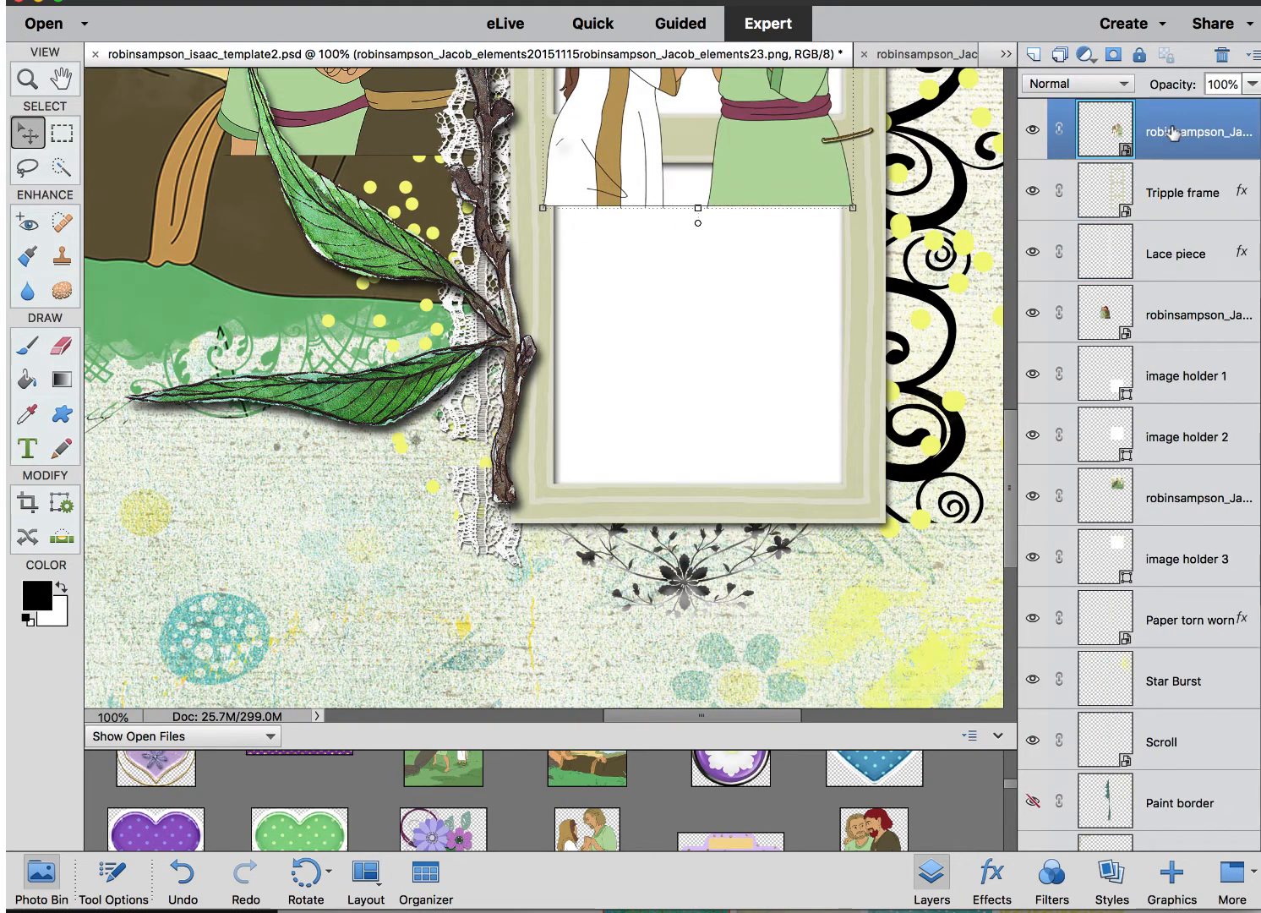
scroll(787, 233, up, 5)
scroll(788, 234, right, 2)
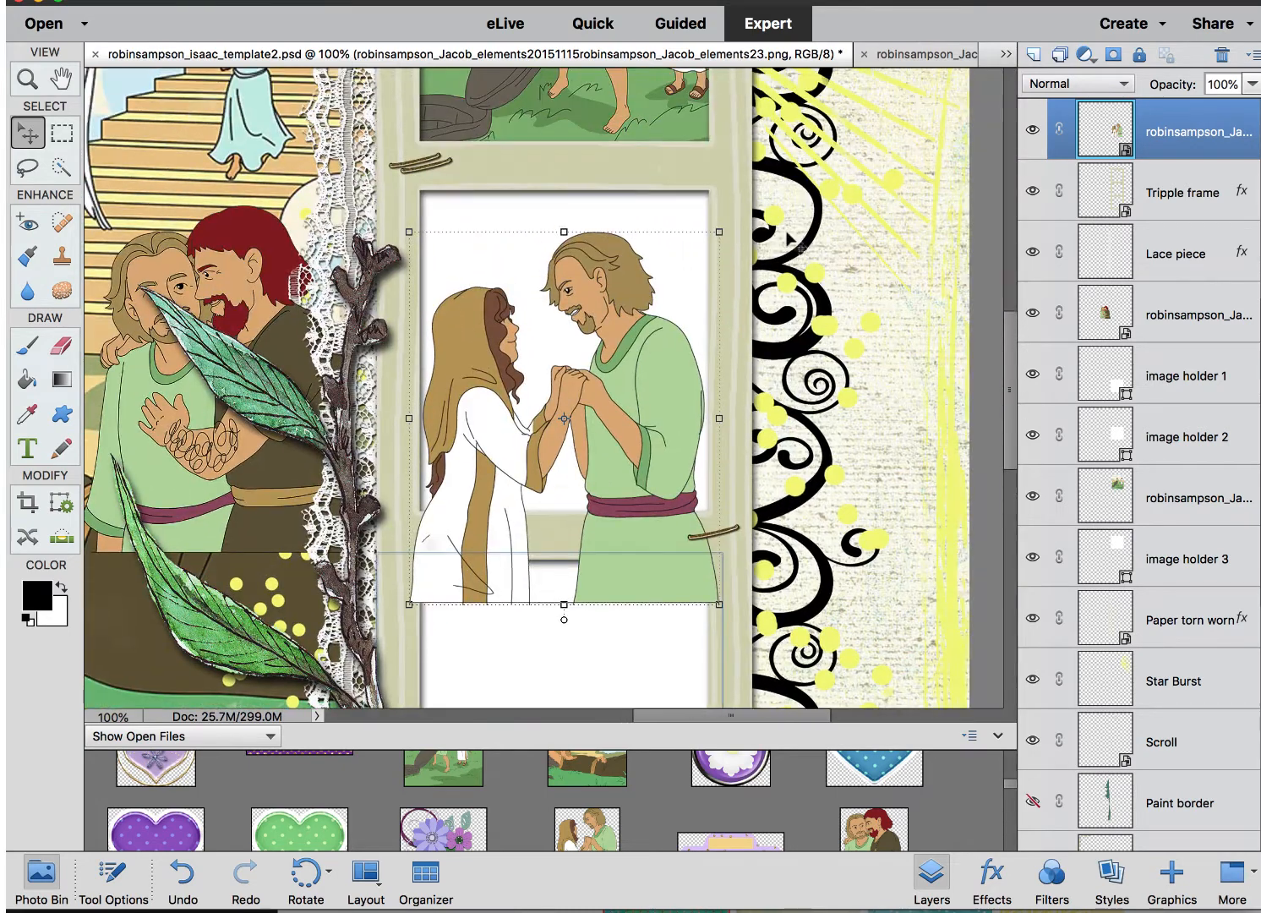
drag(614, 340, 615, 317)
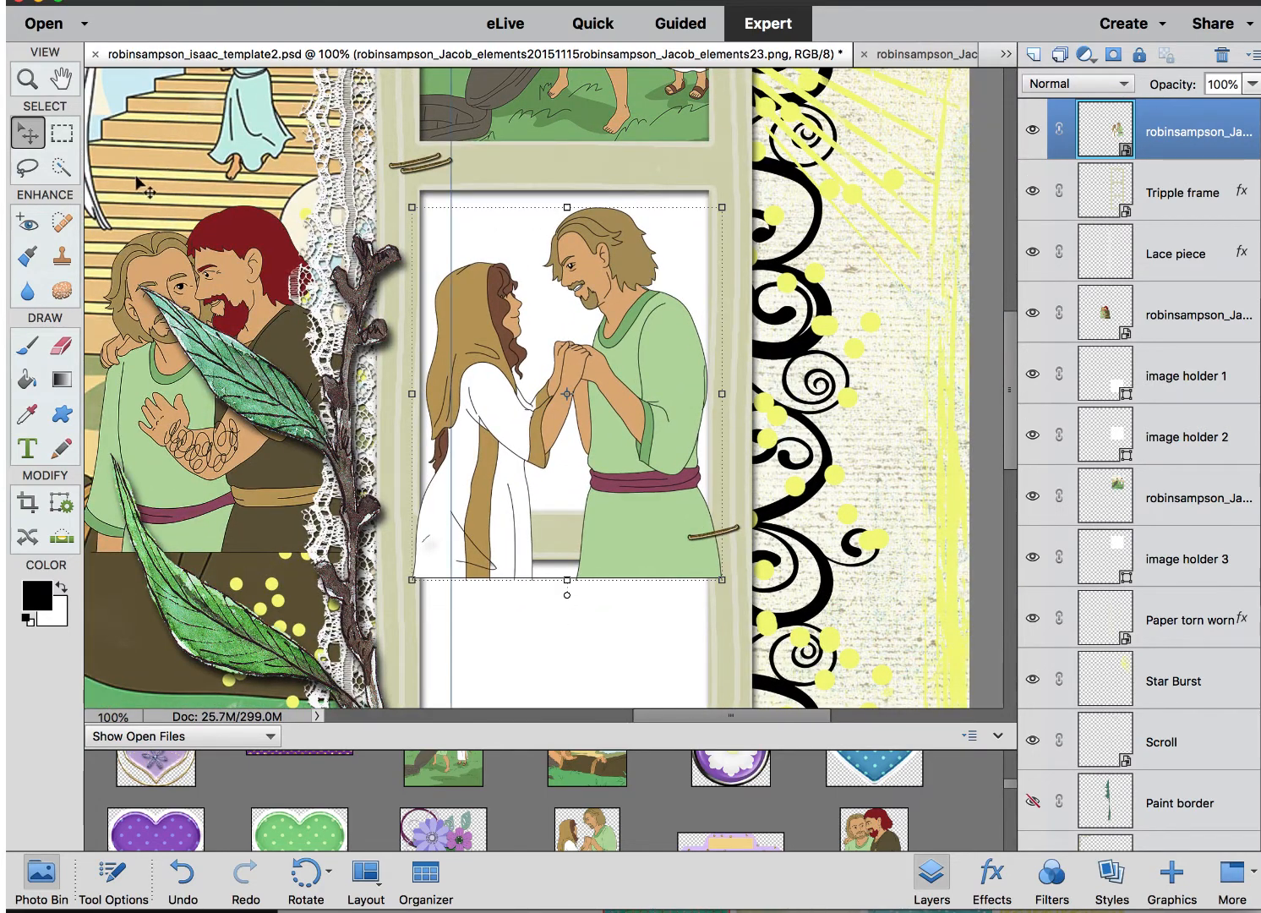
- Simplify the couple illustration's layer, then delete its overhang below the middle opening using a rectangular marquee and clear the selection
right_click(1190, 133)
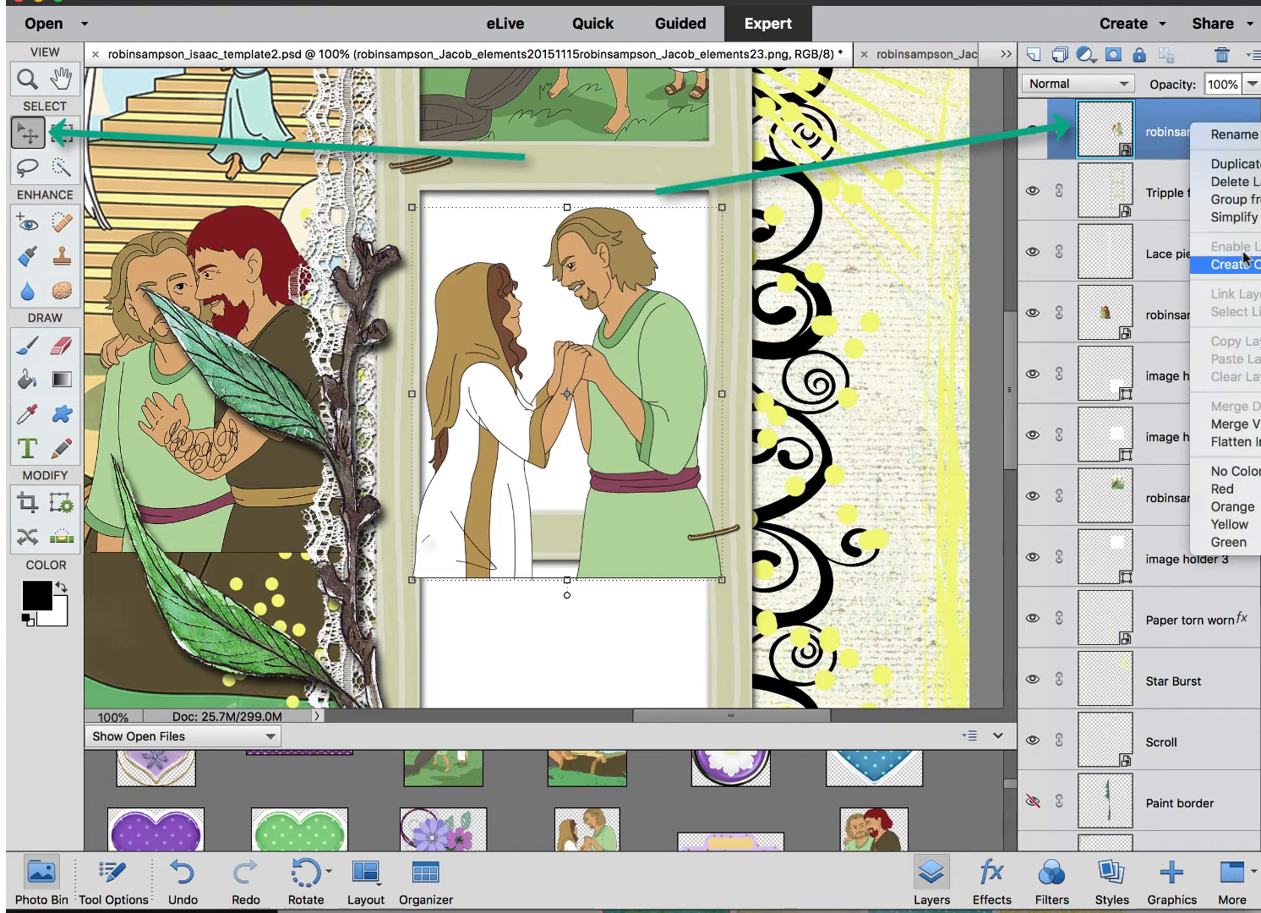
click(1234, 218)
click(62, 132)
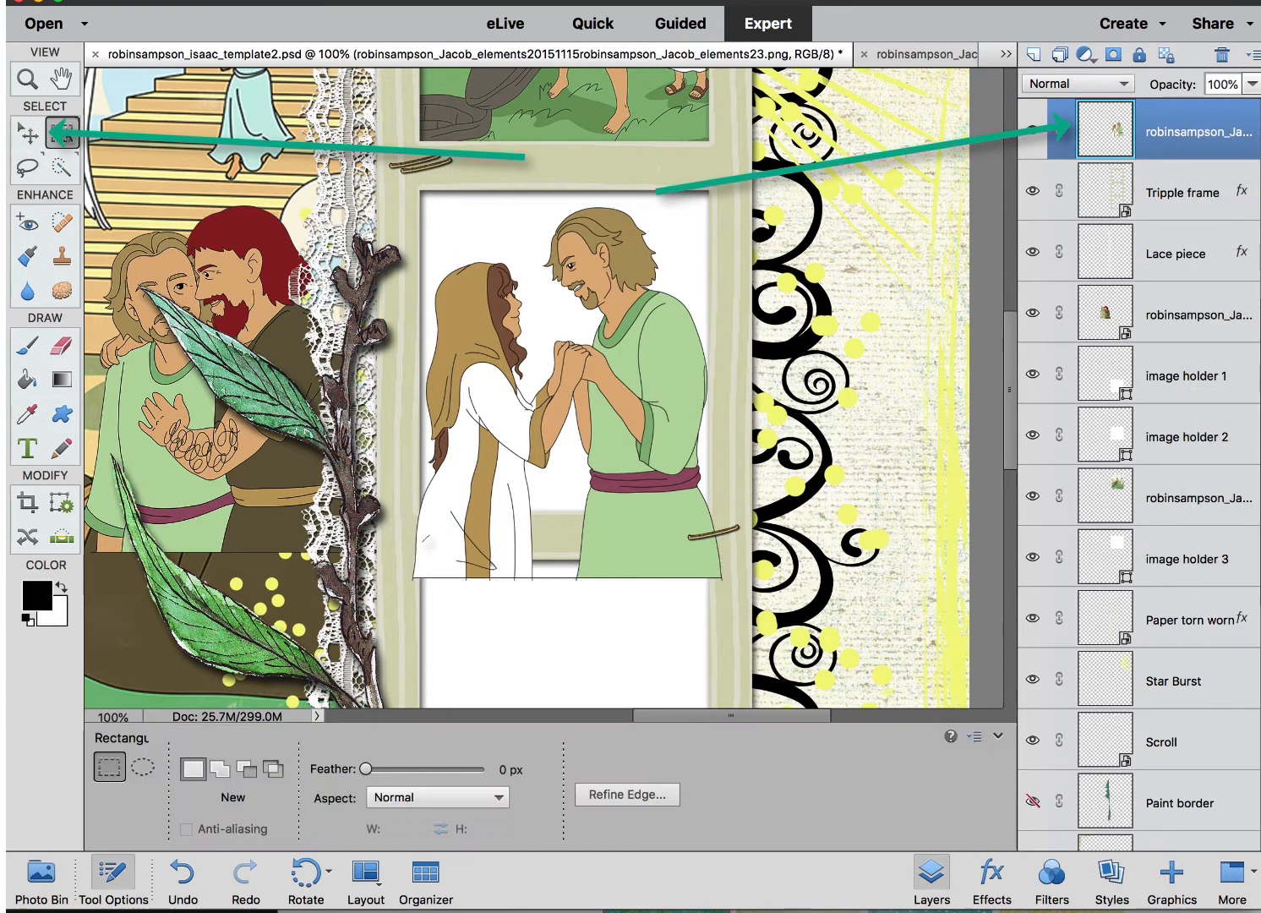
drag(368, 534, 847, 636)
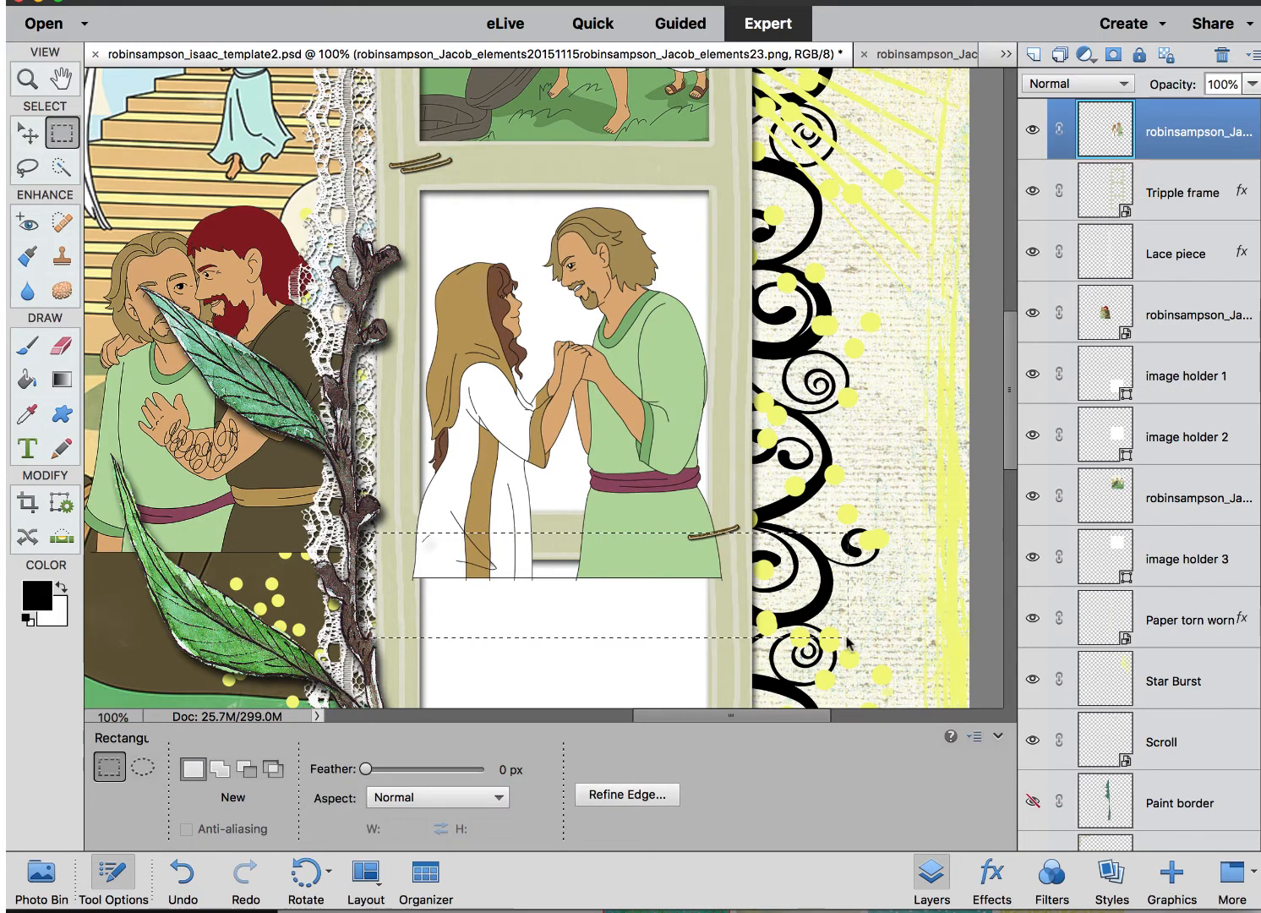
key(Delete)
key(ctrl+d)
- Reorder the layers so the couple illustration lies beneath Tripple frame and the embracing men illustration lies above Staple double
click(60, 78)
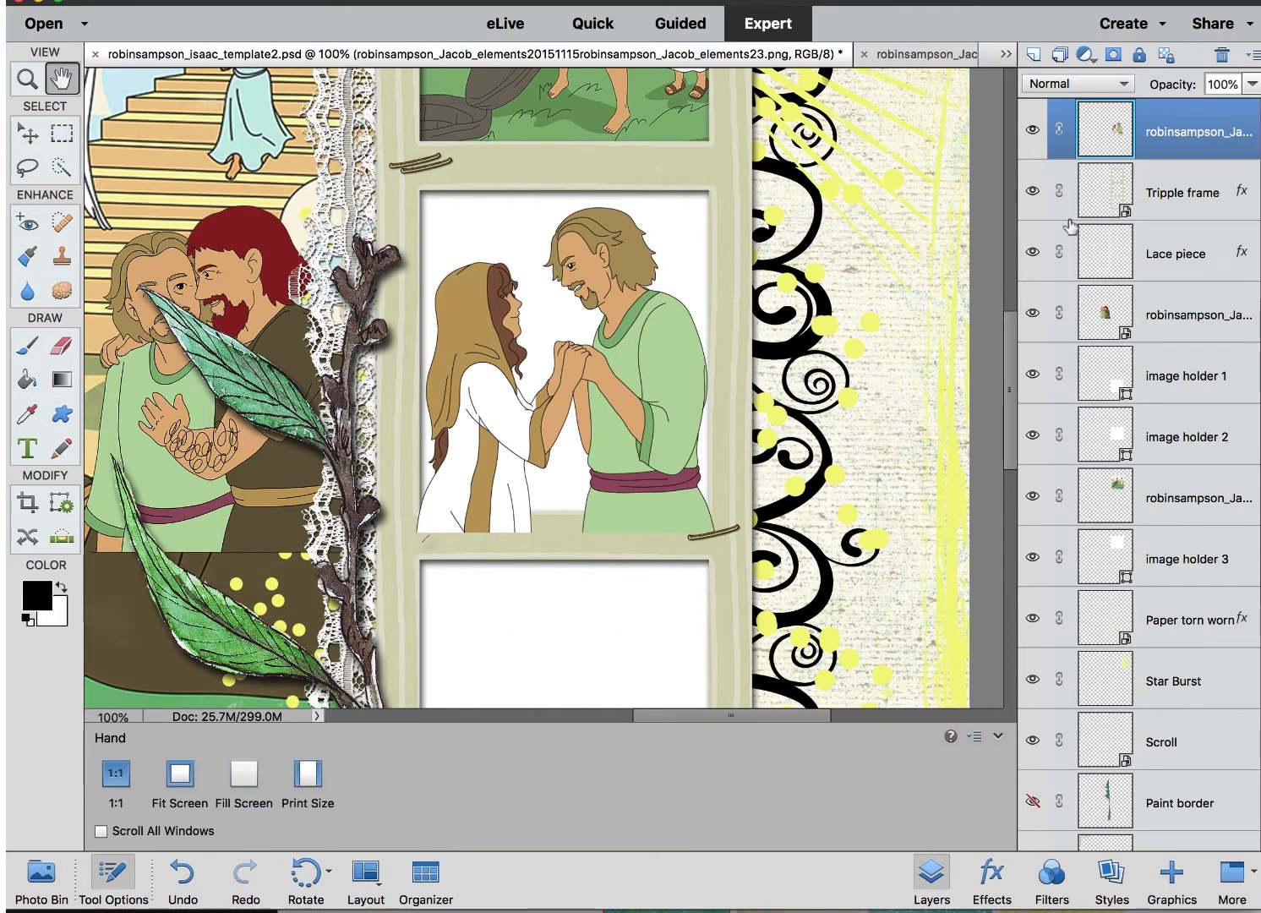
drag(1198, 119, 1194, 201)
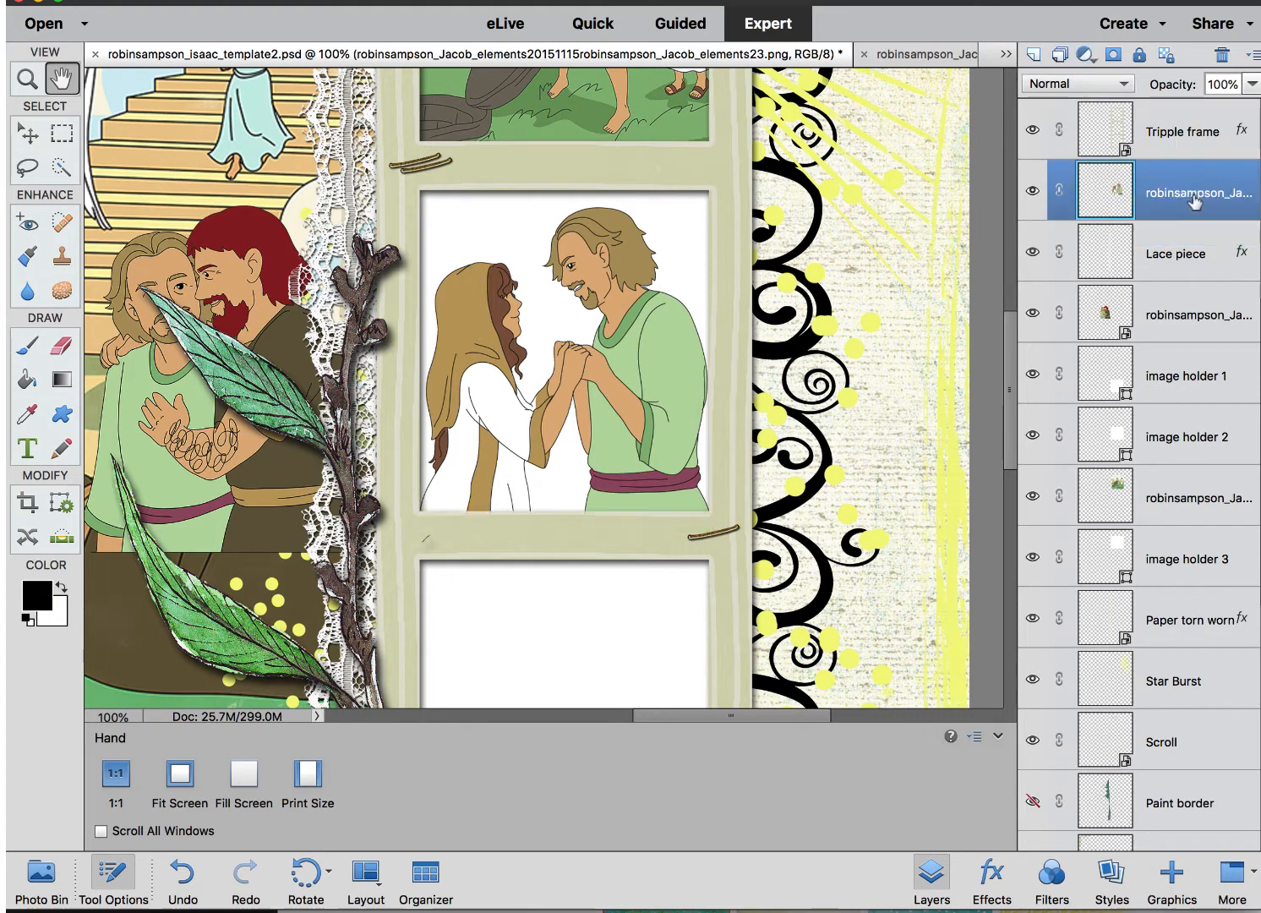
drag(1182, 320, 1196, 95)
- Move the embracing men illustration from the sleeping Jacob scene into the frame's bottom opening
scroll(513, 318, down, 5)
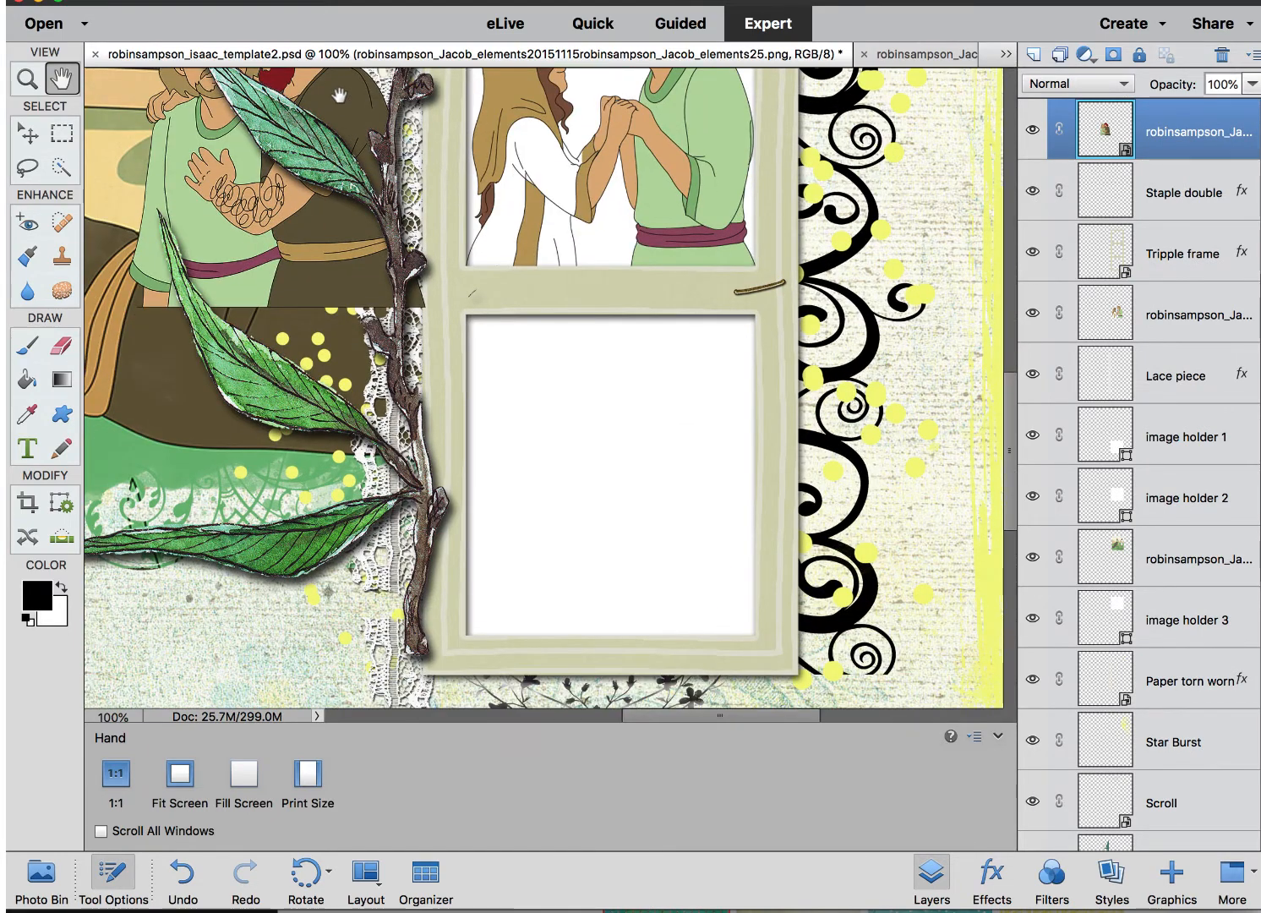
drag(339, 96, 714, 488)
click(26, 133)
scroll(714, 487, down, 5)
scroll(714, 487, left, 1)
scroll(714, 487, right, 3)
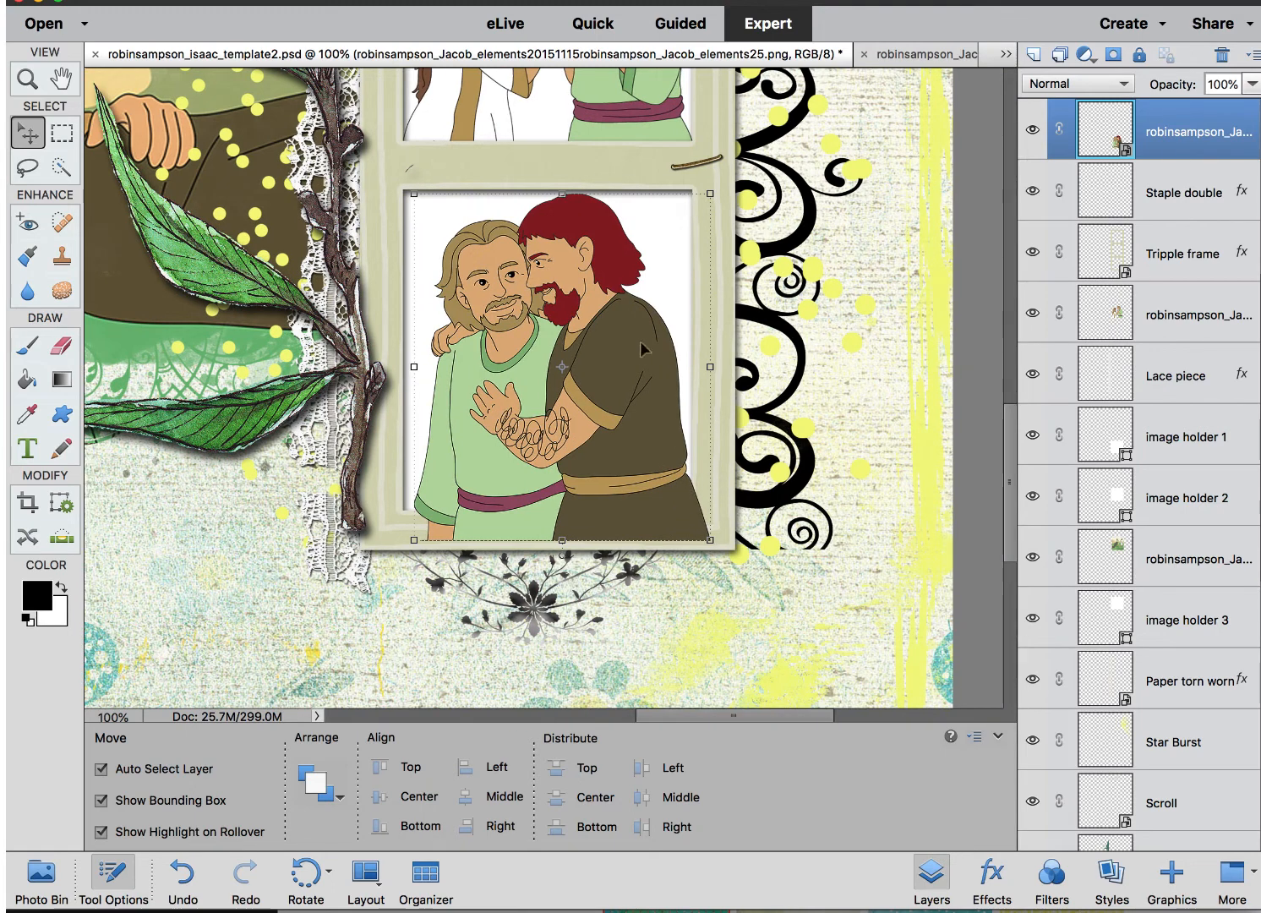
- Scale the embracing men illustration to 81.43% width and 91.21% height, centre it in the bottom opening and apply the transformation
drag(710, 193, 654, 222)
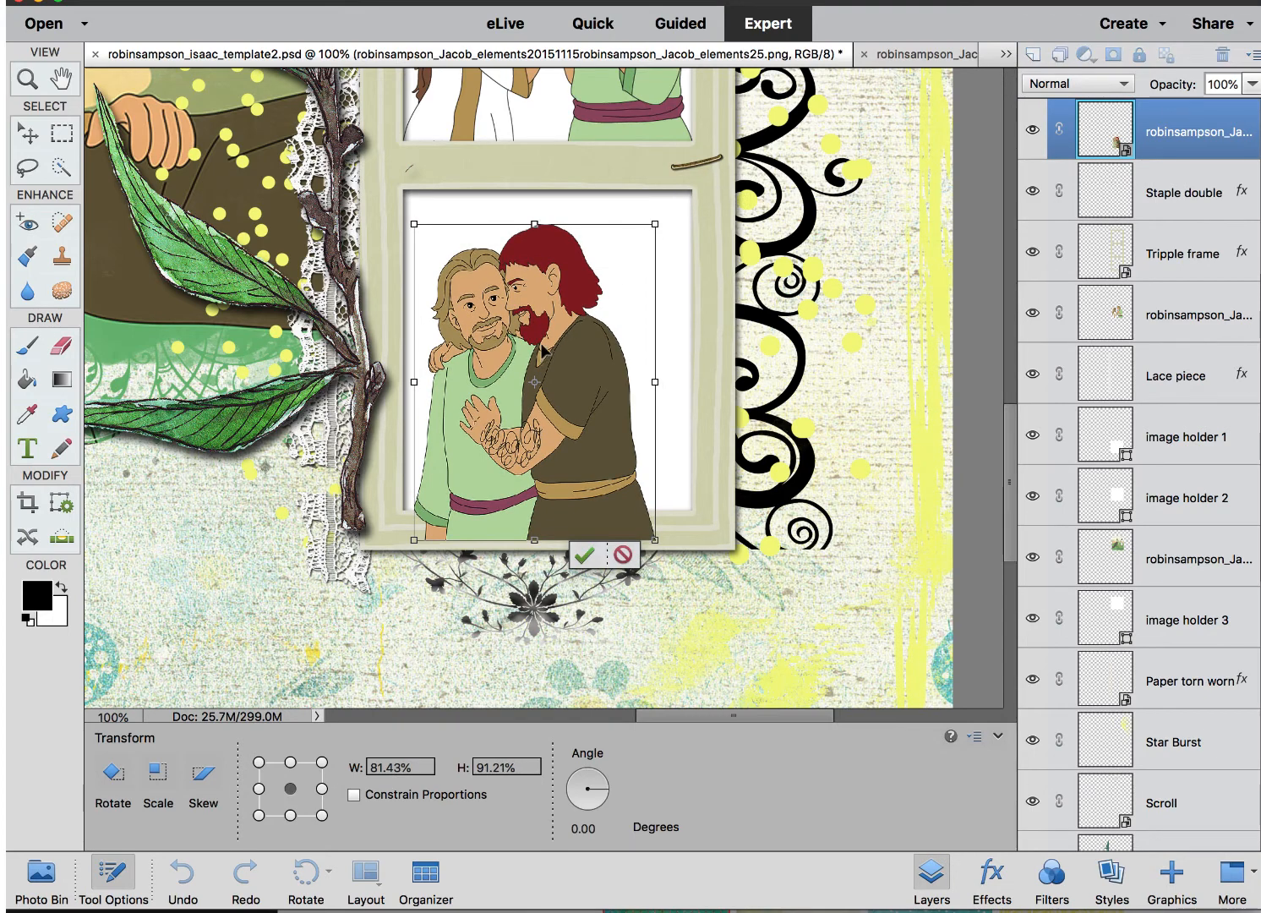
drag(543, 358, 564, 332)
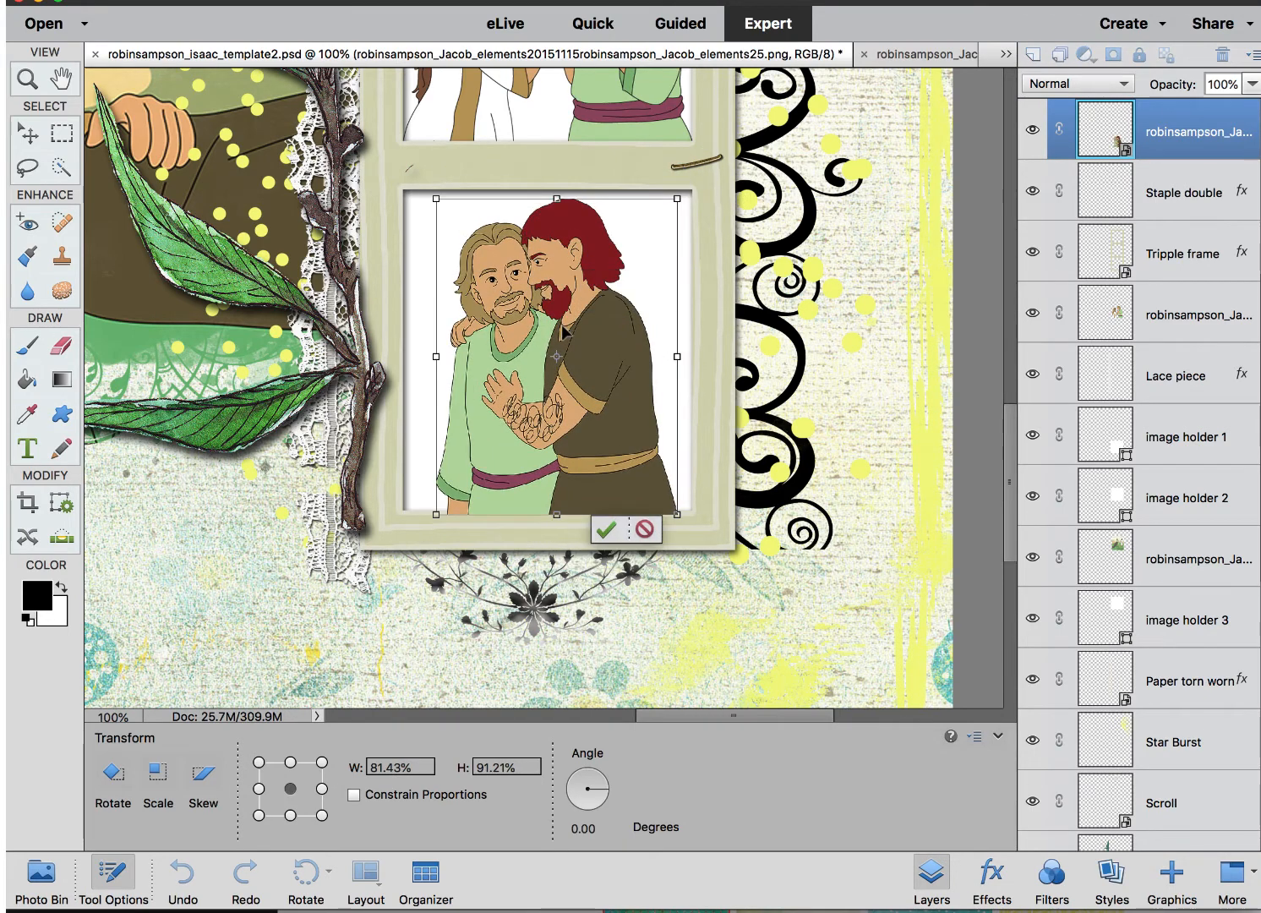
click(584, 554)
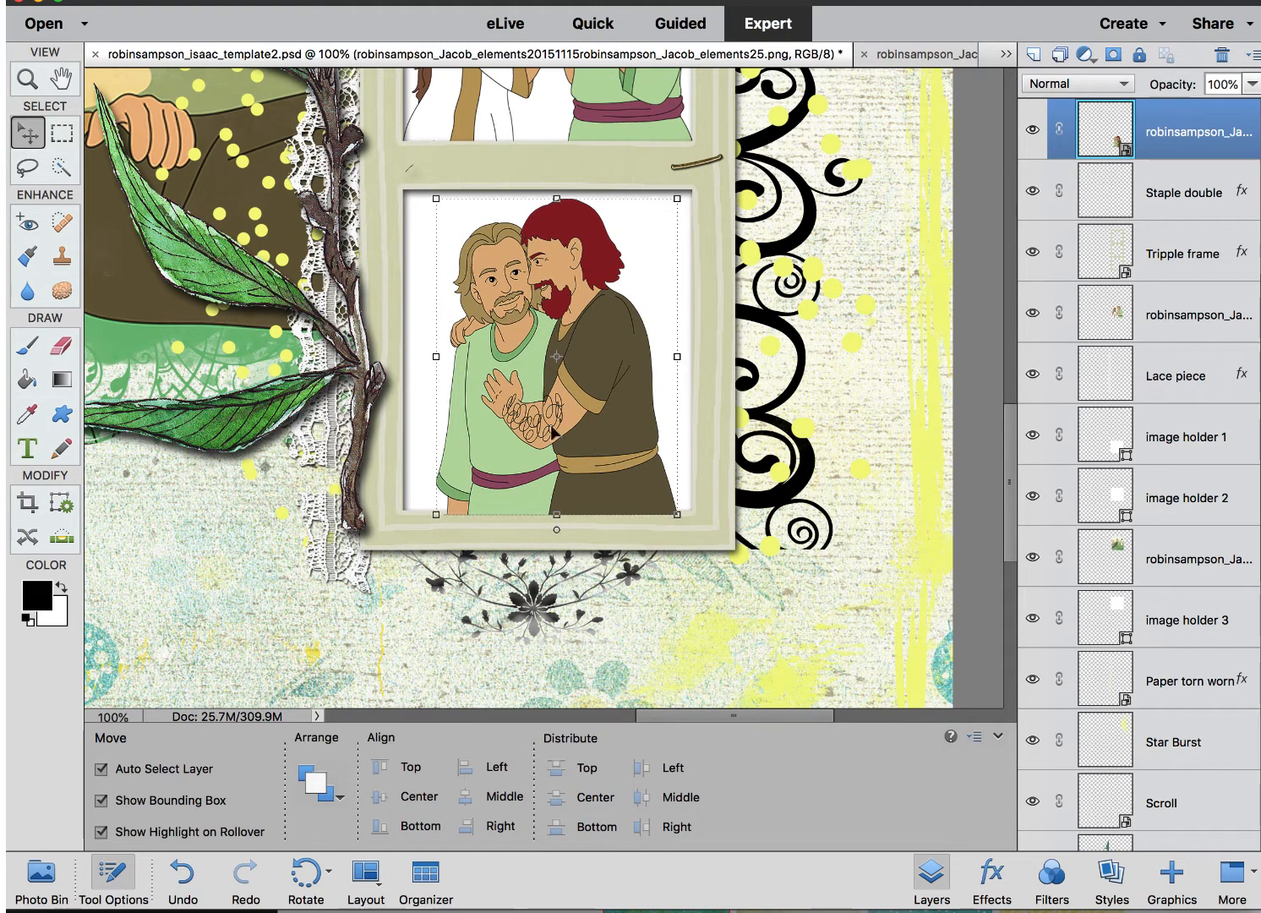
- Shift the leafy twig beside the frame slightly down and to the left, and hide its Leaves layer
key(super+minus)
key(super+minus)
key(super+minus)
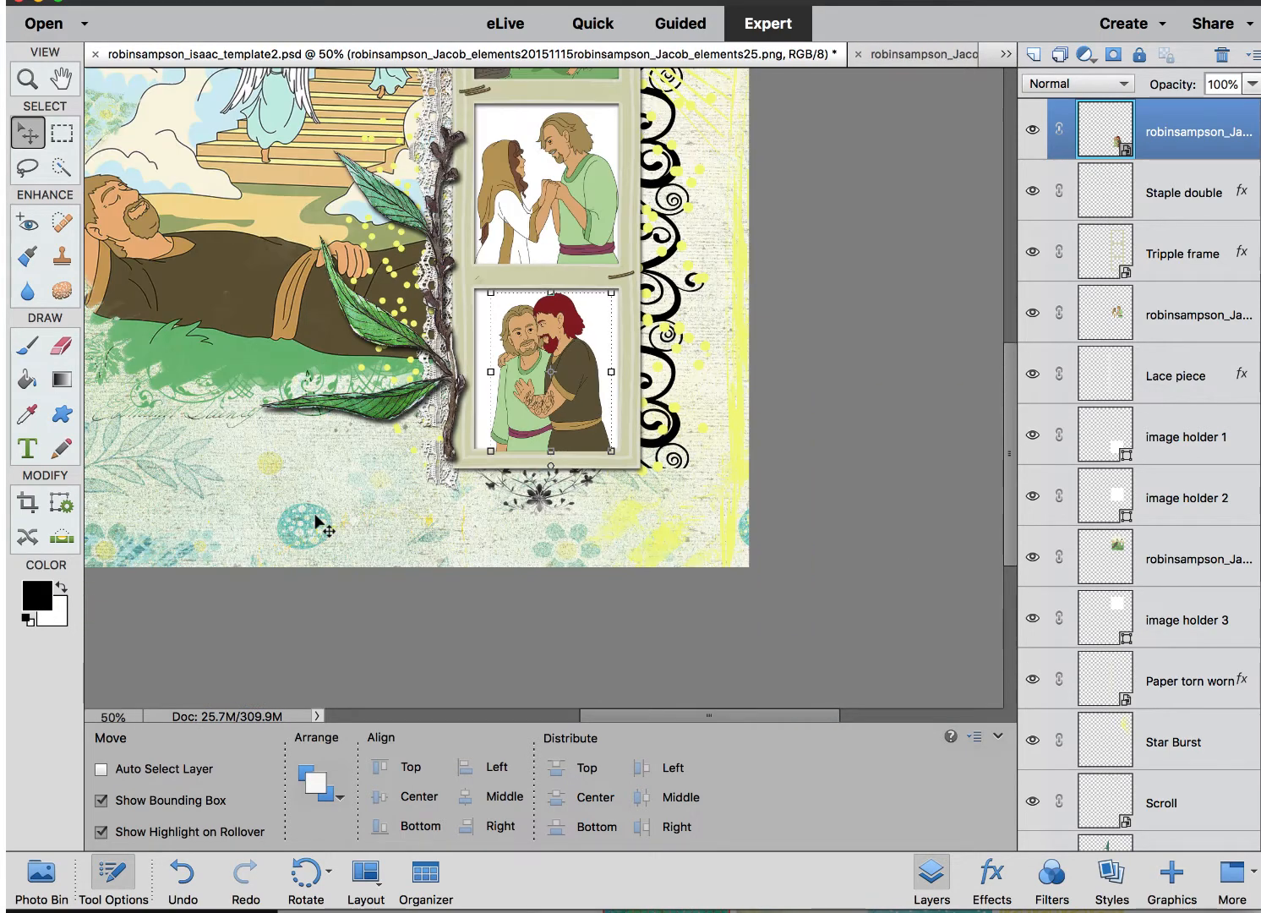
click(510, 169)
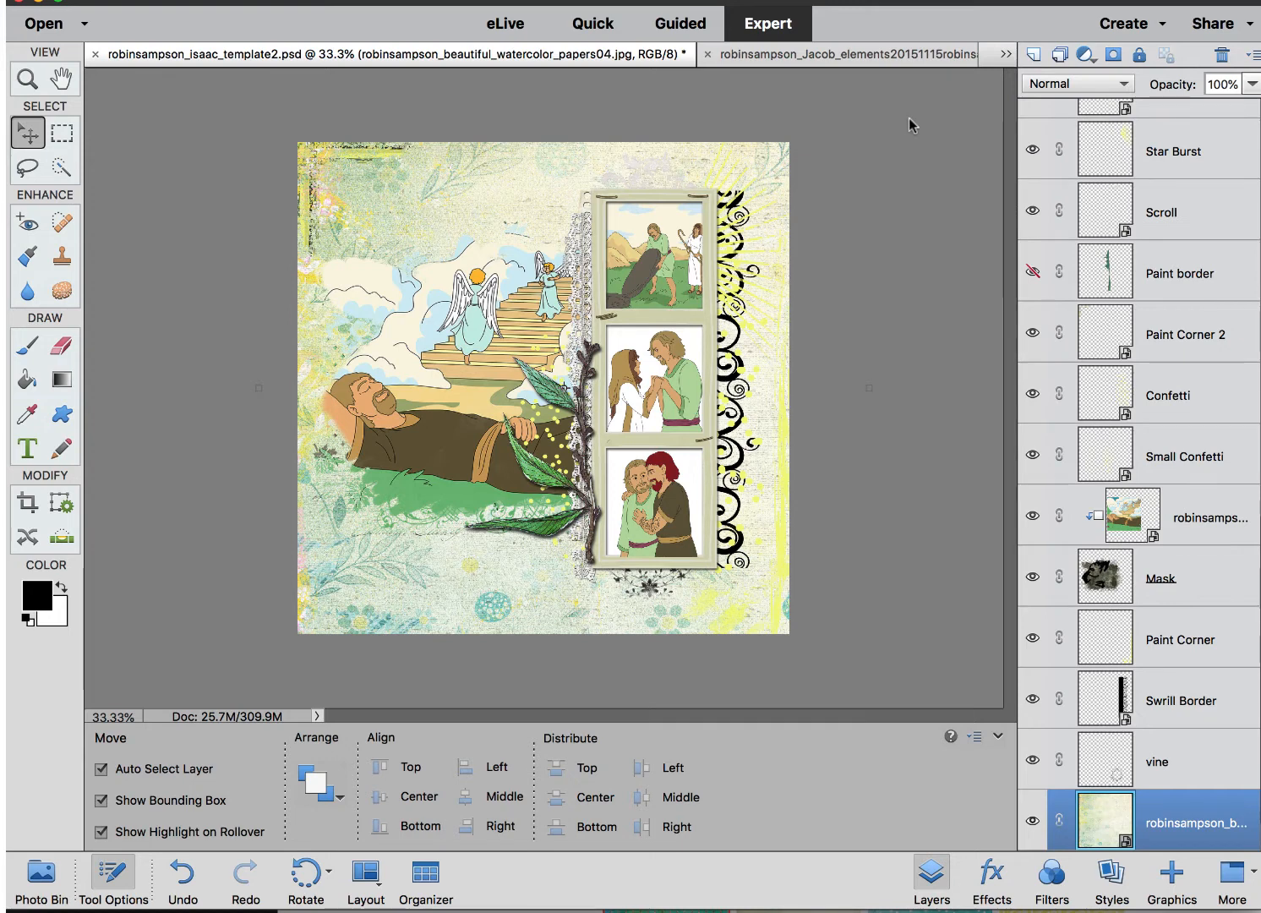
click(557, 394)
drag(557, 395, 551, 421)
click(42, 873)
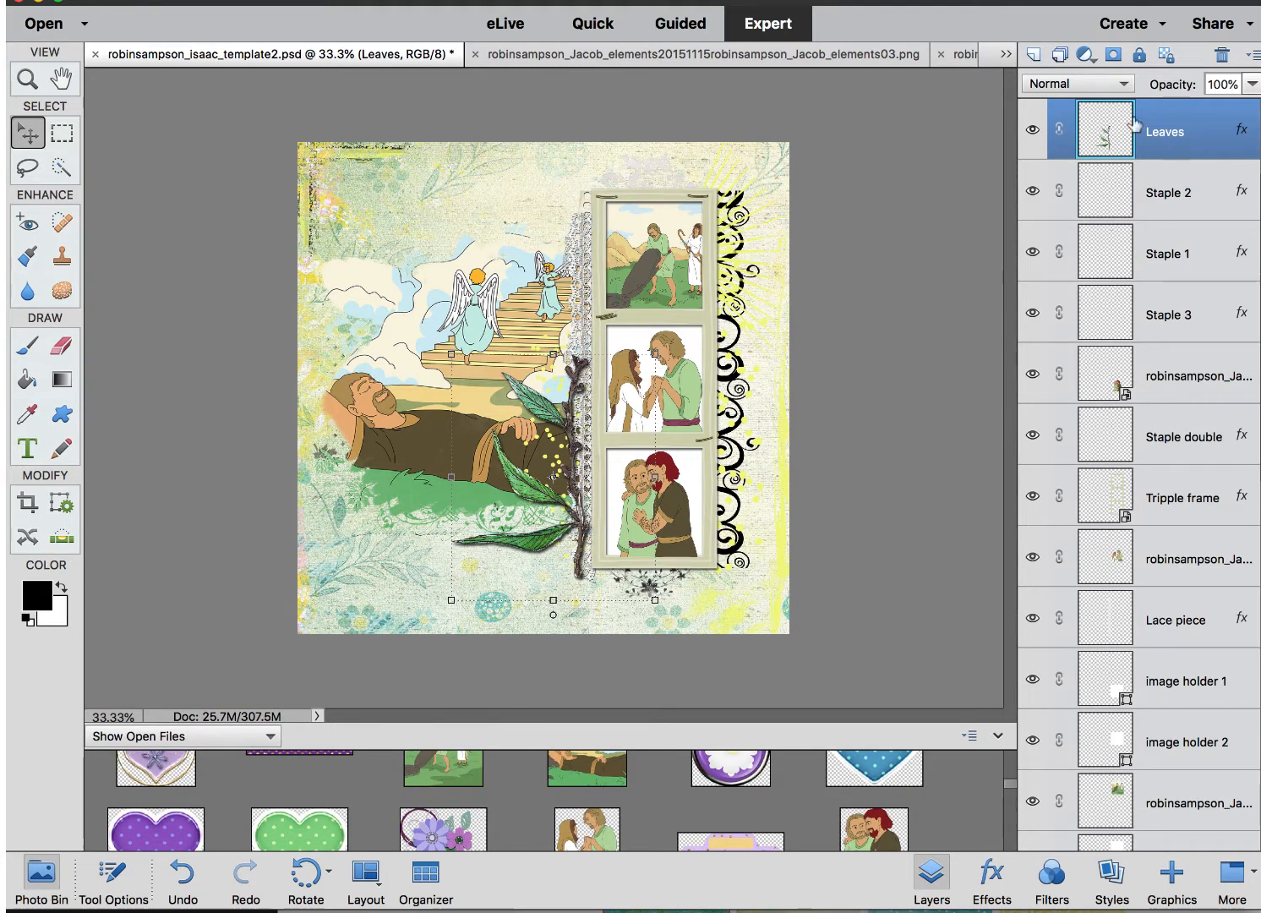
click(1032, 129)
click(437, 834)
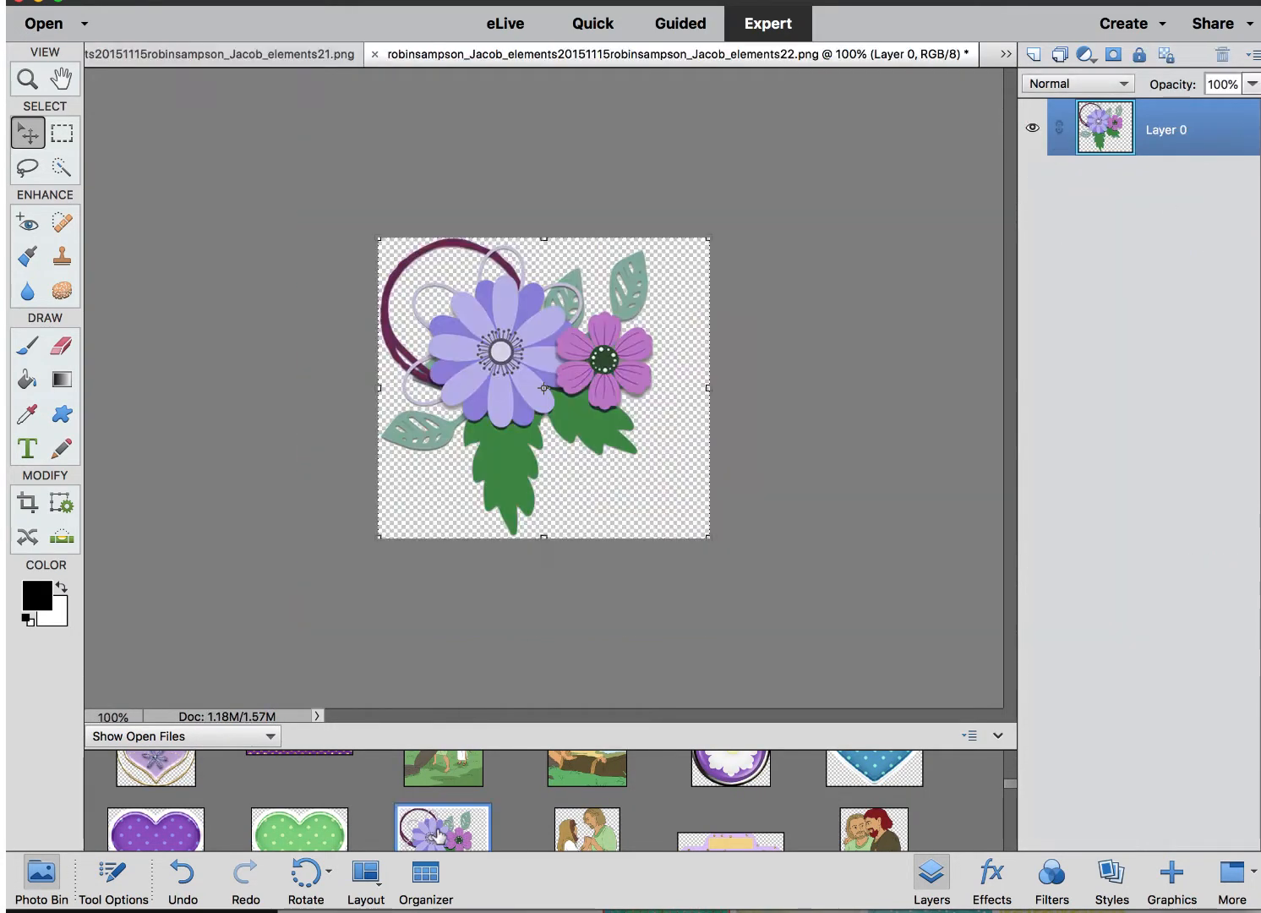
scroll(178, 778, up, 3)
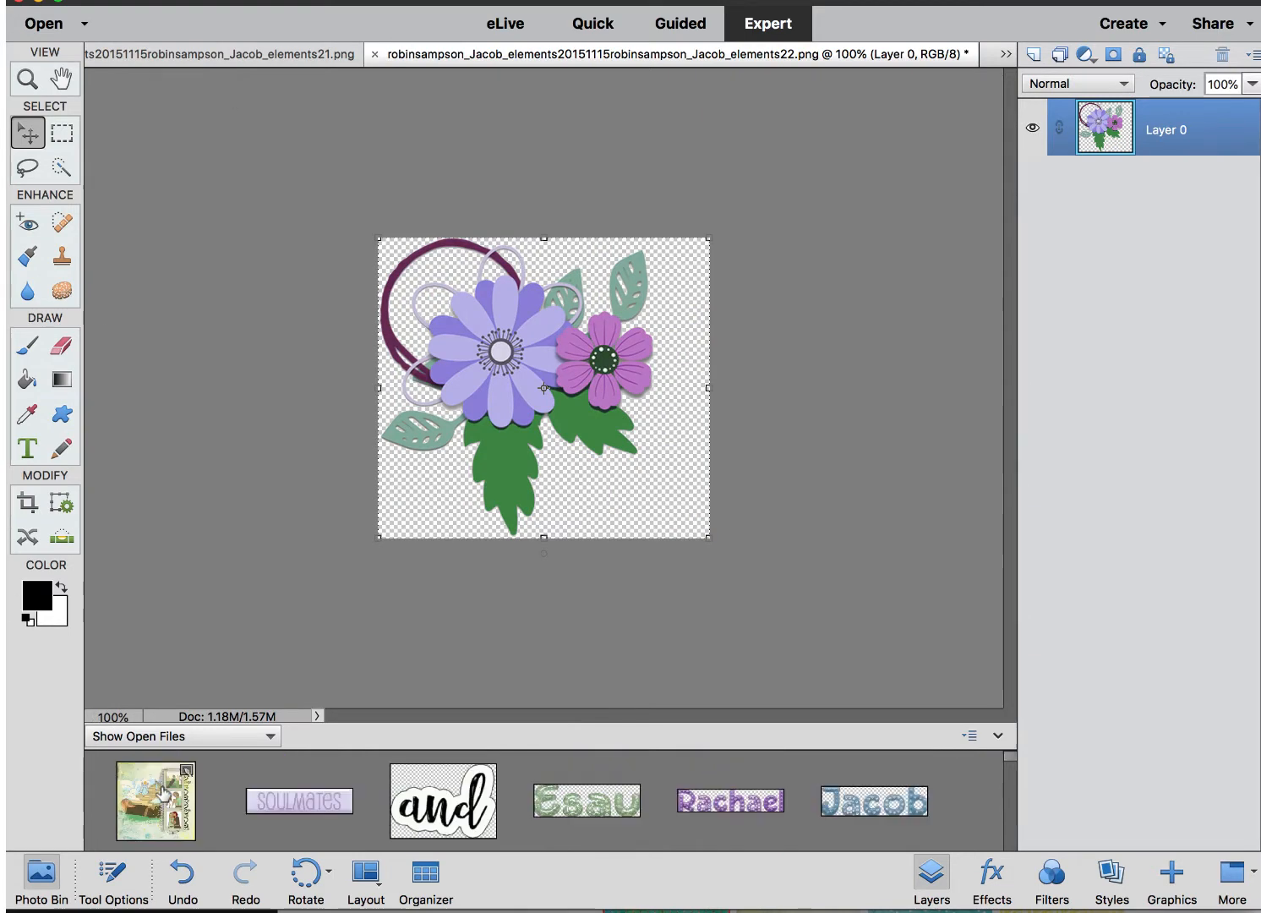
click(157, 792)
- Add the purple flower cluster Jacob_elements22.png over the frame's left edge and bring its layer to the front of the stack
scroll(372, 798, down, 5)
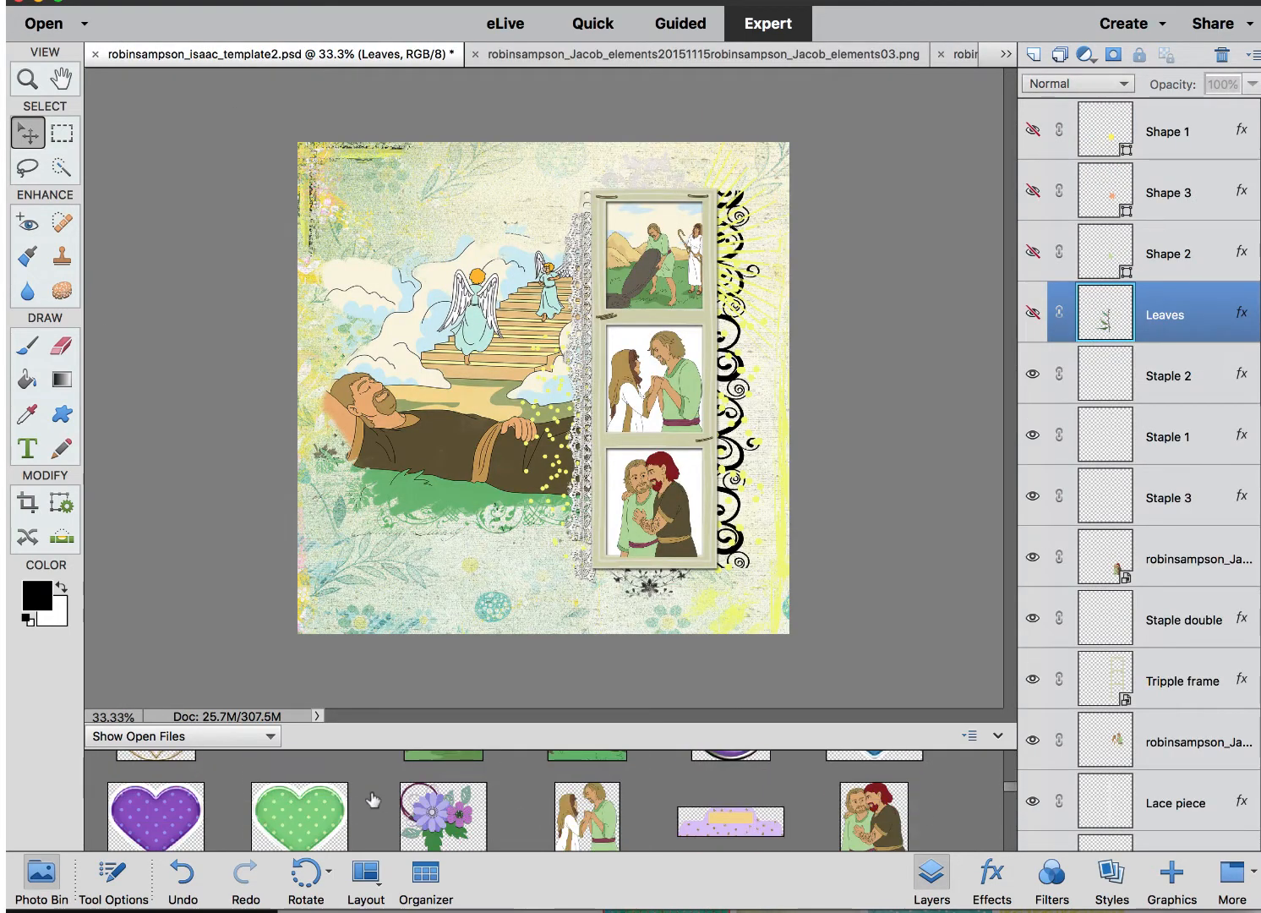
scroll(371, 798, up, 1)
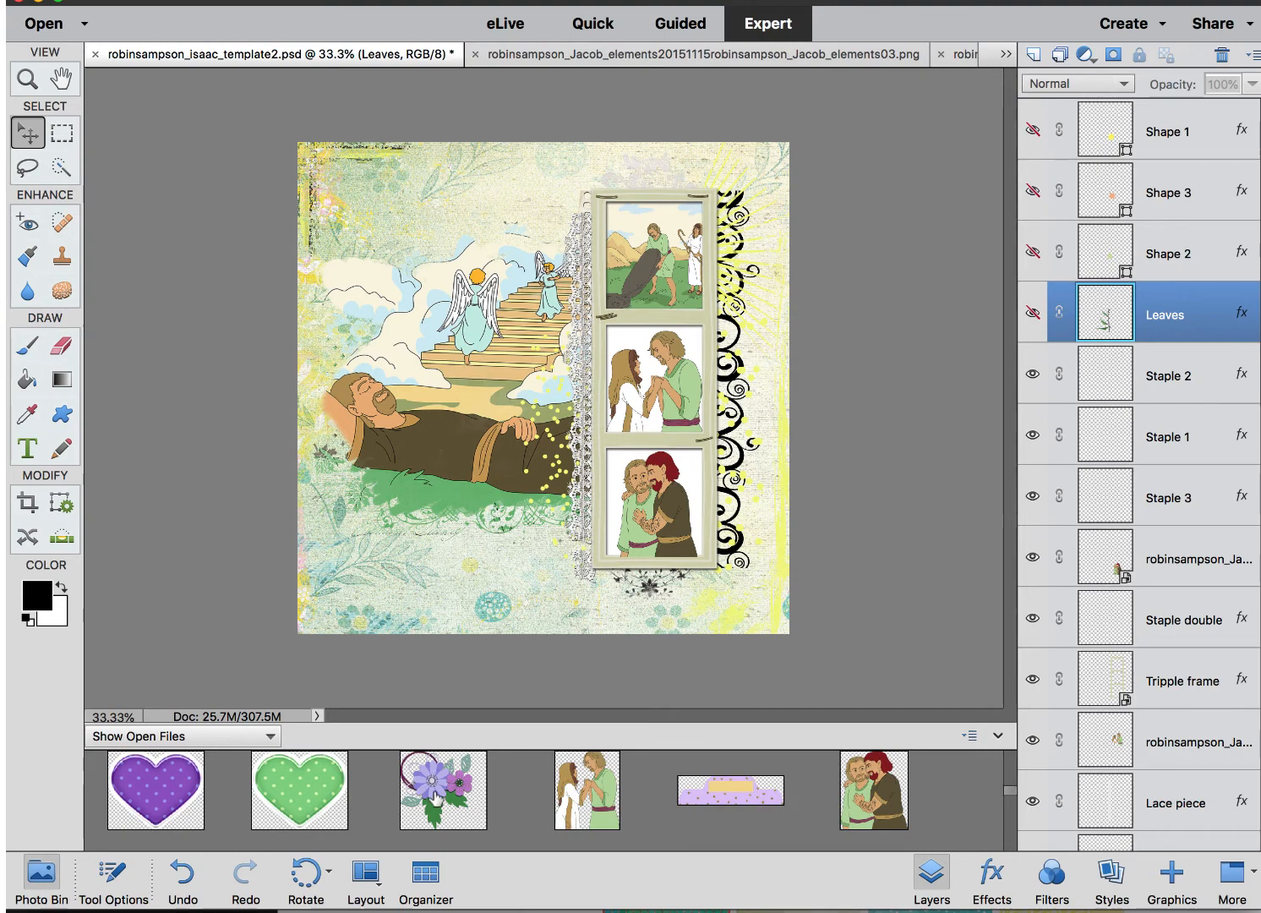
drag(436, 794, 577, 423)
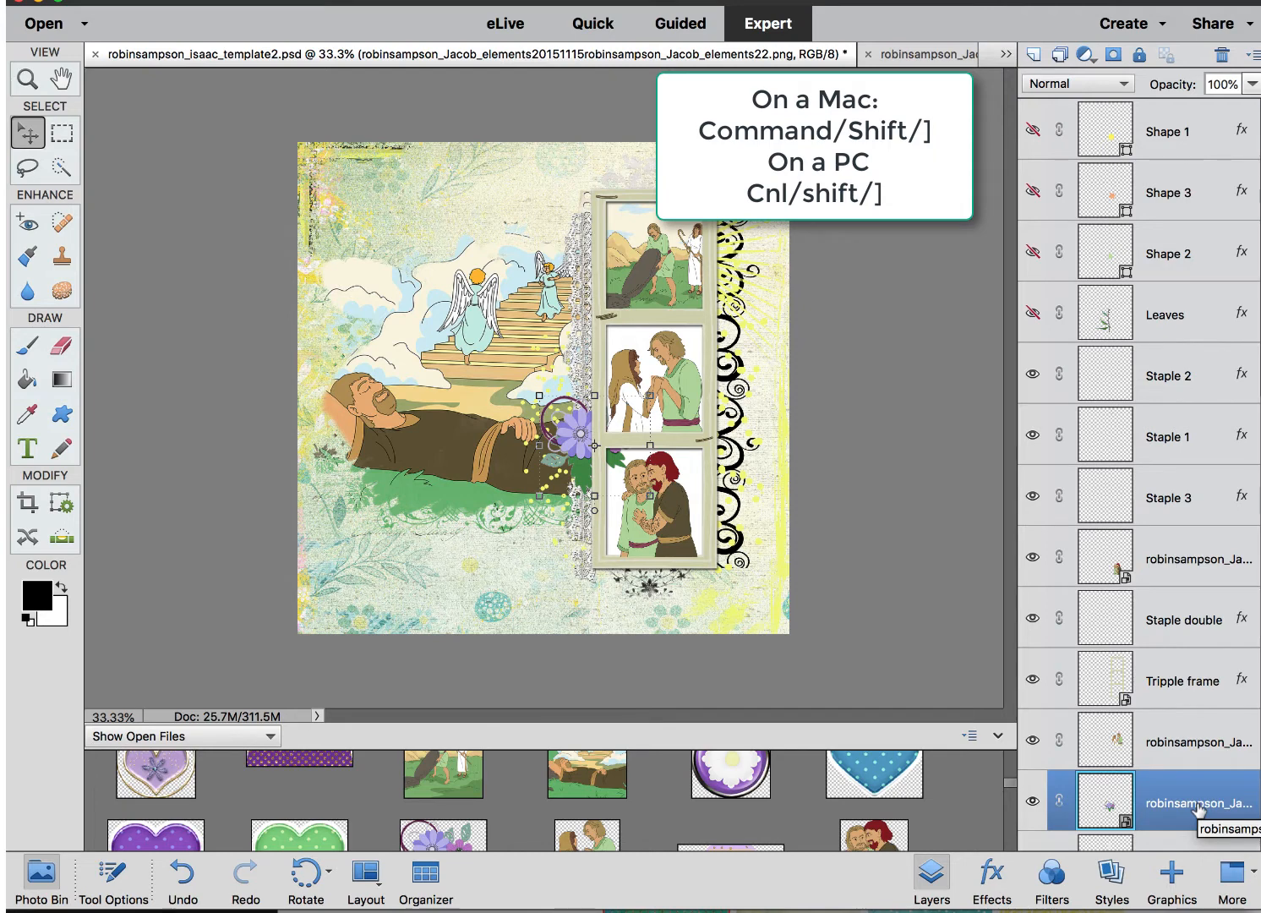
key(super+shift+bracketright)
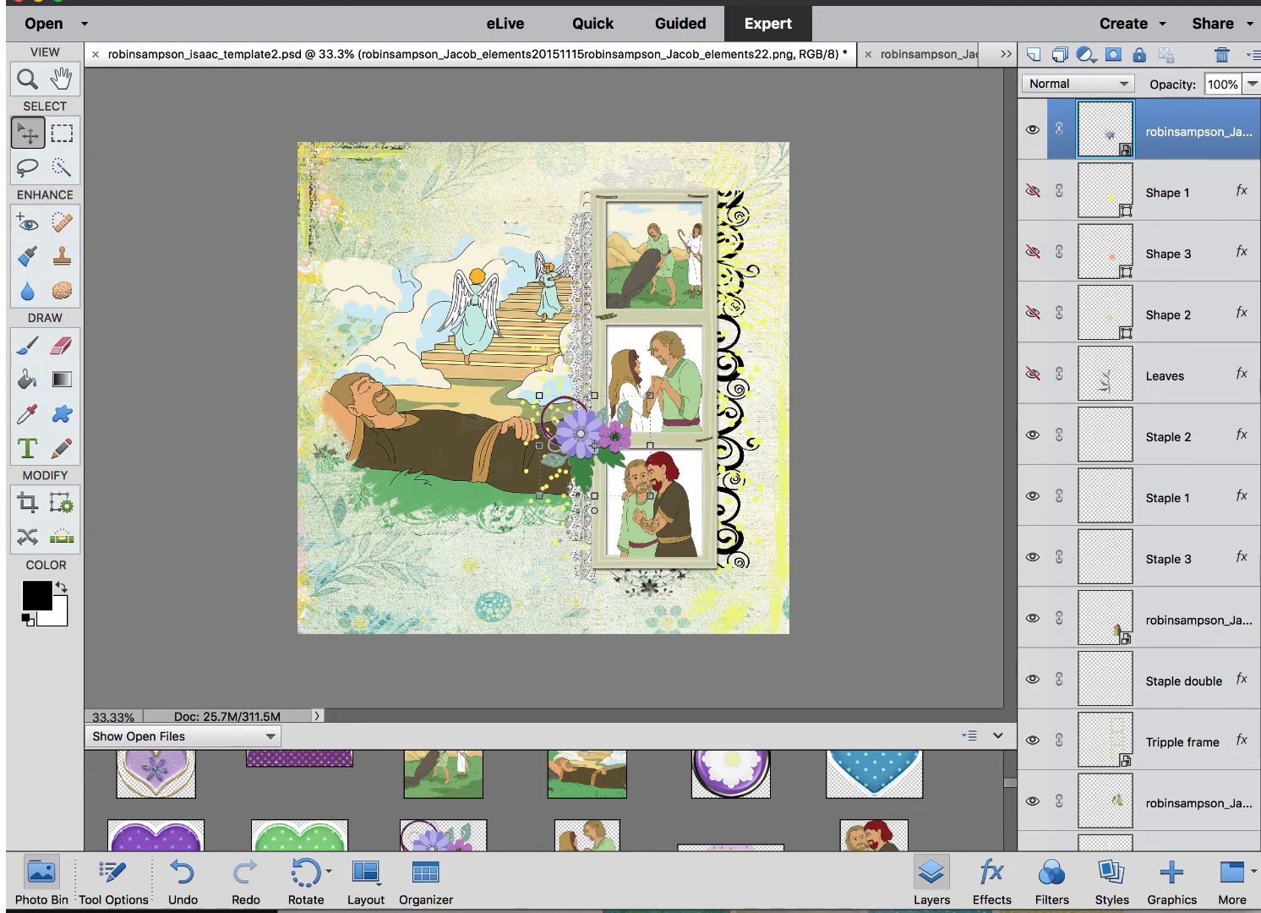
- Apply a Drop Shadows preset style to the purple flower cluster at the frame's edge
click(1110, 879)
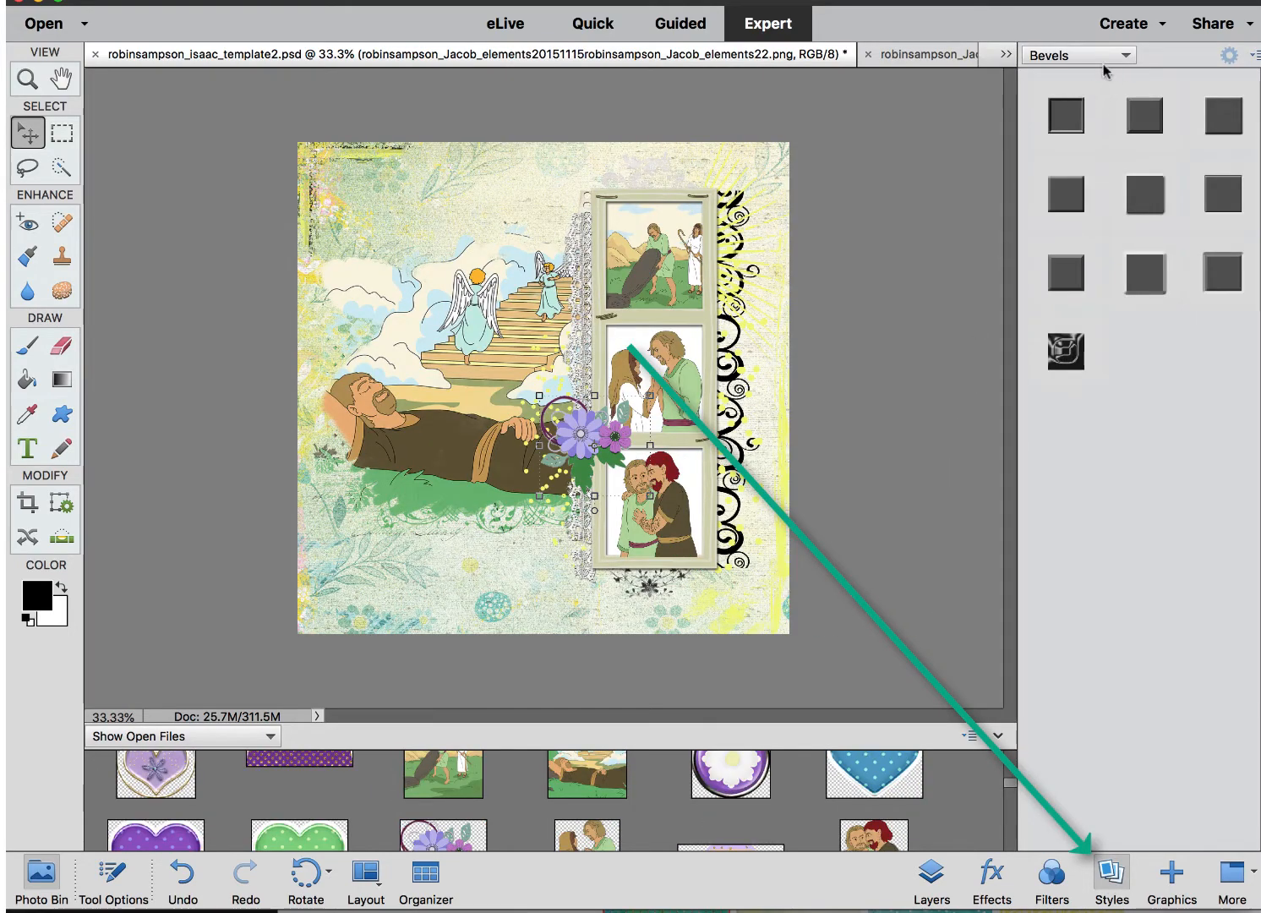
click(1107, 54)
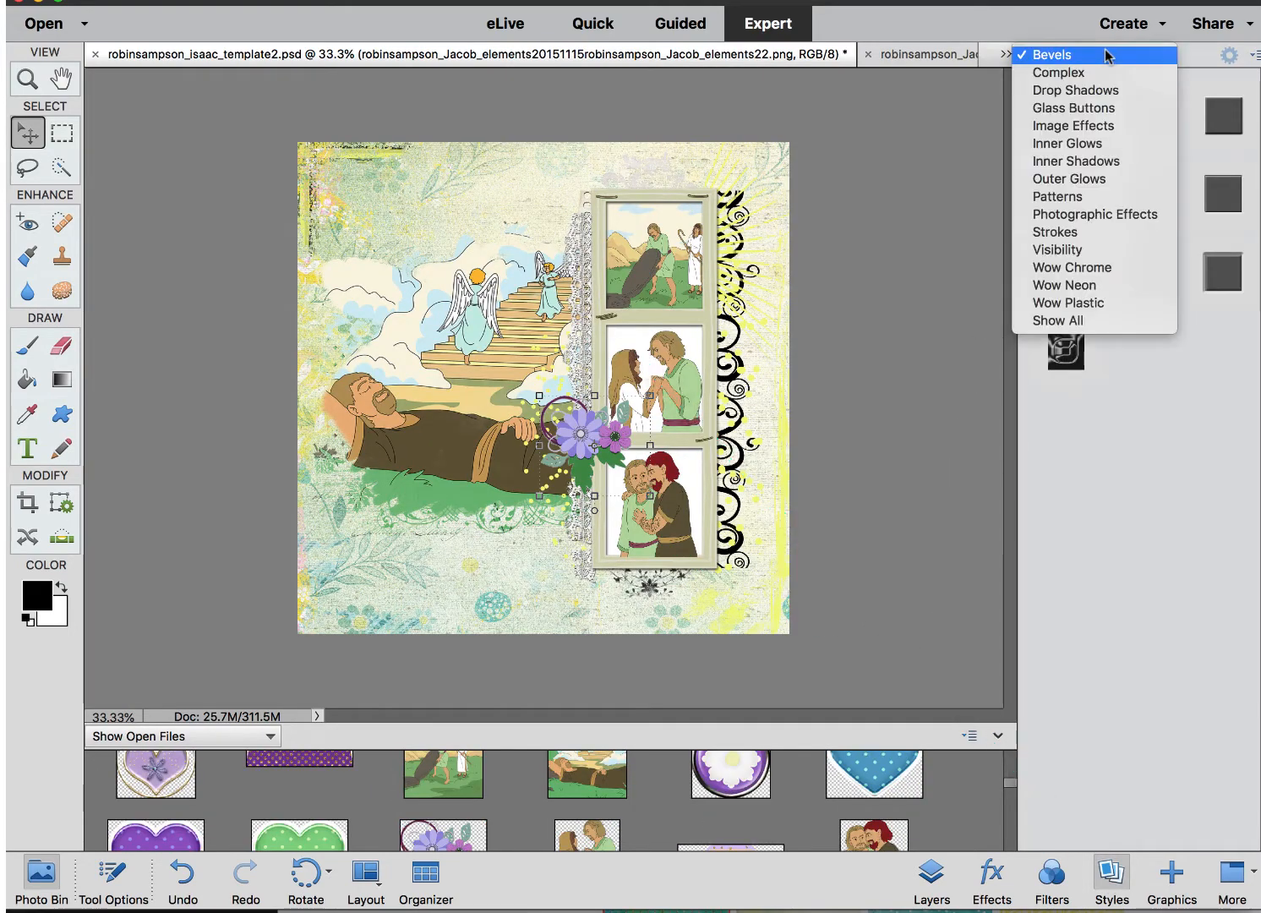
click(1097, 91)
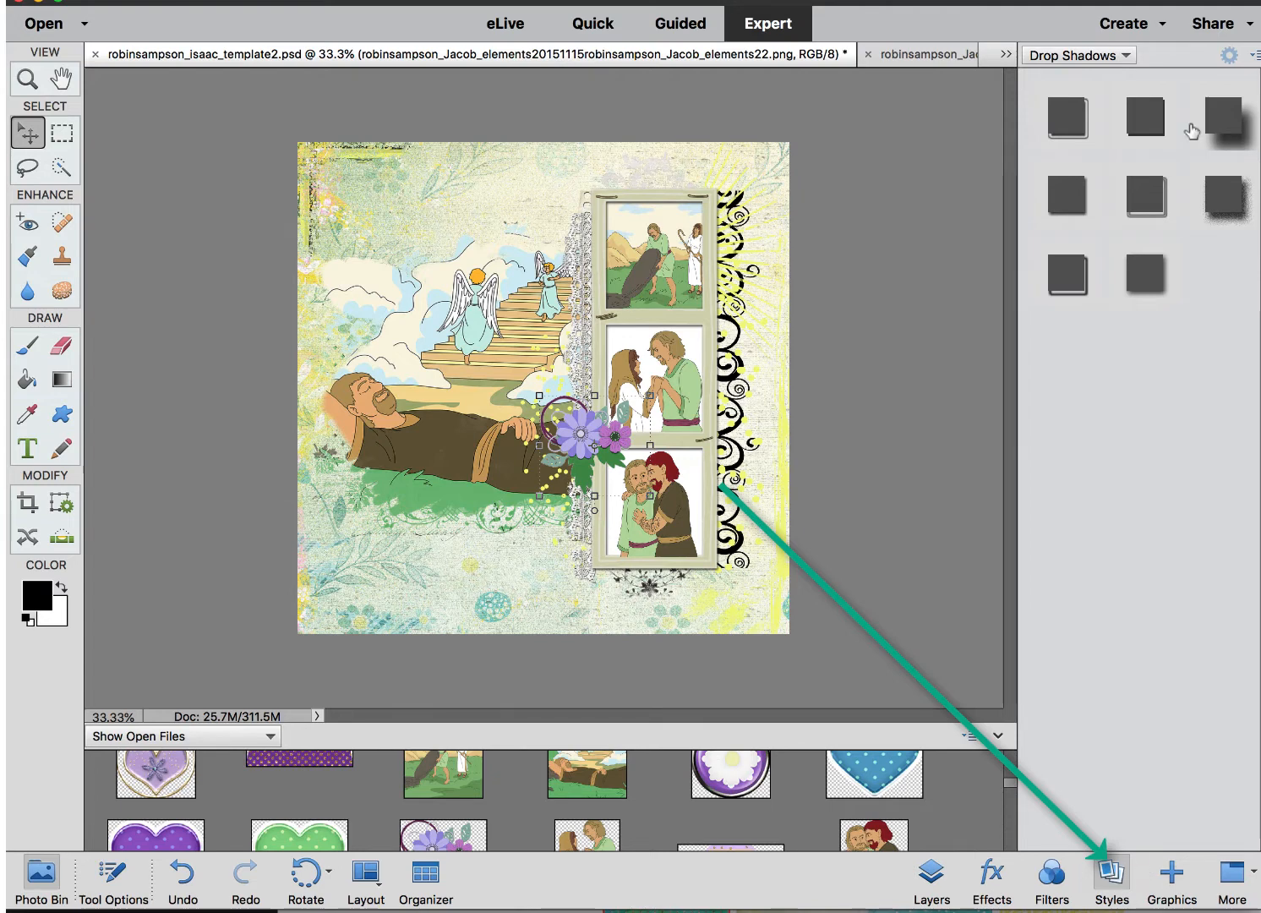
click(1123, 55)
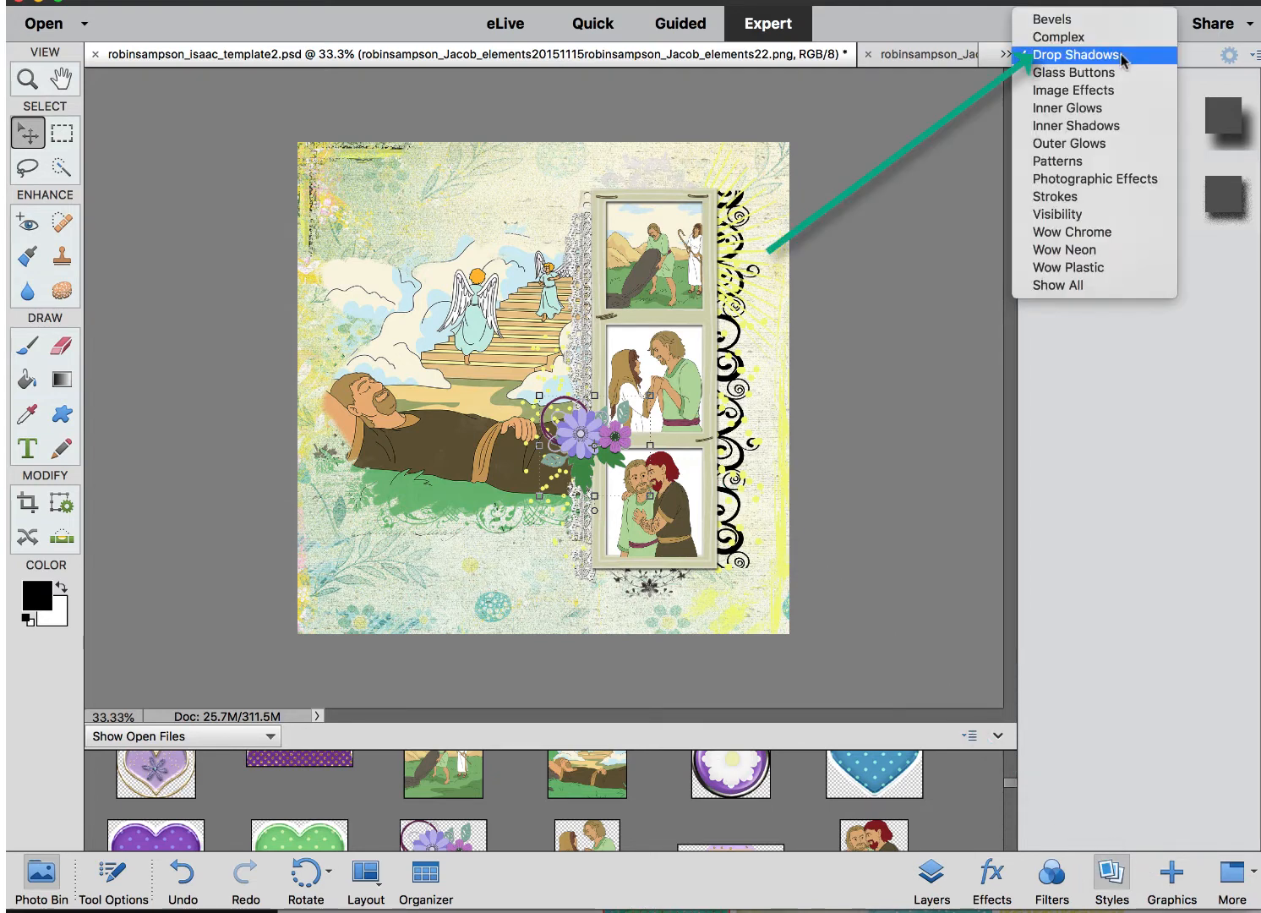
click(1122, 56)
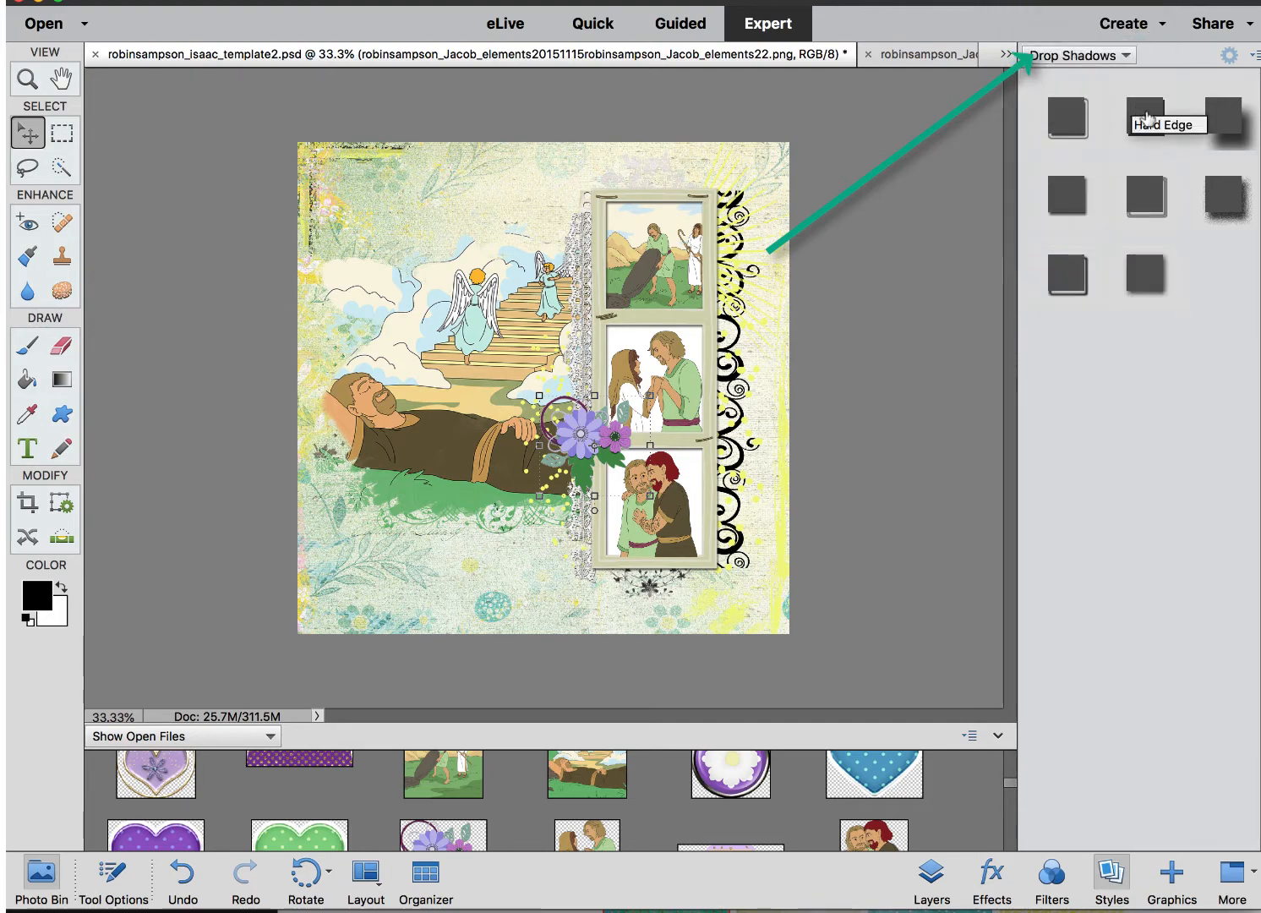
click(1066, 193)
click(734, 329)
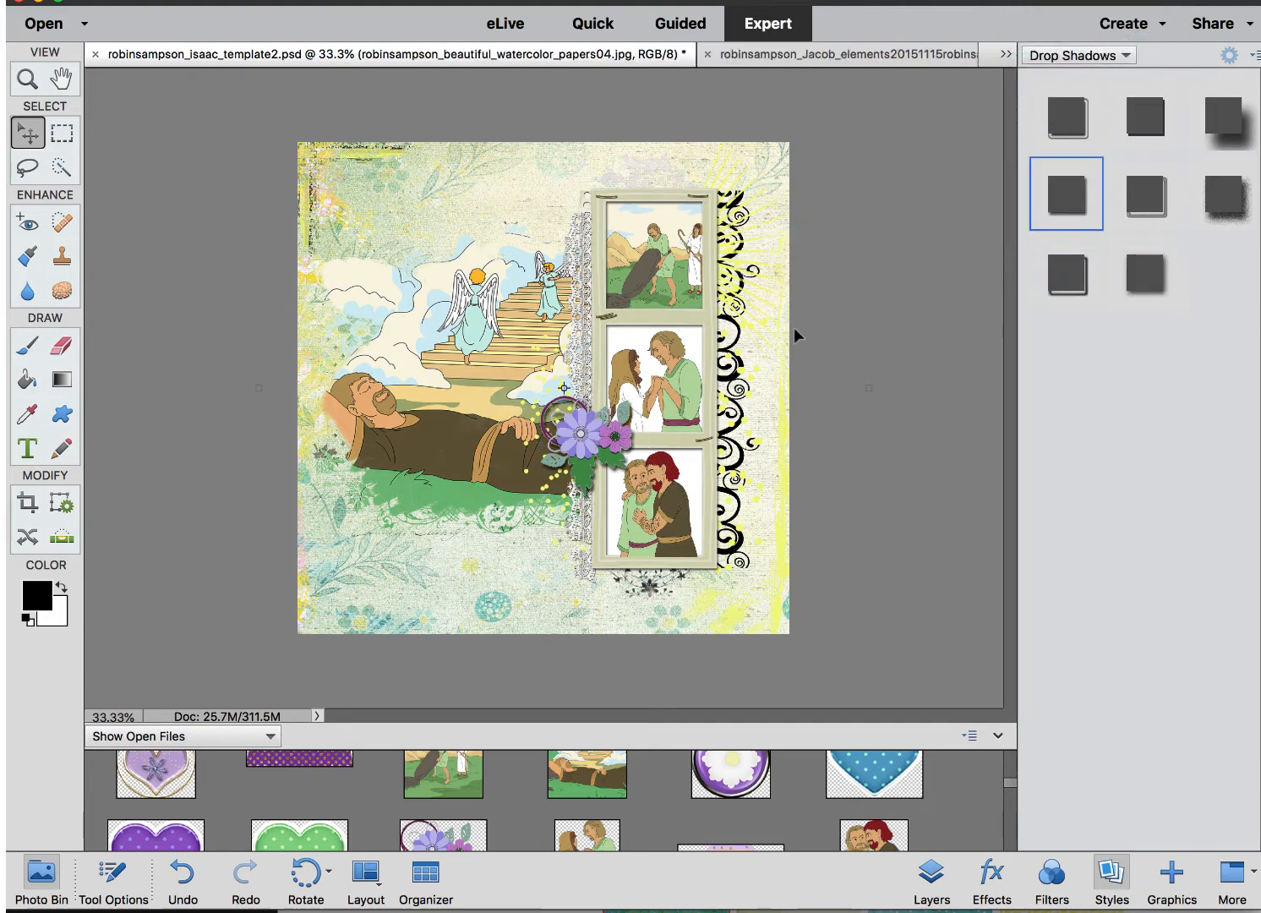
- Set the flower cluster's drop shadow to size 16, distance 15 and opacity 73, and accept the style settings
key(super+equal)
key(super+equal)
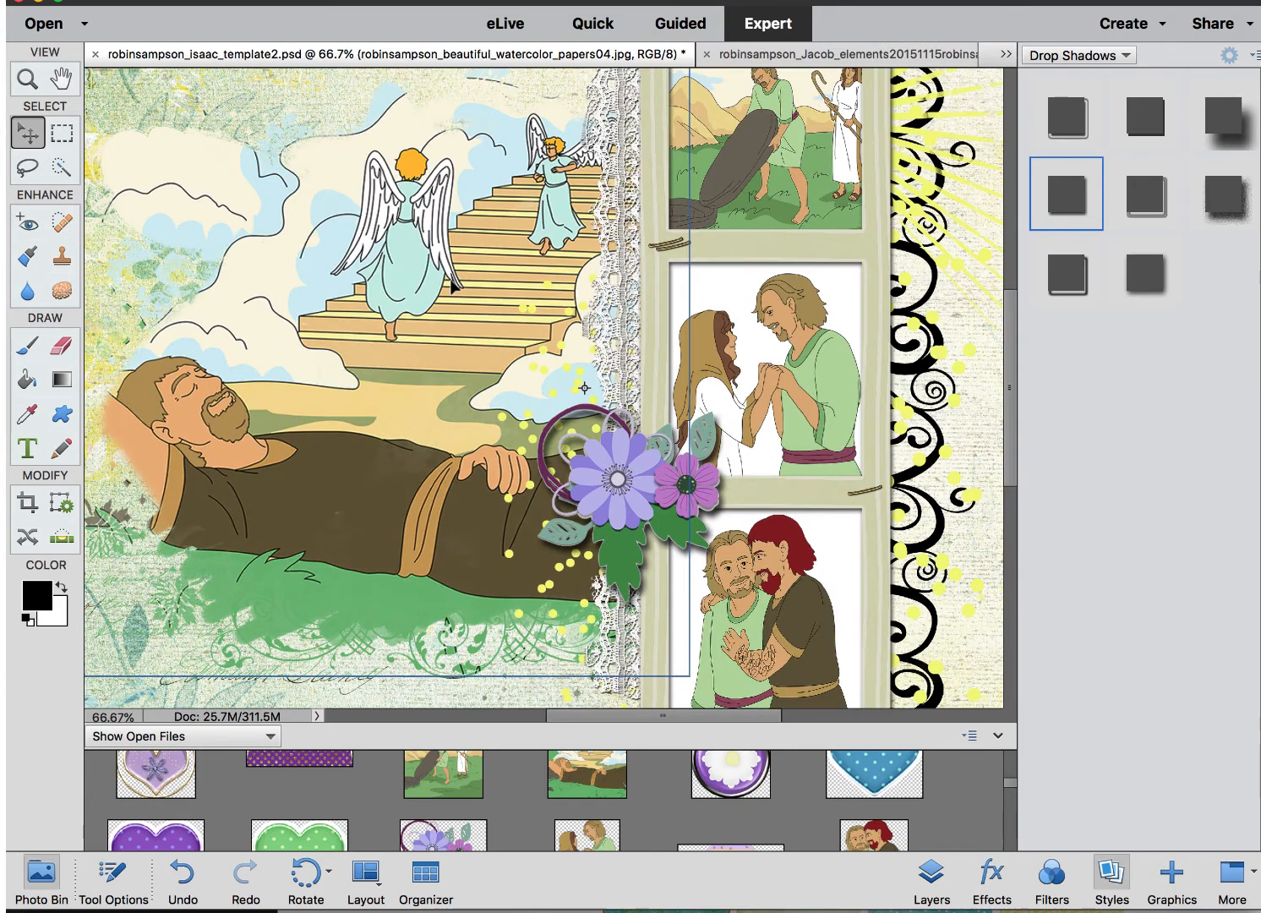
scroll(431, 285, down, 3)
scroll(452, 286, right, 2)
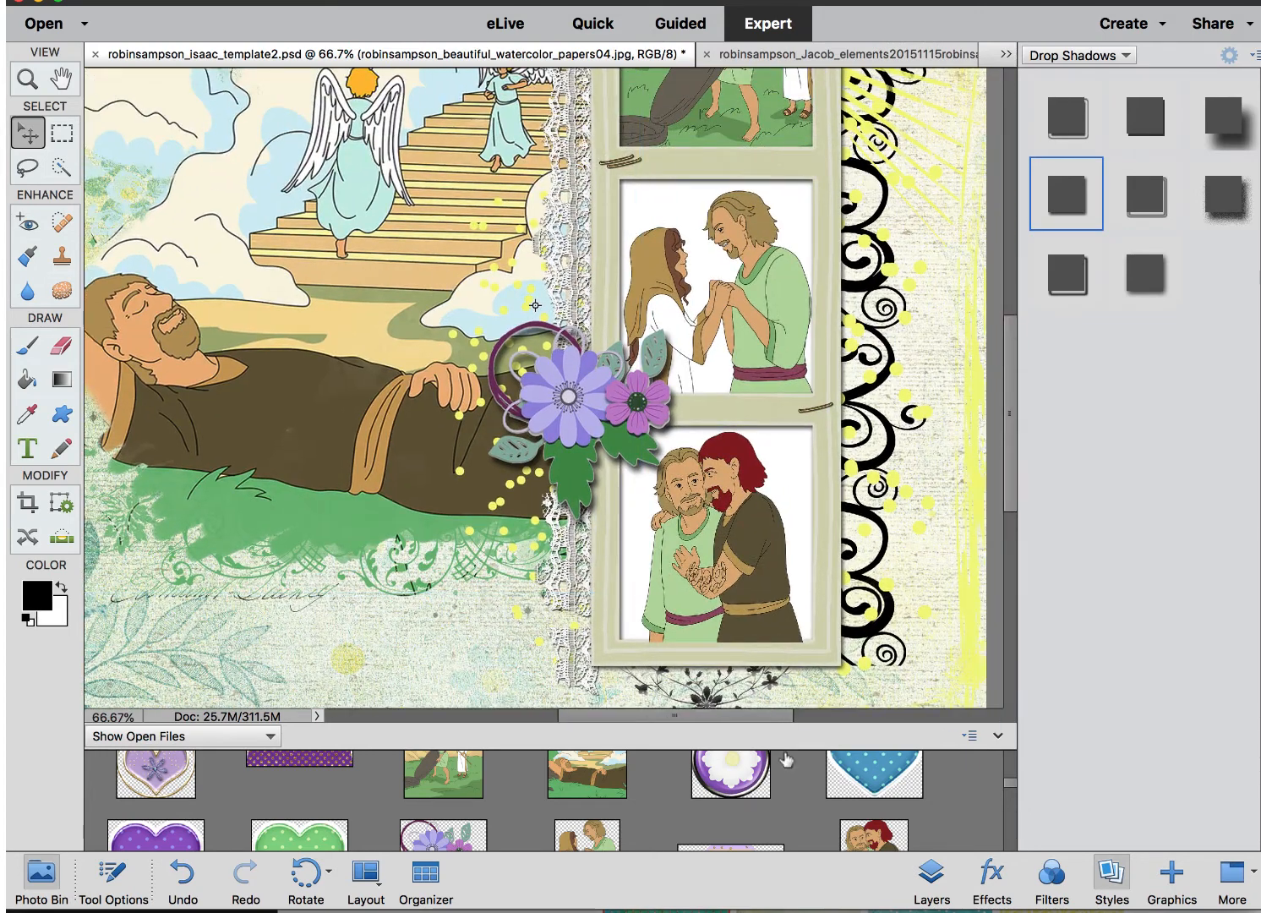
click(546, 394)
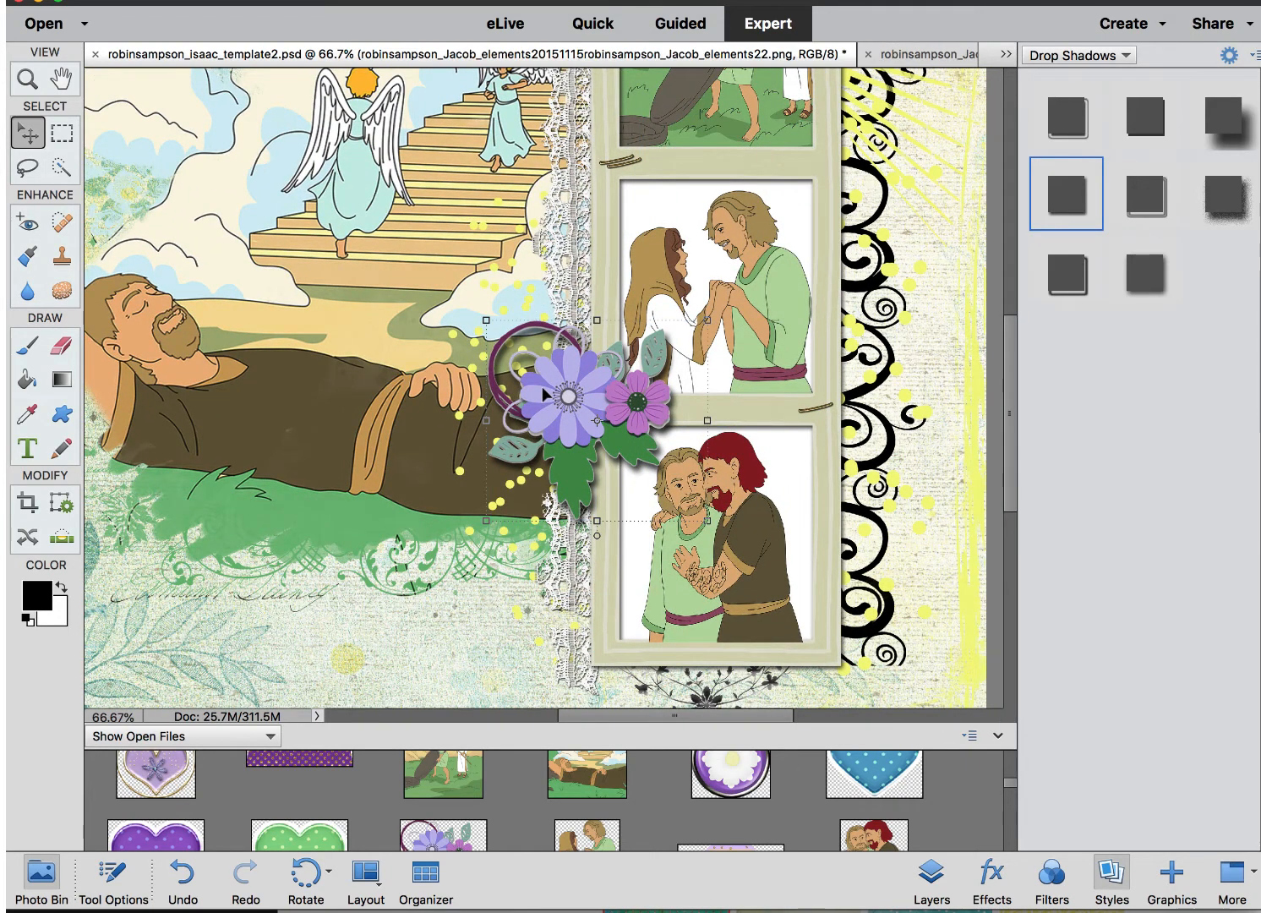
click(929, 872)
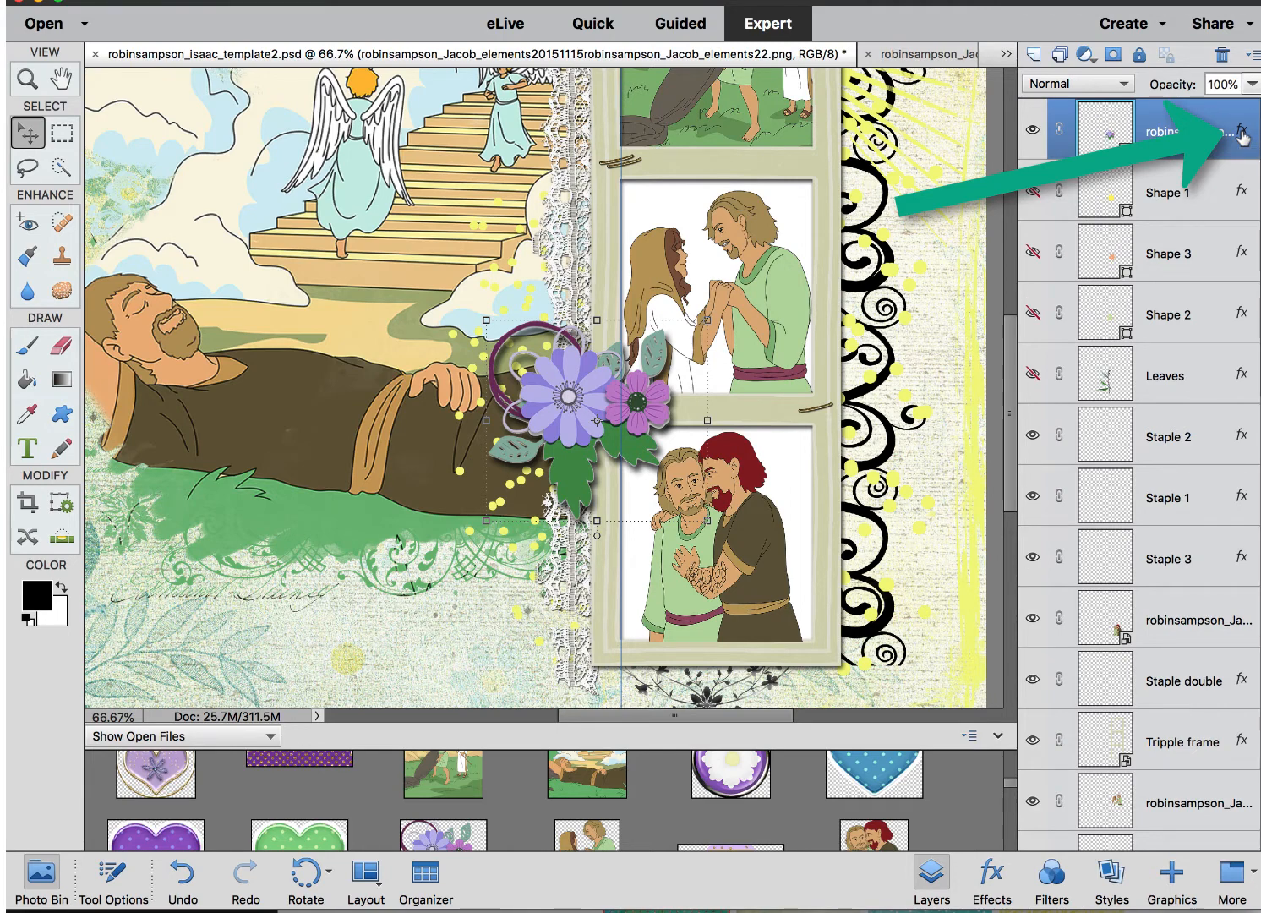
double_click(1242, 133)
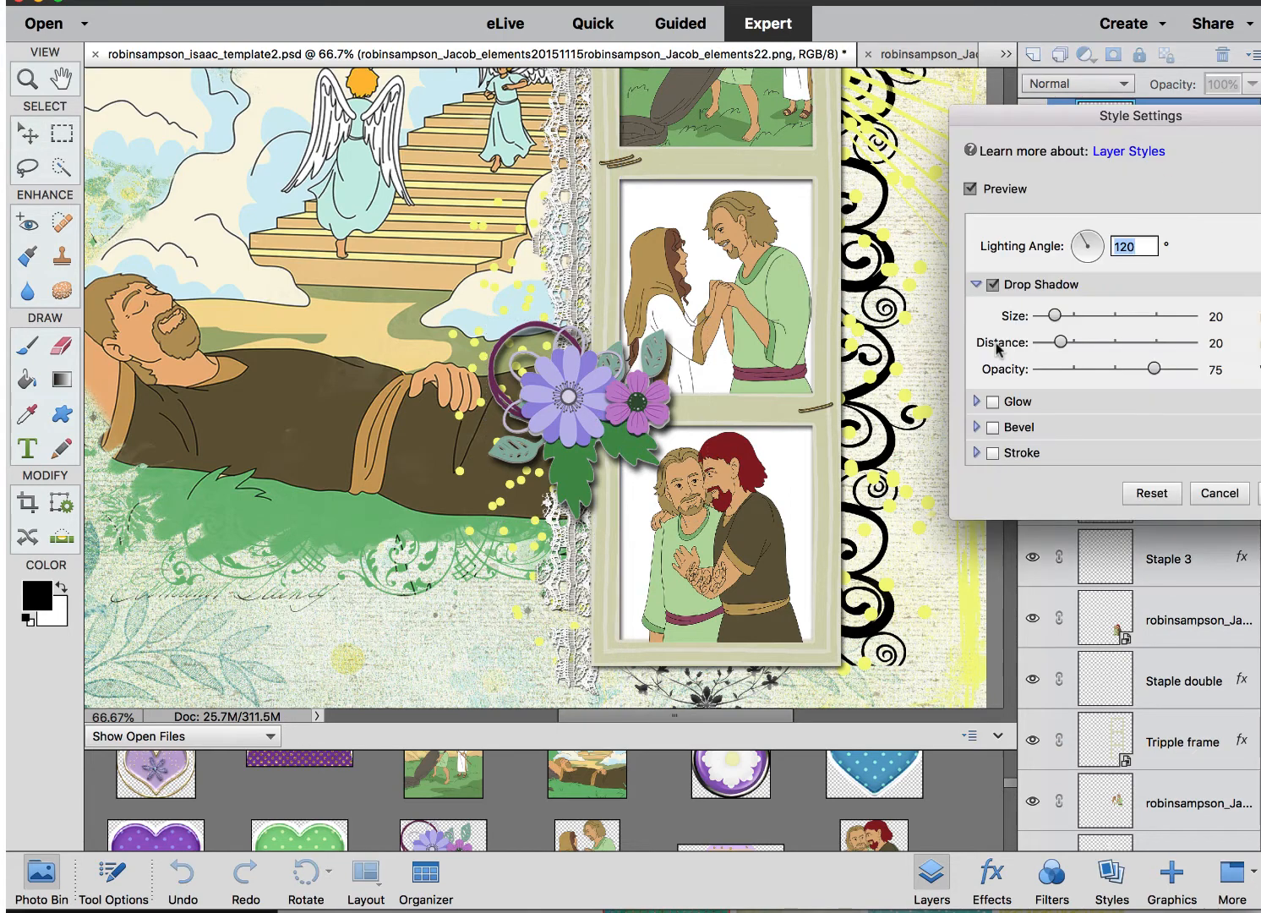
mouse_move(1056, 319)
mouse_down()
mouse_move(1070, 346)
mouse_move(1055, 342)
mouse_up()
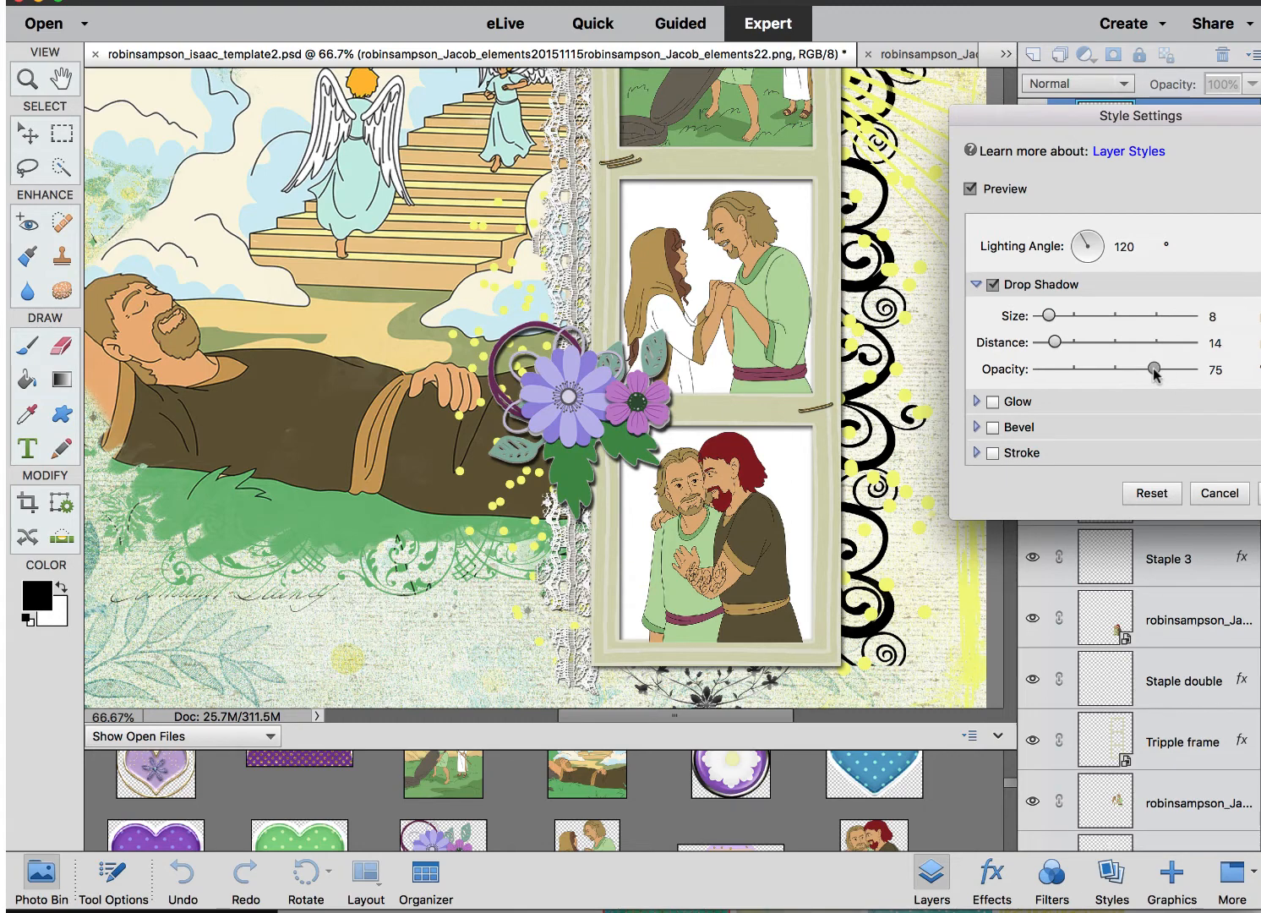
mouse_move(1154, 373)
mouse_down()
mouse_move(1127, 372)
mouse_move(1174, 374)
mouse_move(1148, 372)
mouse_up()
mouse_move(1054, 342)
mouse_down()
mouse_move(1107, 343)
mouse_move(1082, 317)
mouse_move(1055, 319)
mouse_move(1077, 342)
mouse_move(1056, 345)
mouse_up()
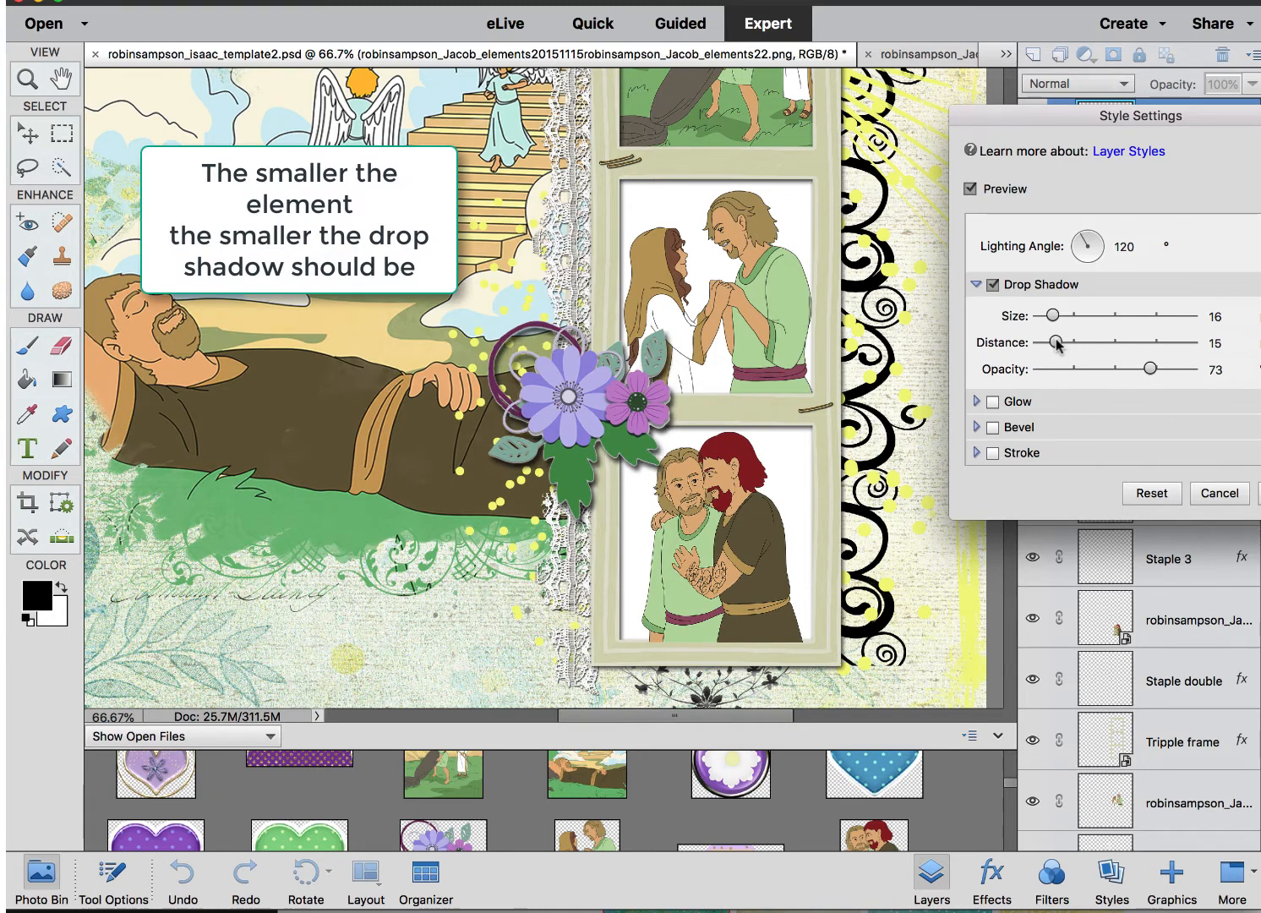
click(1259, 492)
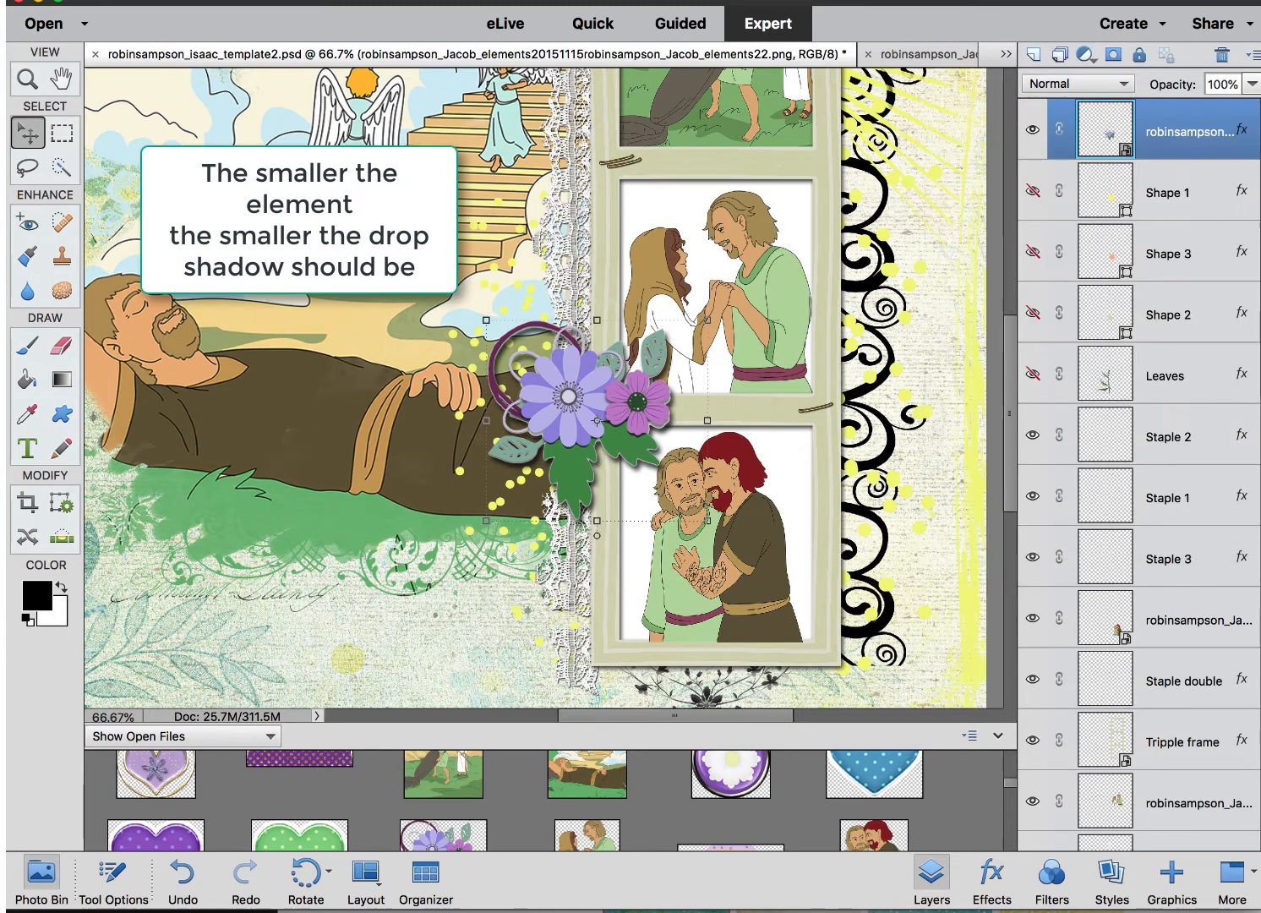
scroll(617, 351, up, 4)
scroll(617, 351, left, 3)
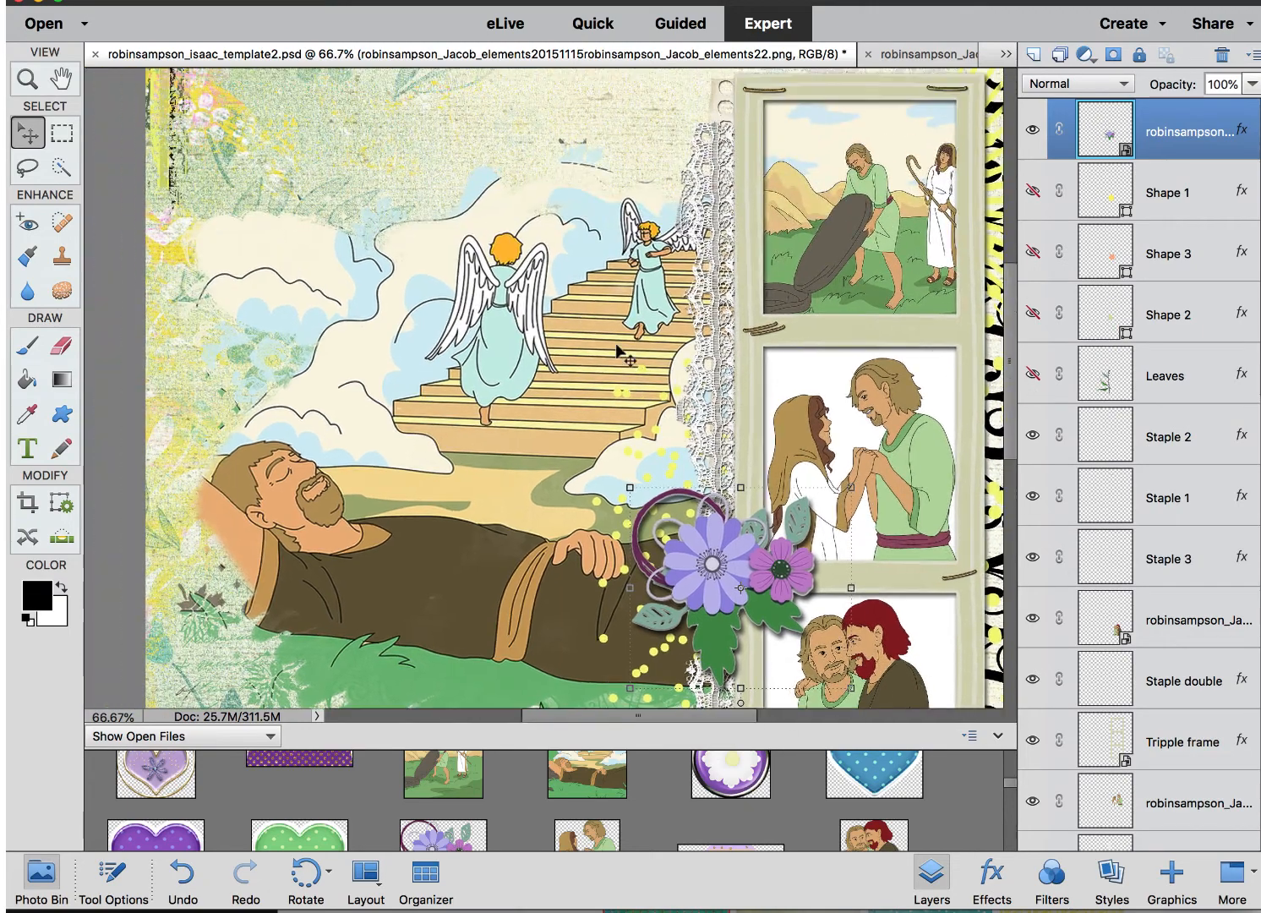
scroll(617, 350, down, 6)
scroll(617, 349, down, 2)
scroll(617, 349, right, 5)
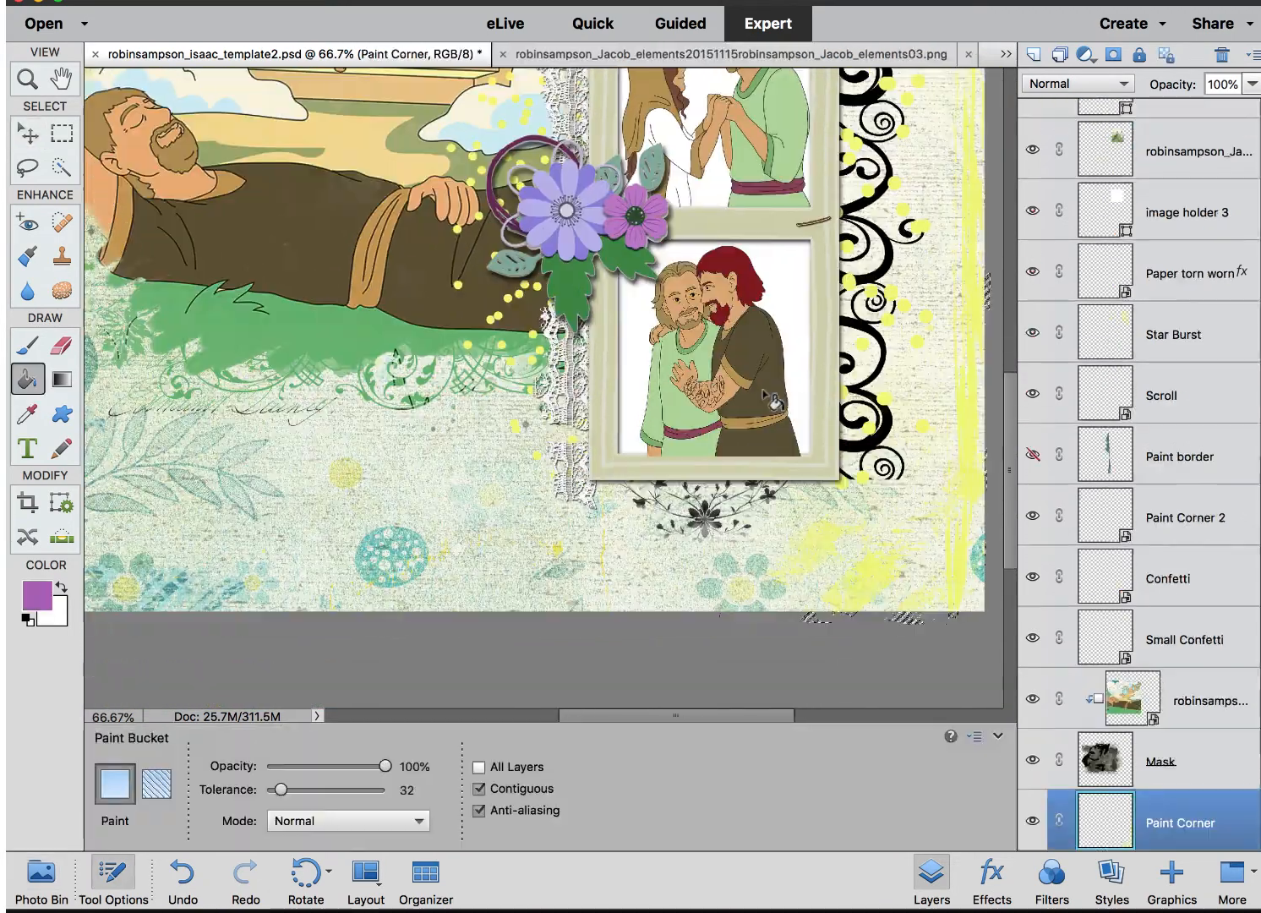
scroll(773, 402, up, 10)
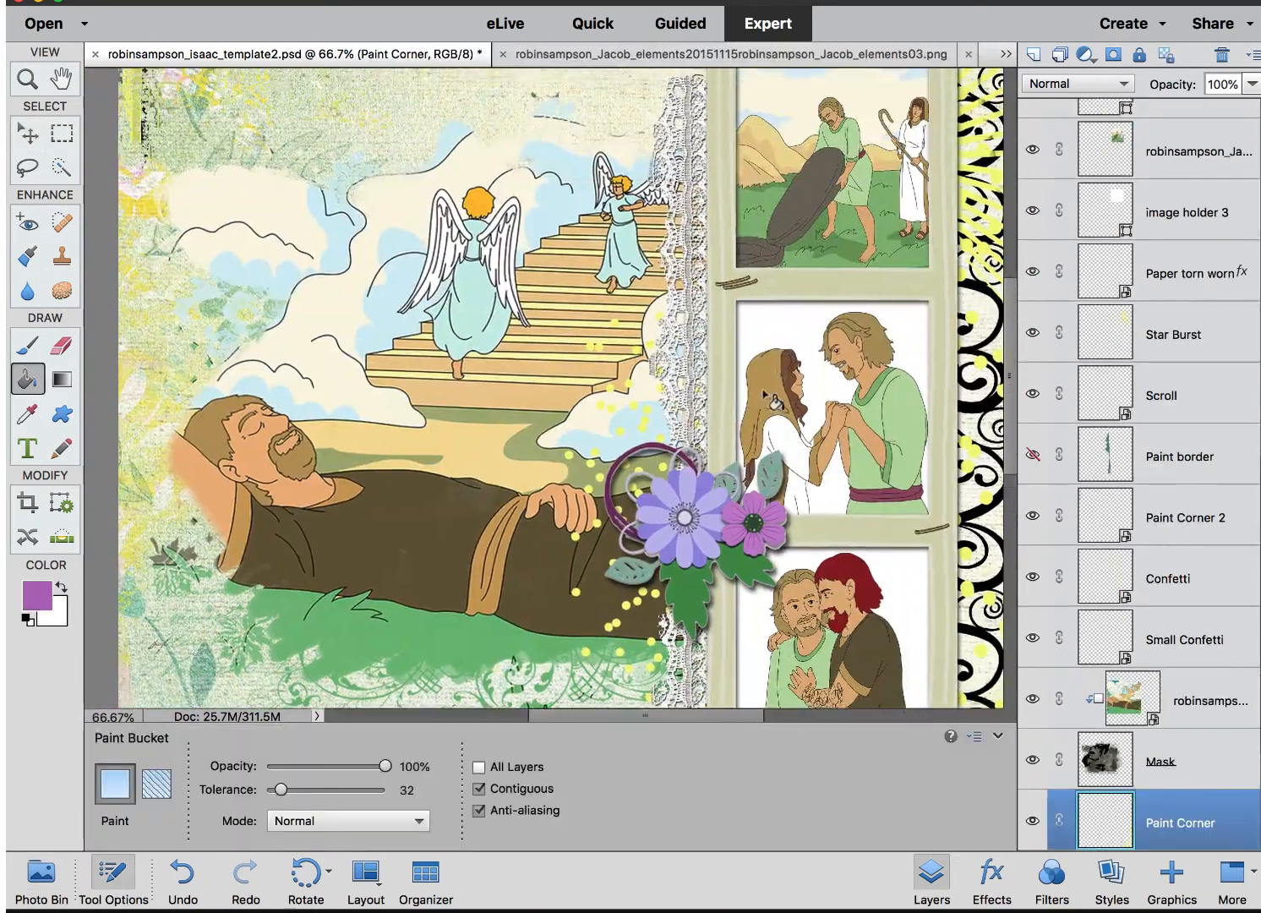
scroll(773, 402, down, 5)
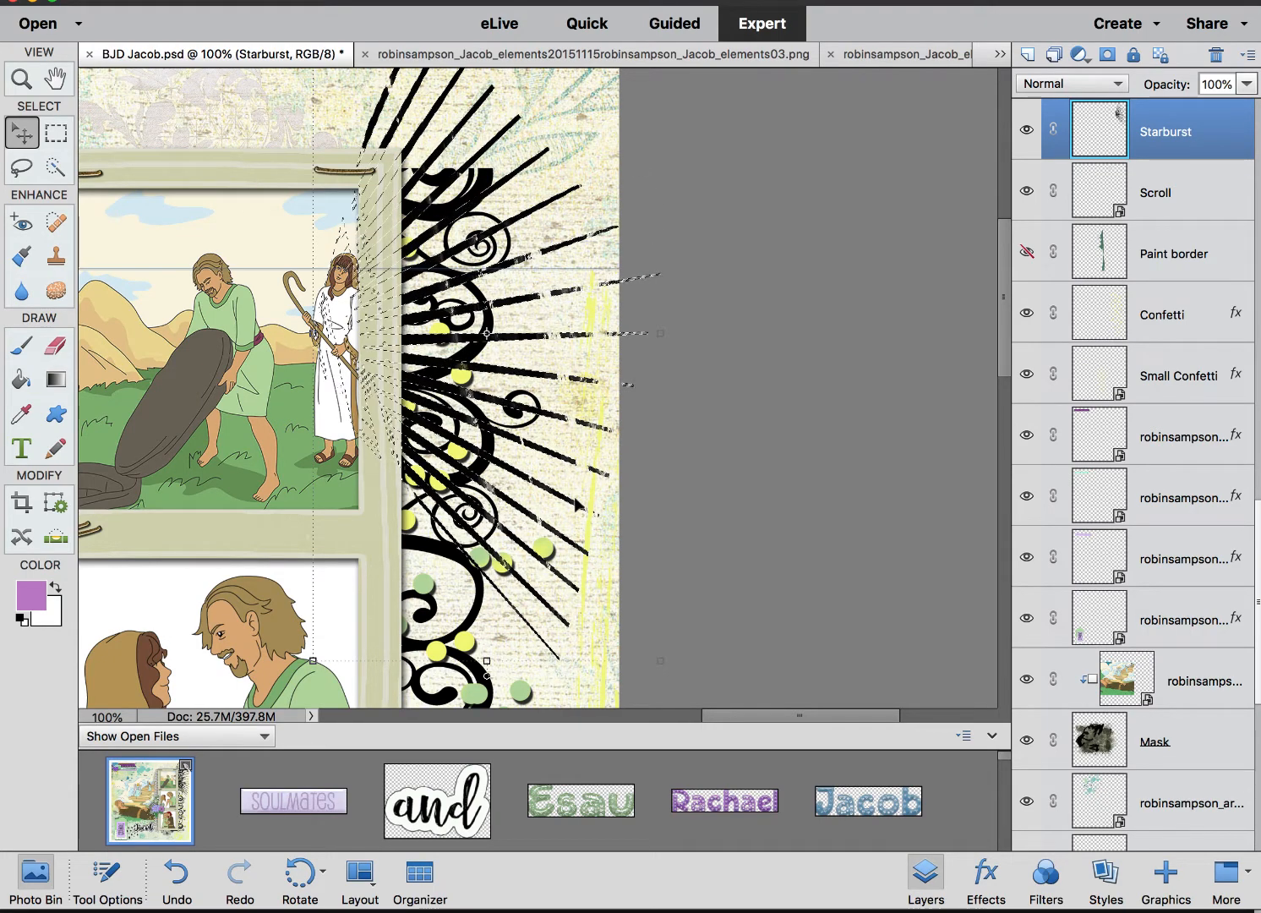
- Brush purple over part of the selected starburst with a 91 px brush, and add a solid purple fill layer from the selection
click(23, 349)
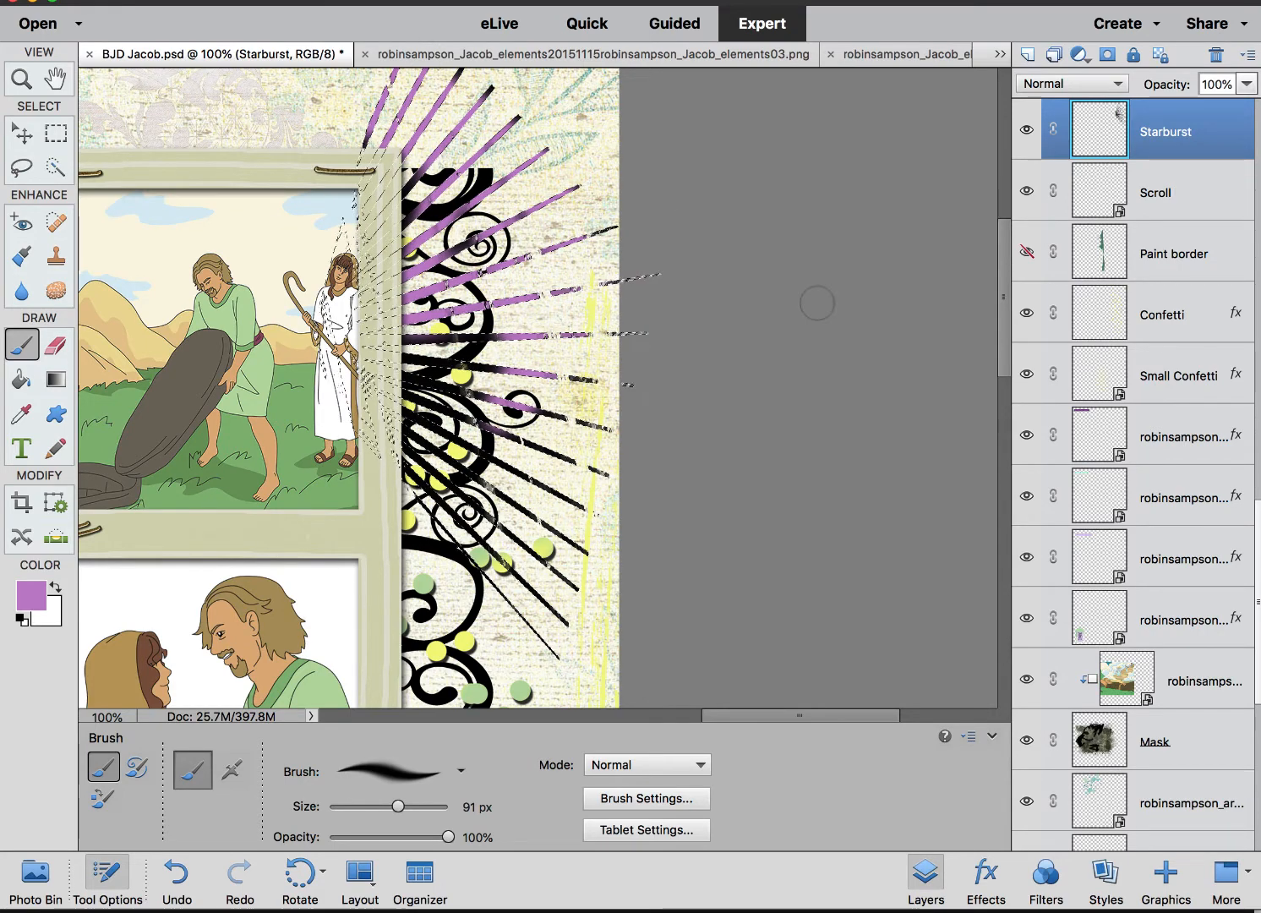
click(1078, 55)
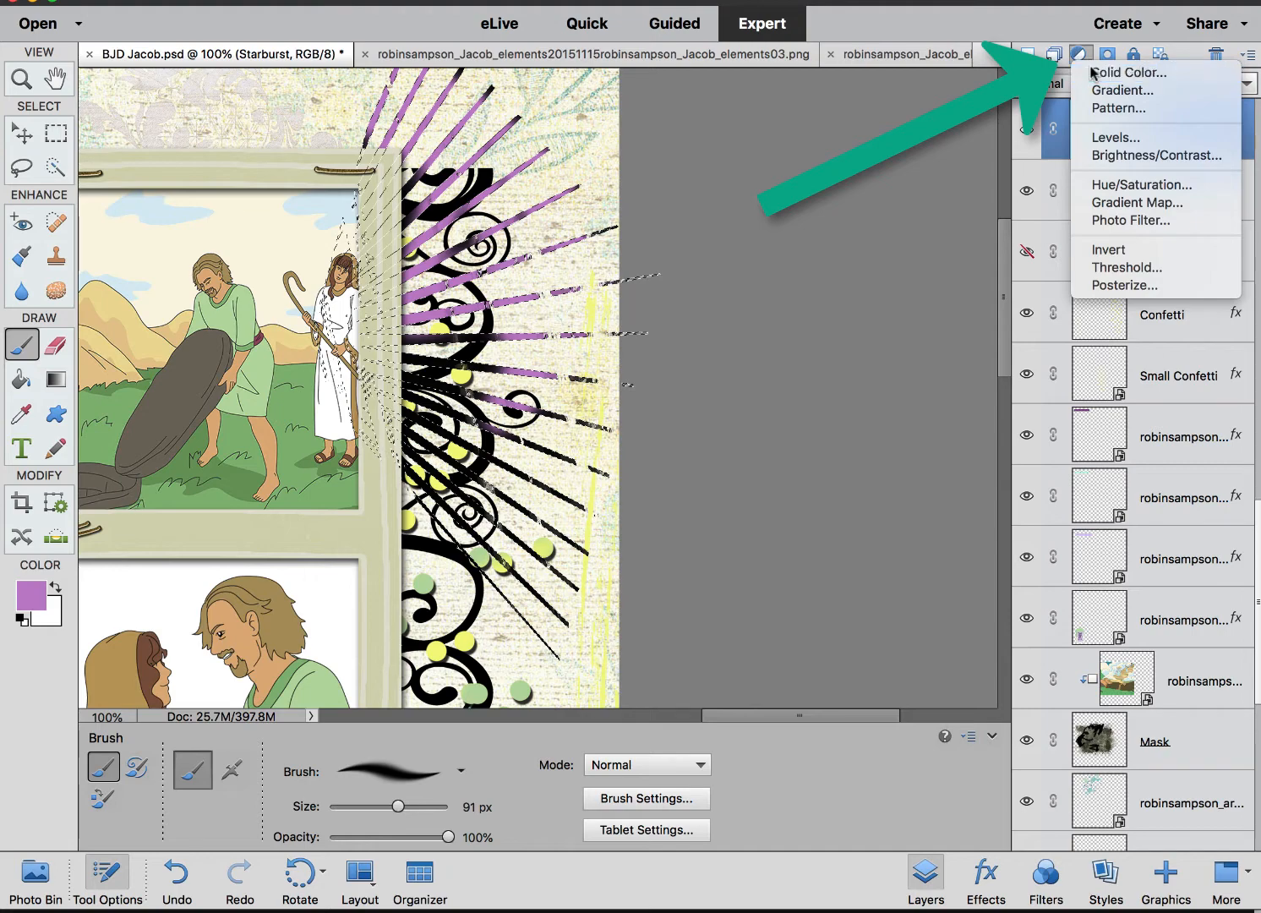
click(1081, 61)
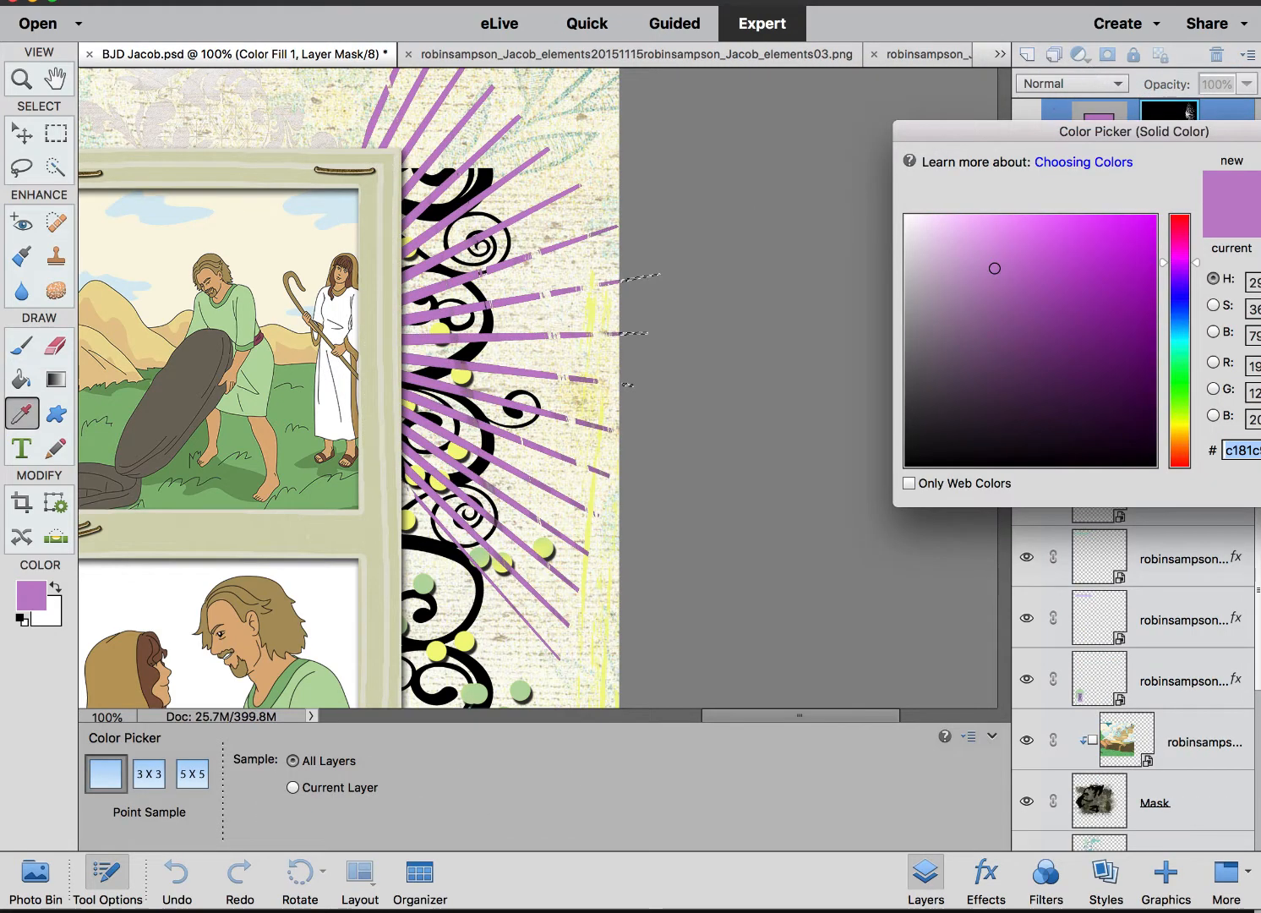
key(Return)
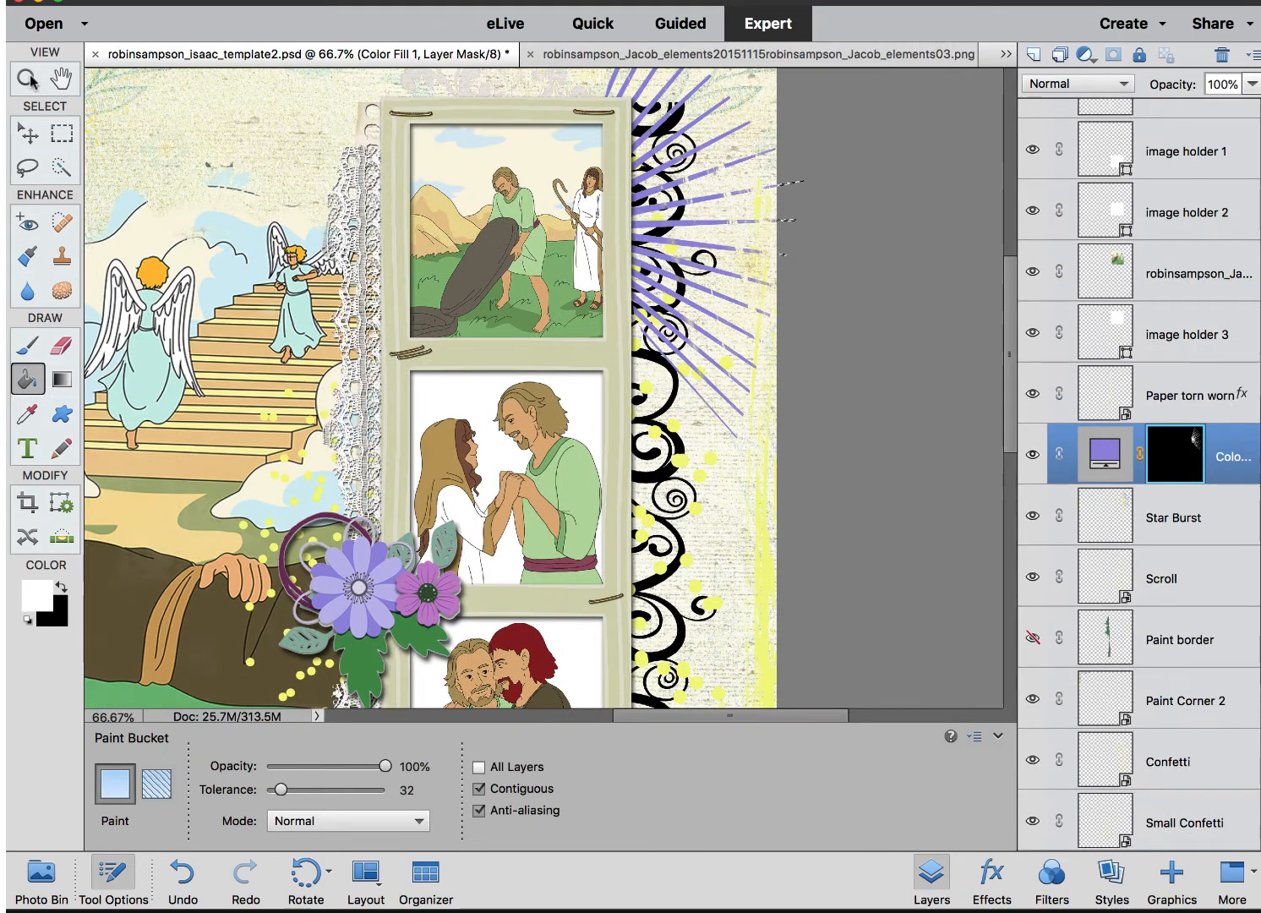
- Select the Paint Corner layer and set the foreground colour to the pinkish purple of the cluster's small flower
click(28, 135)
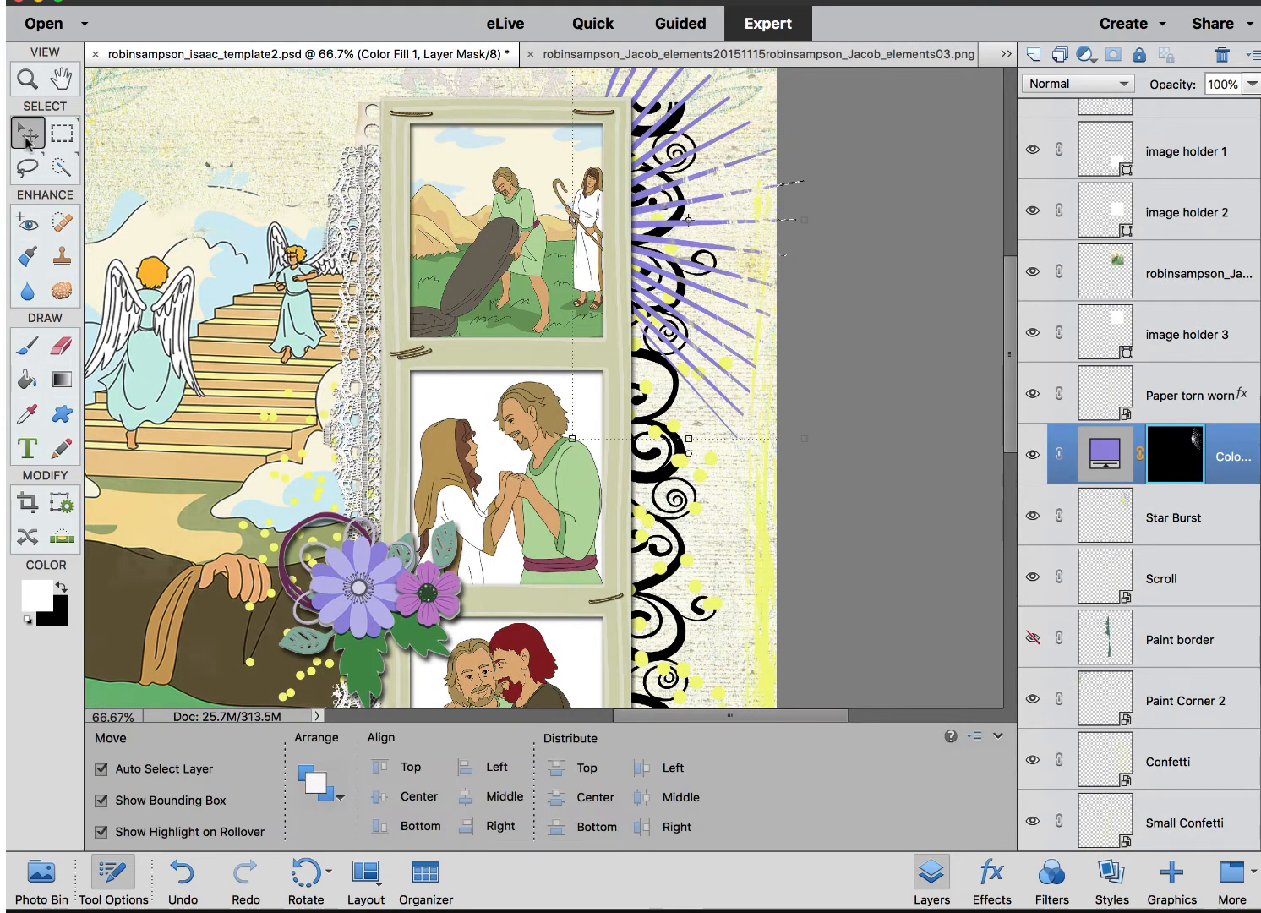
click(765, 672)
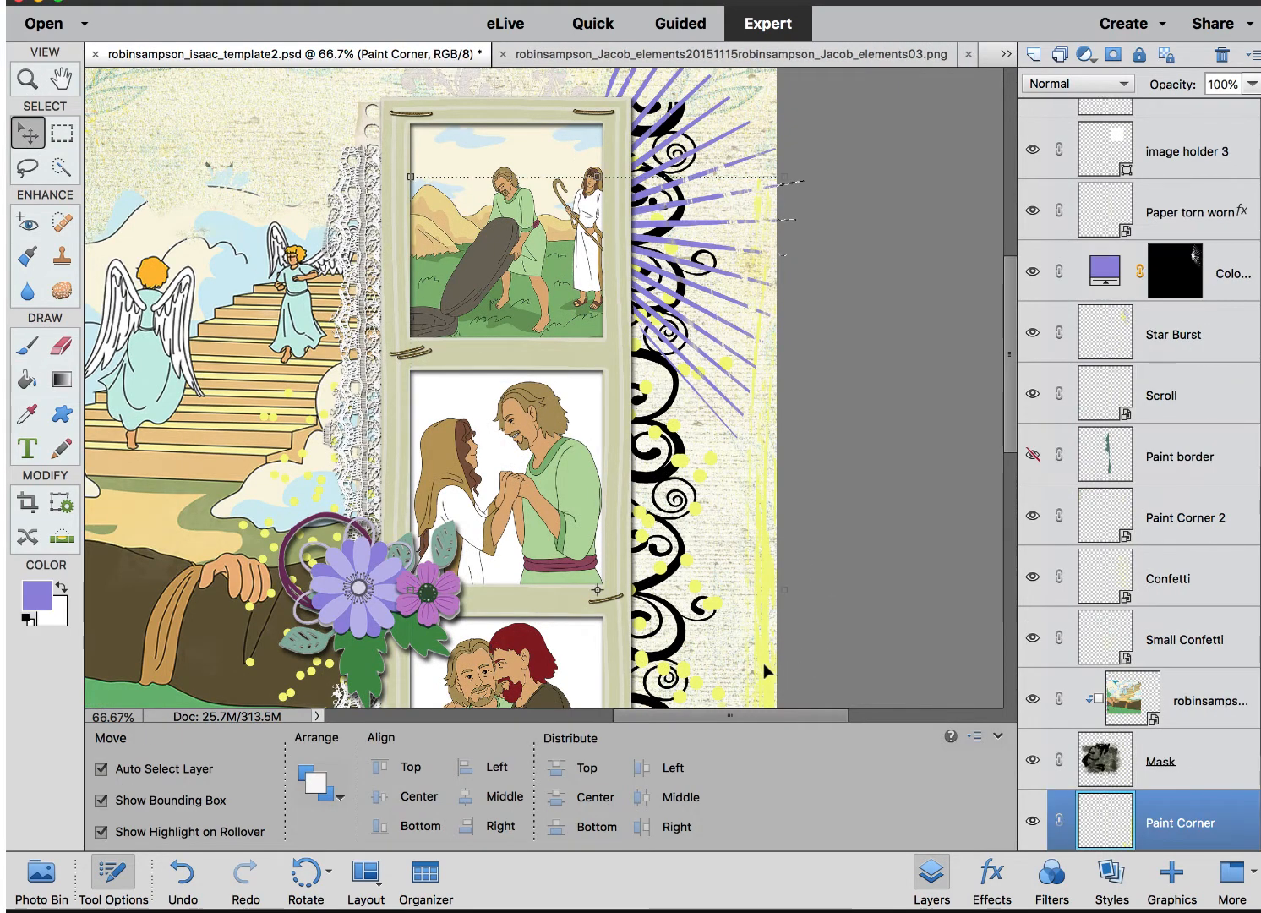
scroll(853, 486, down, 3)
scroll(853, 486, left, 2)
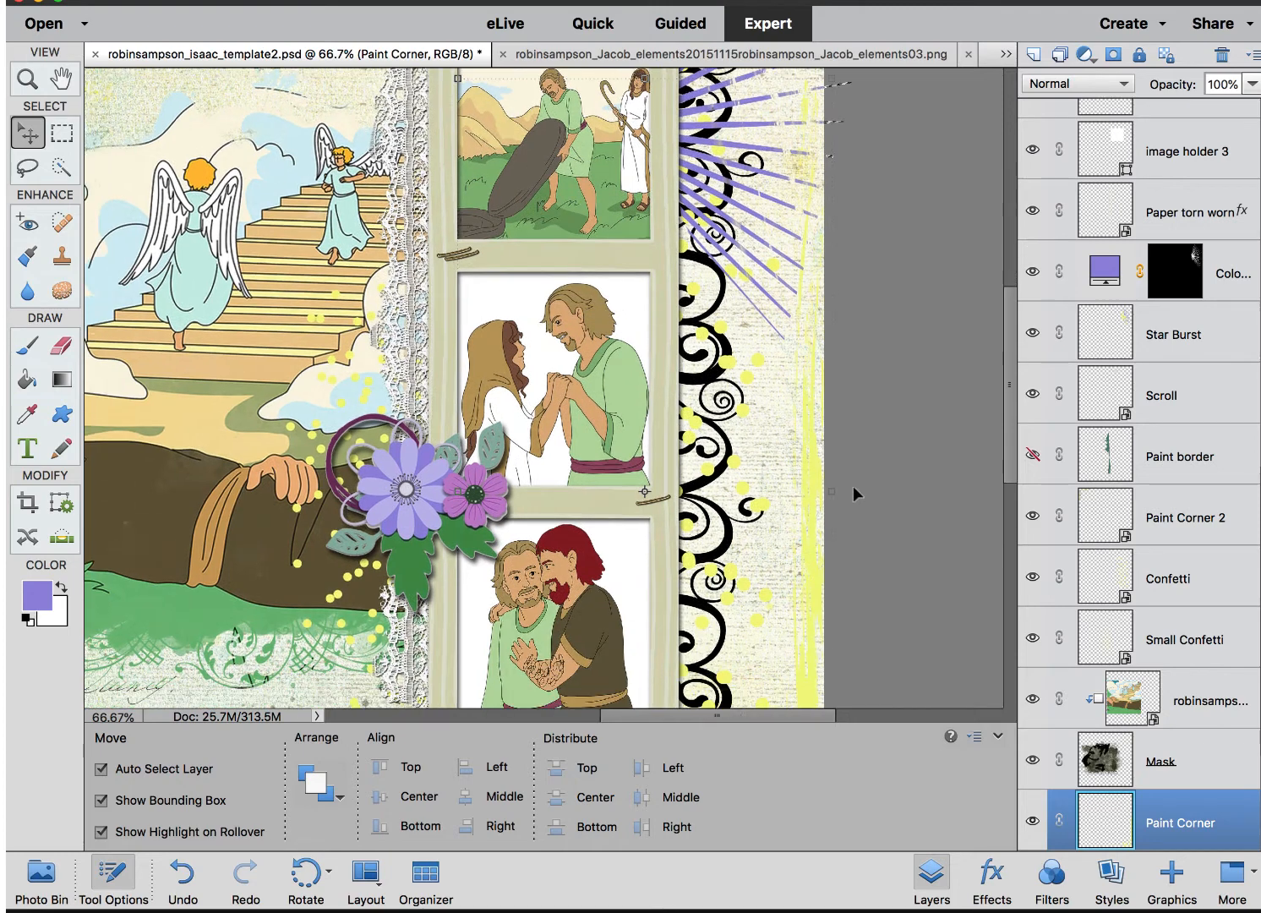
click(35, 594)
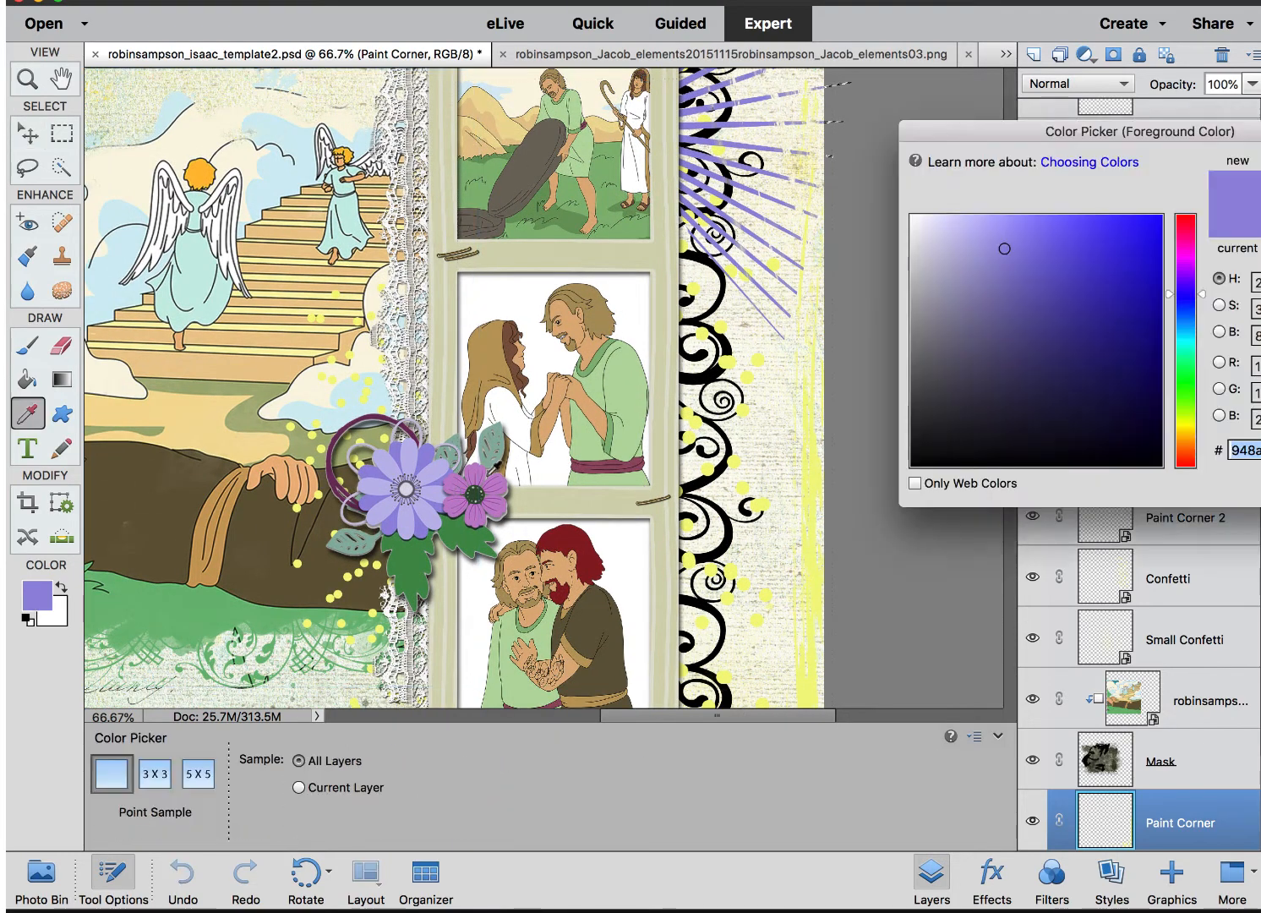
click(476, 488)
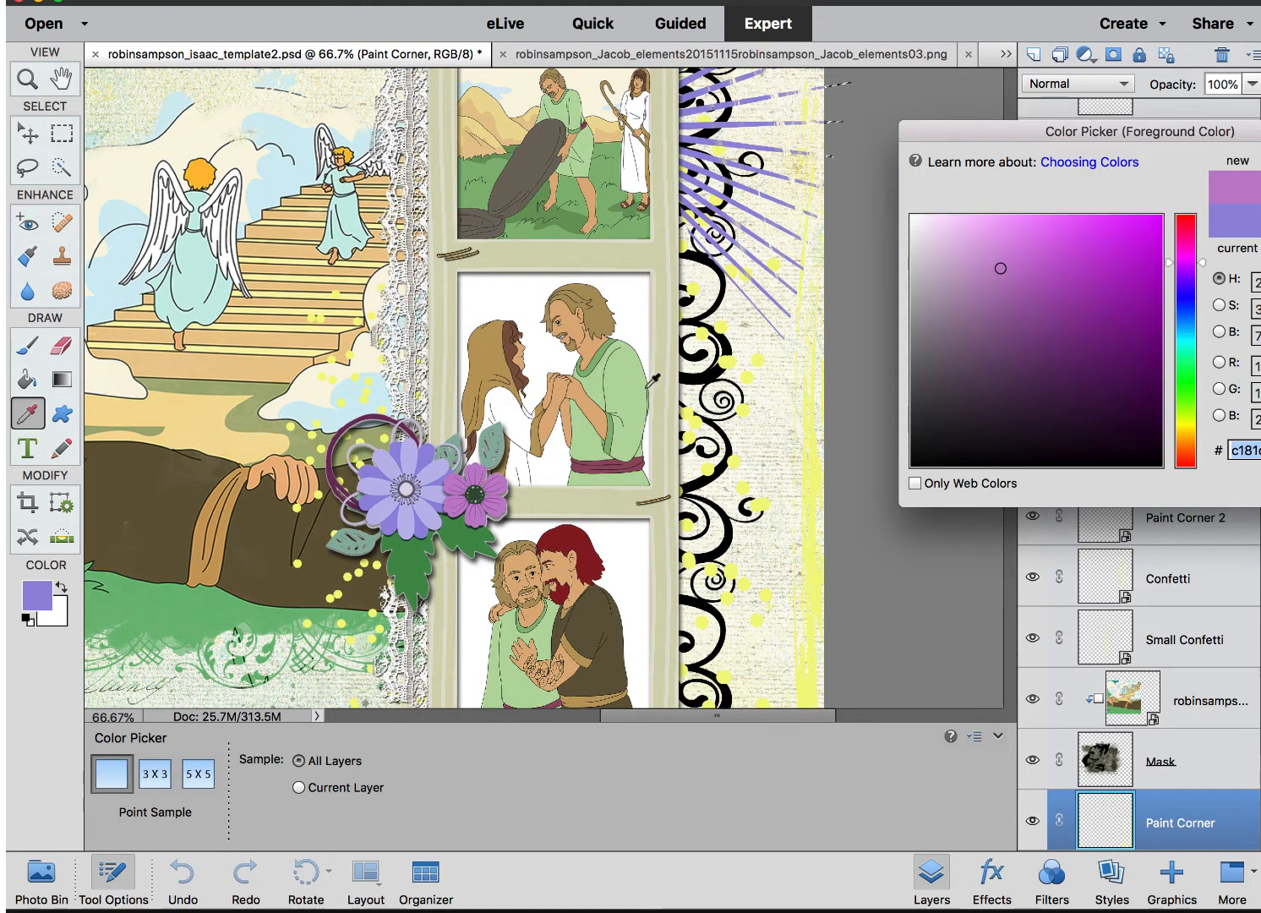
key(Return)
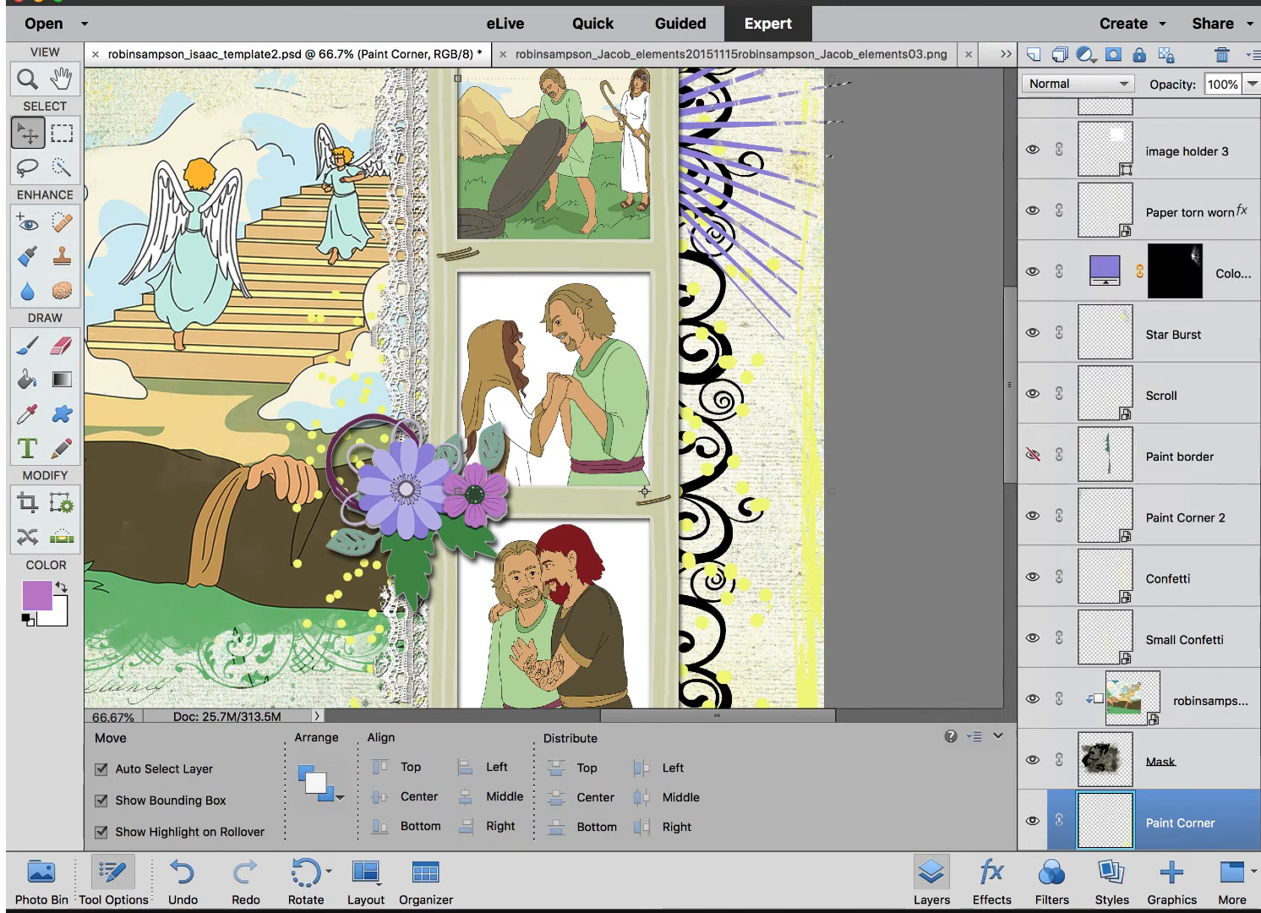
- Add a pinkish-purple solid colour fill layer above Paint Corner and clip it to that layer
click(1087, 56)
click(1119, 74)
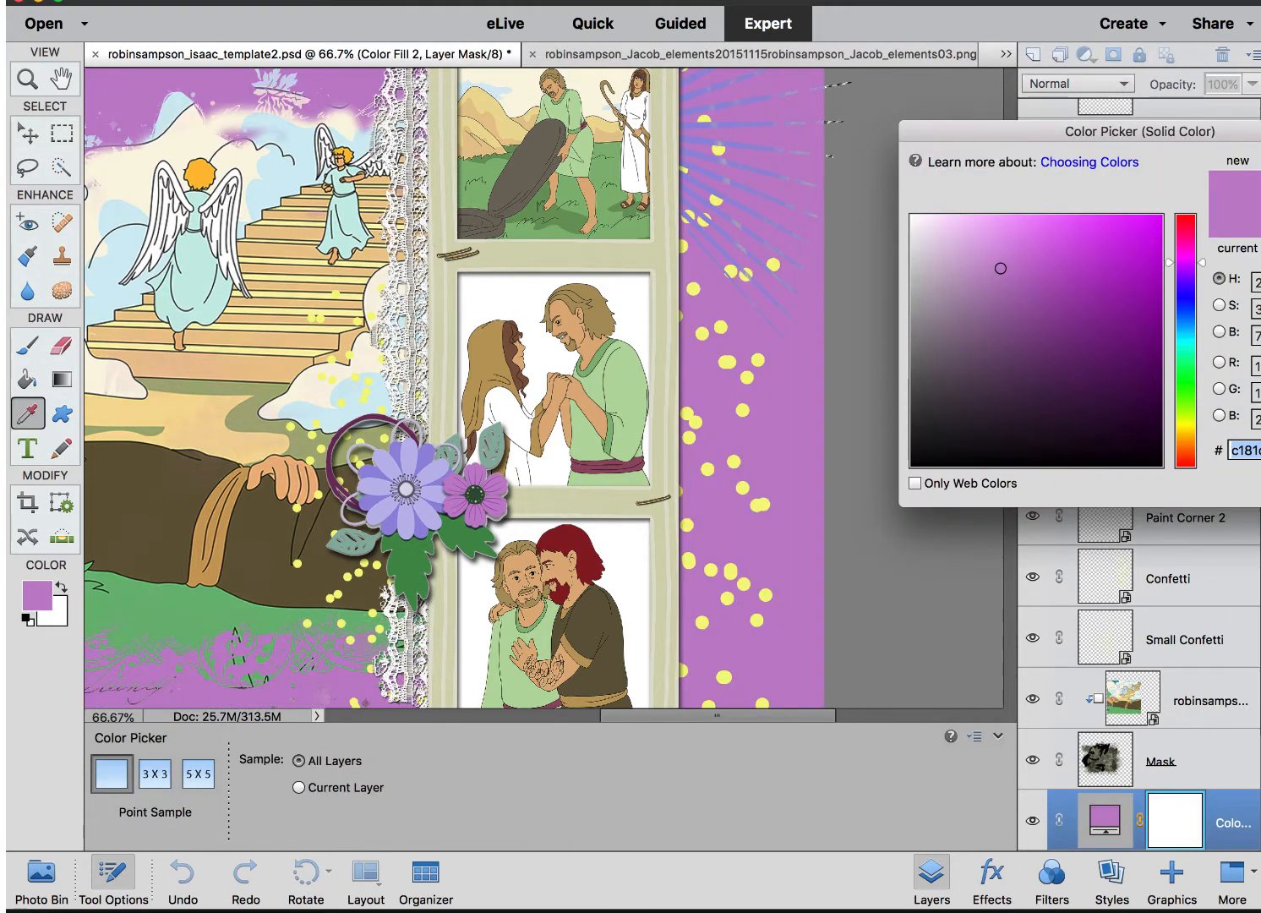
key(Return)
scroll(1073, 563, down, 5)
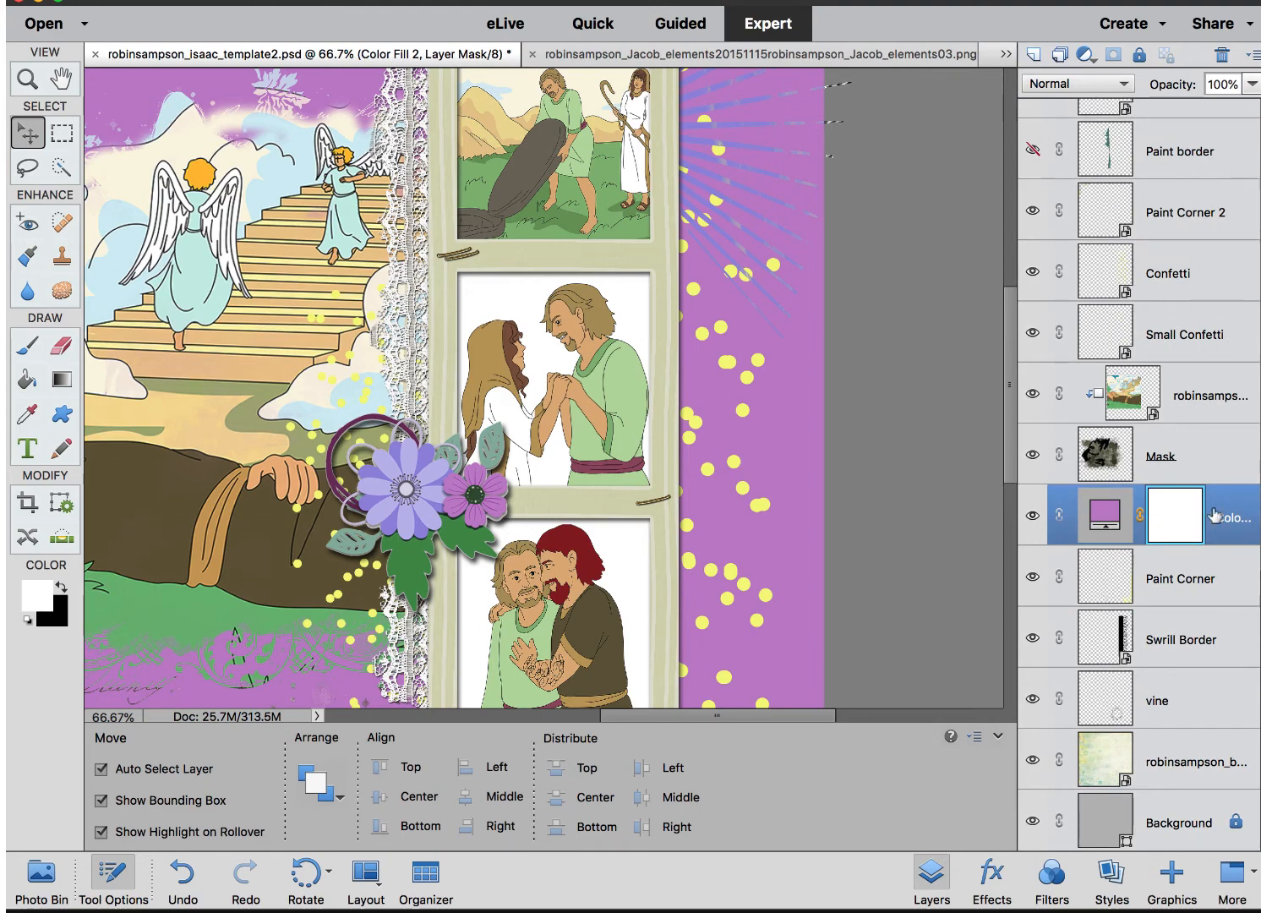
right_click(1221, 515)
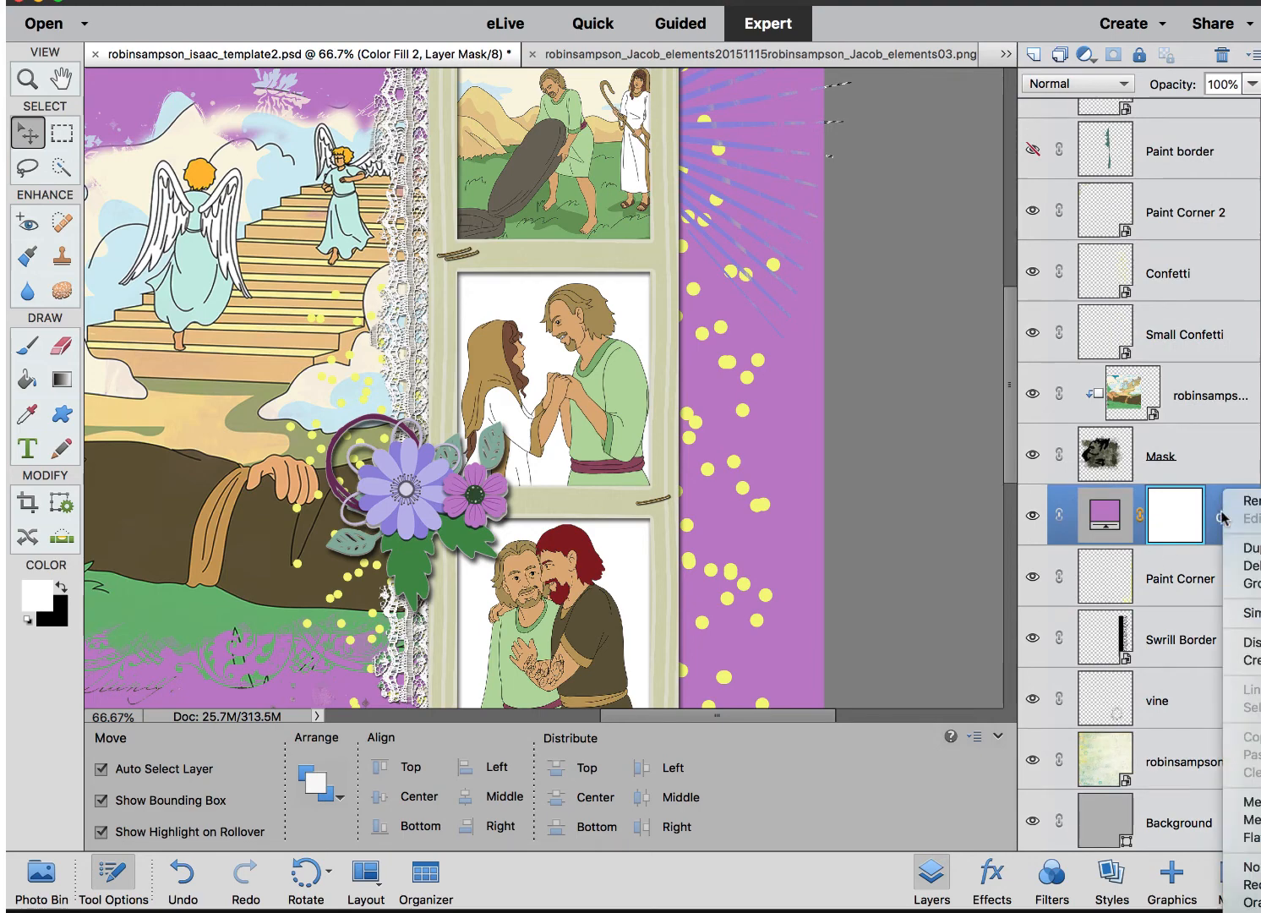
click(1249, 660)
- Select the Confetti layer and set the foreground colour to the light green of the man's robe in the middle frame
scroll(790, 468, down, 10)
scroll(790, 467, left, 3)
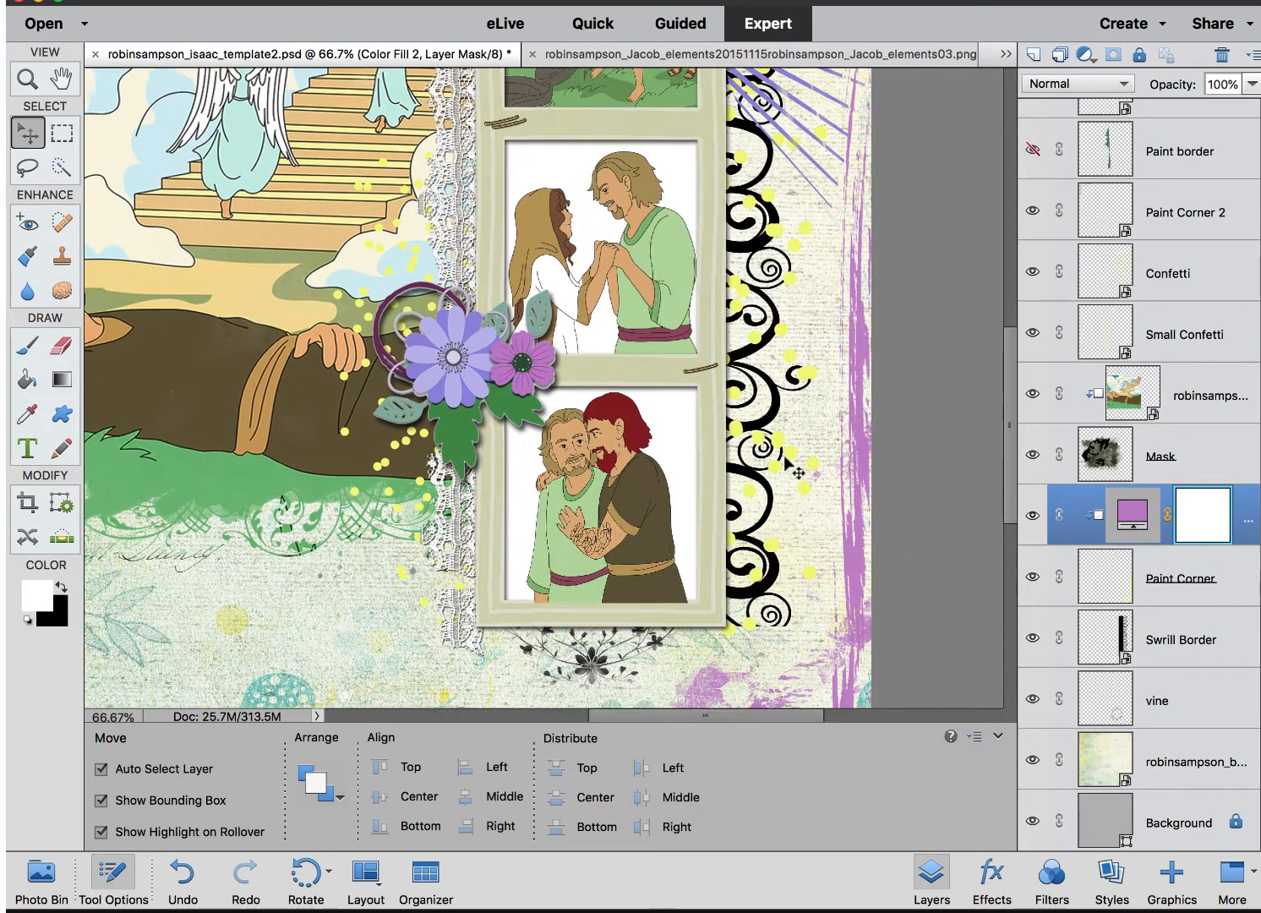
scroll(792, 469, up, 6)
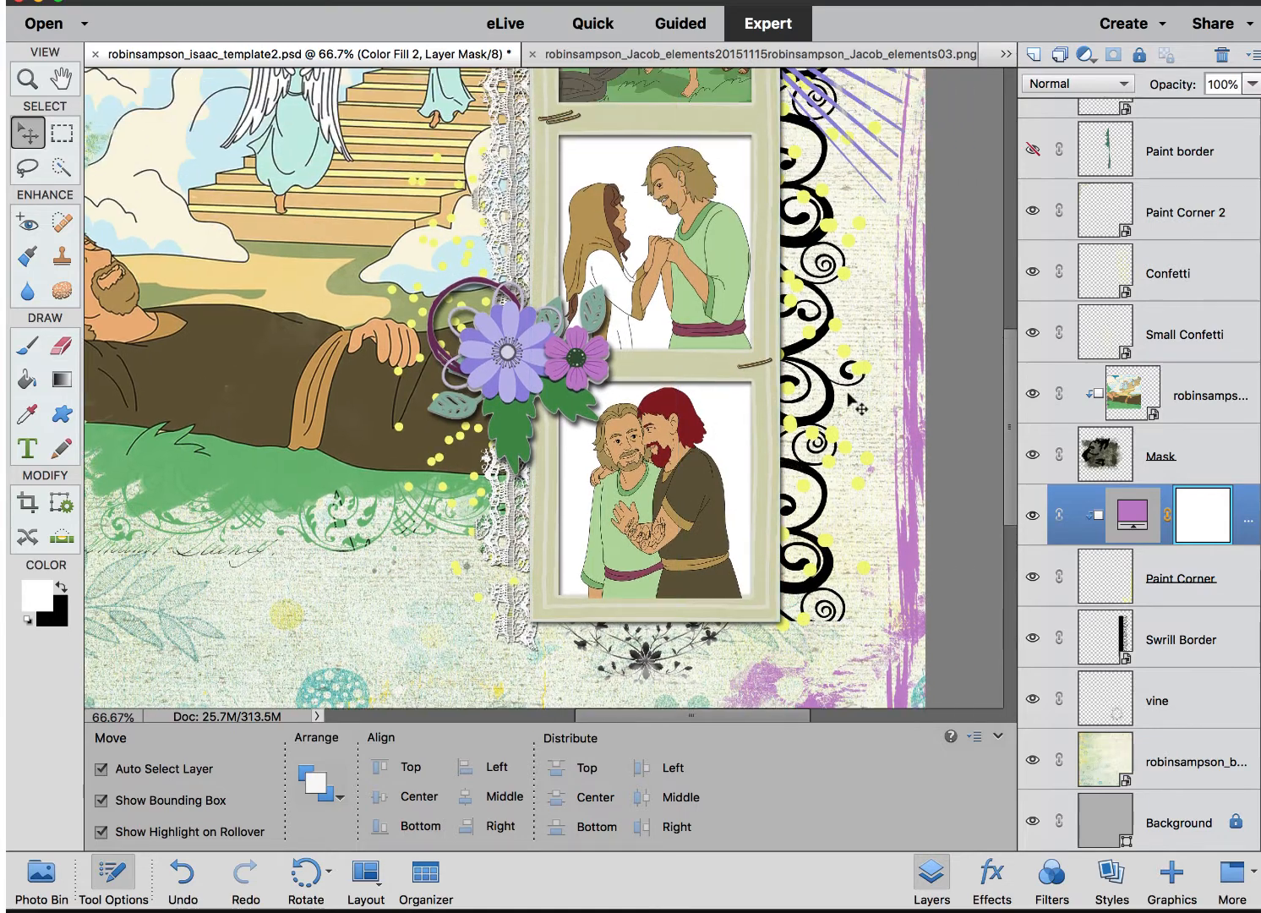
click(870, 382)
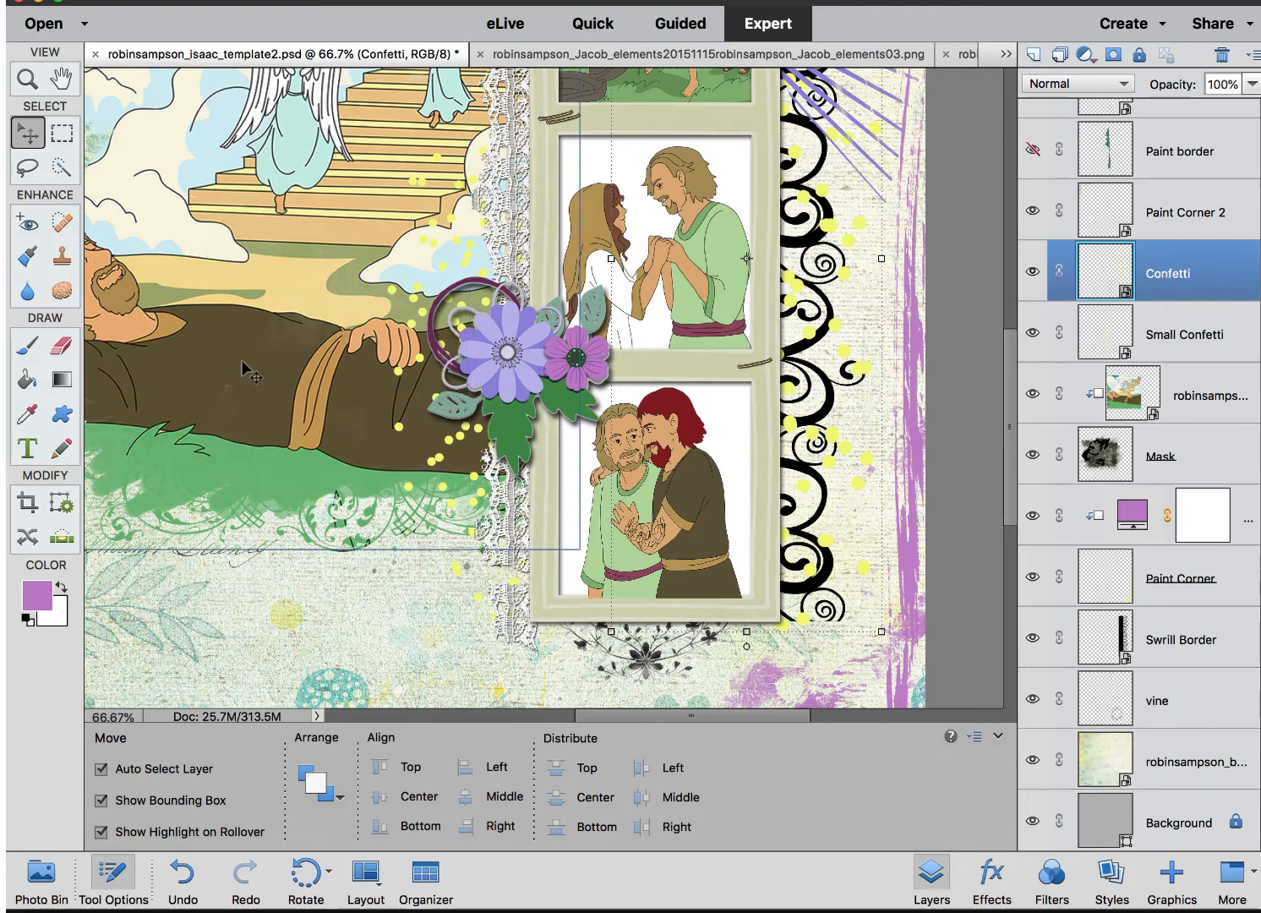
click(34, 606)
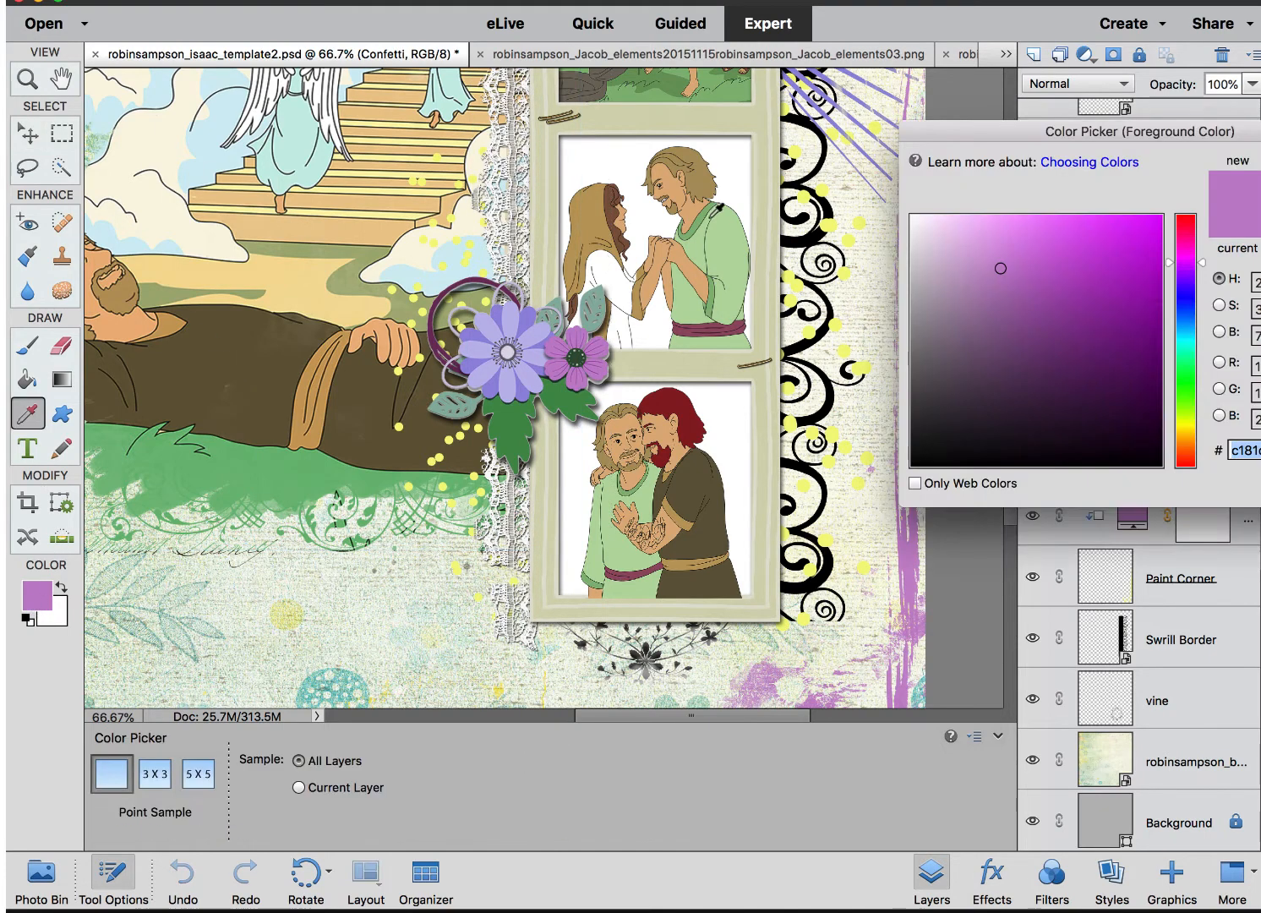
click(730, 244)
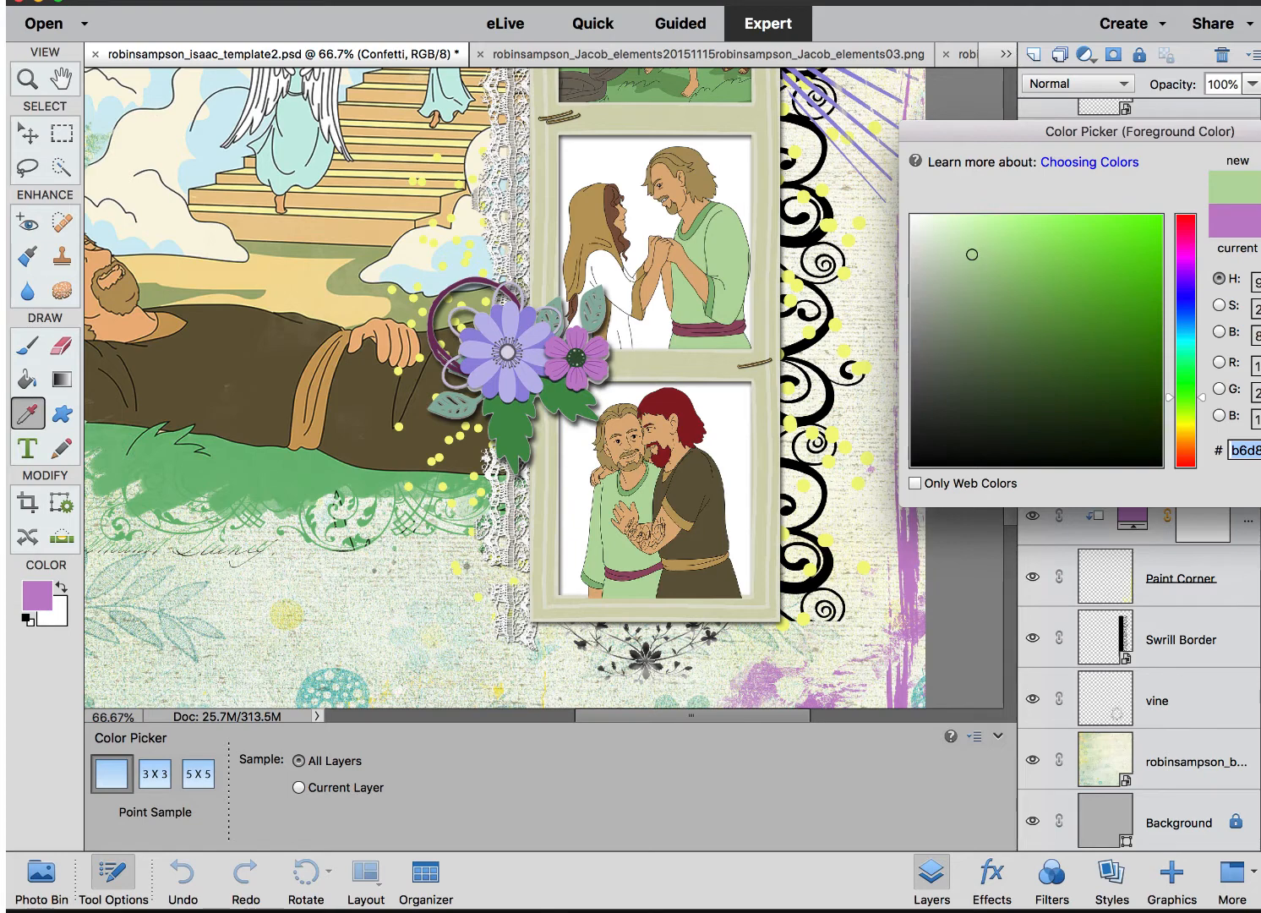
key(Return)
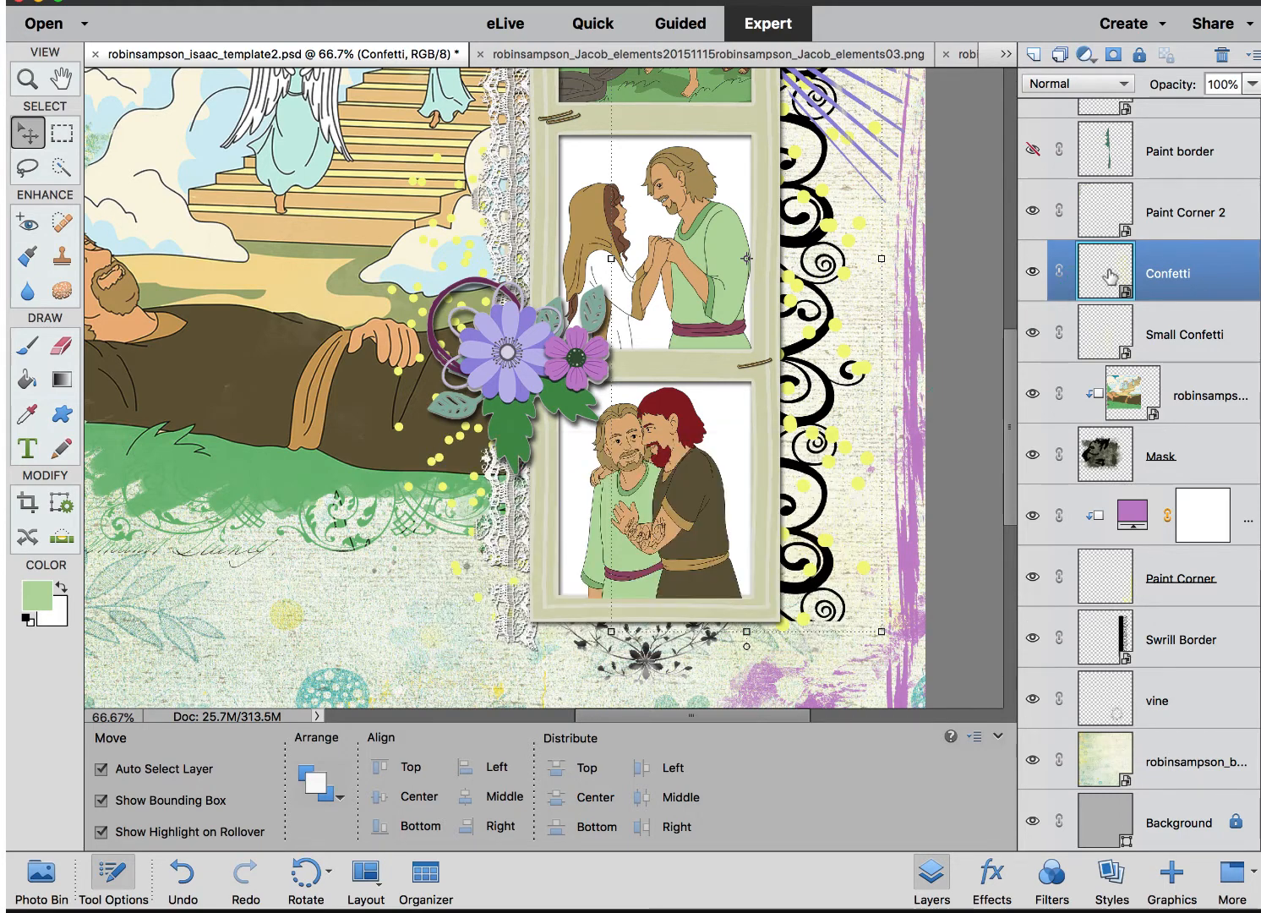
- Load the Confetti layer's dots as a selection, simplify the layer, and brush light green over some dots with the 91 px brush
super+click(1110, 275)
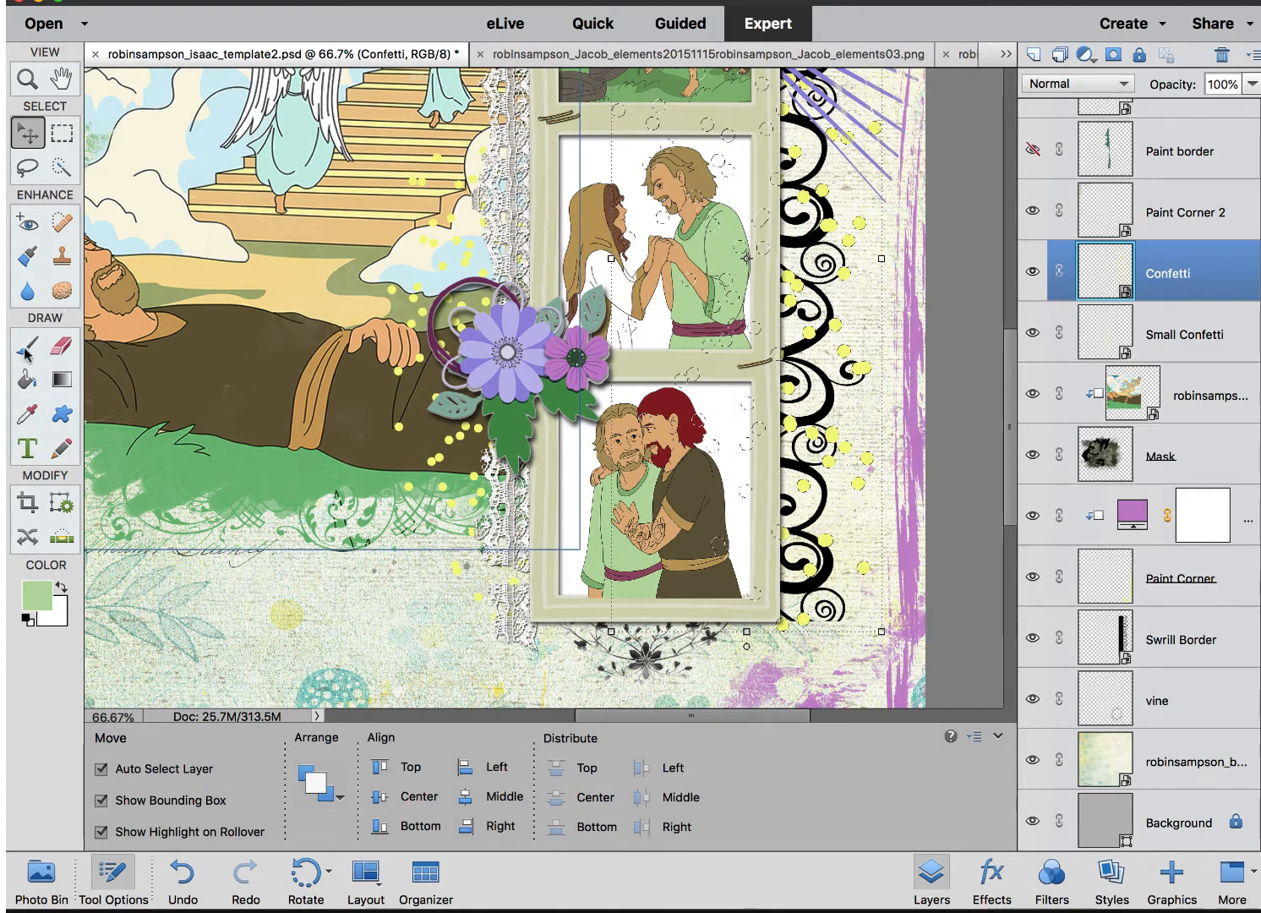
key(b)
click(818, 219)
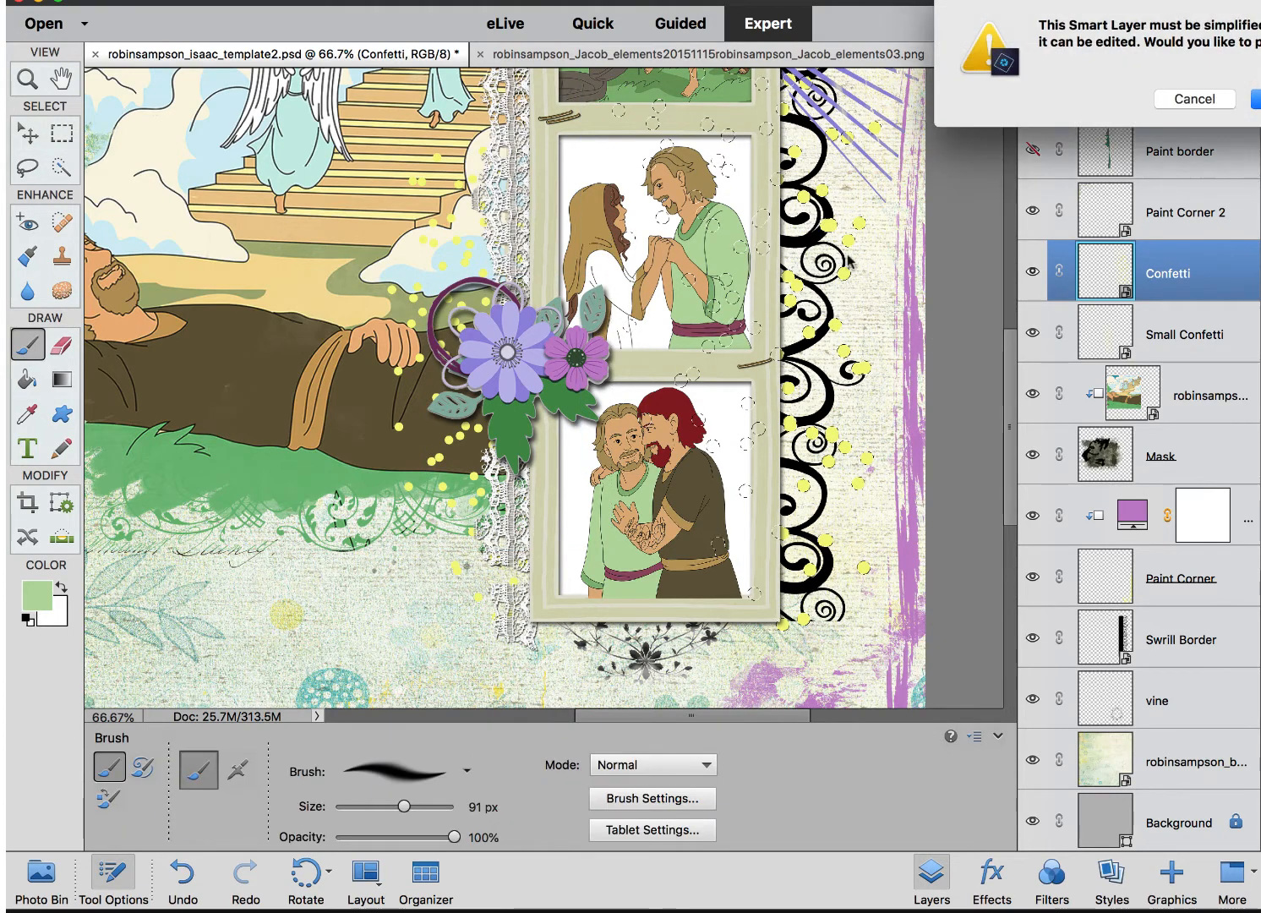
key(Escape)
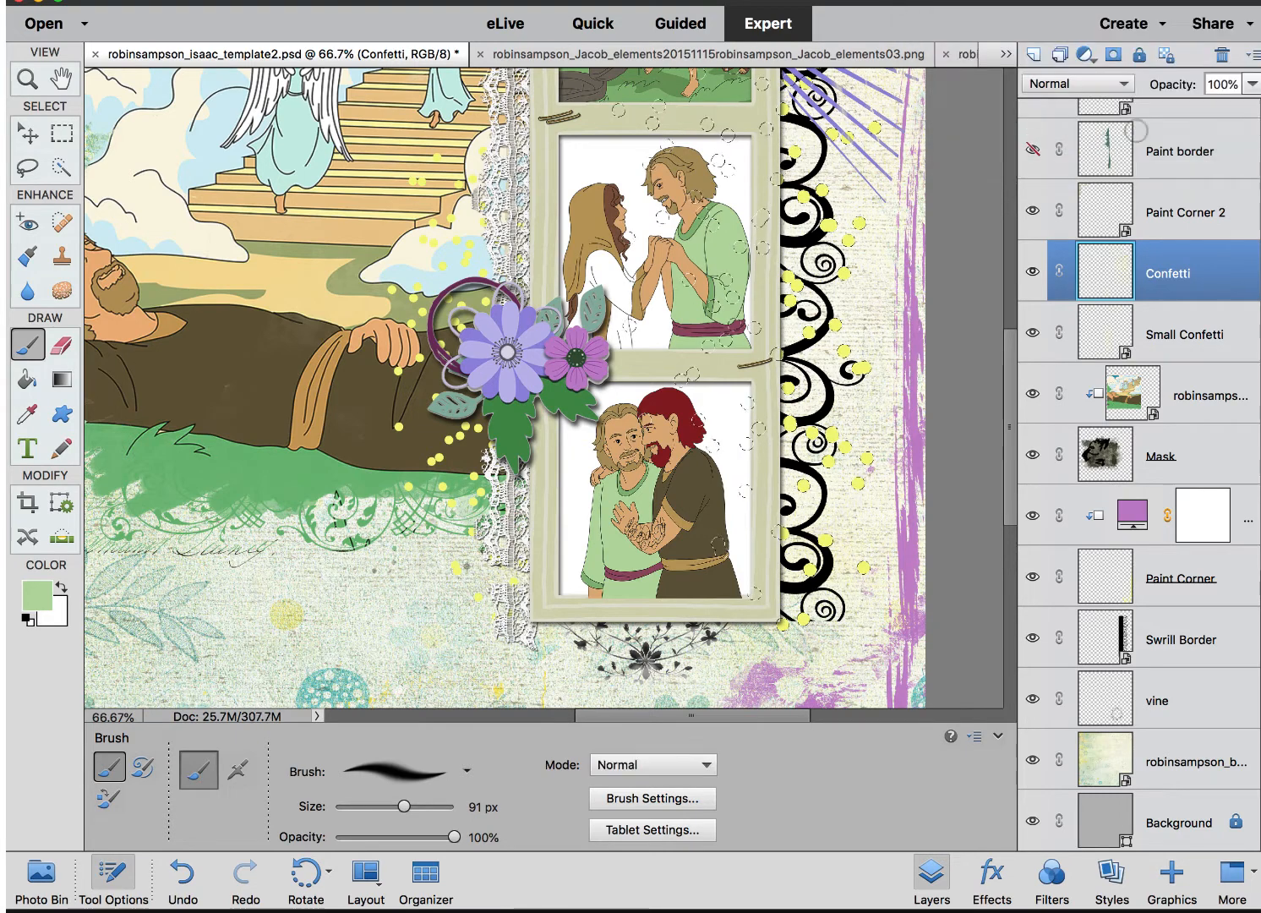
mouse_move(778, 183)
mouse_down()
mouse_move(798, 198)
mouse_move(825, 301)
mouse_up()
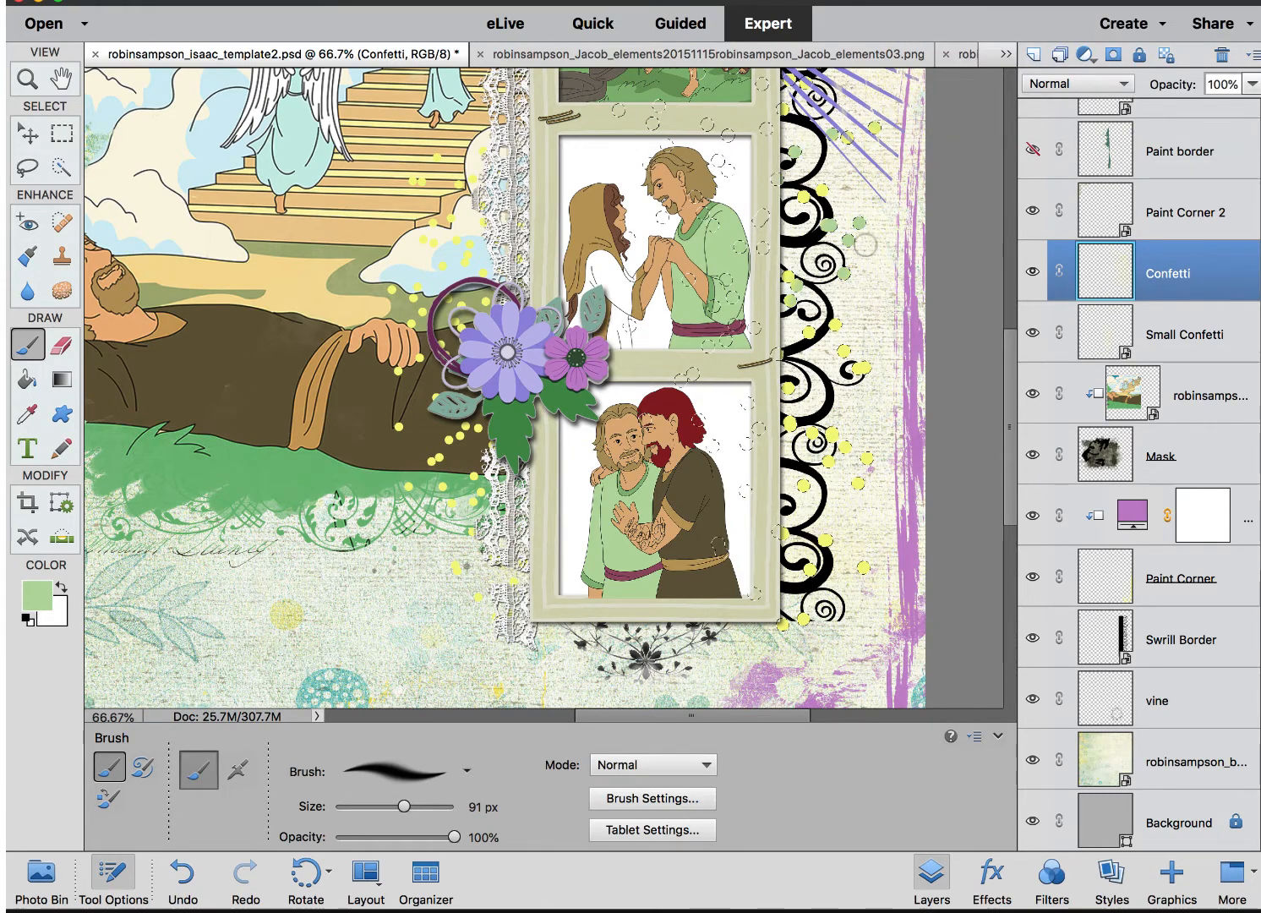
- Add a light green solid colour fill layer from the confetti selection, directly above the Confetti layer
click(1085, 55)
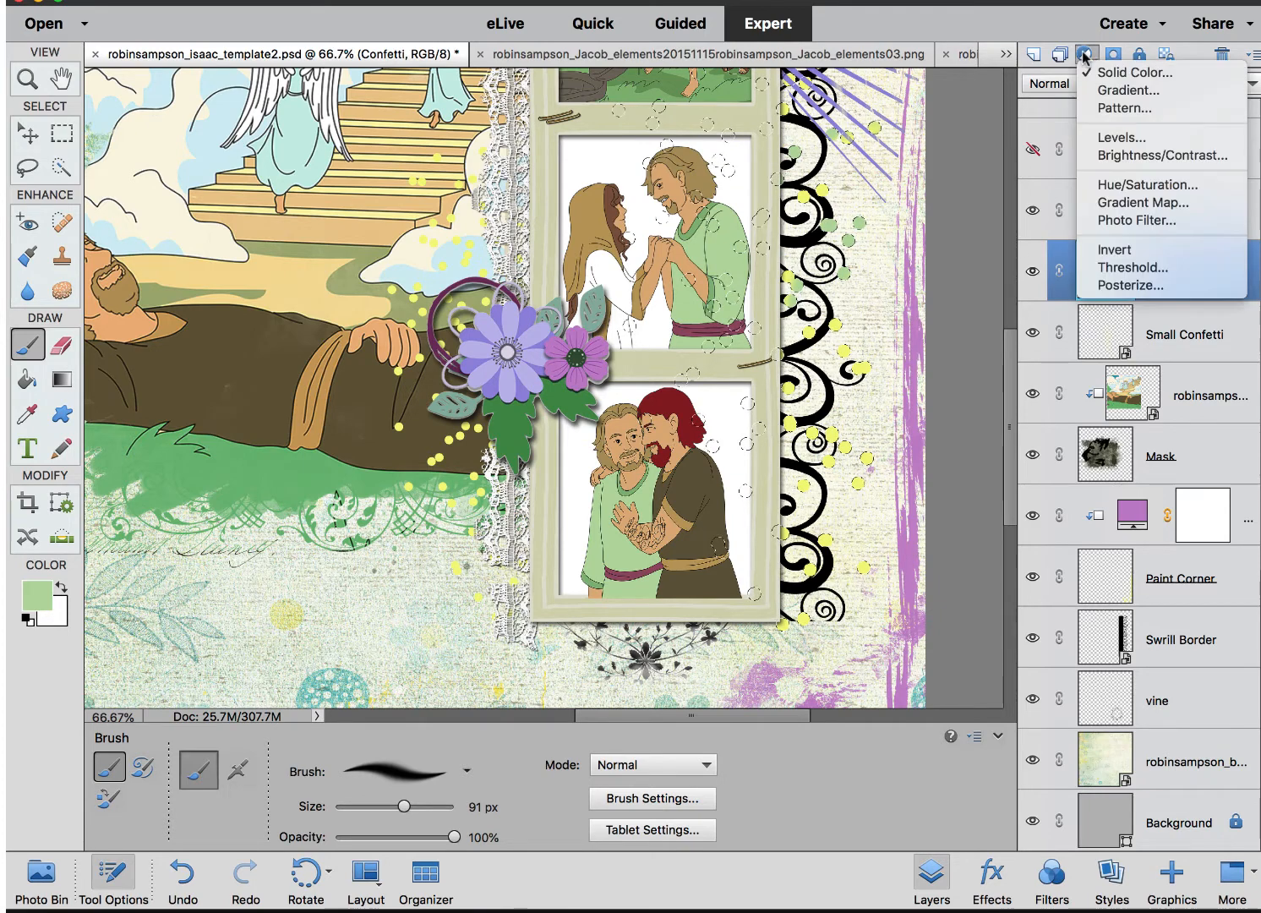
click(1135, 73)
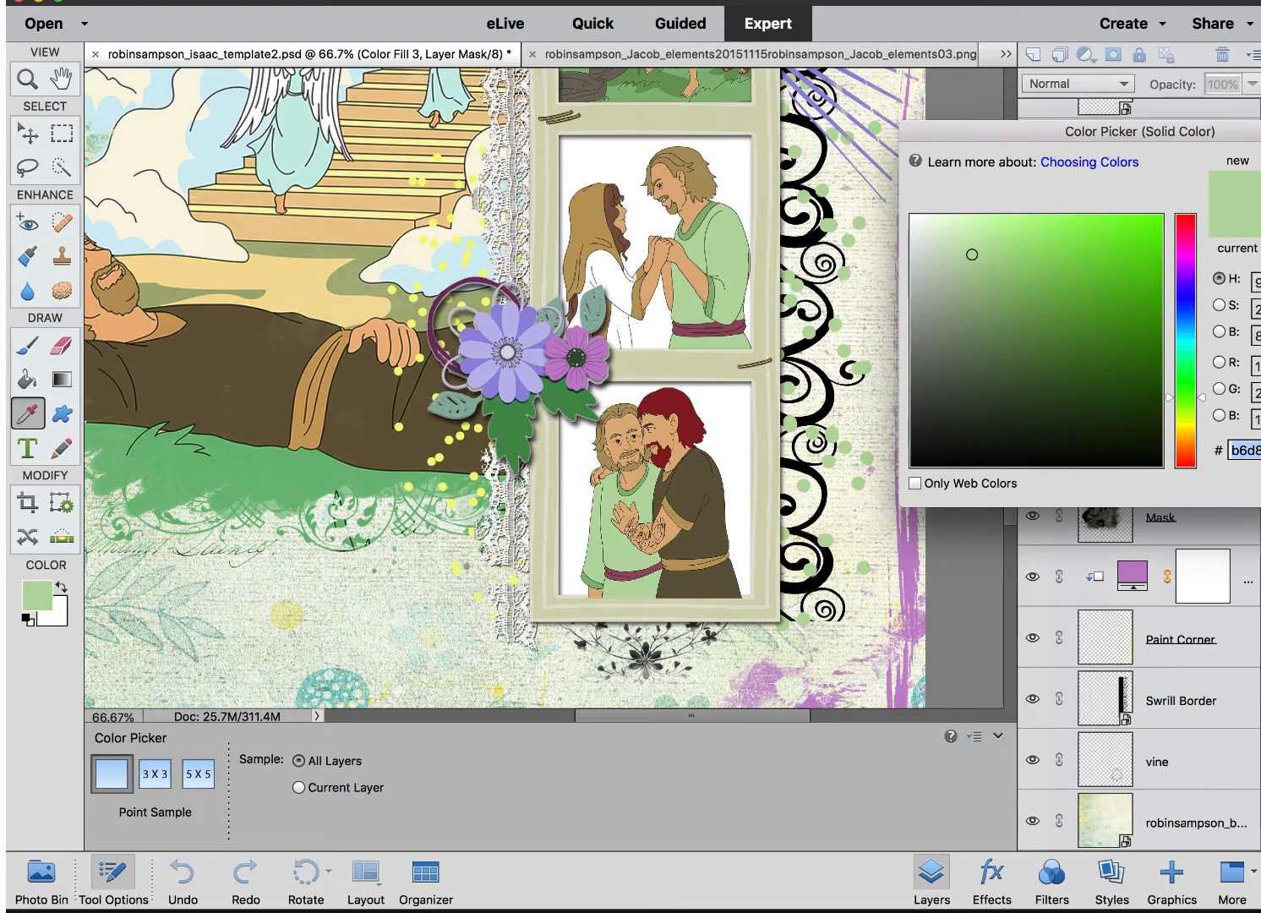
key(Return)
key(b)
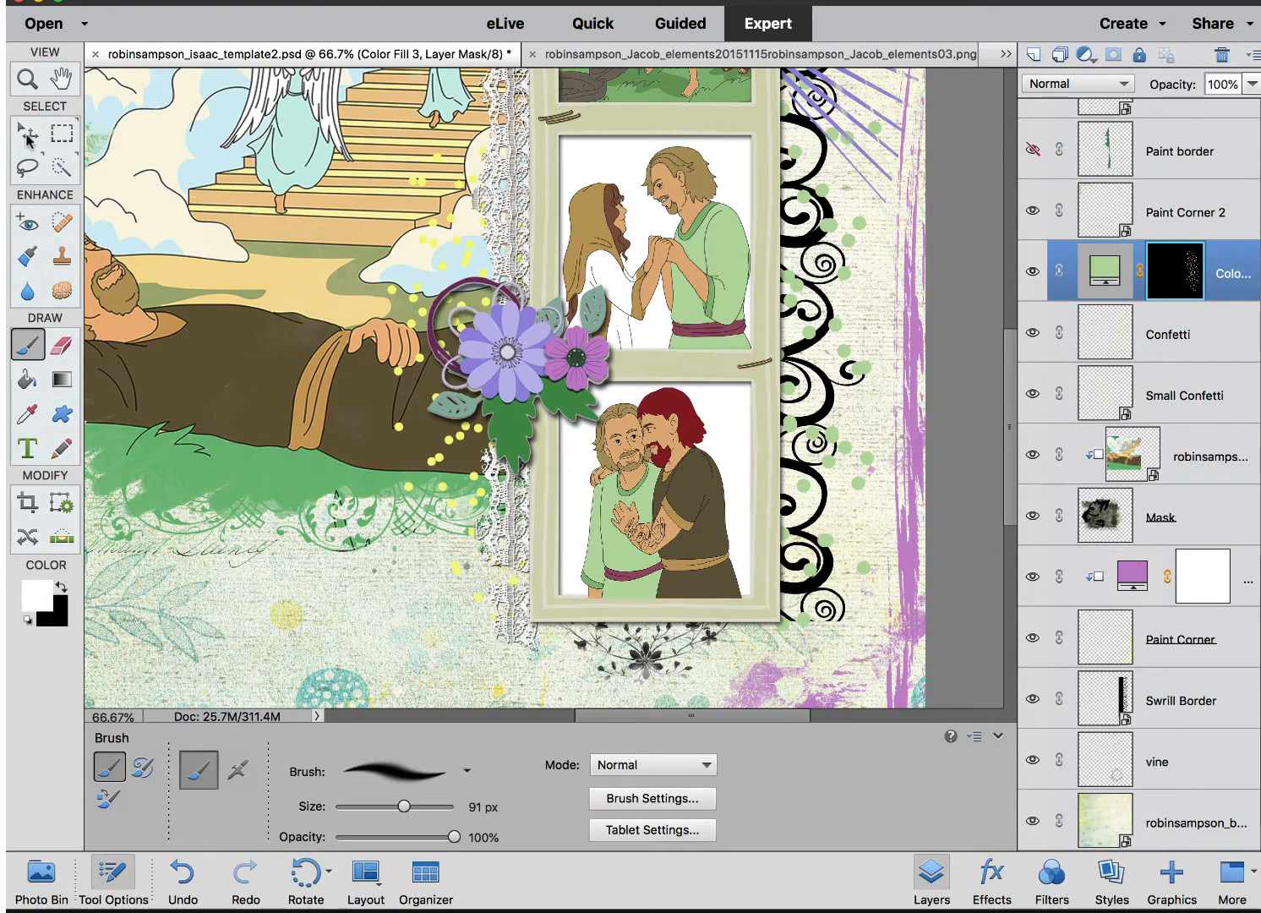
key(v)
- Select the Small Confetti layer through its yellow dots beside the lace and flower cluster
scroll(731, 435, up, 5)
scroll(734, 438, left, 3)
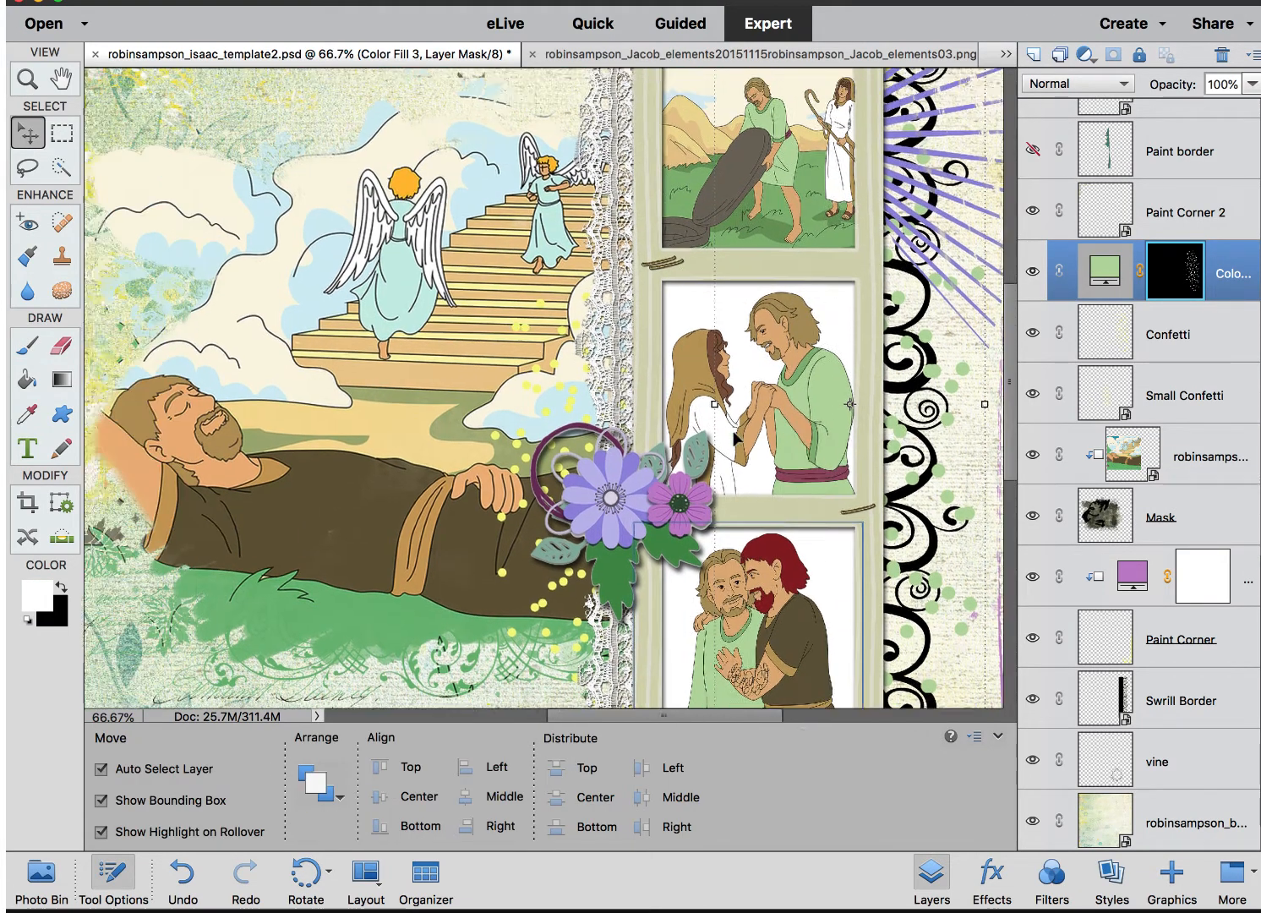
scroll(735, 435, down, 7)
scroll(736, 435, left, 6)
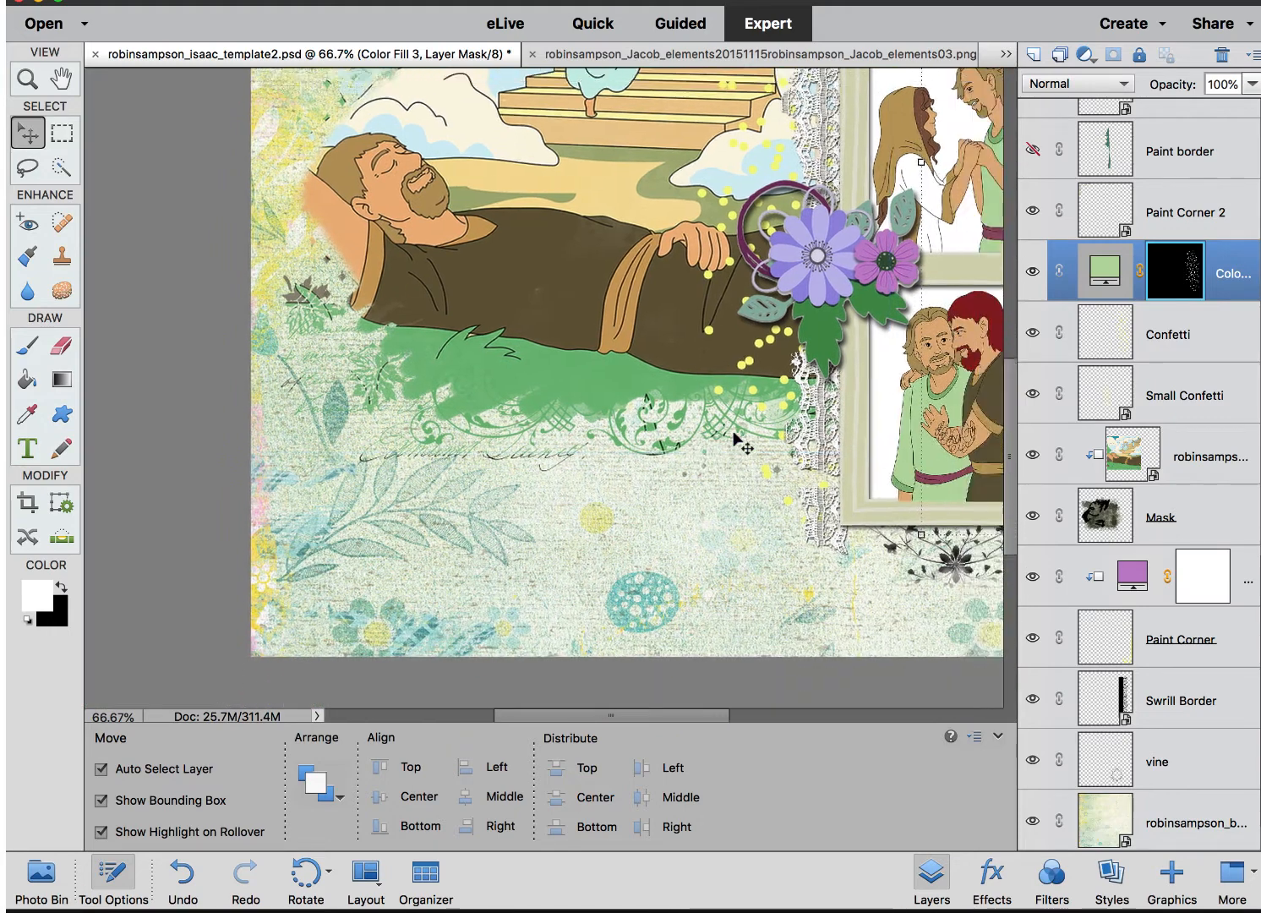
scroll(737, 438, right, 8)
scroll(737, 437, left, 3)
scroll(737, 438, up, 3)
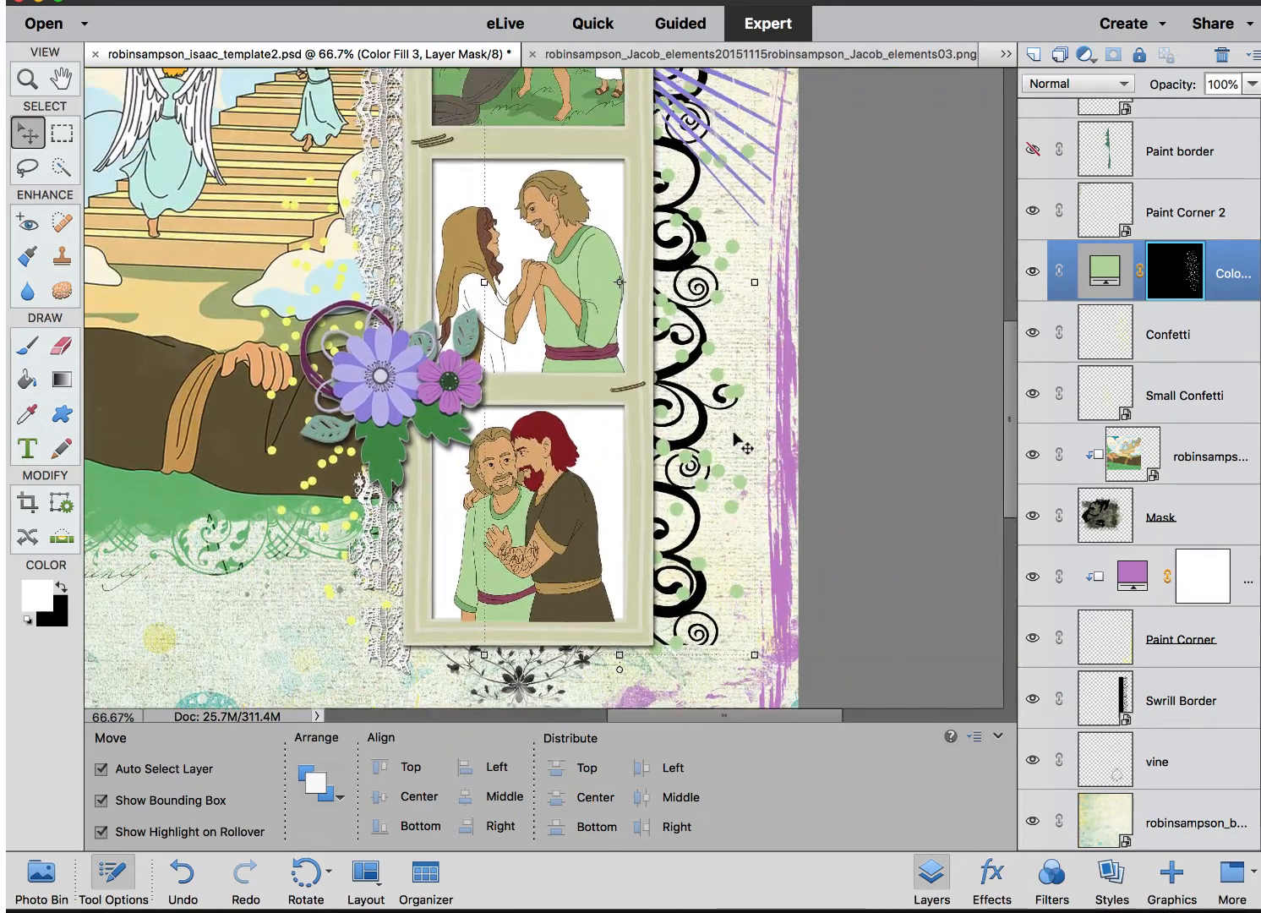
scroll(742, 444, up, 2)
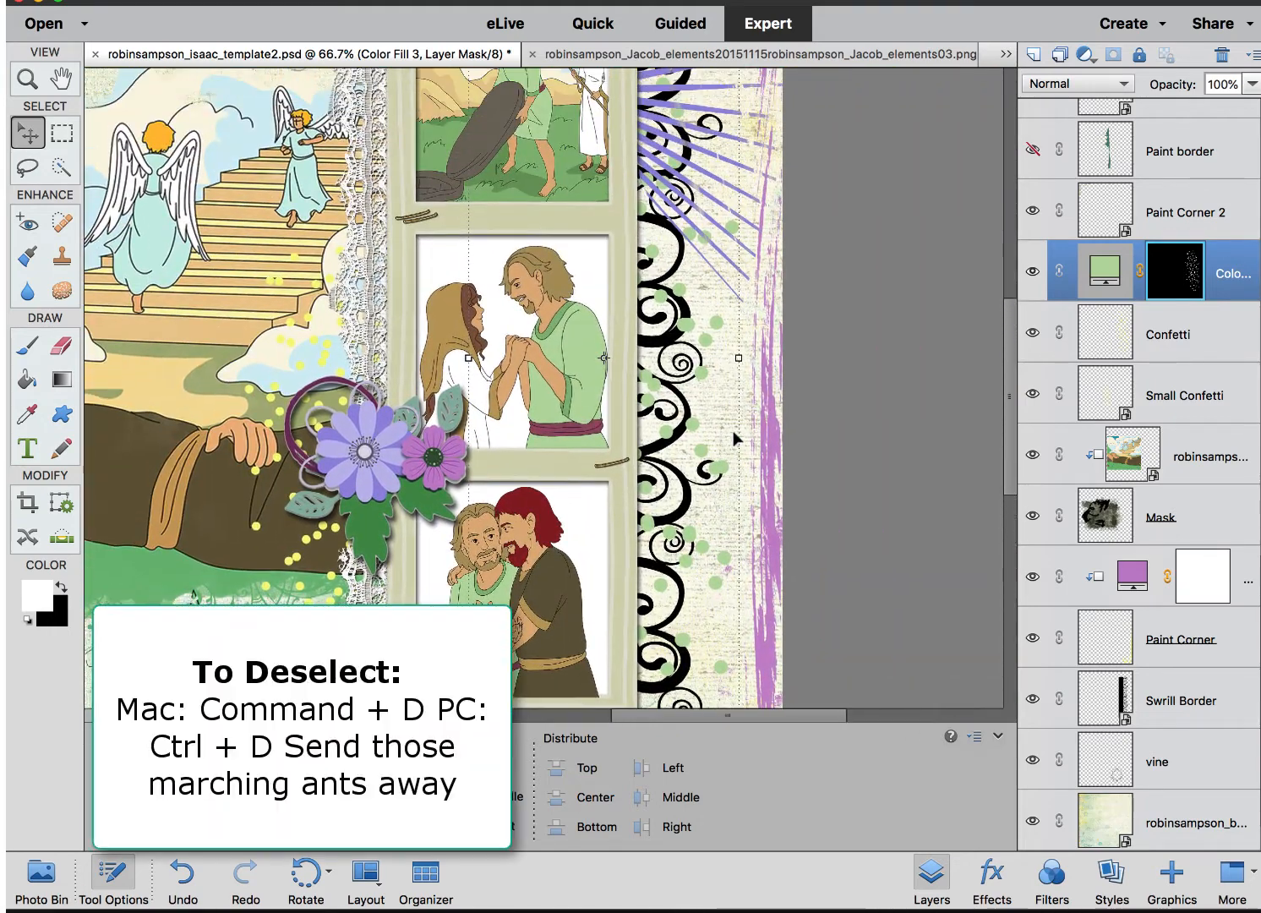
click(308, 319)
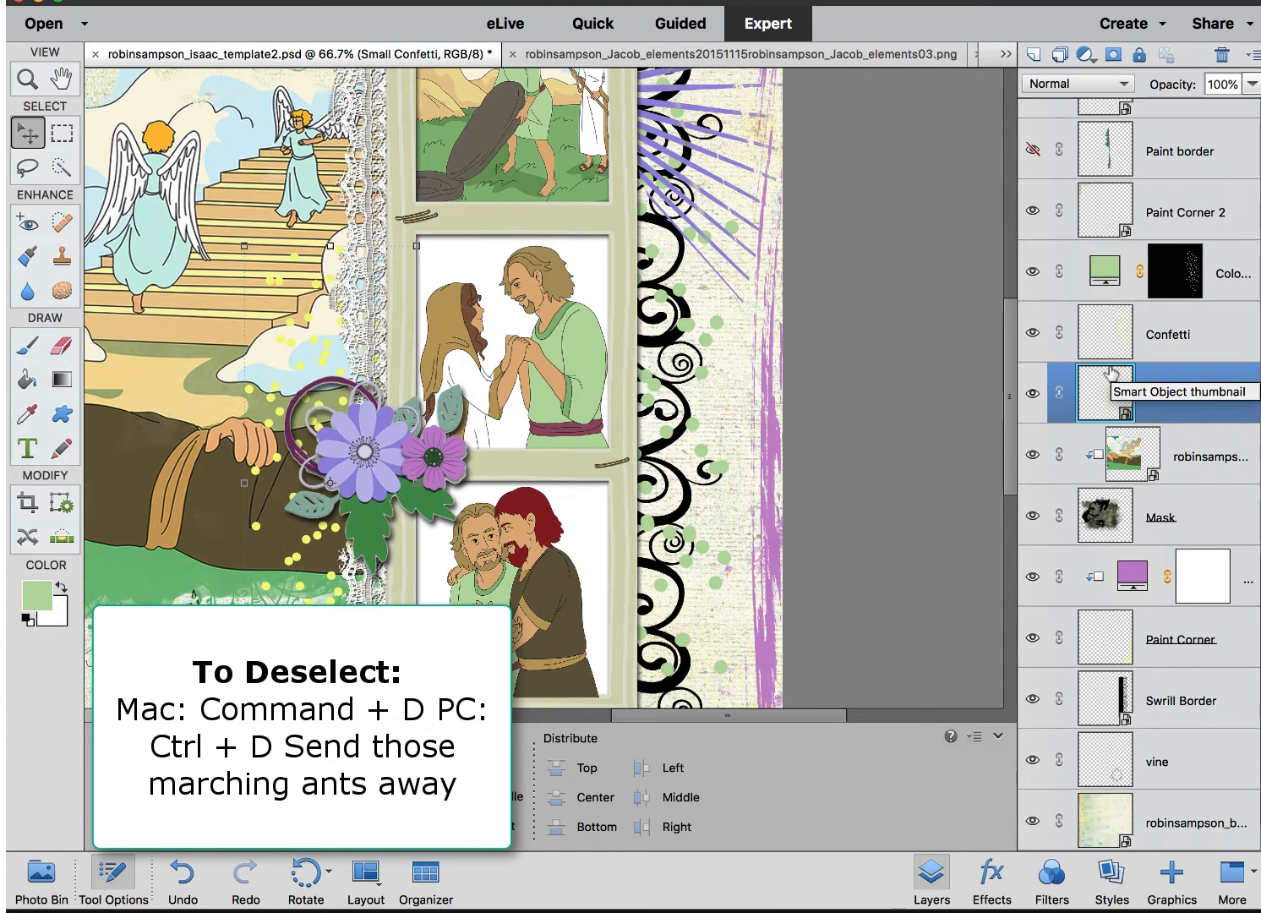
- Load the Small Confetti layer's dots as a selection and fill them with a light green Solid Color fill layer
super+click(1101, 391)
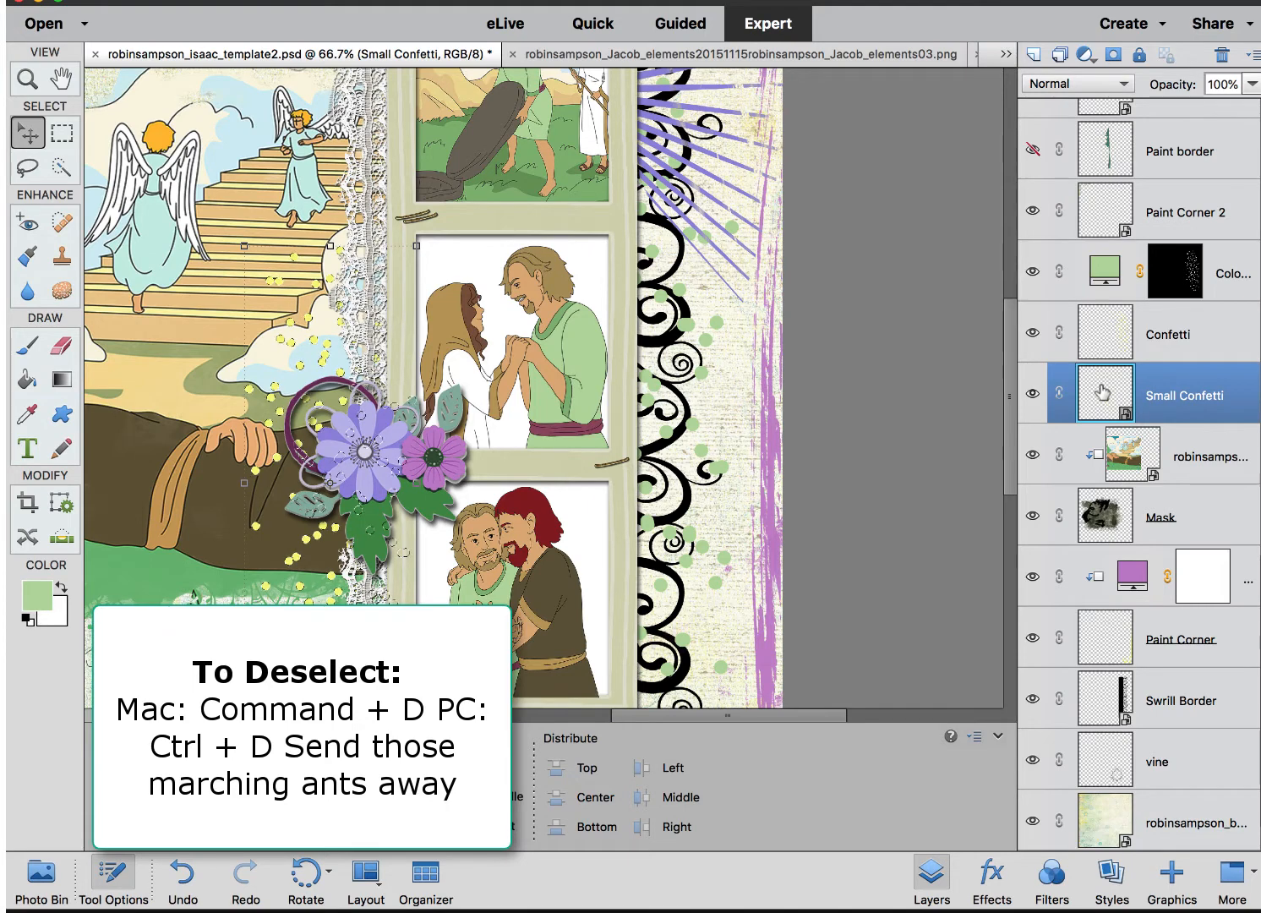
click(1081, 55)
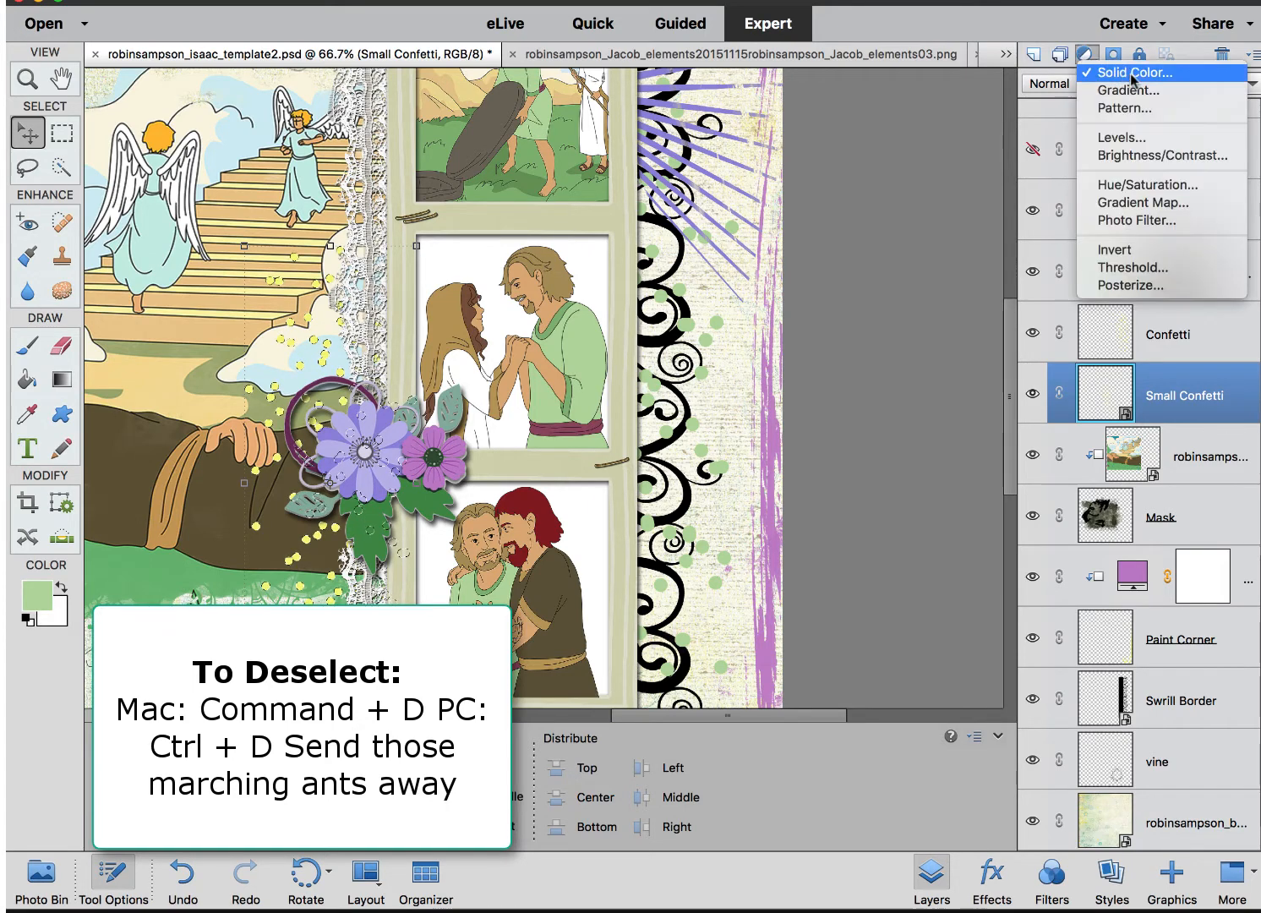
click(1154, 74)
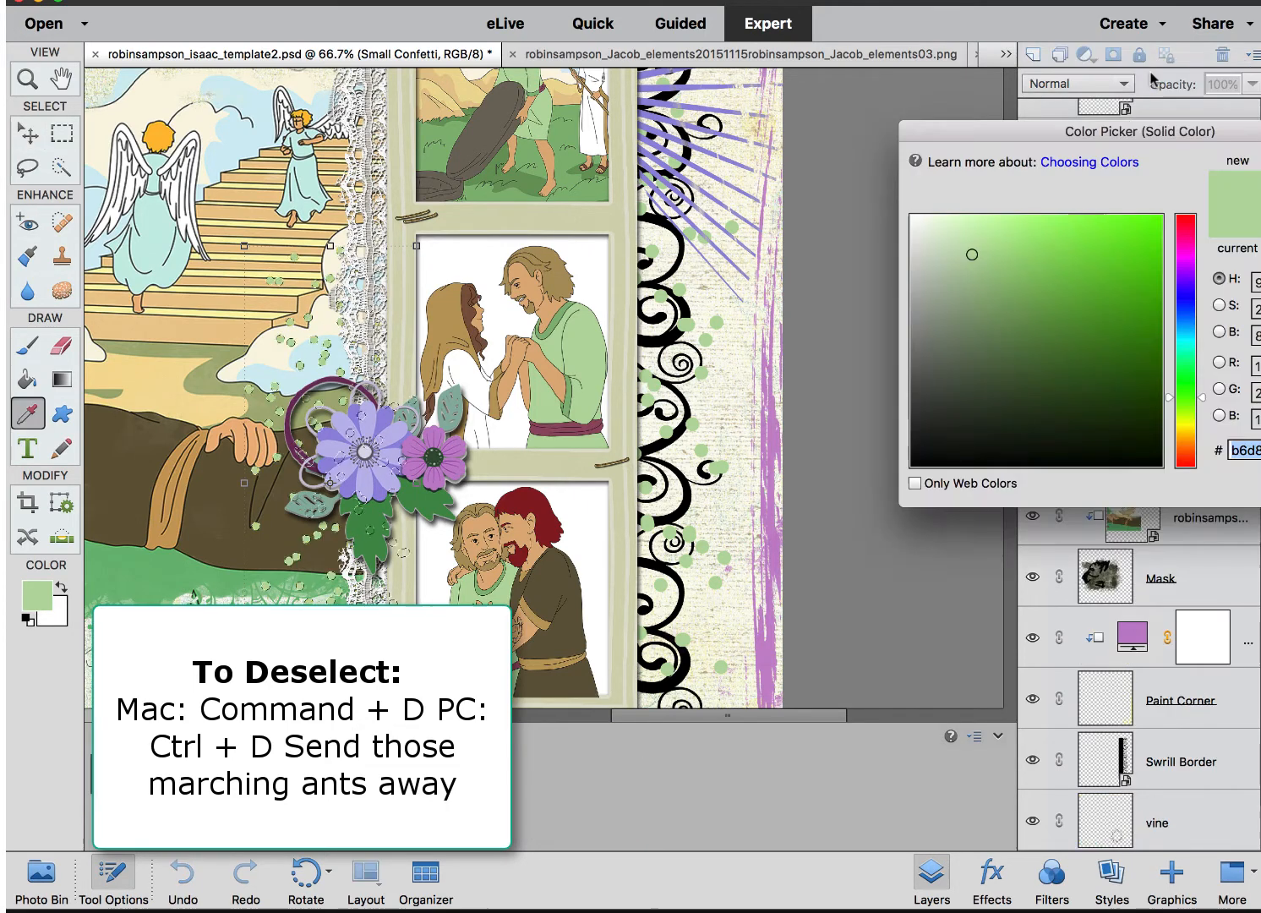
key(Return)
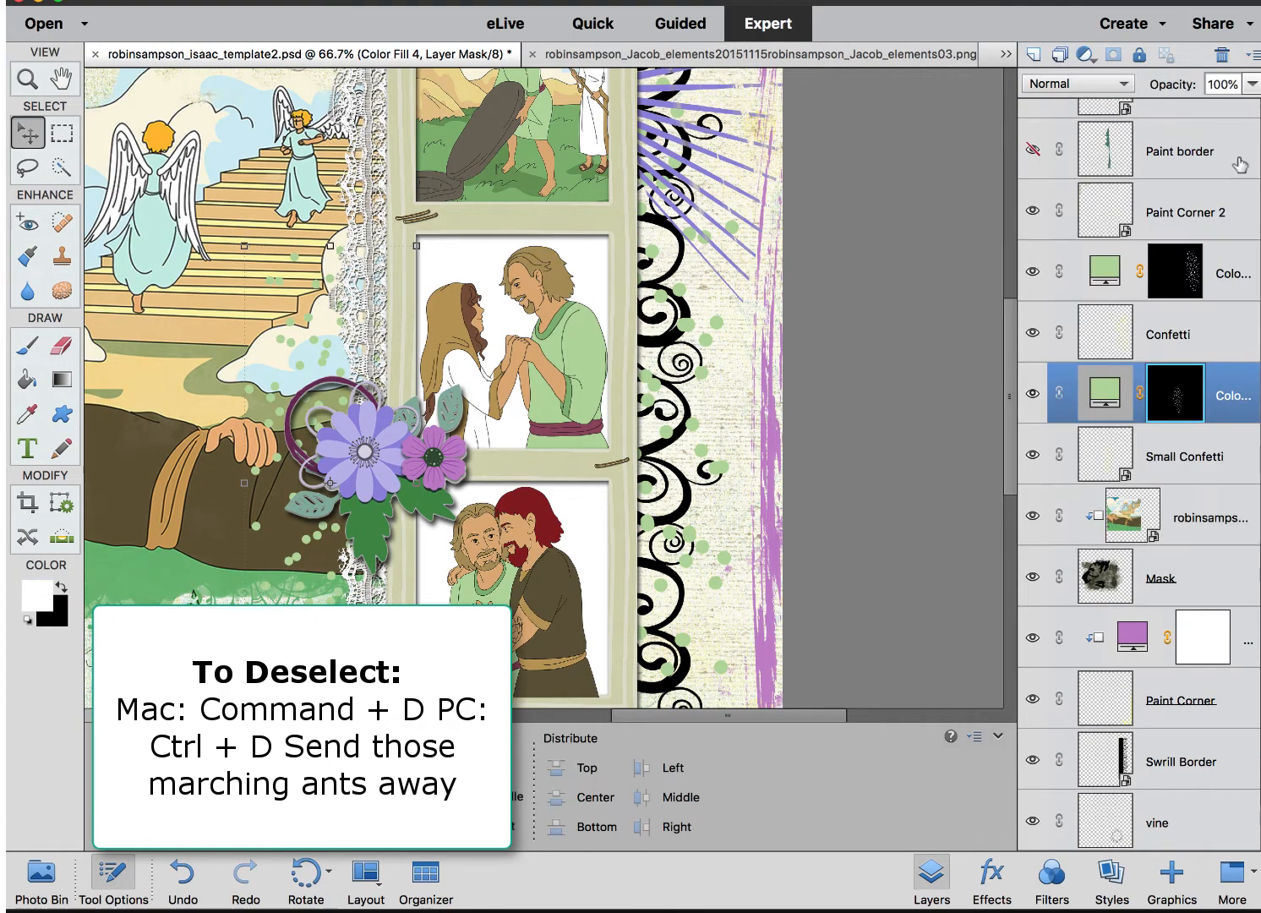
- Select the Paint Corner 2 layer in the page's upper-left corner
scroll(872, 256, down, 1)
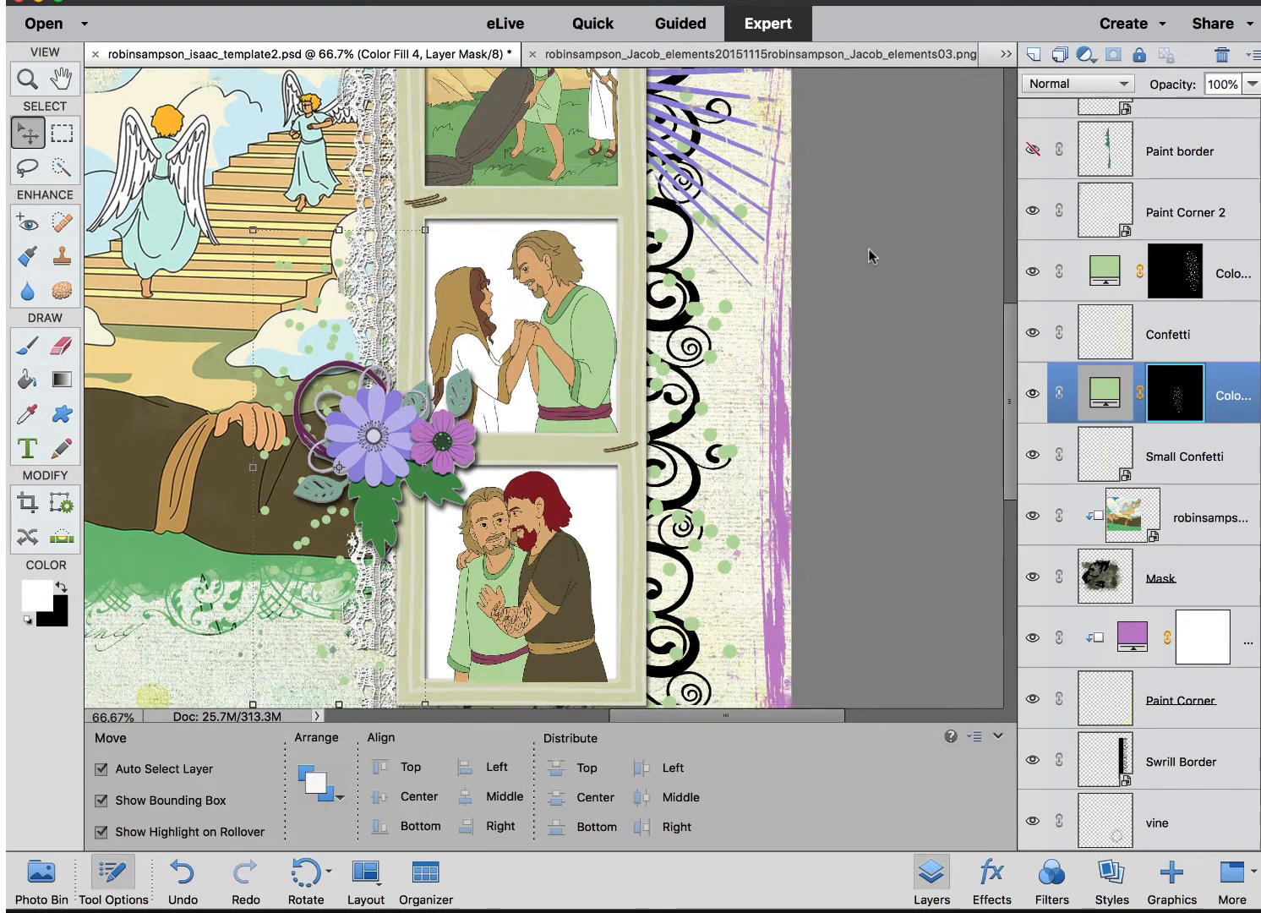
scroll(872, 256, down, 5)
scroll(872, 256, up, 10)
scroll(872, 256, left, 8)
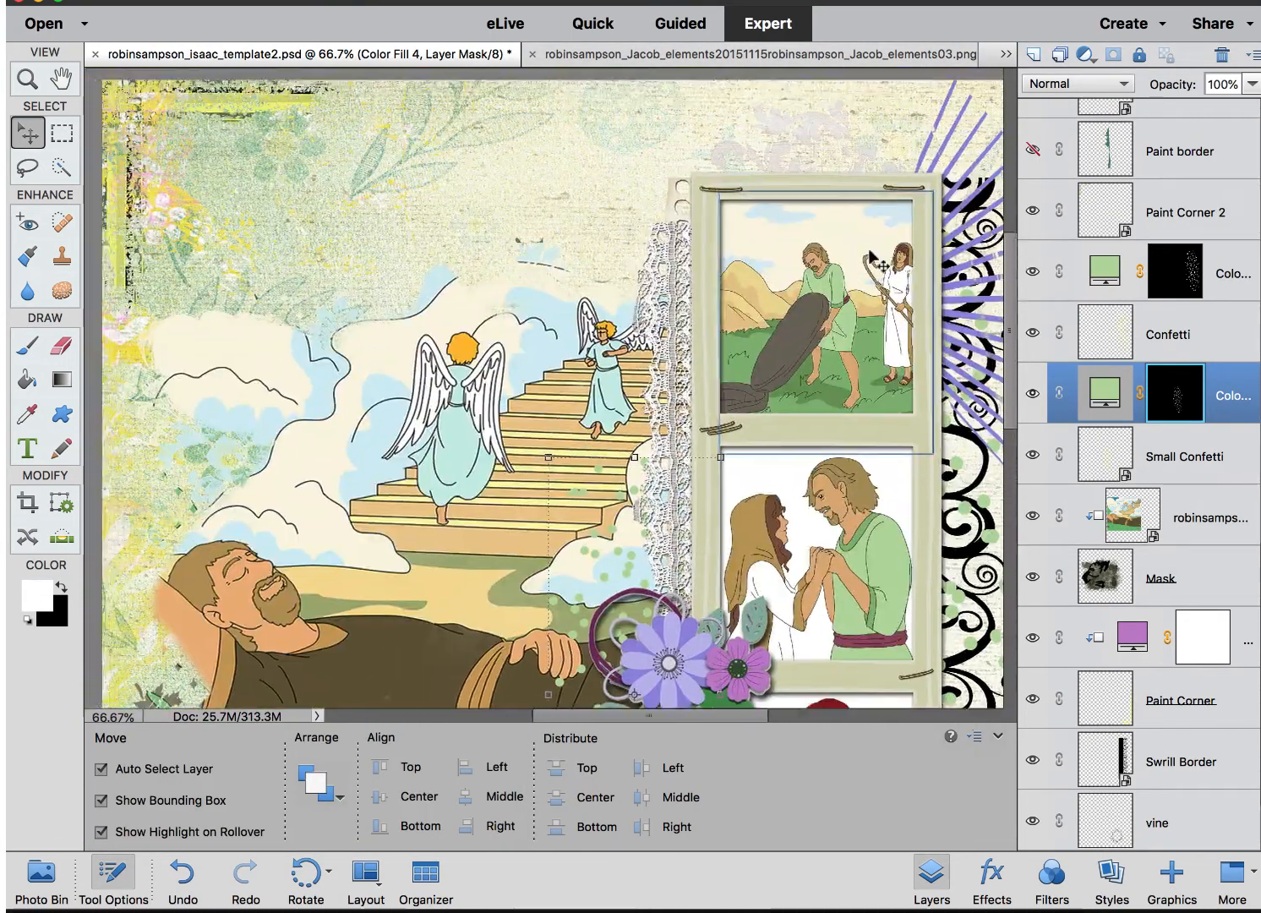
scroll(872, 256, left, 5)
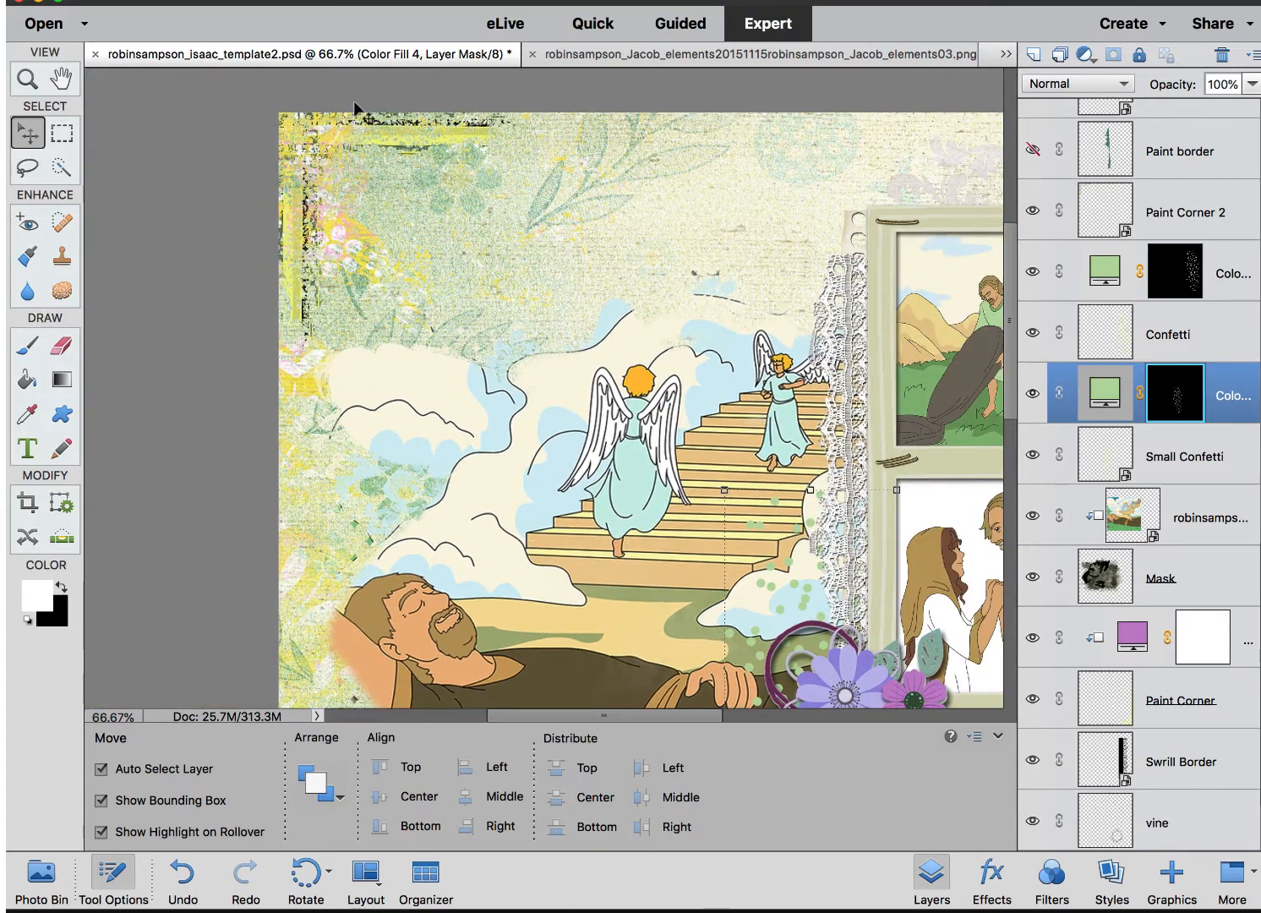
click(381, 149)
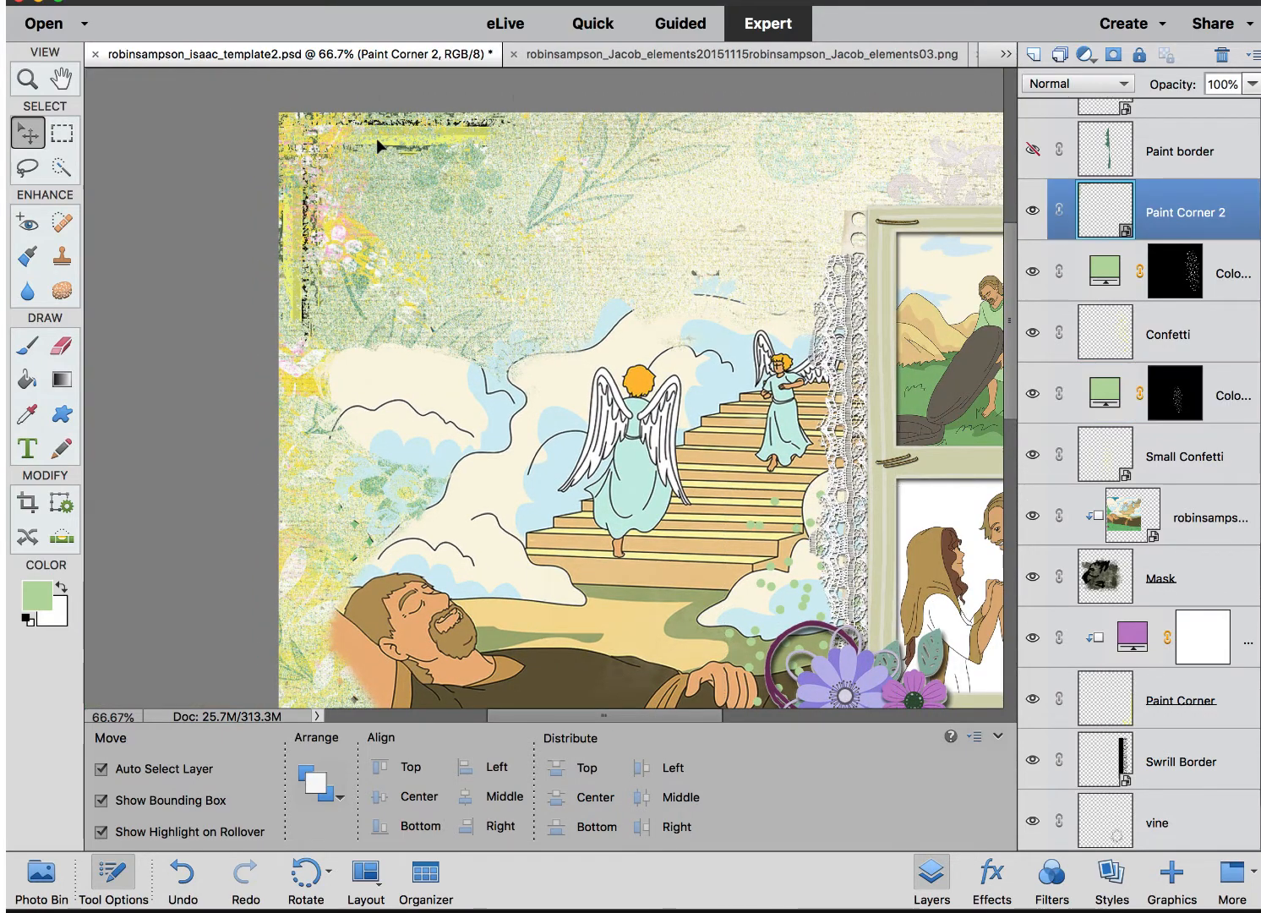
- Add the purple gold-dotted strip and the lavender dotted strip from the open files to the page's upper-left corner
click(40, 875)
scroll(298, 492, down, 4)
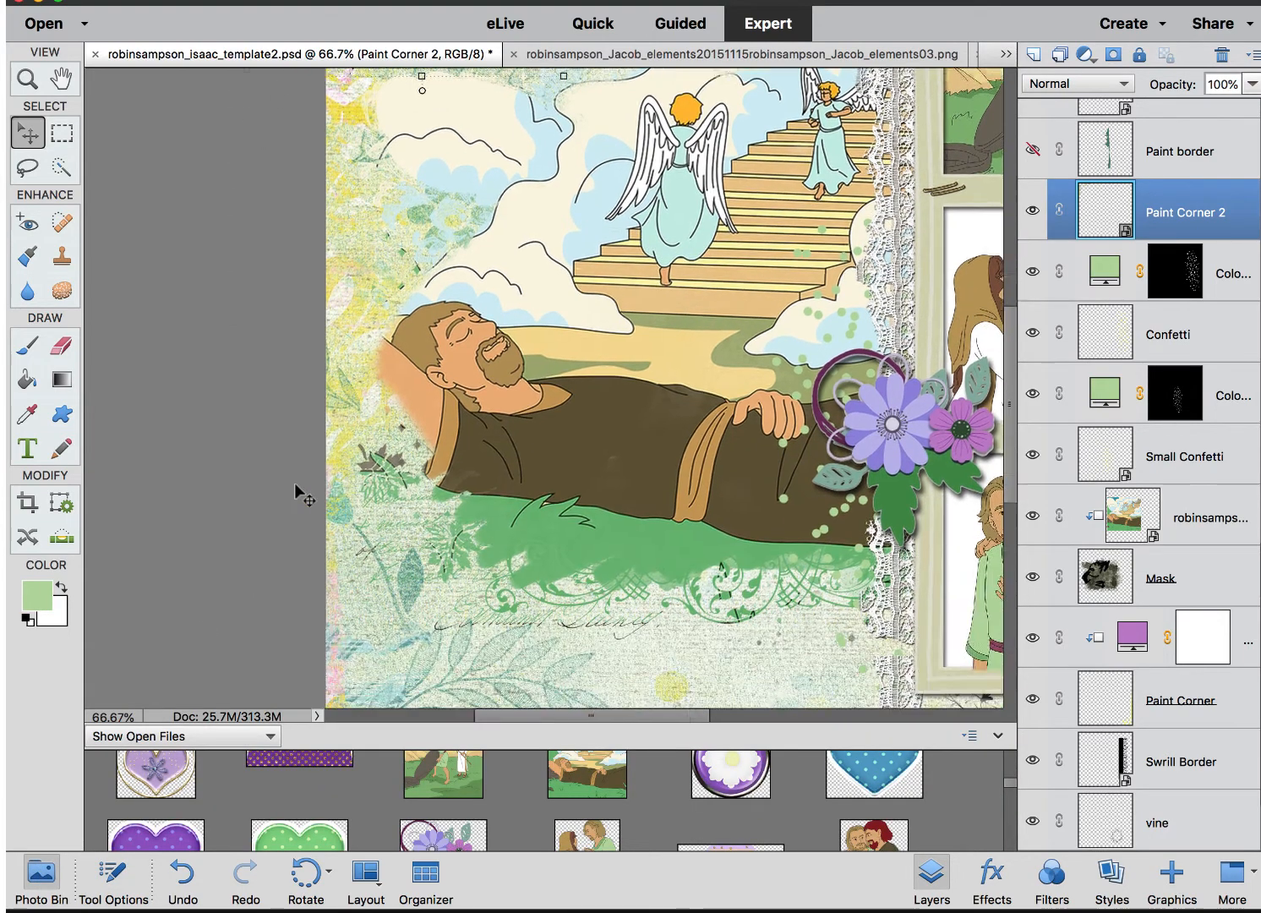
scroll(298, 492, up, 6)
scroll(297, 492, right, 3)
scroll(298, 492, up, 2)
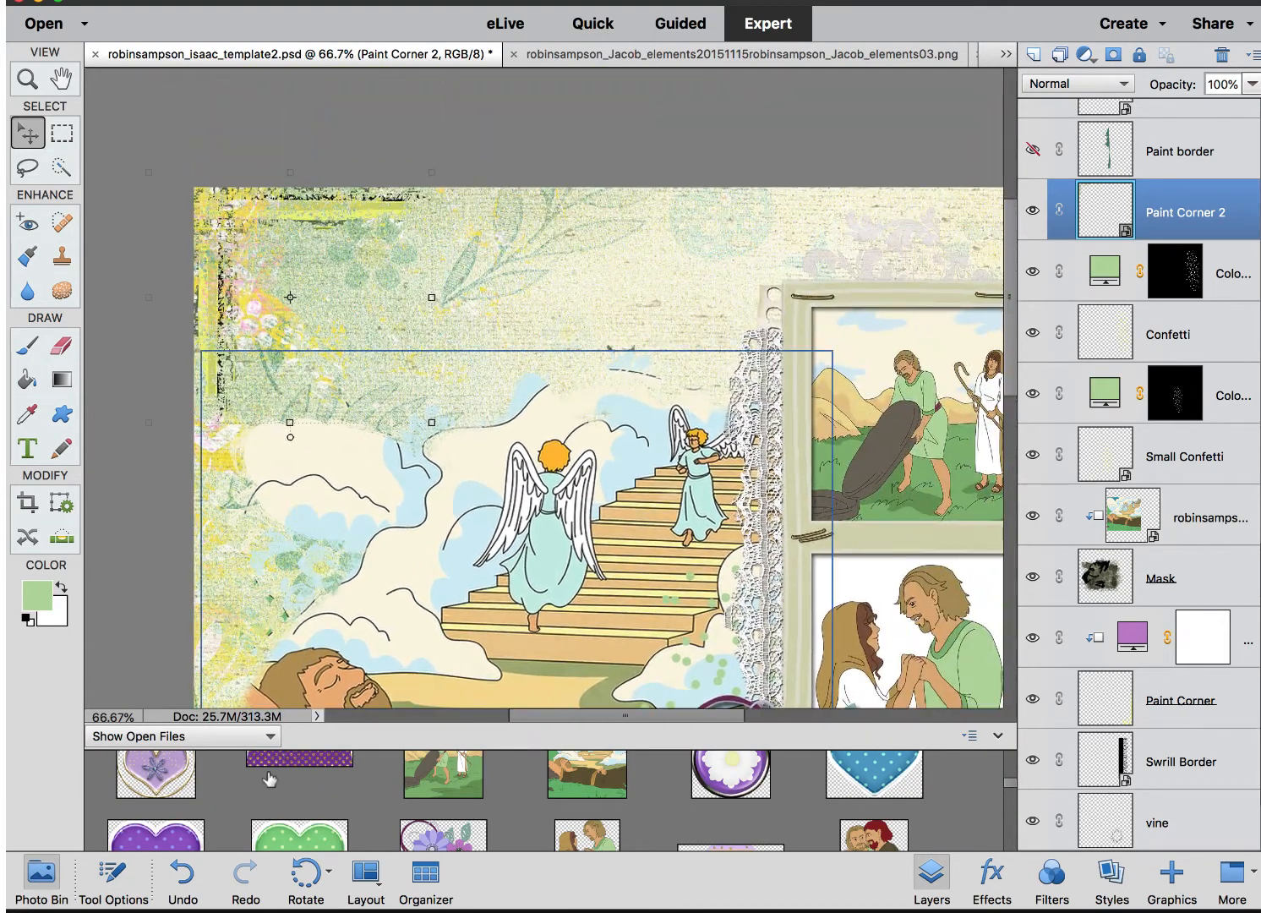
scroll(269, 779, up, 3)
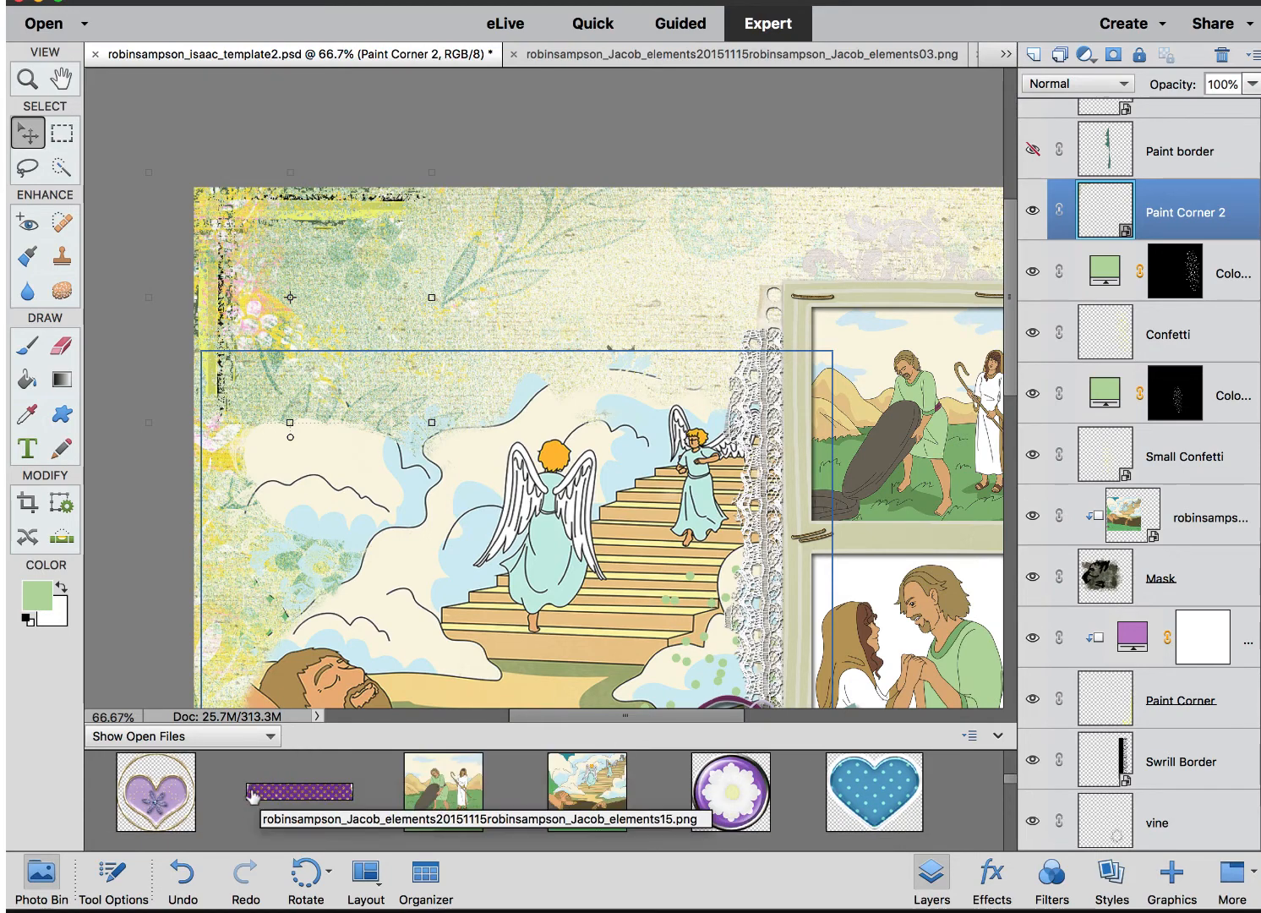
click(252, 795)
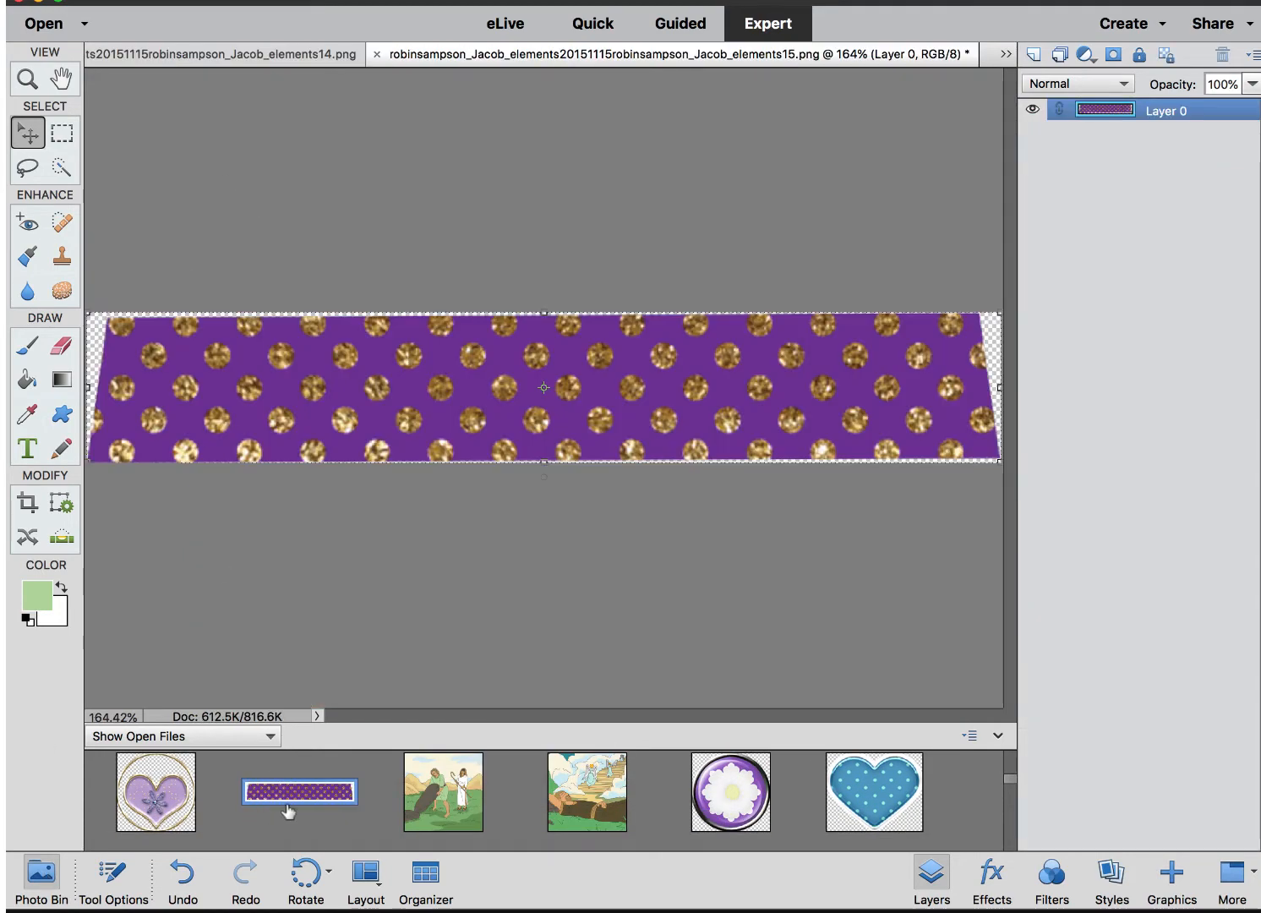
scroll(173, 776, up, 3)
click(154, 783)
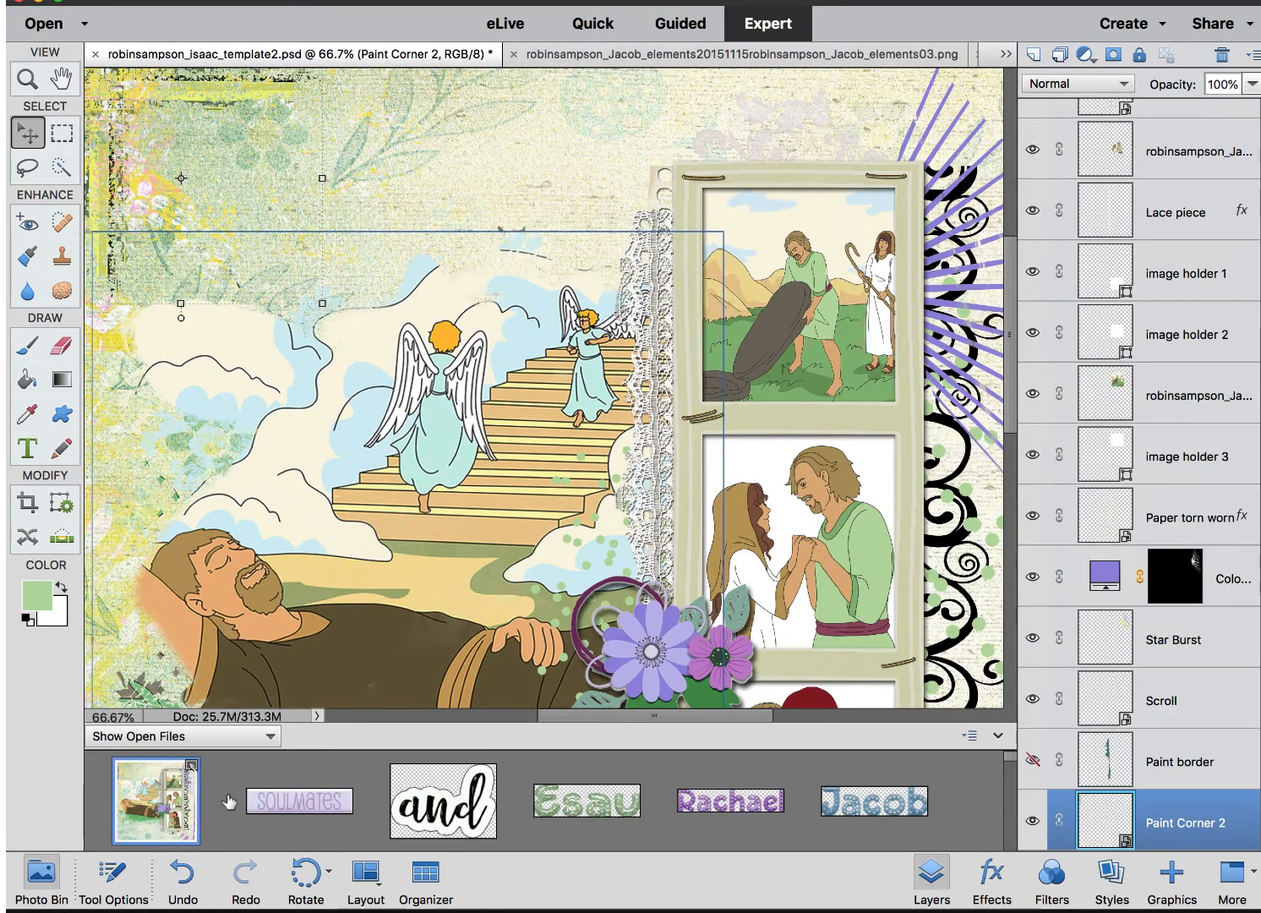
scroll(229, 801, down, 3)
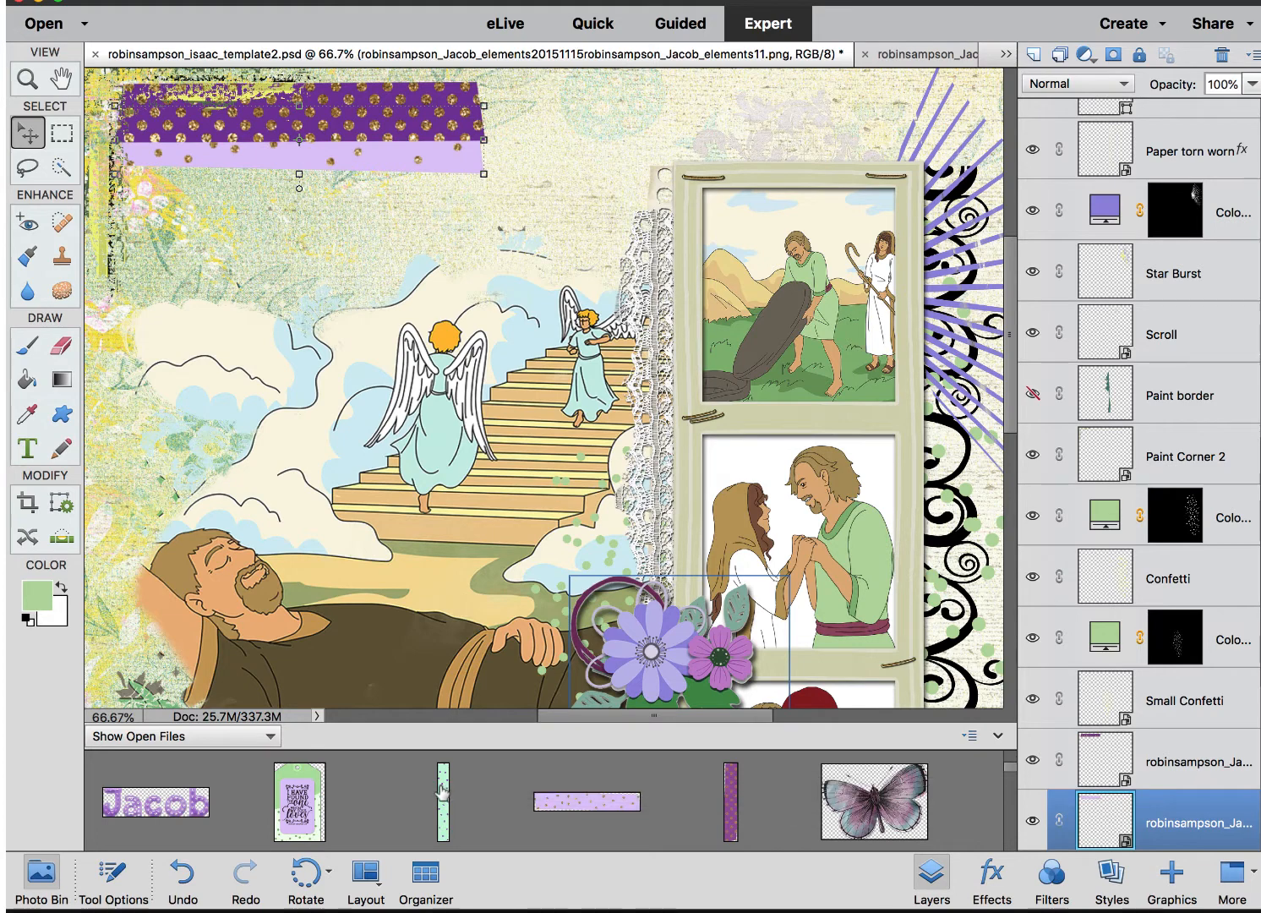
- Add the mint green dotted strip from the open files, rotate it 87.87 degrees and place it under the purple and lavender strips
drag(441, 782, 467, 408)
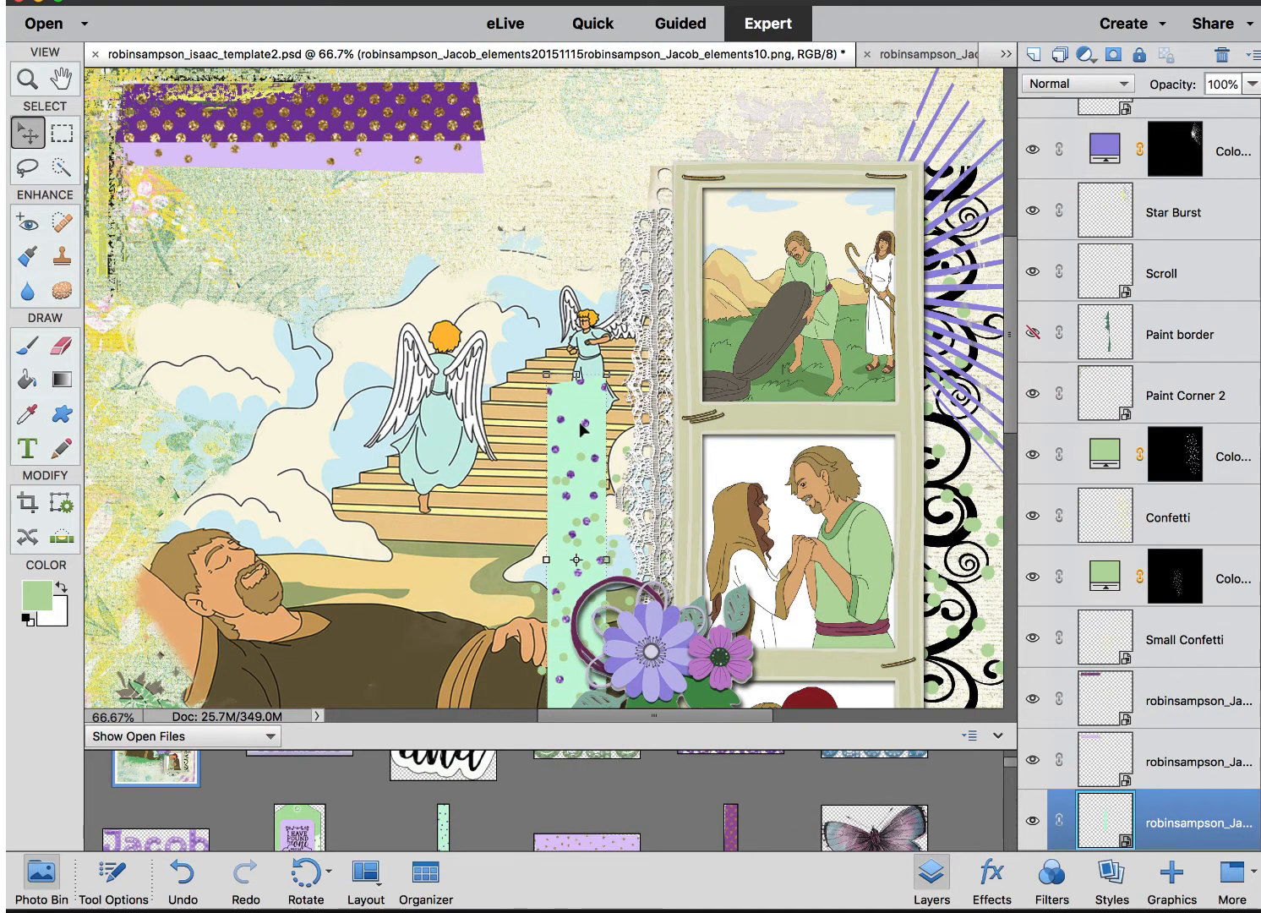
drag(578, 423, 332, 236)
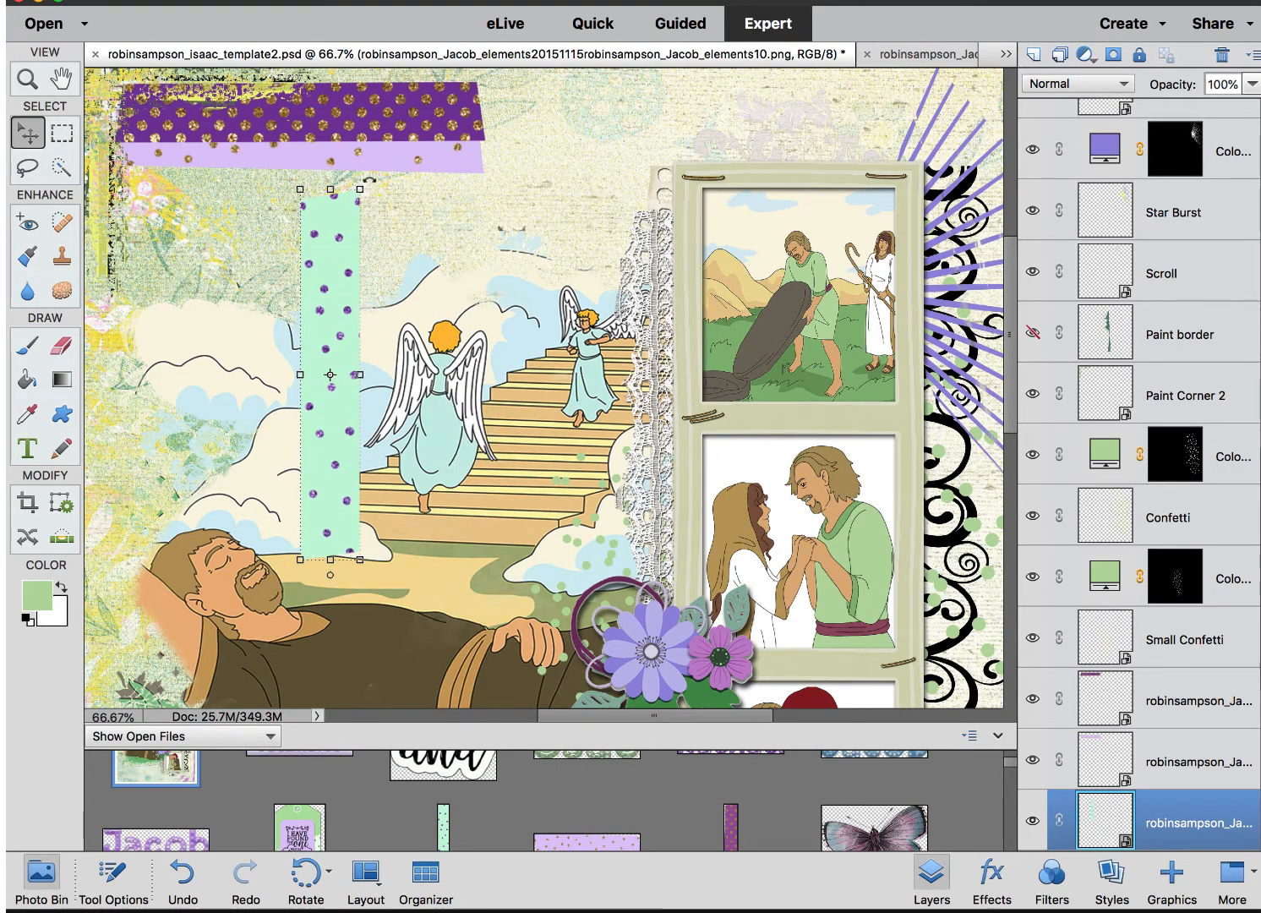
drag(369, 182, 489, 168)
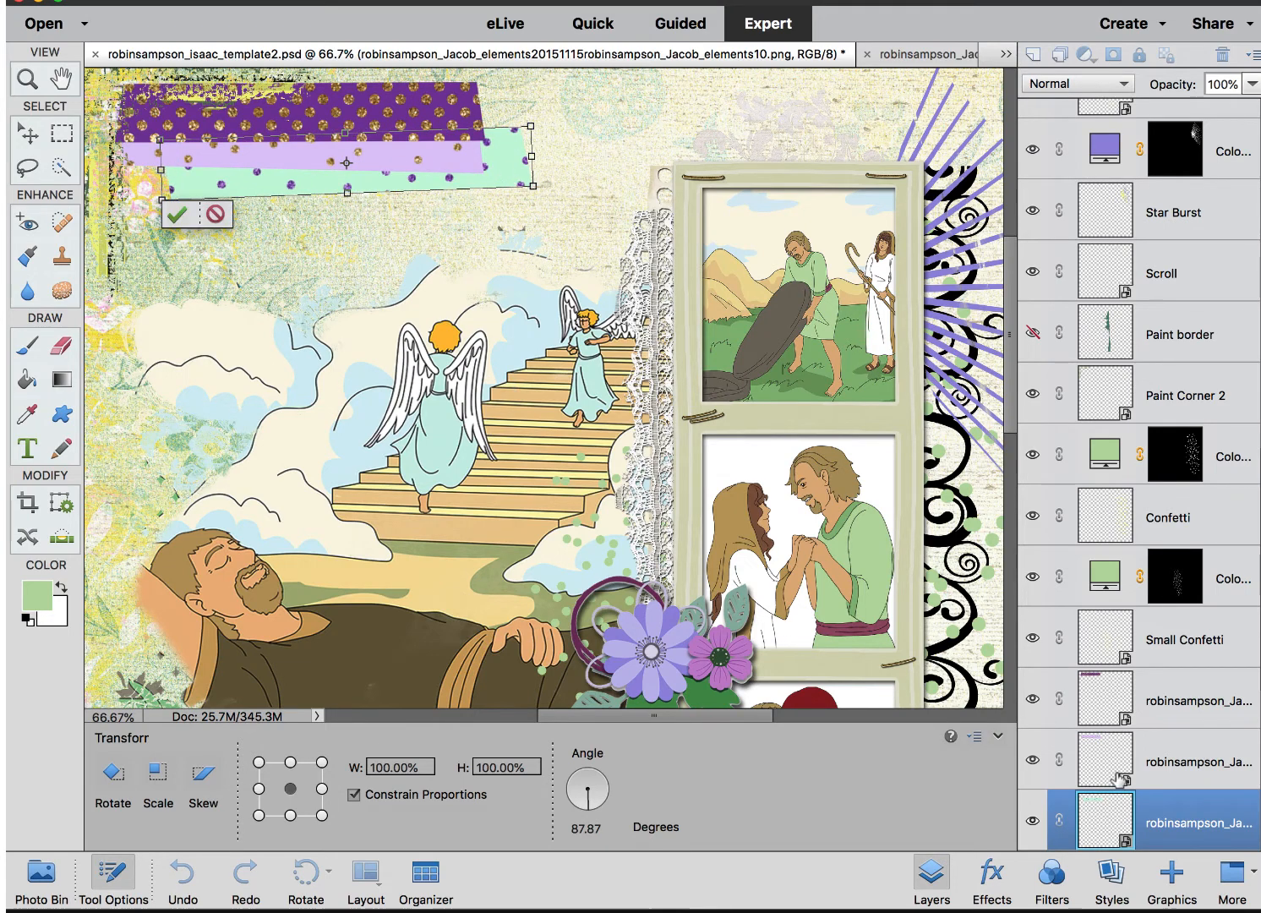
scroll(1119, 778, down, 7)
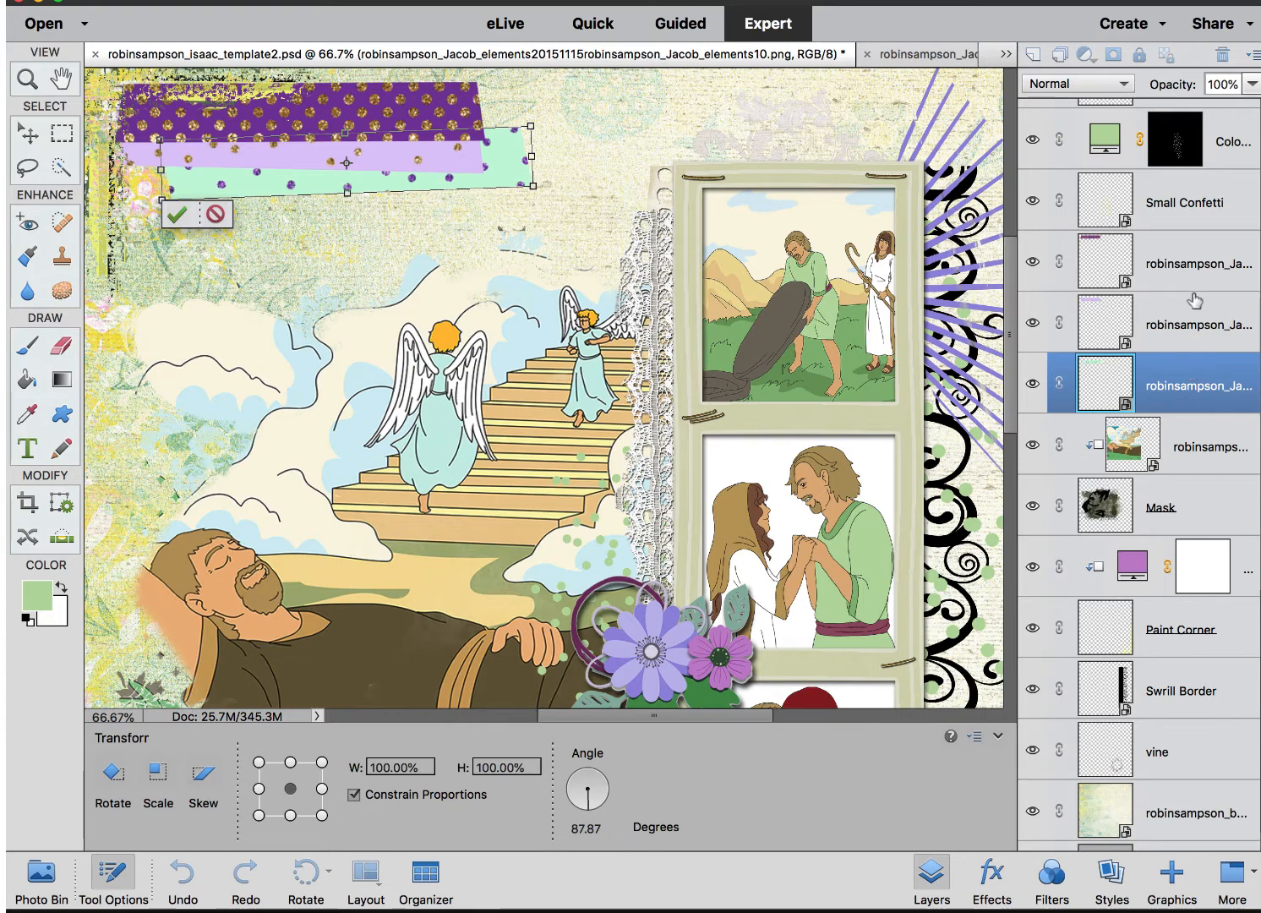
key(Return)
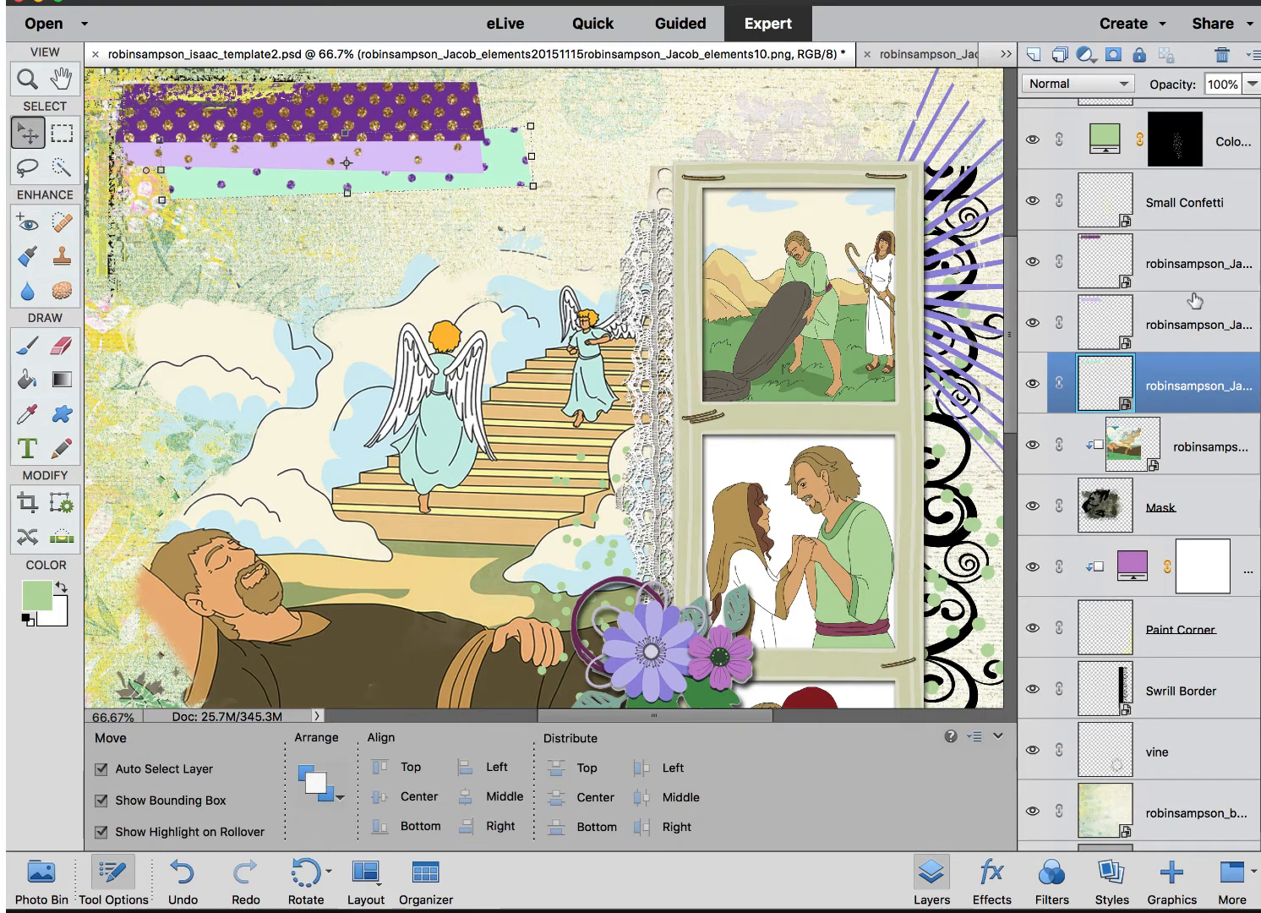
- Bring the mint strip in front of the lavender strip and stagger both beneath the purple dotted strip
key(super+bracketright)
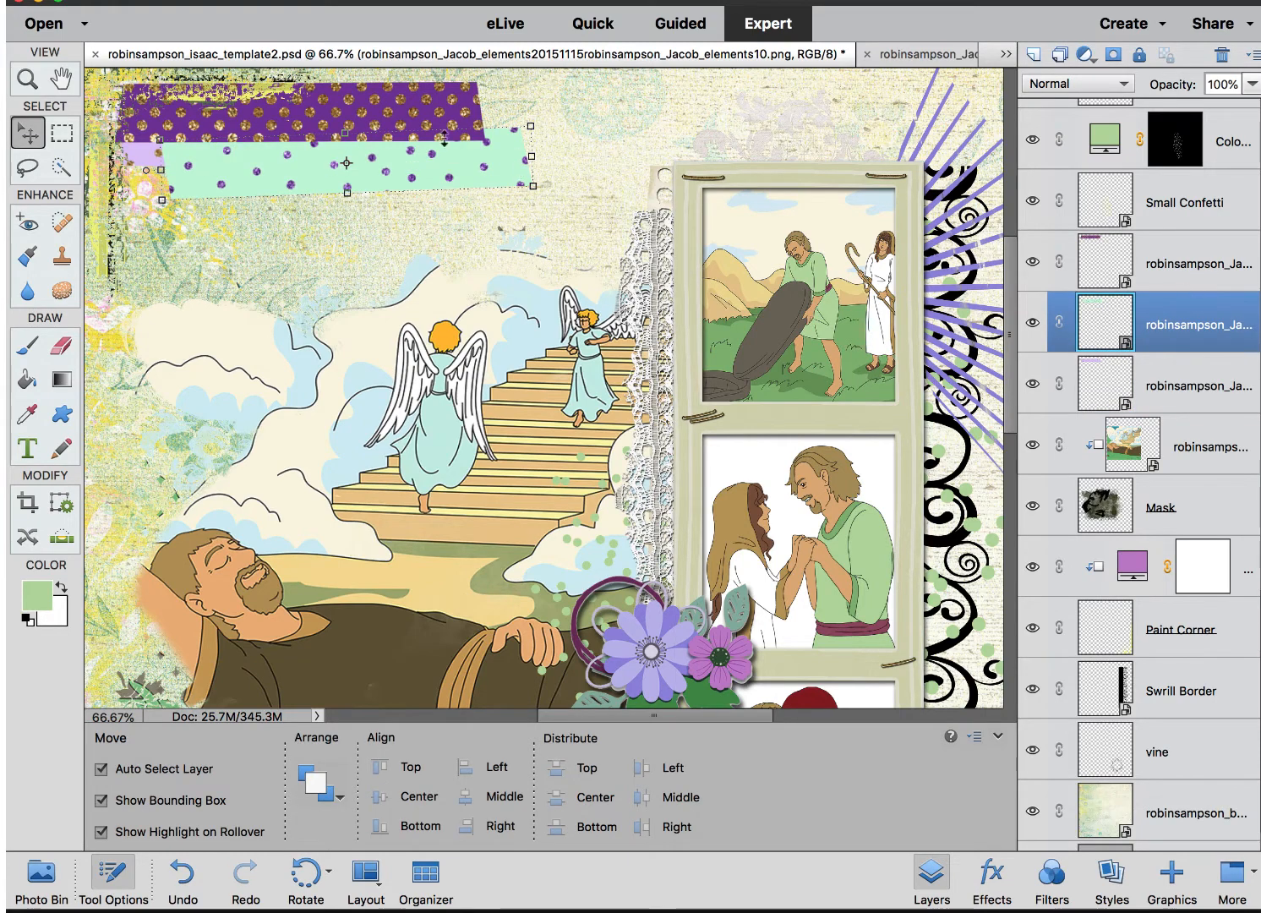
drag(436, 166, 416, 131)
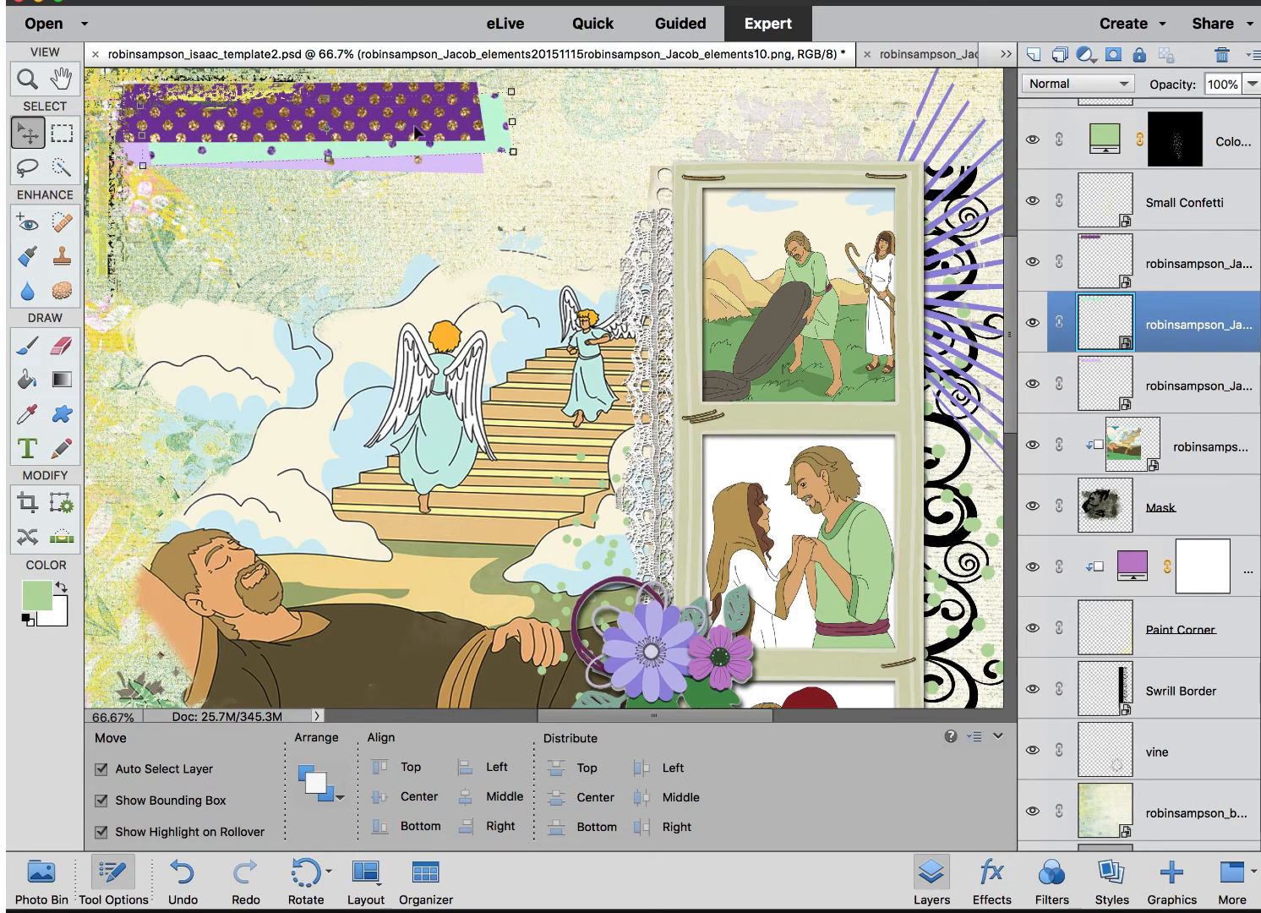
mouse_move(473, 177)
mouse_down()
mouse_move(473, 190)
mouse_move(496, 192)
mouse_up()
click(551, 148)
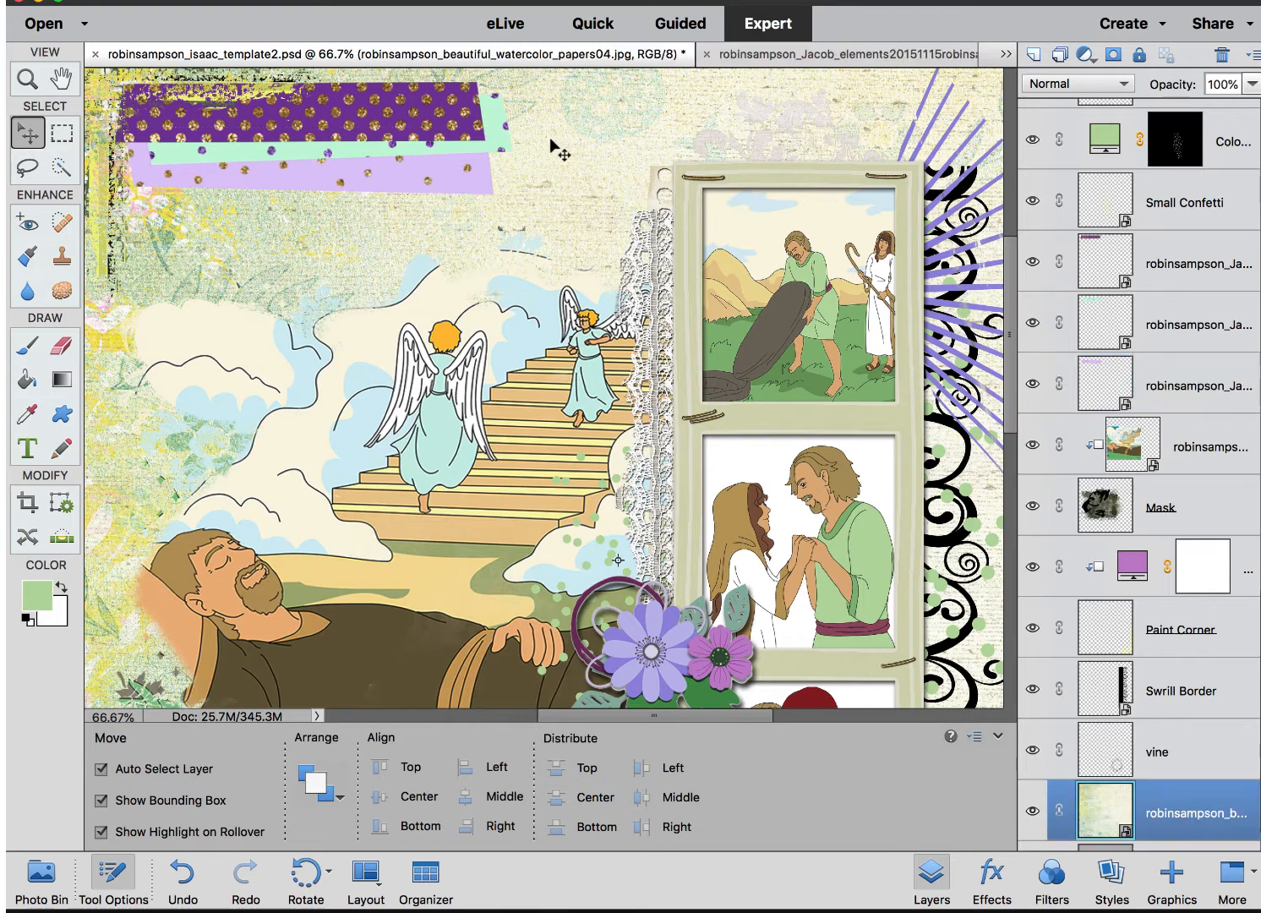
- Apply a preset drop shadow style to the purple gold-dotted strip
click(1171, 269)
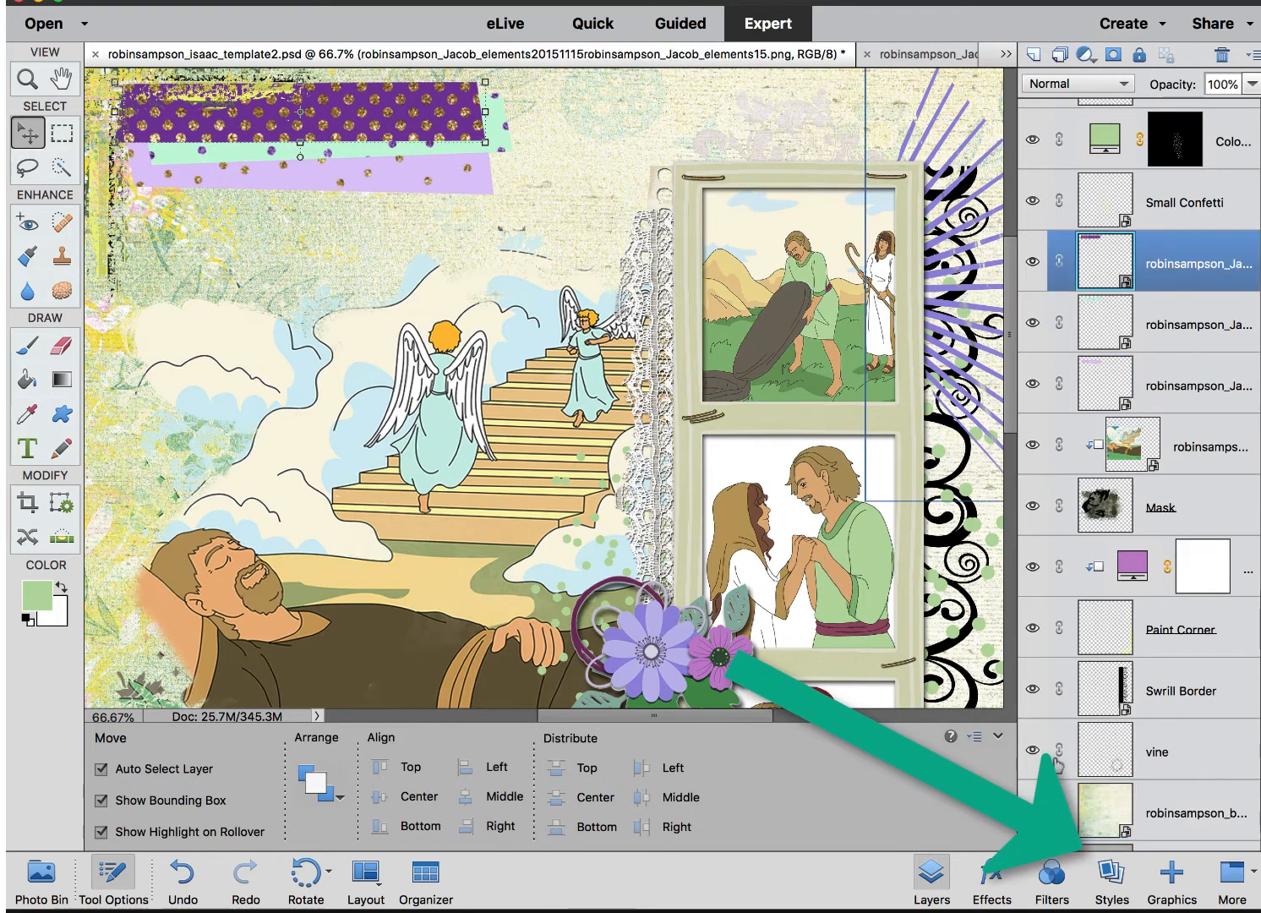
click(1112, 879)
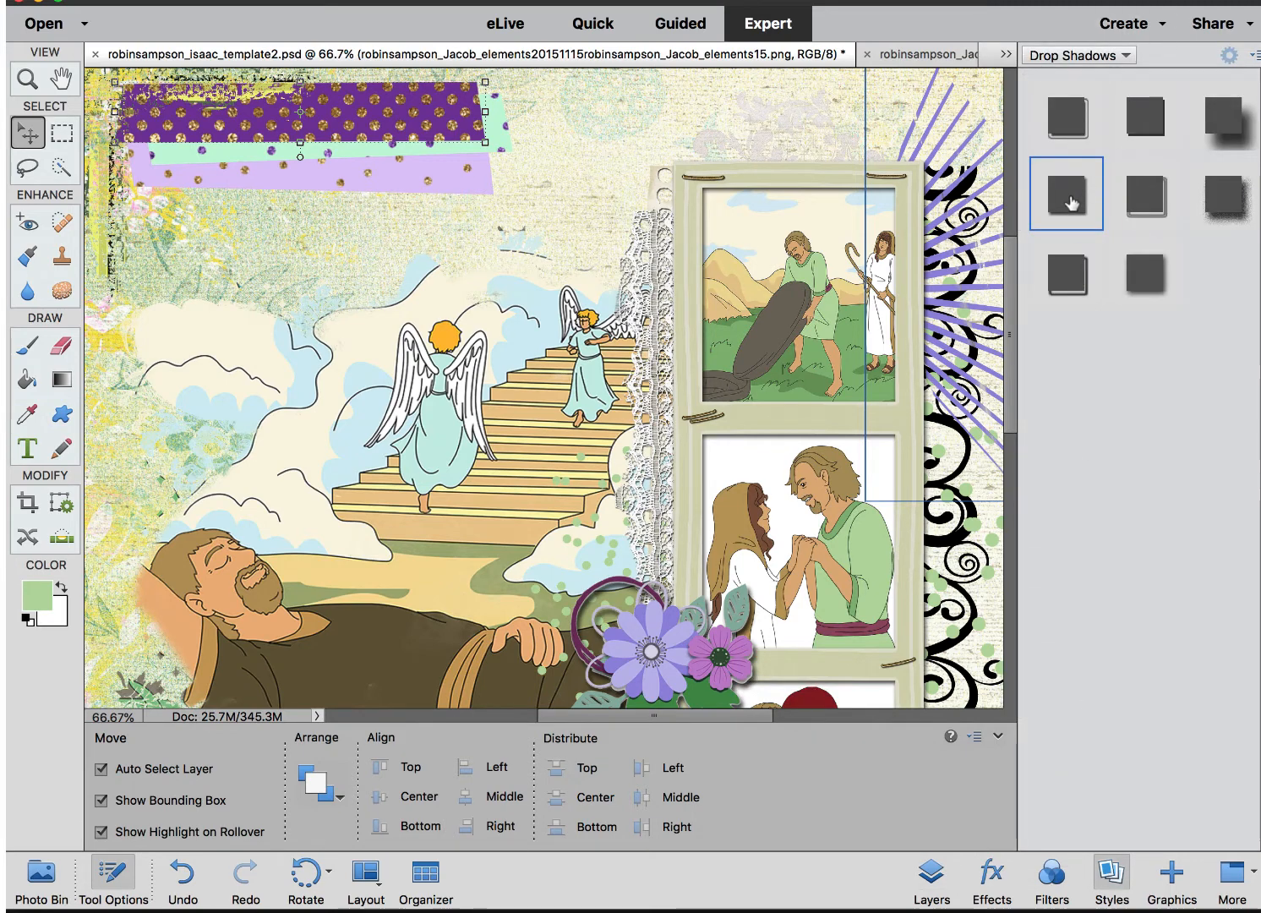
click(1070, 202)
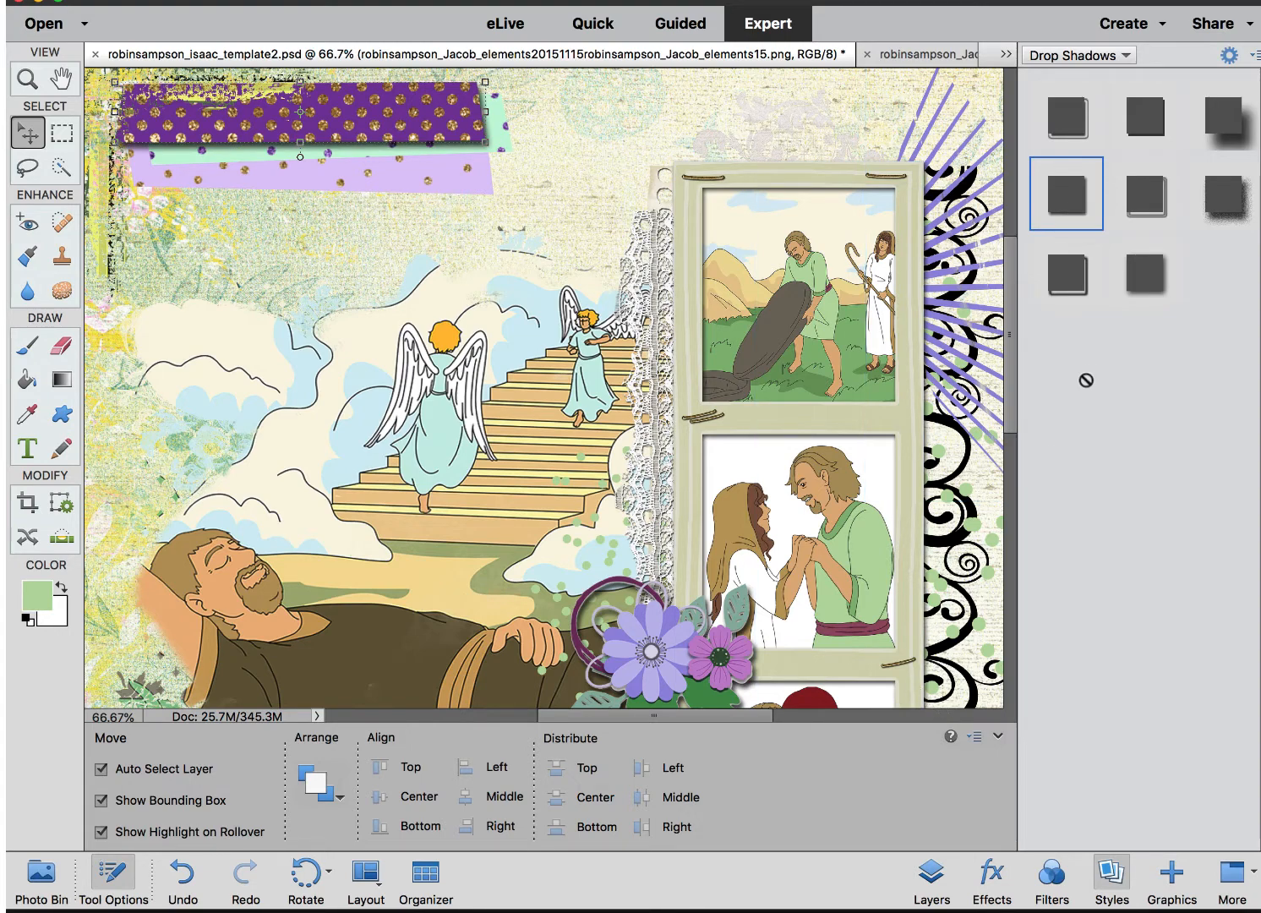
- Set the purple strip's drop shadow to size 3 px, distance 9 px and opacity 80%
click(933, 879)
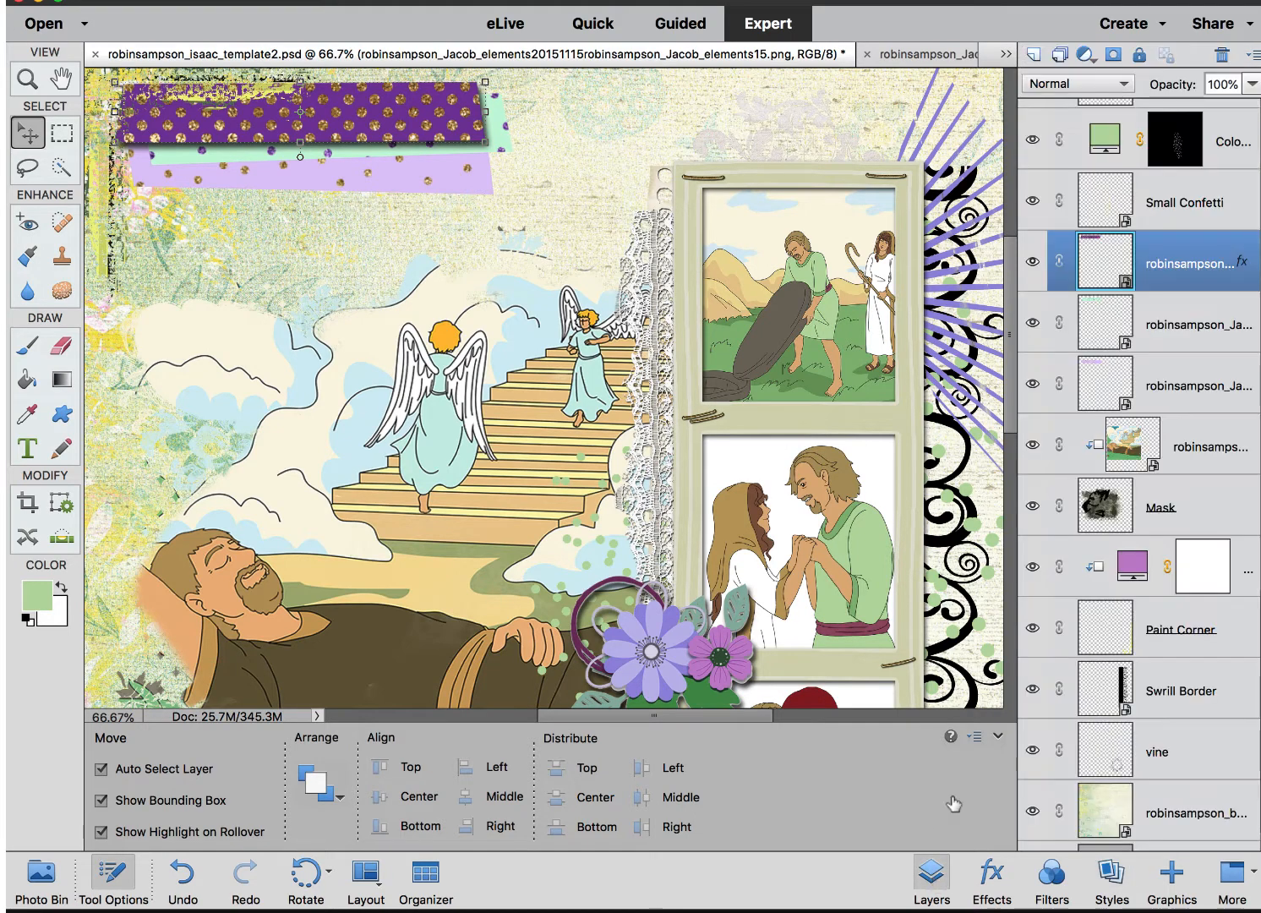
double_click(1241, 267)
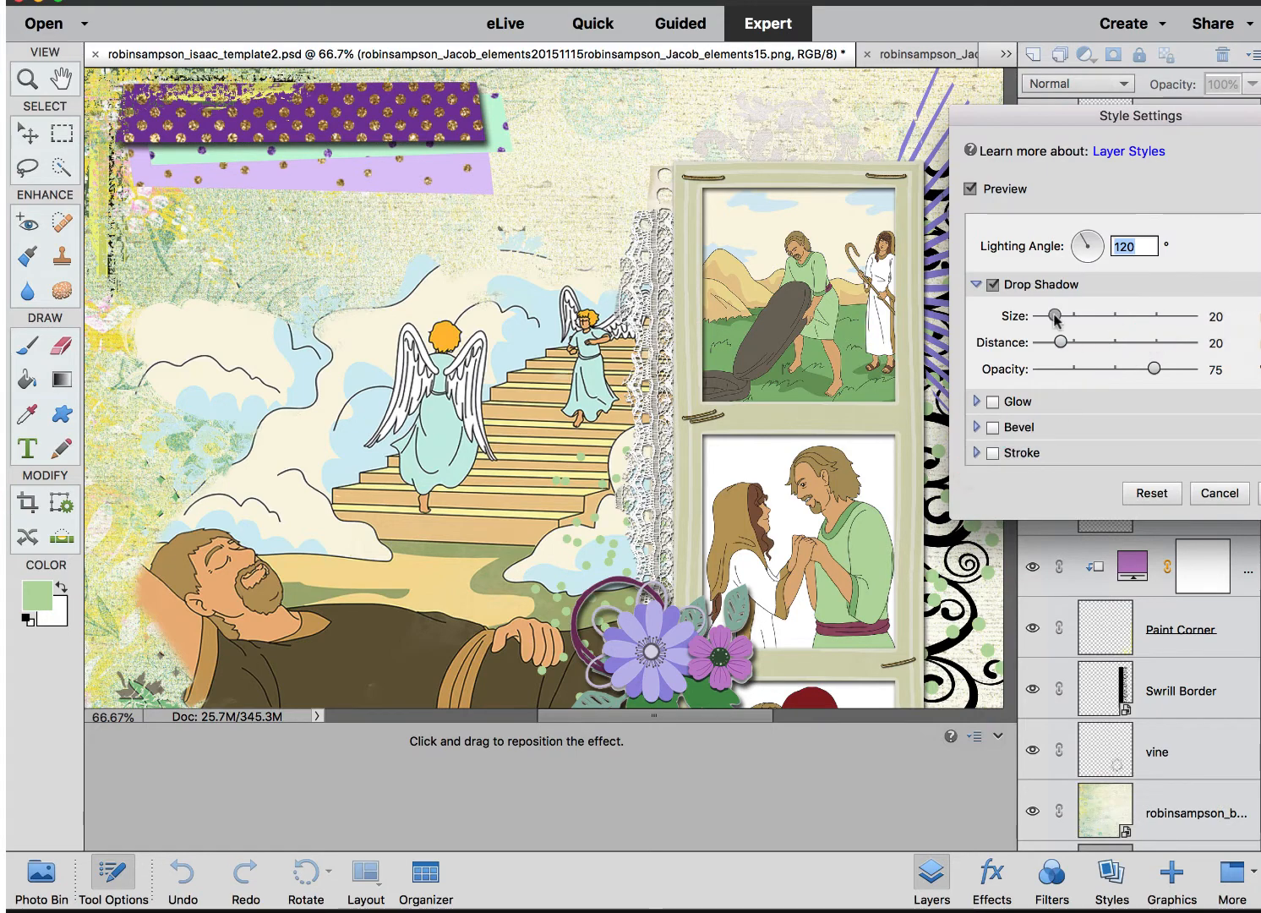
mouse_move(1055, 317)
mouse_down()
mouse_move(1039, 317)
mouse_move(1051, 348)
mouse_up()
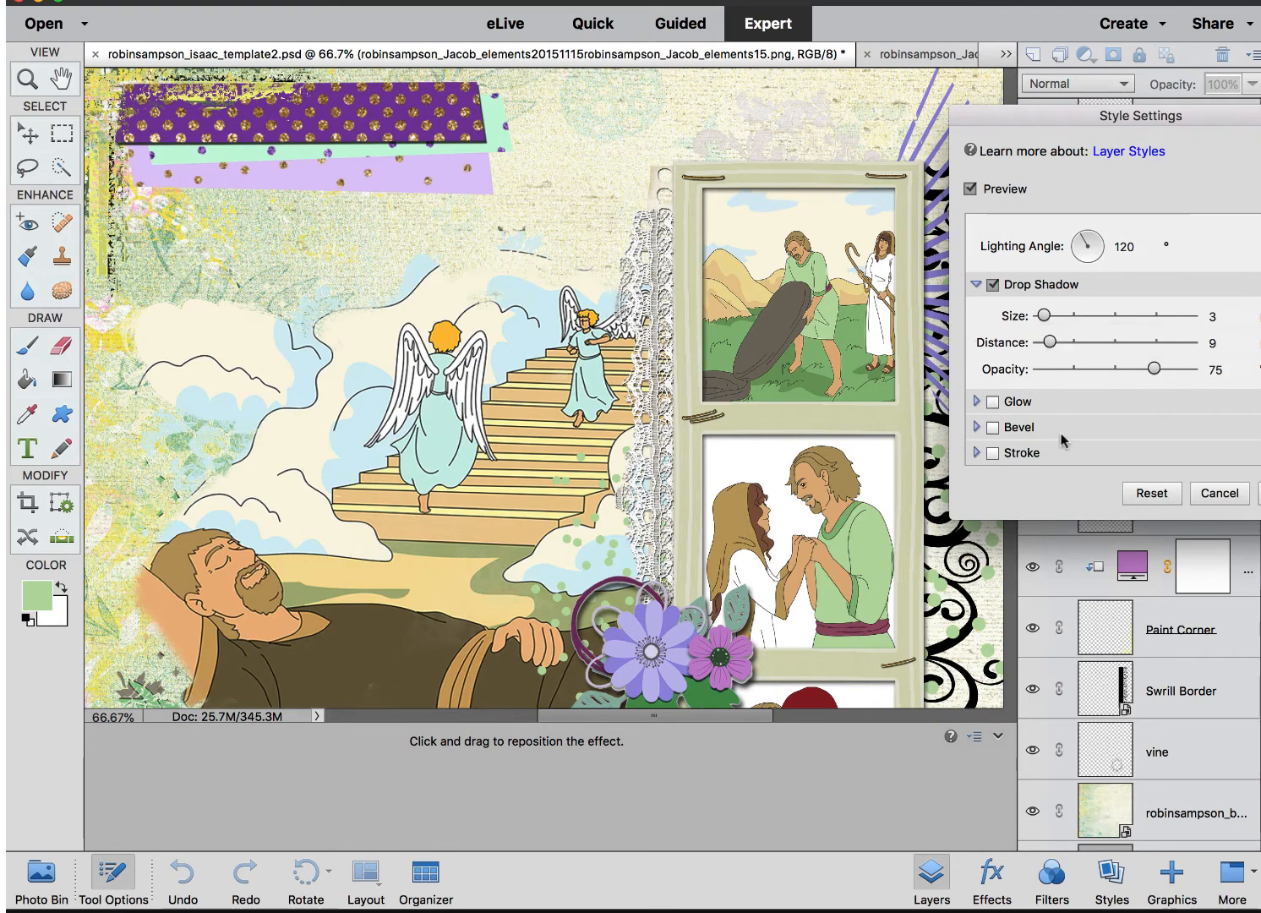
mouse_move(1154, 368)
mouse_down()
mouse_move(1126, 371)
mouse_move(1162, 374)
mouse_up()
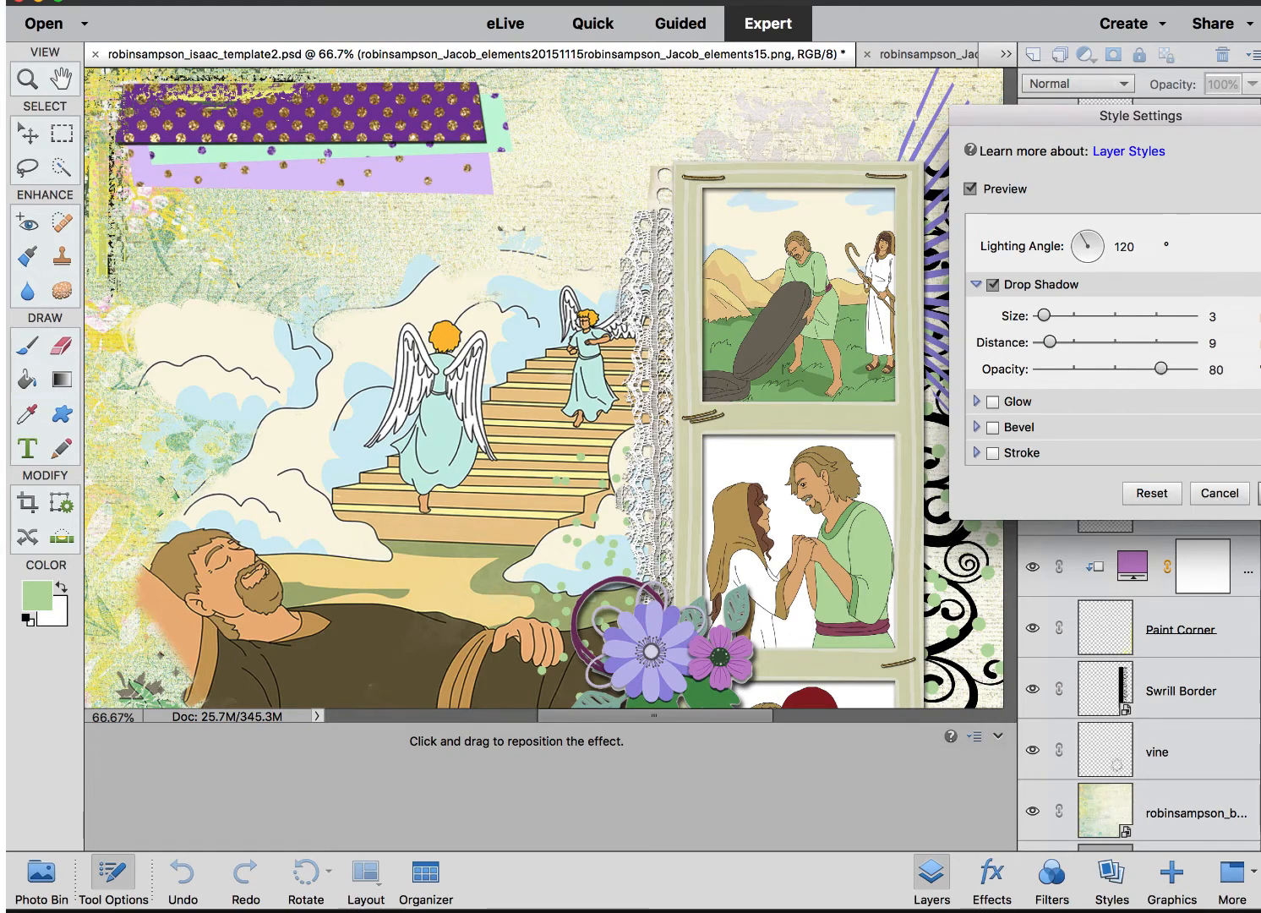
drag(1236, 125, 1067, 121)
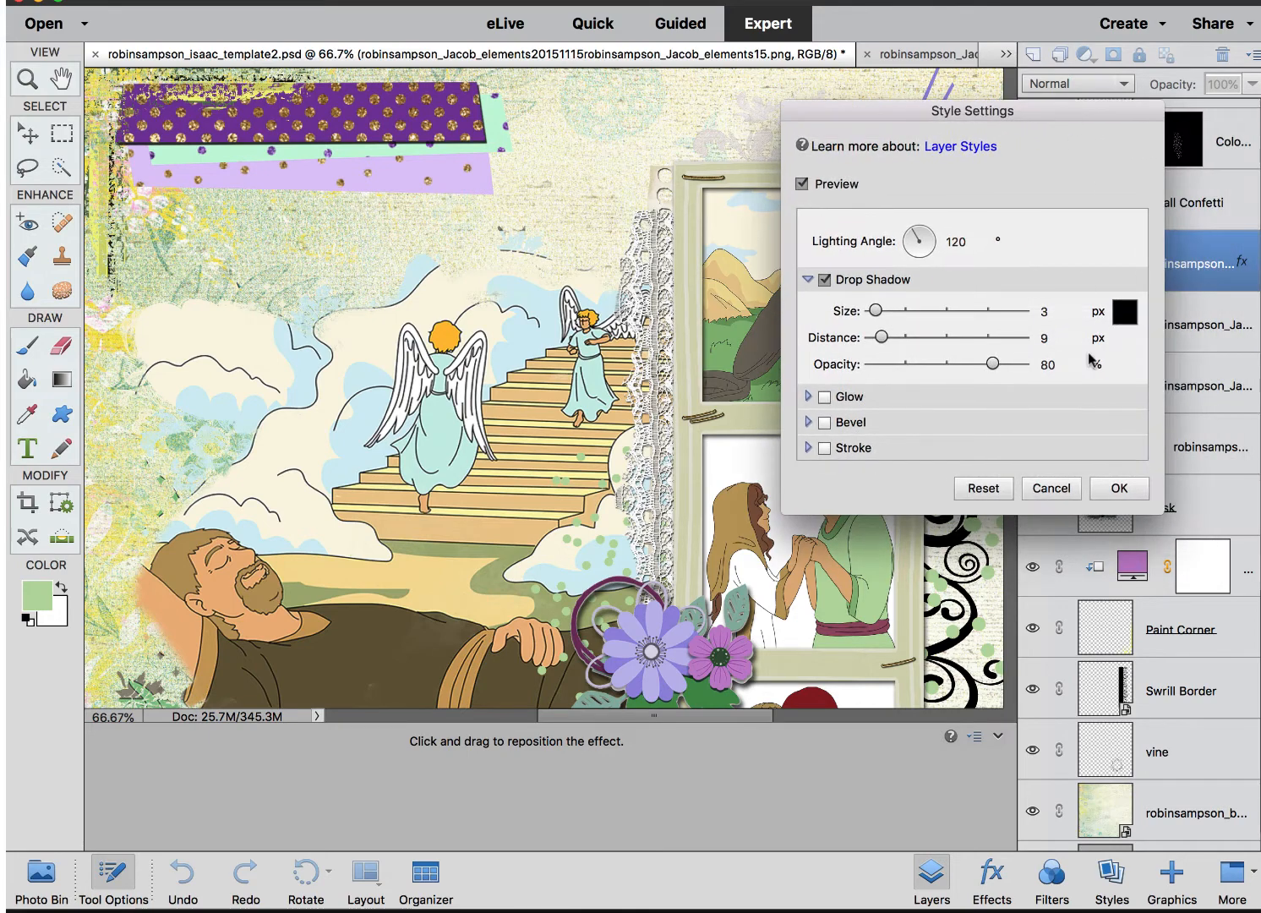
click(1121, 489)
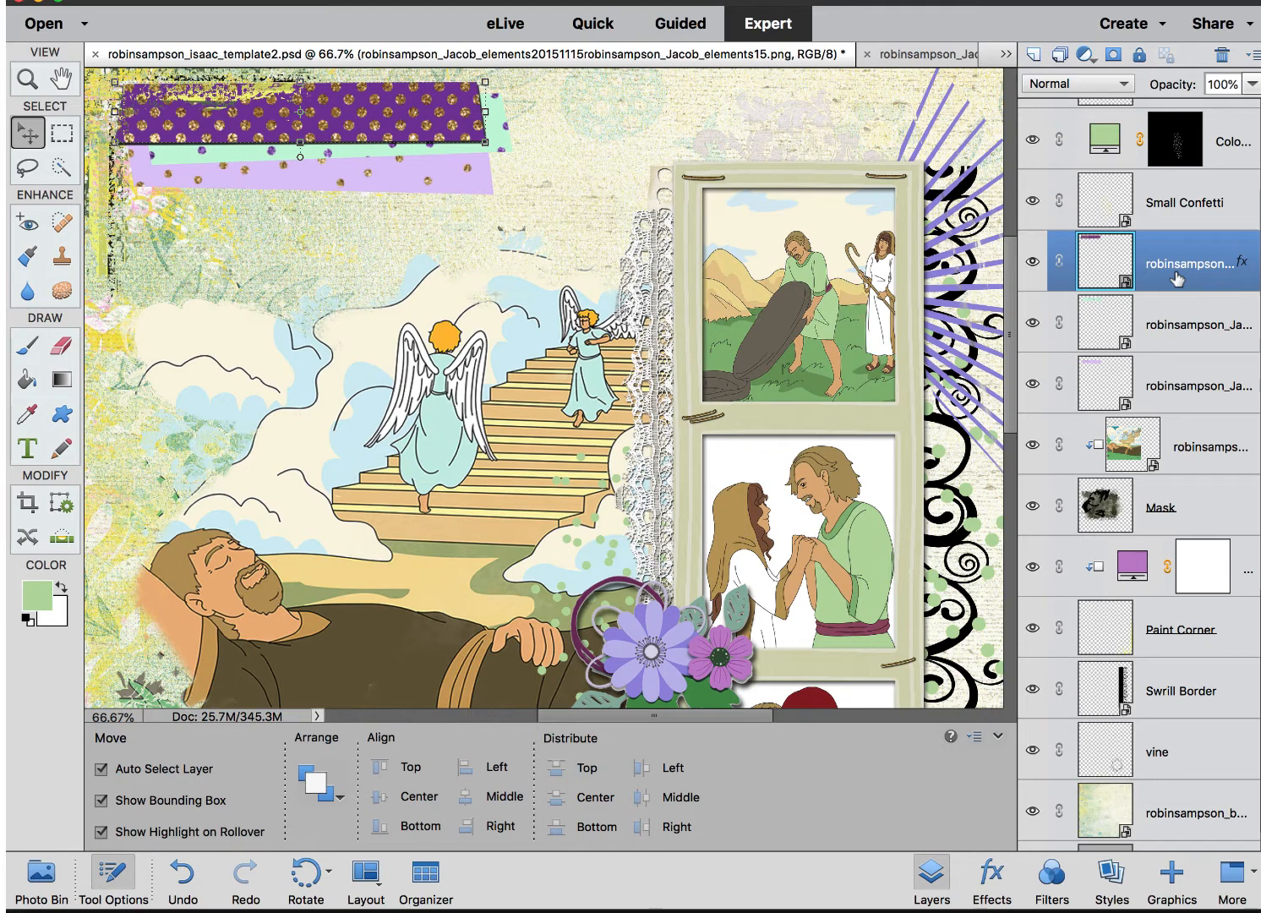
- Copy the purple strip's drop shadow style and paste it onto the lavender and mint dotted strips
right_click(1175, 274)
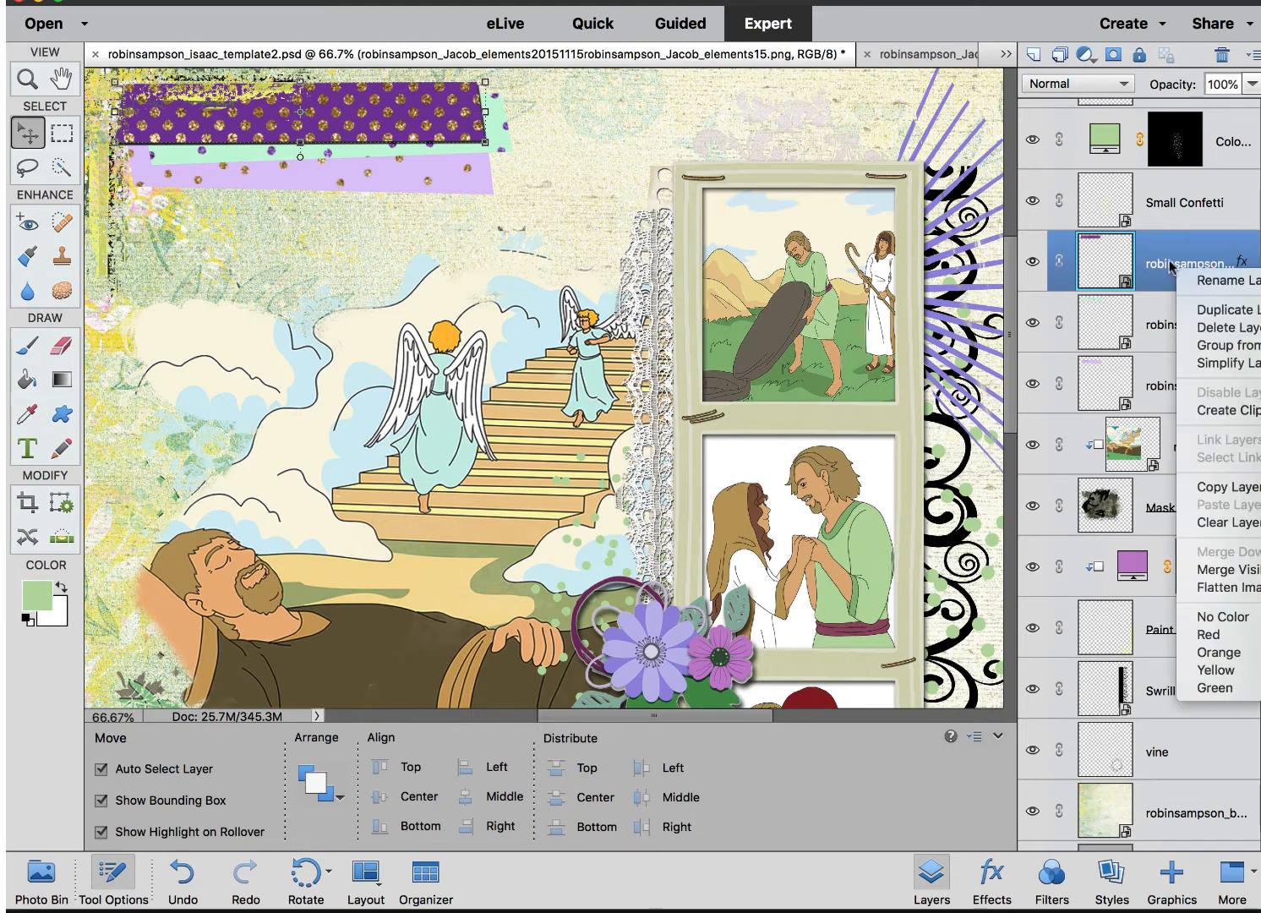
click(1231, 489)
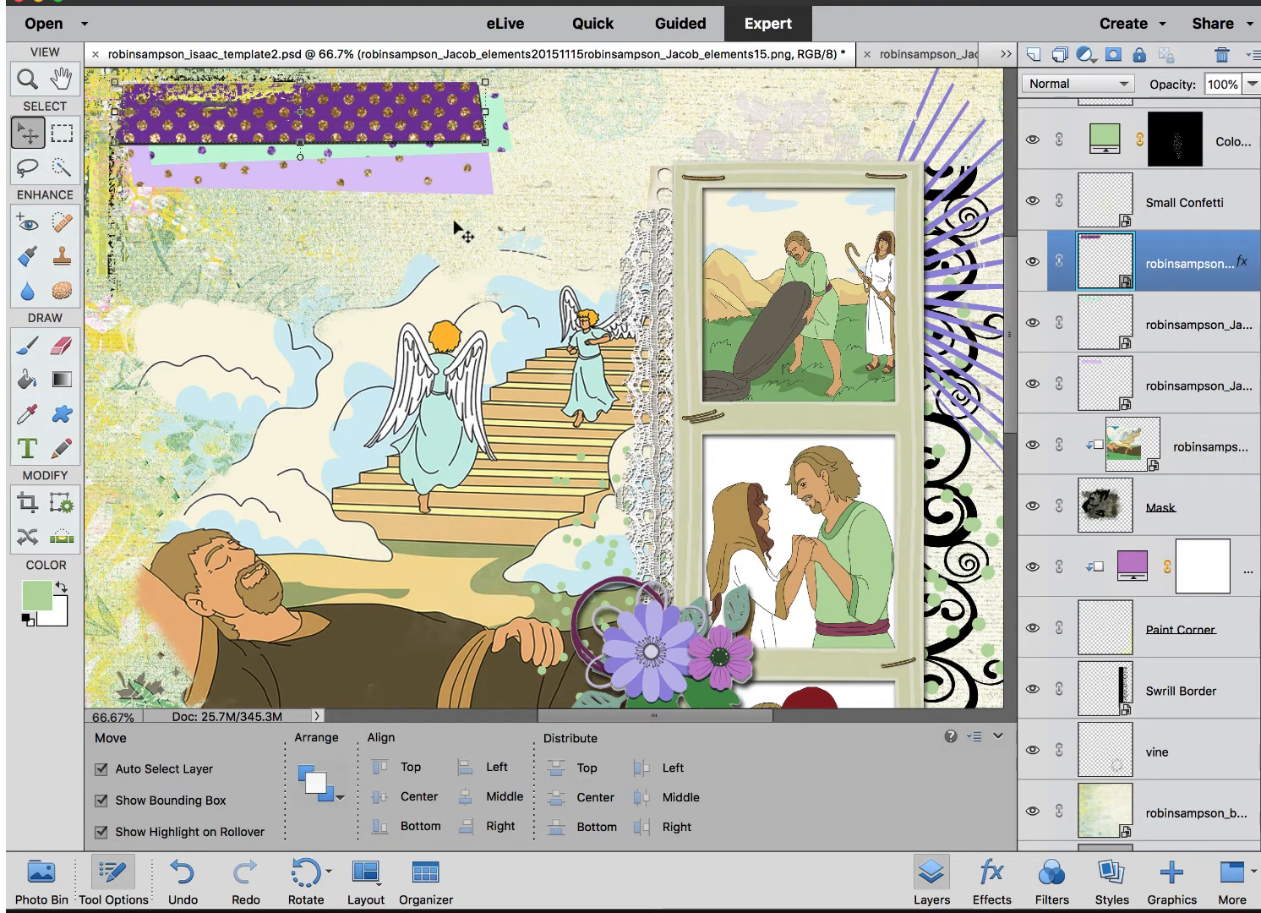
click(478, 214)
click(461, 182)
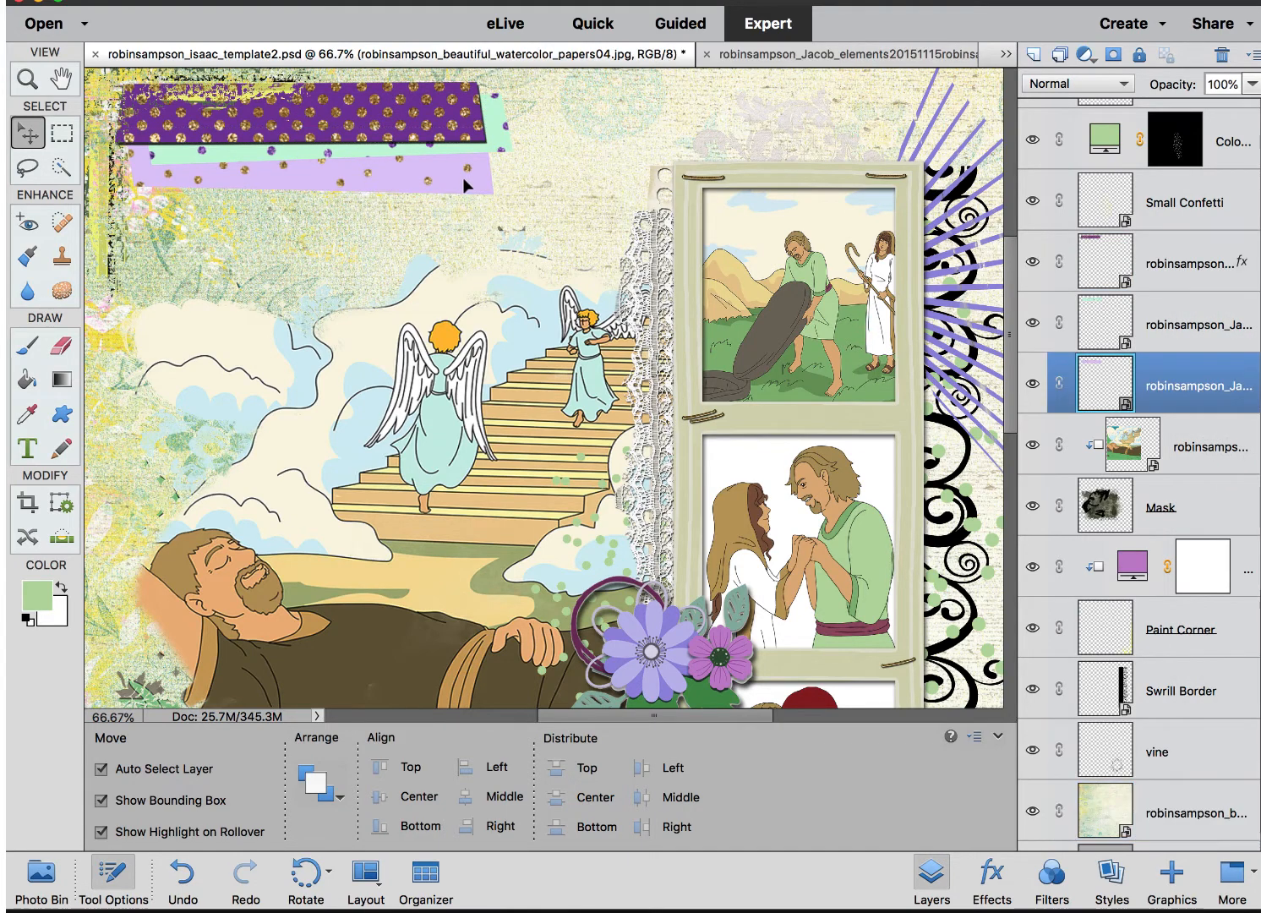
right_click(1175, 376)
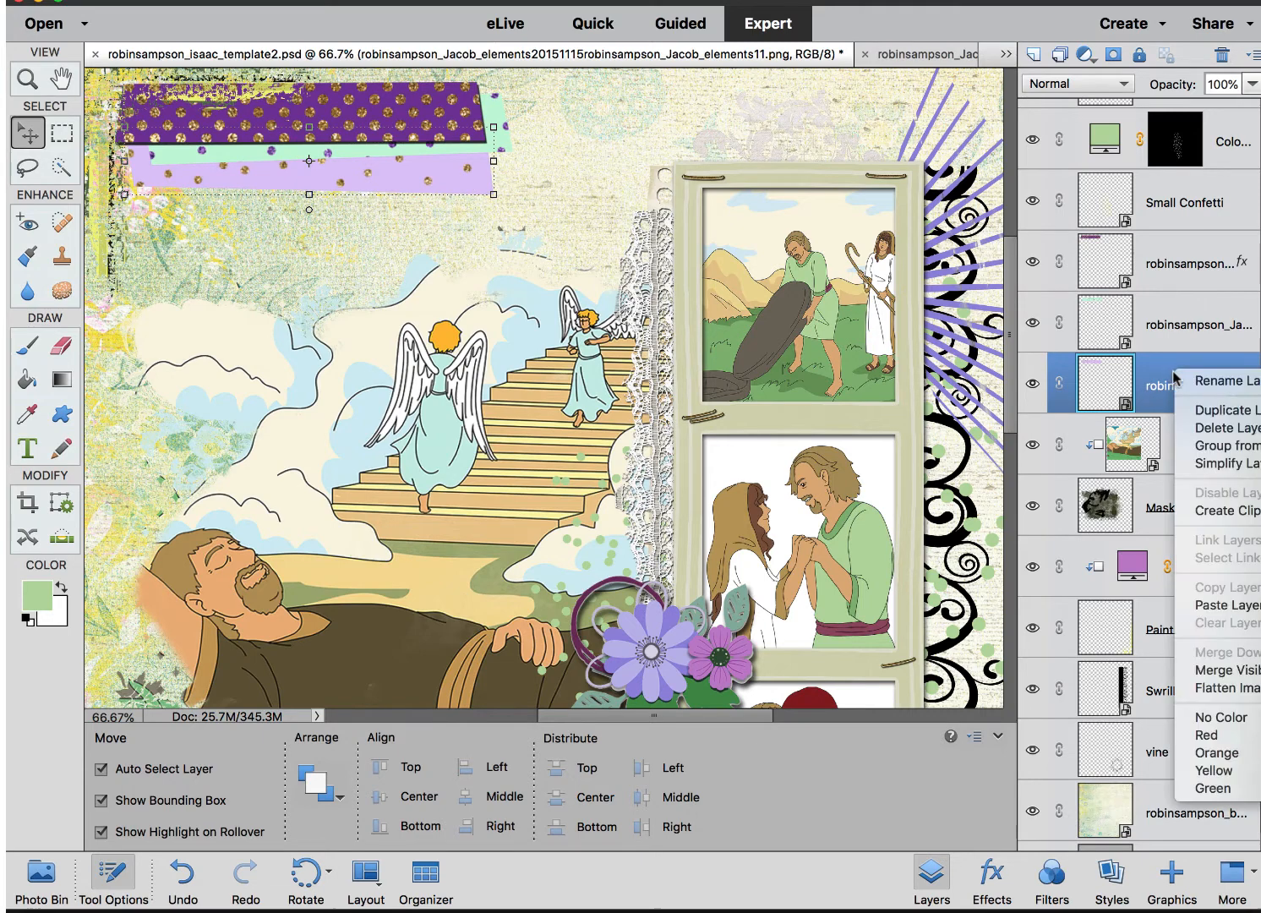
click(1233, 605)
click(501, 126)
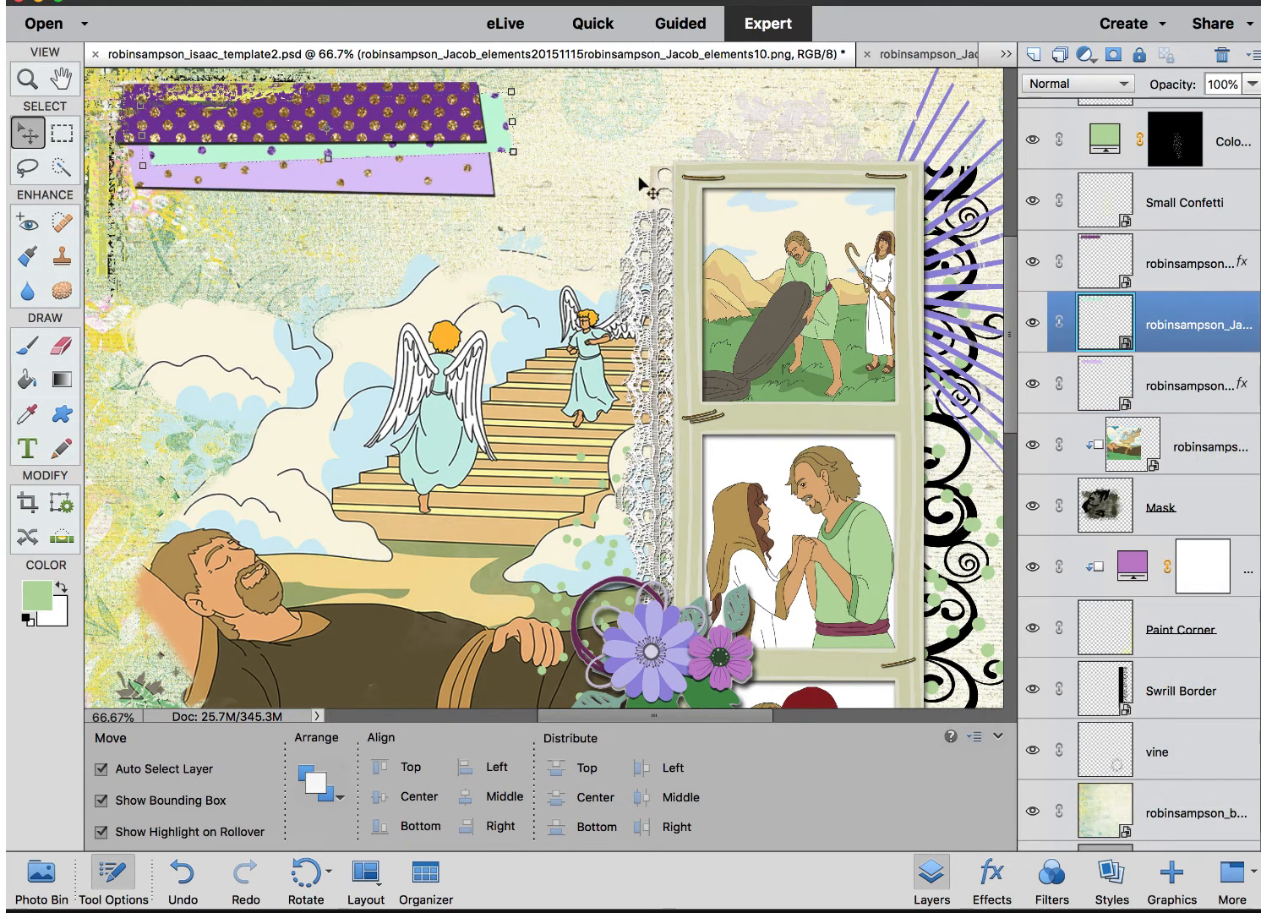
right_click(1150, 315)
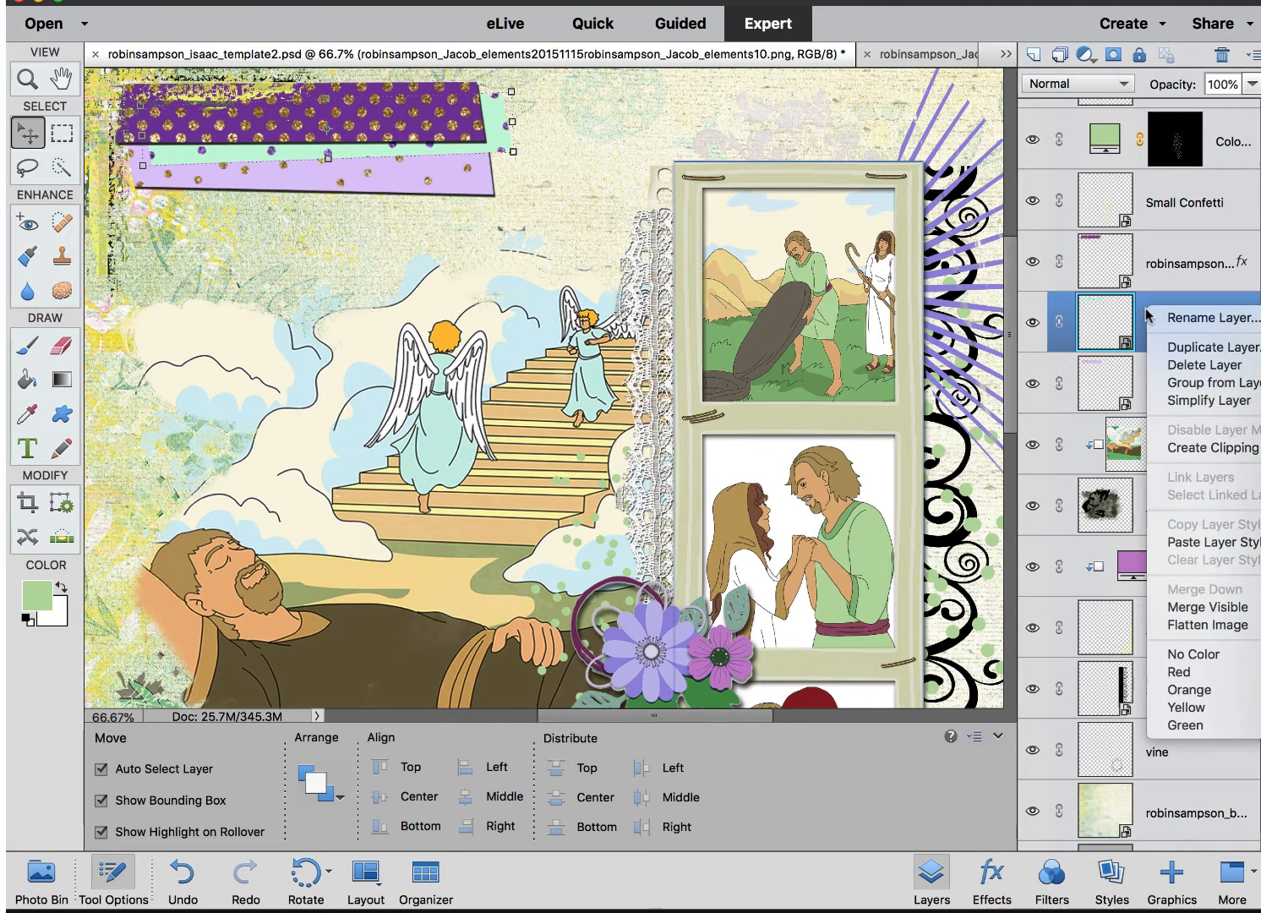
click(1215, 549)
click(221, 203)
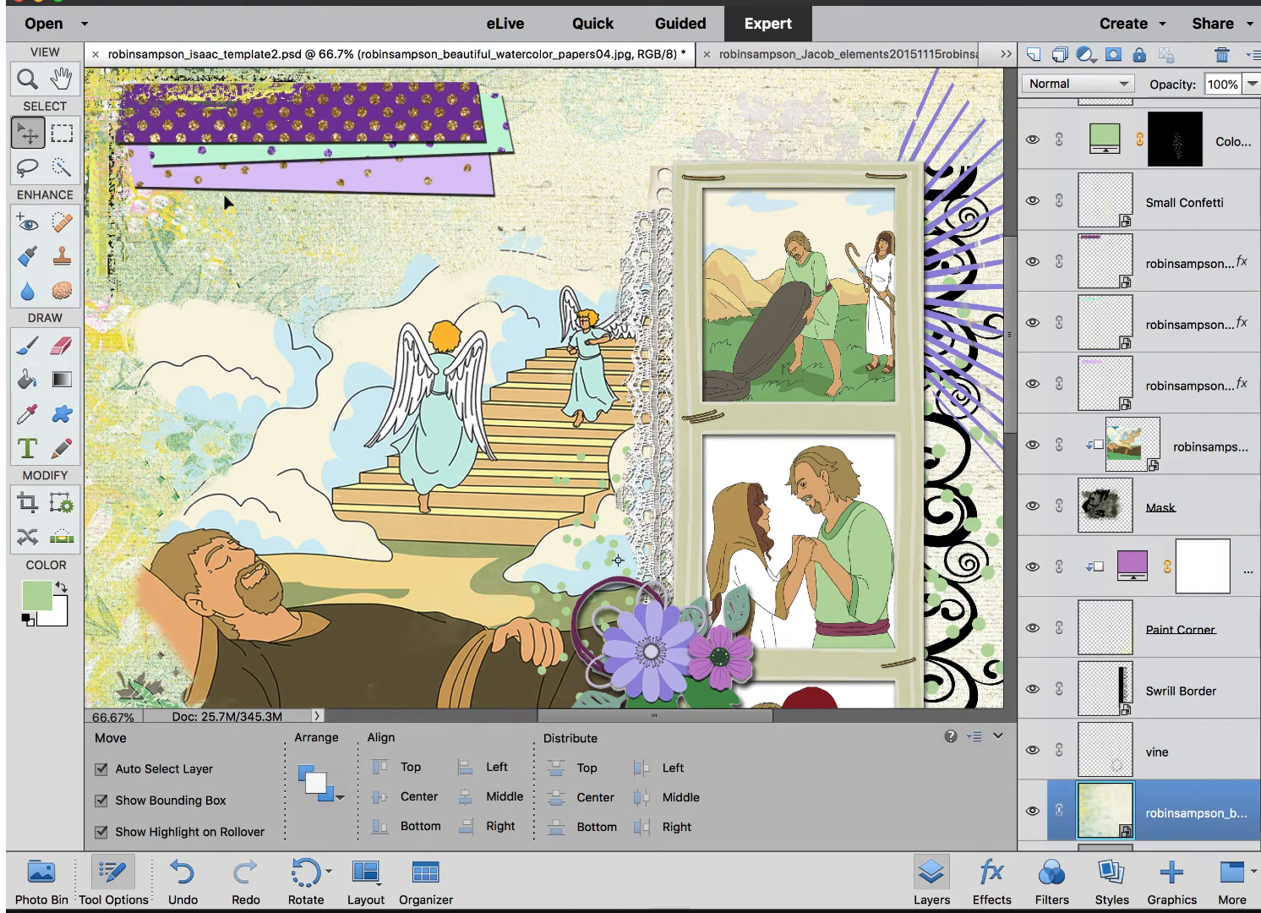
- Move the three dotted strips up toward the page's top edge, sliding the mint strip left so the lavender strip's right end extends past it
drag(259, 185, 245, 141)
click(296, 131)
drag(484, 158, 456, 158)
scroll(379, 267, up, 5)
scroll(380, 267, left, 3)
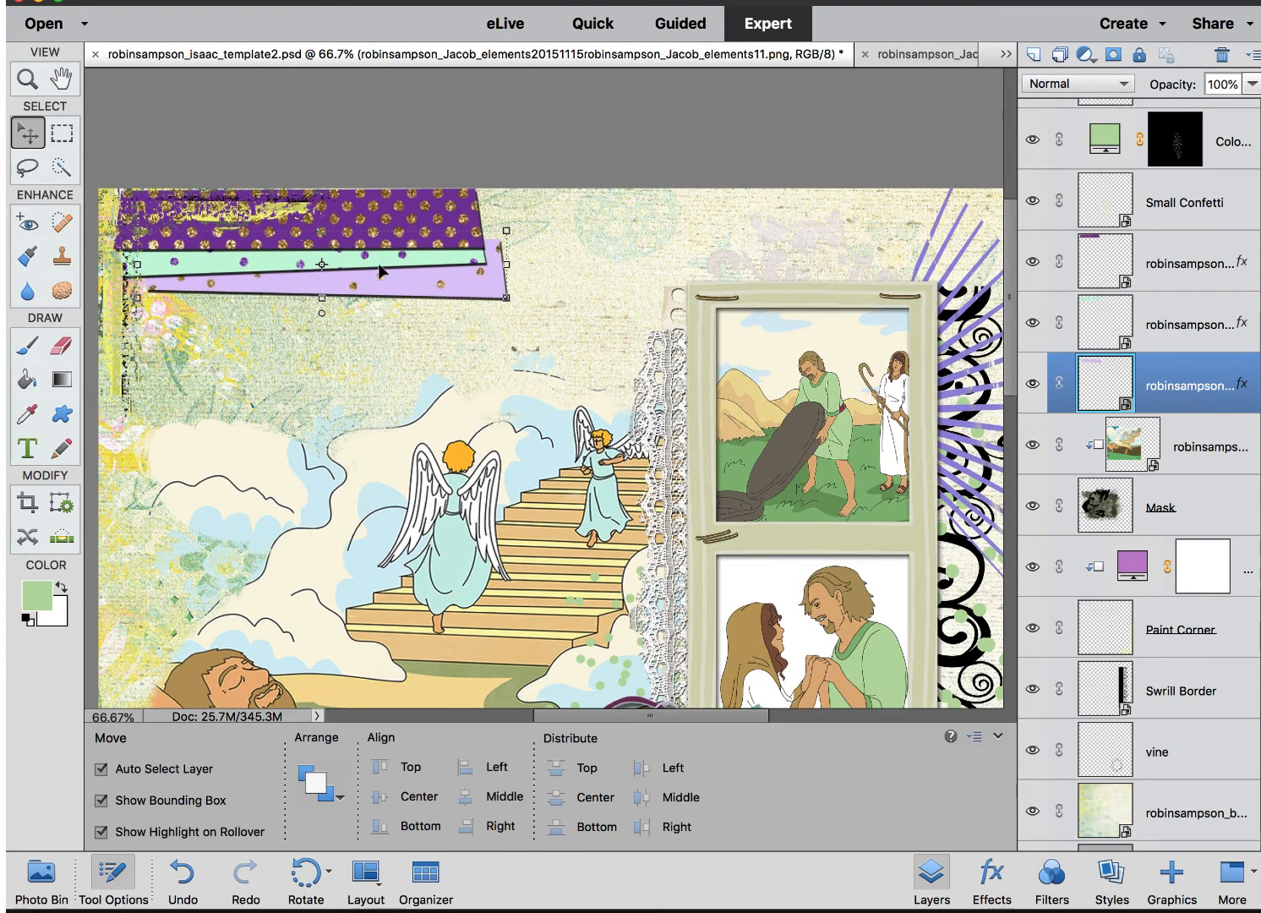
- Select all three dotted strips together and scale them to 79.15% width and 71.34% height
key(super+minus)
key(super+minus)
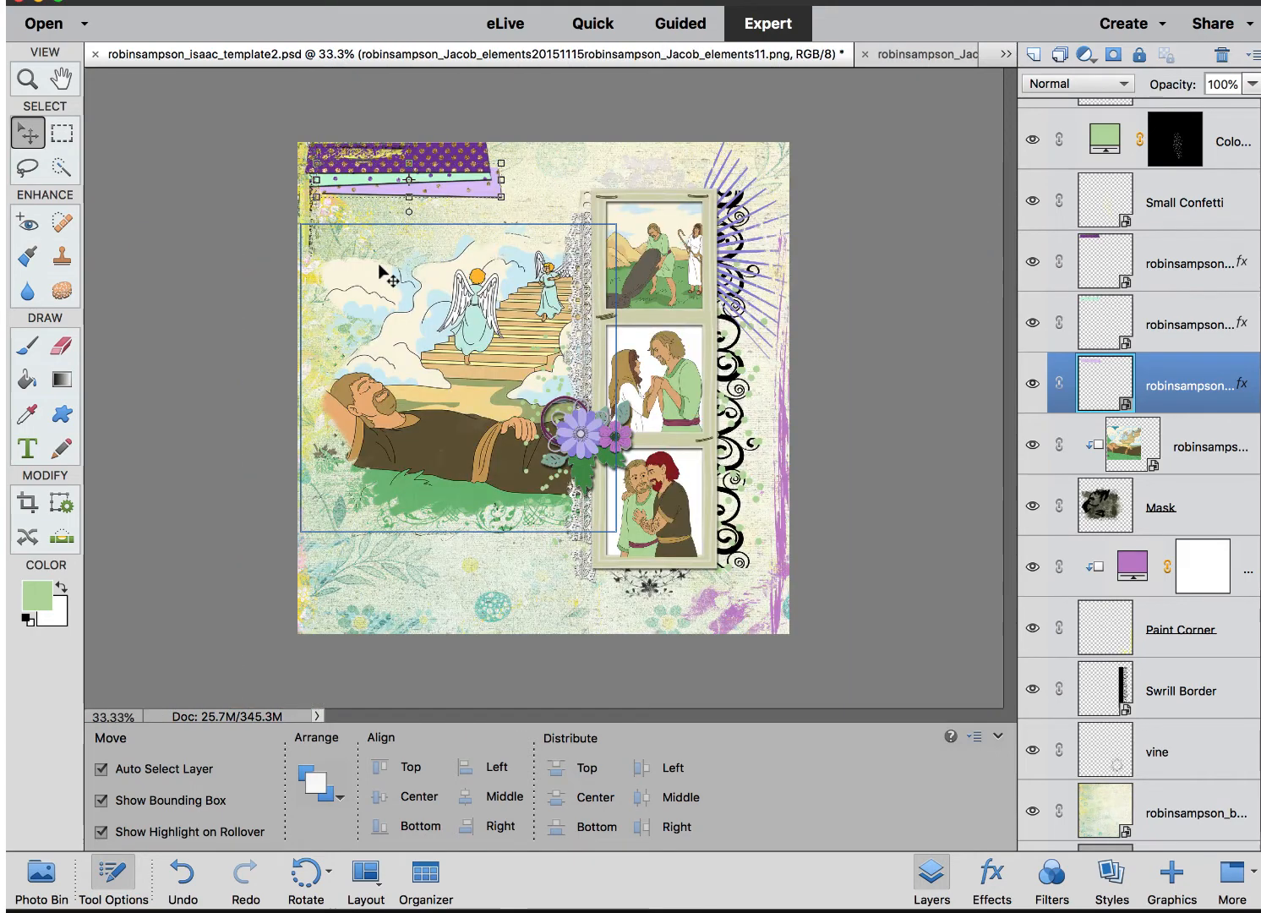
click(551, 164)
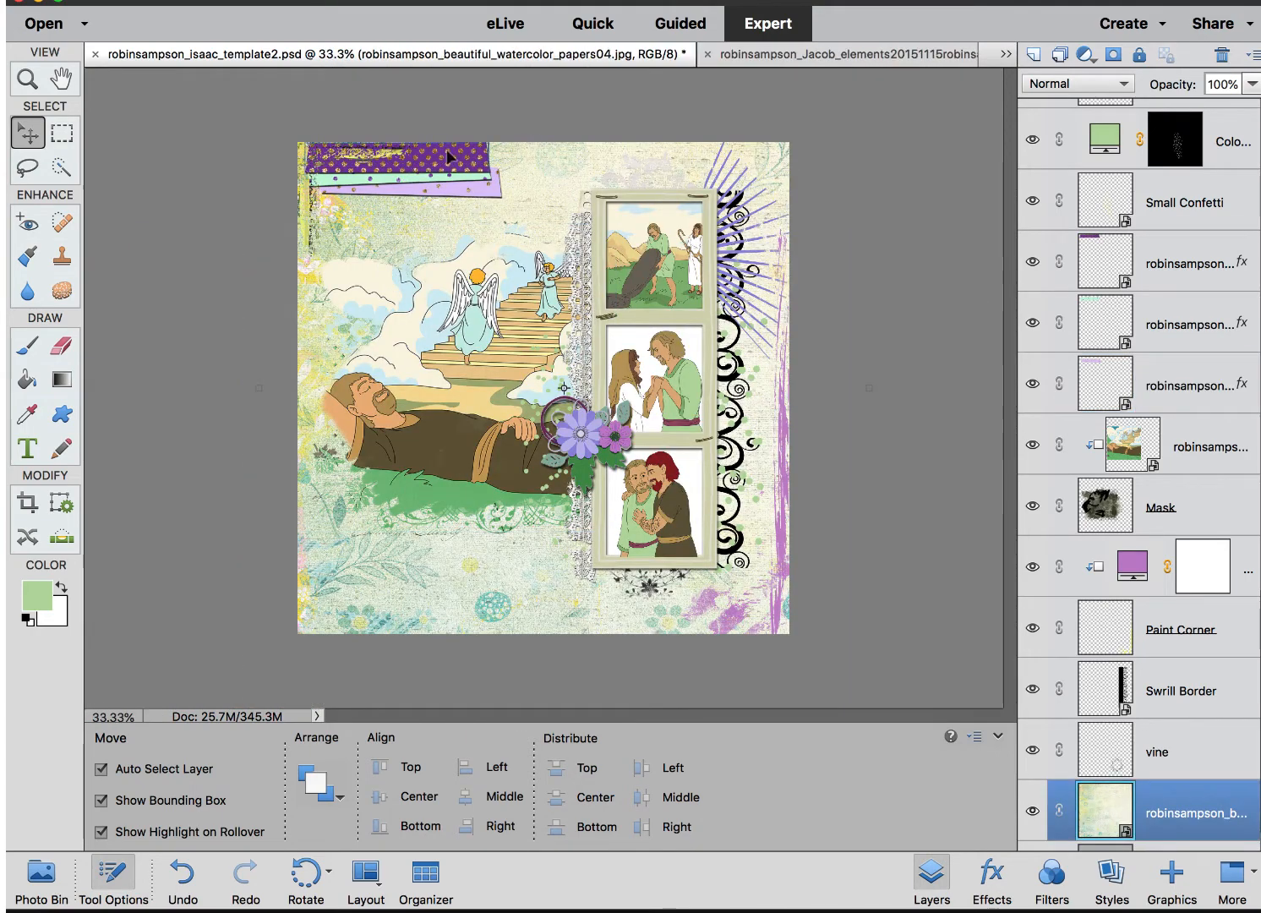
shift+click(391, 152)
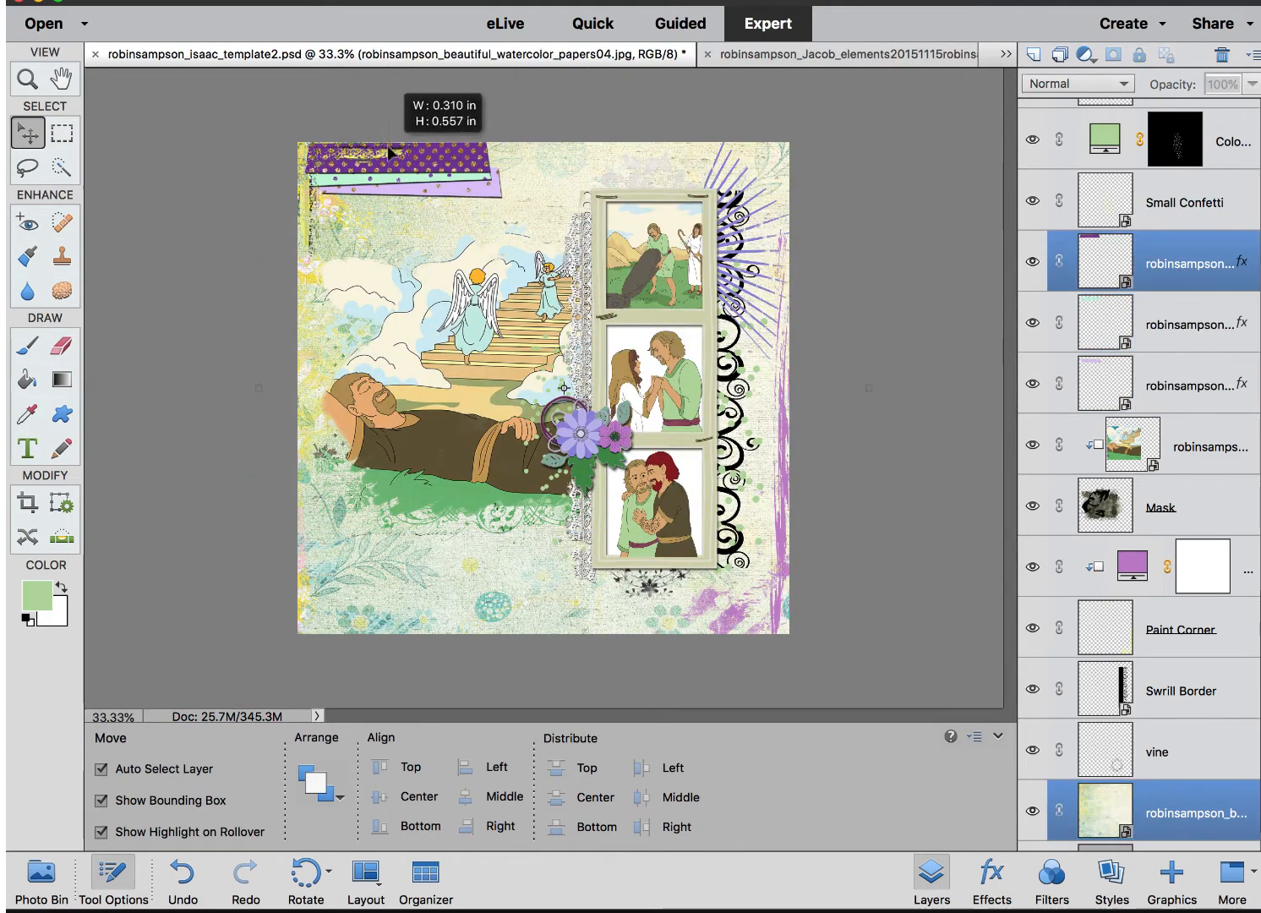
click(1202, 385)
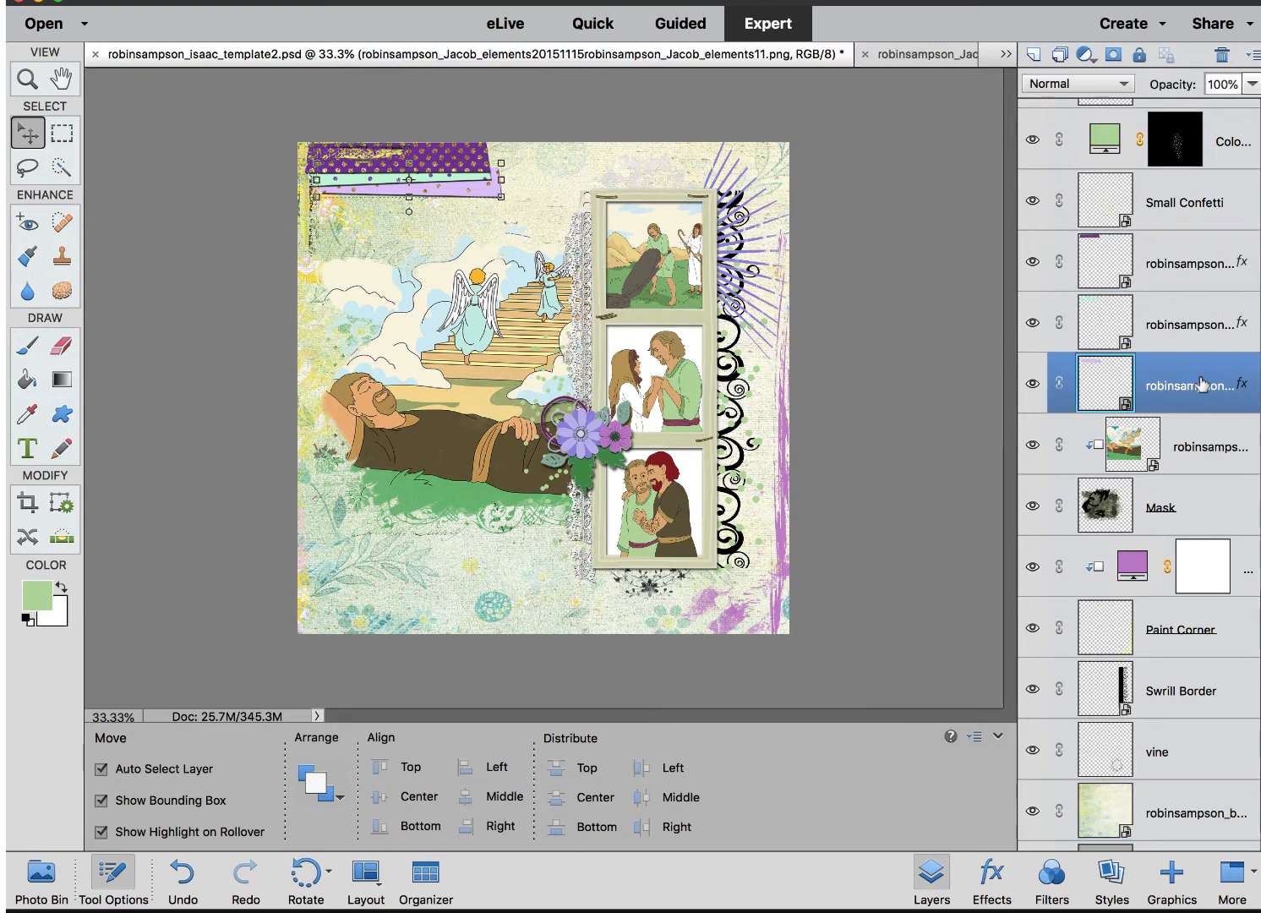
shift+click(1202, 268)
key(super+t)
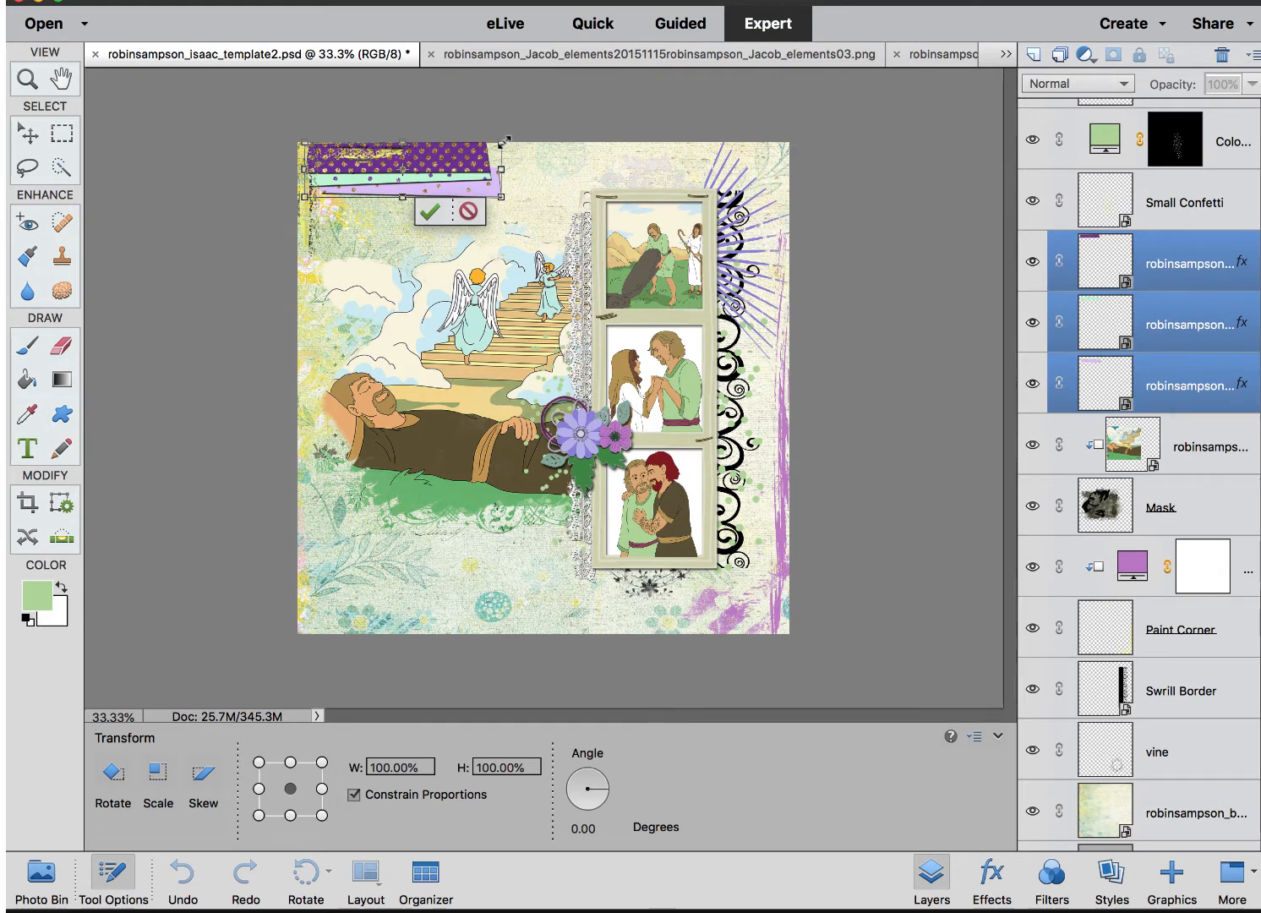
drag(503, 141, 462, 158)
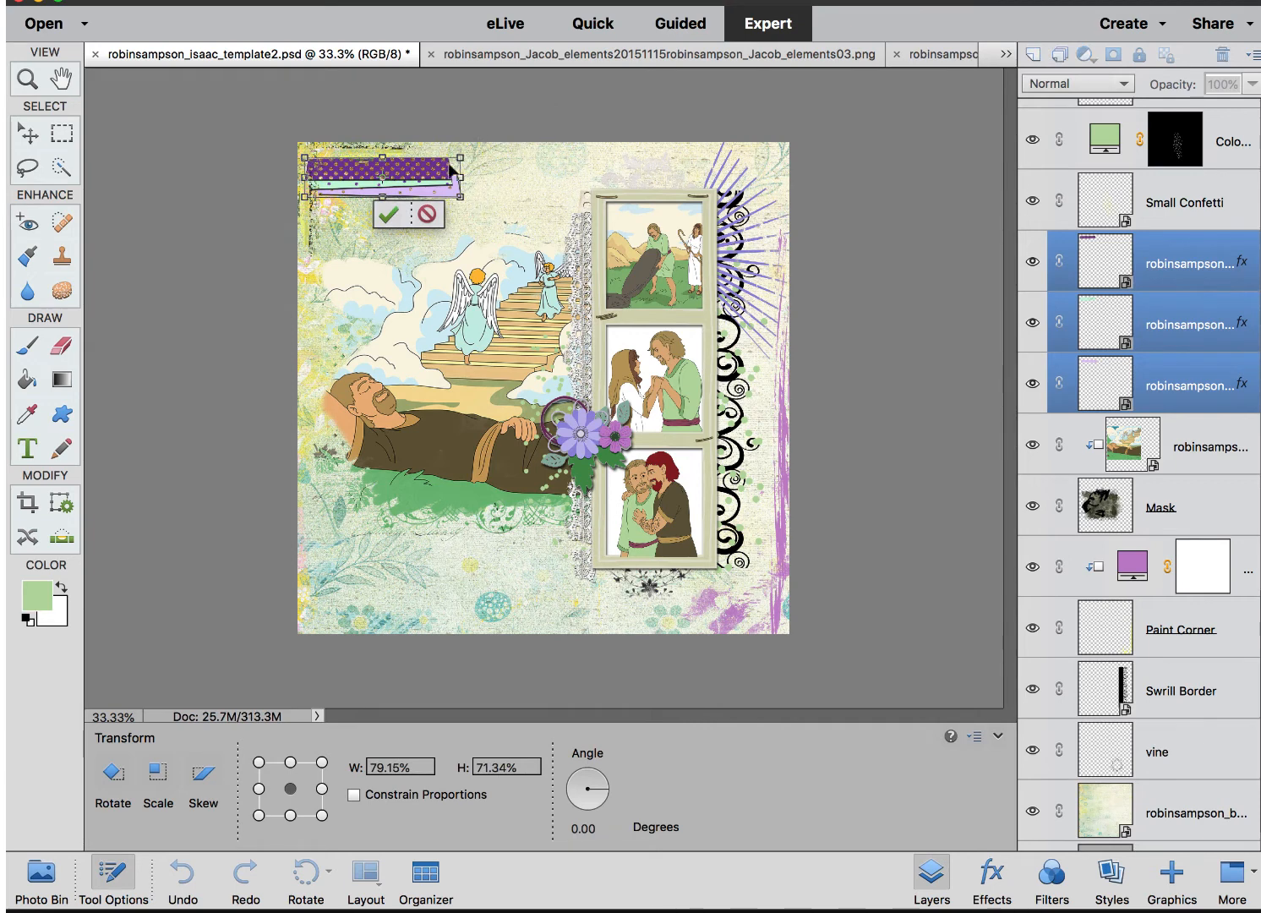
key(Return)
- Nudge only the purple gold-dotted strip slightly upward to expose more of the mint strip beneath it
click(542, 174)
click(446, 169)
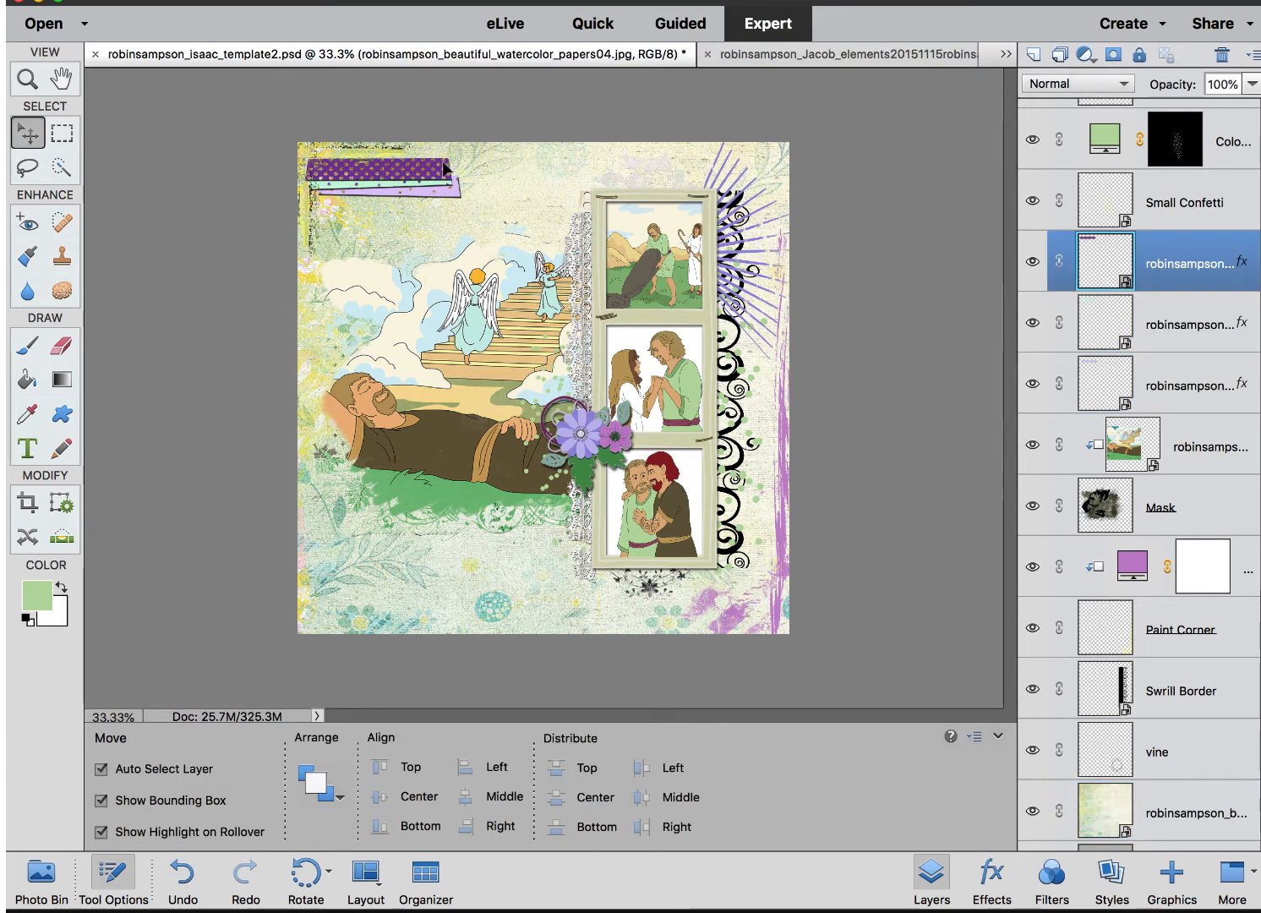
drag(427, 166, 427, 169)
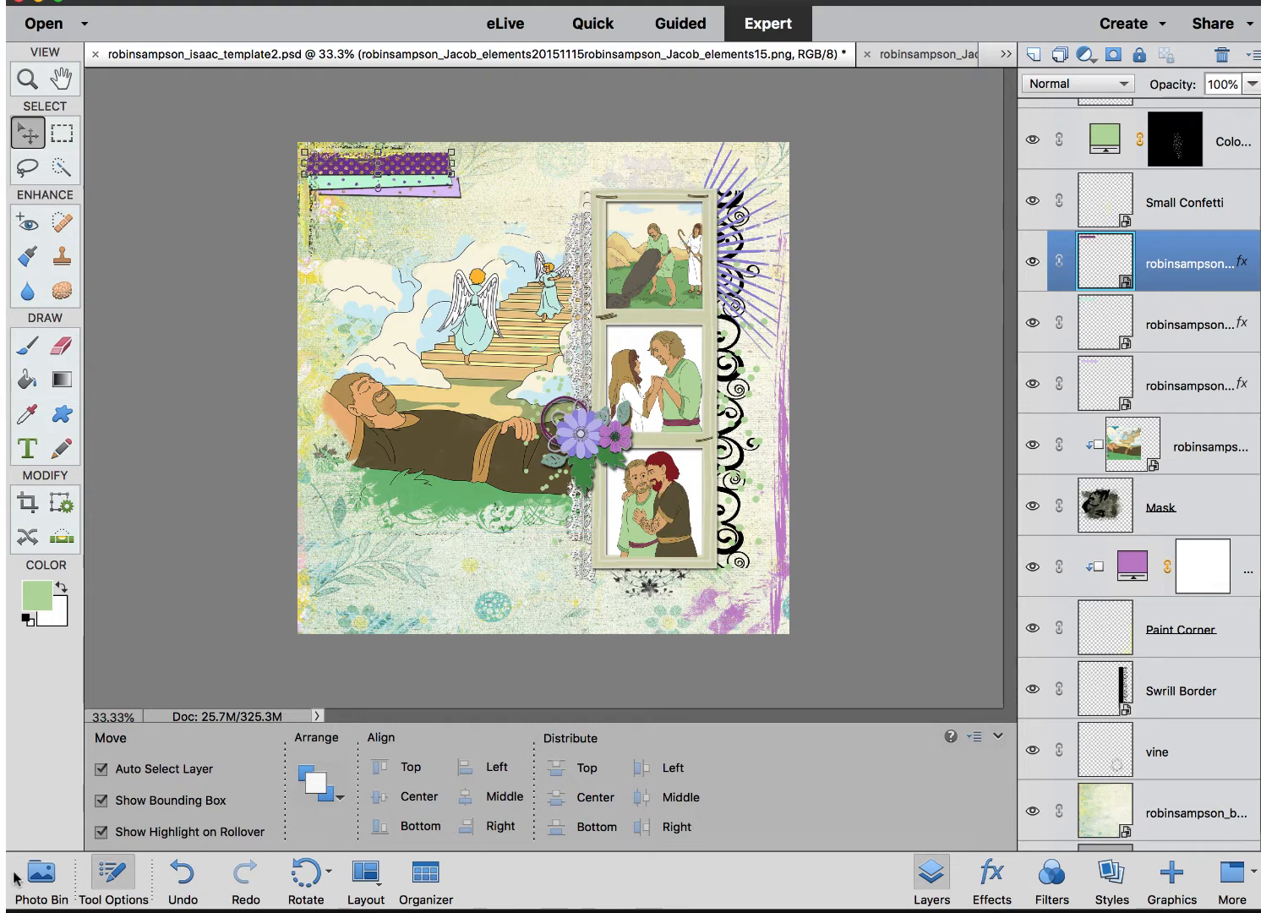
- Show the open files and locate the blue dotted heart among them
click(41, 875)
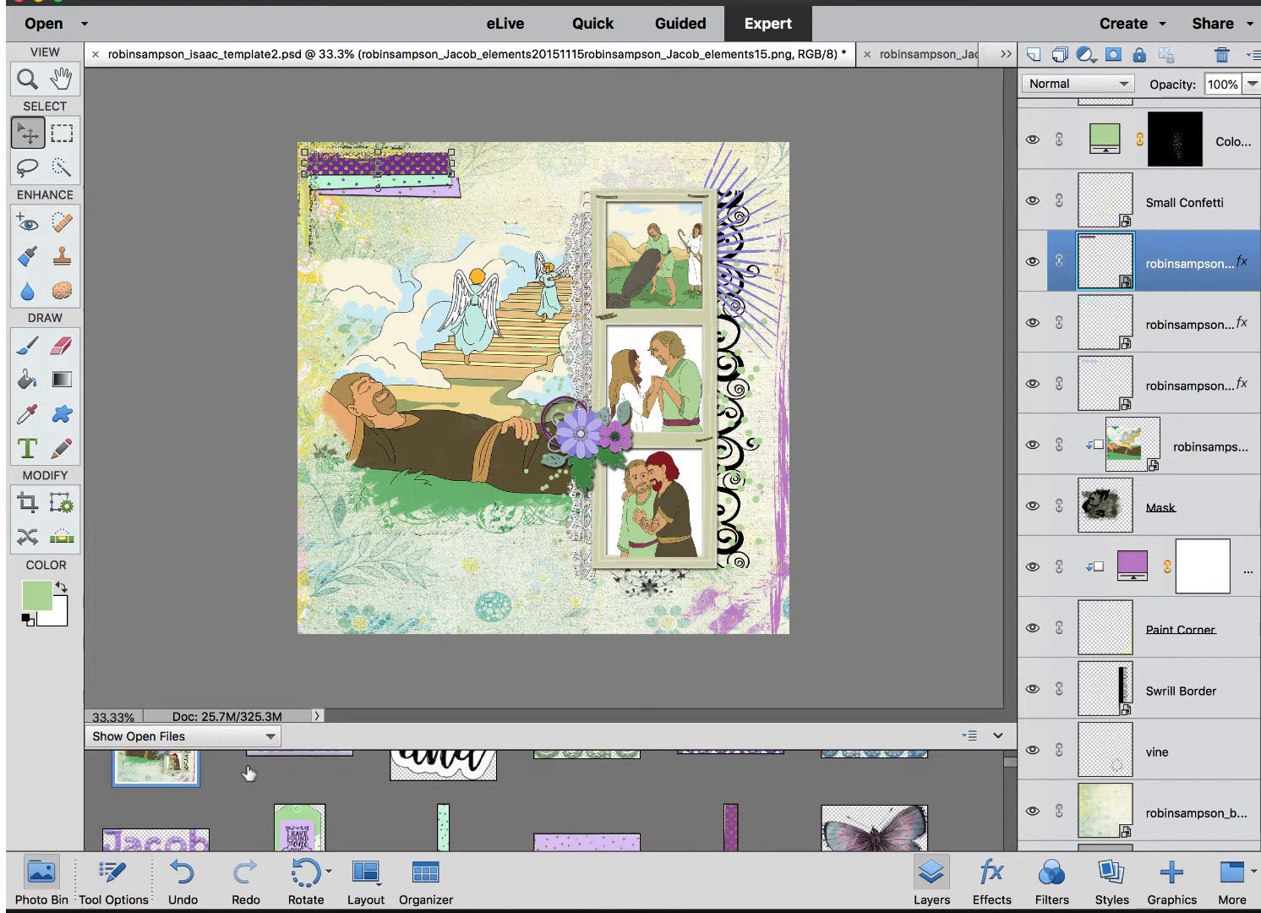
scroll(248, 772, down, 3)
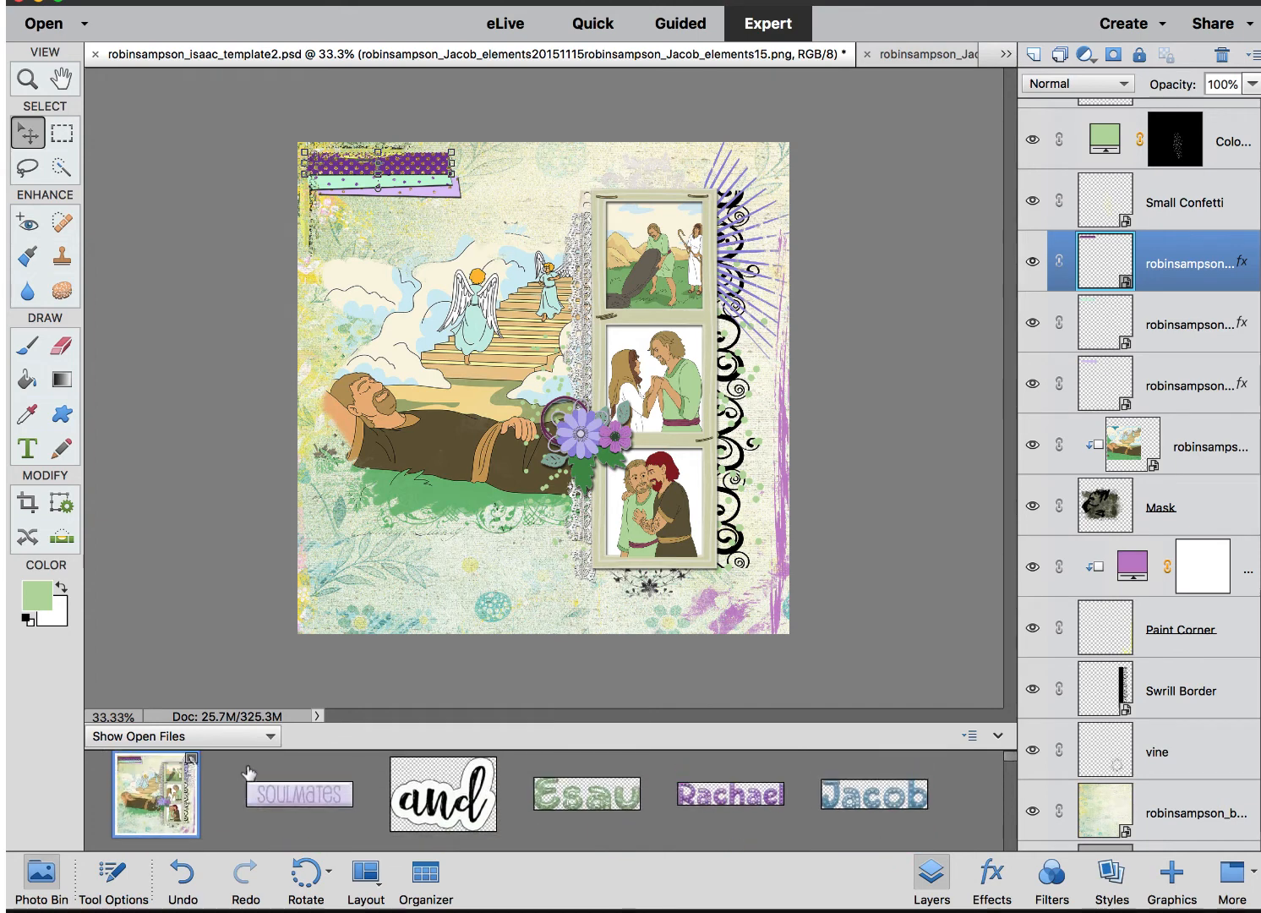
scroll(248, 772, up, 3)
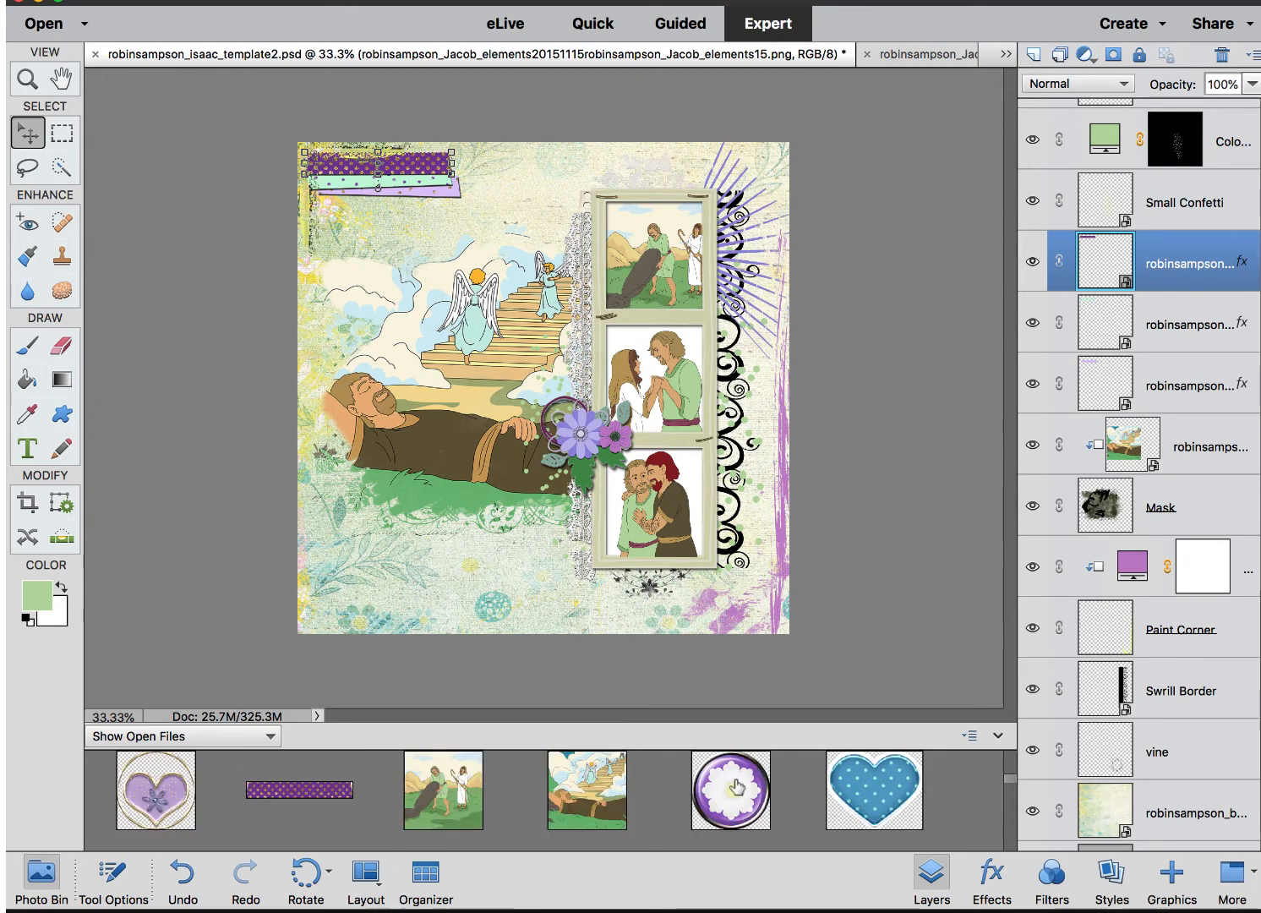
scroll(737, 786, down, 2)
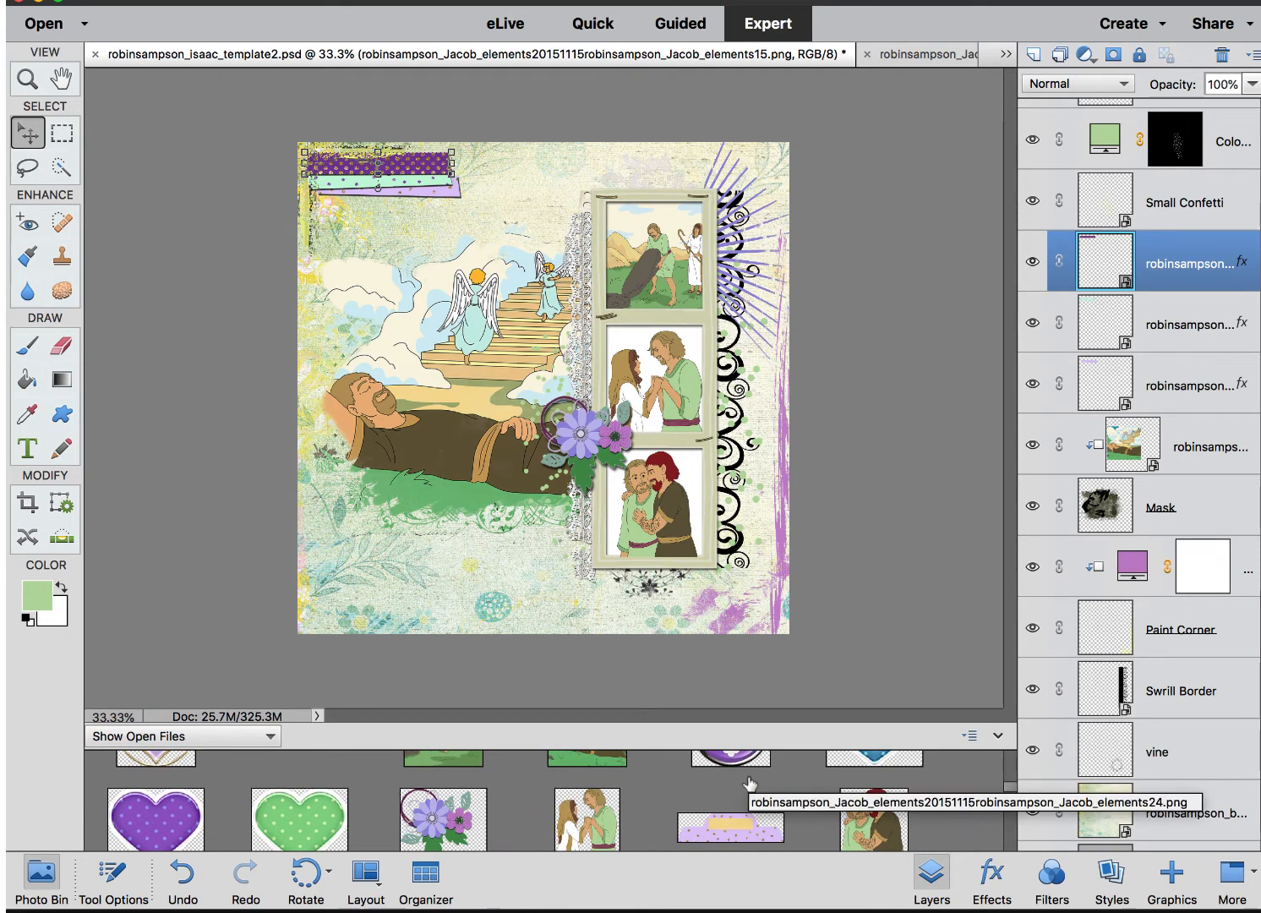
scroll(747, 784, up, 2)
click(889, 792)
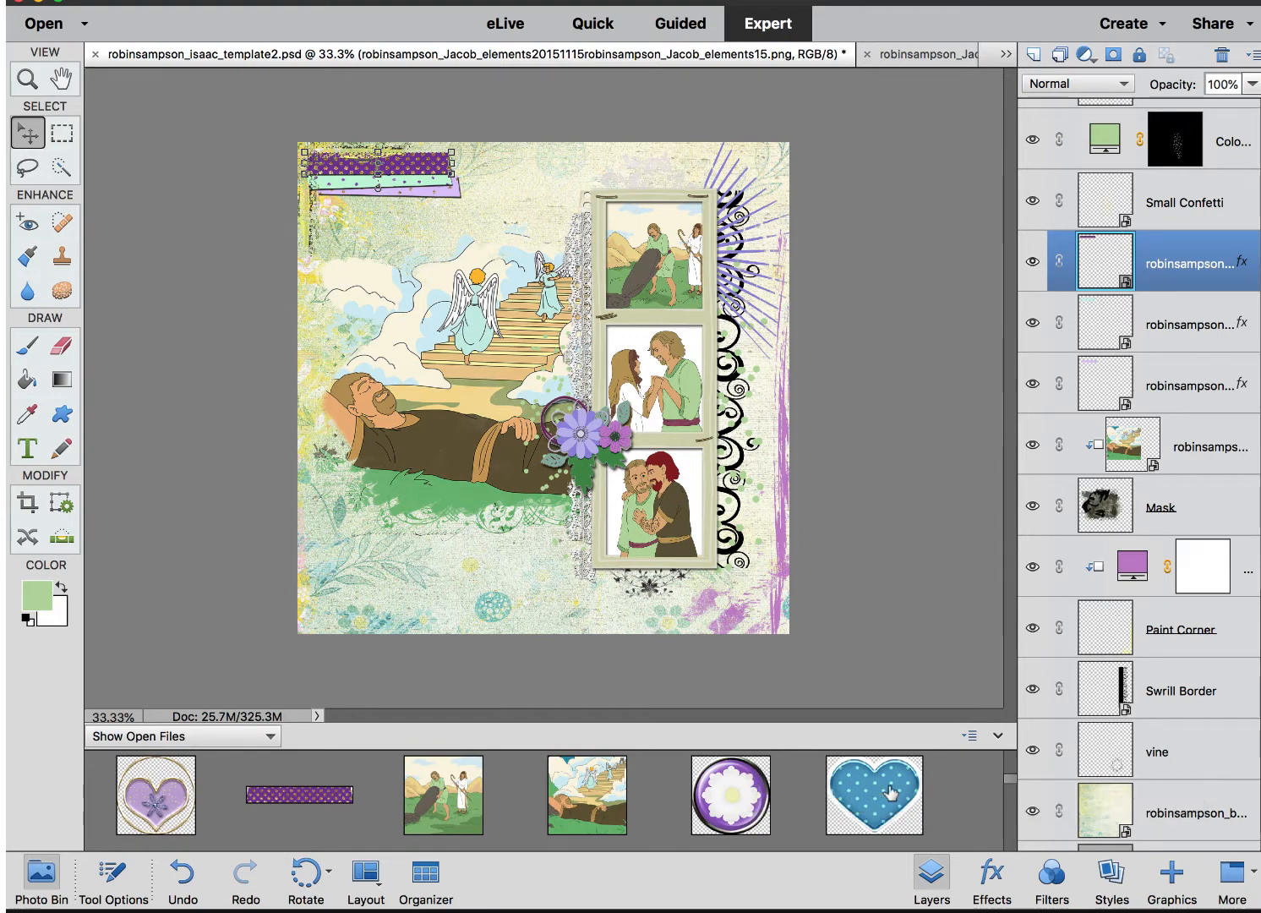
scroll(144, 805, up, 2)
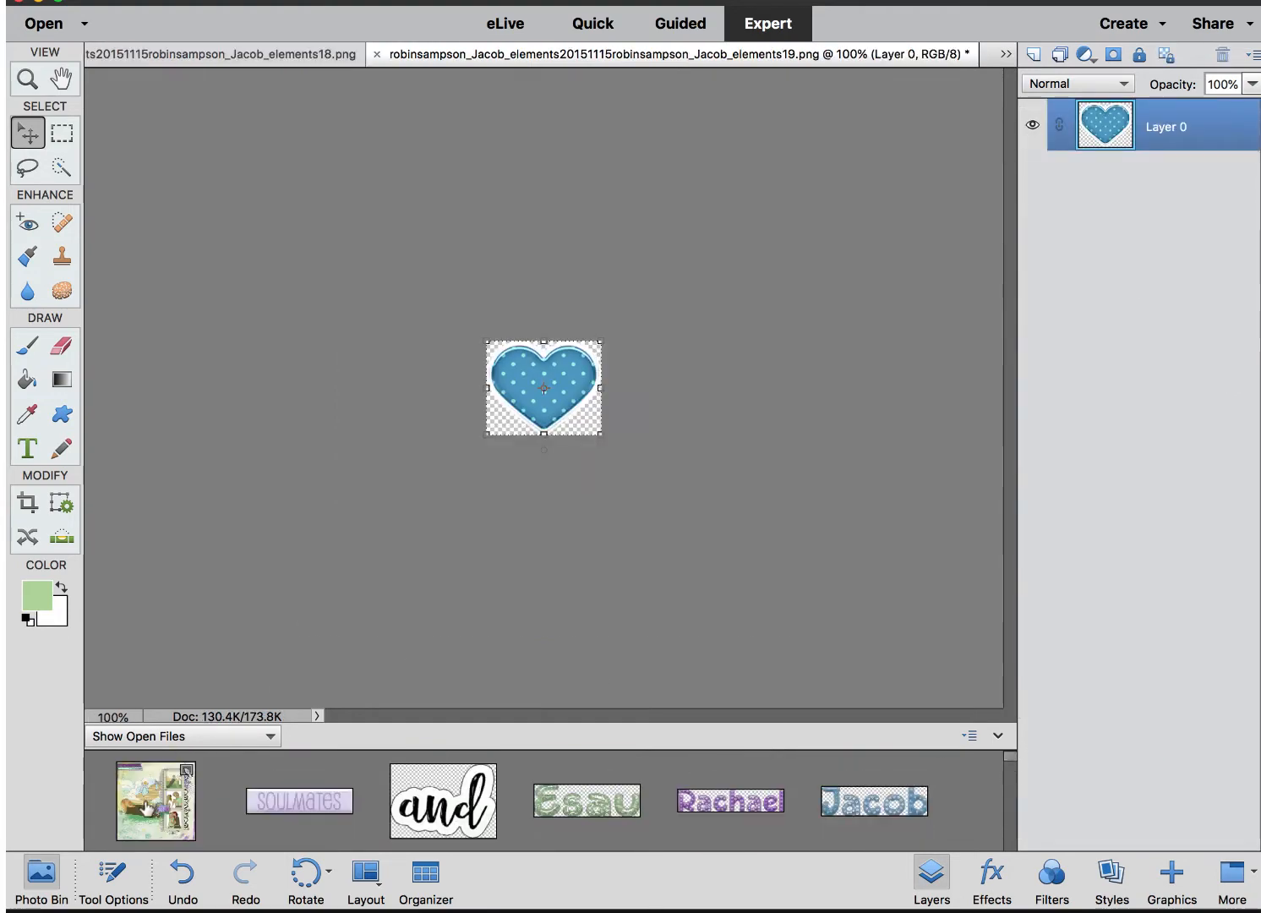
click(145, 804)
- Add the blue dotted heart to the page, bring it to the front and place it over the purple strip's left end
scroll(207, 795, down, 3)
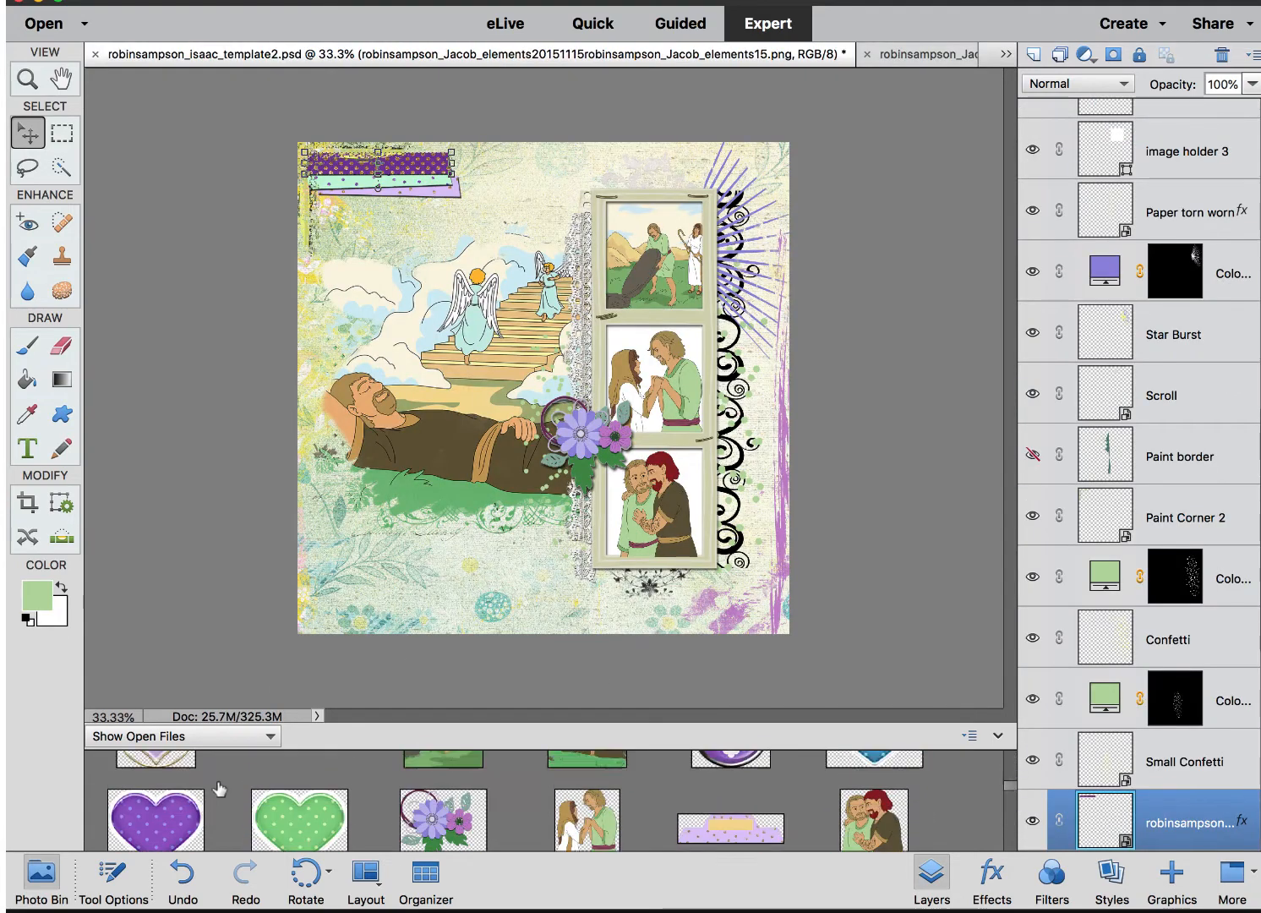
drag(881, 776, 423, 376)
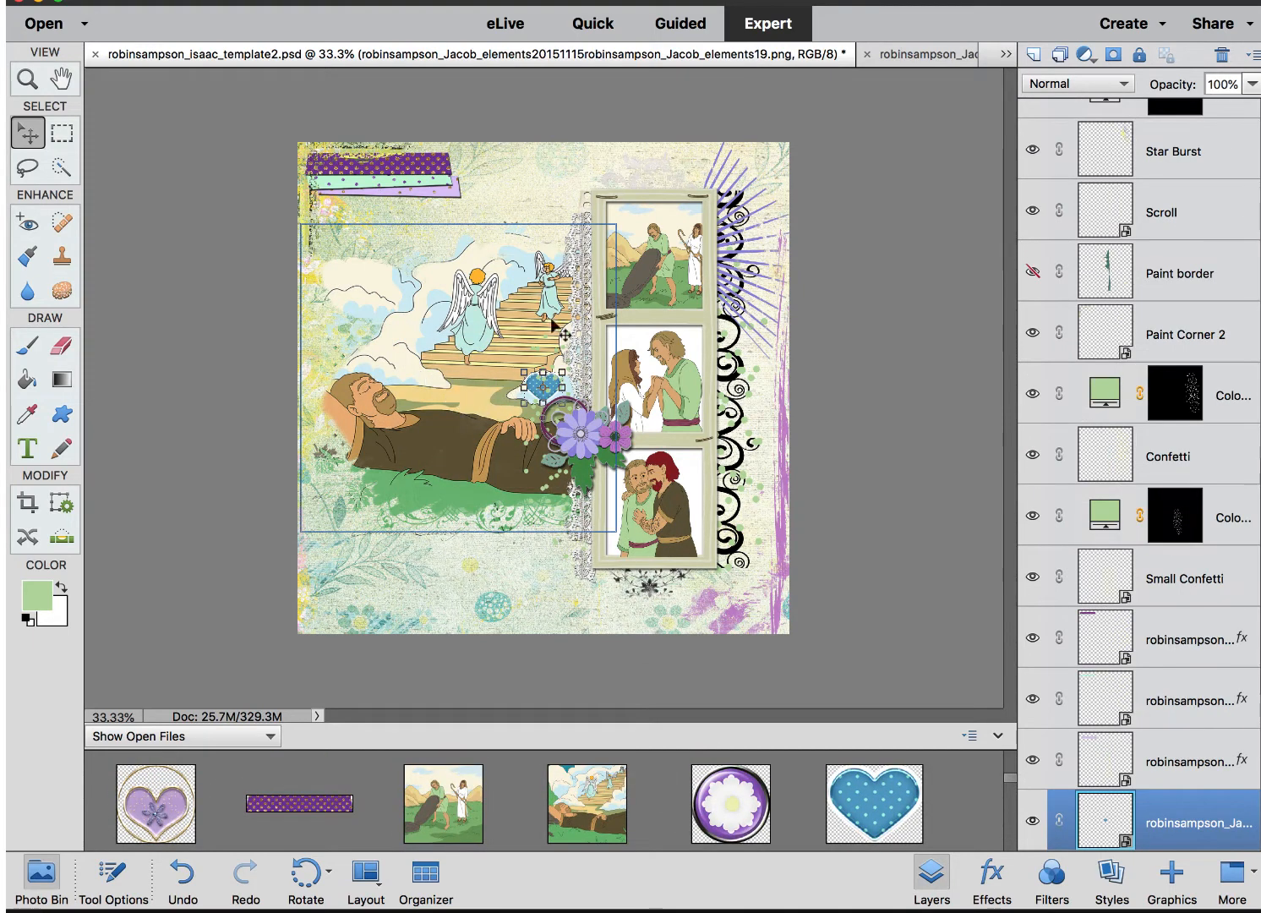
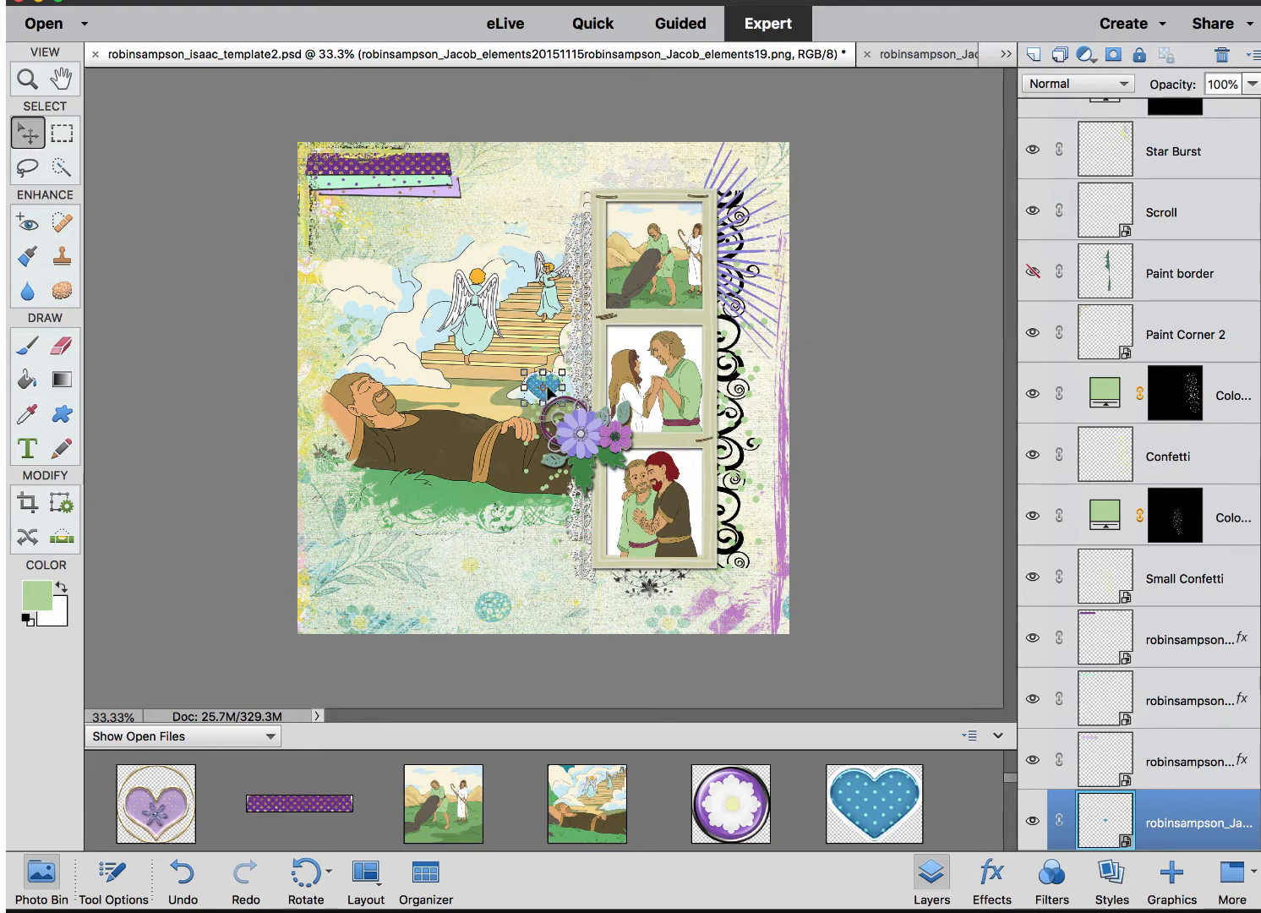
drag(547, 385, 344, 175)
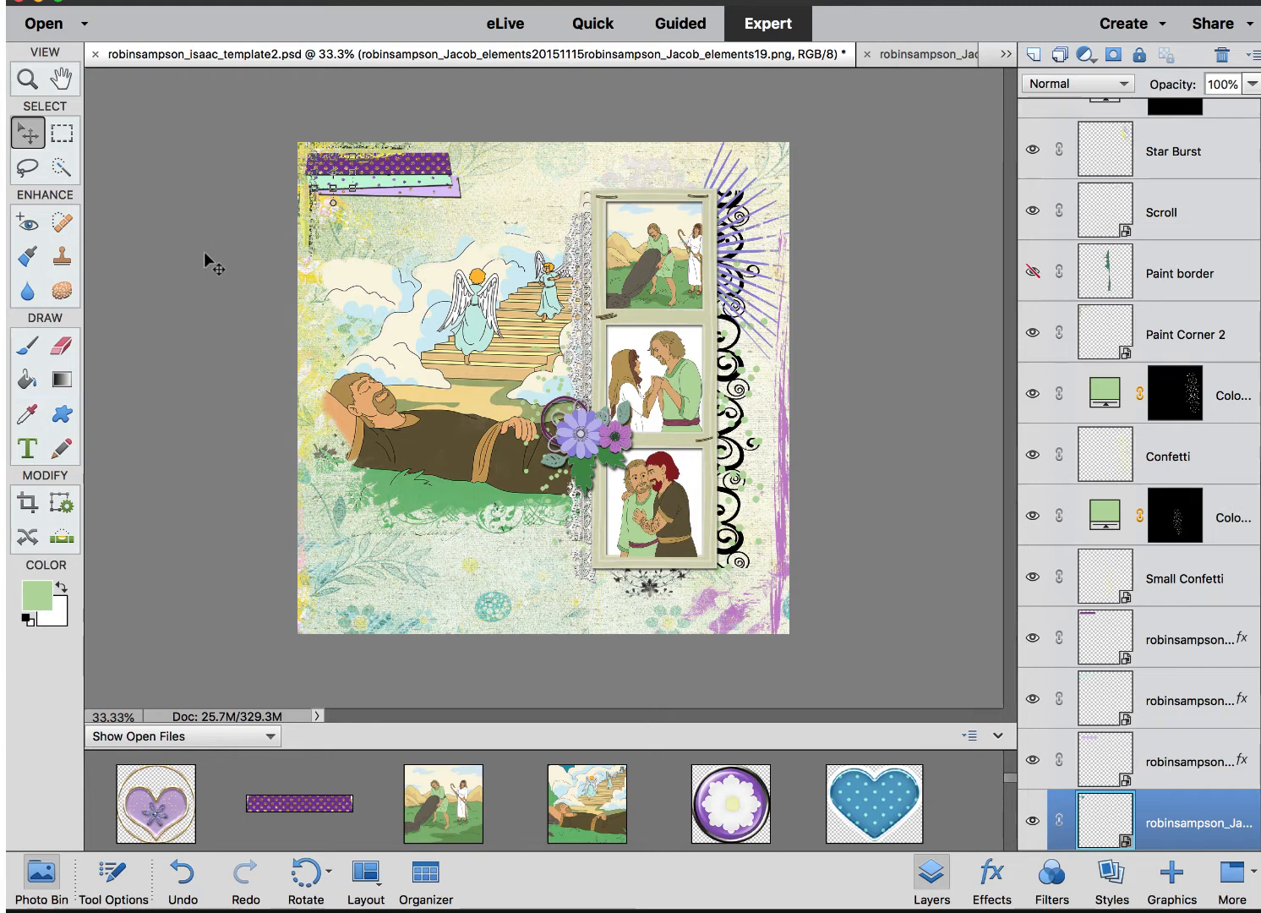
key(super+shift+bracketright)
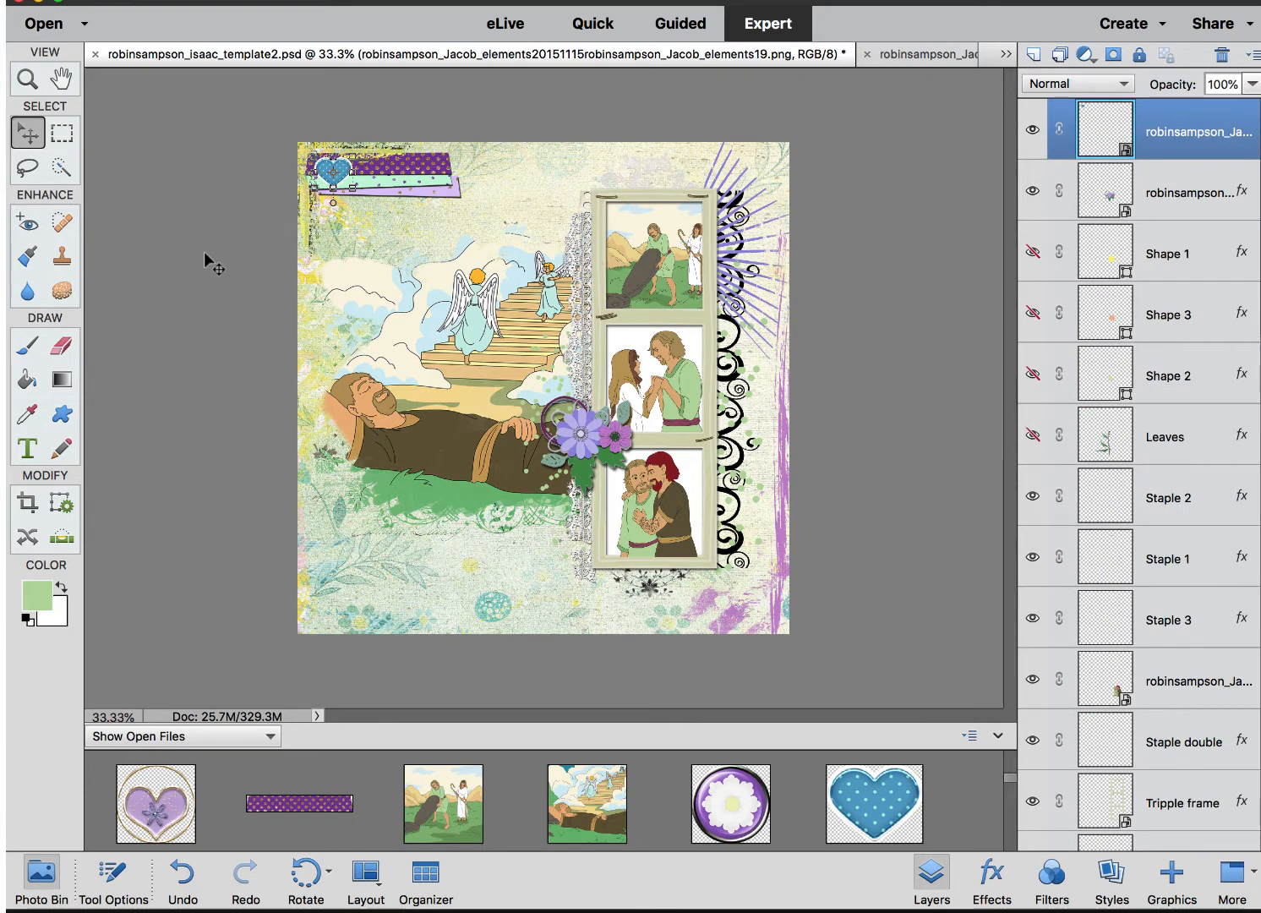
key(alt+shift+bracketleft)
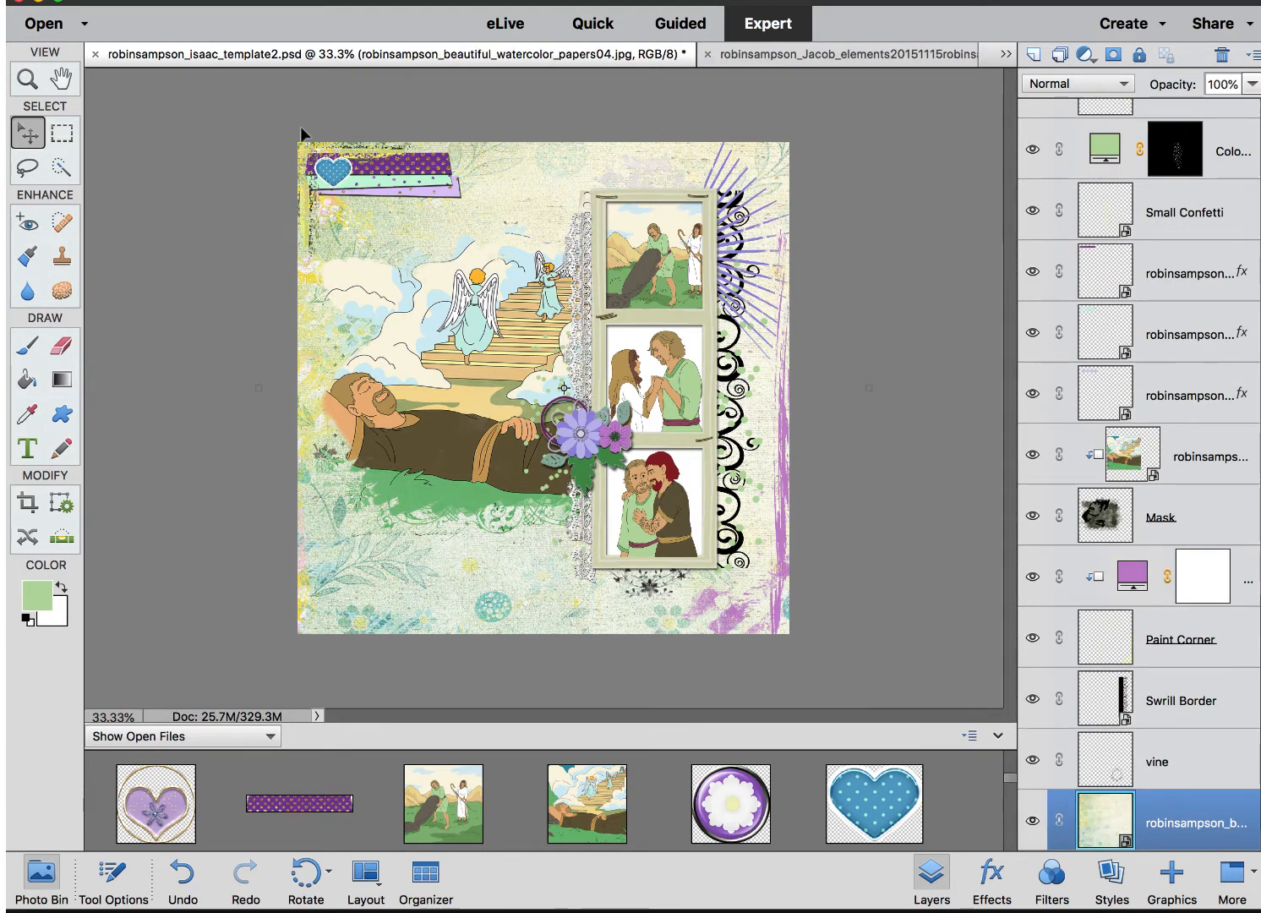
drag(336, 170, 329, 160)
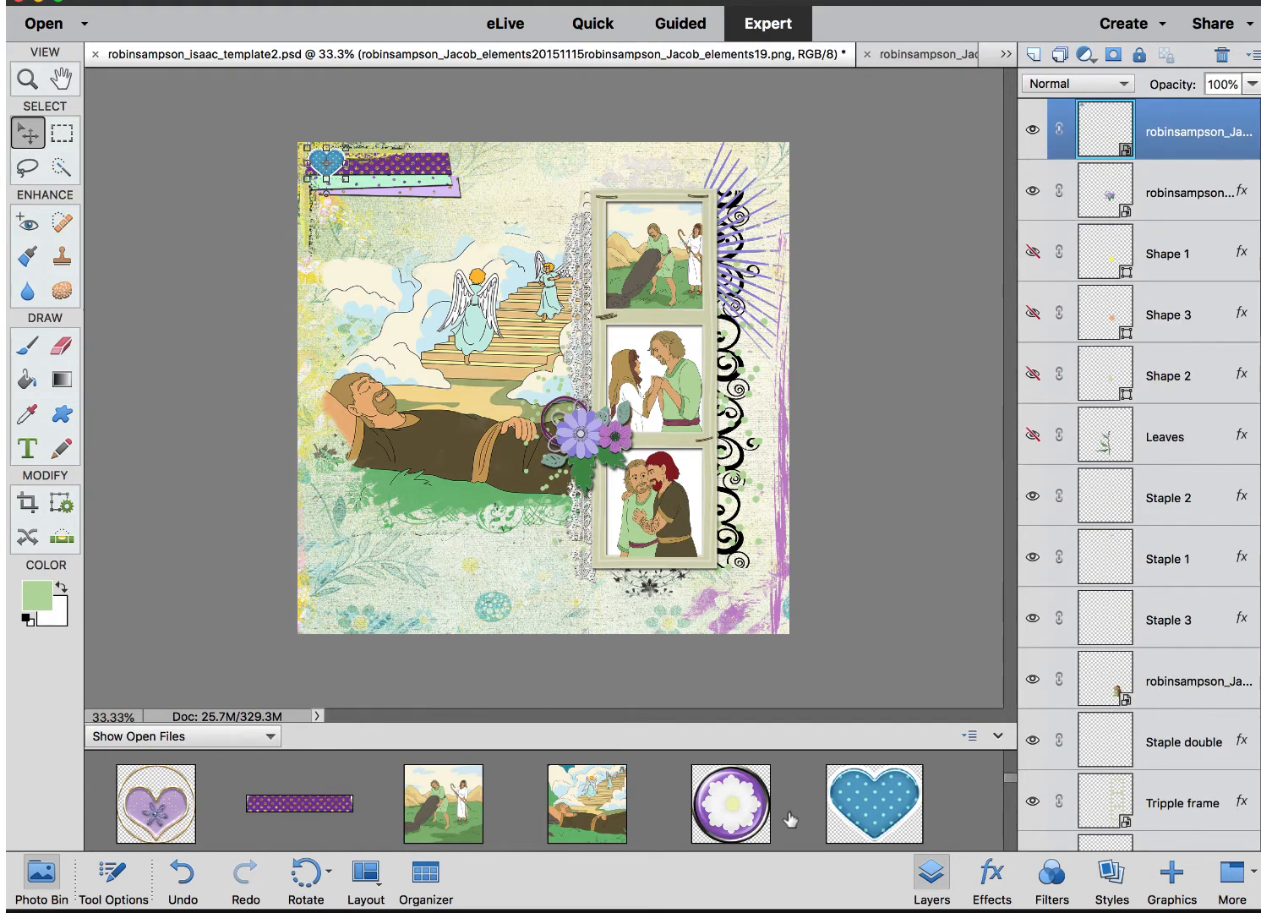
- Add the green dotted heart from the open files and place it on the strips, overlapping the blue heart's lower right
scroll(791, 820, down, 2)
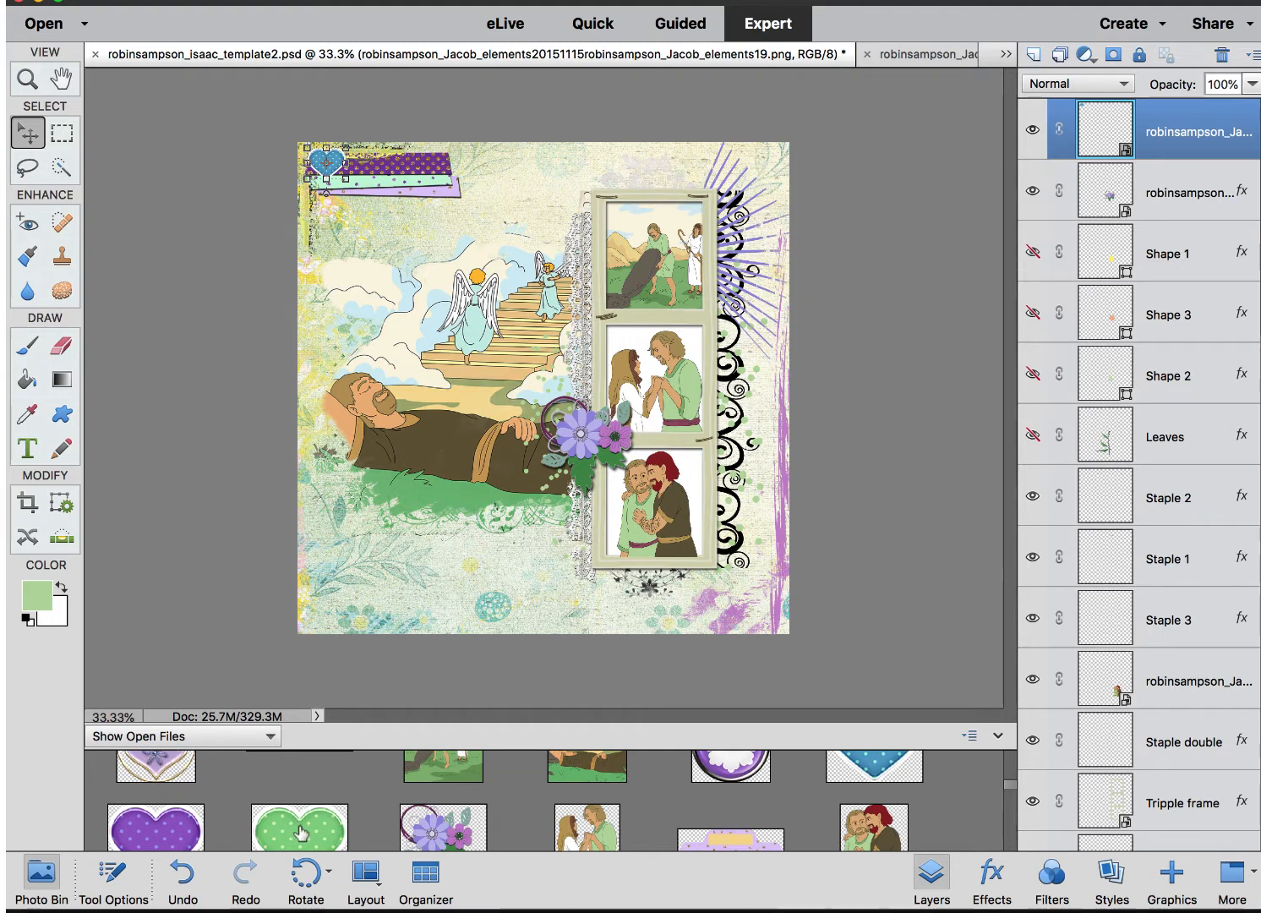
drag(300, 824, 416, 218)
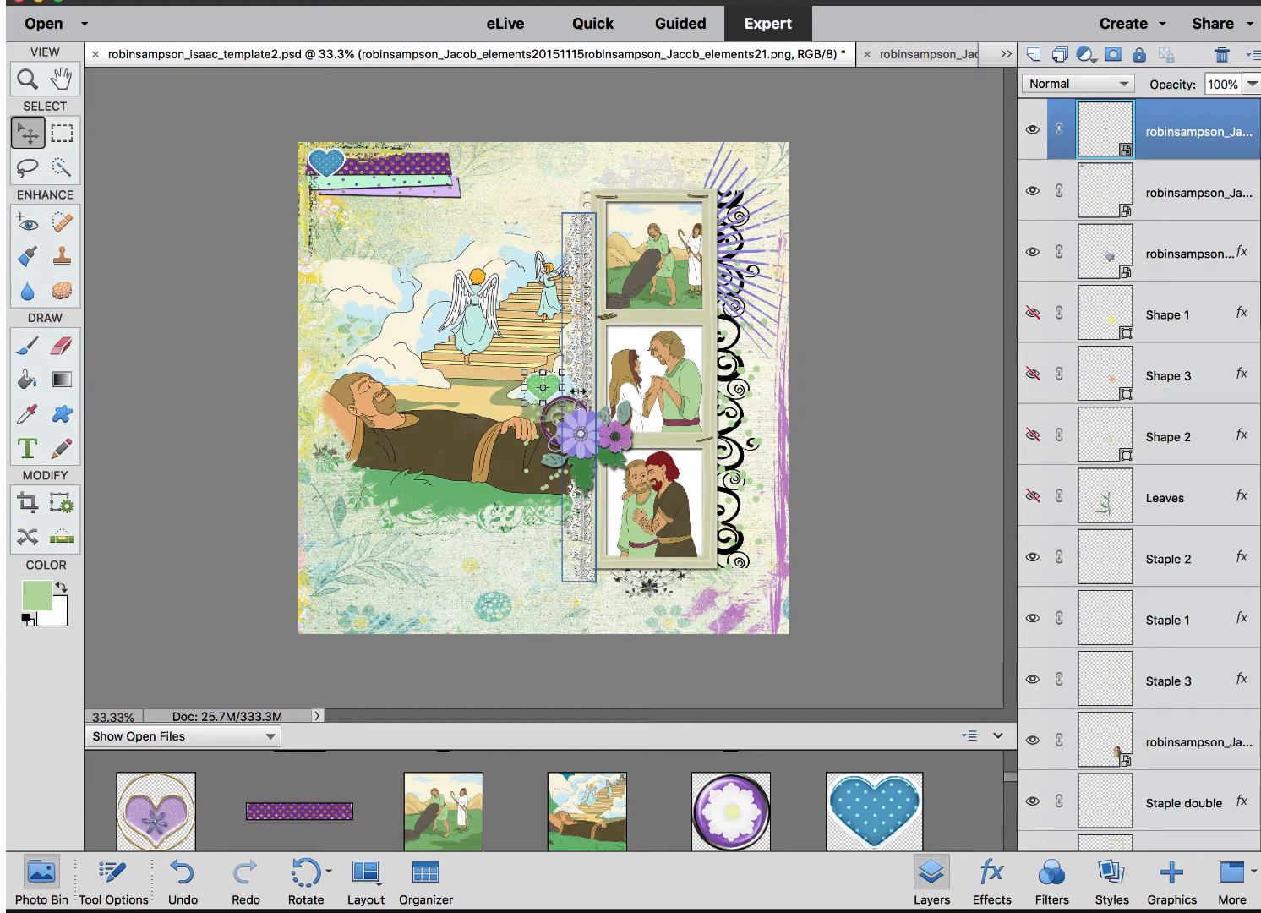
drag(551, 392, 359, 187)
- Add the purple dotted heart from the open files to the page
scroll(306, 795, down, 3)
scroll(311, 792, up, 5)
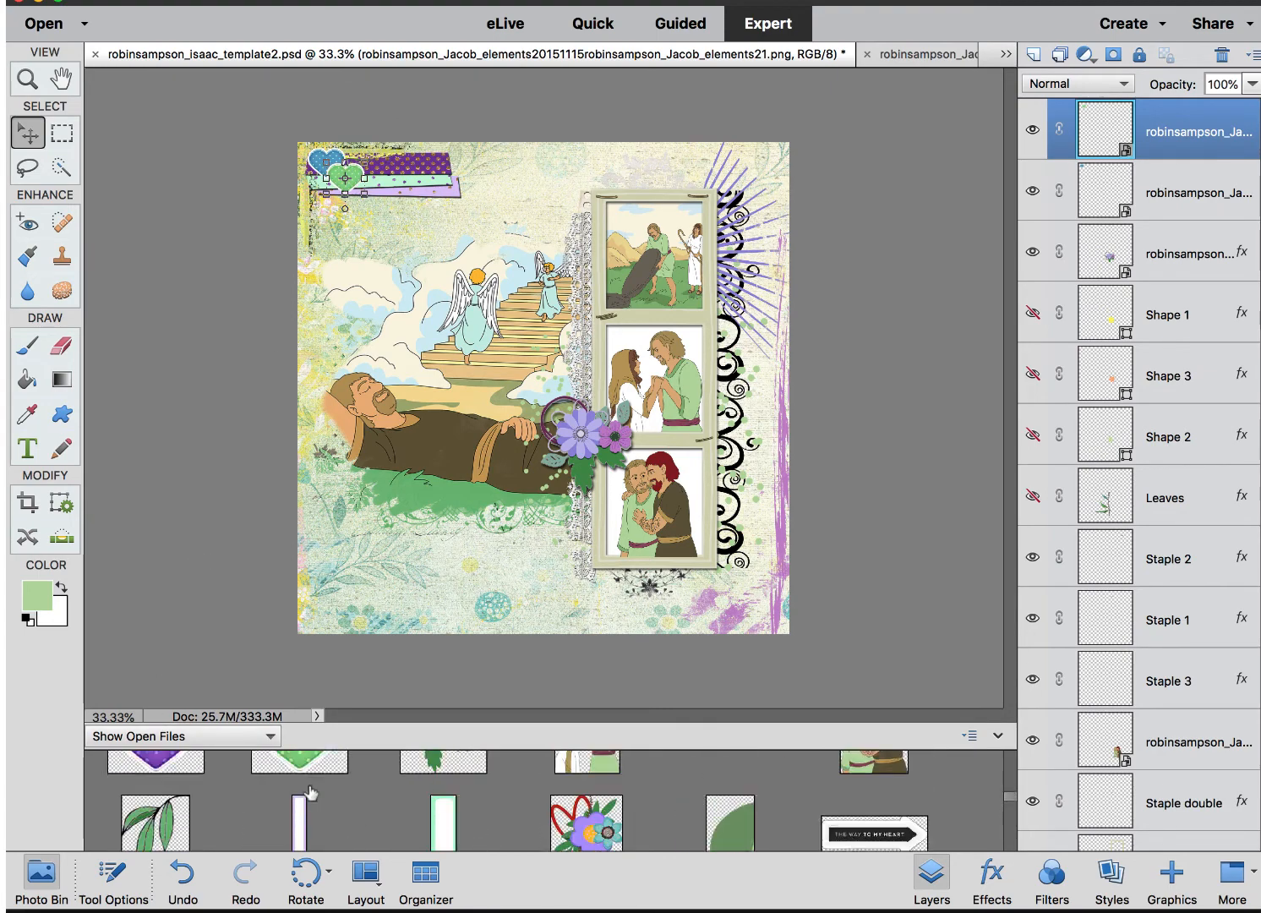
drag(157, 781, 394, 291)
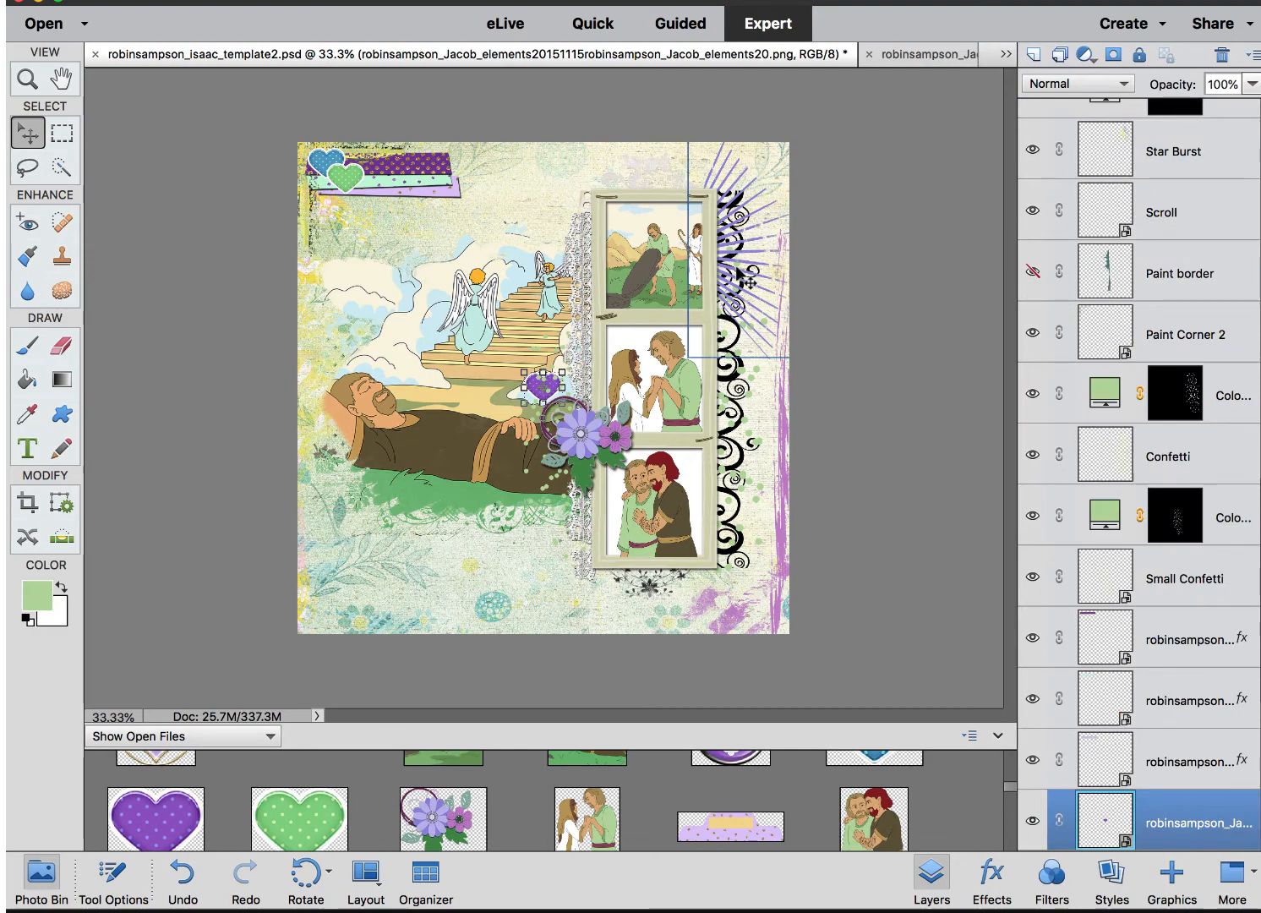
- Place the purple heart below the blue heart, overlapping the green heart's lower left, and bring it to the front
key(super+equal)
key(super+equal)
key(super+equal)
scroll(738, 275, left, 10)
scroll(738, 275, up, 4)
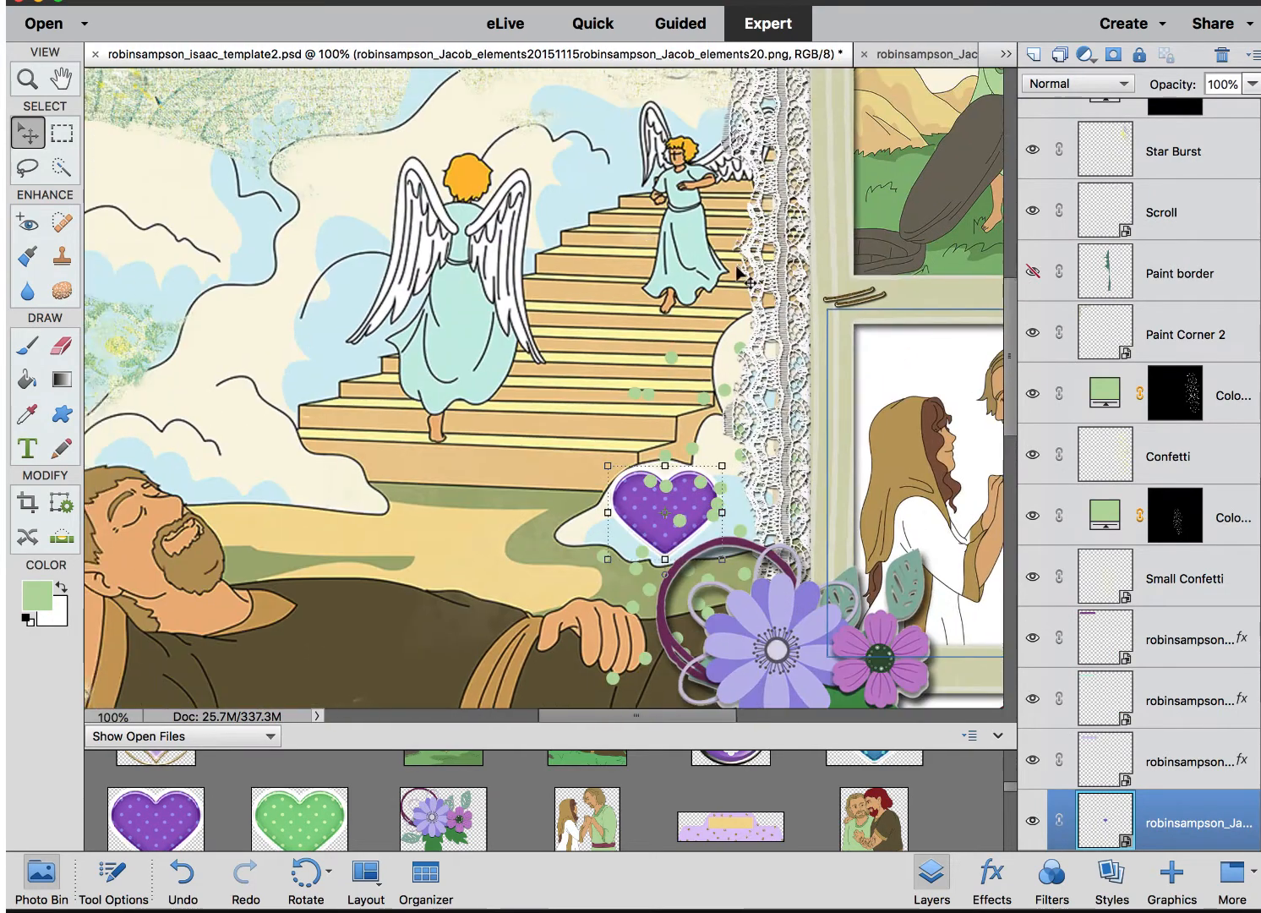
scroll(808, 479, right, 5)
scroll(808, 480, down, 1)
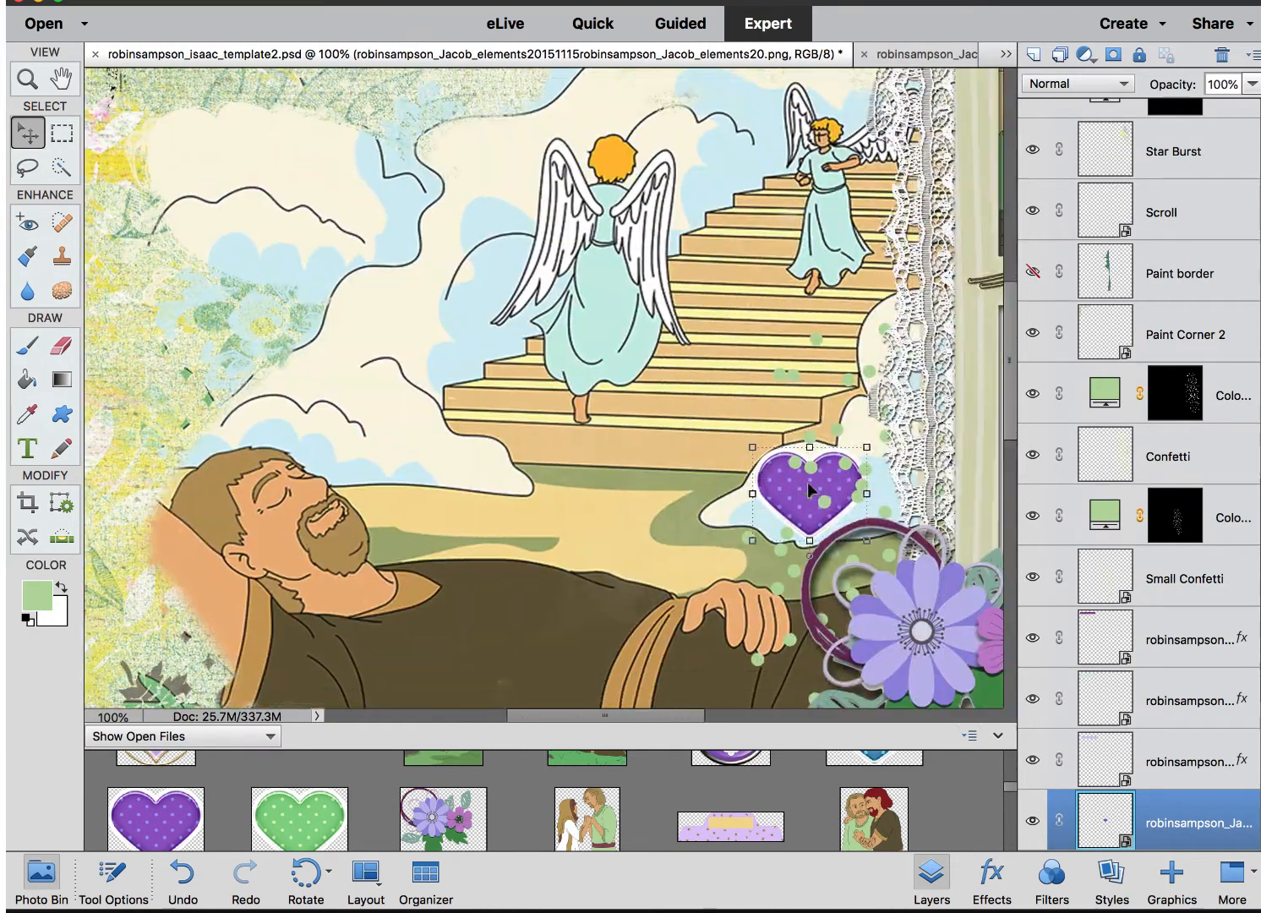
drag(825, 497, 416, 229)
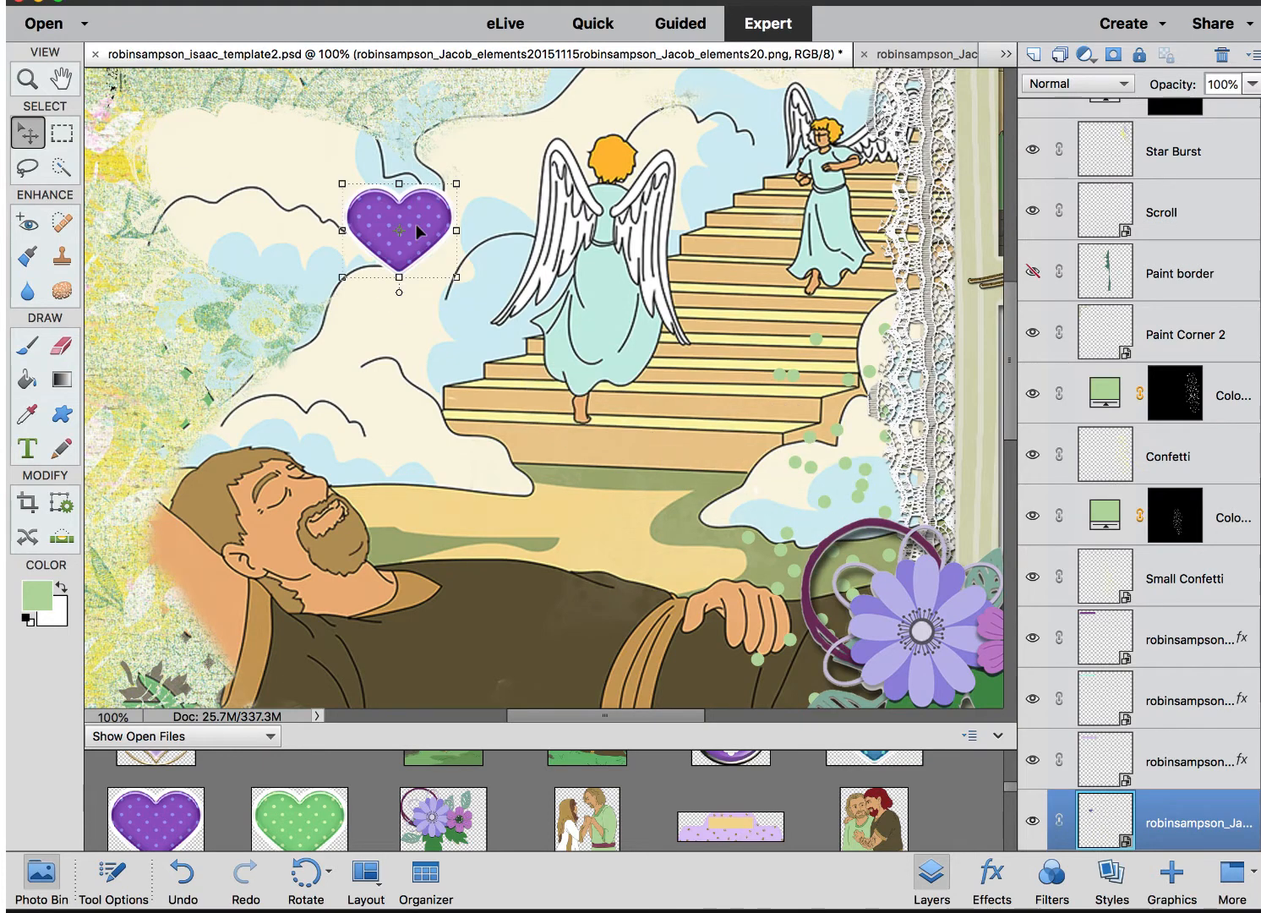
key(super+equal)
scroll(416, 224, up, 6)
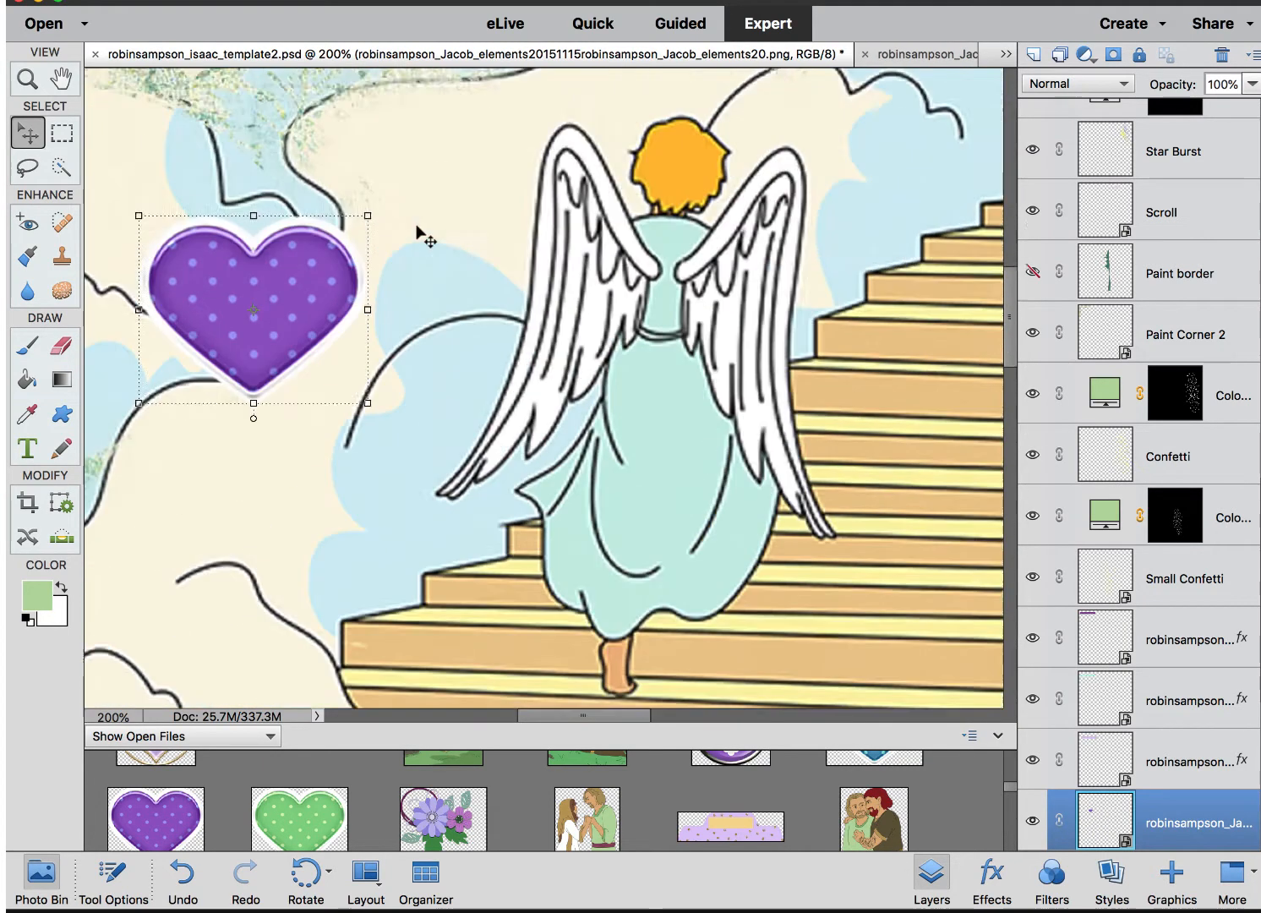
scroll(416, 224, left, 10)
scroll(416, 224, right, 5)
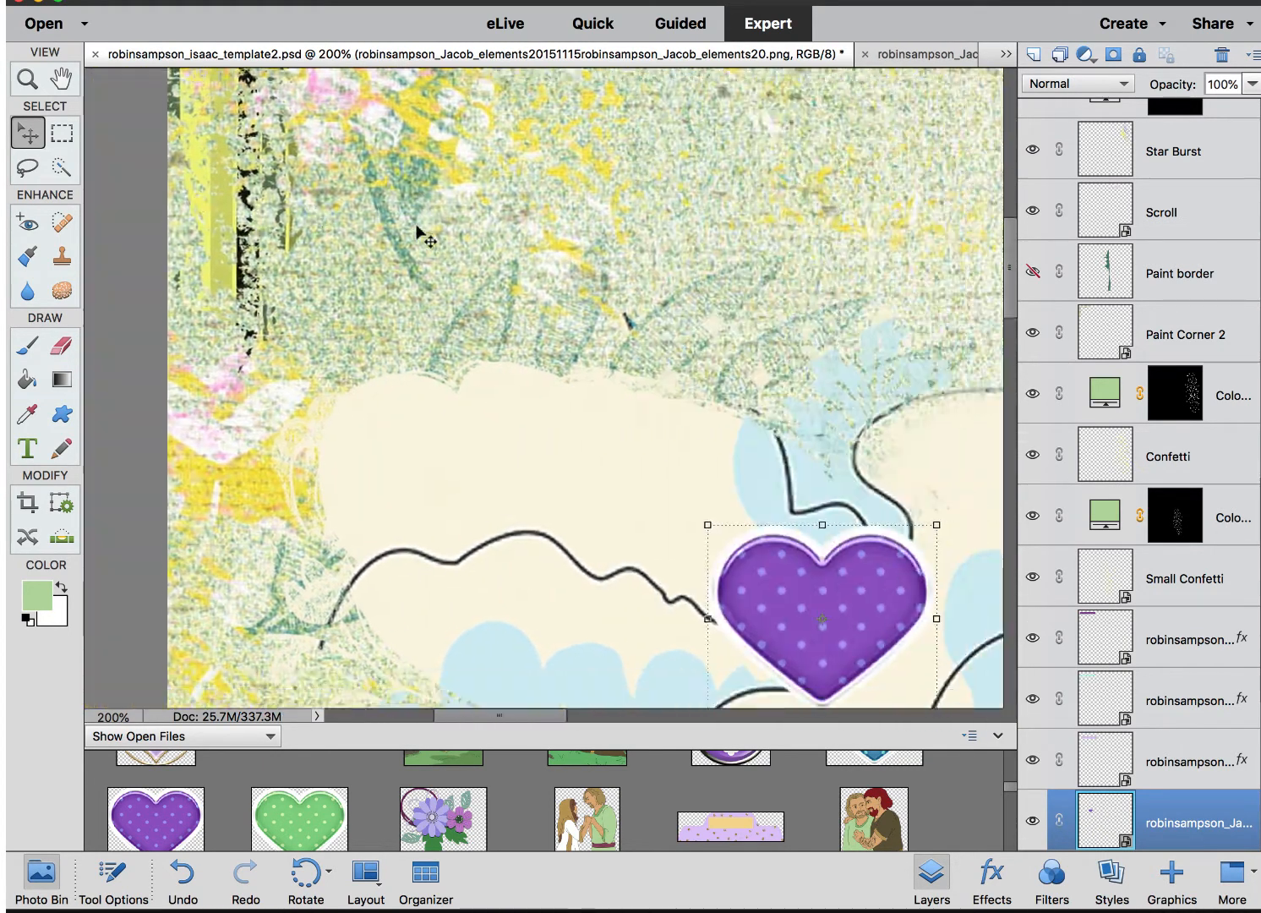
drag(766, 611, 420, 234)
scroll(421, 238, up, 10)
scroll(422, 450, left, 5)
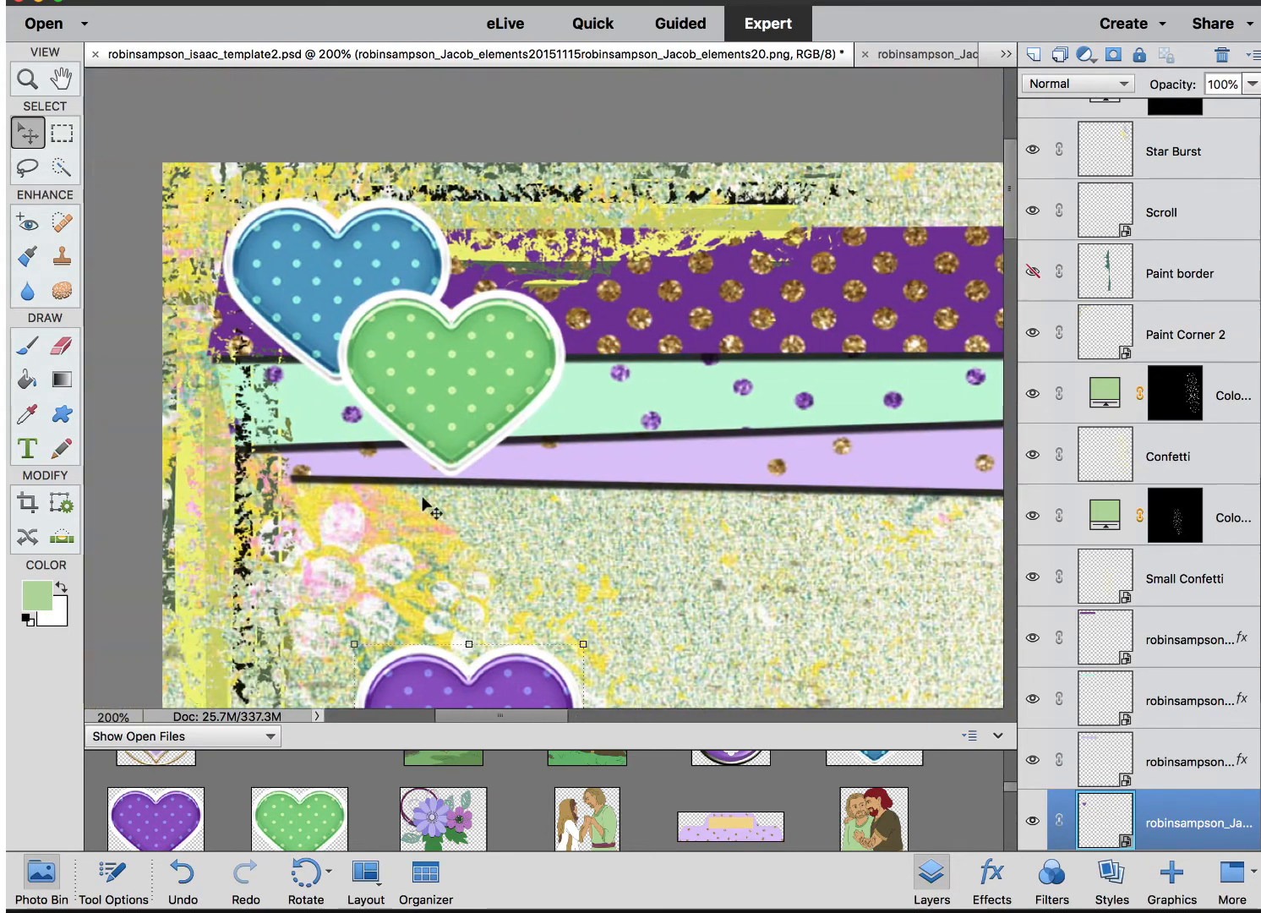
scroll(428, 507, down, 5)
drag(635, 635, 551, 349)
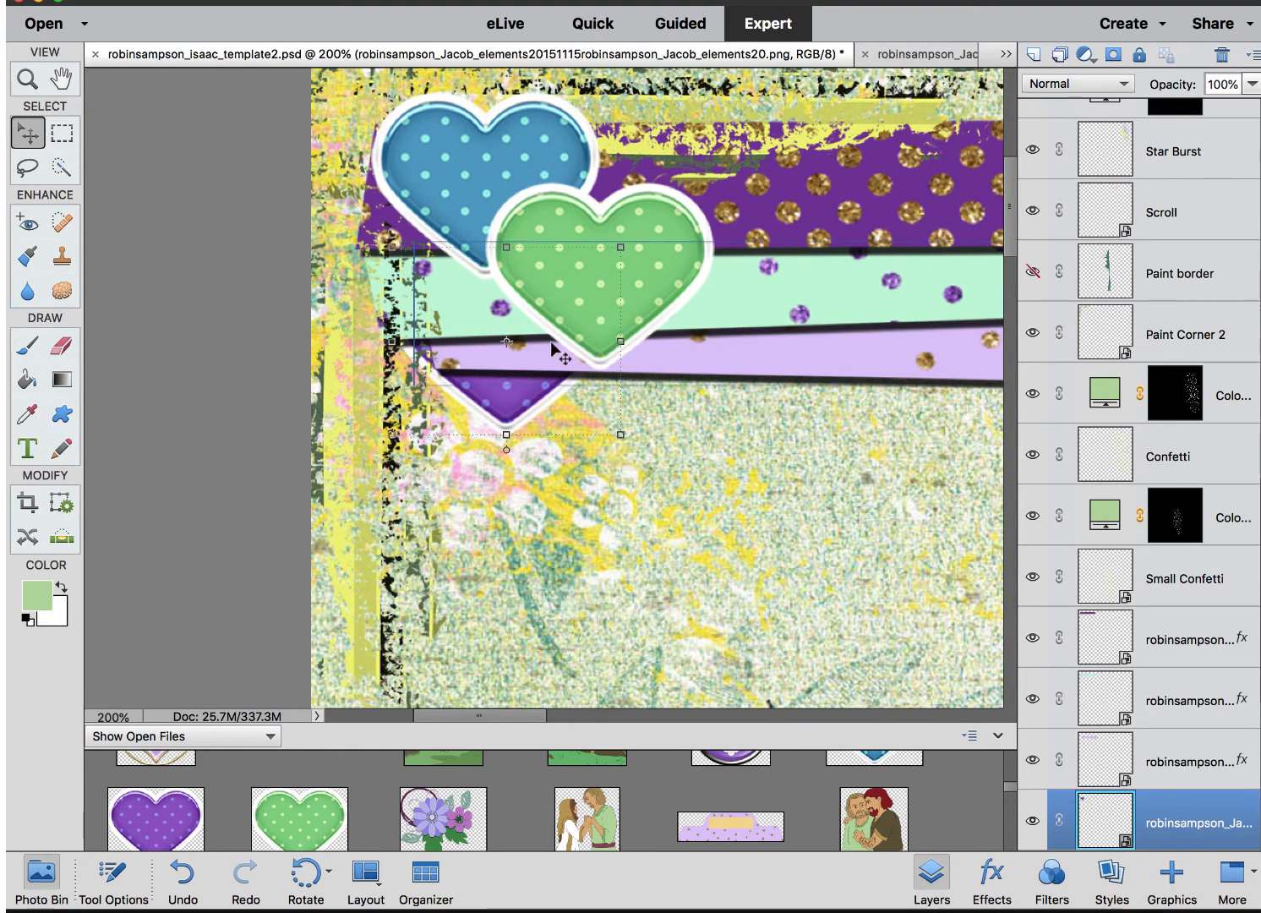
key(super+shift+bracketright)
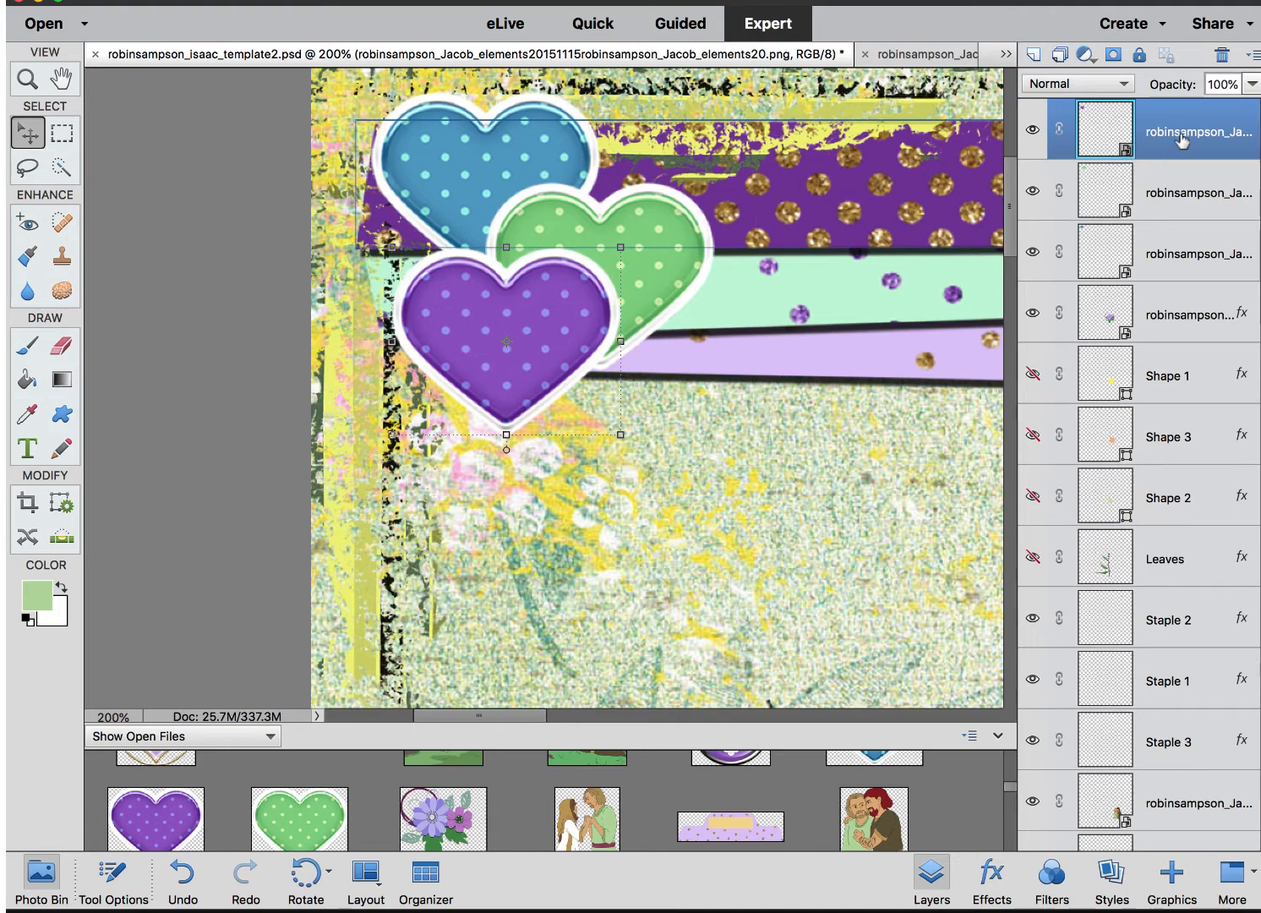
- Select the purple, blue and green heart layers together and paste the copied drop shadow layer style onto them
click(515, 136)
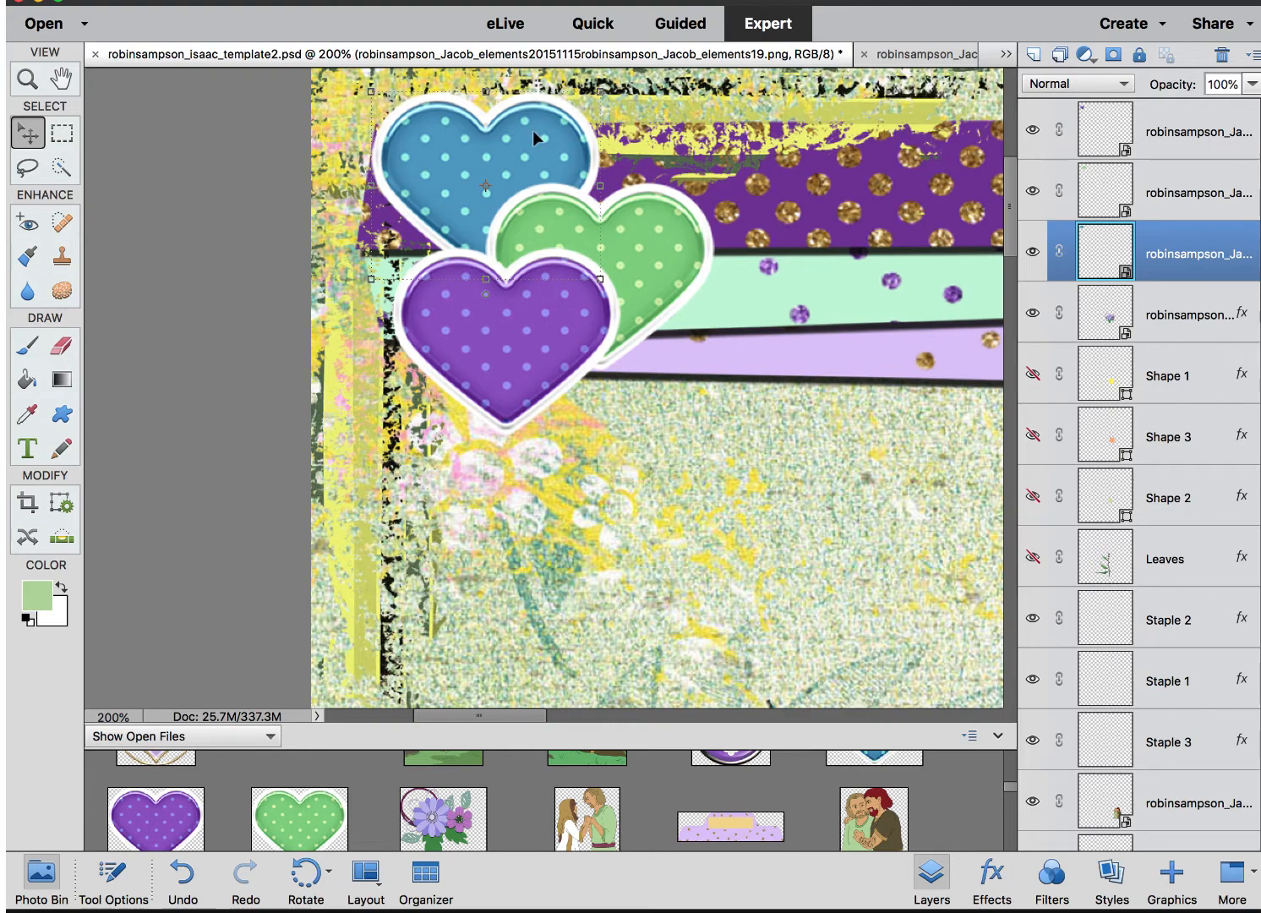
shift+click(655, 232)
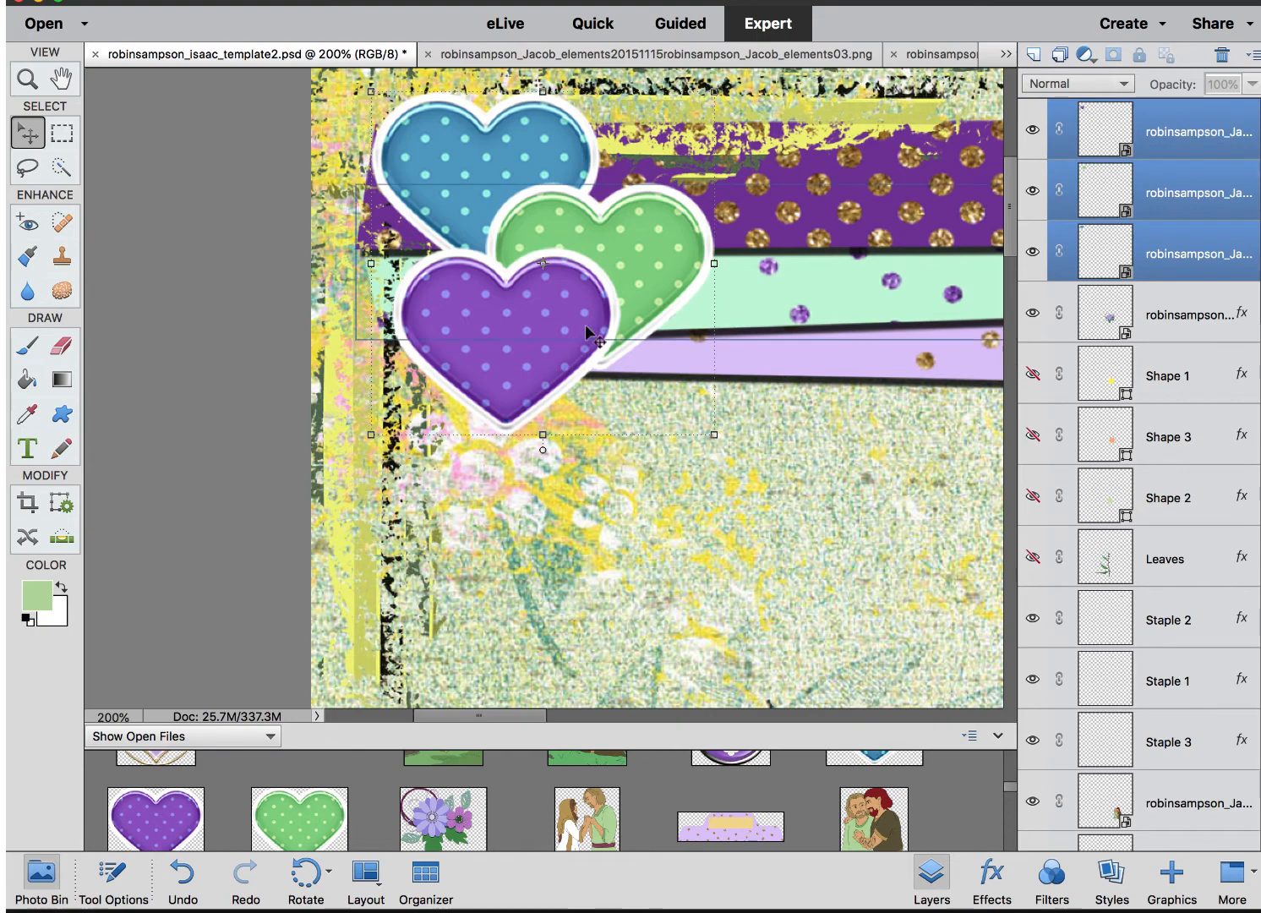
right_click(1179, 138)
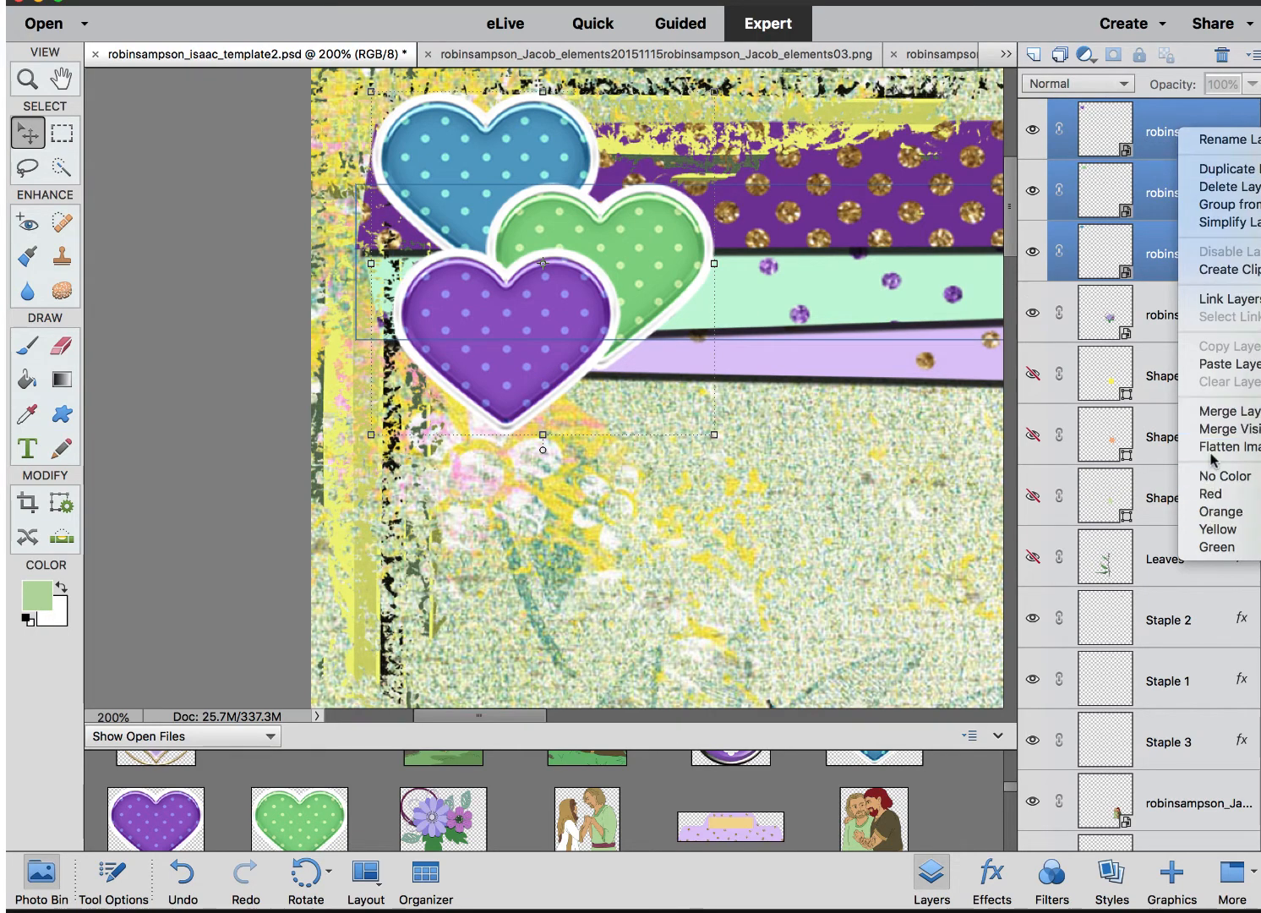
click(1237, 364)
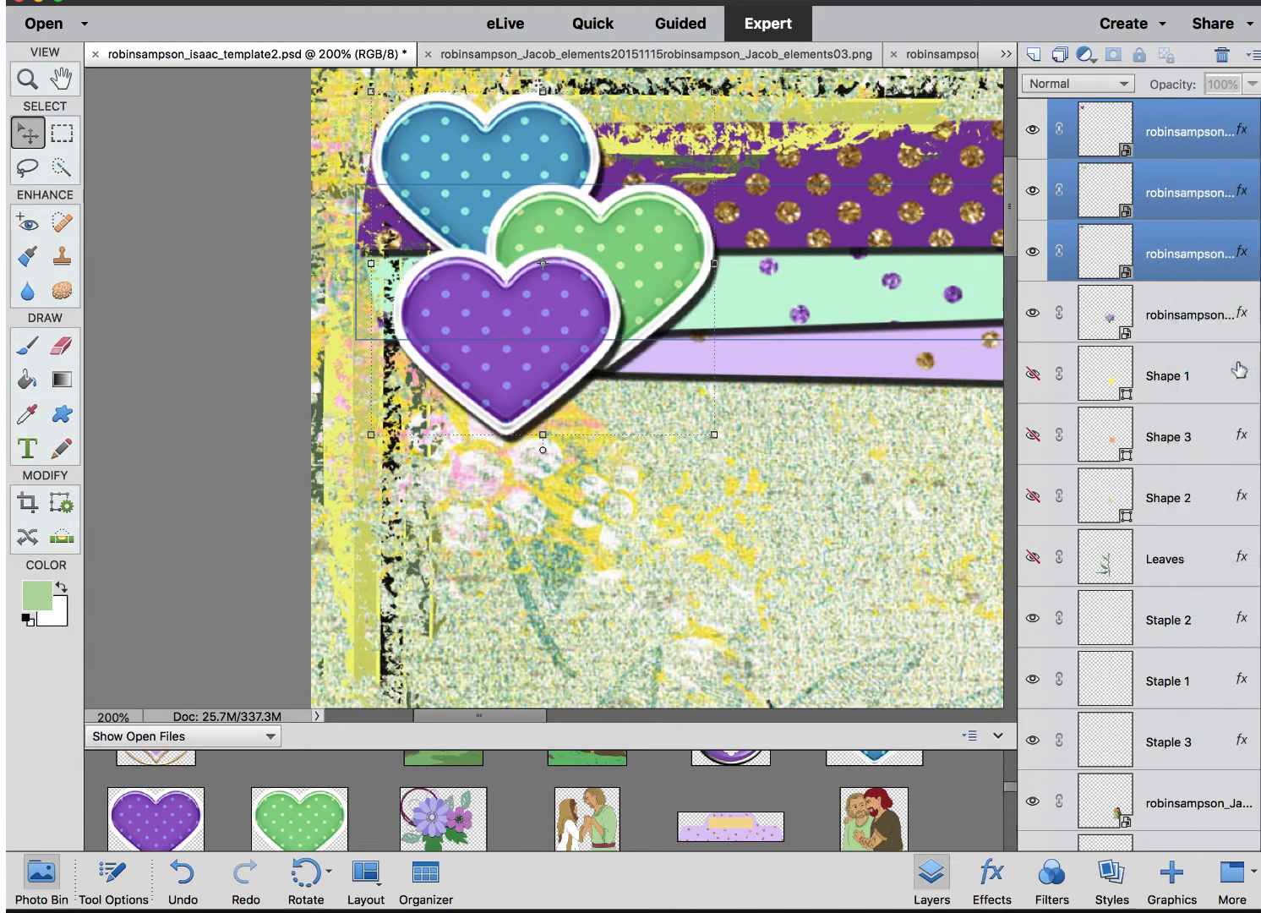
- Delete the extra lilac gold-dotted strip overhanging the page's top edge and deselect all layers
scroll(743, 260, right, 3)
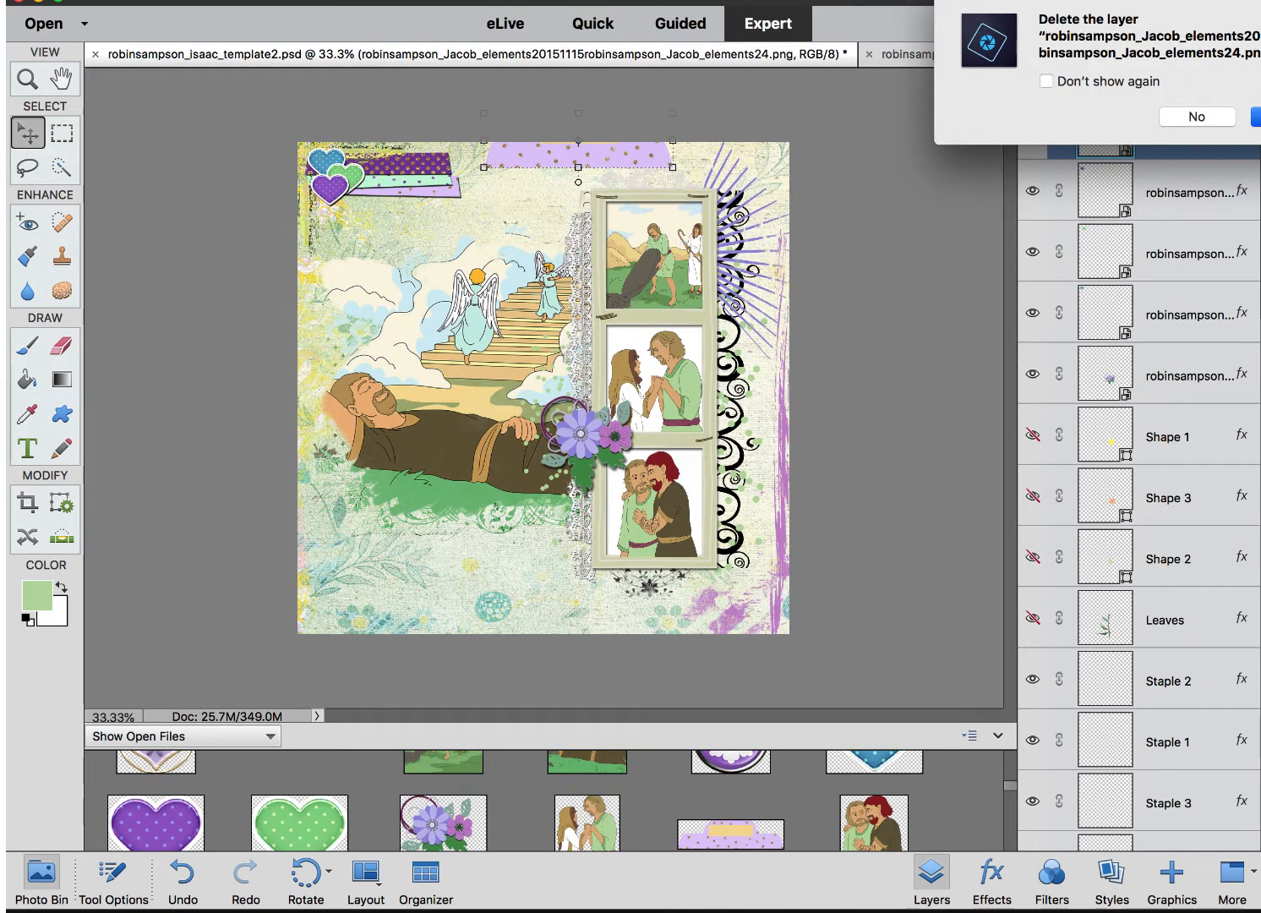
key(Return)
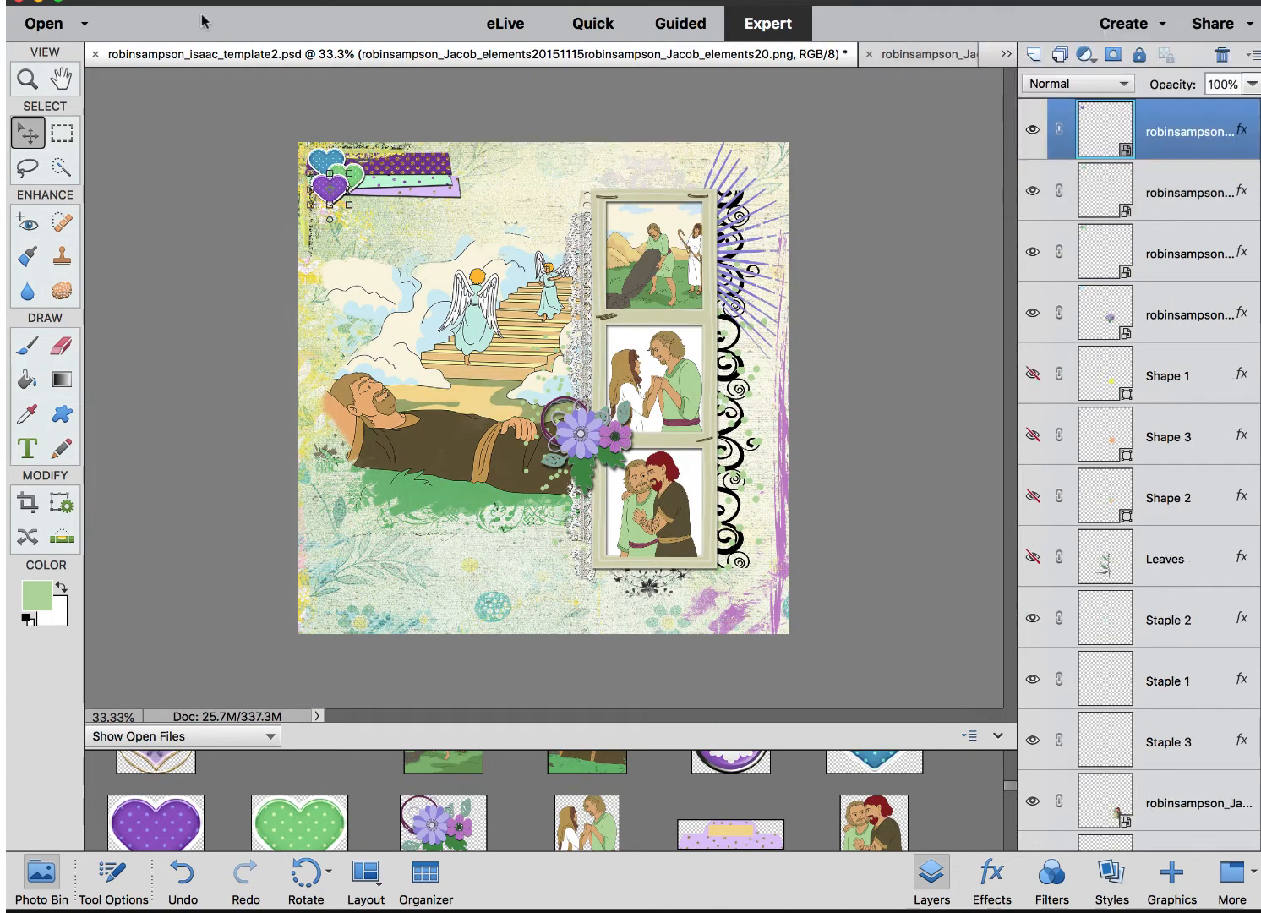
click(203, 301)
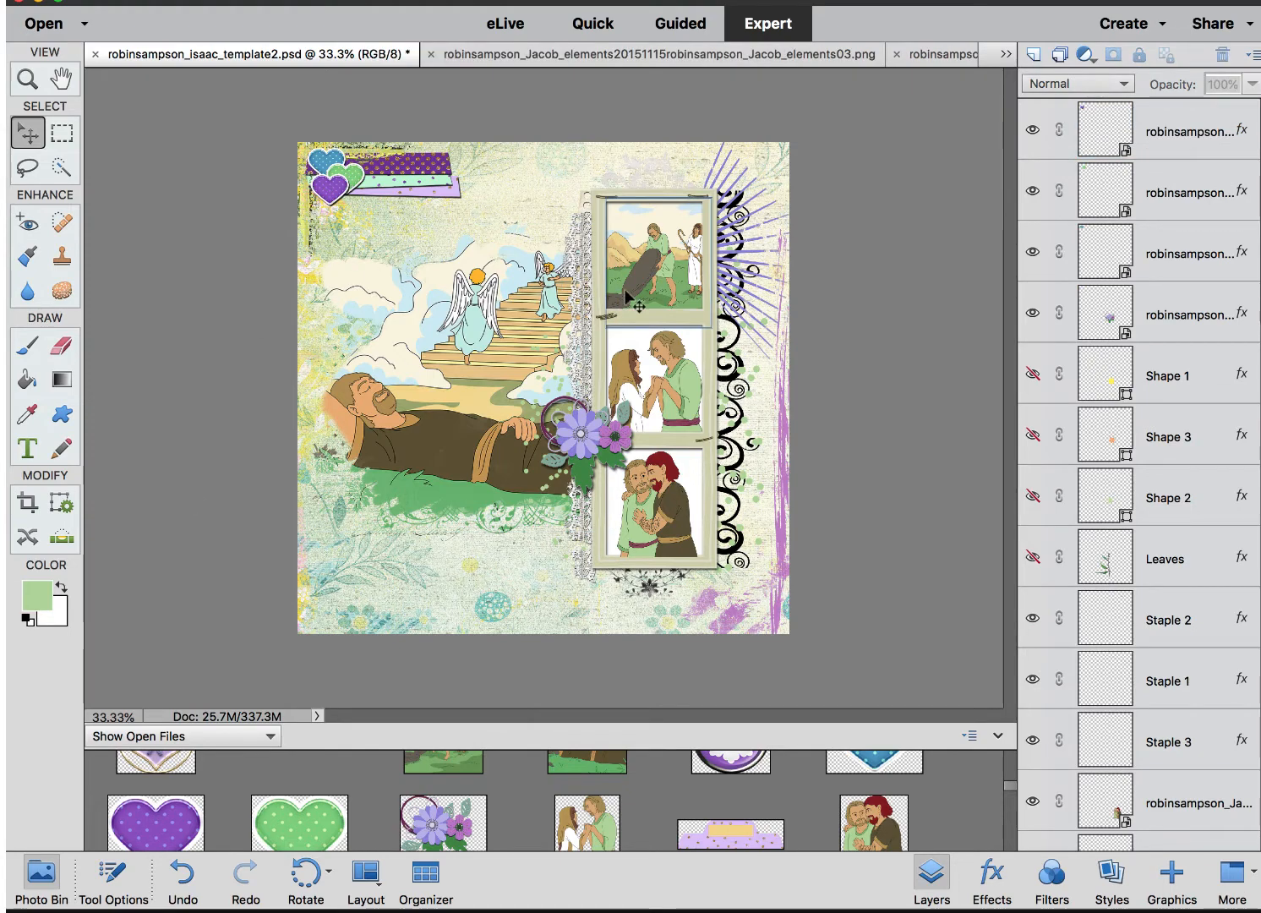
- Paste the copied drop shadow layer style onto the Small Confetti layer beneath its green color fill
key(super+equal)
key(super+equal)
key(super+equal)
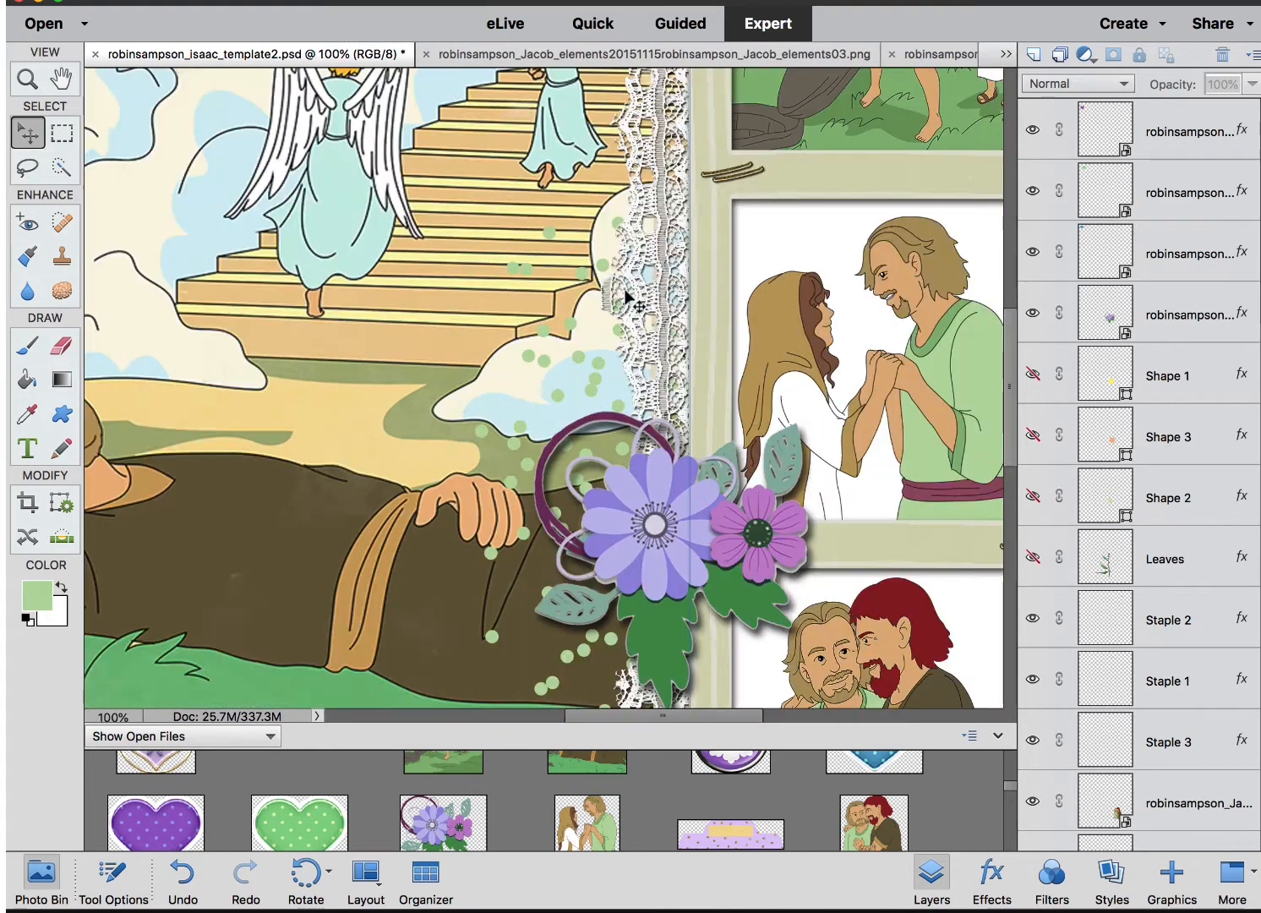
click(549, 228)
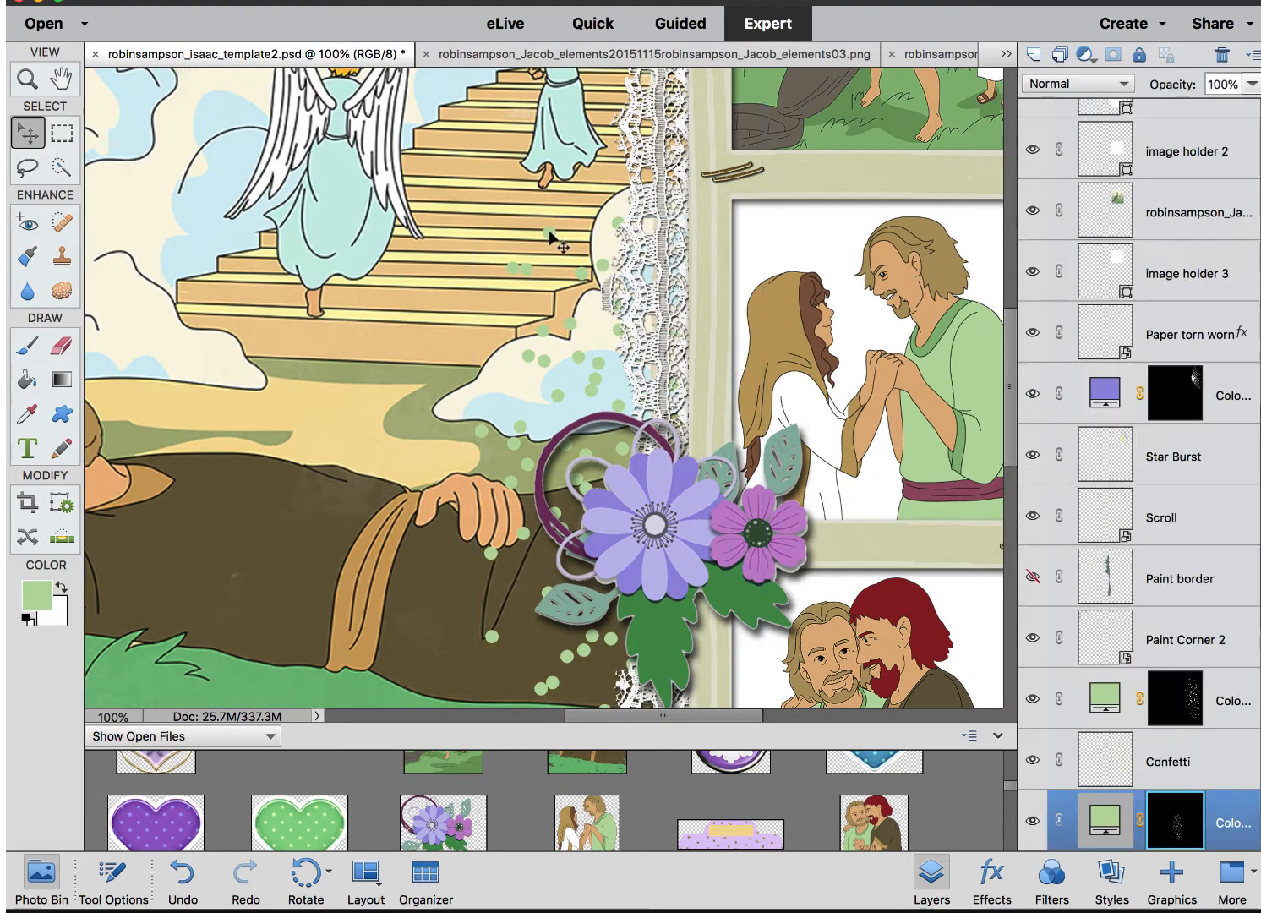
scroll(1191, 541, down, 5)
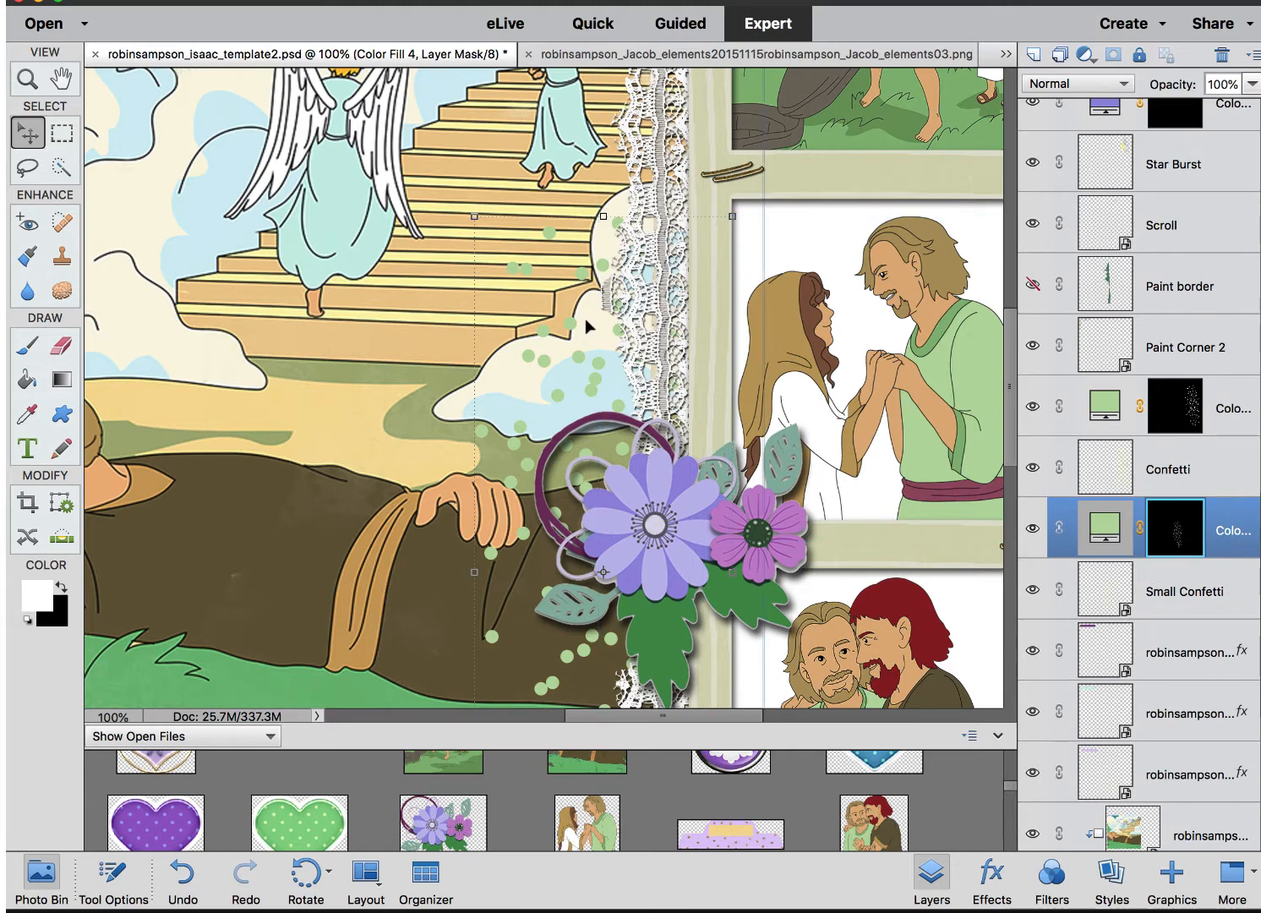
click(1200, 597)
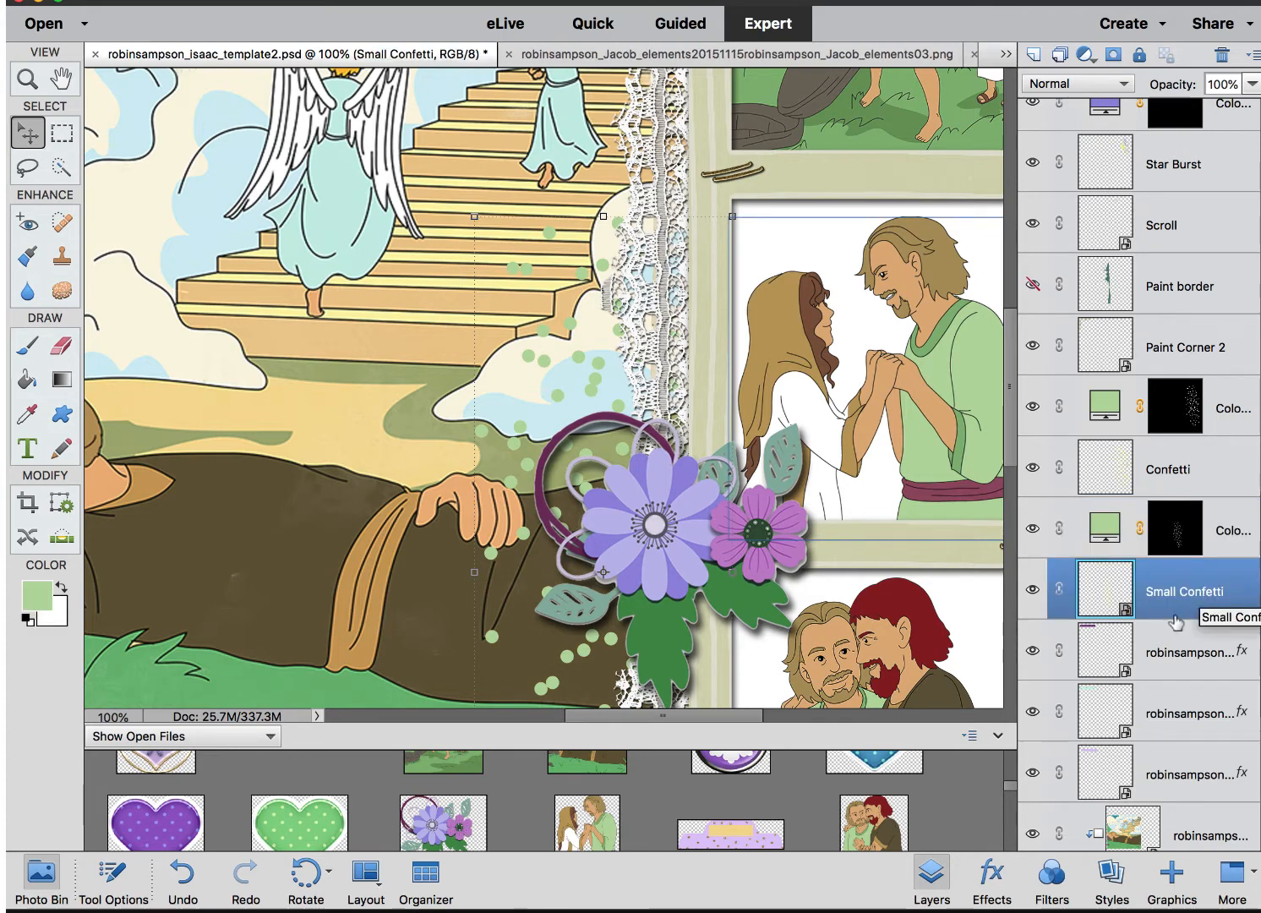
right_click(1225, 600)
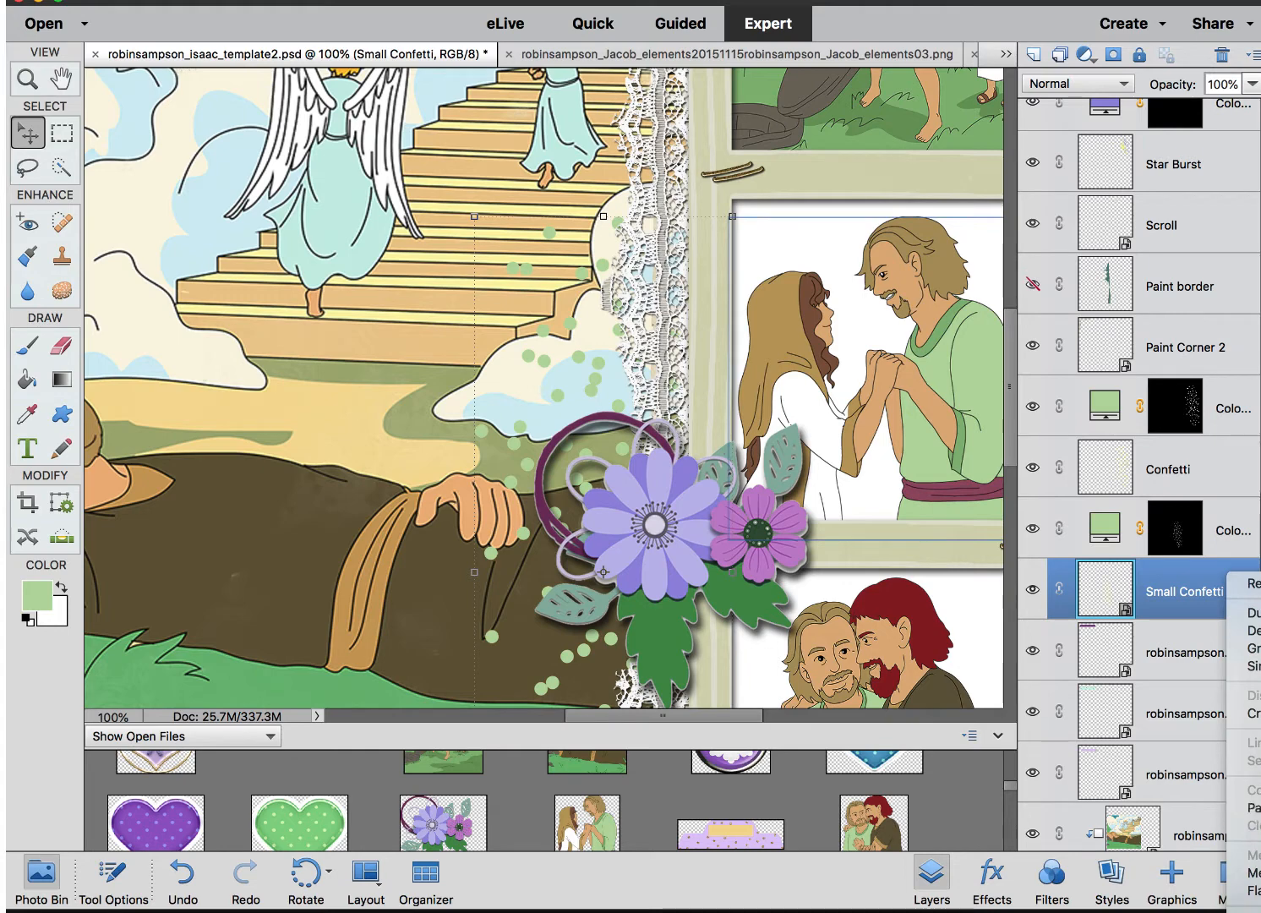
click(1254, 808)
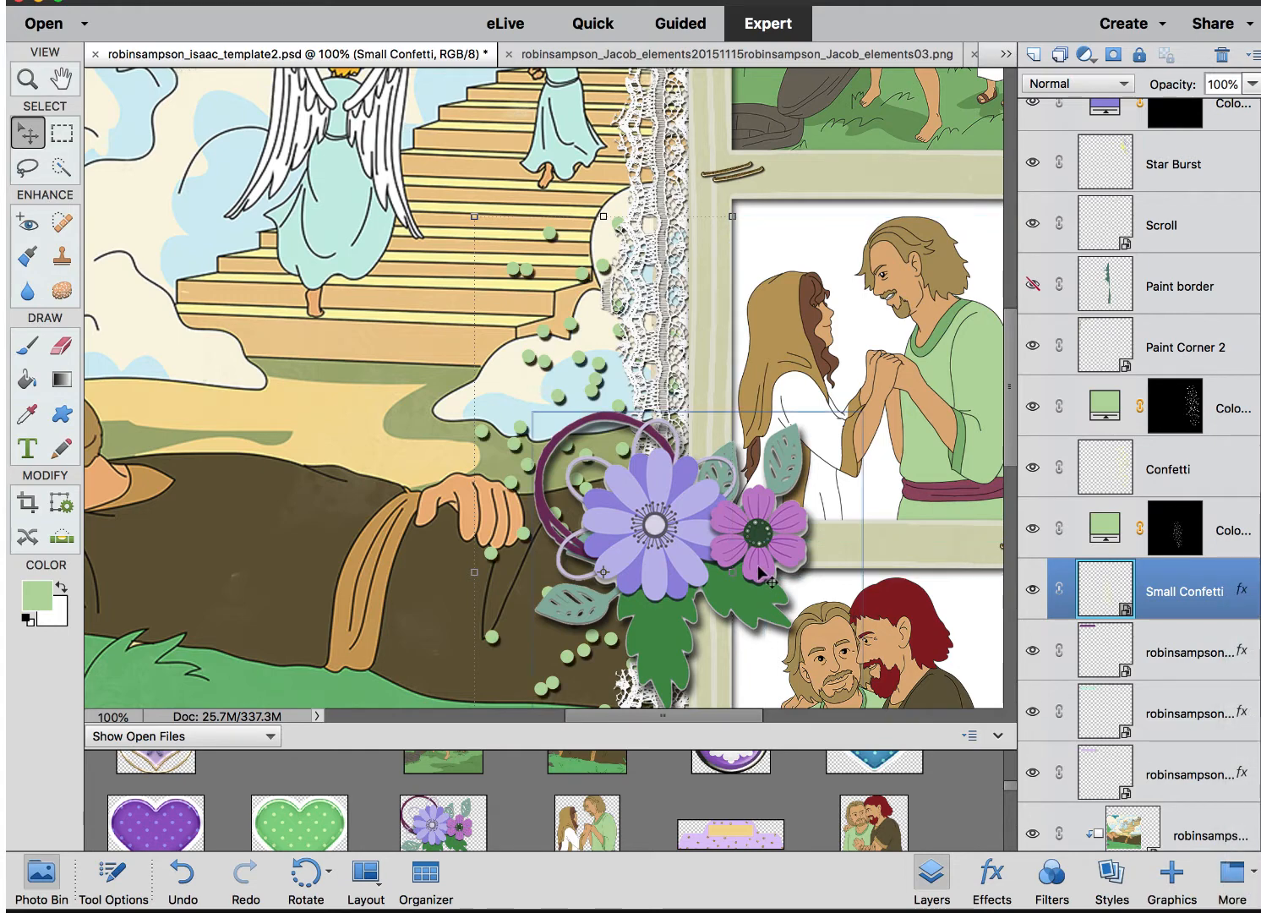
- Paste the copied drop shadow layer style onto the Confetti layer beside the black scroll border
scroll(759, 568, right, 10)
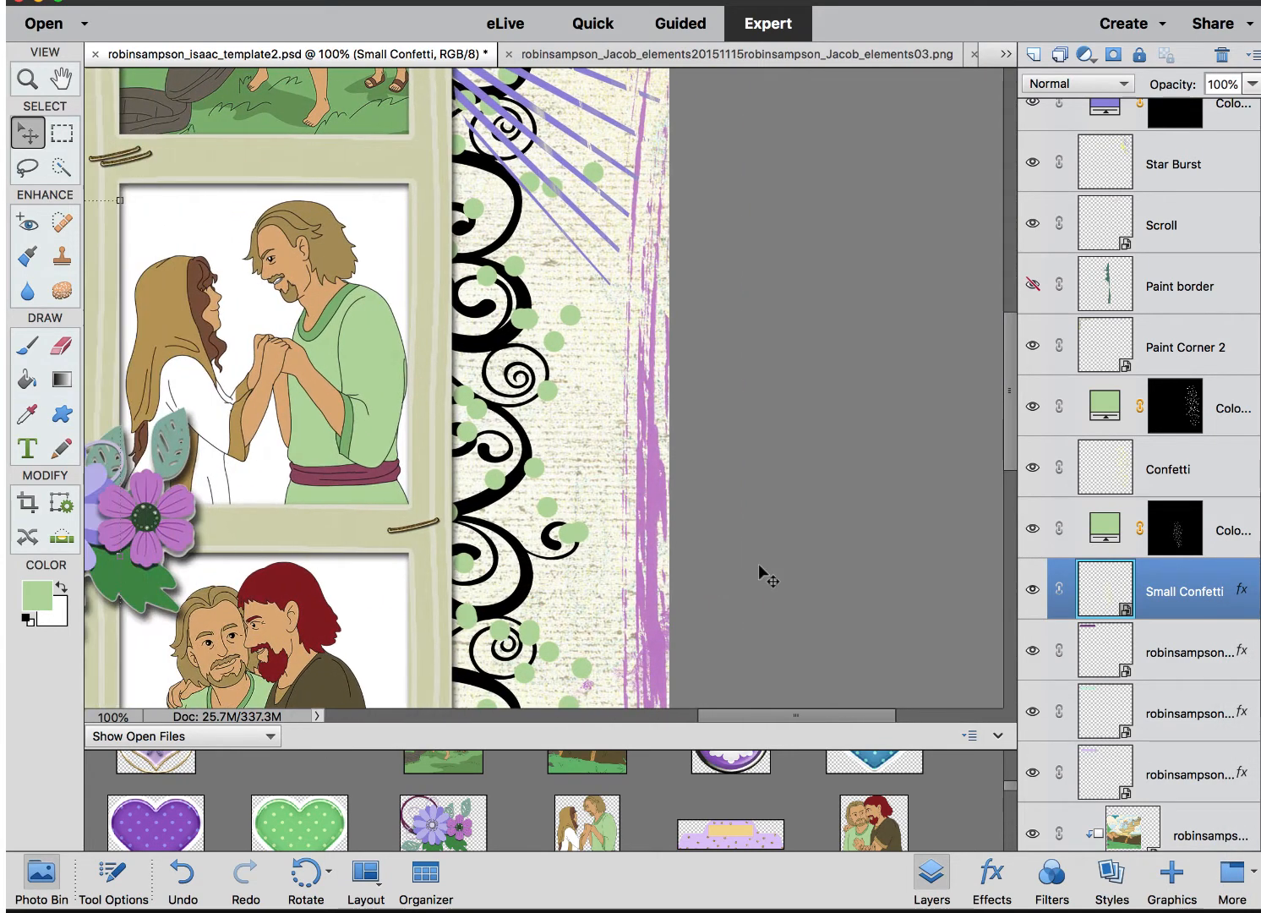
scroll(577, 380, left, 10)
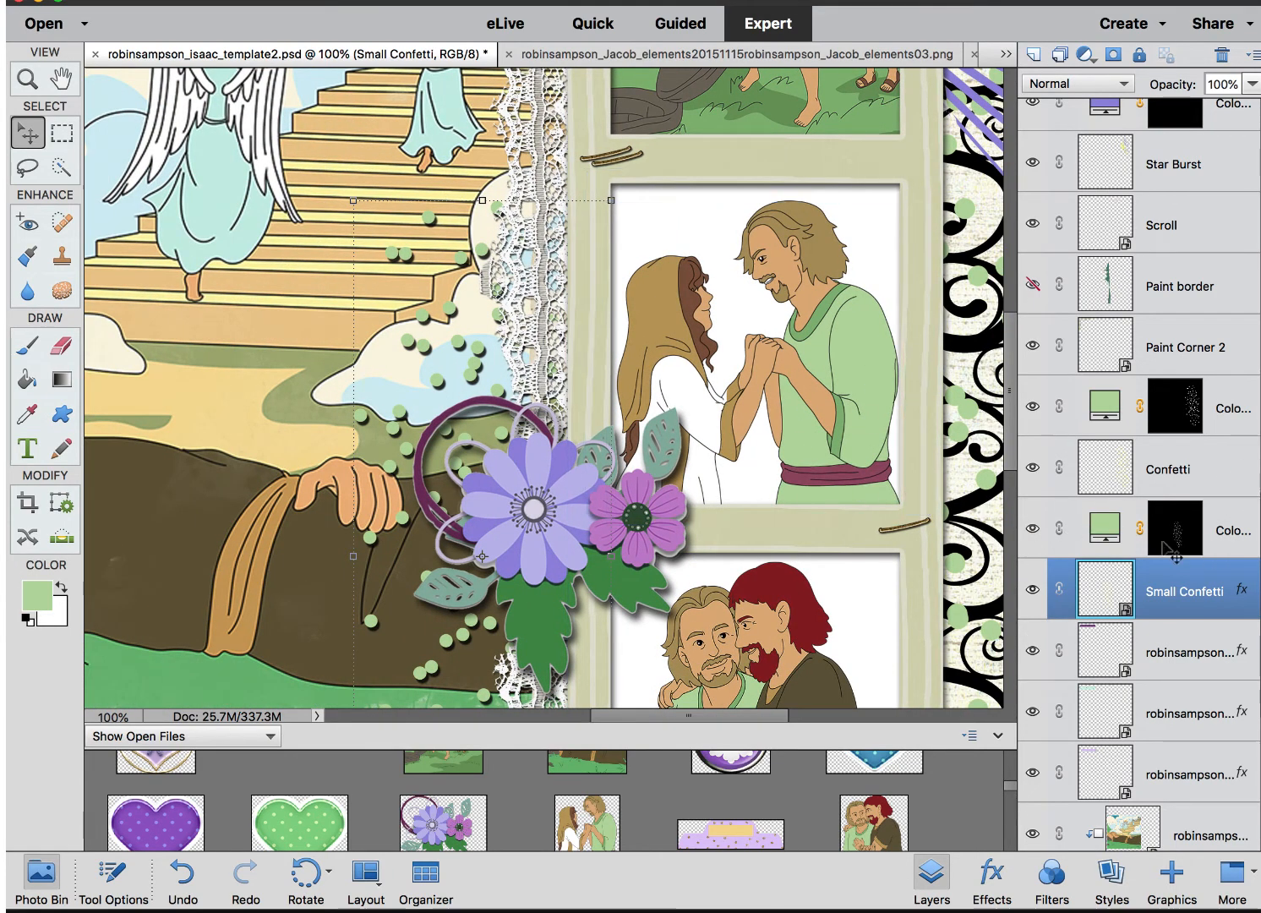
scroll(760, 473, right, 6)
click(769, 460)
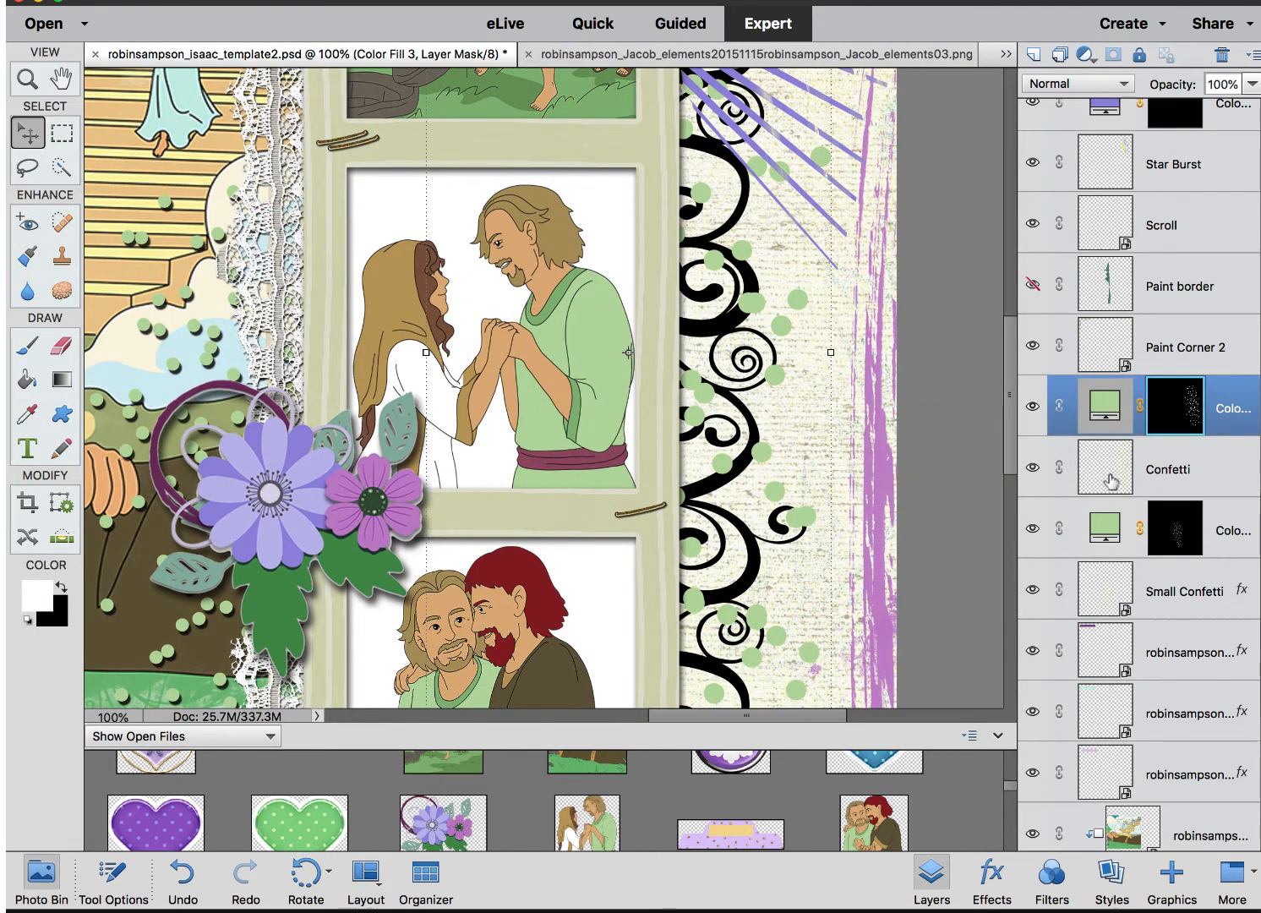
click(1111, 482)
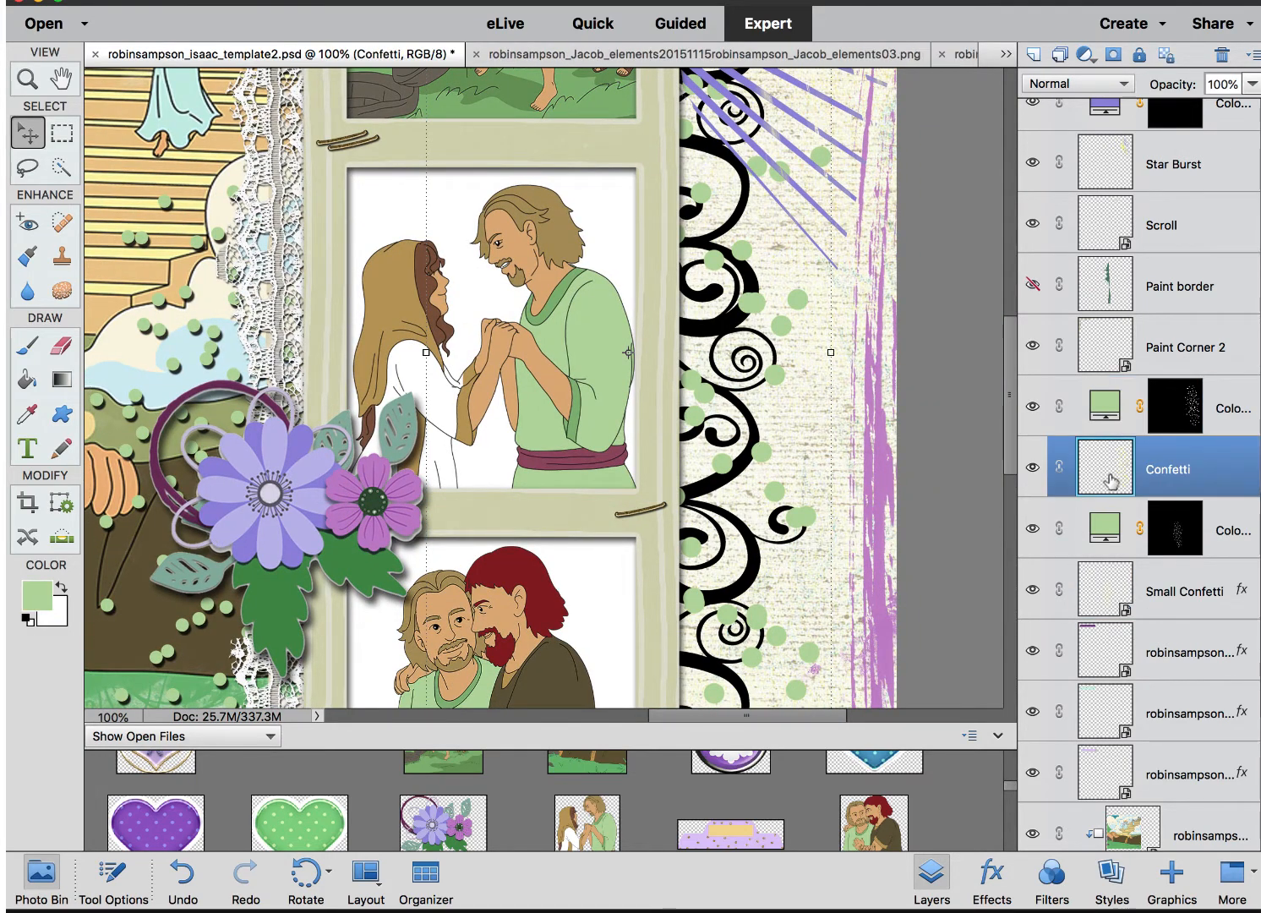
right_click(1172, 478)
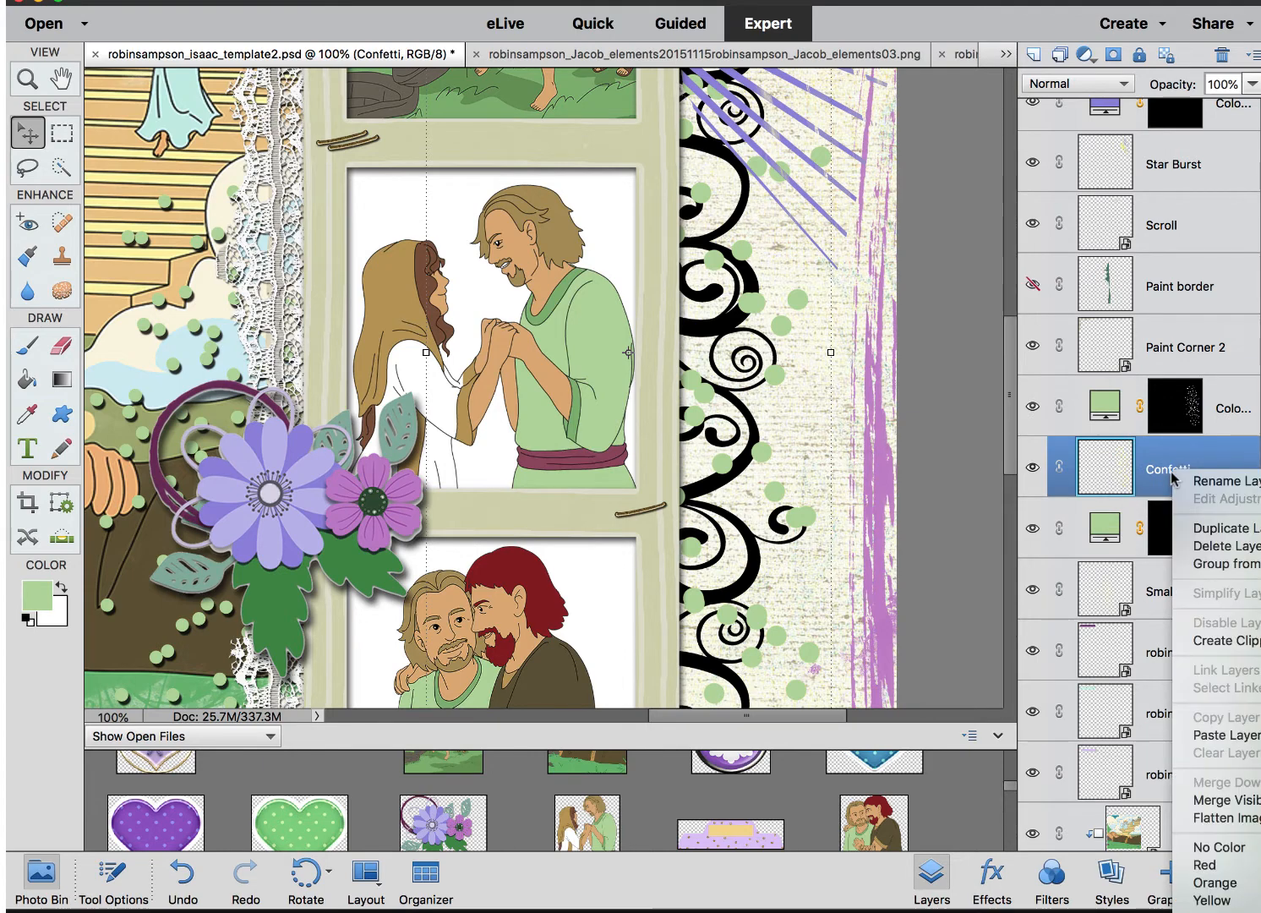
click(1210, 734)
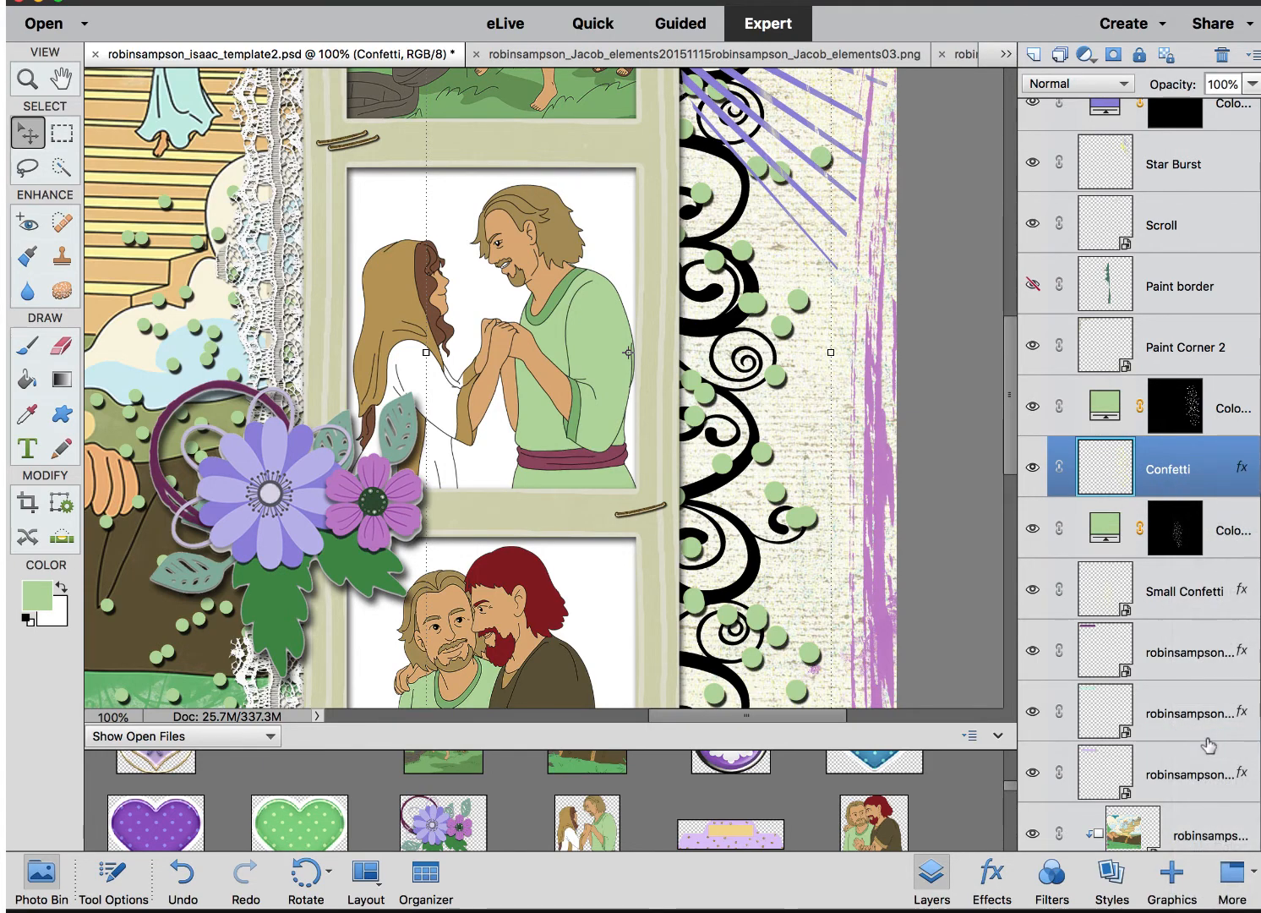
- Check the drop shadow settings of the Staple double layer on the triple frame, leaving them as they are
scroll(741, 470, left, 6)
scroll(741, 469, down, 3)
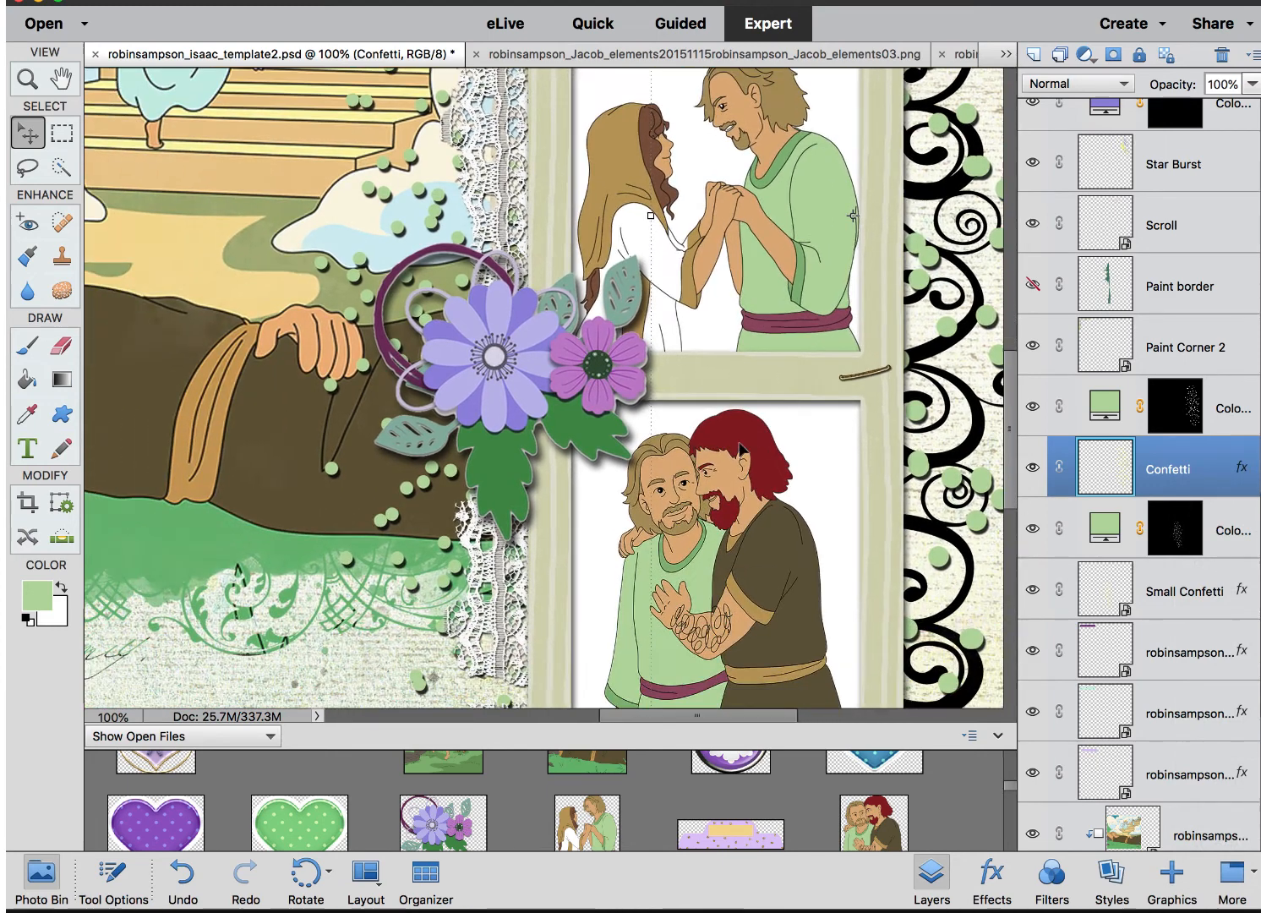
scroll(741, 448, left, 2)
scroll(740, 448, up, 5)
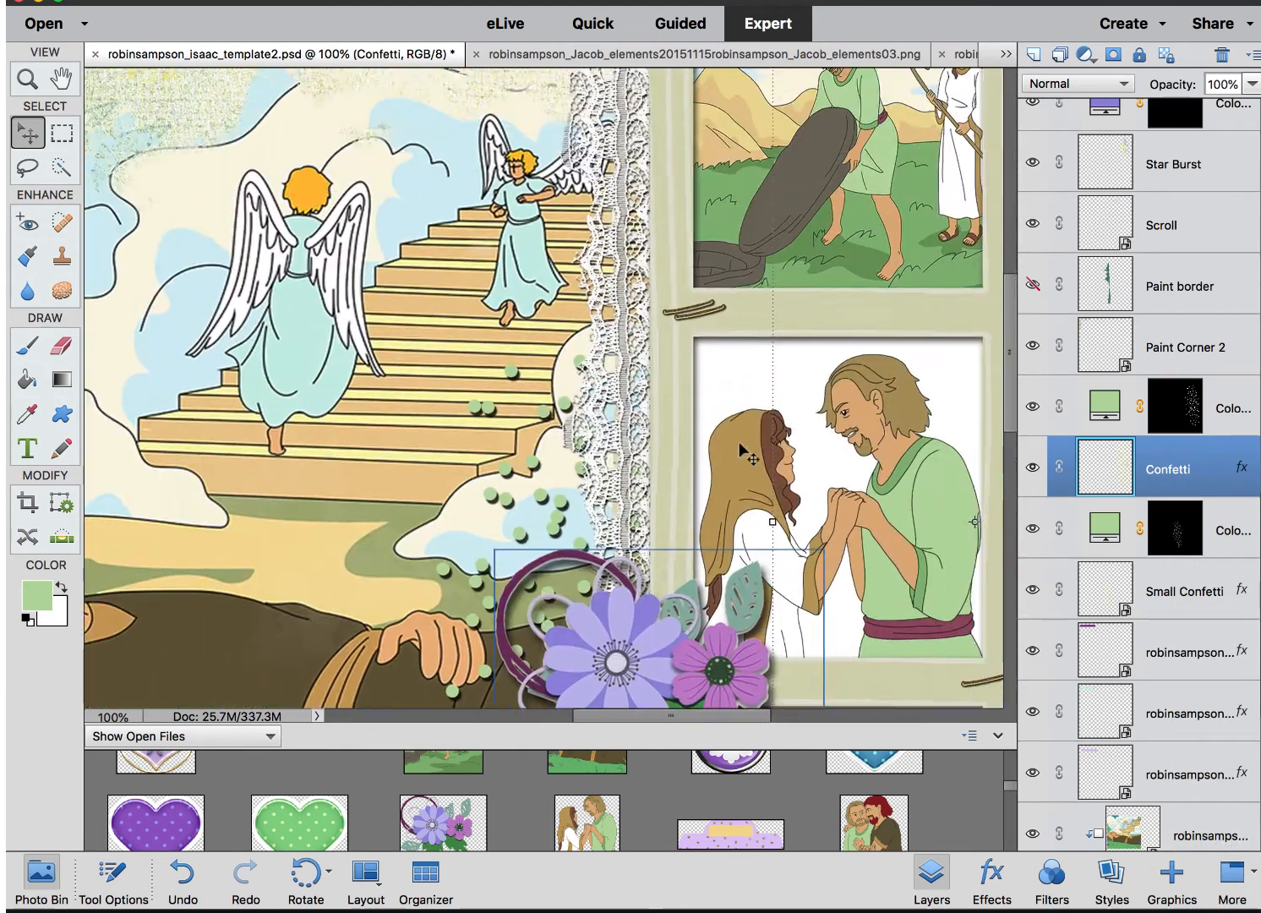
scroll(740, 447, right, 2)
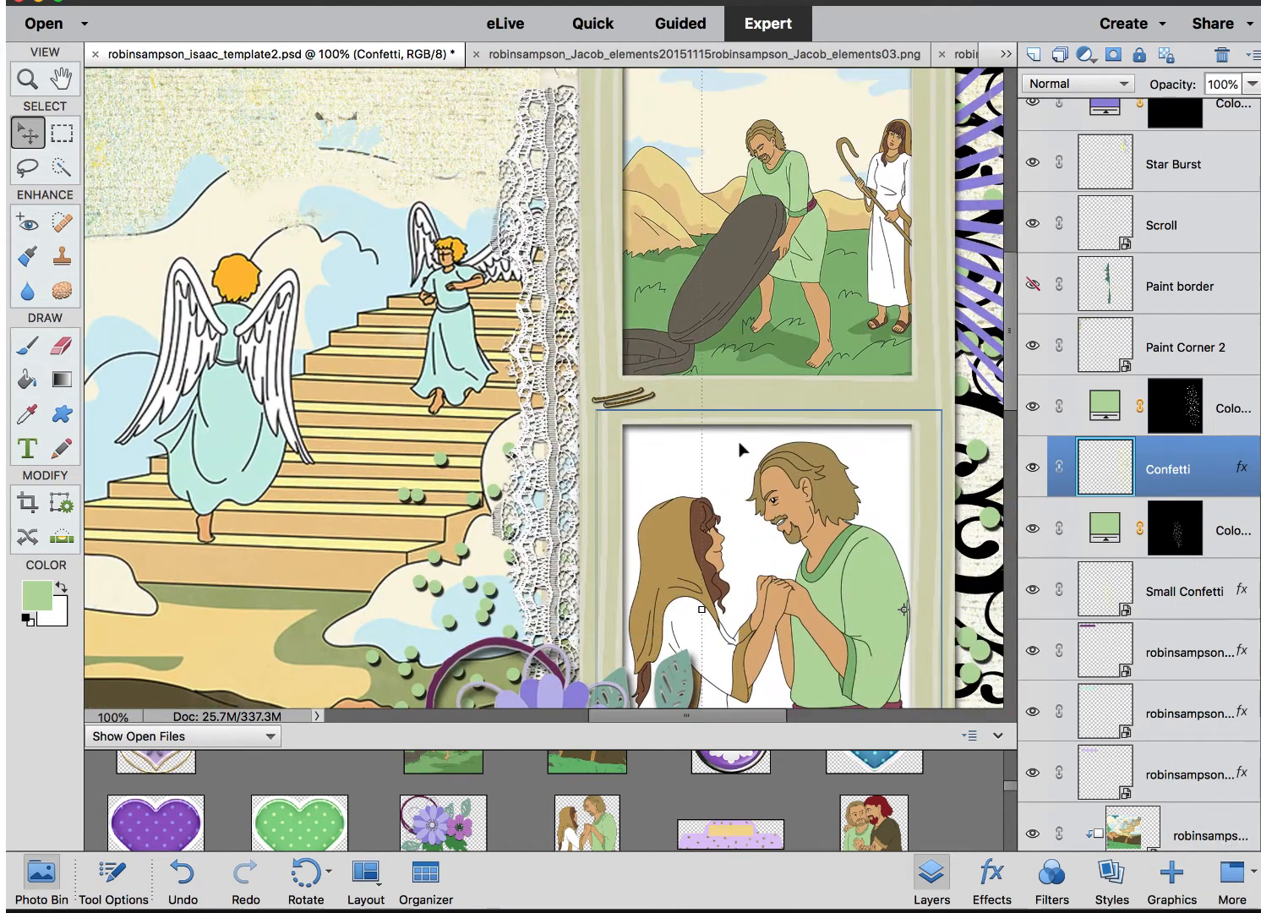
click(621, 400)
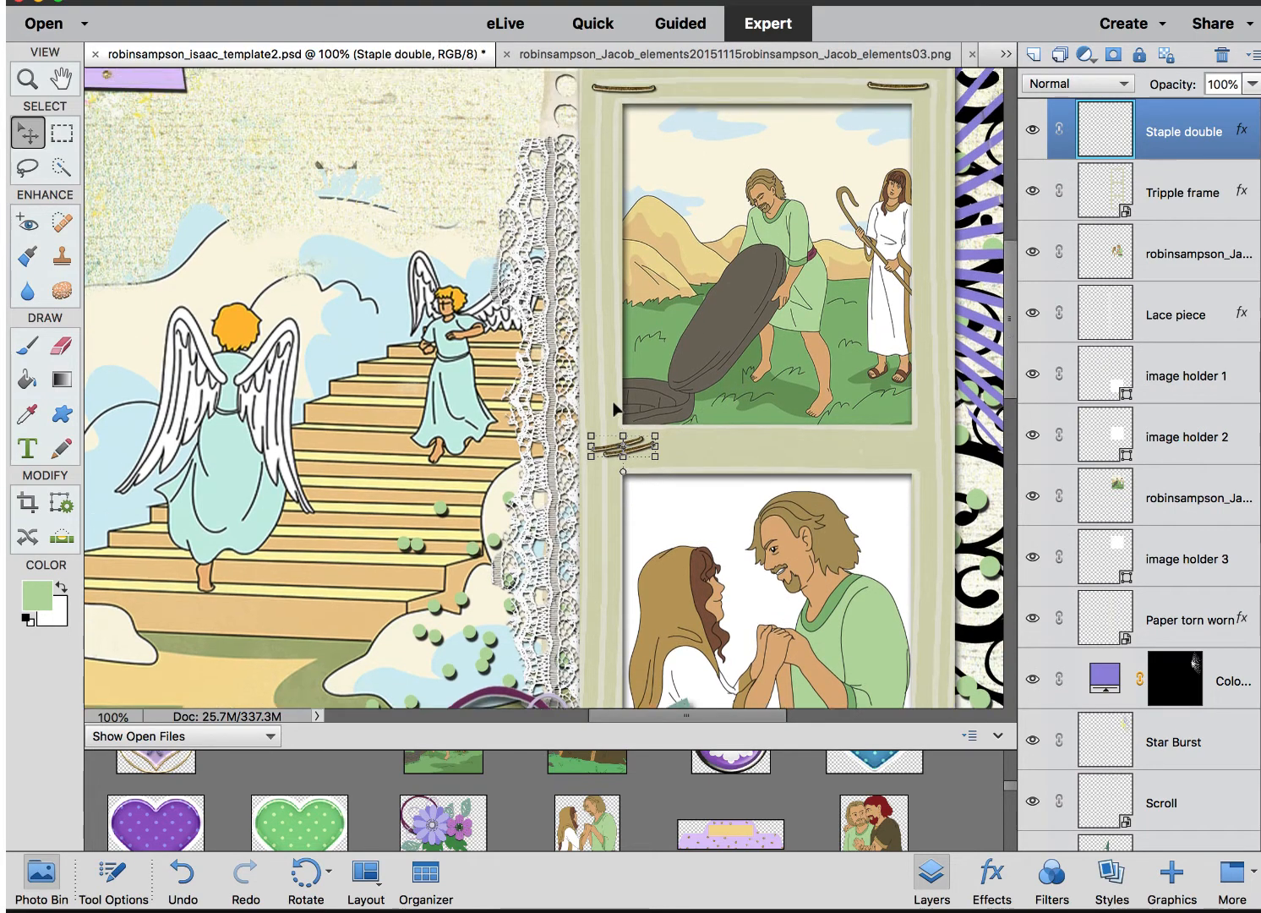
scroll(615, 408, up, 3)
scroll(614, 408, right, 2)
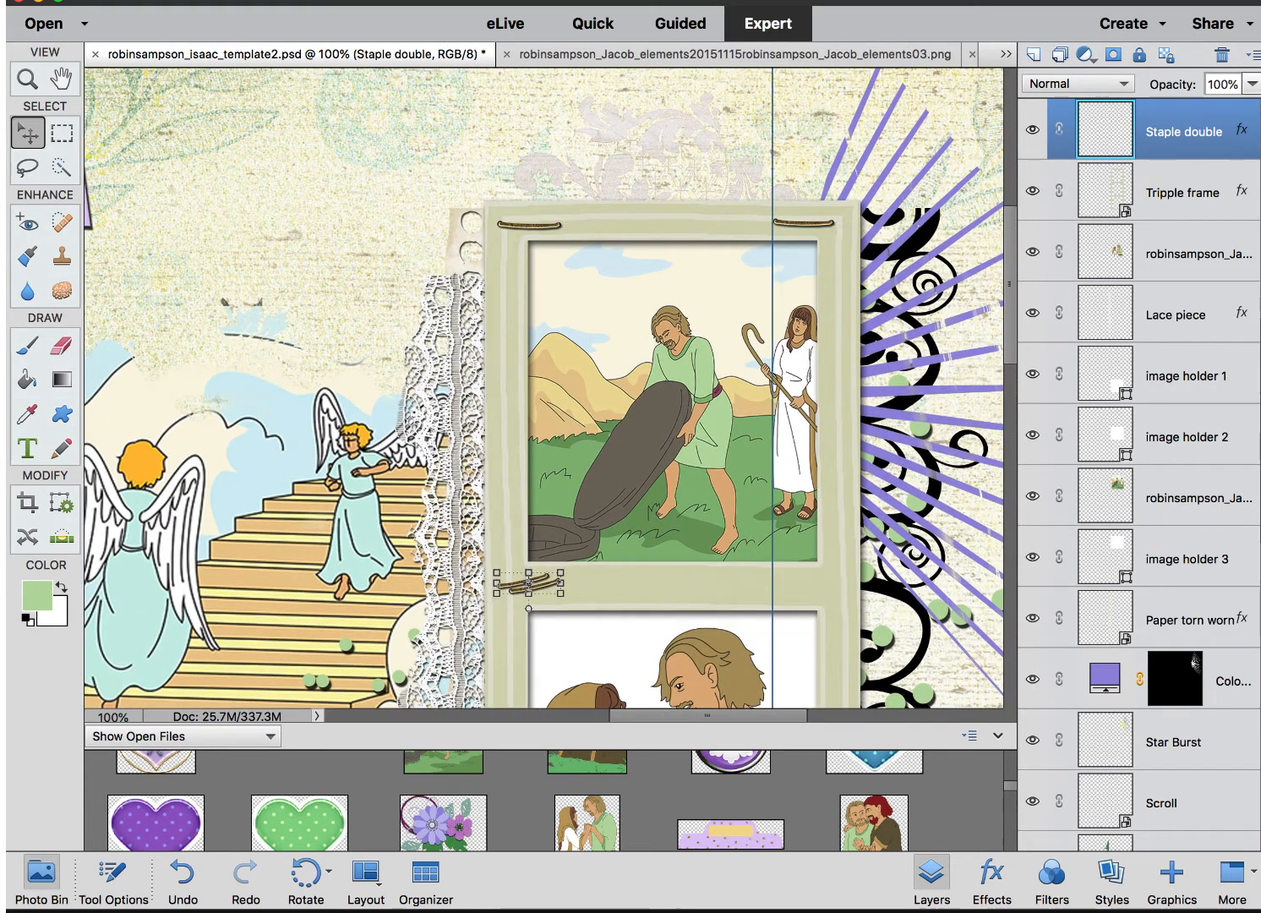
double_click(1242, 131)
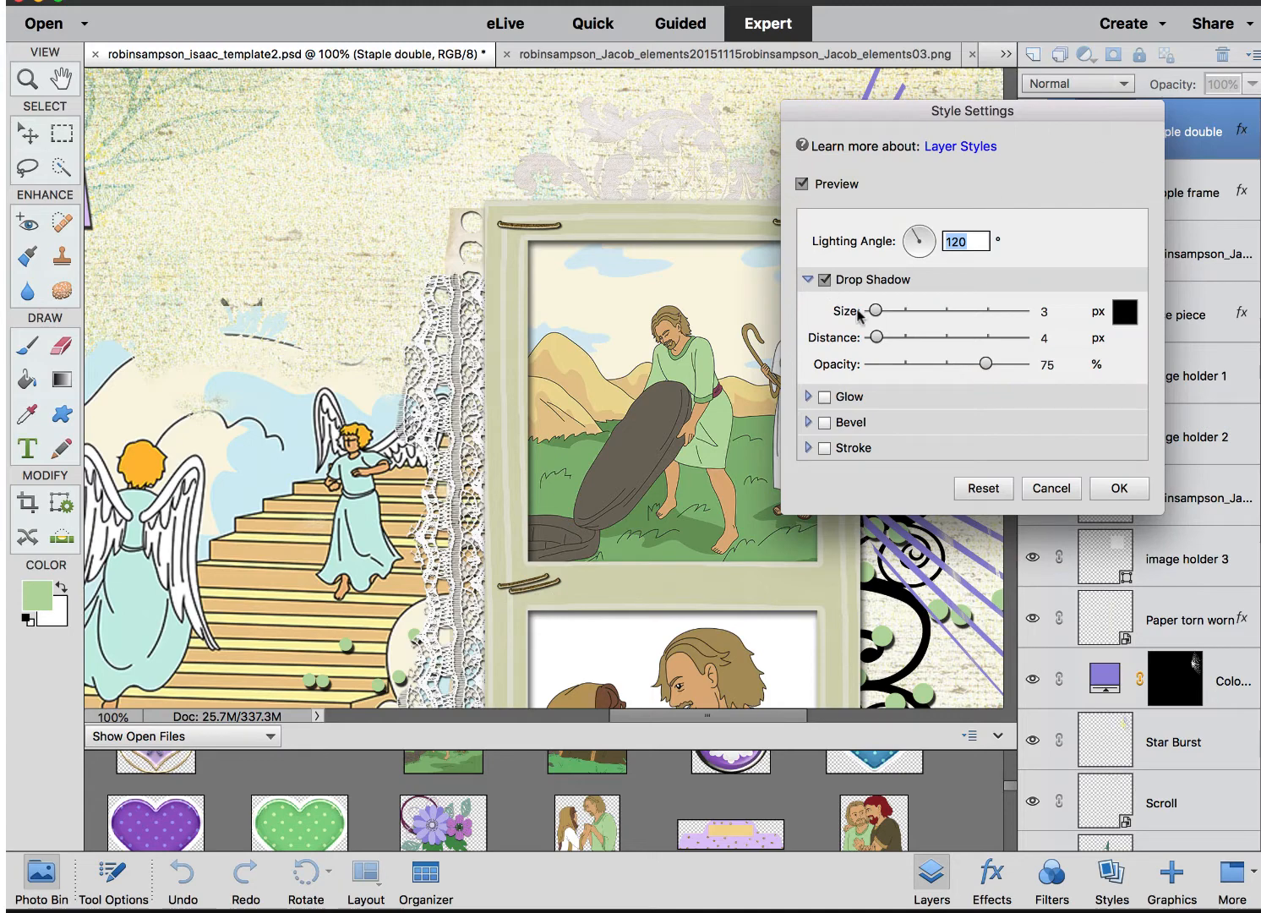
click(1048, 490)
- Add the green and lilac "I have found the one whom my soul loves" tag to the page's lower-left area
scroll(686, 194, down, 10)
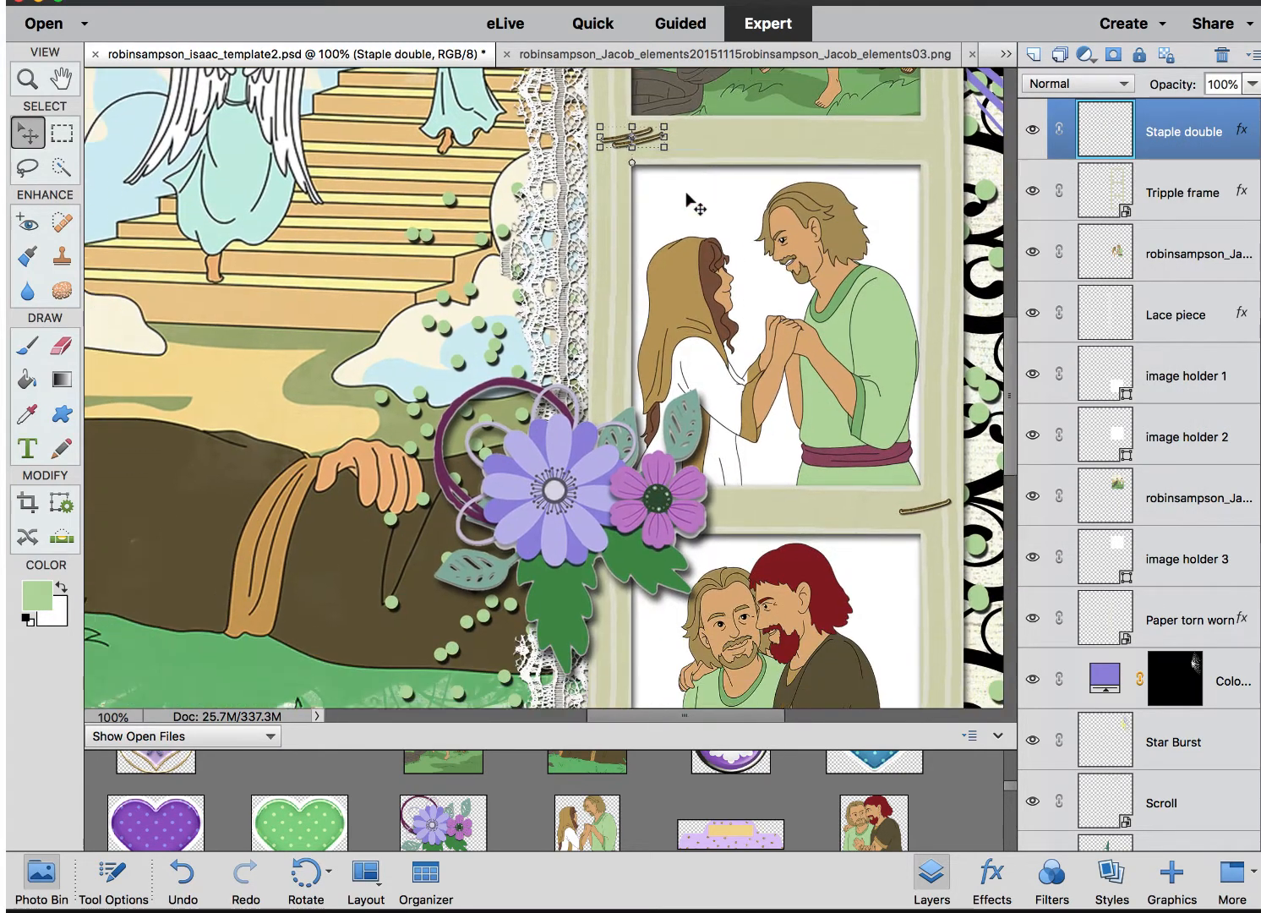
scroll(686, 195, down, 5)
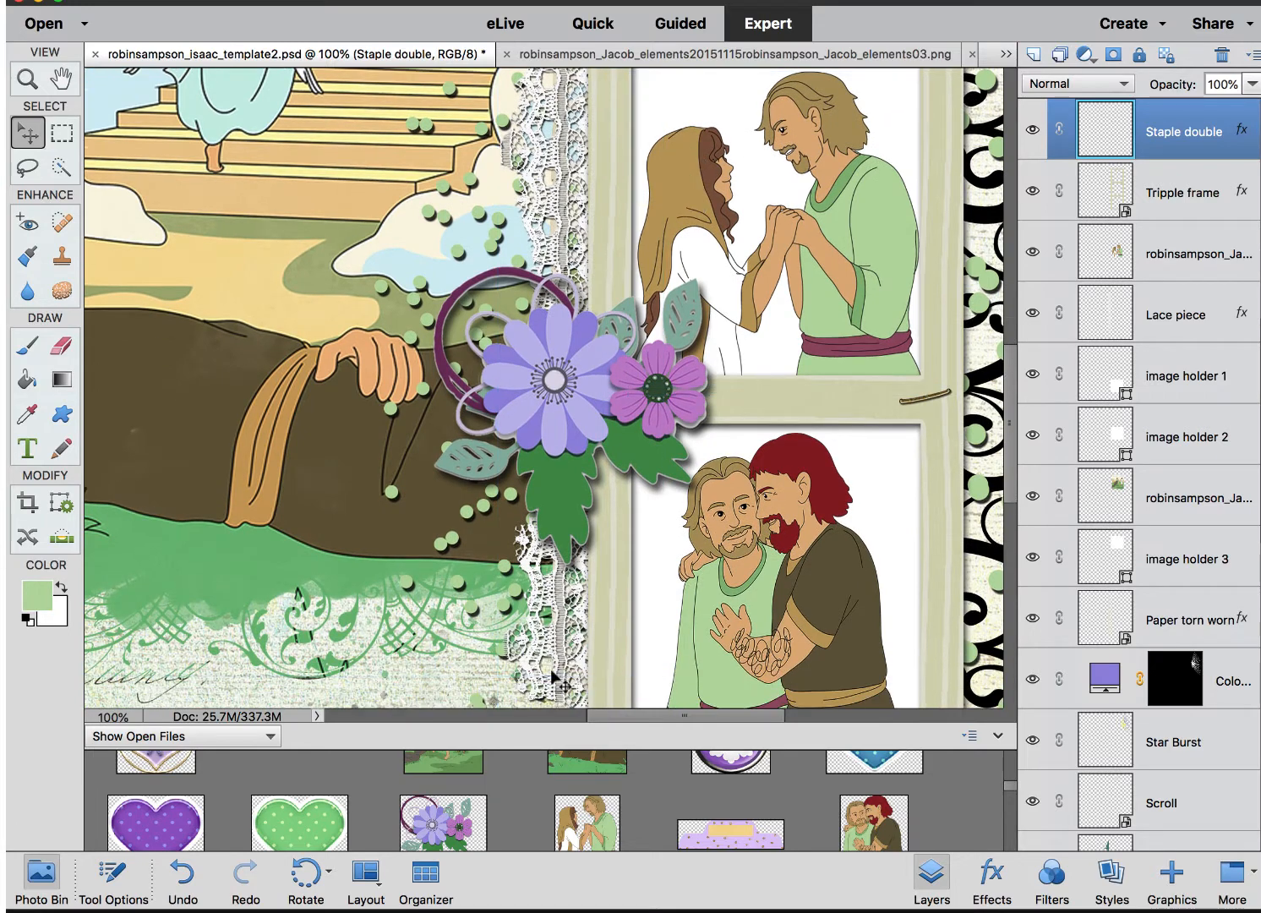
scroll(602, 814, down, 5)
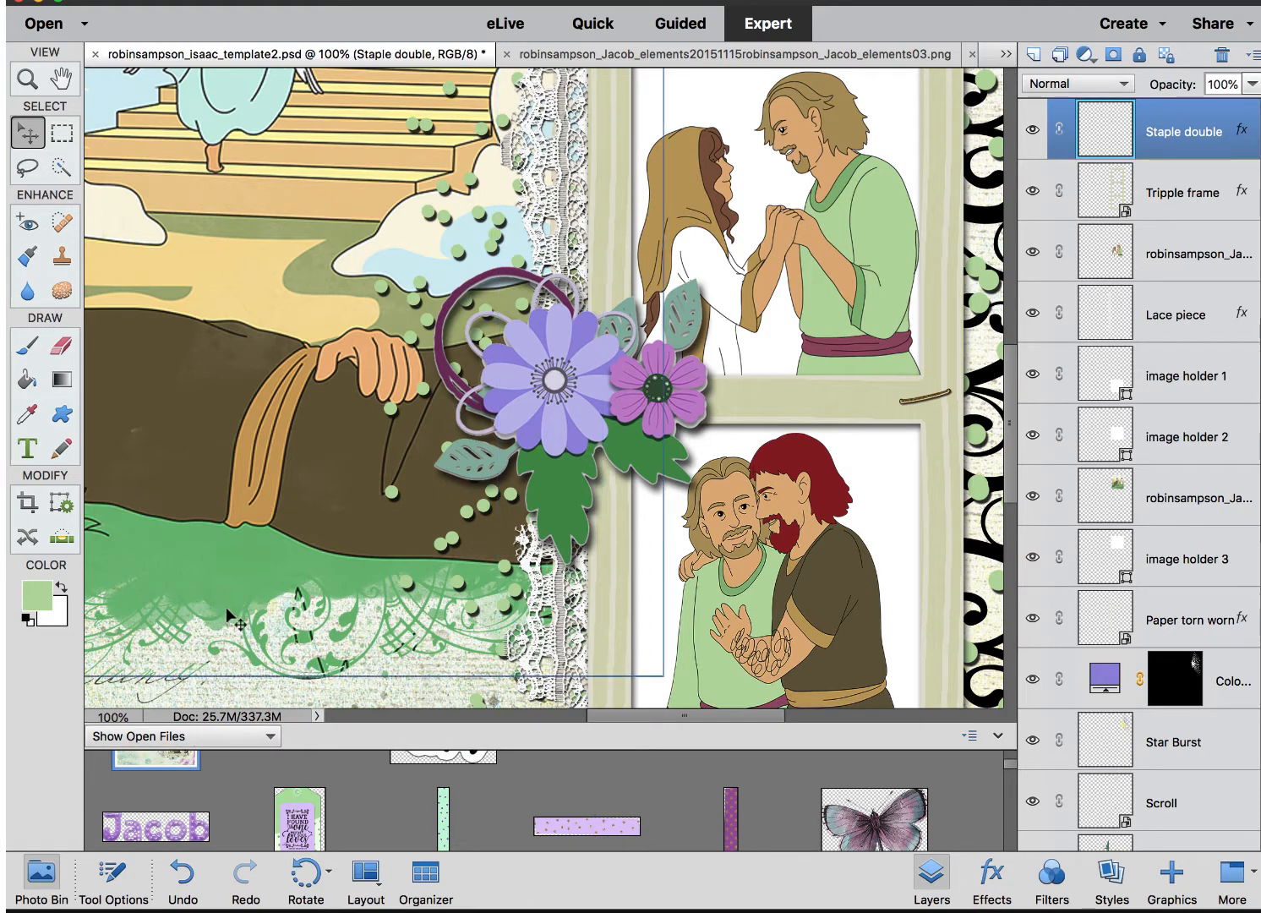
drag(296, 811, 262, 555)
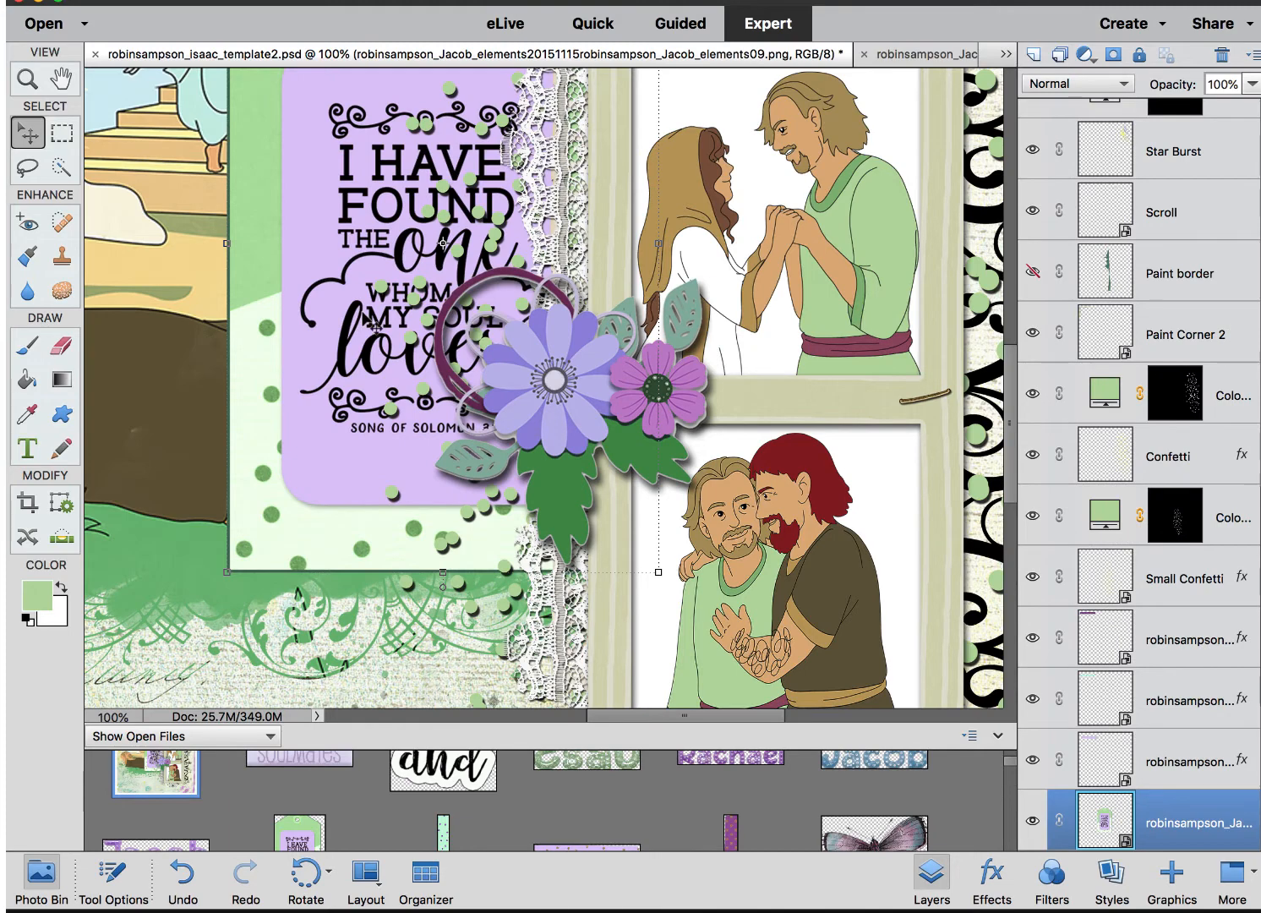
key(super+minus)
key(super+minus)
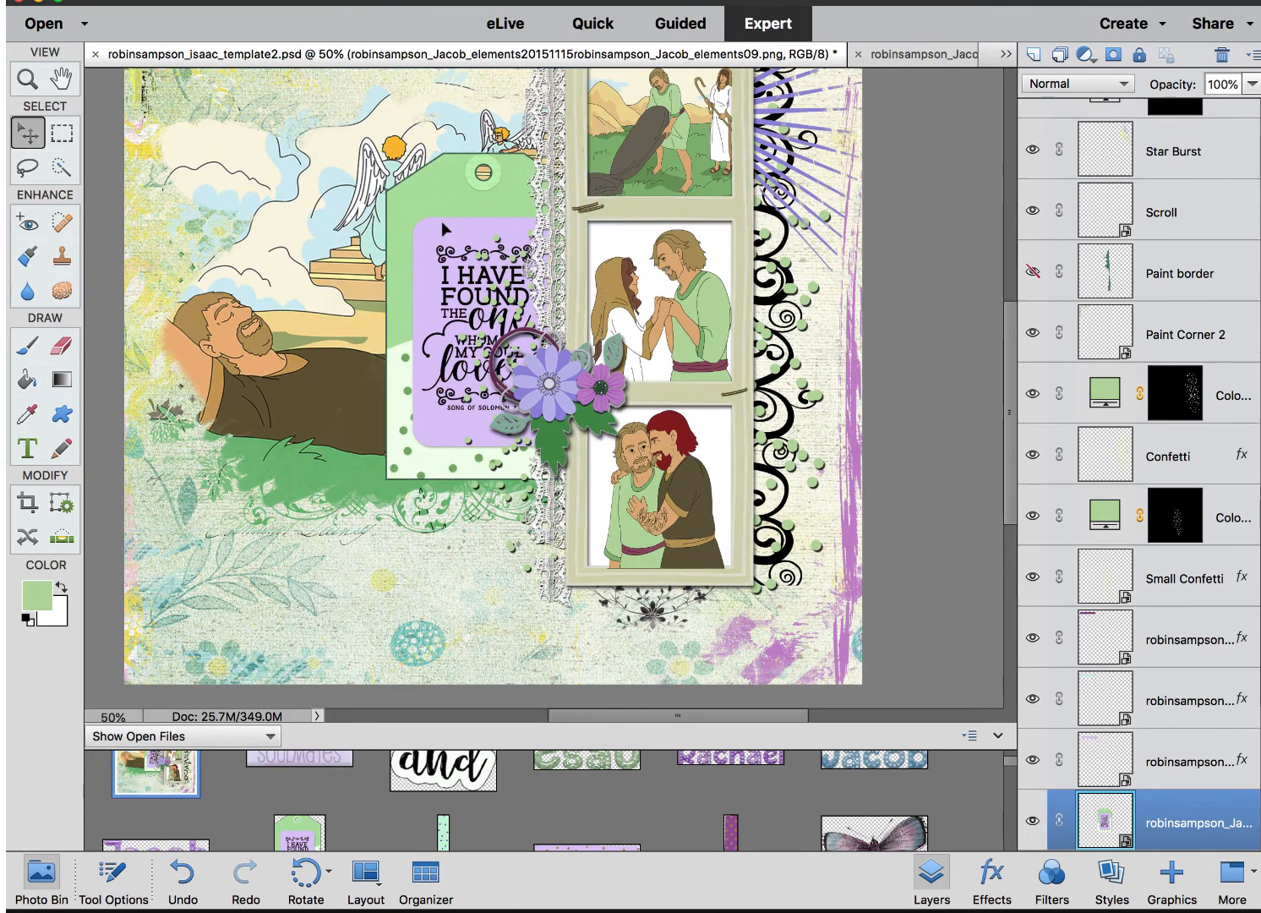
drag(441, 220, 222, 359)
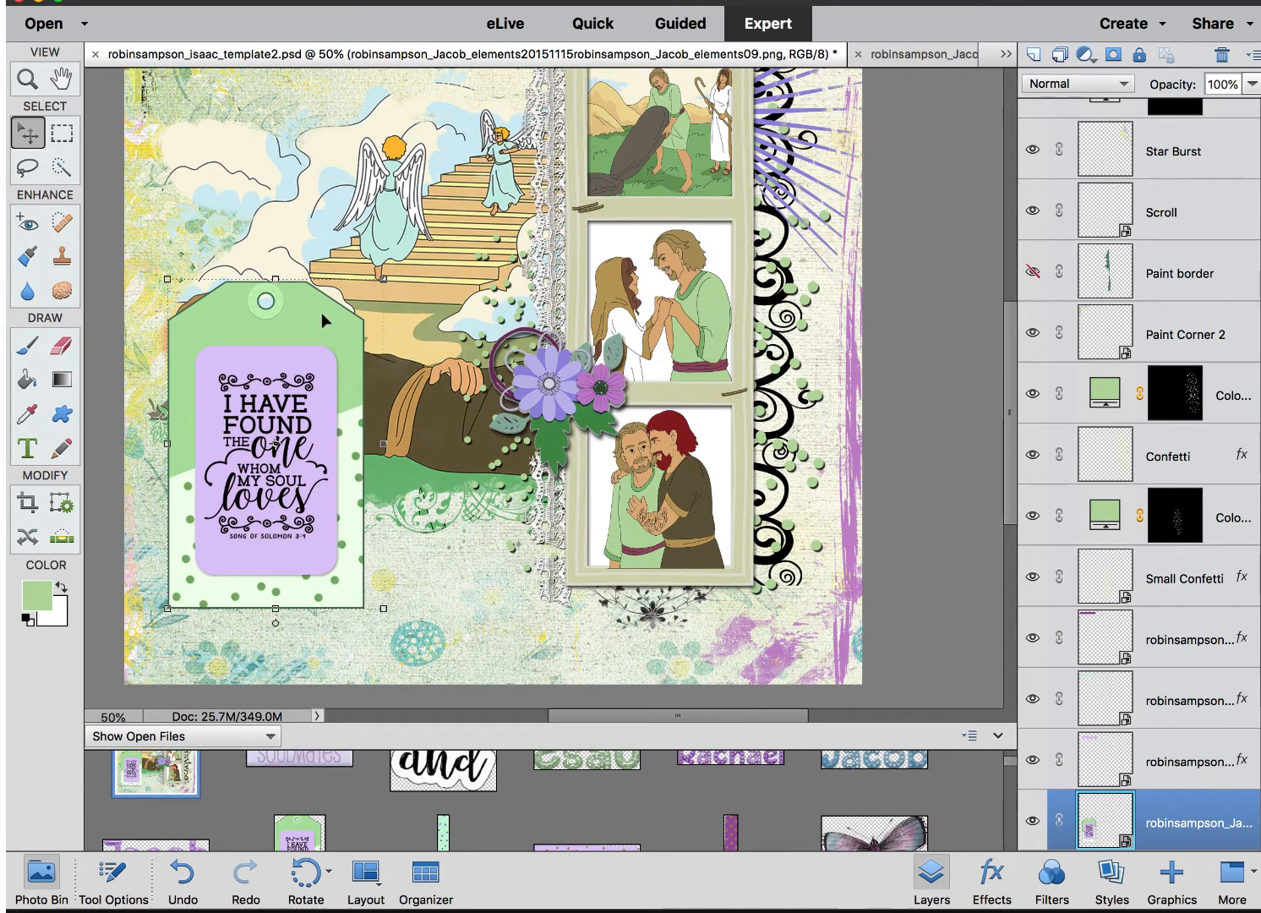
- Shrink the quote tag to roughly two thirds of its size and place it at the page's bottom-left edge
key(super+t)
drag(386, 277, 267, 436)
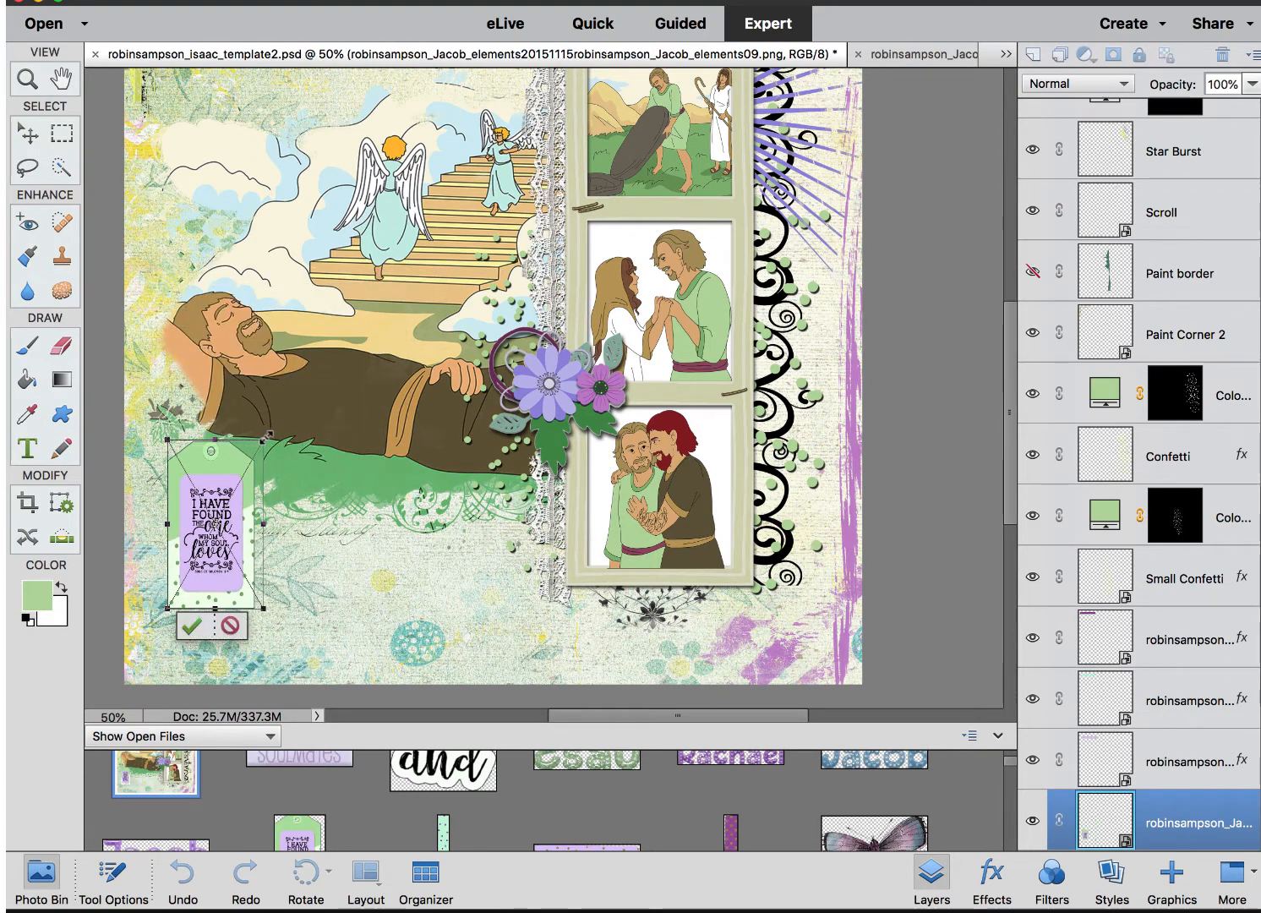
drag(267, 611, 304, 670)
drag(241, 587, 225, 616)
key(Return)
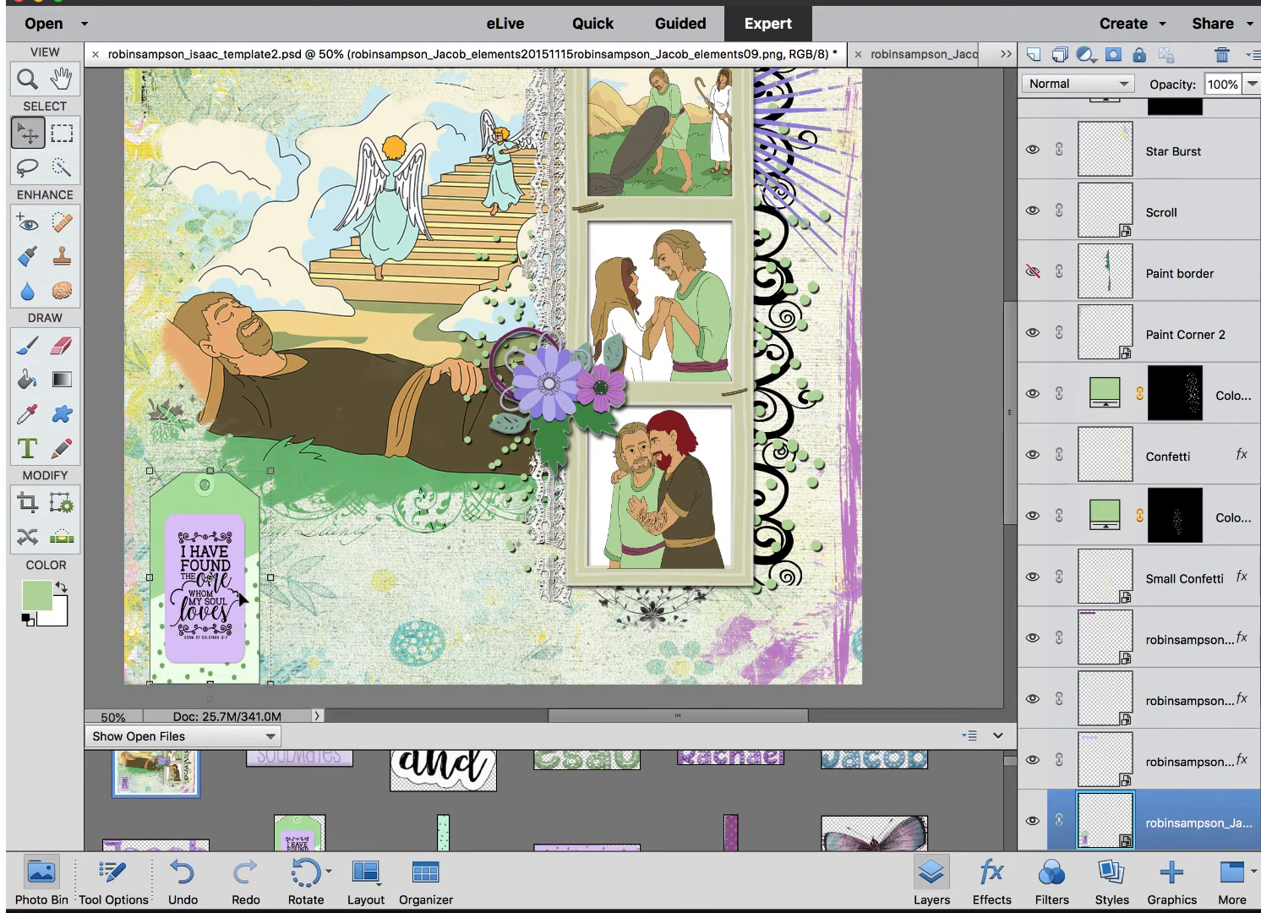
- Apply a preset drop shadow style to the quote tag and shift it slightly inward from the page's corner
click(1111, 877)
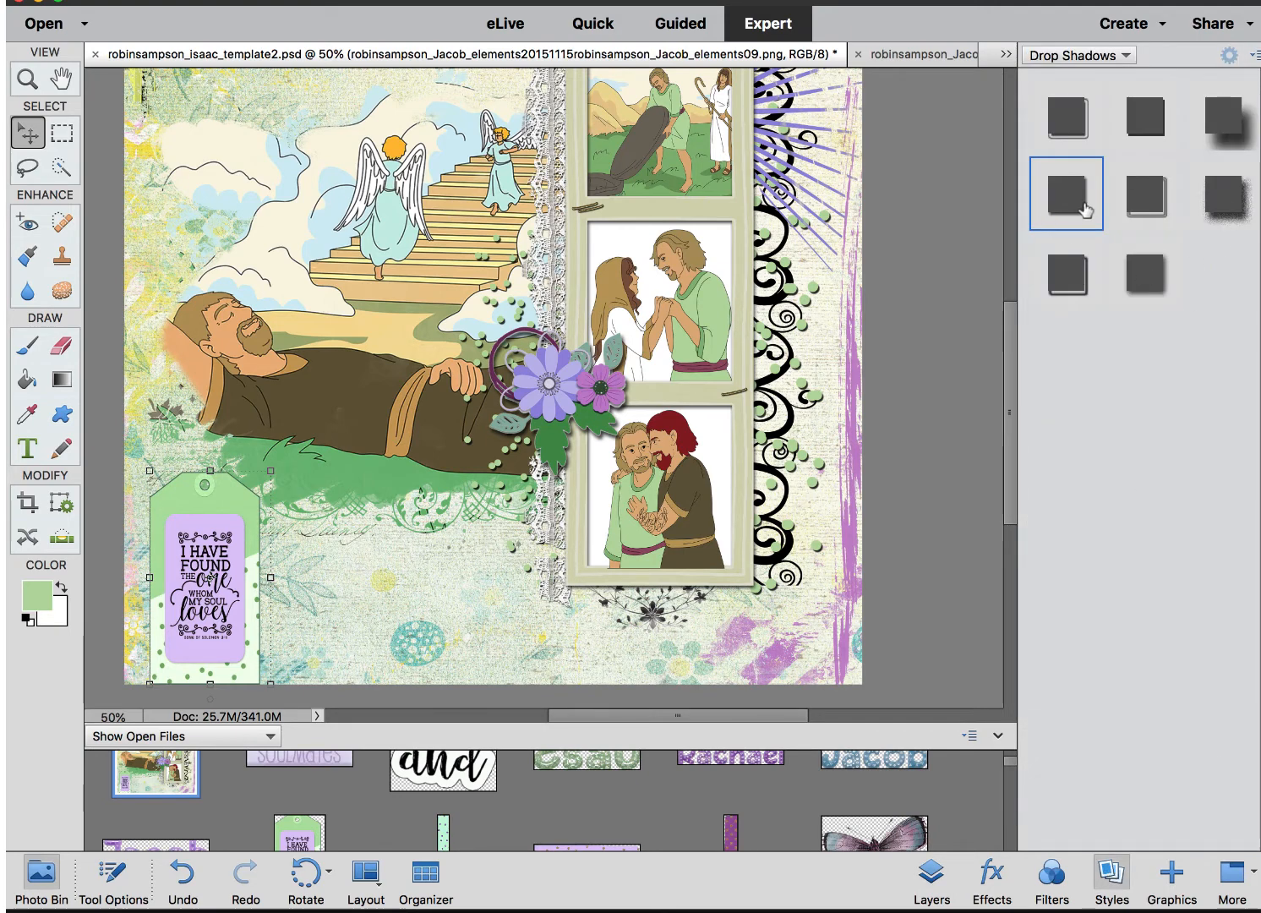
click(1084, 209)
scroll(262, 526, down, 3)
scroll(262, 526, left, 1)
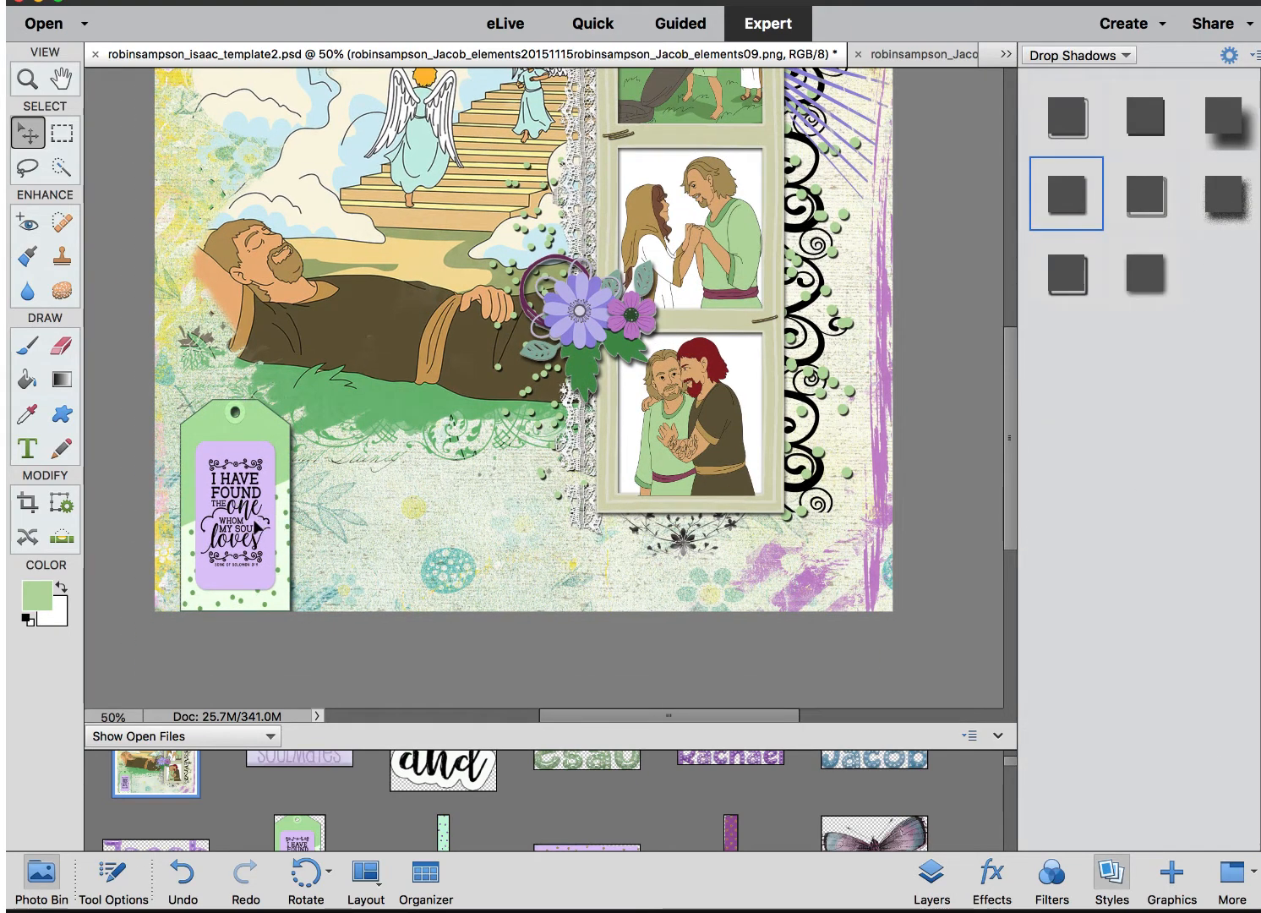
drag(255, 525, 277, 510)
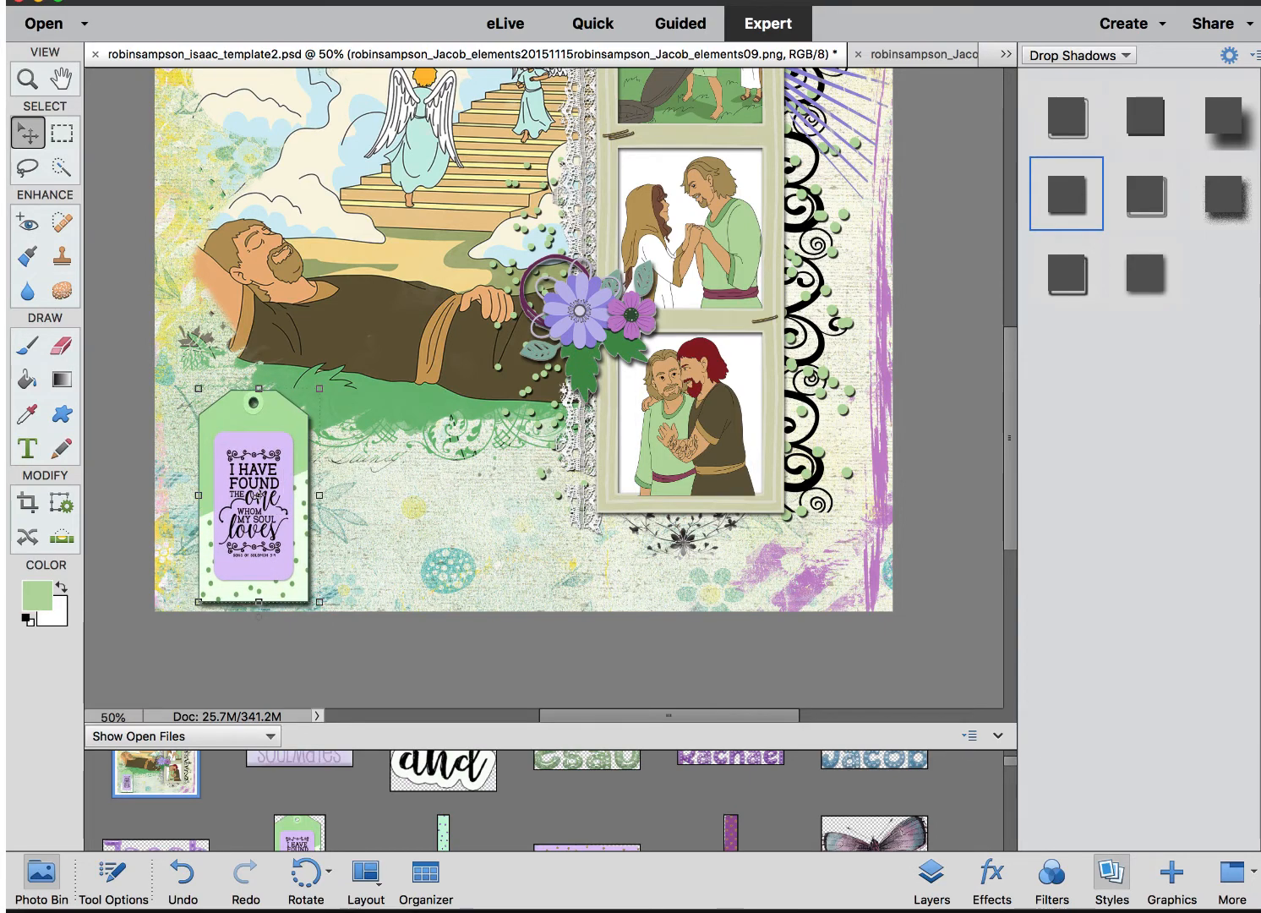
- Set the quote tag's drop shadow to size 4 px, distance 14 px and opacity 61%
click(931, 873)
scroll(1221, 777, down, 3)
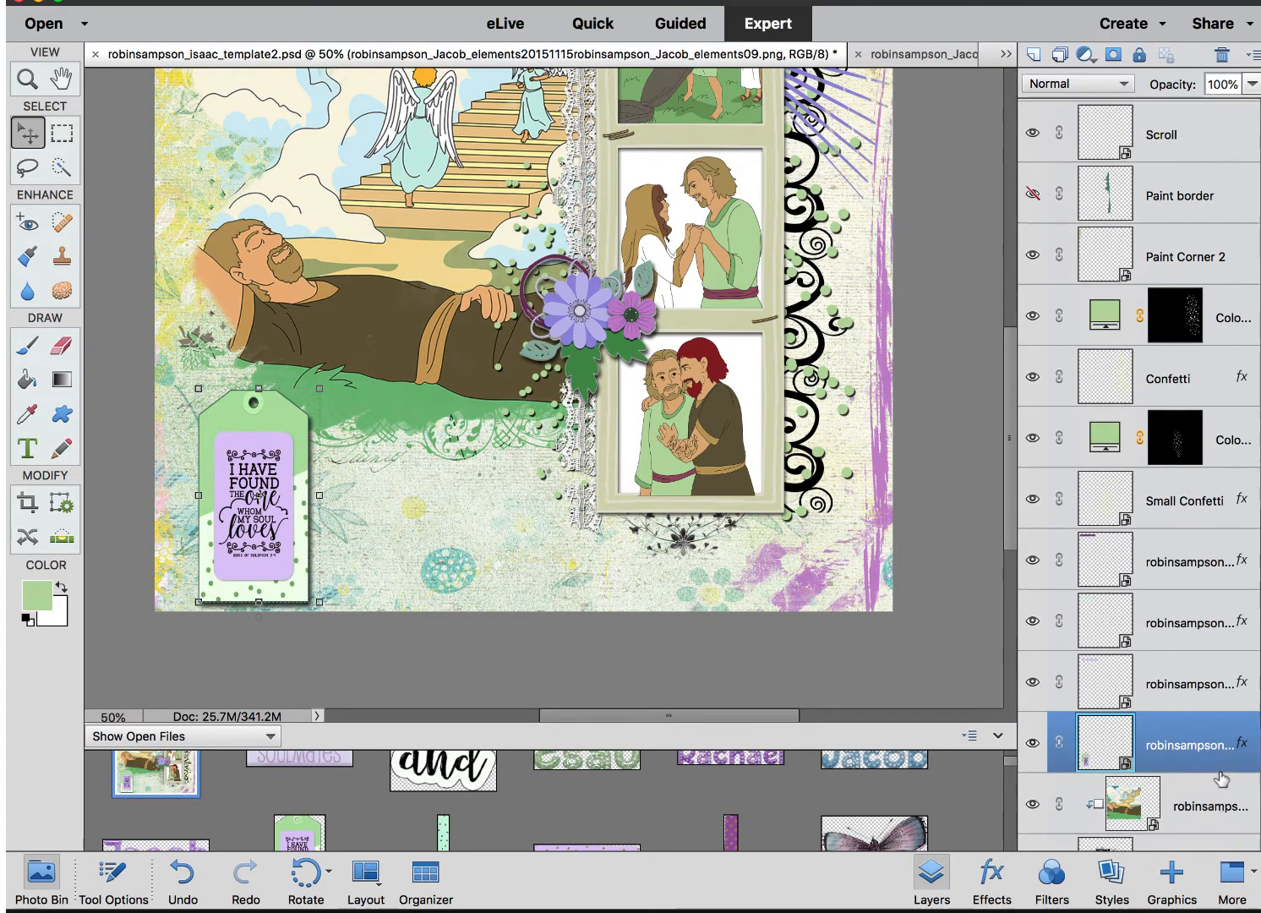
double_click(1240, 720)
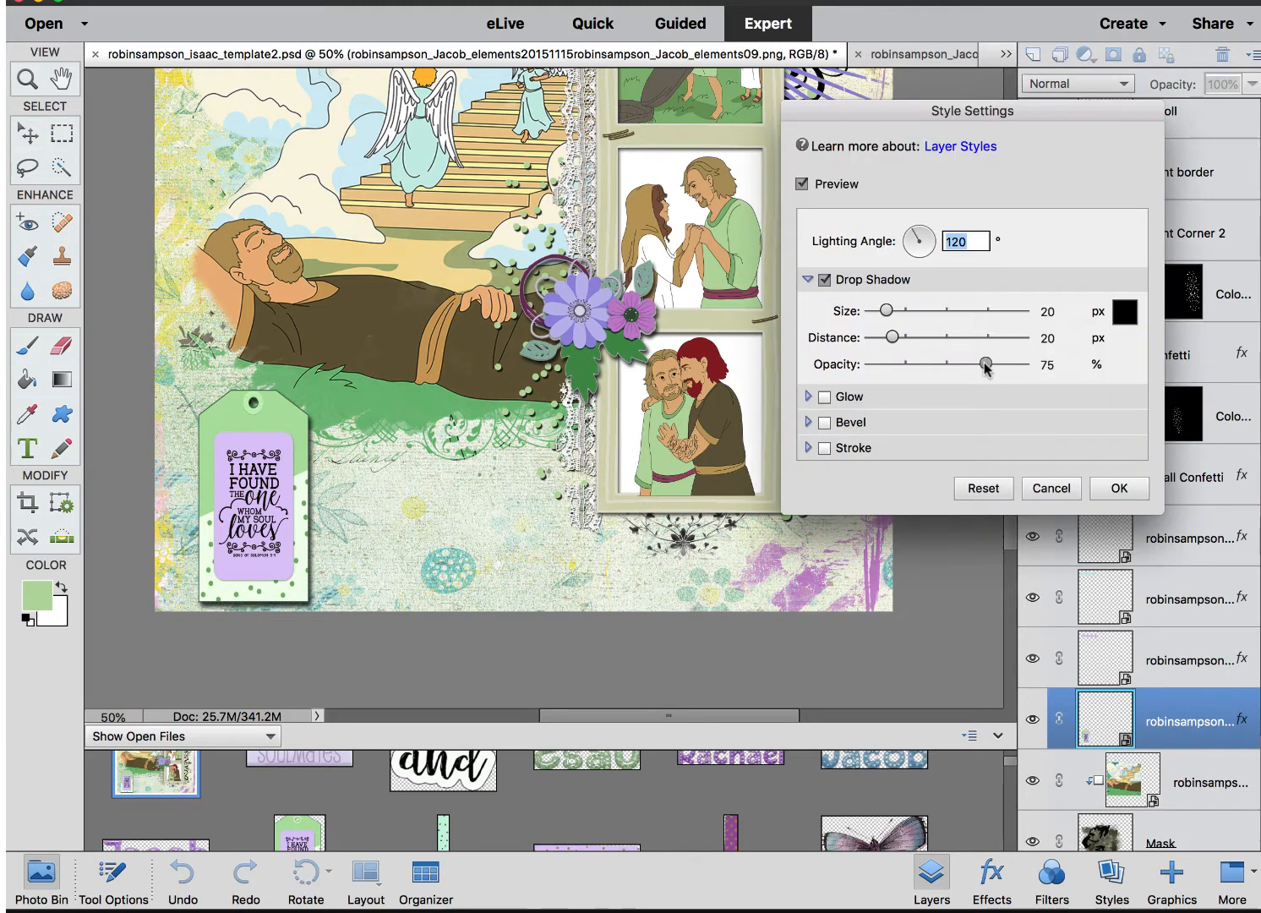
drag(986, 368, 960, 366)
drag(892, 337, 878, 314)
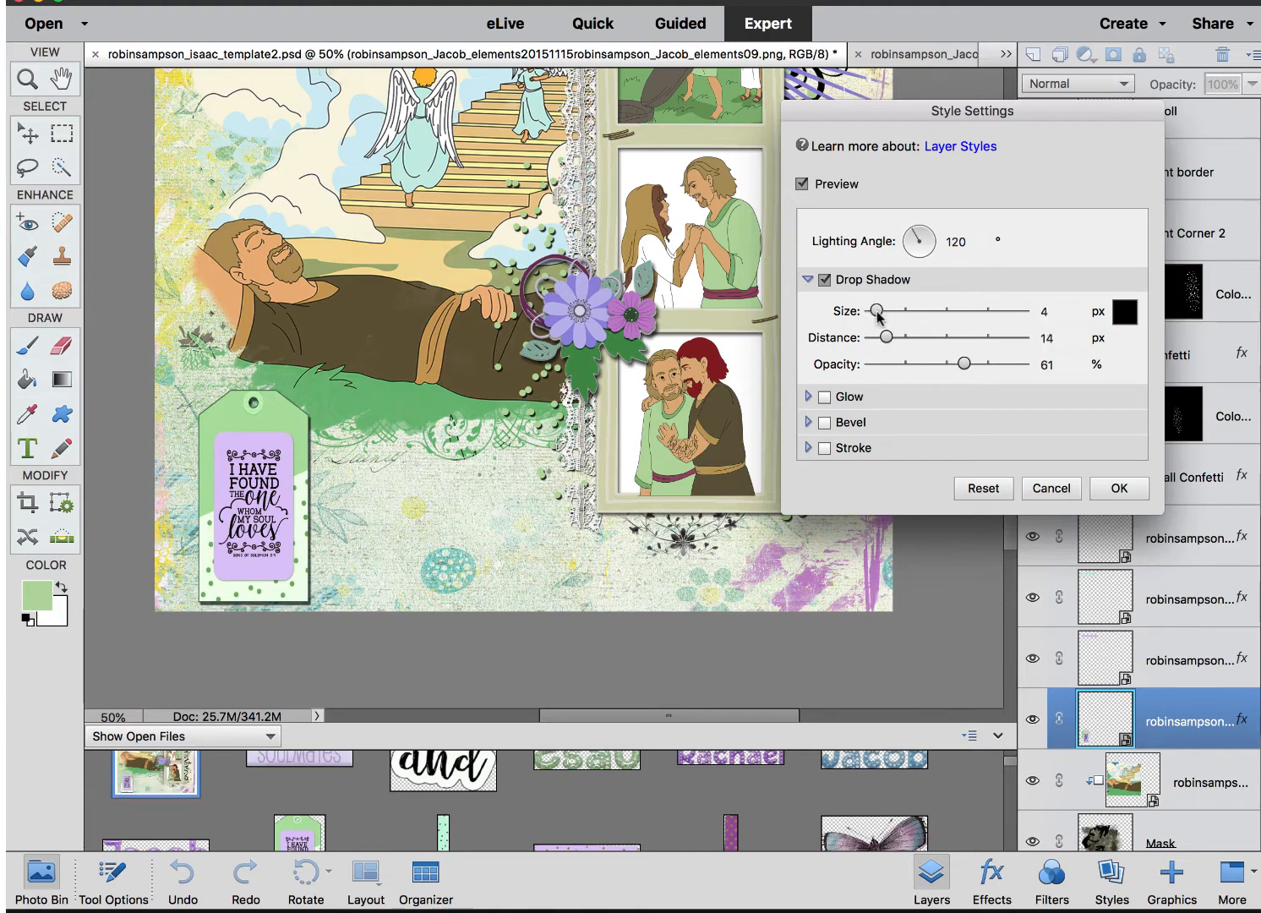
click(1119, 487)
- Add the grey metal staple element from the open files to the page
scroll(684, 770, down, 8)
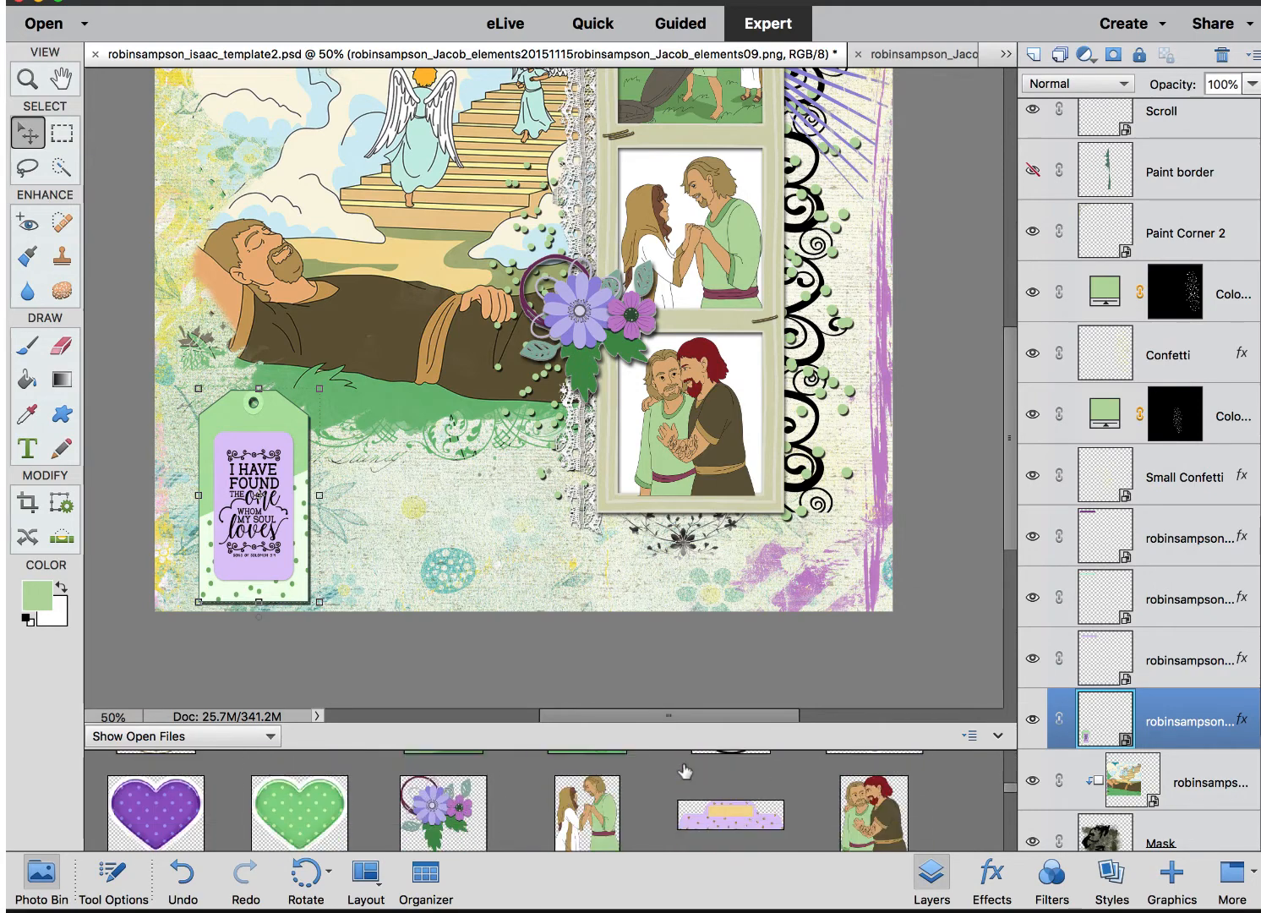
scroll(685, 770, down, 5)
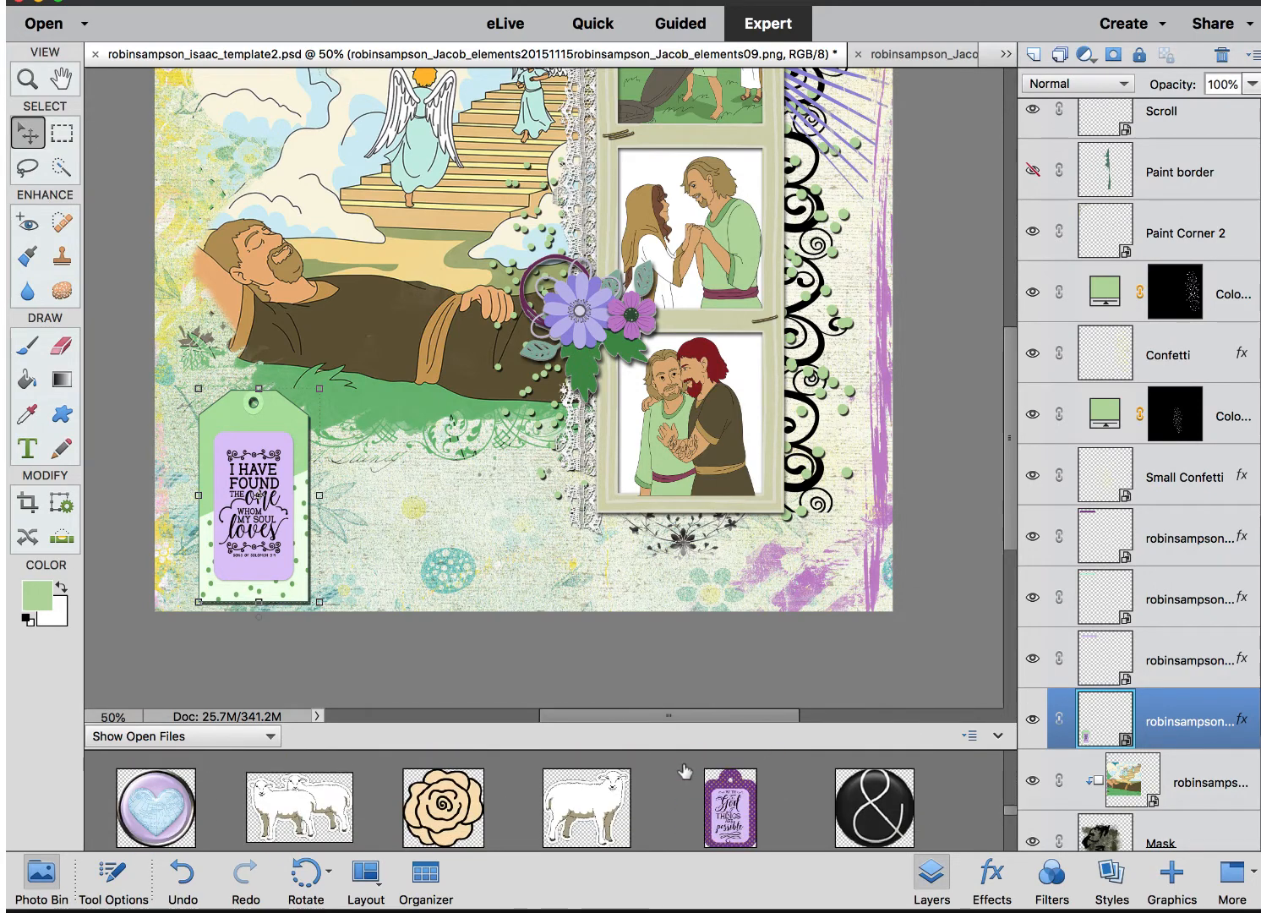
scroll(684, 771, down, 3)
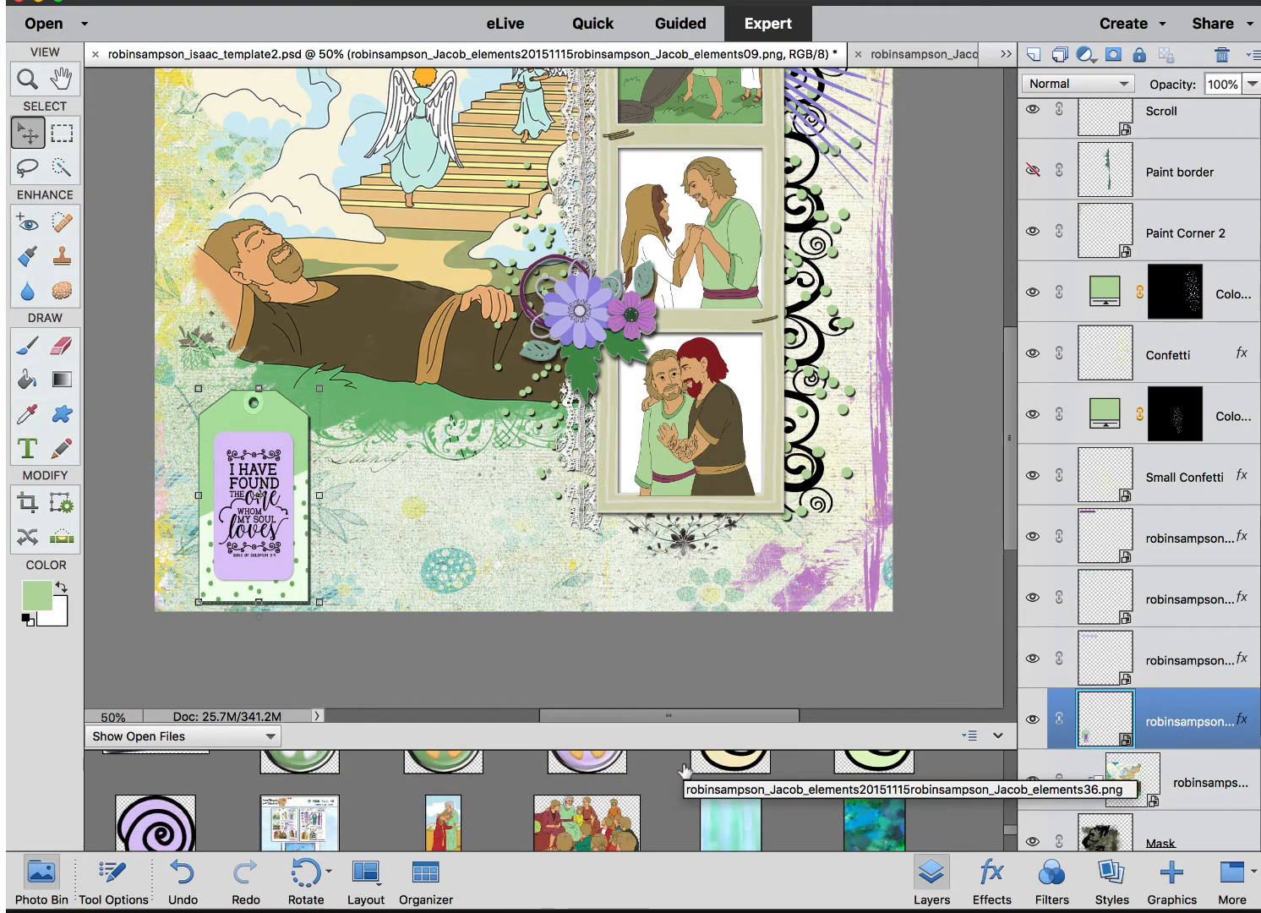
scroll(685, 771, up, 2)
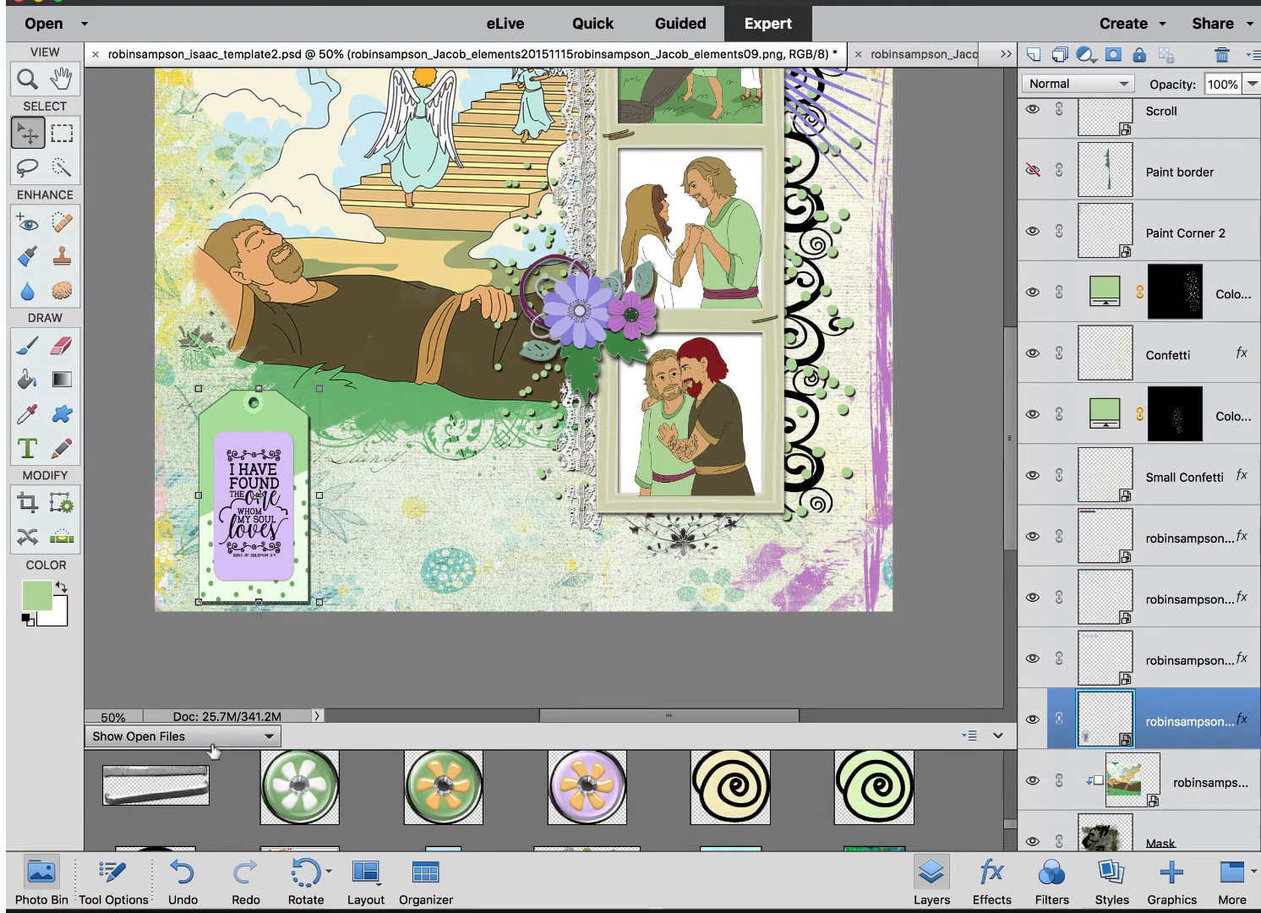
drag(169, 794, 221, 367)
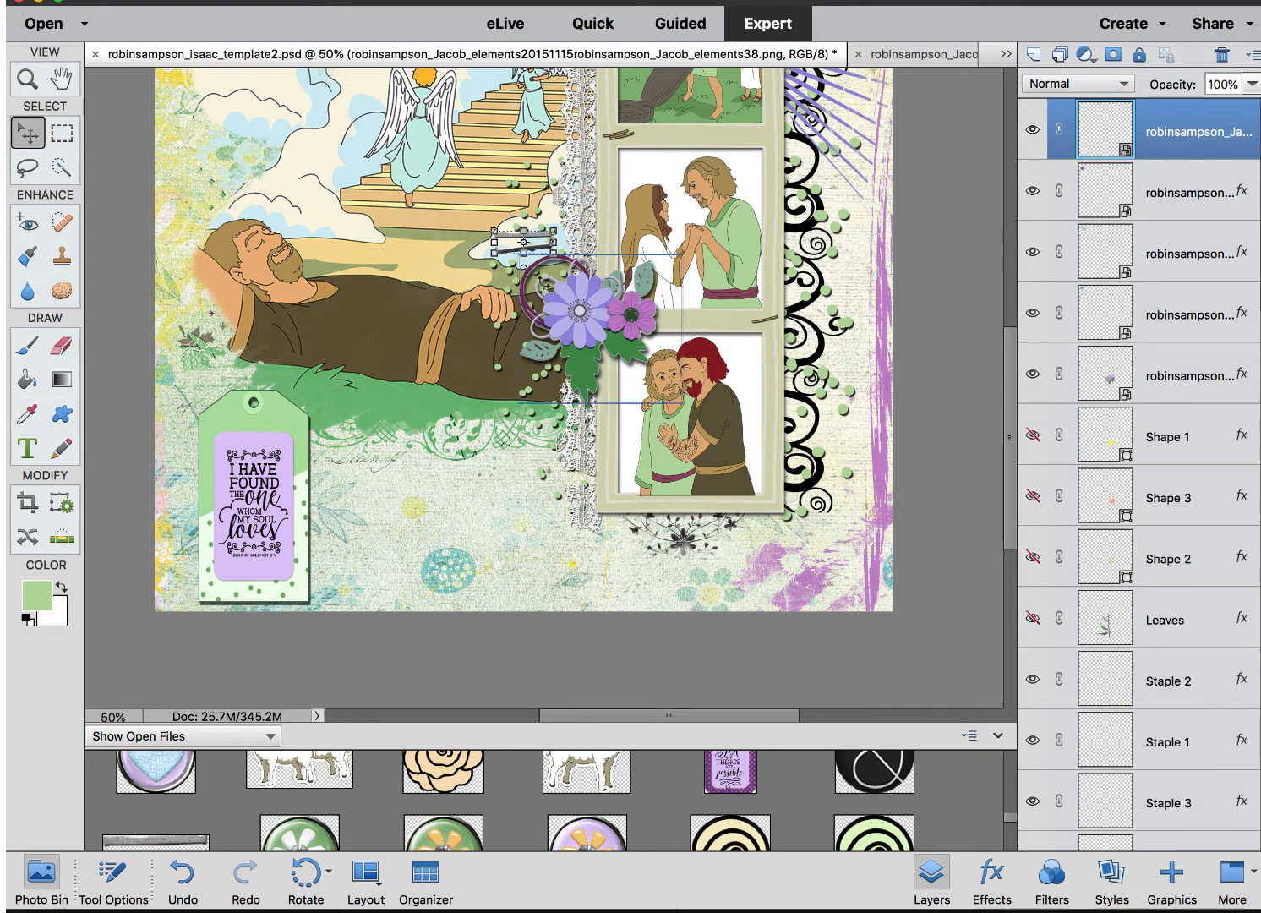
- Shift the clipped ladder picture slightly down and left, and lock its layer and the flower cluster layer
click(545, 242)
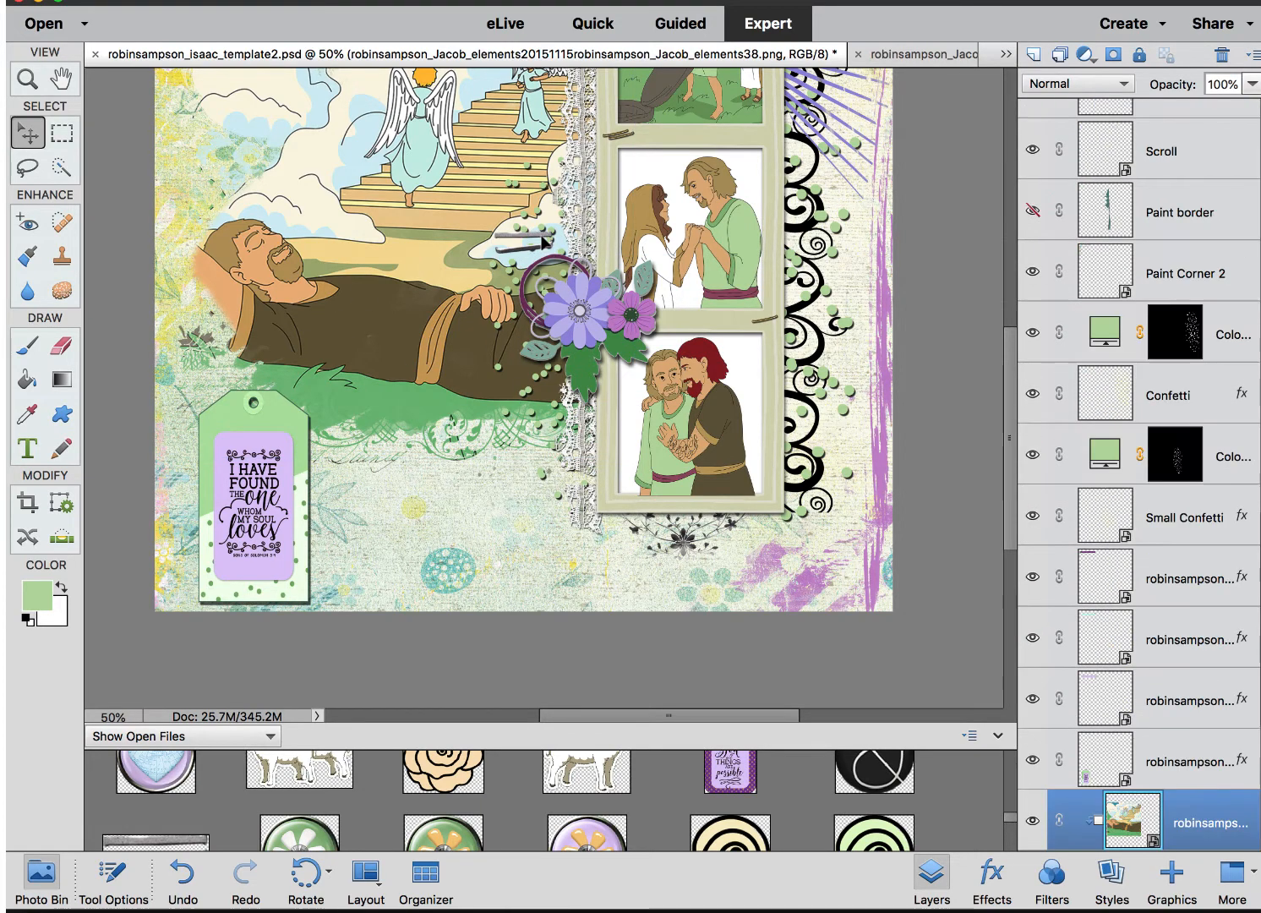
drag(541, 243, 498, 247)
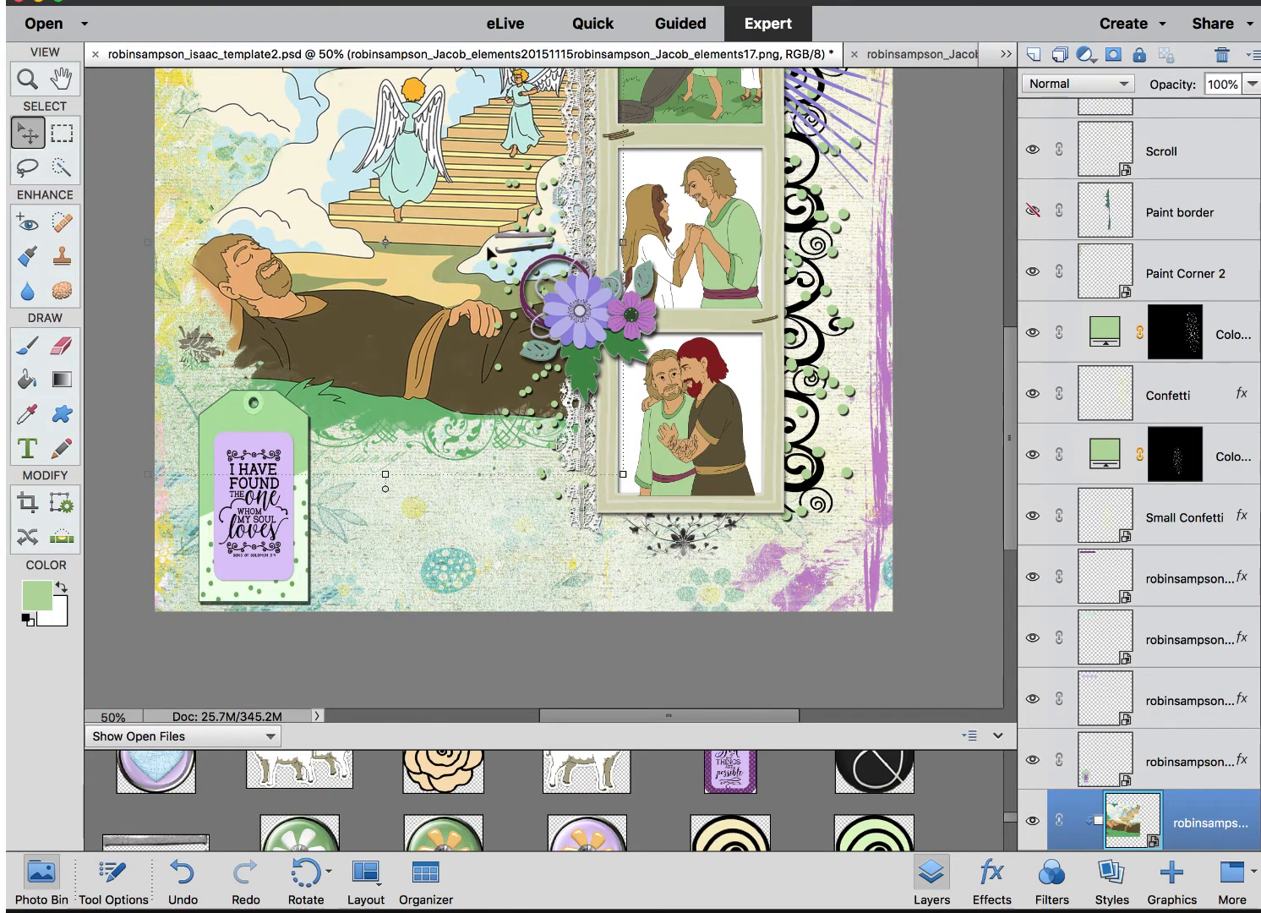
right_click(335, 316)
click(365, 321)
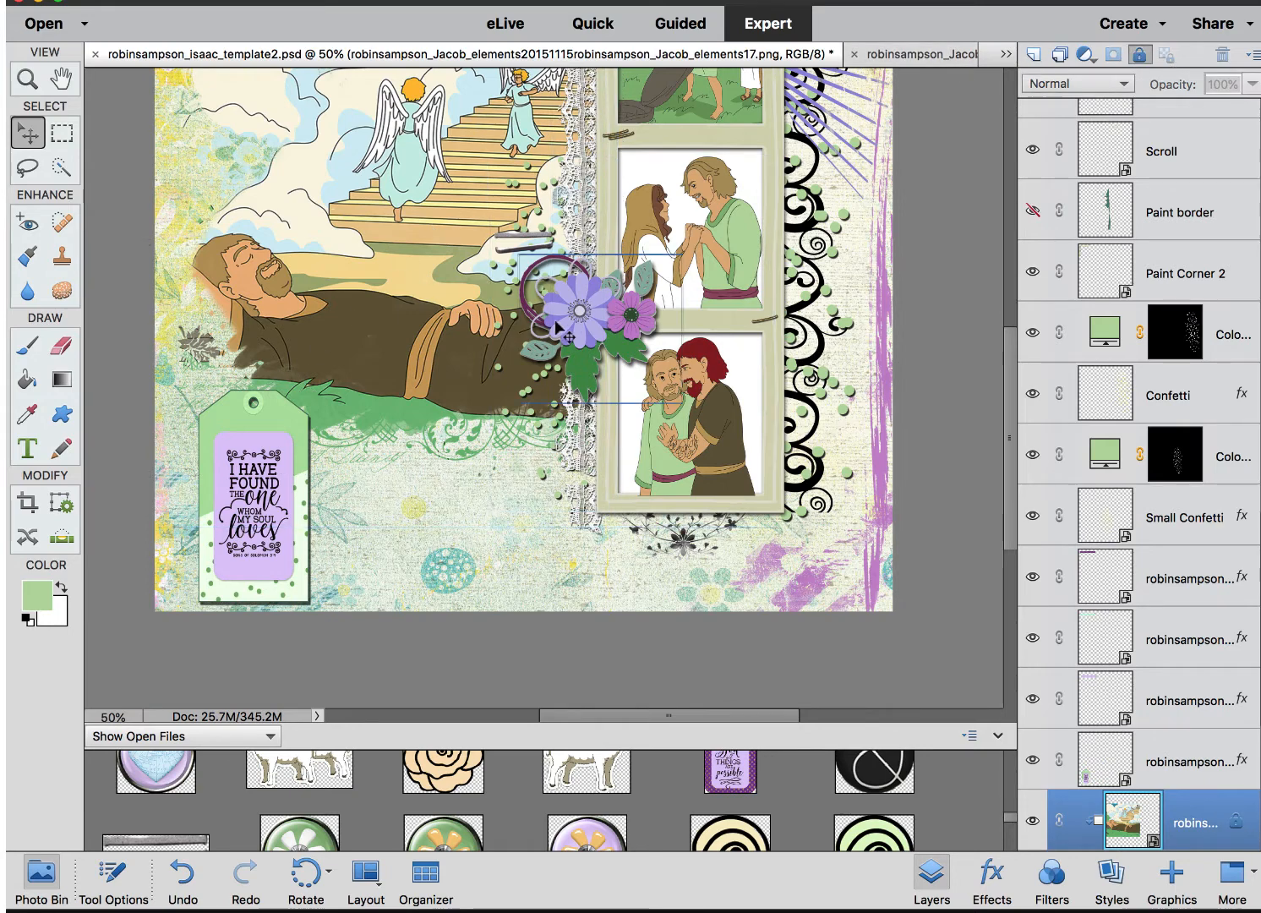
click(564, 320)
click(1139, 54)
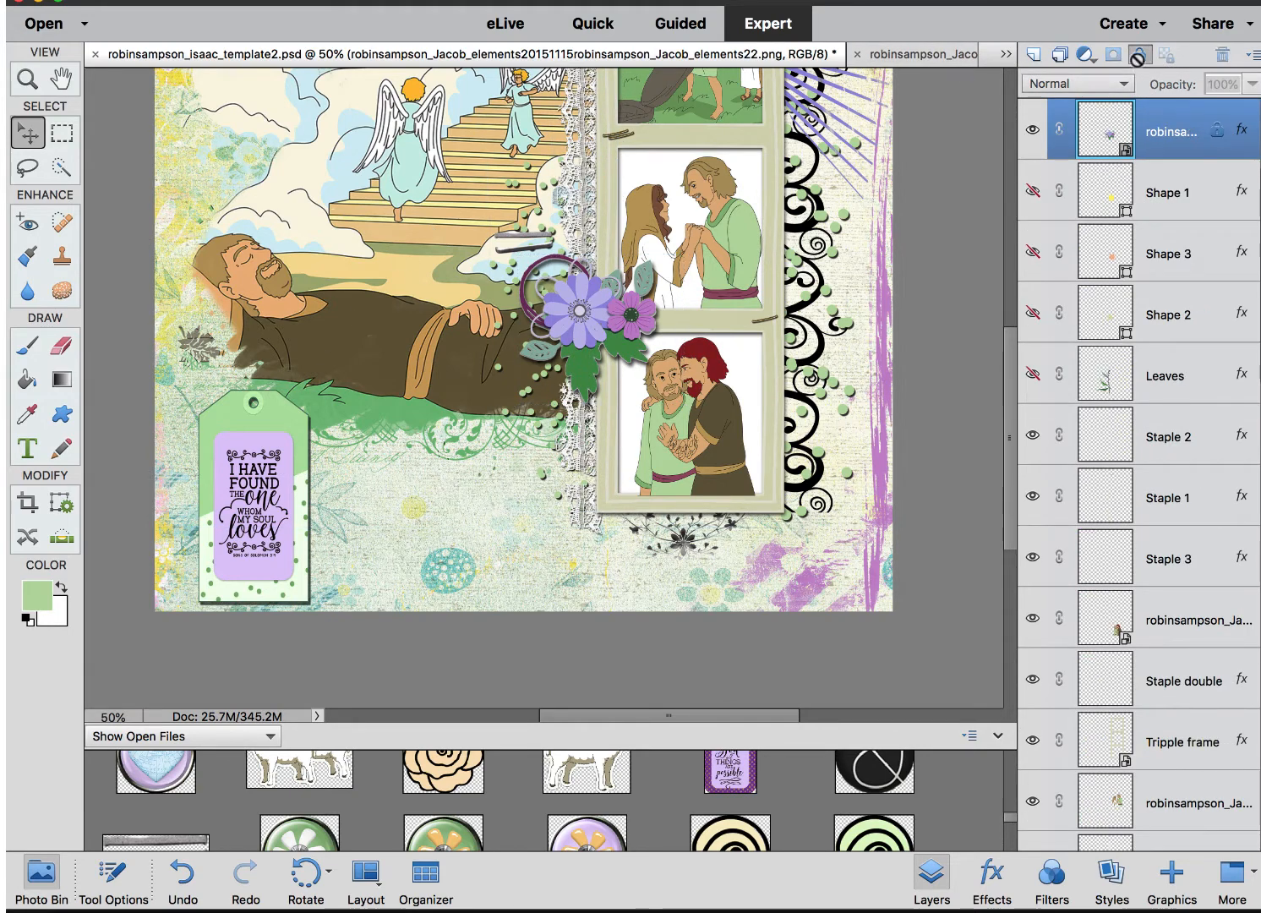
- Move the metal staple over the quote tag's hole and paste the copied drop shadow layer style onto it
drag(541, 242, 242, 407)
click(396, 467)
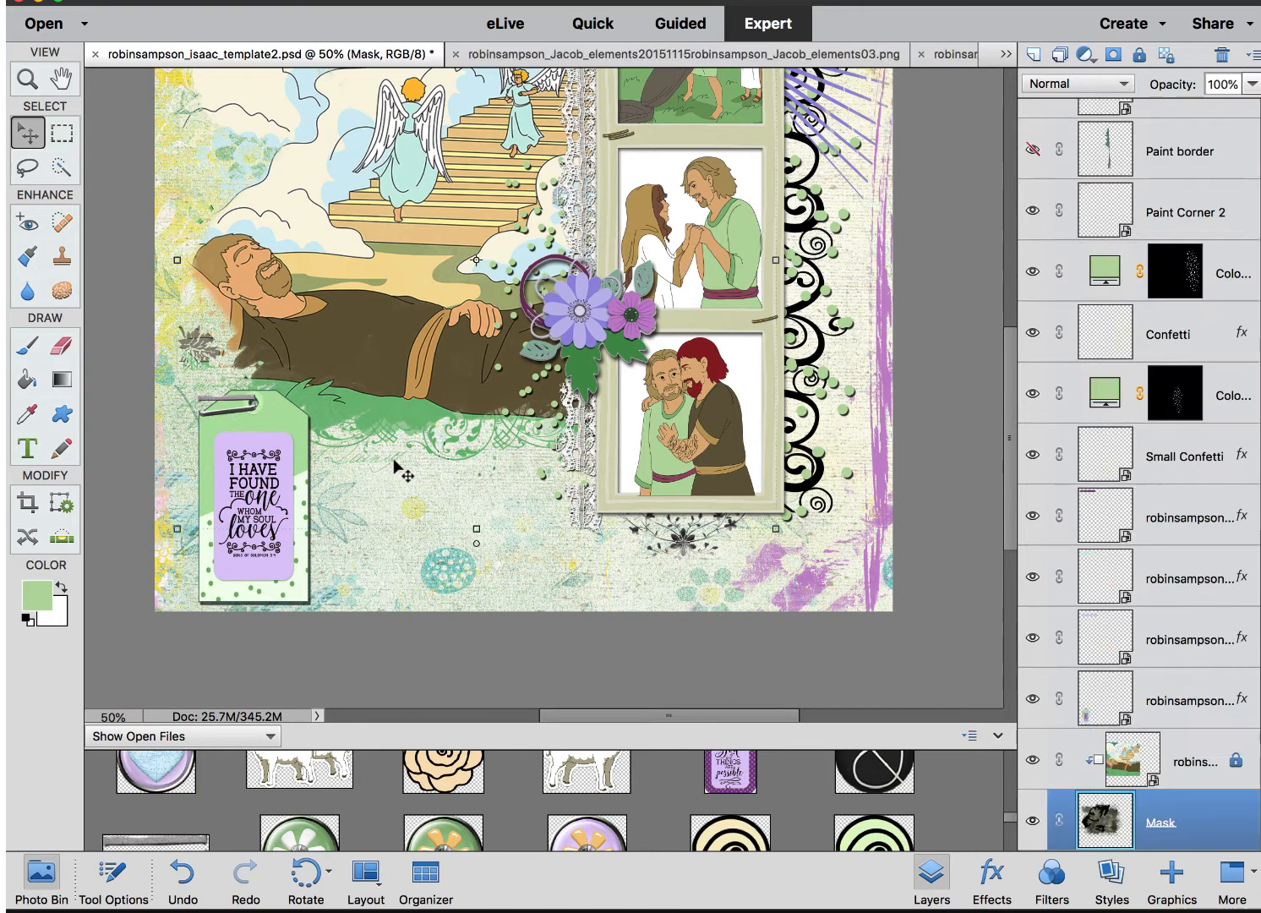
click(225, 394)
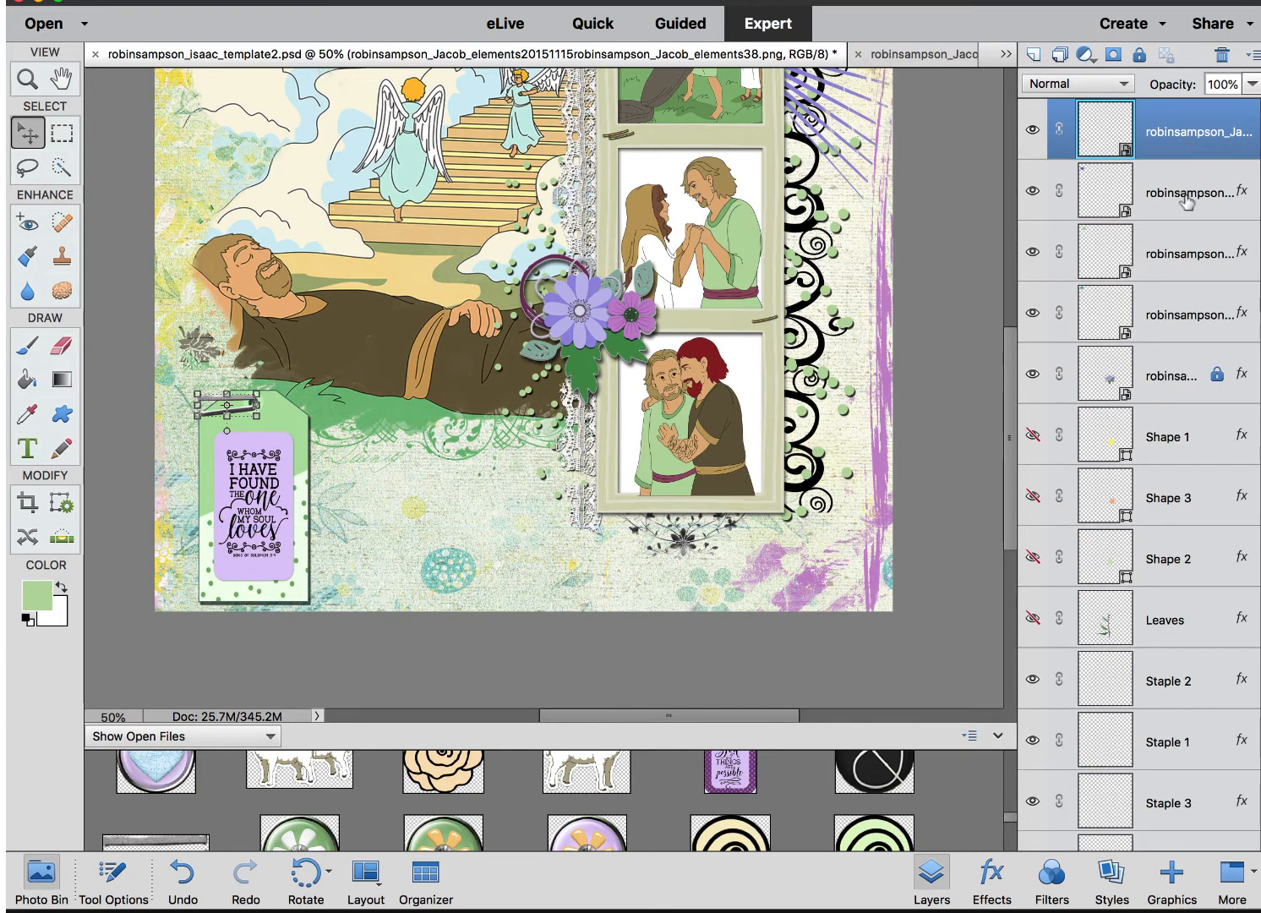
right_click(1198, 129)
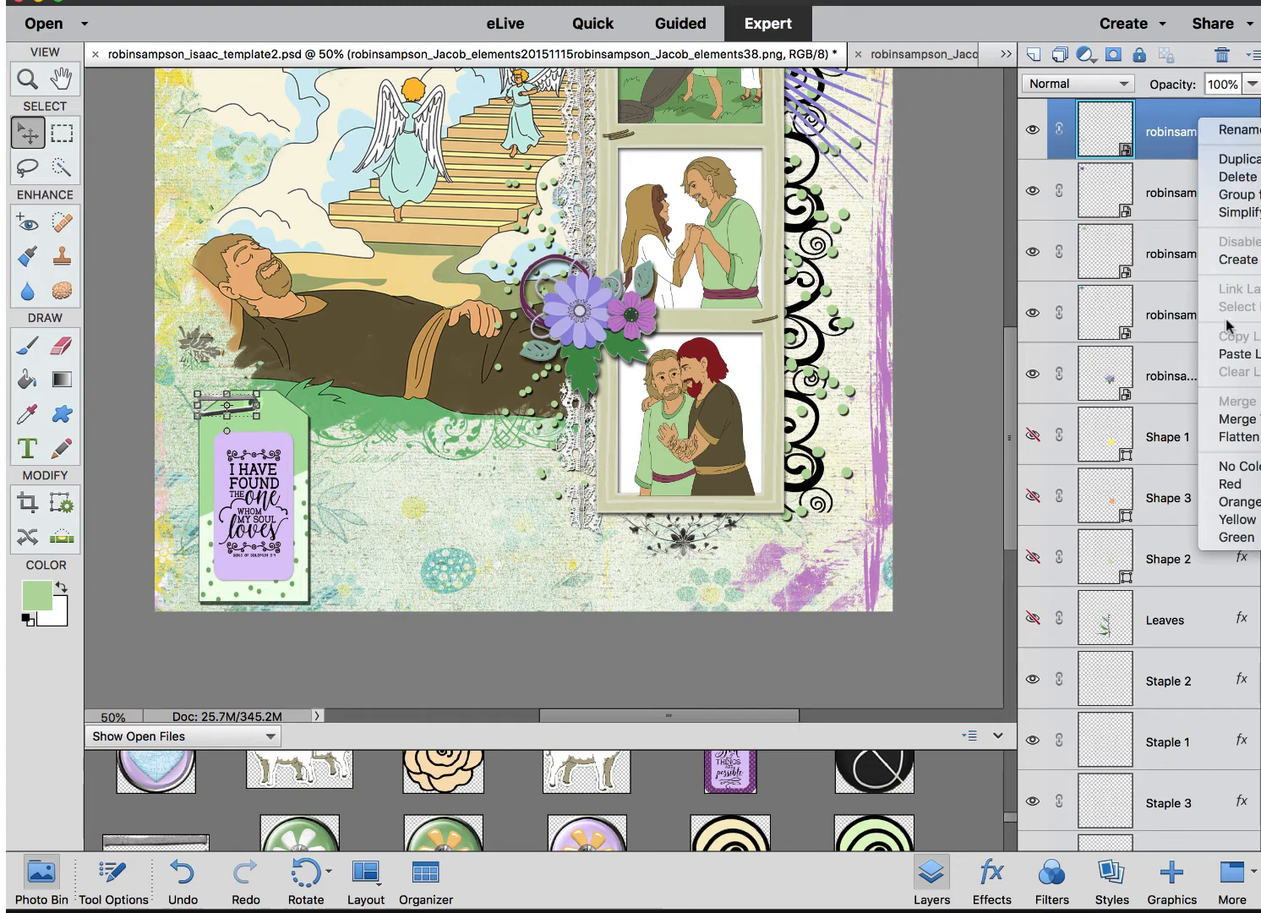
click(1236, 360)
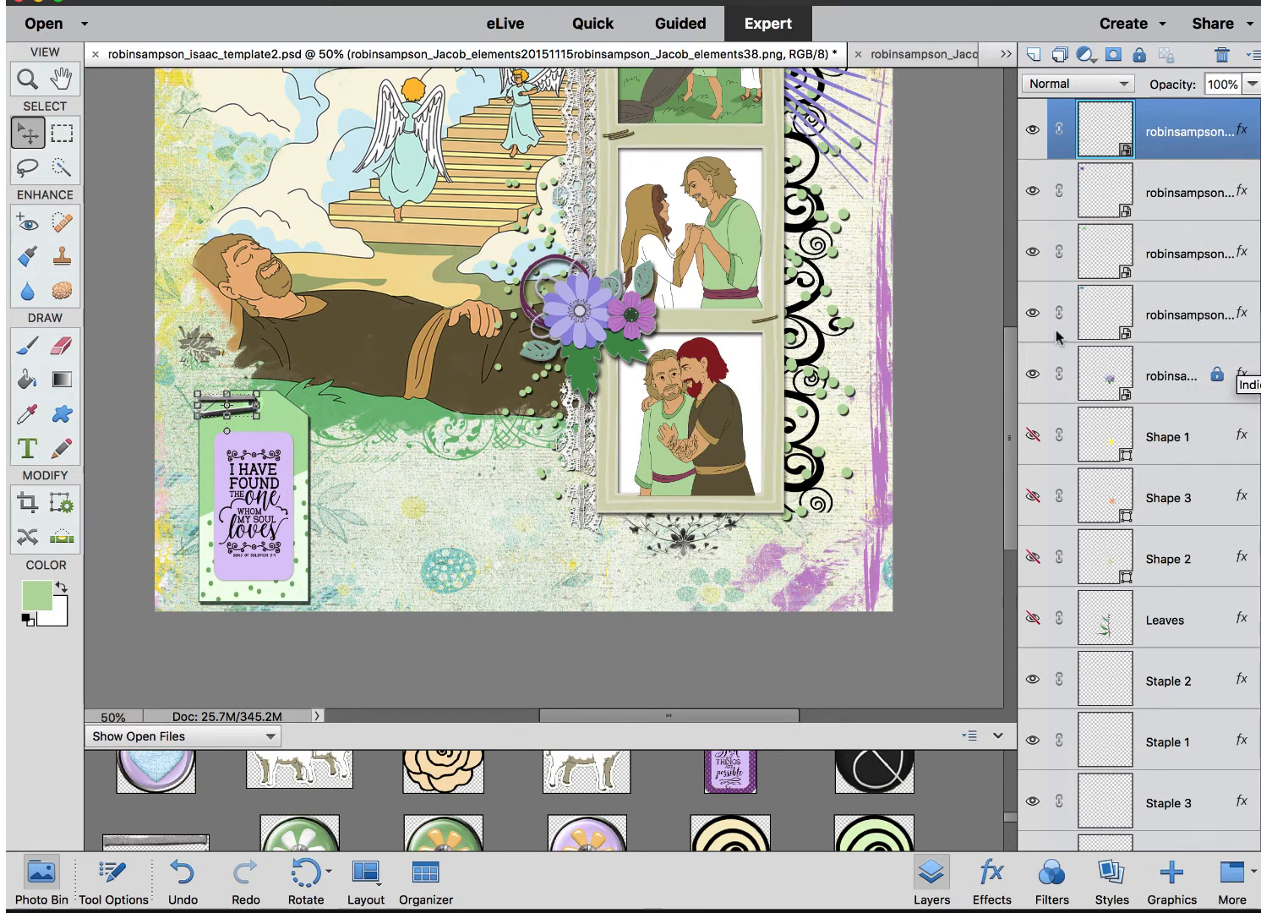
click(937, 230)
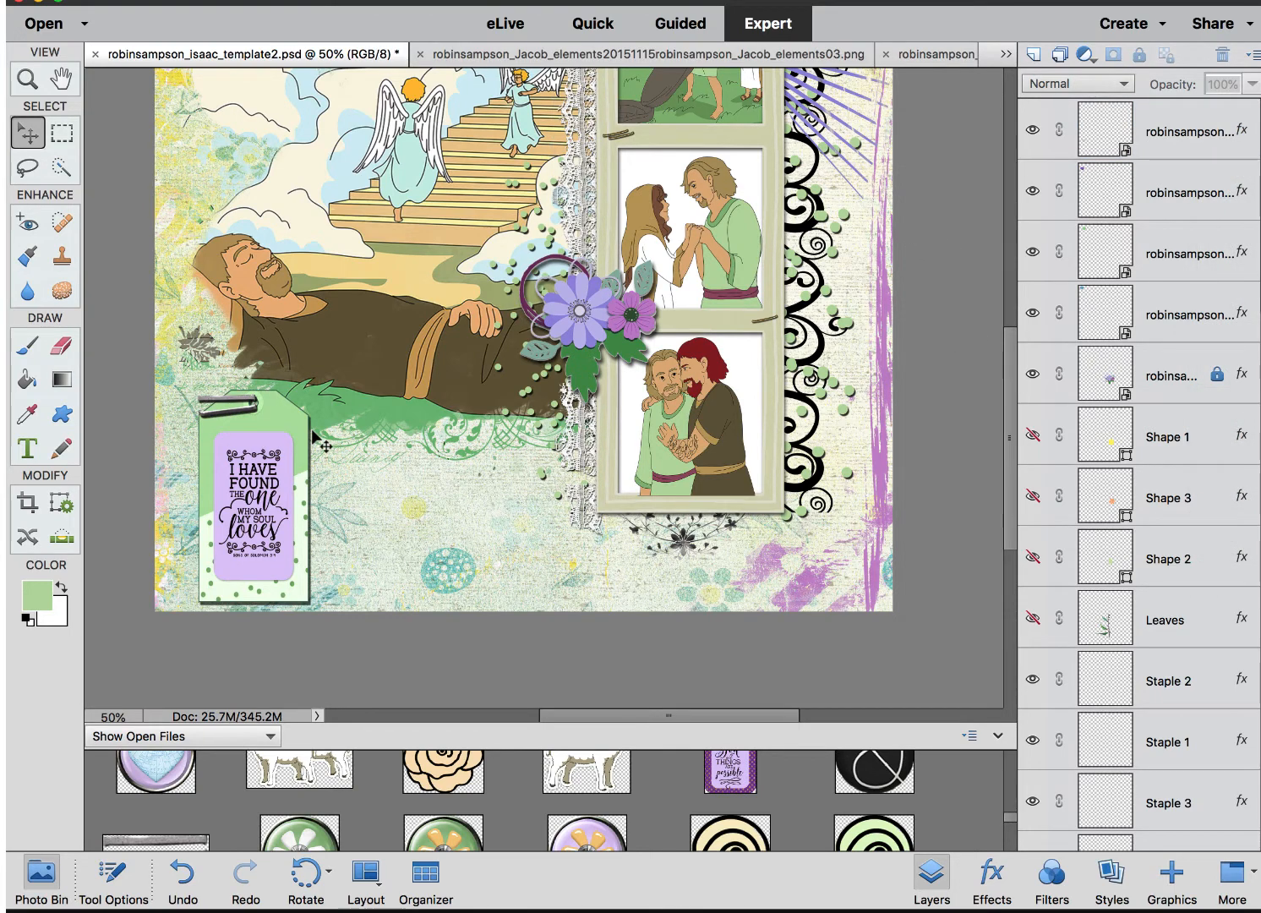
key(super+equal)
key(super+equal)
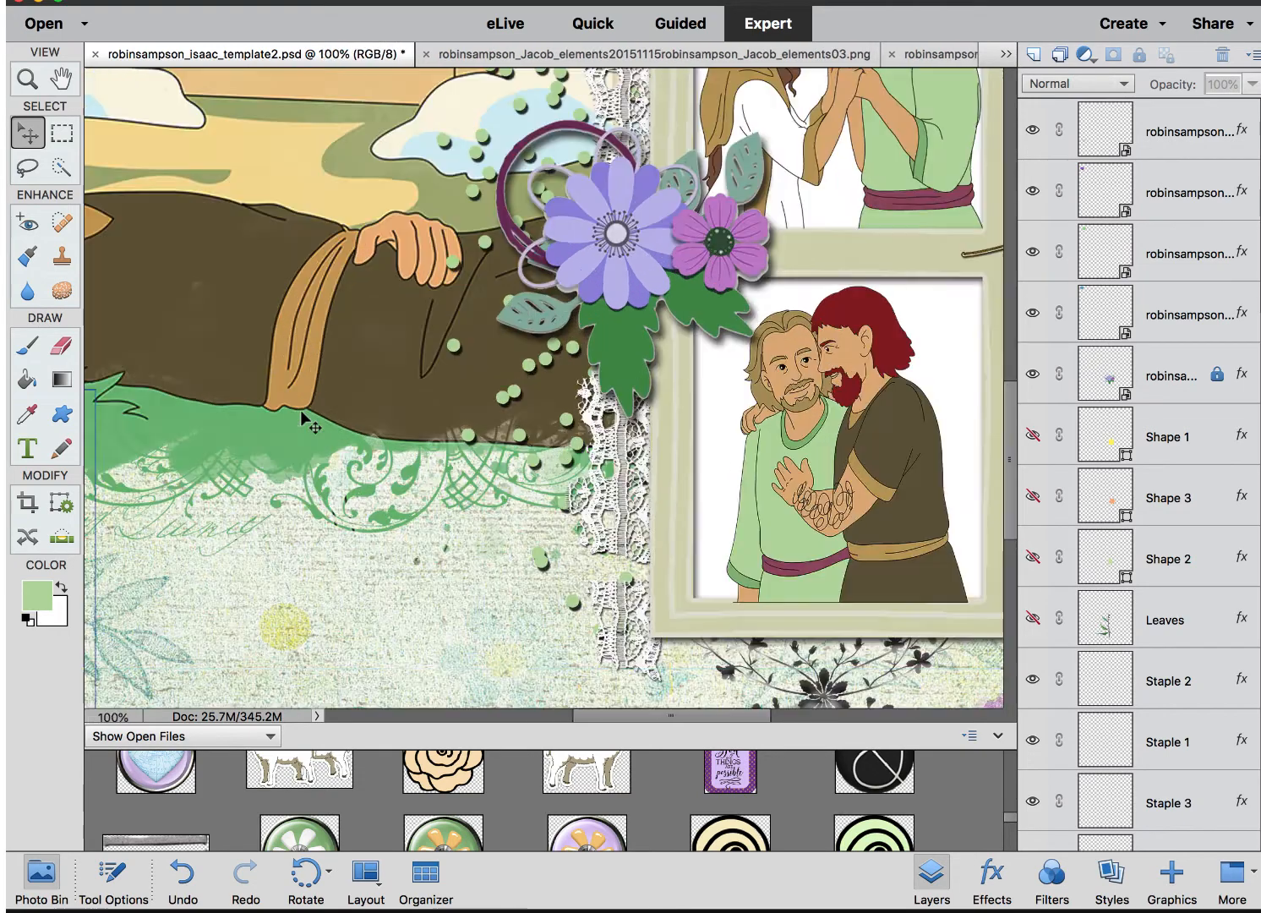
- Scale the metal staple on the quote tag down to about 65% width and 63% height
scroll(302, 417, left, 8)
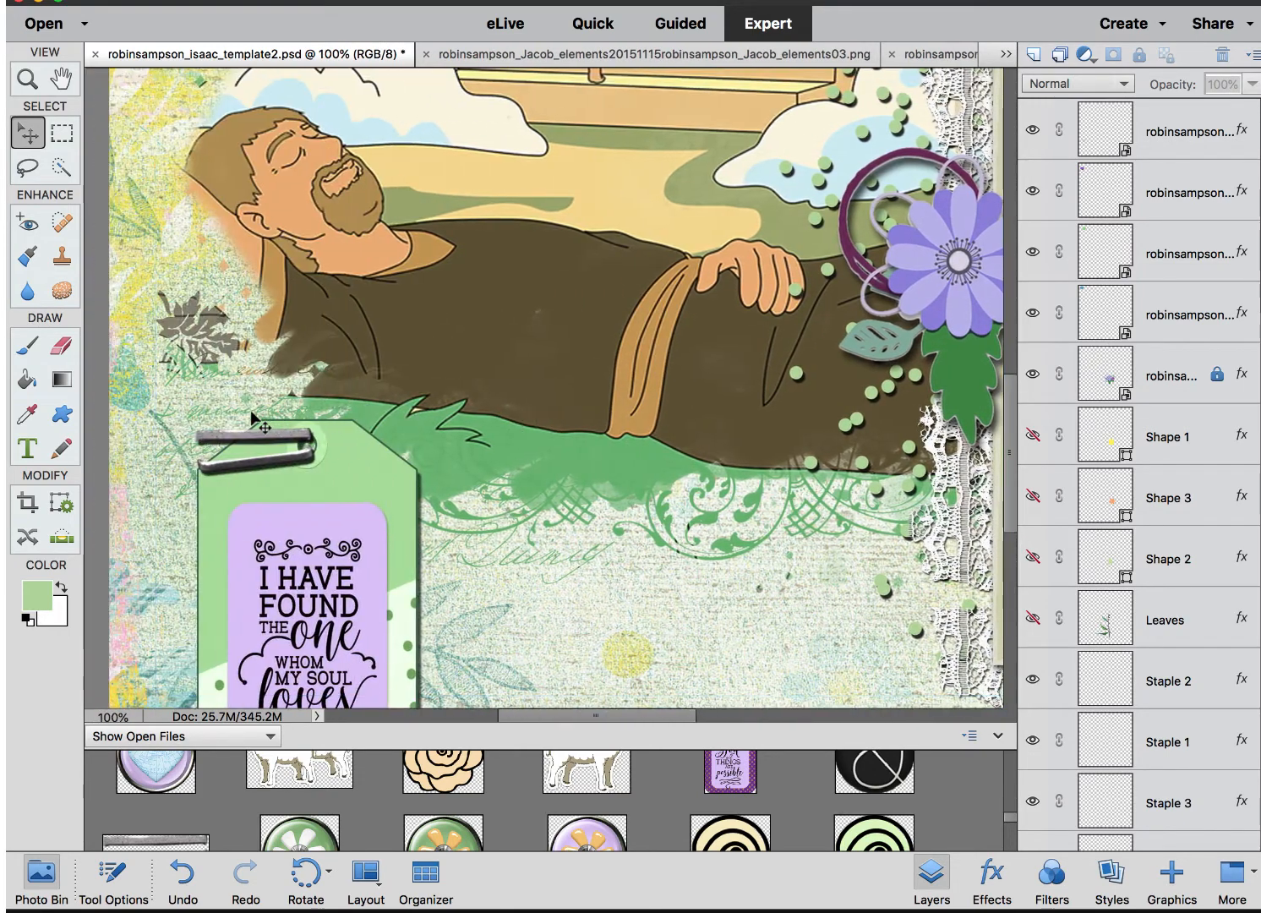
click(310, 463)
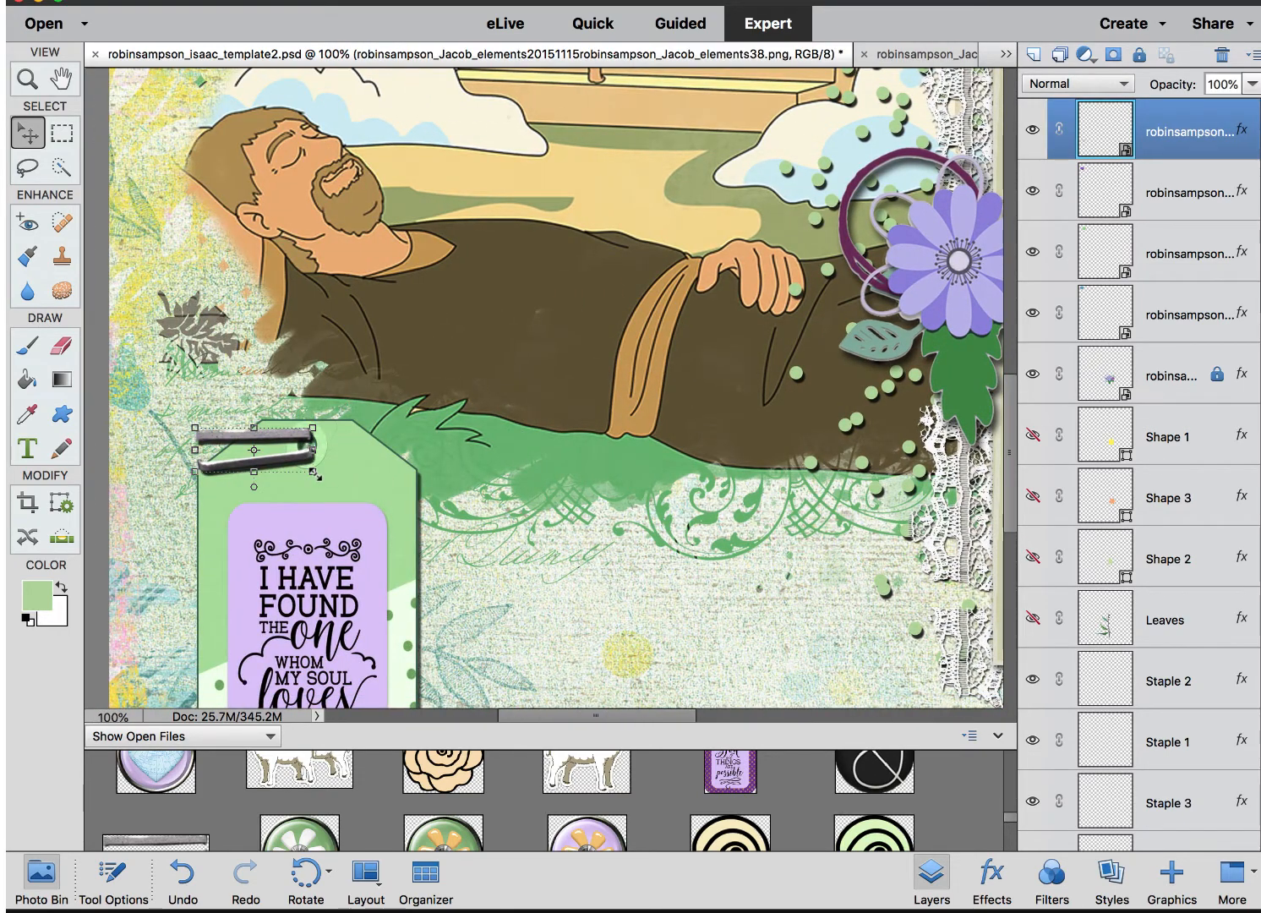
click(315, 473)
drag(315, 472, 275, 457)
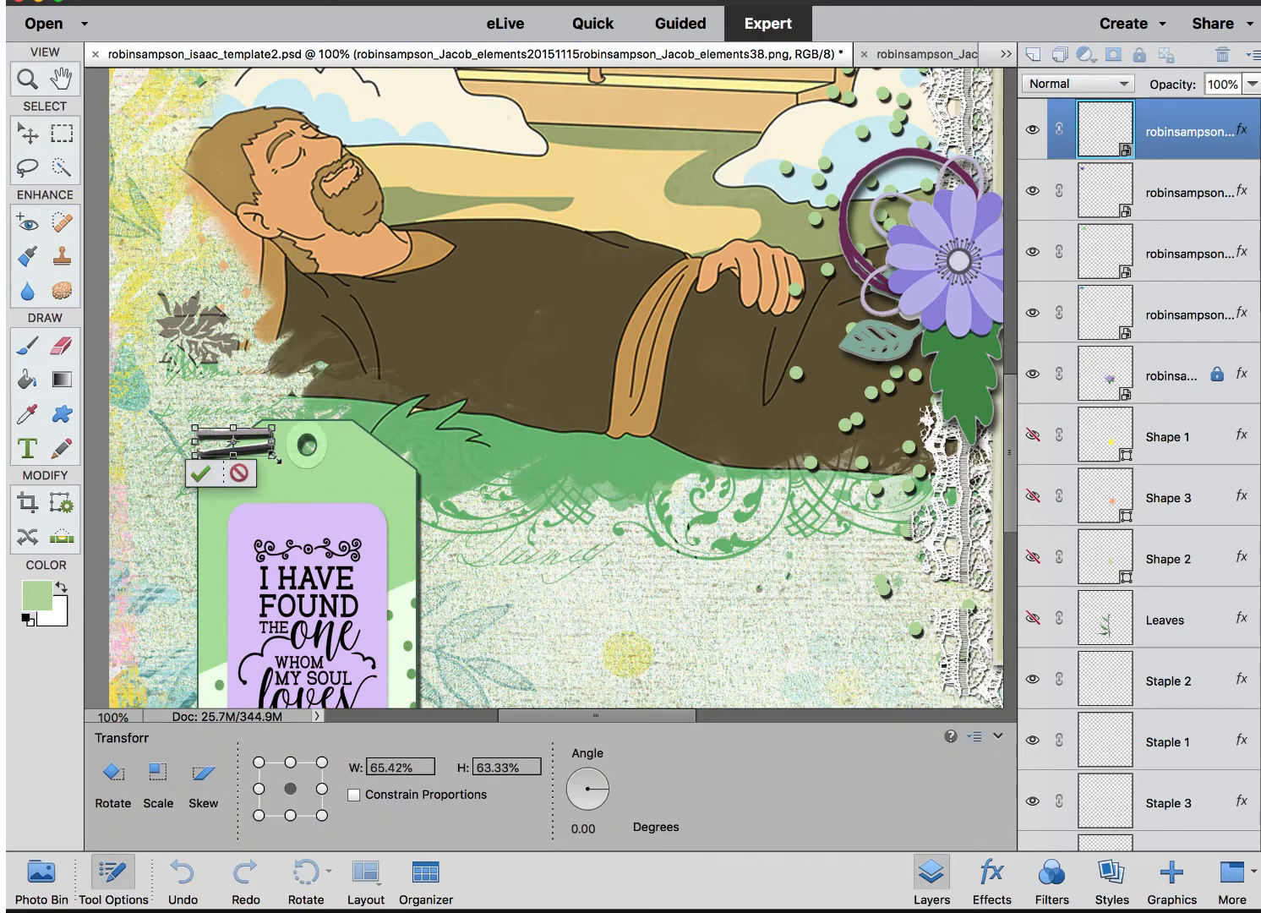
key(Return)
click(287, 484)
scroll(282, 481, down, 5)
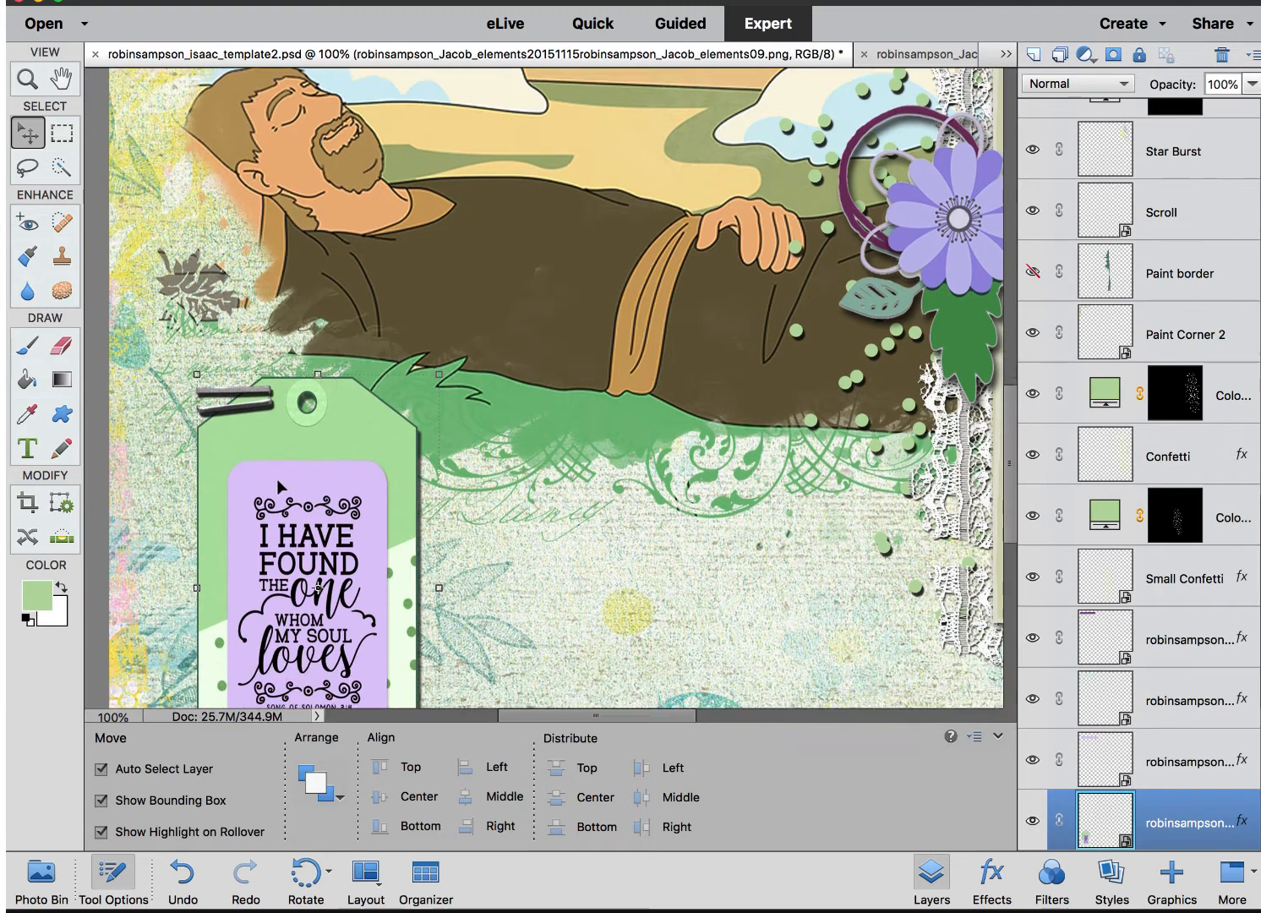
- Switch to the 12 Era Kits library and open robinsampson_artjournal_element02 from the 12 Era Art Journal section in the photo editor
key(super+minus)
key(super+minus)
key(super+minus)
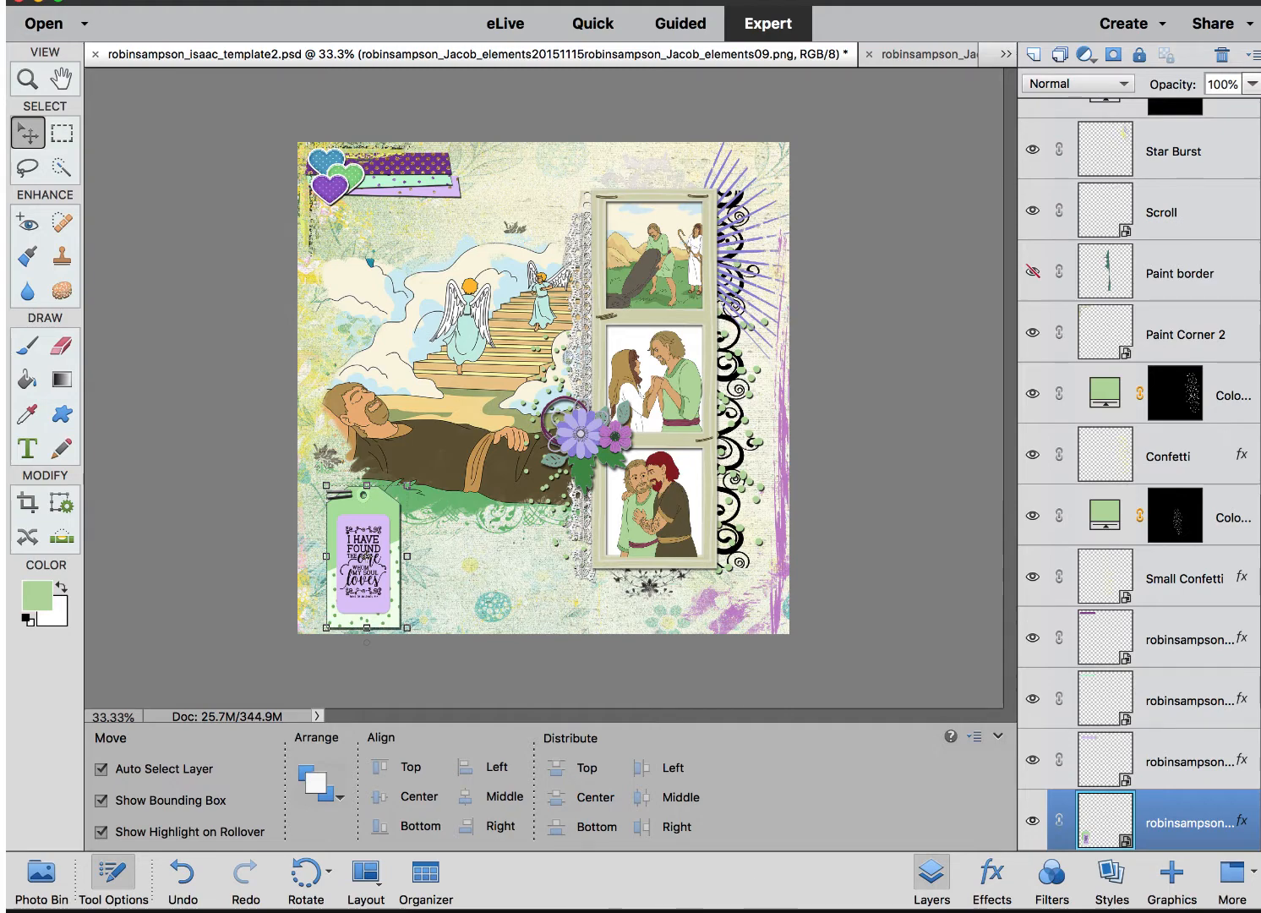
click(972, 2)
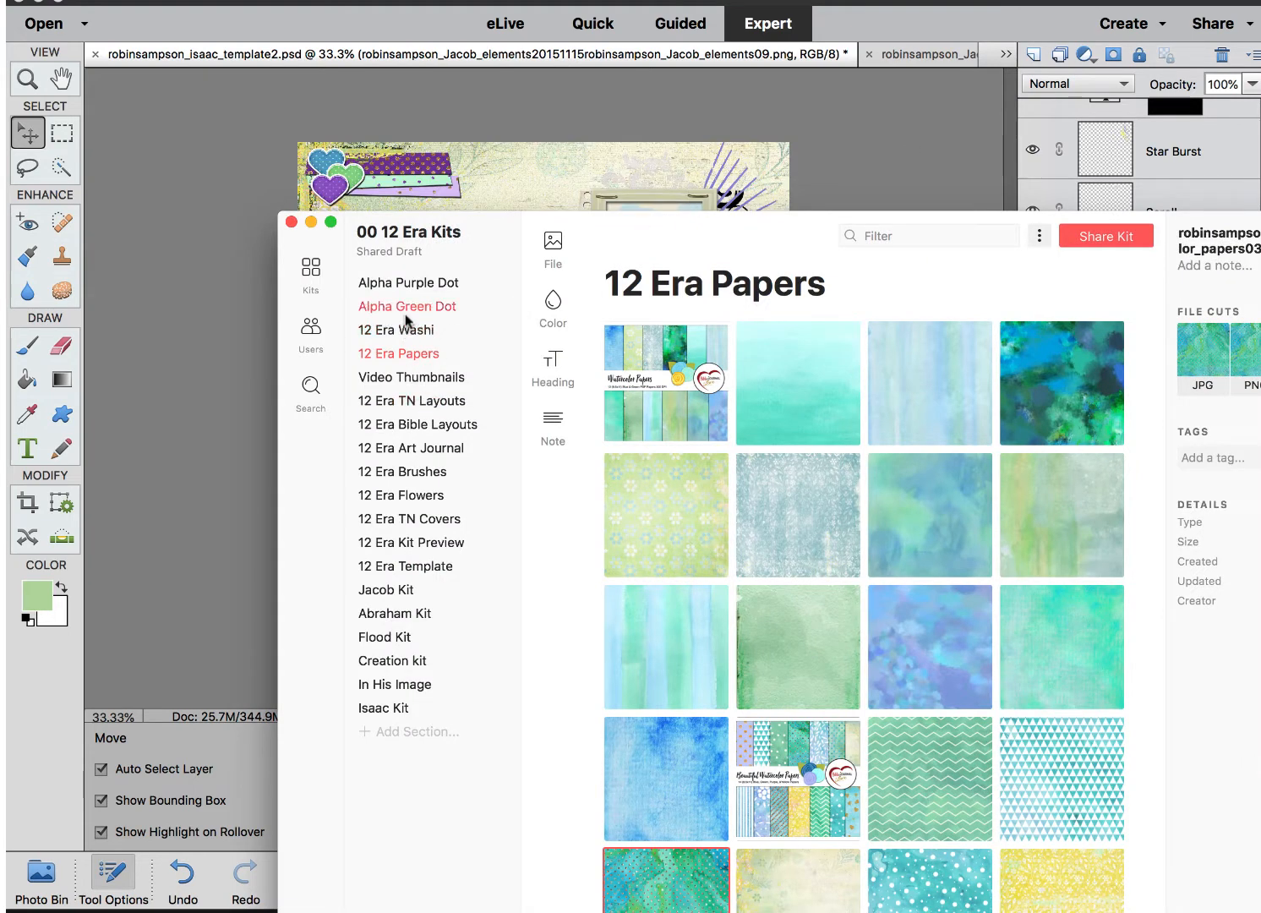
click(422, 447)
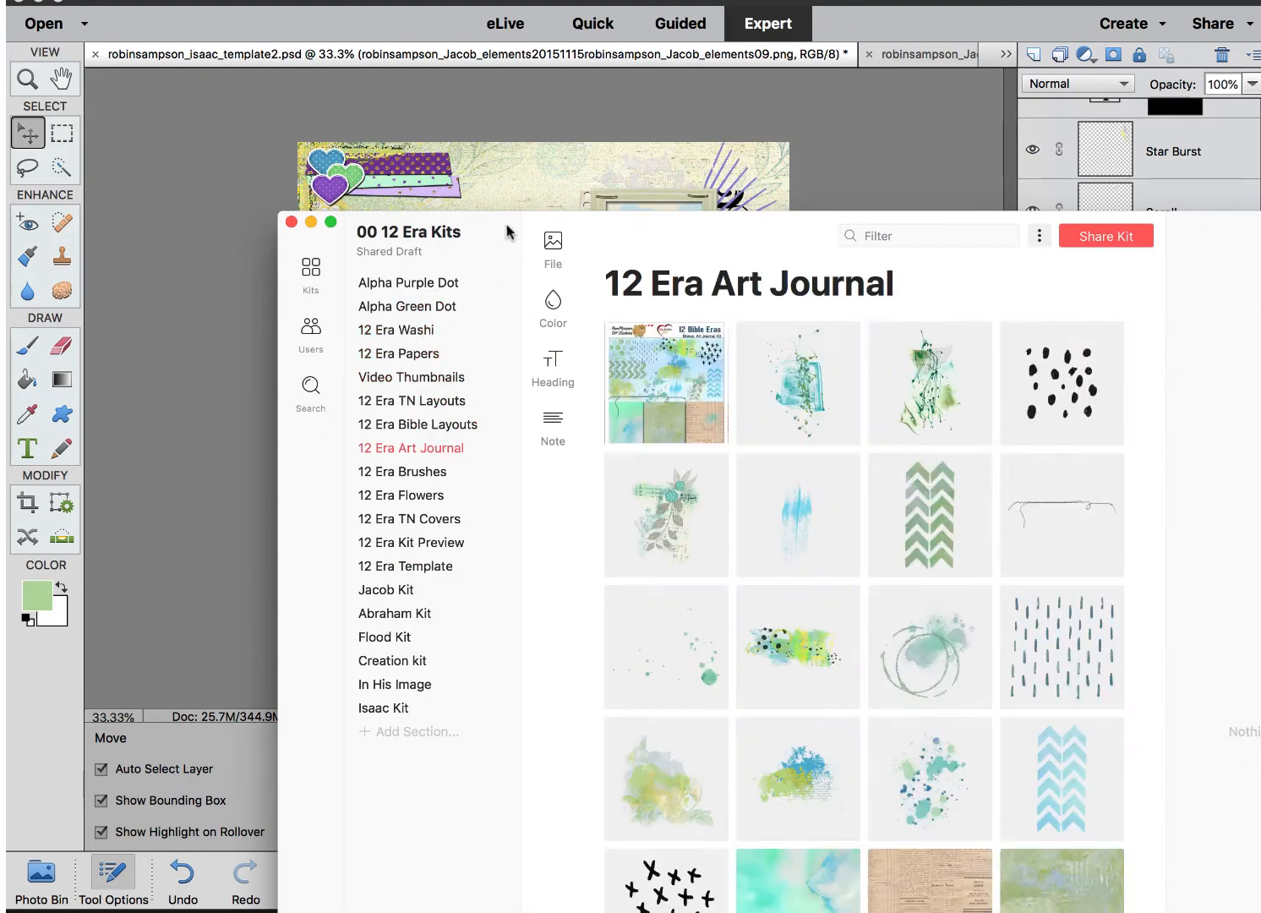
drag(828, 235, 431, 394)
click(510, 557)
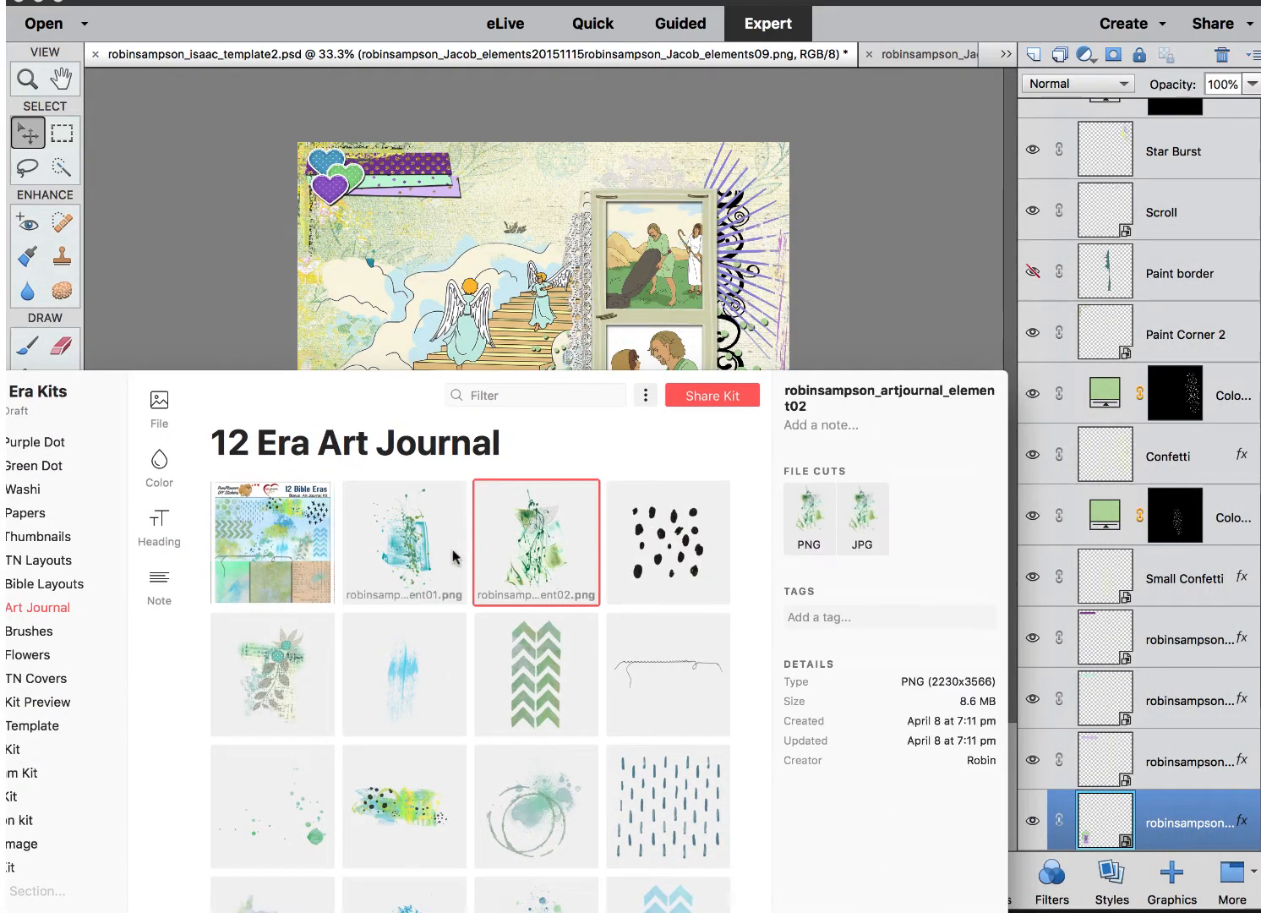
drag(540, 568, 583, 207)
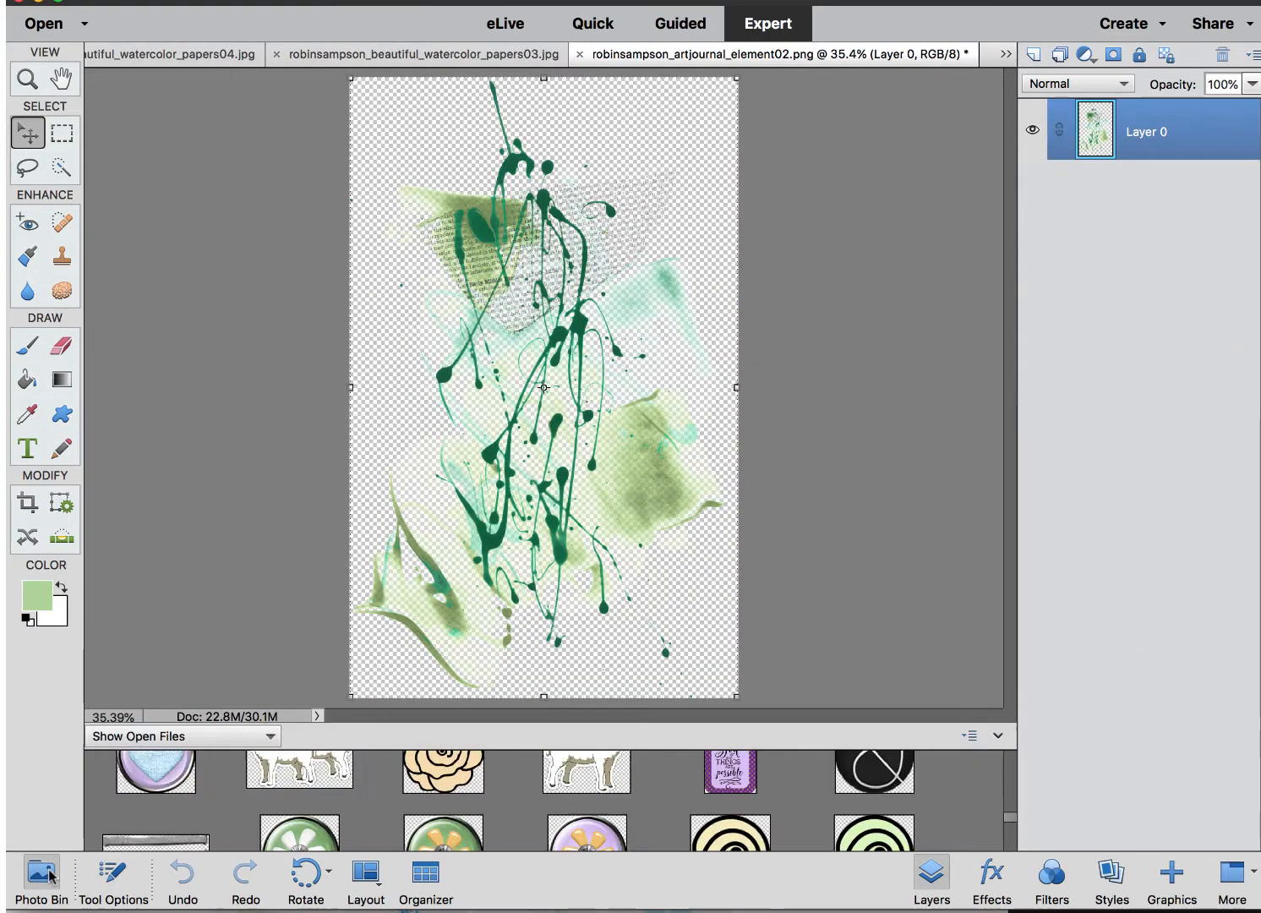
- Add the green paint splatter element to the template page and move it to the page's right edge, behind the photo frame strip
scroll(173, 788, up, 10)
double_click(172, 786)
scroll(502, 803, down, 5)
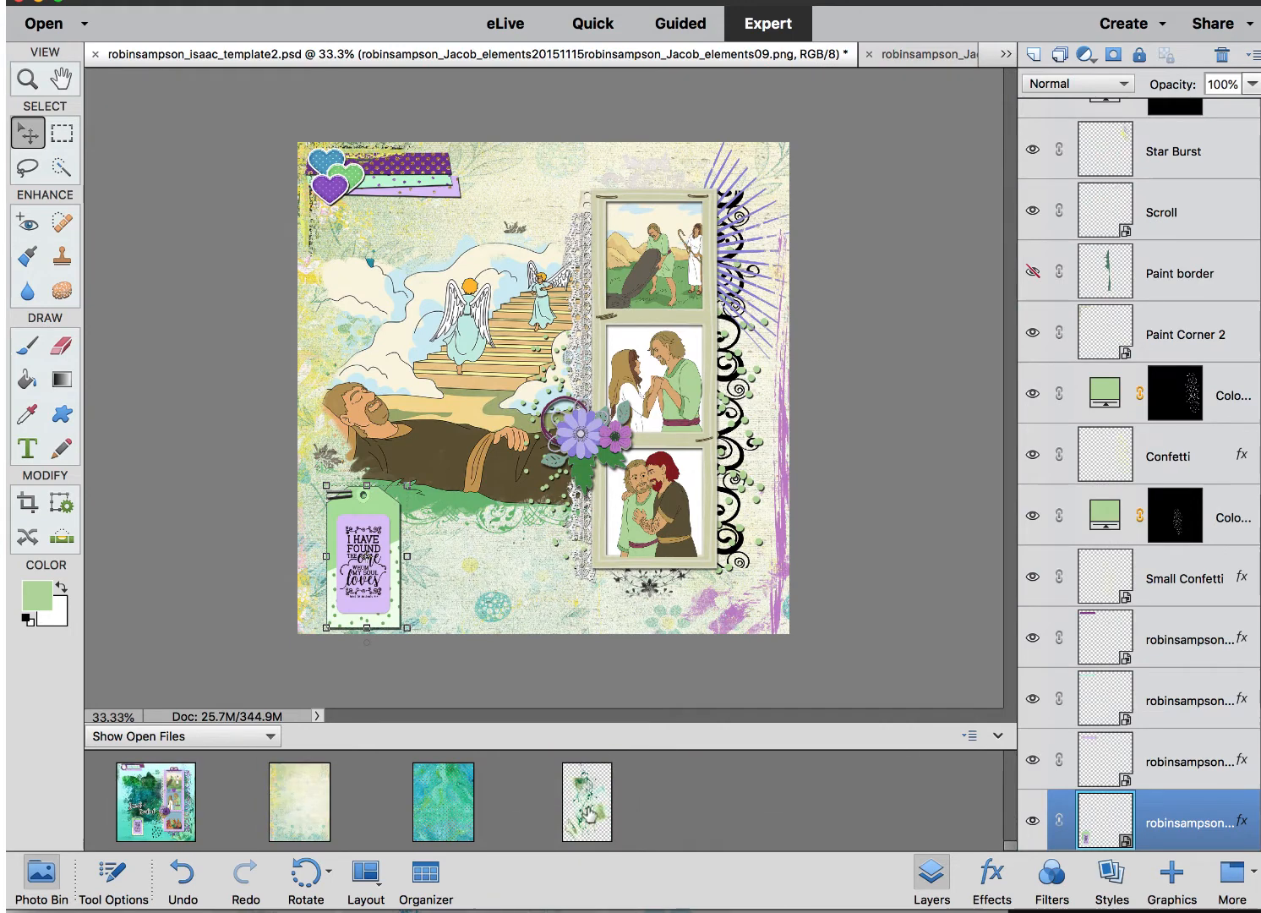
drag(592, 811, 769, 338)
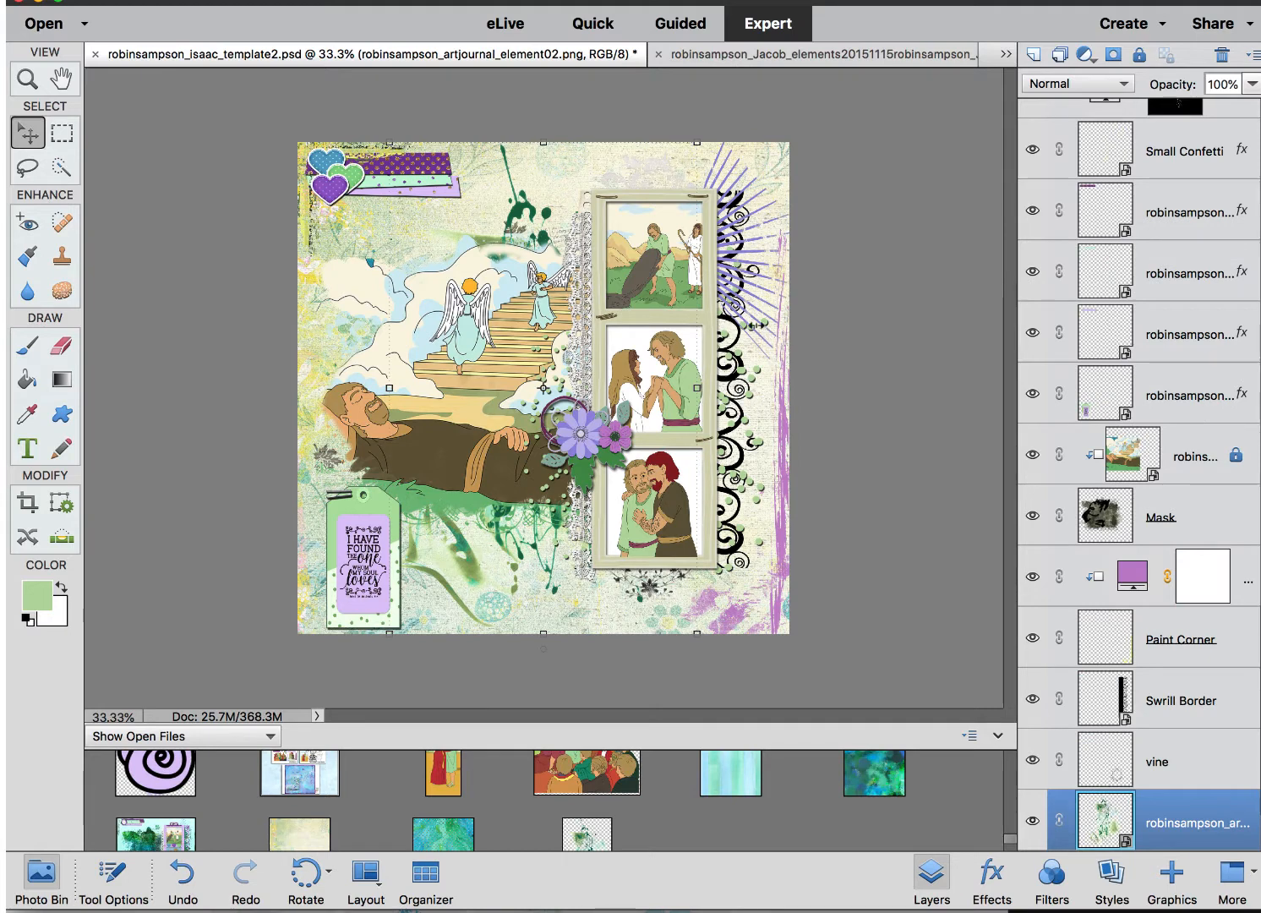
drag(548, 219, 767, 230)
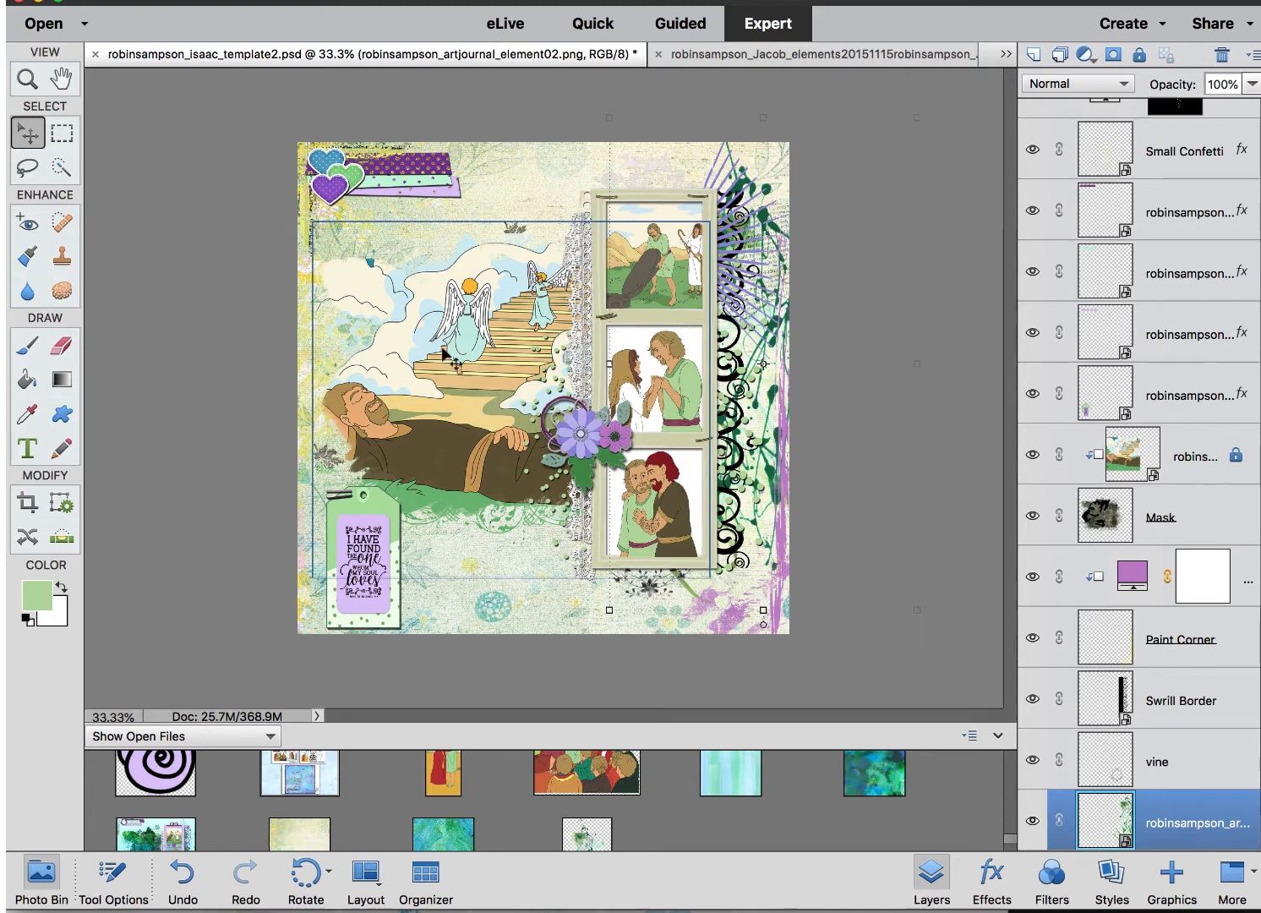
- Move the Paint Corner 2 layer down the layer stack to sit directly above the watercolor background paper
click(362, 151)
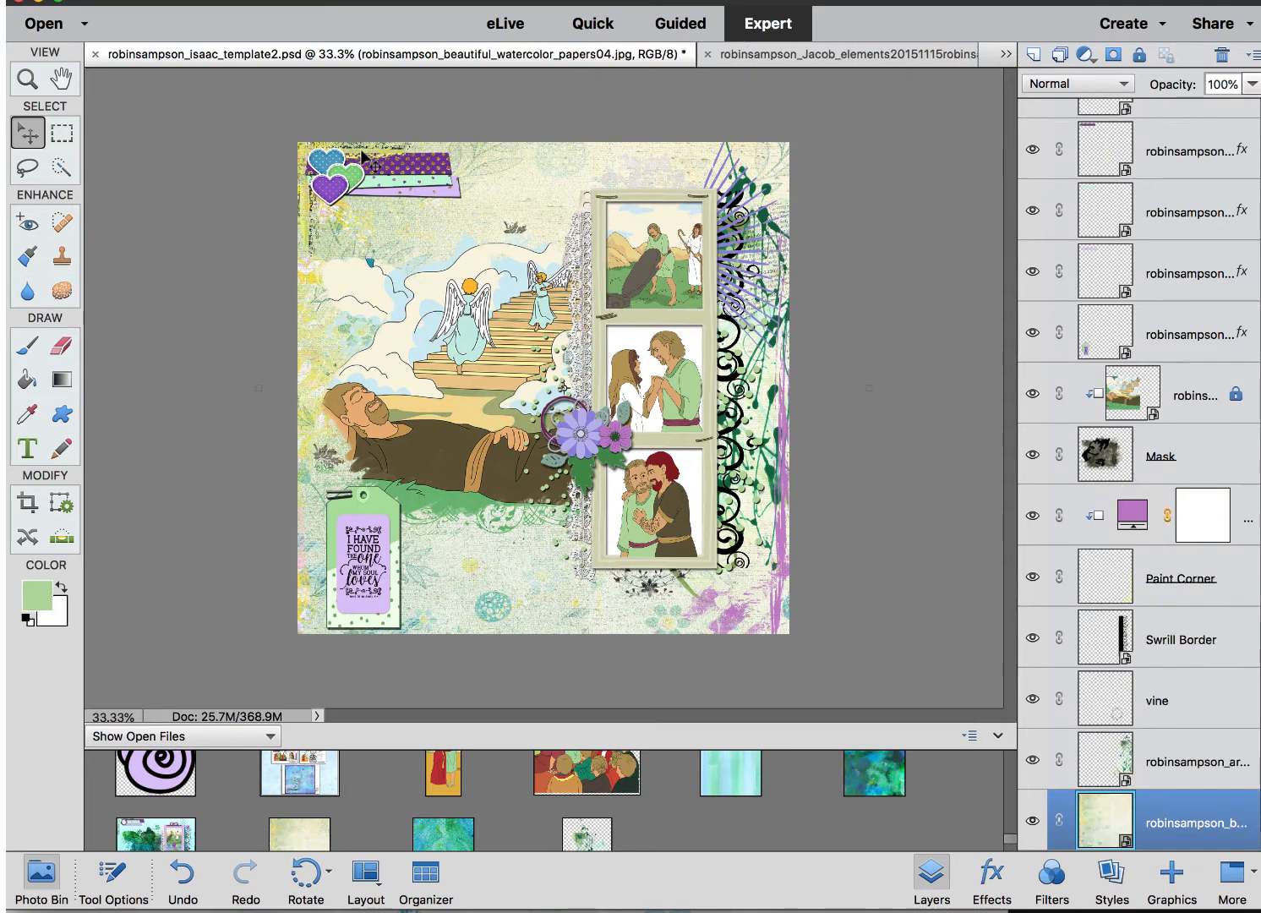
click(369, 157)
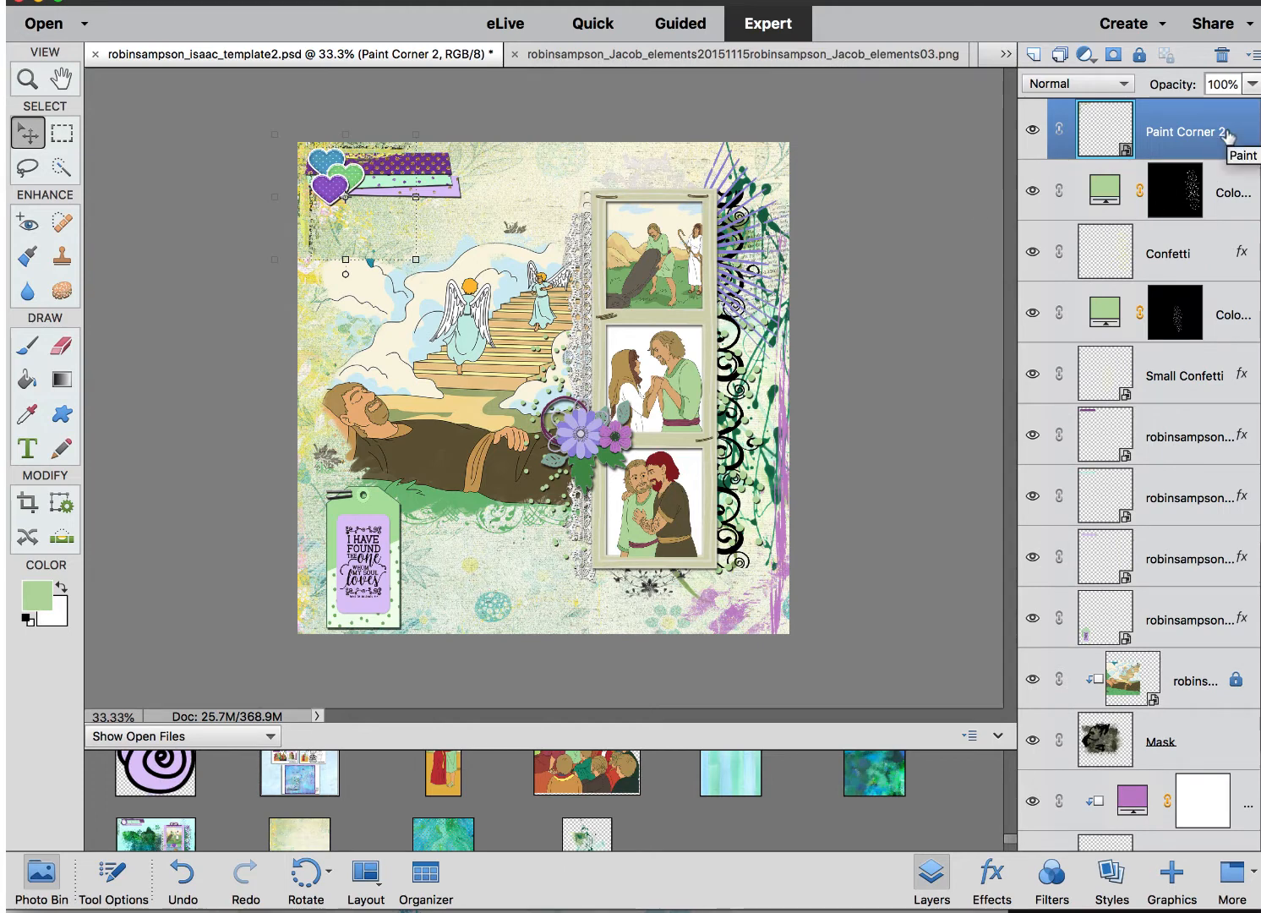
mouse_move(1226, 135)
mouse_down()
mouse_move(1211, 254)
mouse_move(1216, 478)
mouse_move(1179, 495)
mouse_up()
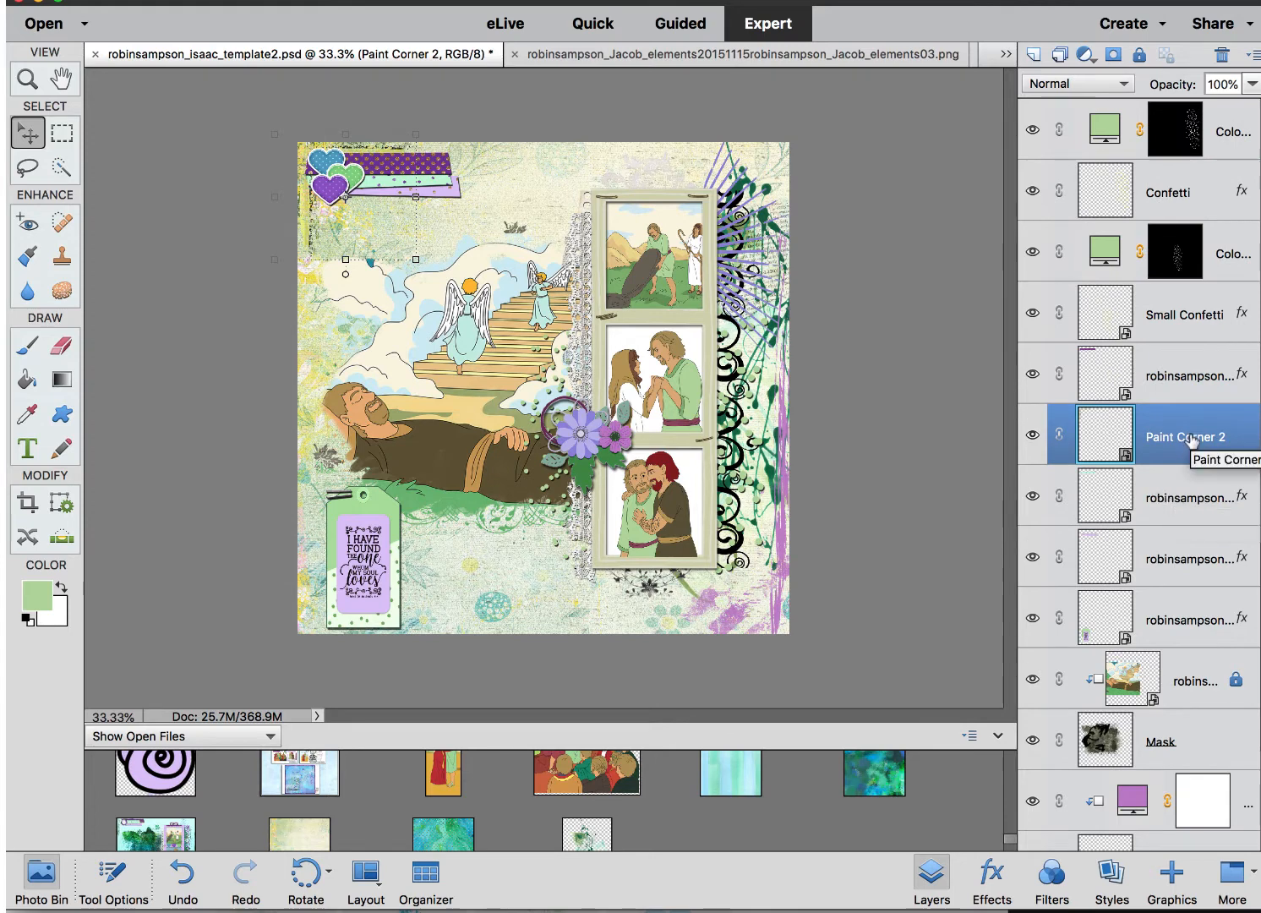
key(super+shift+bracketleft)
key(super+bracketright)
key(super+bracketright)
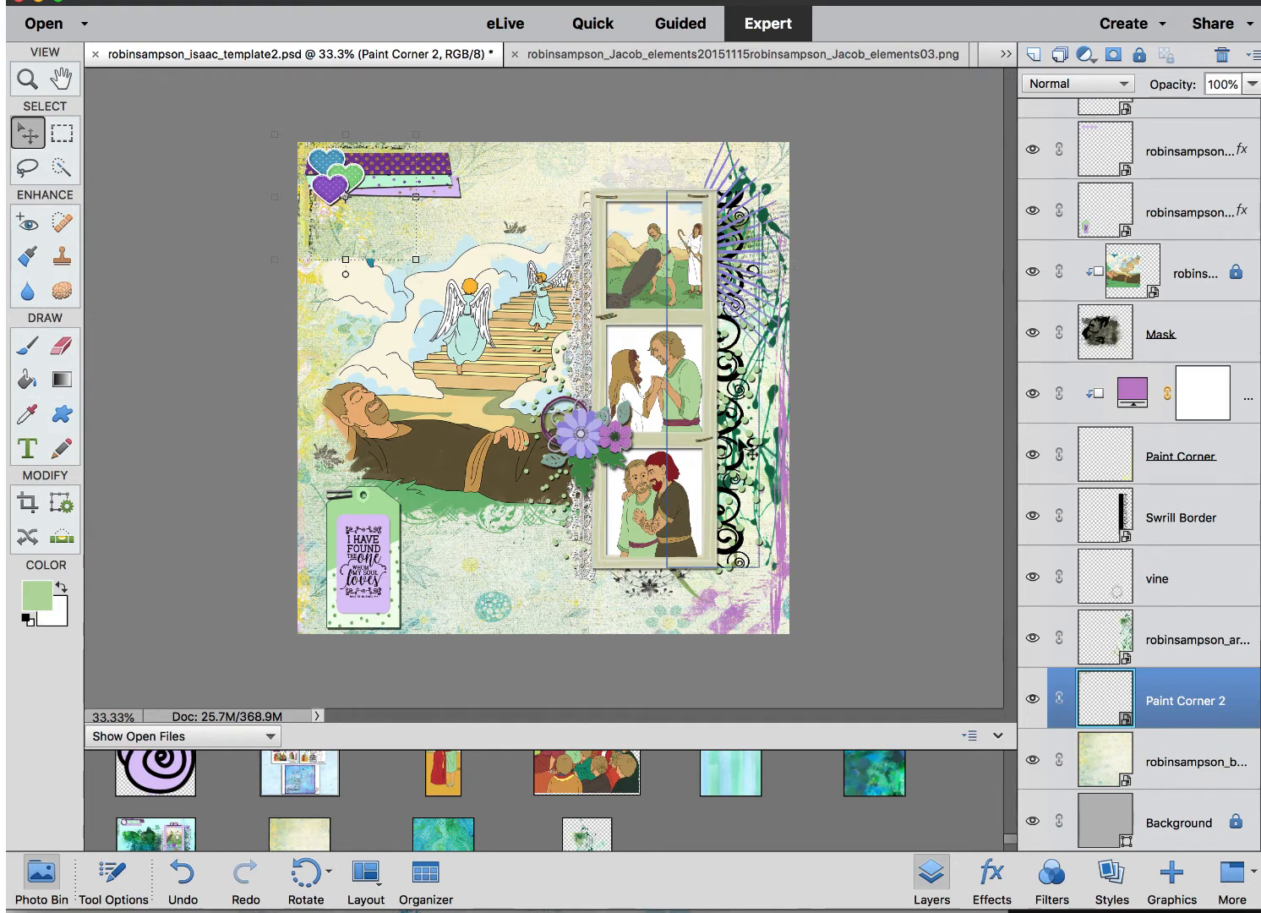
- Nudge the Swrill Border slightly right and down, and recolor its shape with a solid color fill in purple sampled from the small flower
click(740, 467)
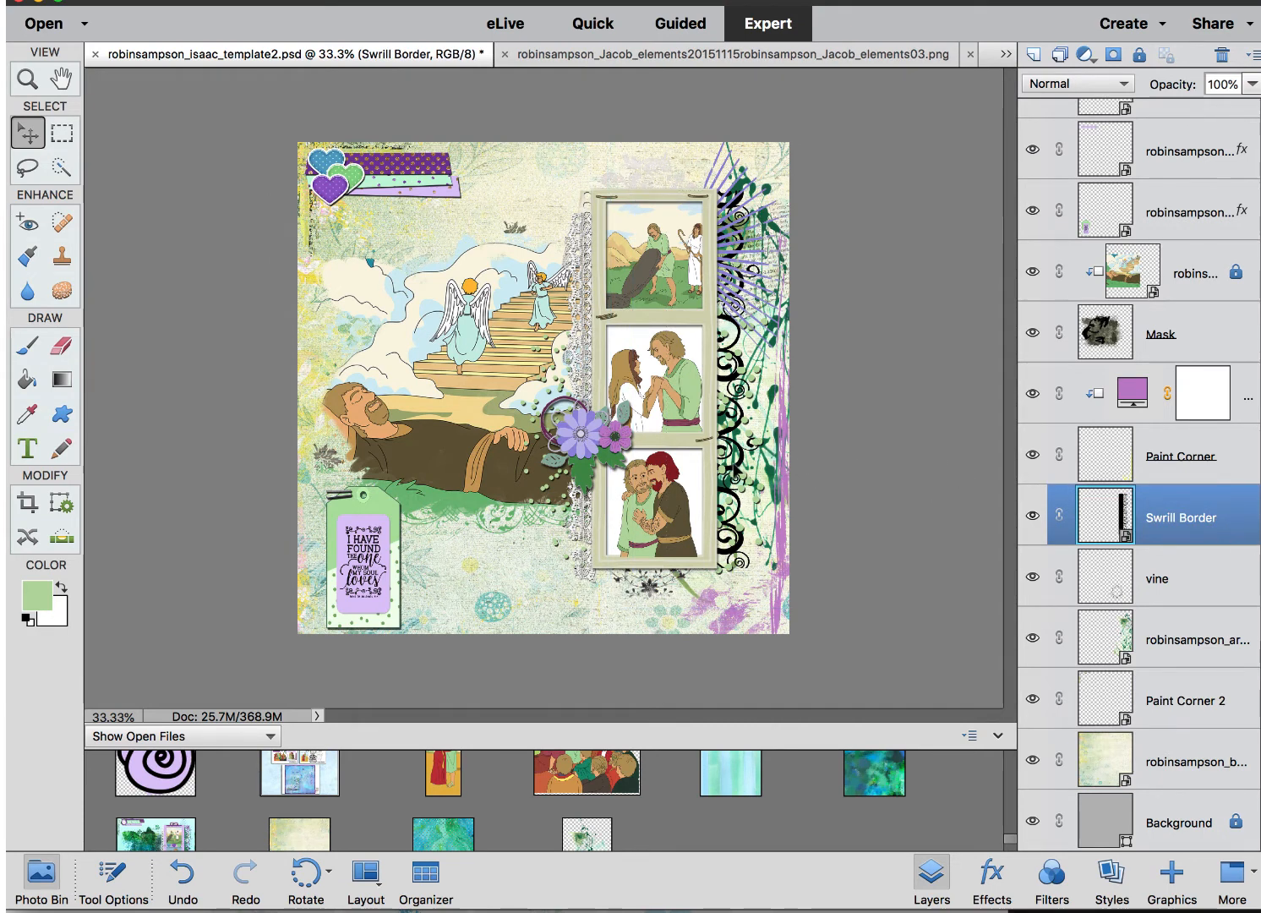
mouse_move(732, 470)
mouse_down()
mouse_move(754, 473)
mouse_move(787, 444)
mouse_move(802, 479)
mouse_move(707, 480)
mouse_move(779, 480)
mouse_move(739, 475)
mouse_up()
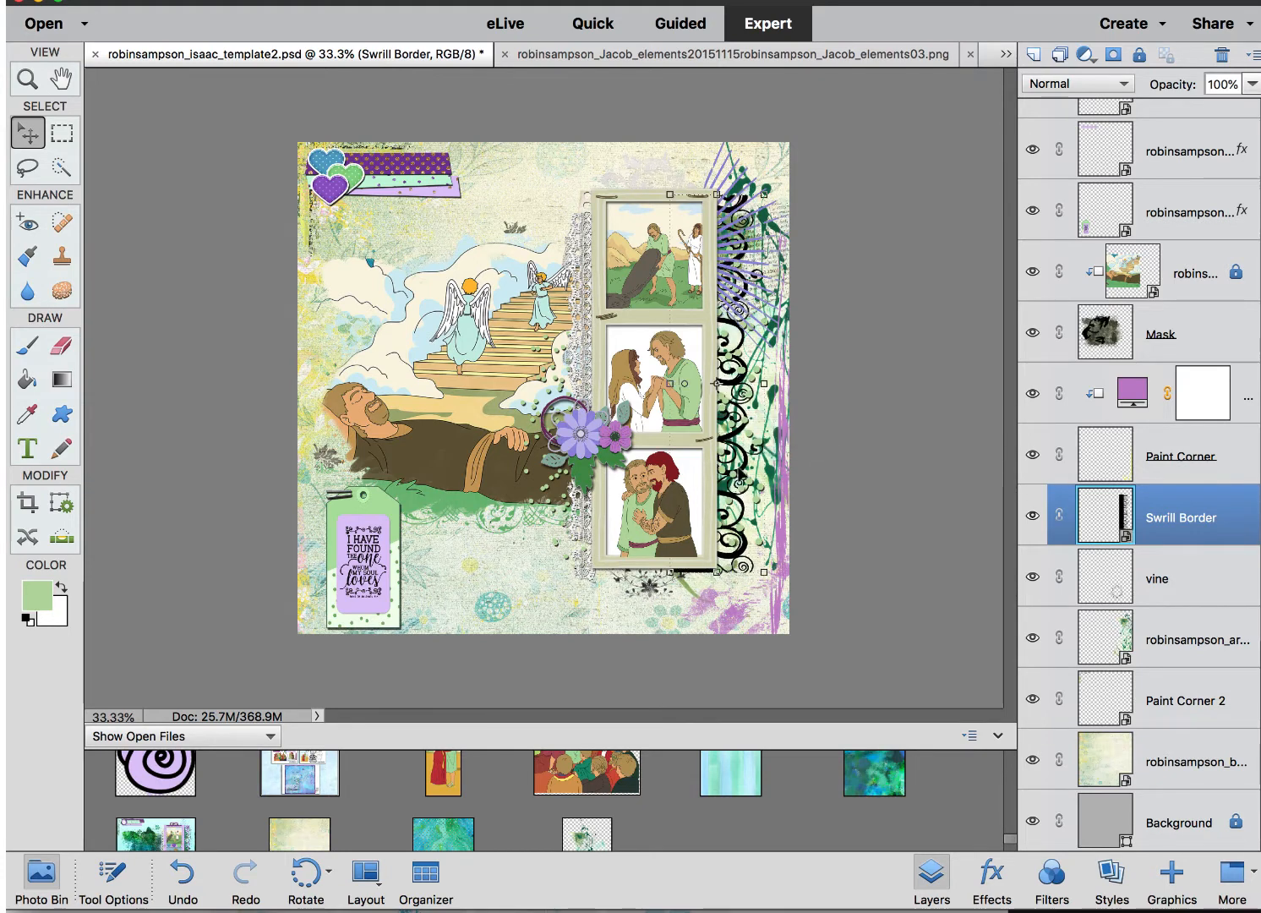
super+click(1098, 517)
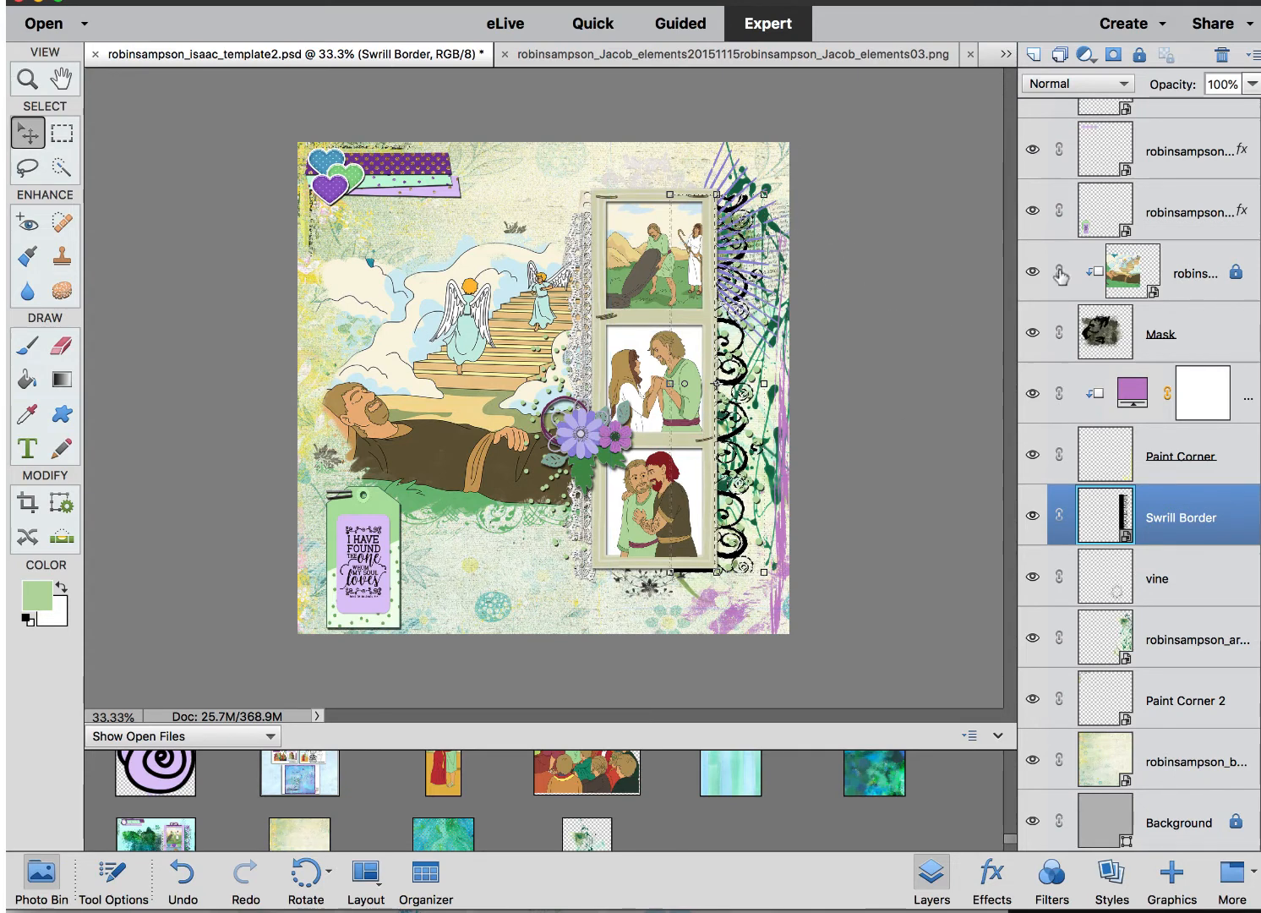
click(1085, 56)
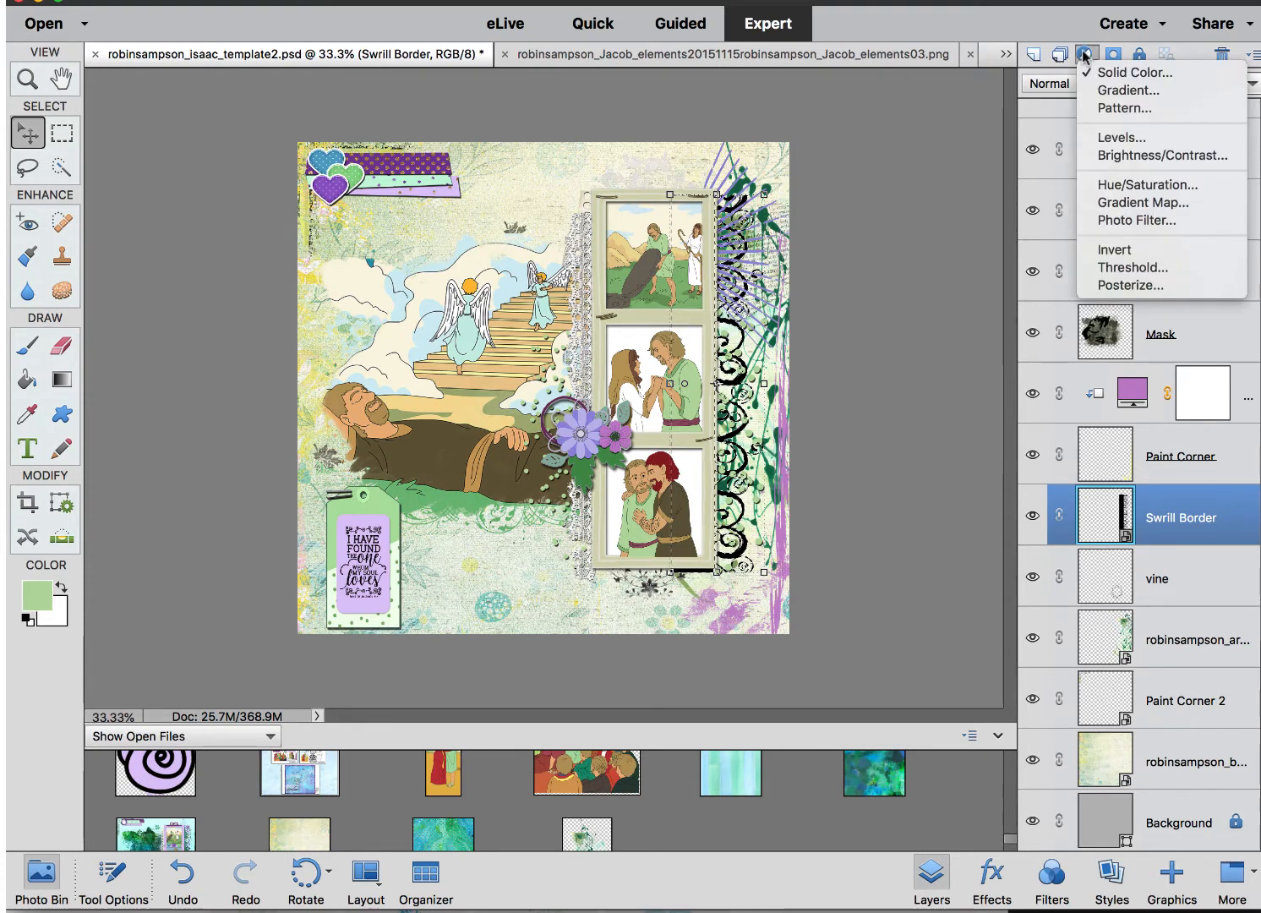
click(1121, 69)
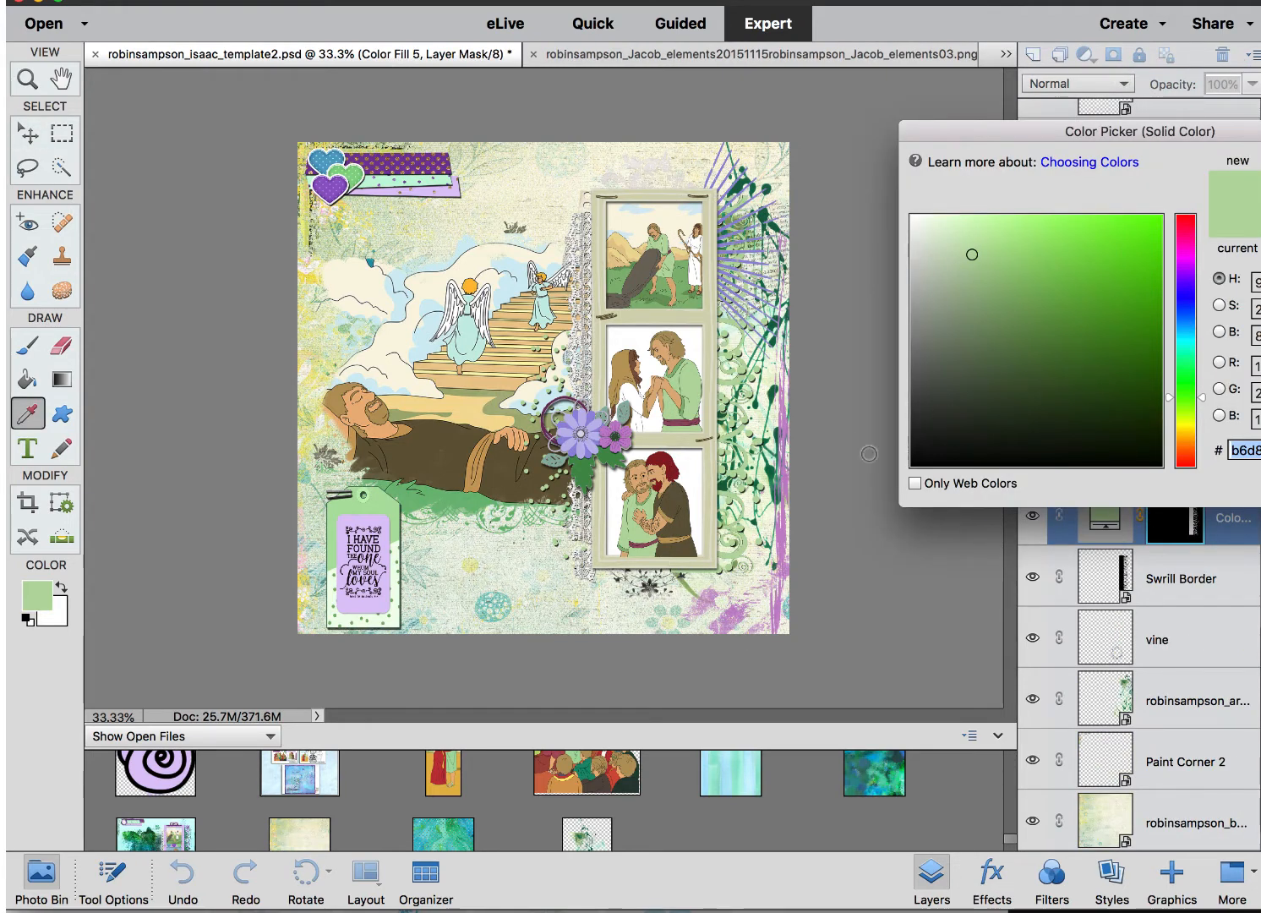
click(773, 397)
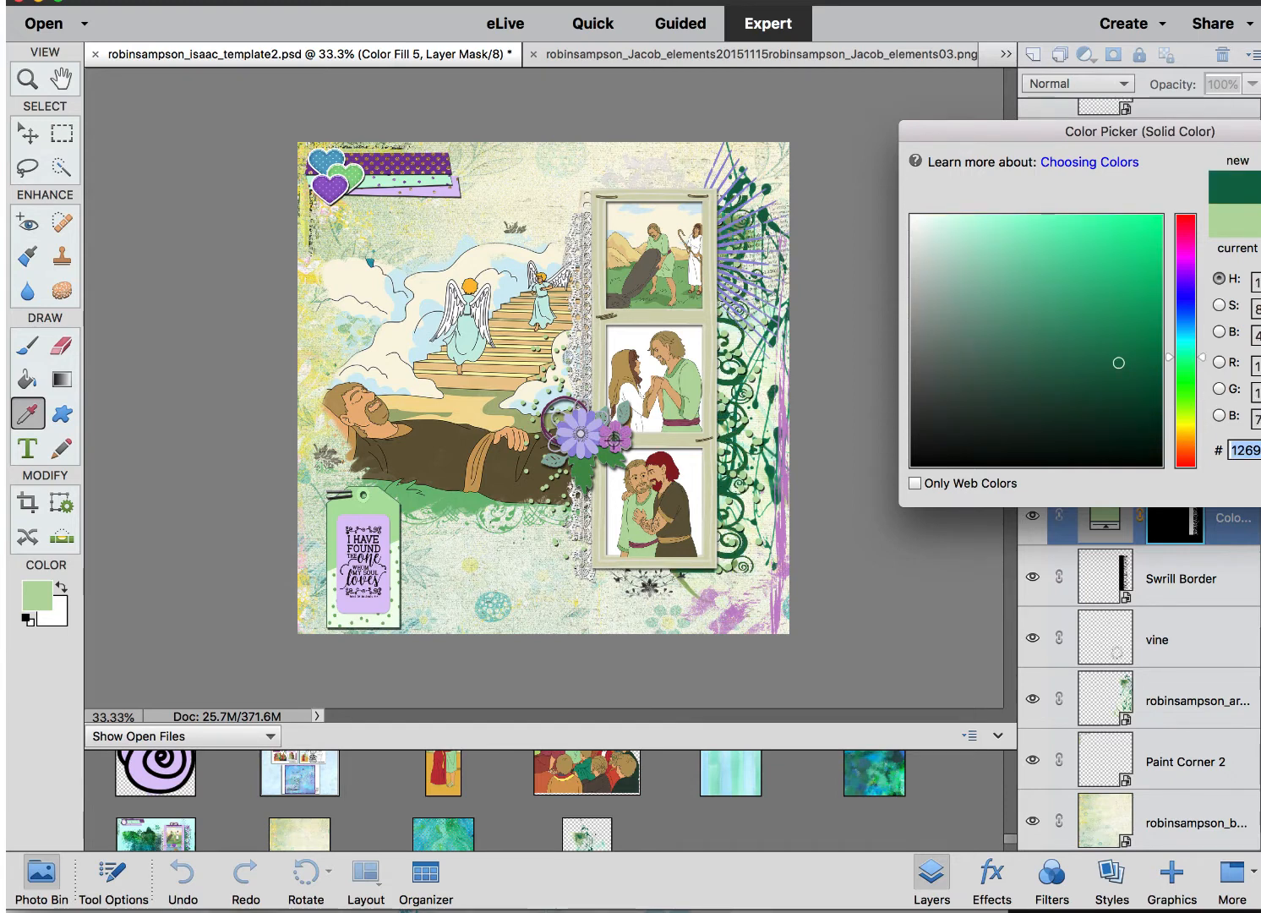
click(618, 436)
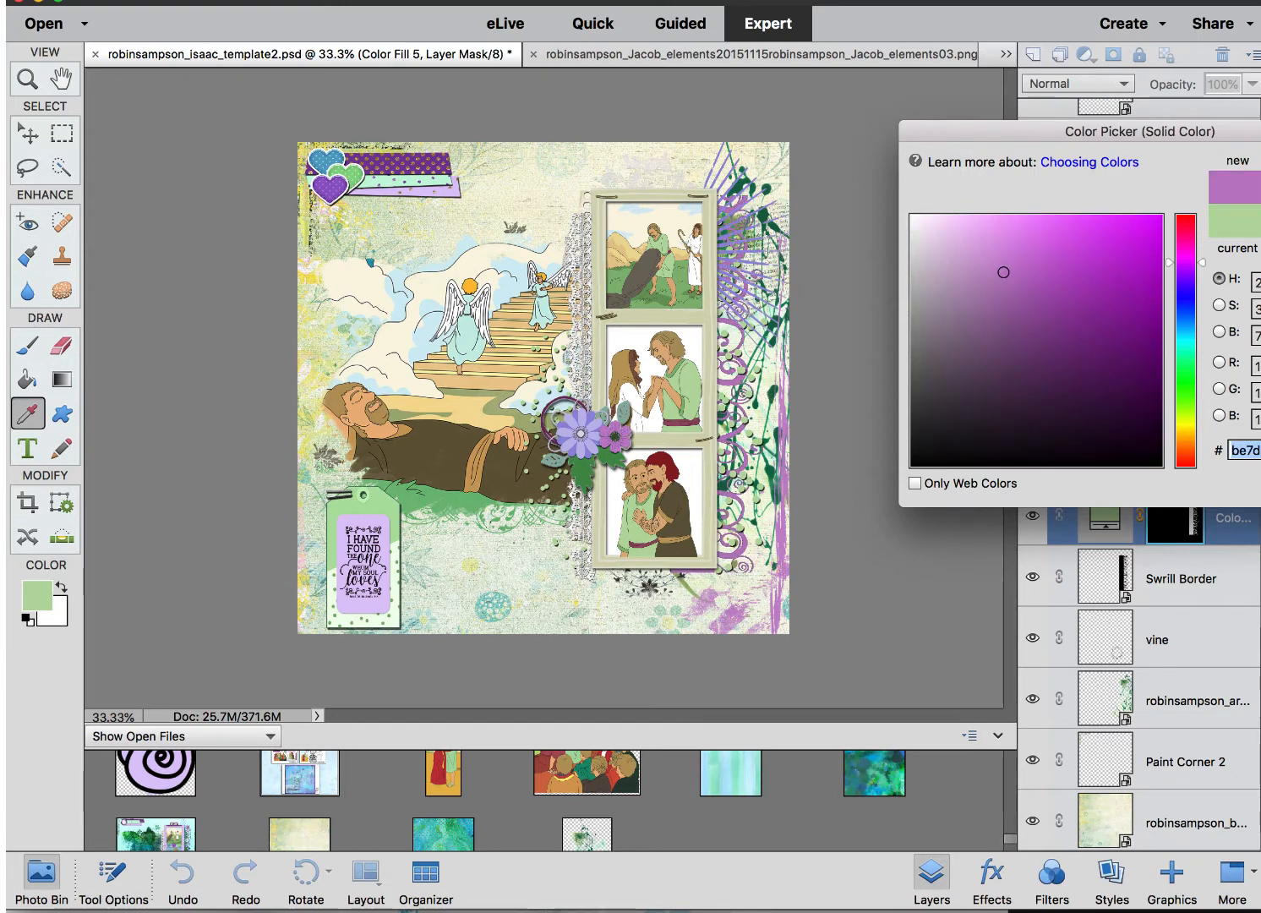
key(Return)
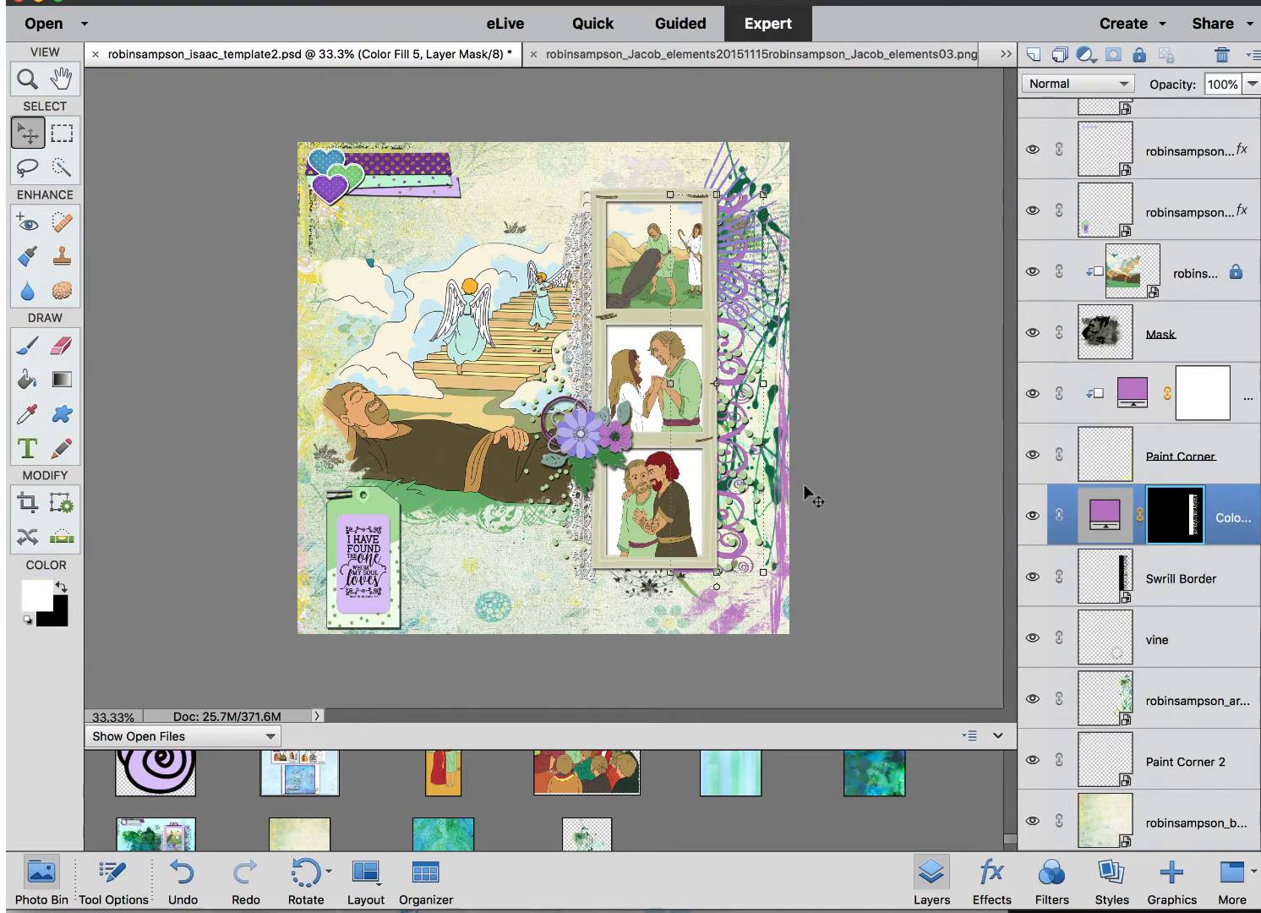
- Switch to the 12 Era Kits library and open the splatter element robinsampson_artjournal_element15 in the photo editor
scroll(747, 788, up, 2)
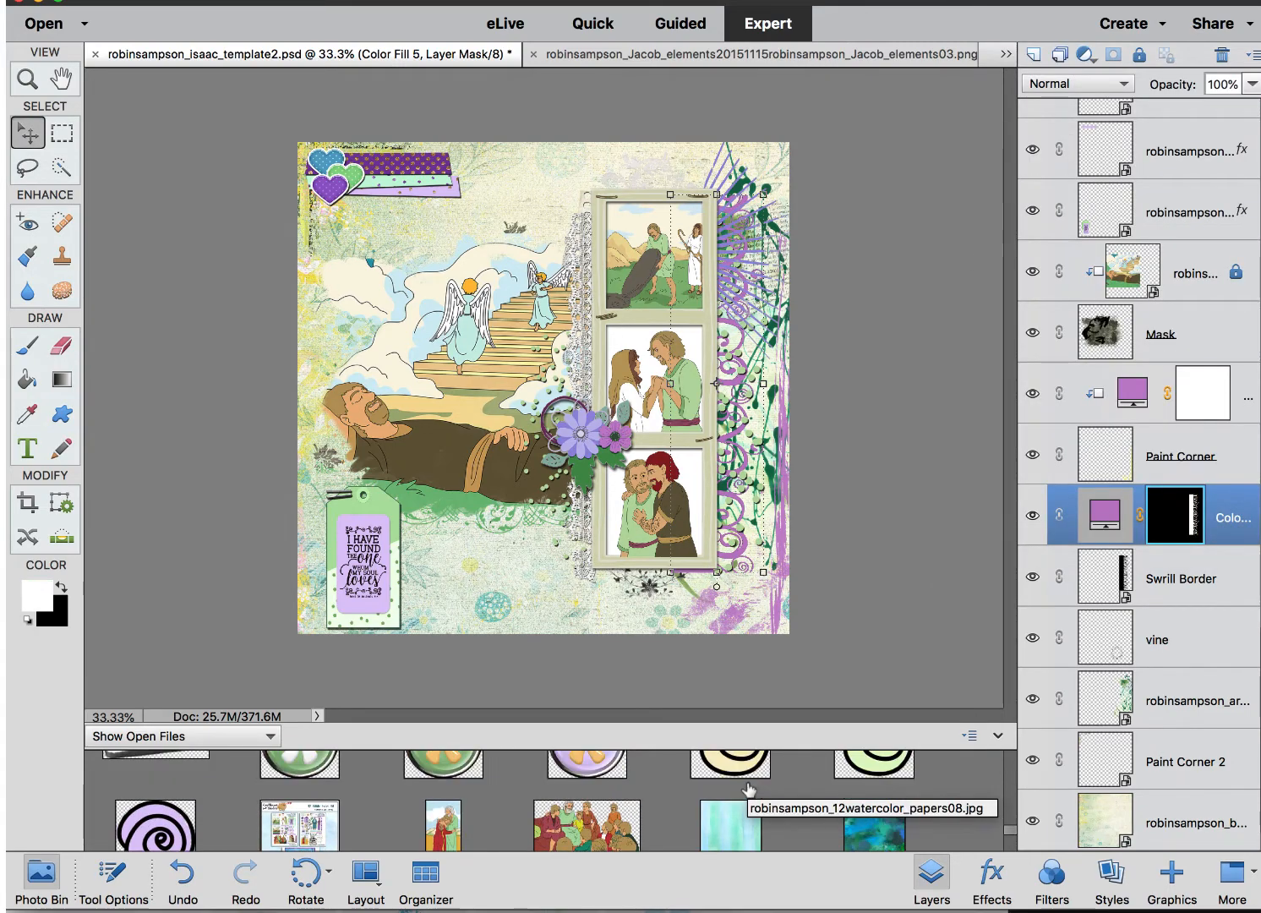
key(super+Tab)
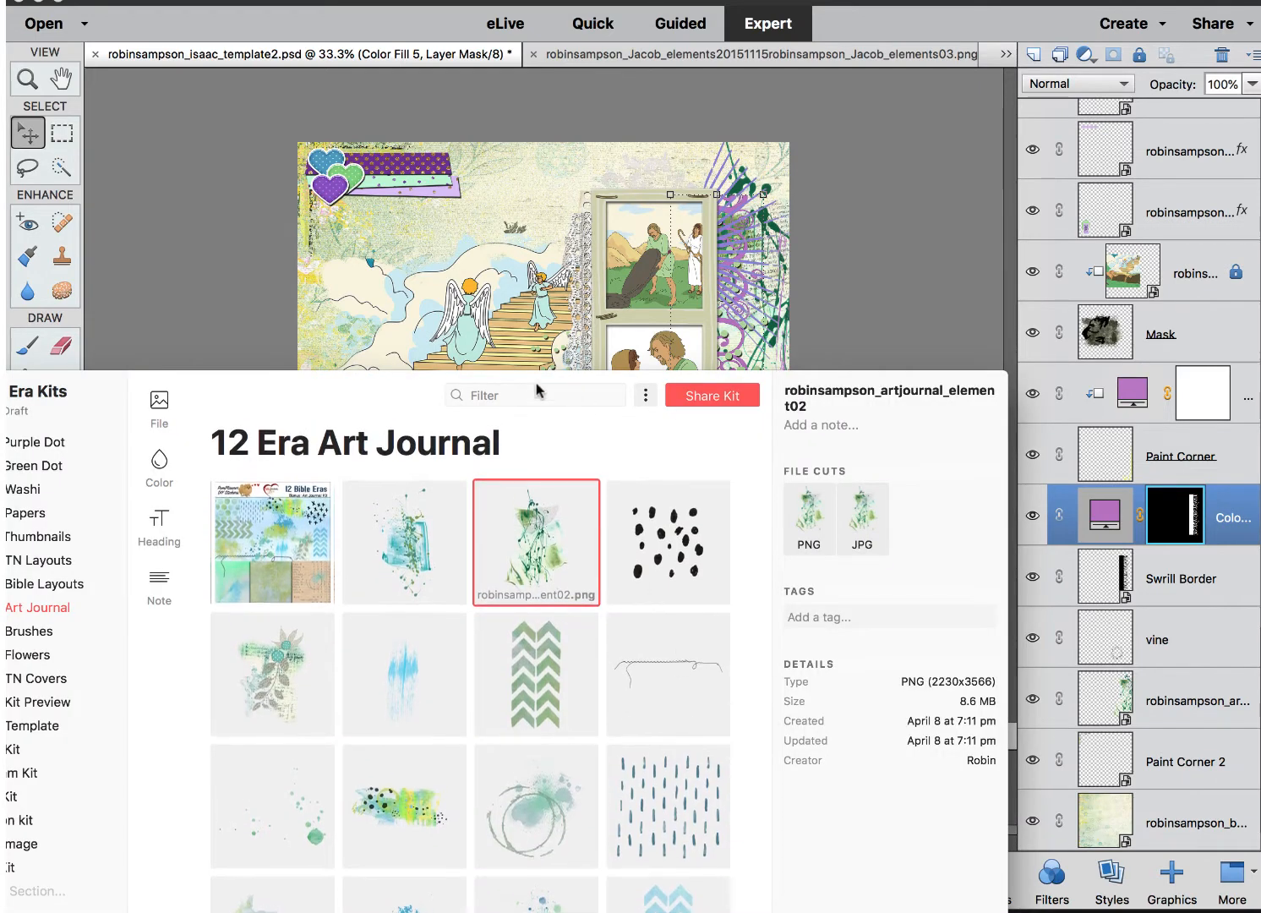
drag(536, 891, 535, 136)
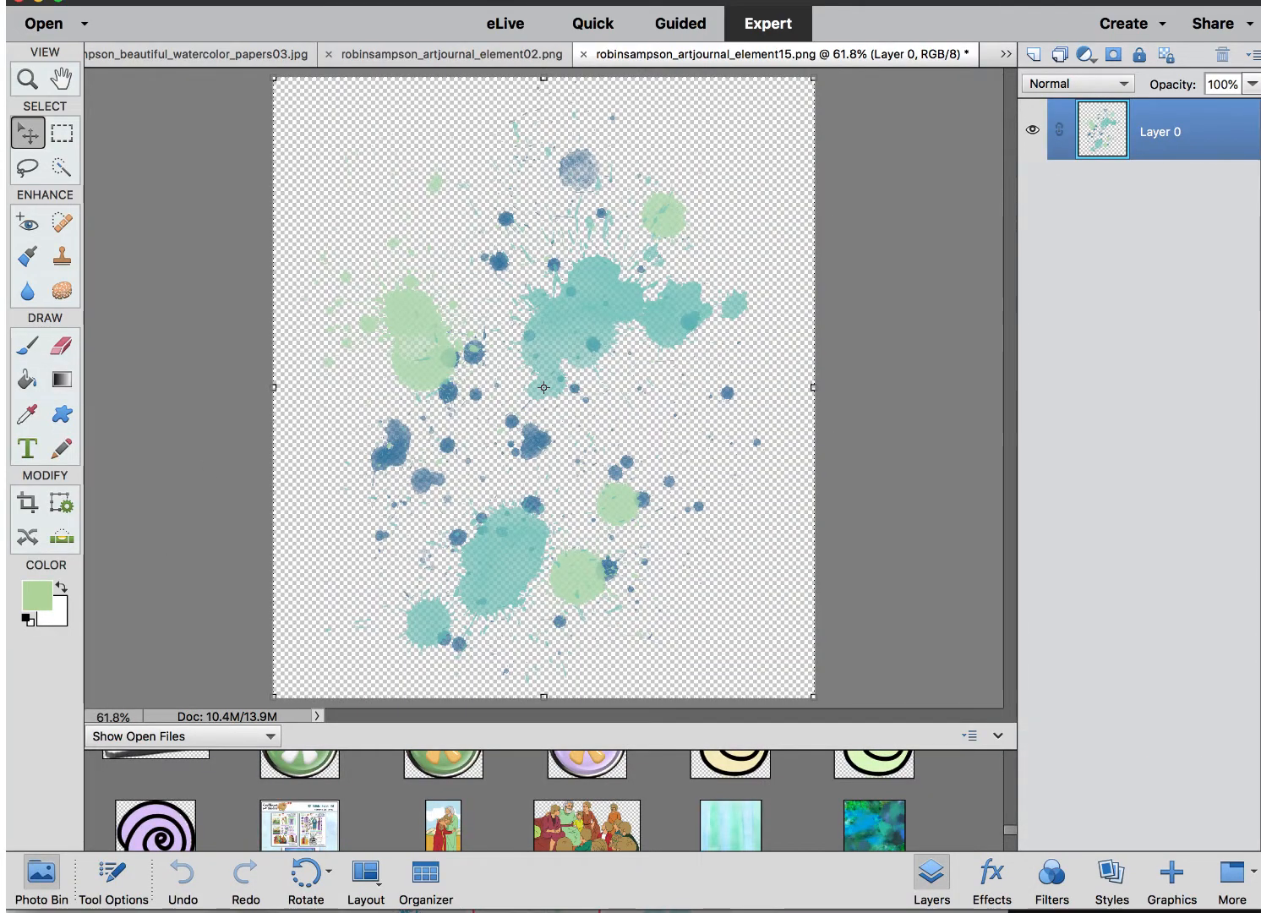
- Open the black brush spots element from the 12 Era Art Journal section and add it to the template page
key(super+Tab)
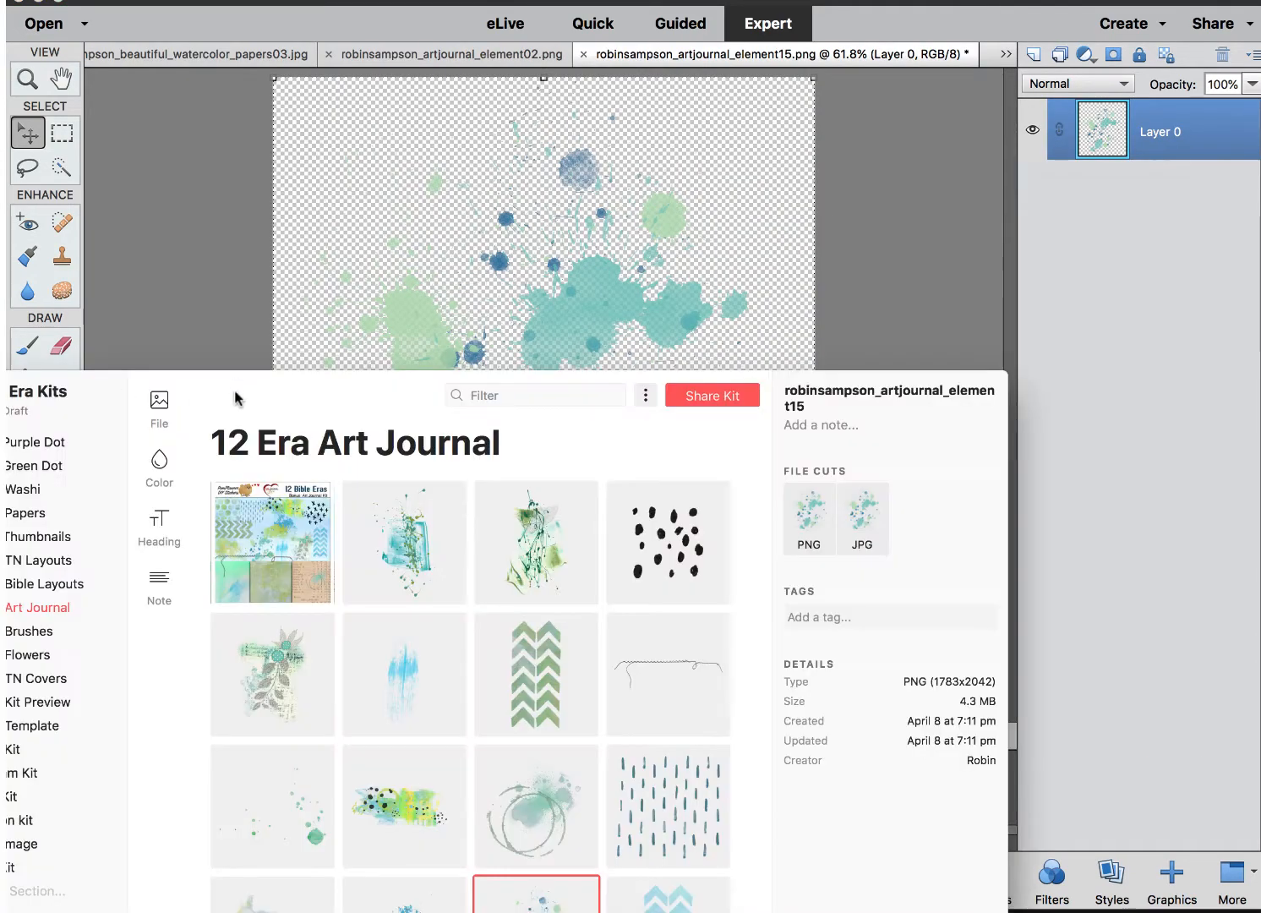
drag(238, 398, 715, 259)
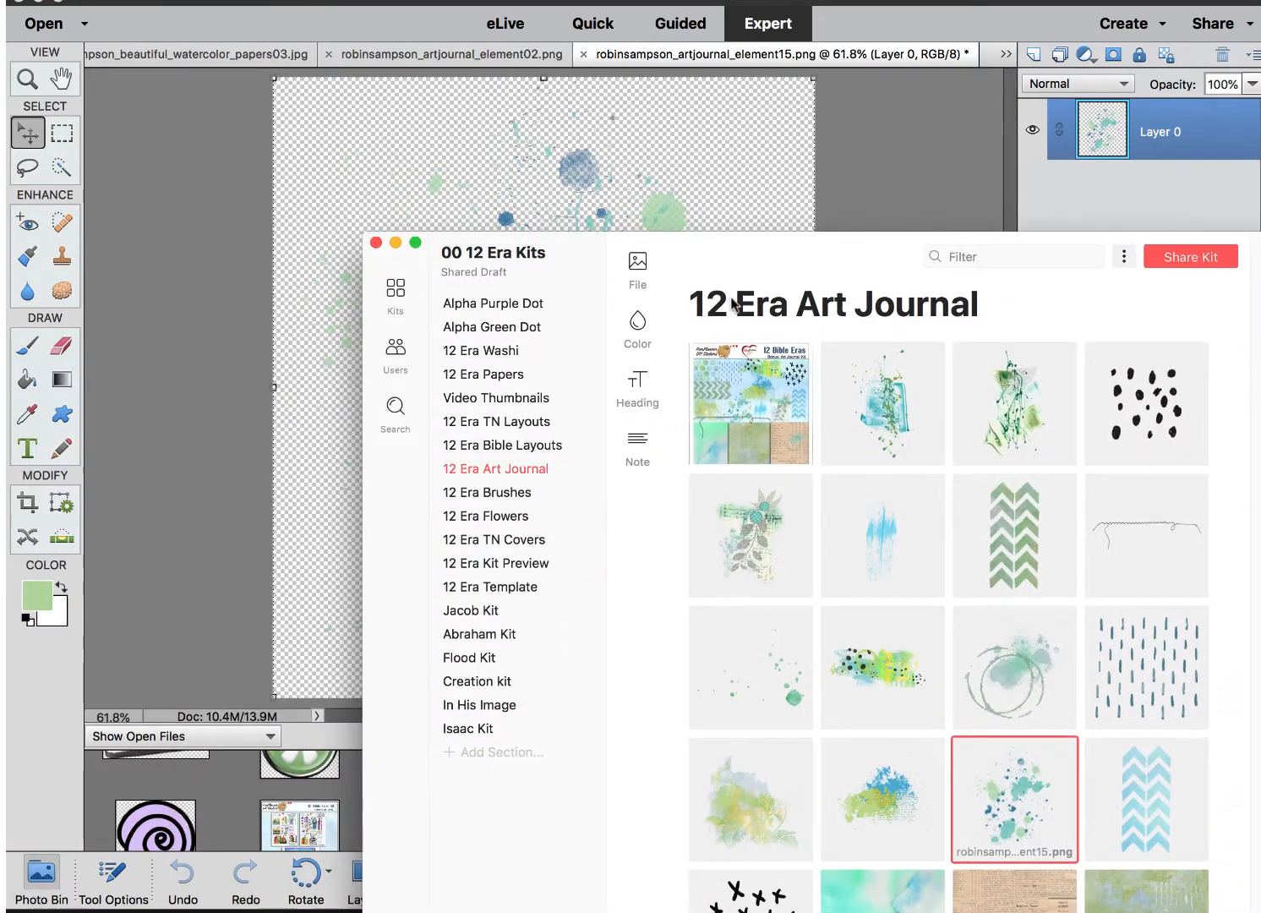
click(1167, 403)
click(840, 122)
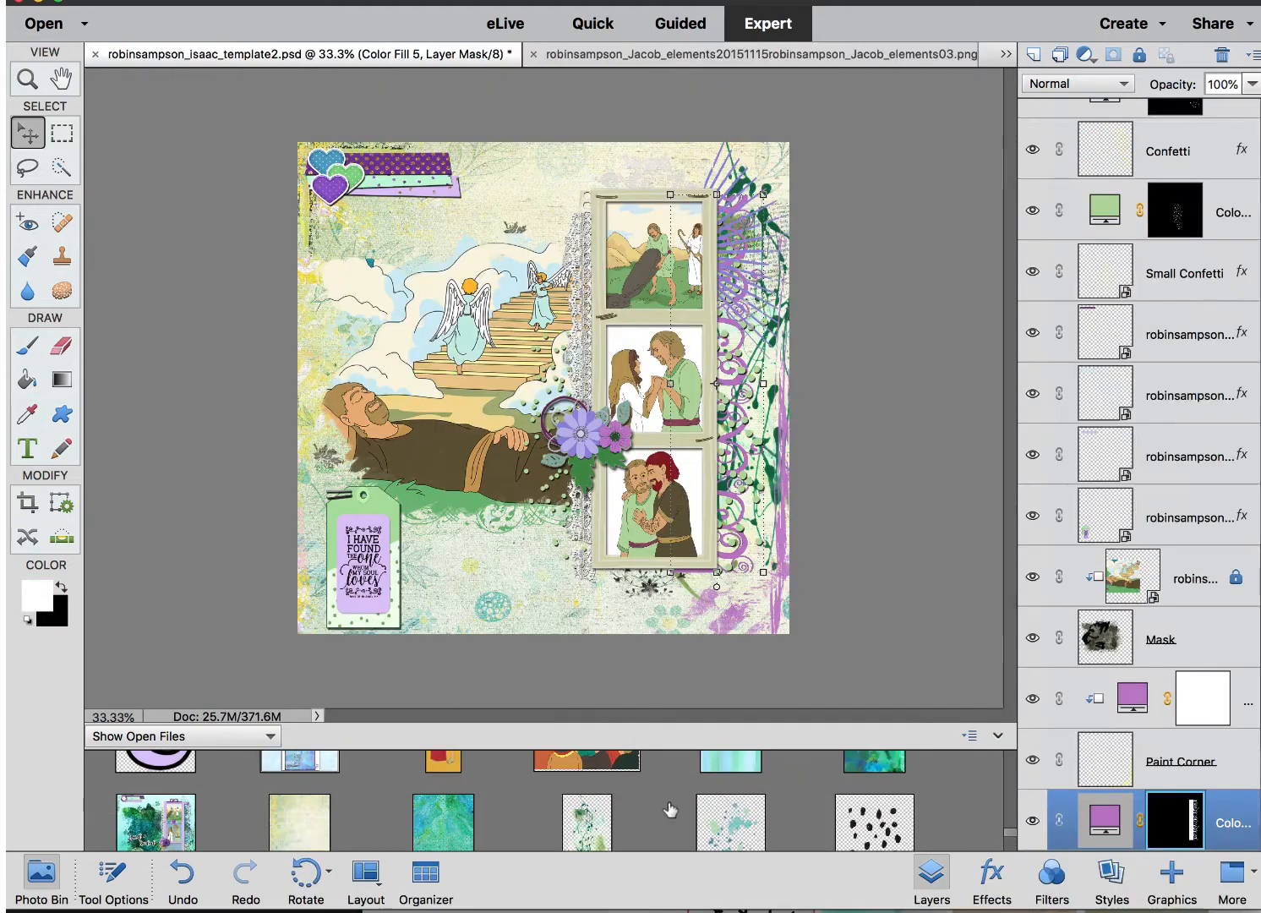
scroll(676, 809, down, 1)
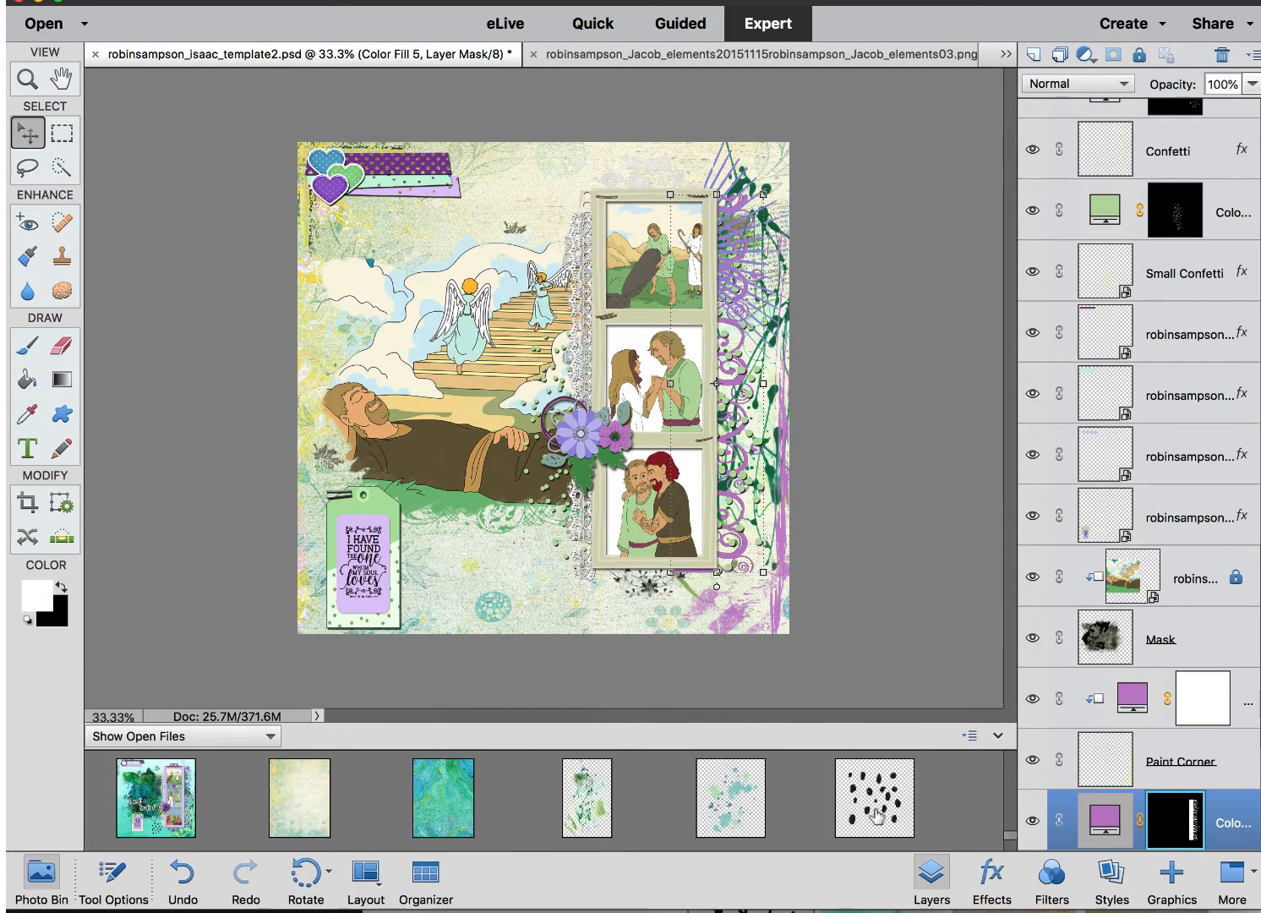
drag(895, 799, 472, 545)
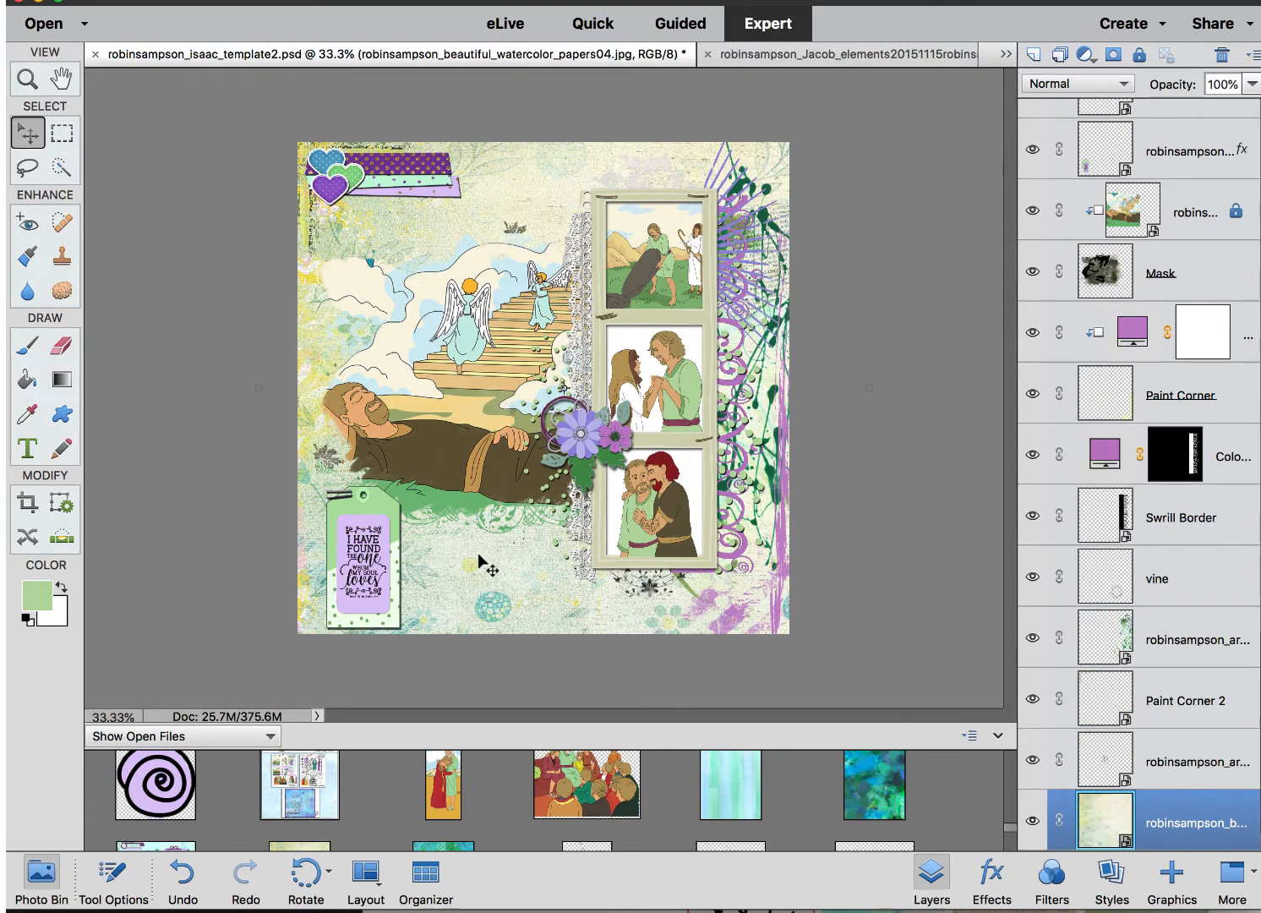
- Place the watercolor paper layer directly above the Background layer, beneath all other elements, and lock it
key(super+shift+bracketright)
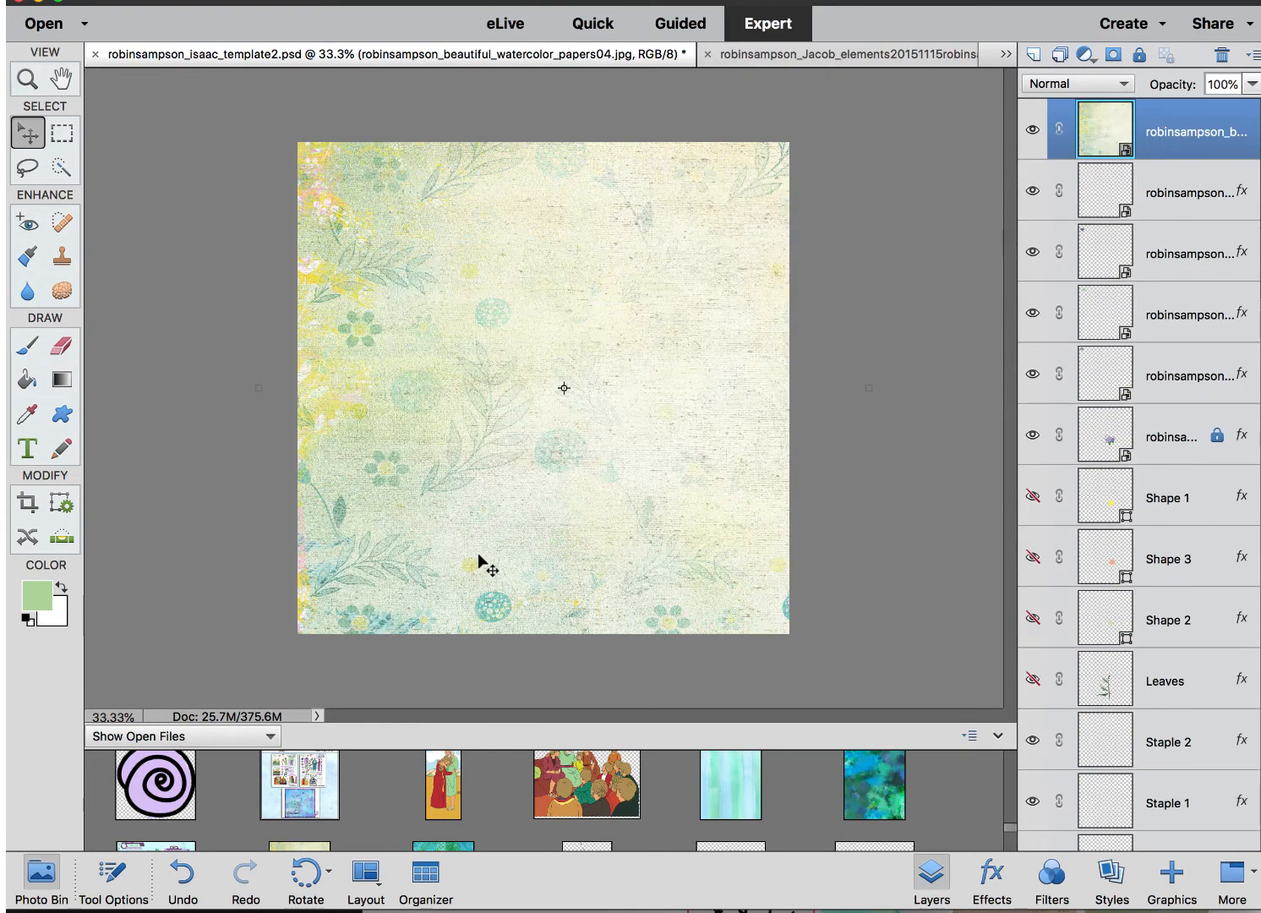
key(super+z)
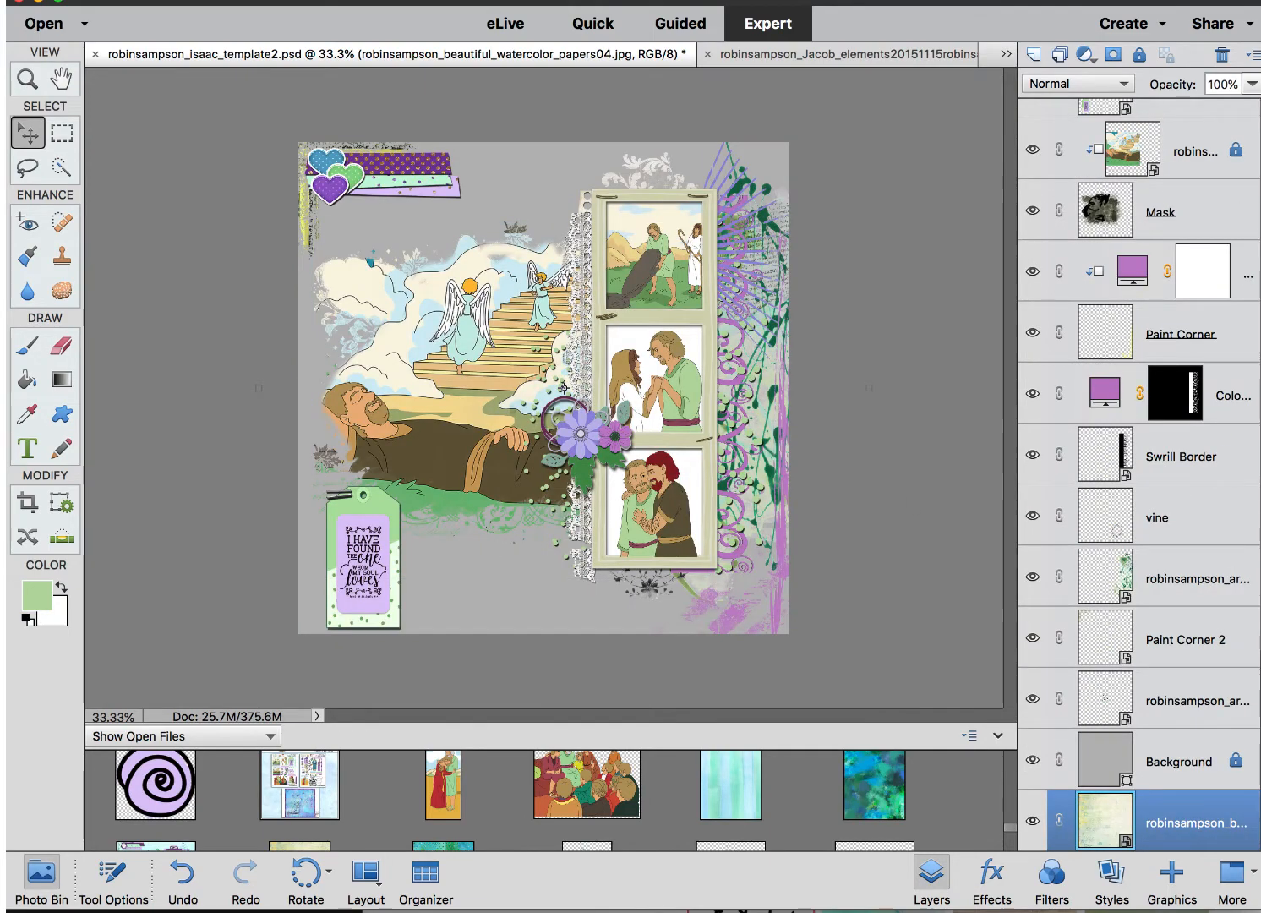
drag(1217, 815, 1216, 724)
click(1139, 54)
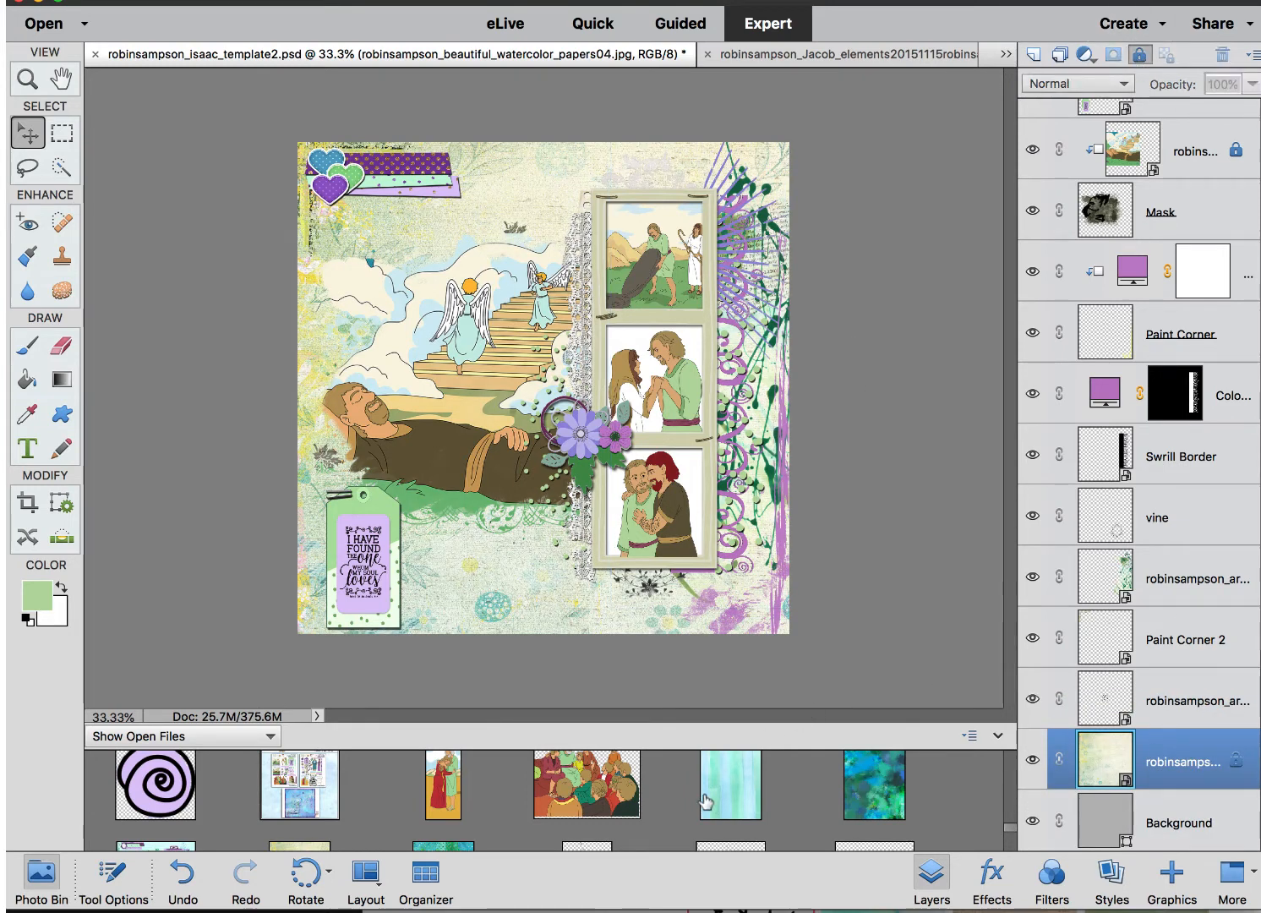
- Add the black brush spots element to the page, bring it to the front, and place it below the Jacob dreaming photo
scroll(706, 801, down, 2)
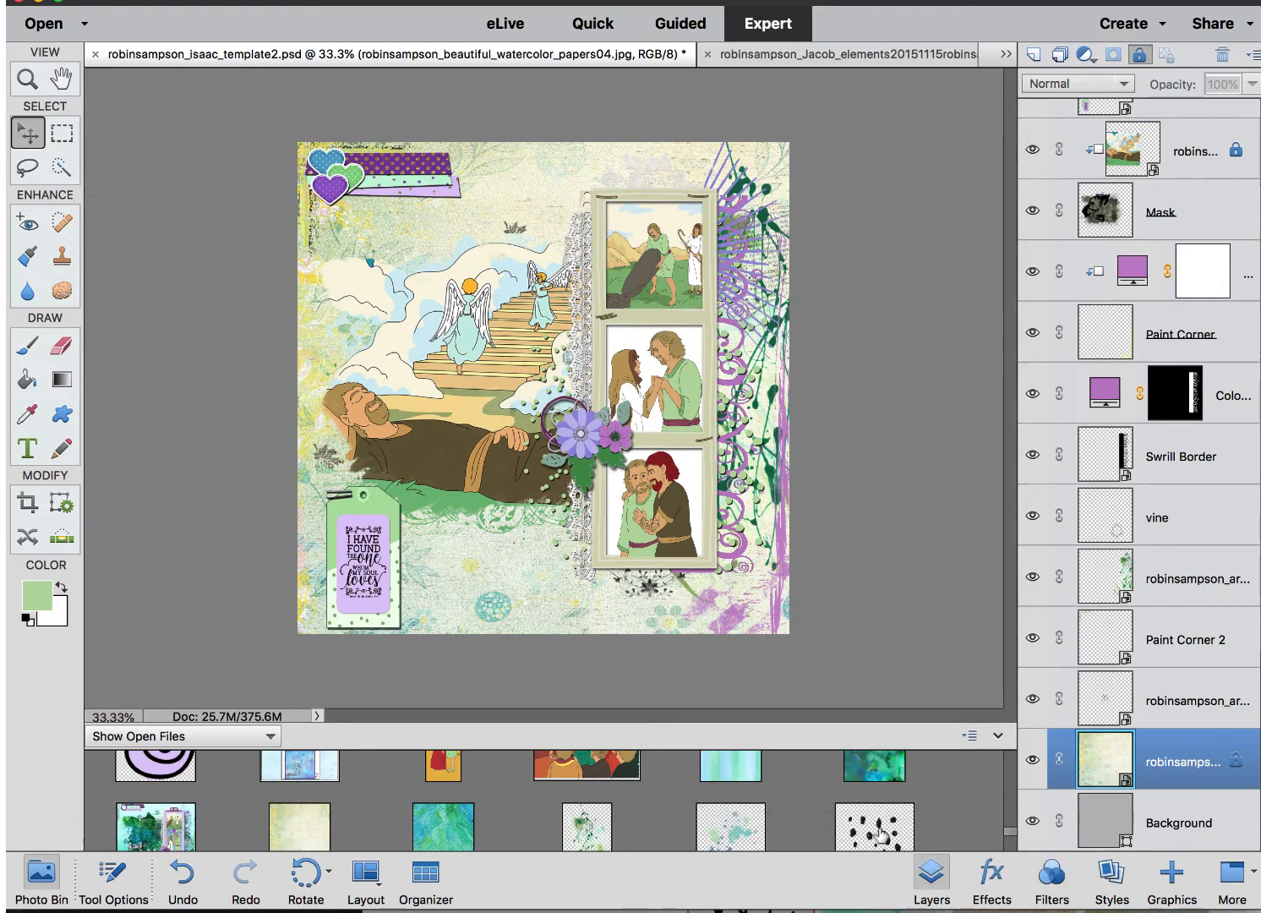
drag(879, 832, 507, 505)
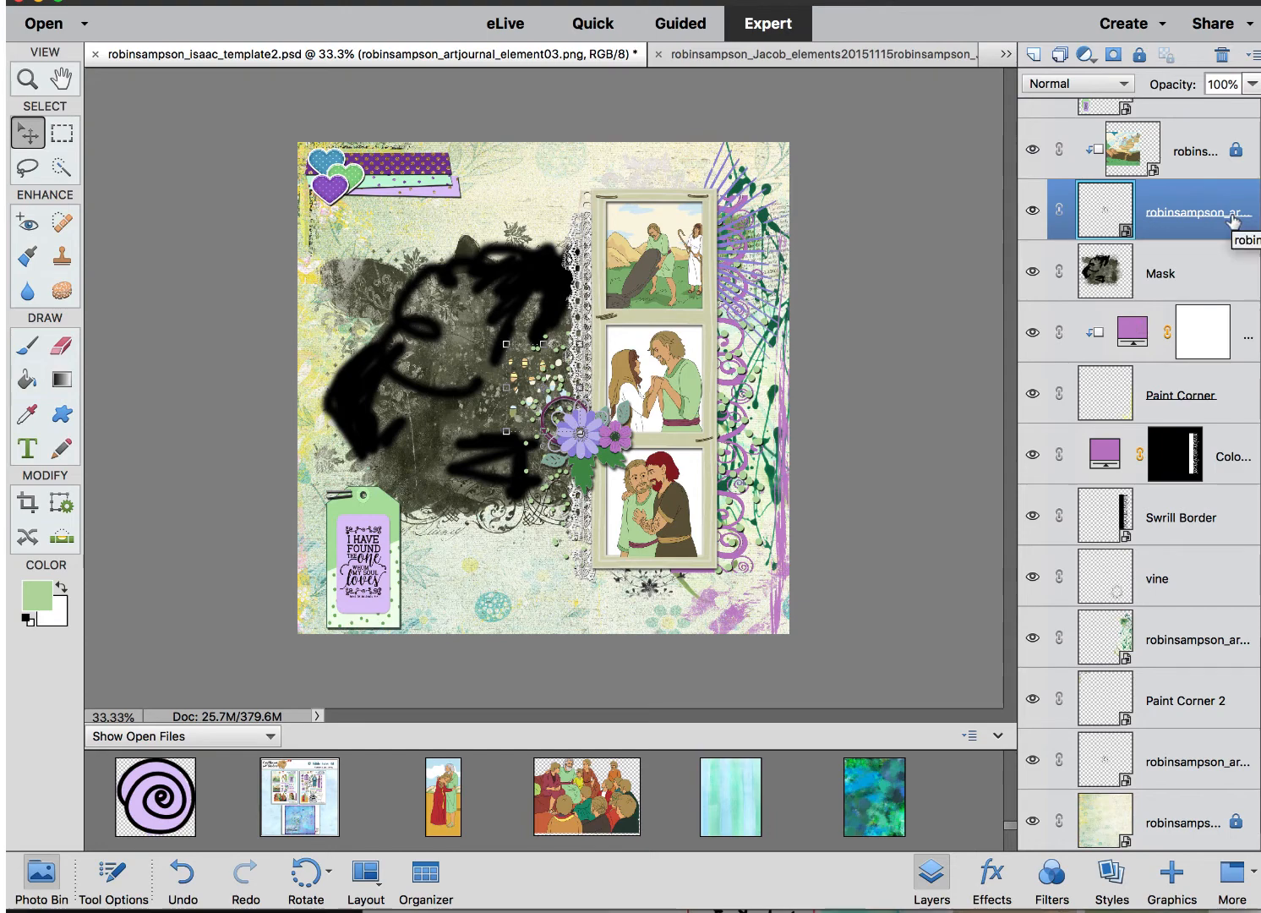
key(shift+super+bracketright)
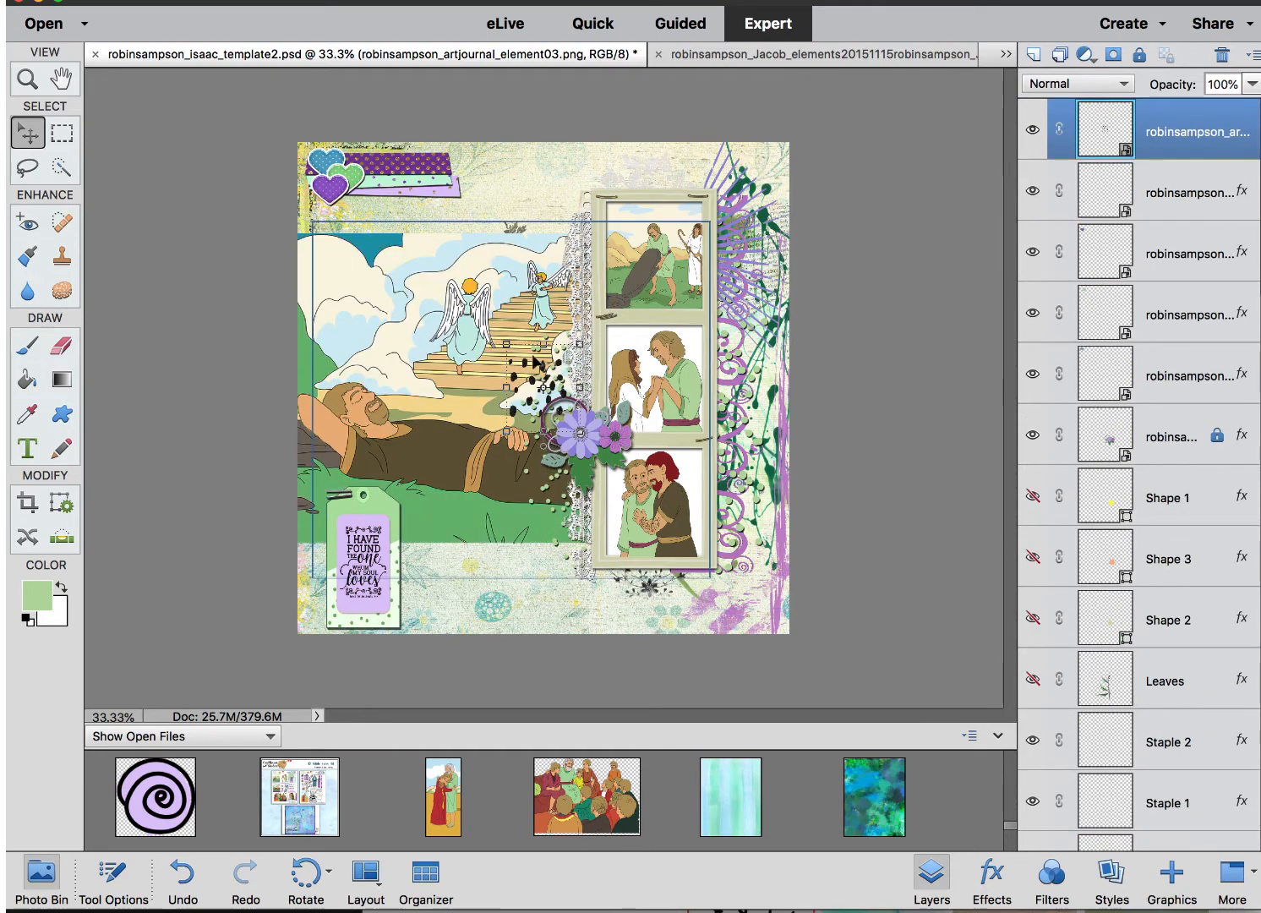
drag(545, 371, 504, 571)
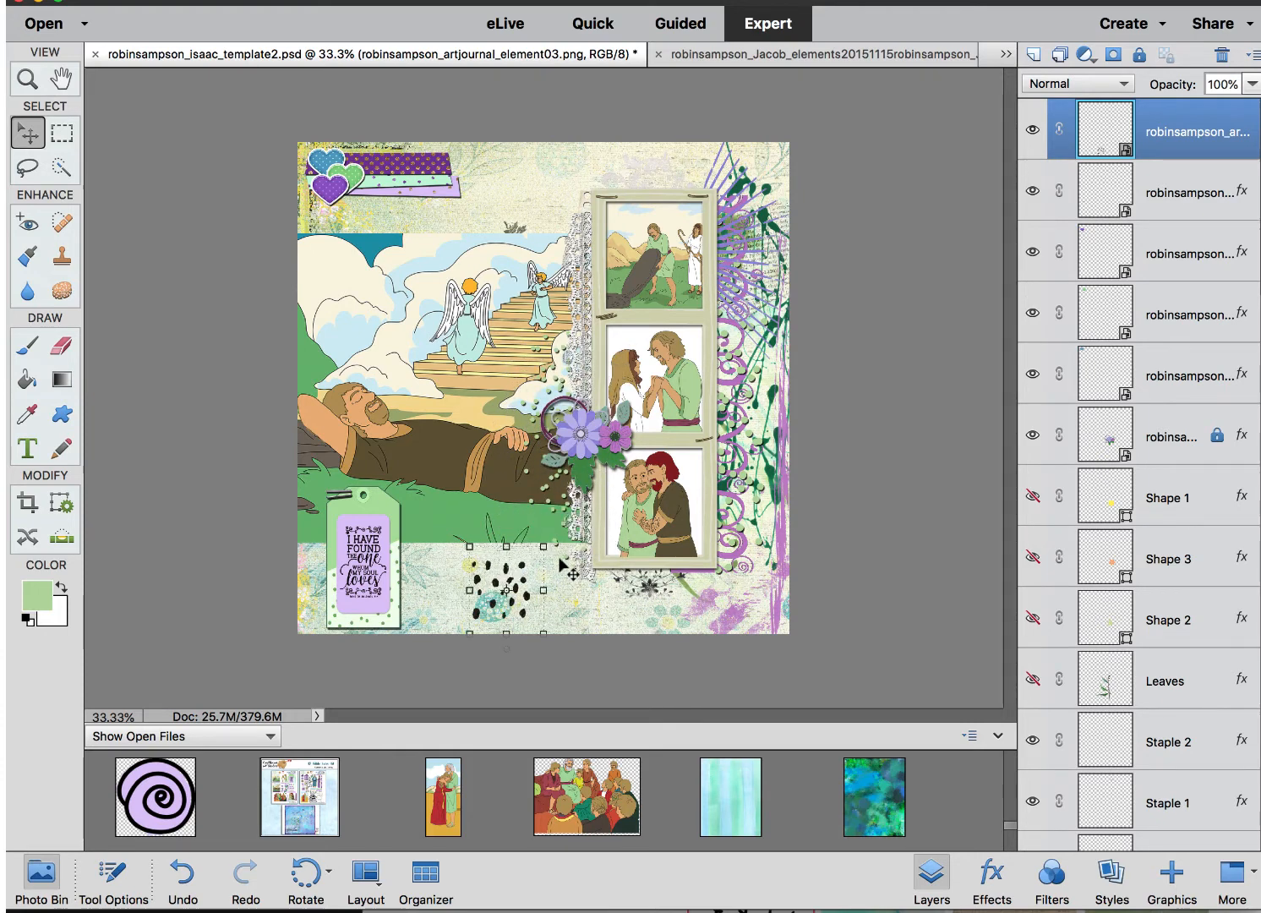
click(553, 544)
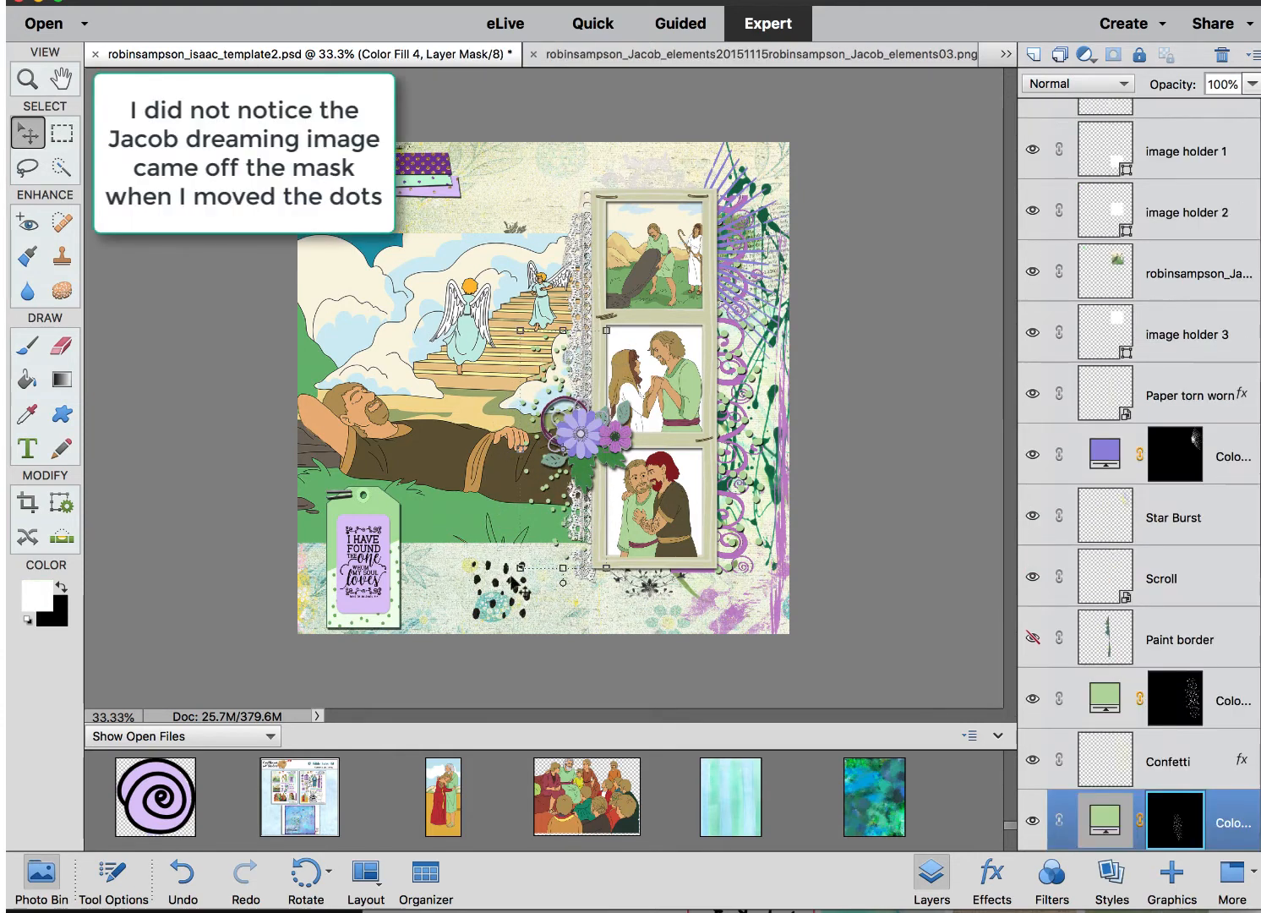
- Rotate the black spots element by -17.75 degrees and enlarge it to about 115.5% width and 119.3% height
key(super+equal)
key(super+equal)
key(super+equal)
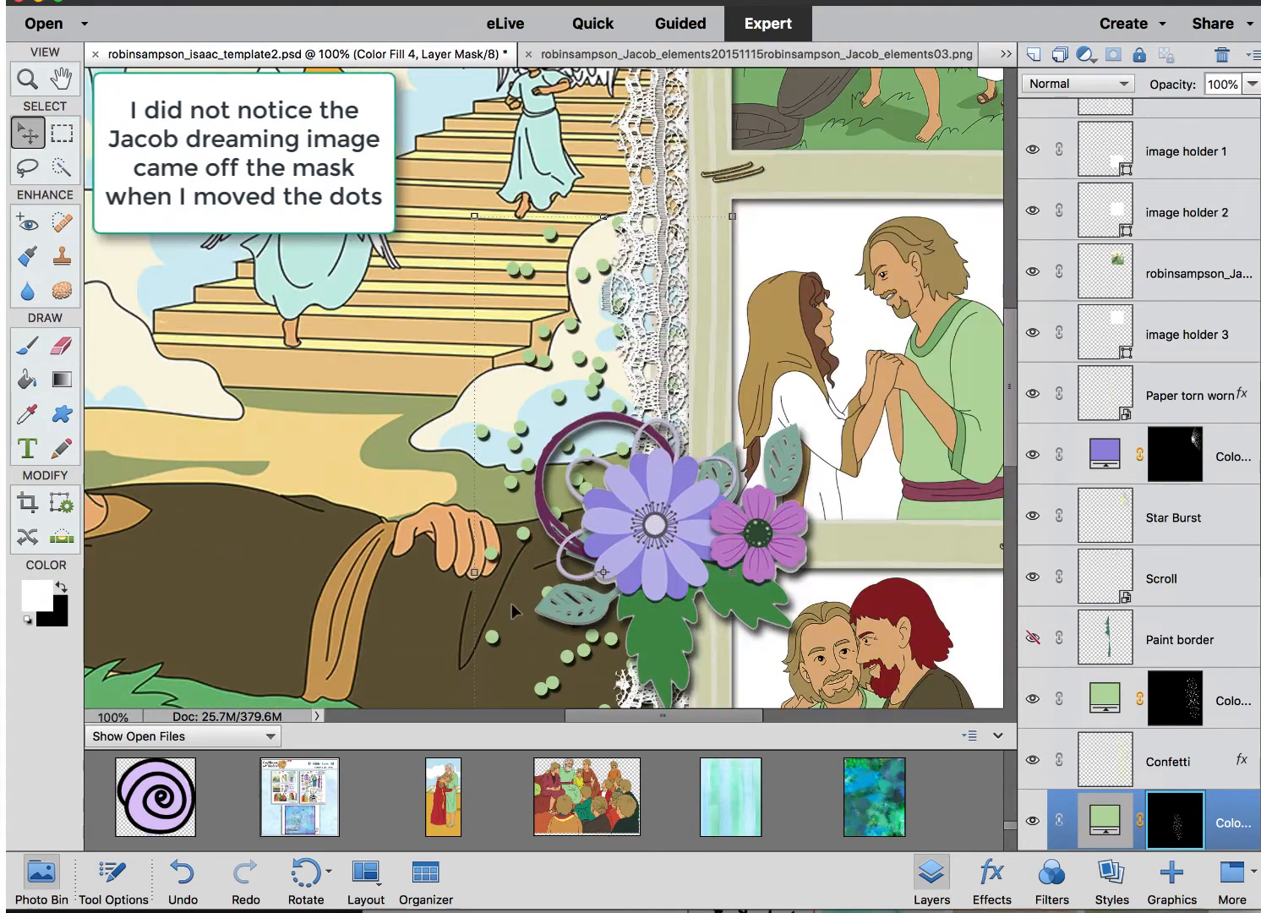
scroll(514, 610, down, 5)
scroll(513, 610, down, 5)
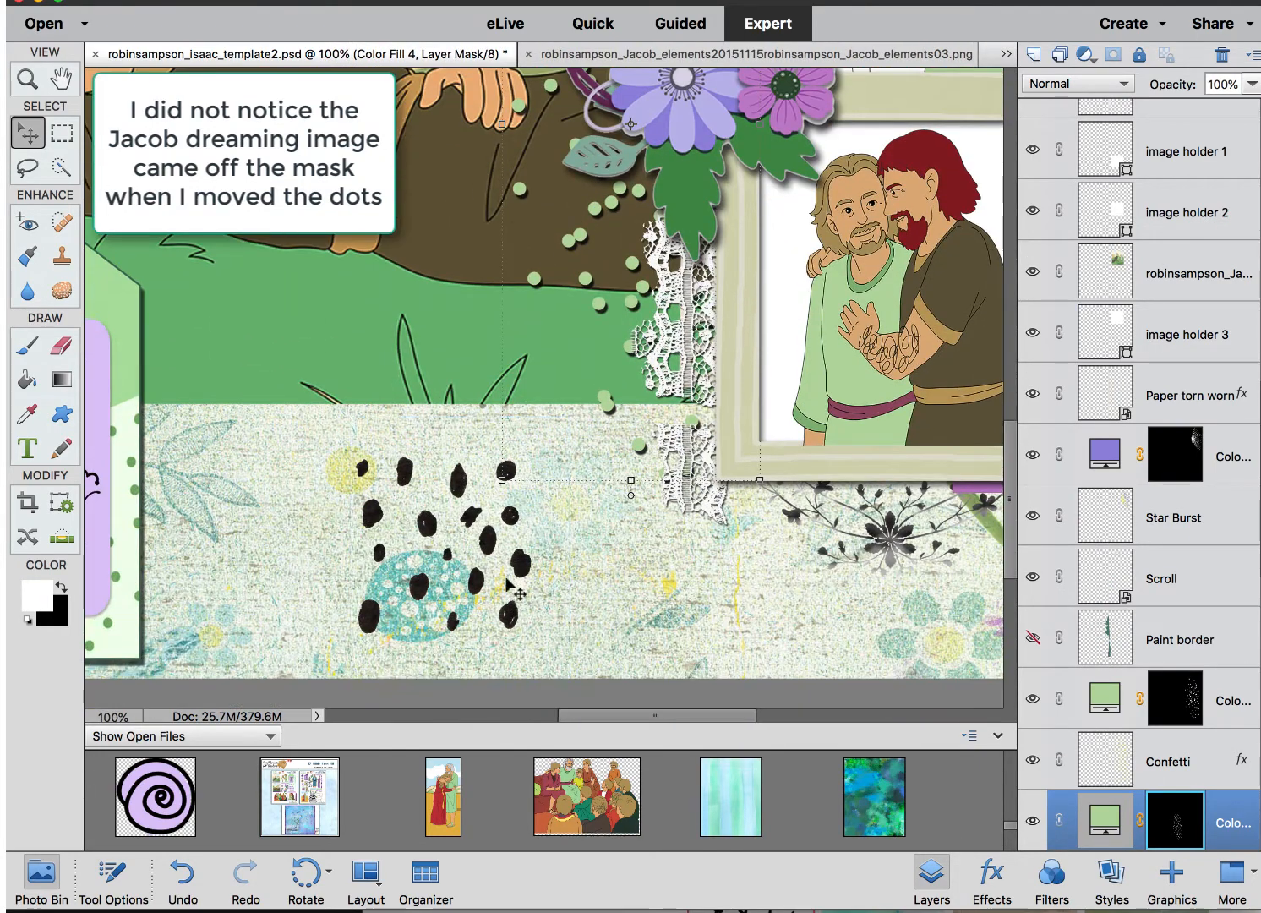
click(509, 478)
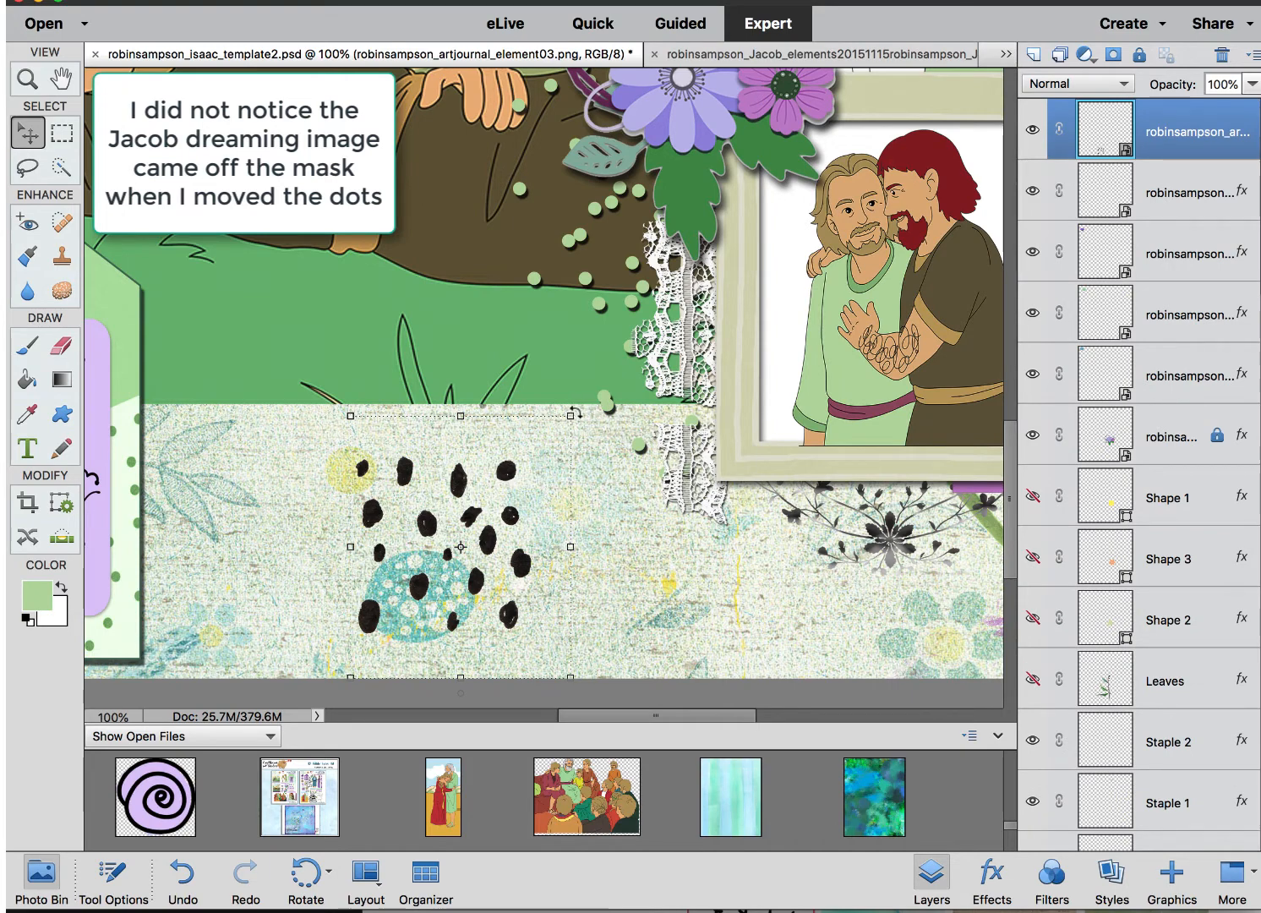
drag(579, 412, 535, 376)
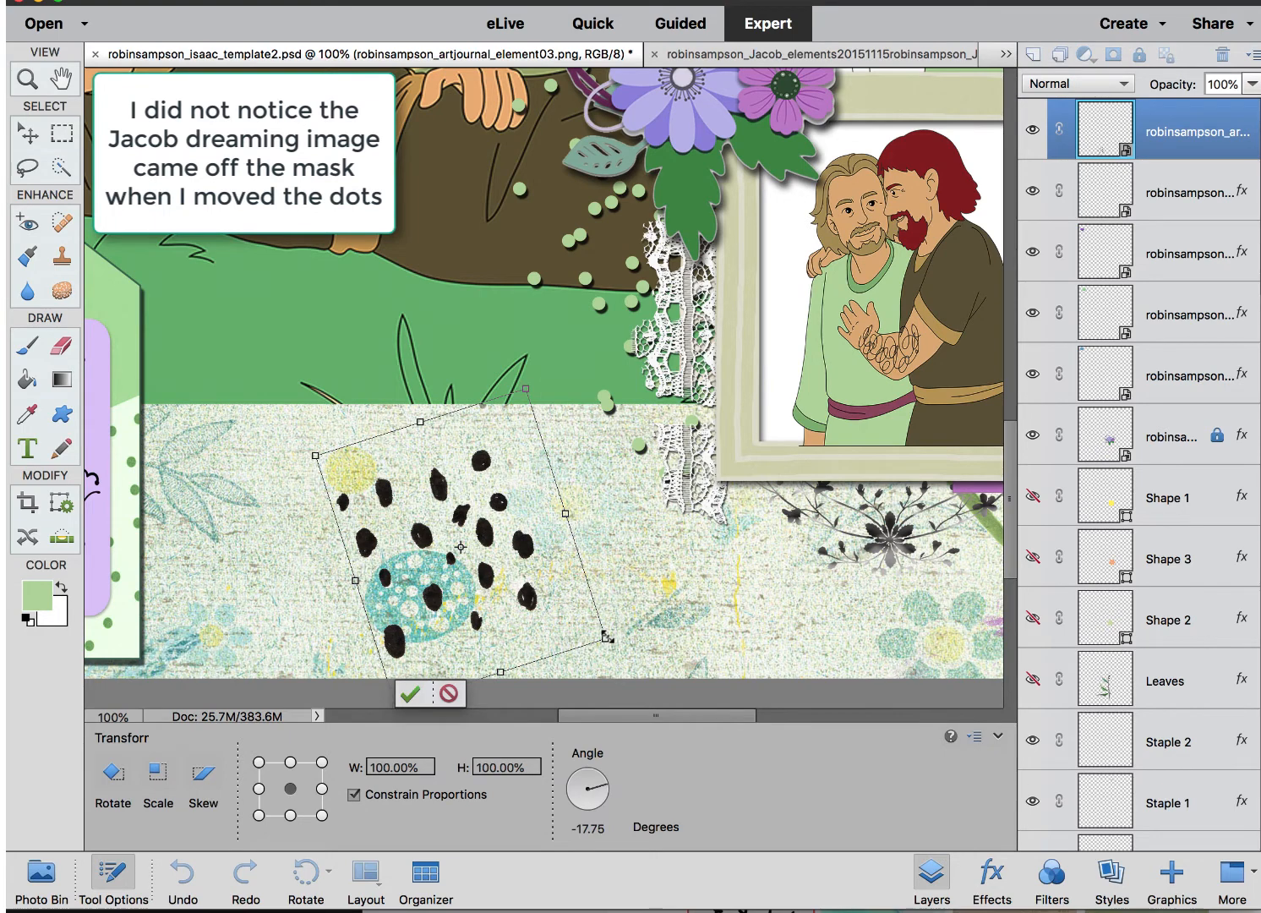
drag(606, 635, 653, 674)
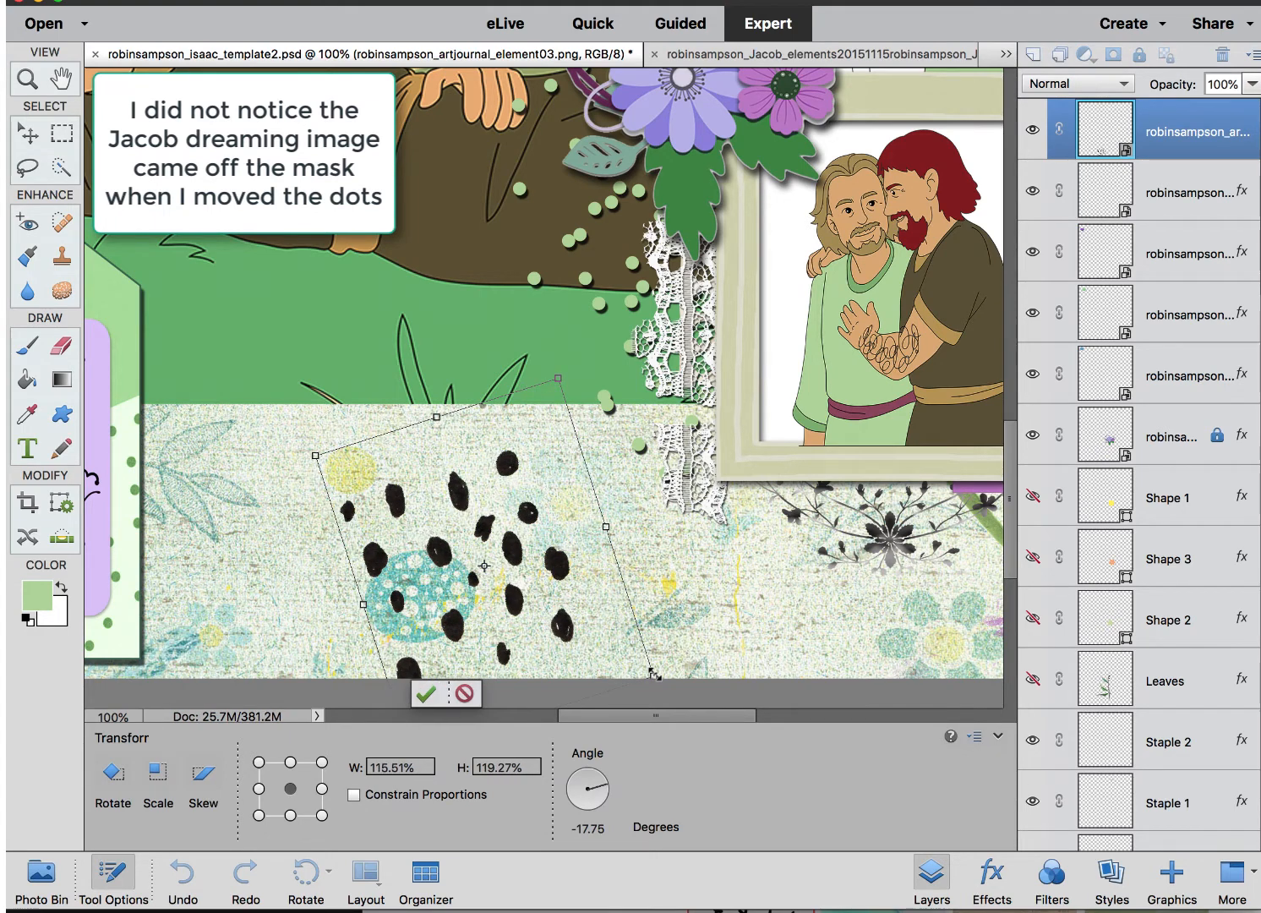
key(Return)
- Paste the copied layer style onto the vine layer below the photo frame
click(909, 544)
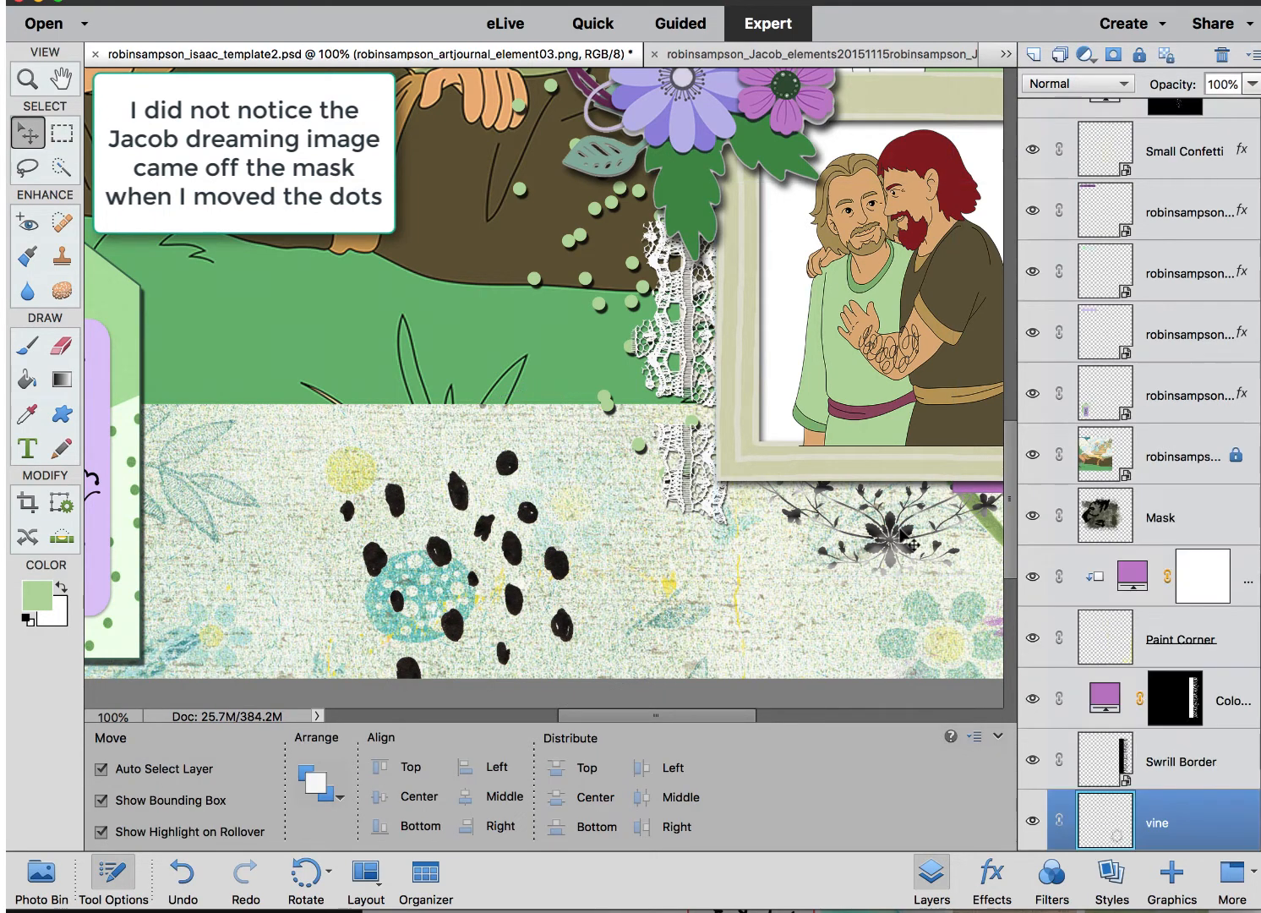
right_click(1200, 817)
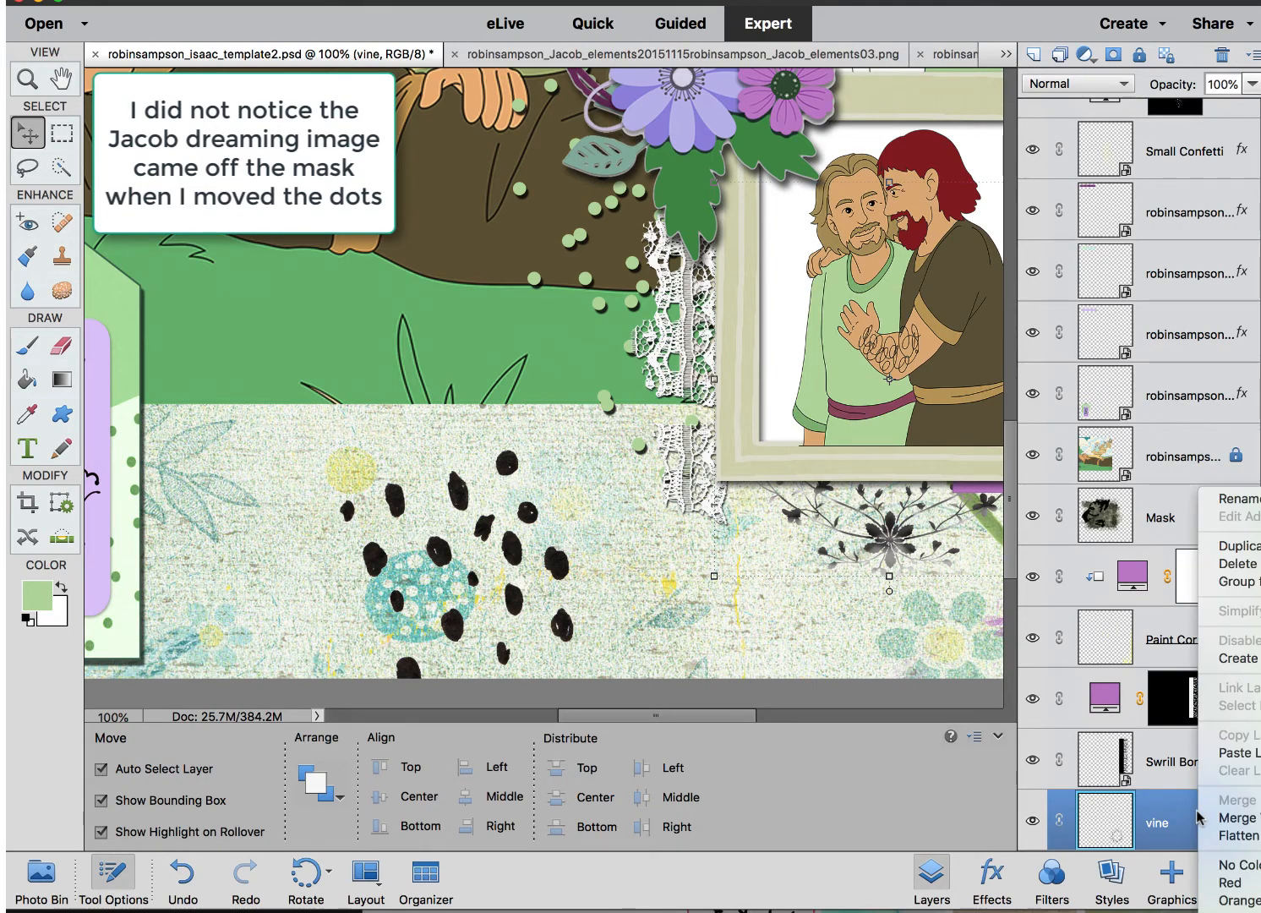
click(1238, 752)
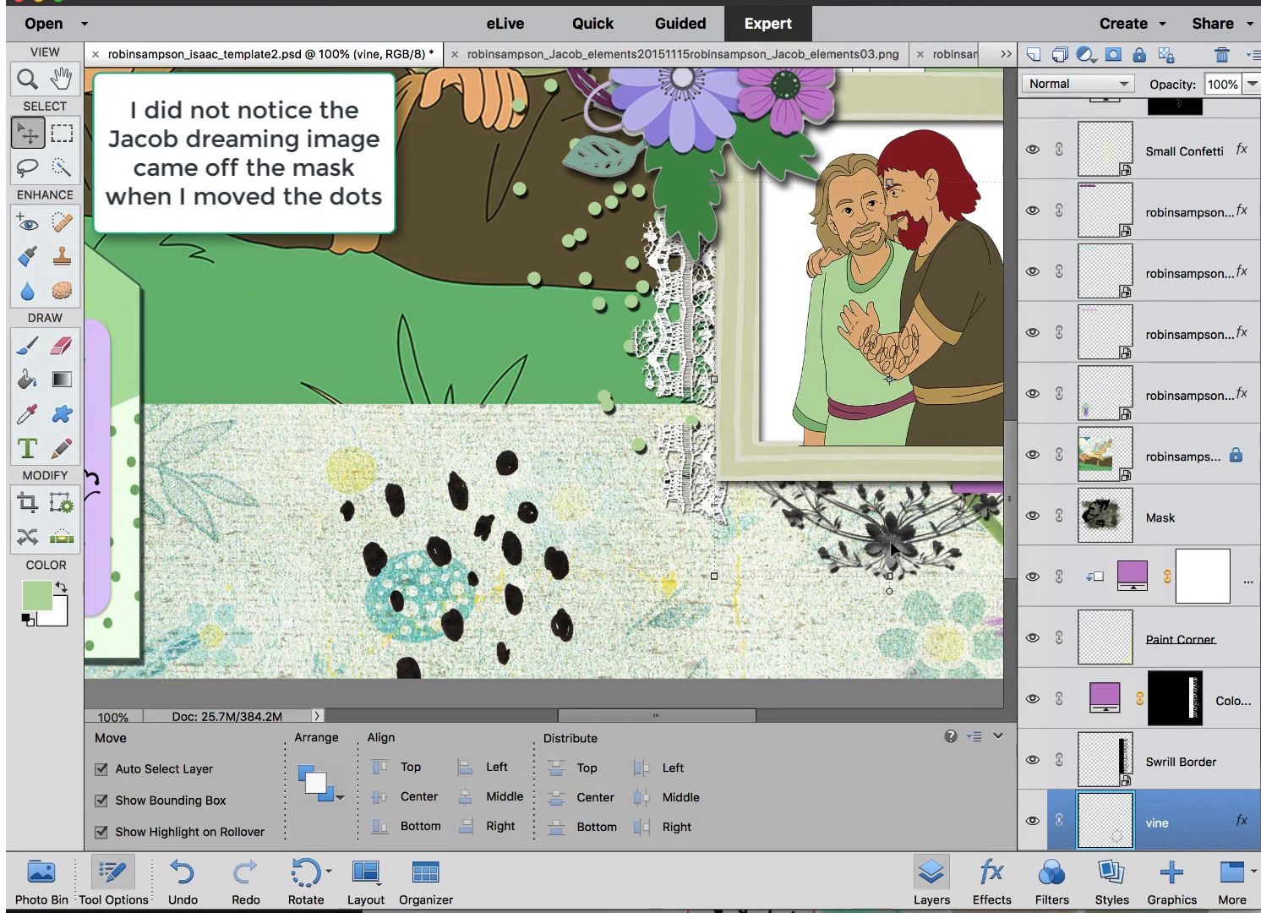
click(705, 481)
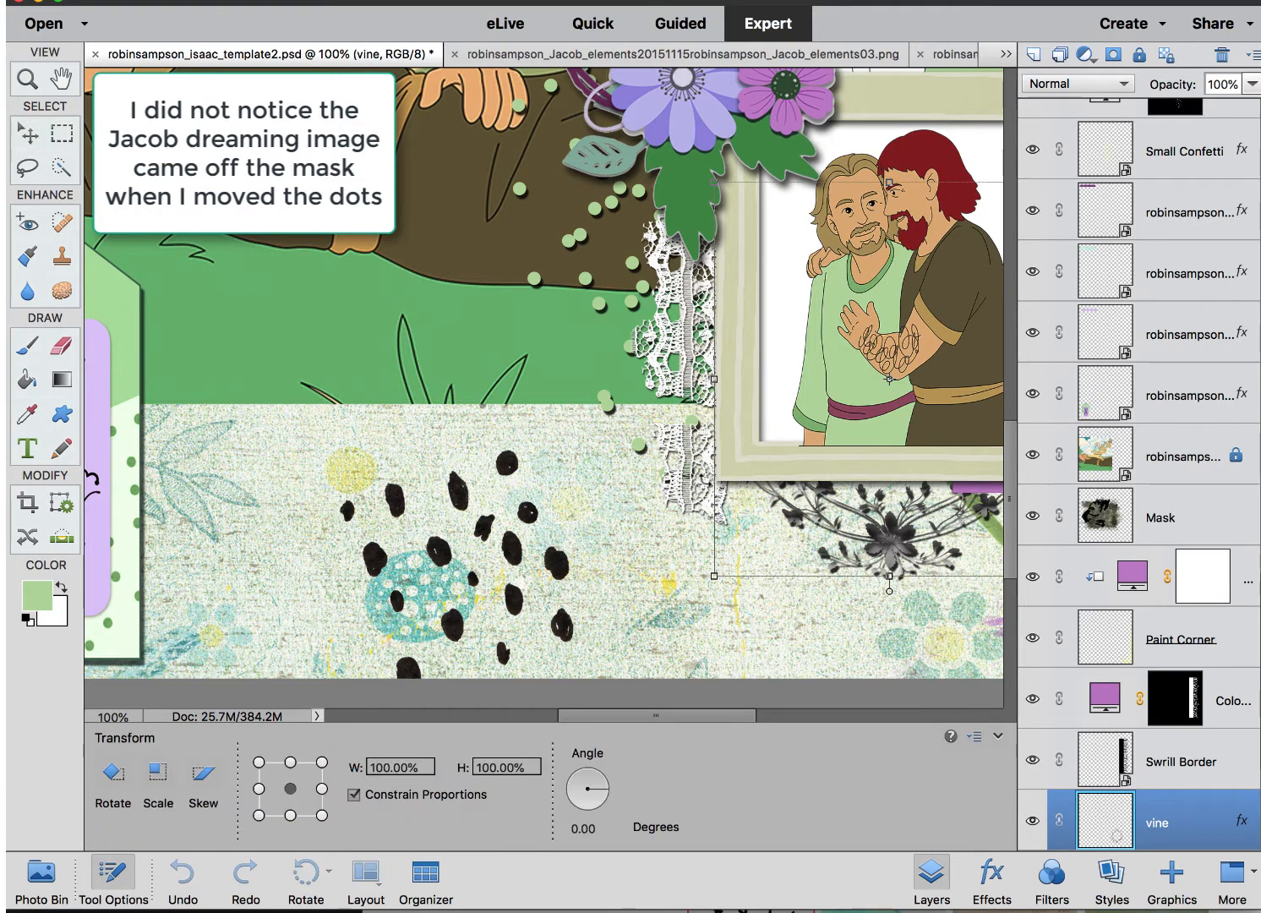
- Move the black spots element beside the quote tag so that it slightly overlaps the tag's edge
scroll(457, 280, left, 10)
scroll(458, 280, down, 2)
scroll(458, 280, down, 5)
scroll(457, 280, right, 5)
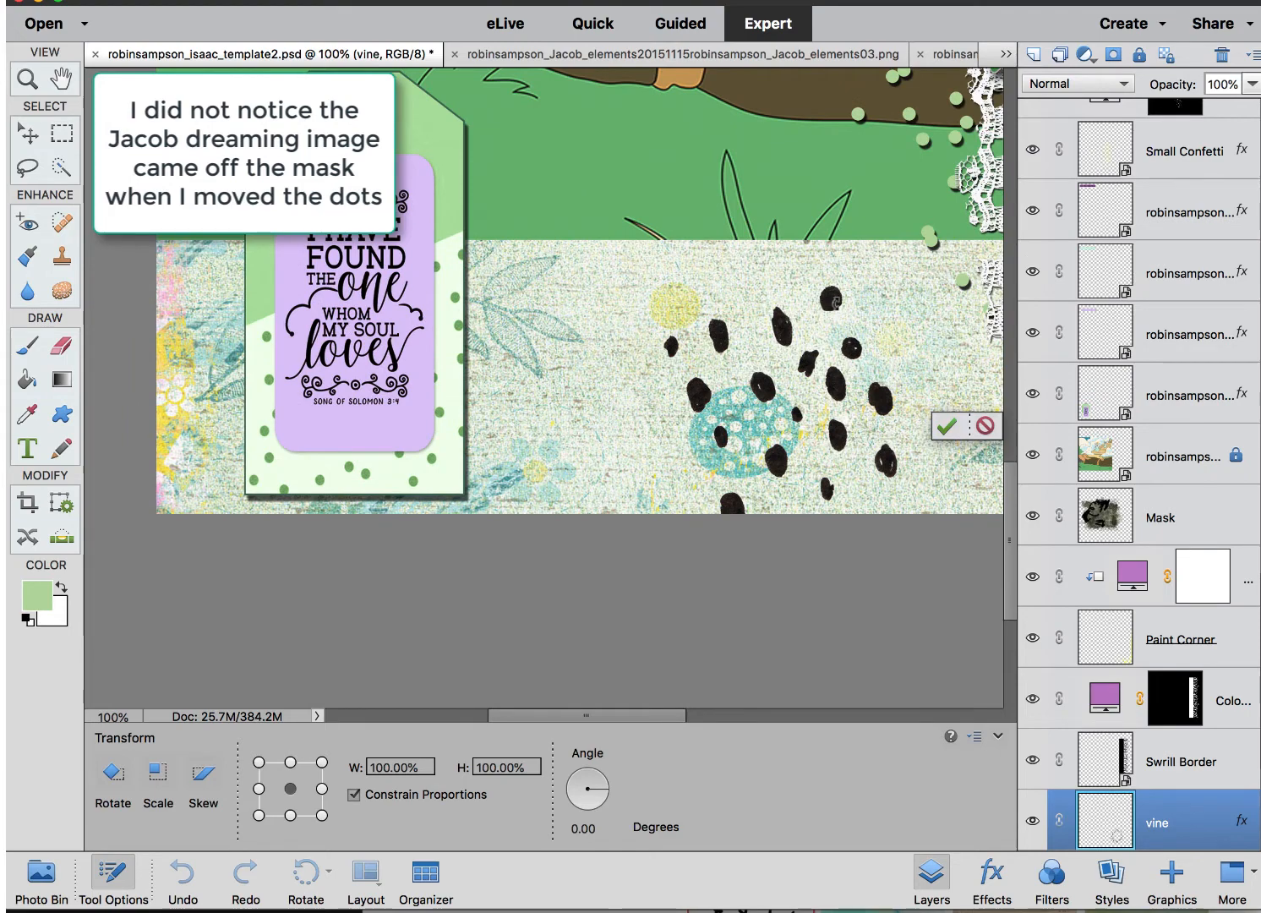
key(Return)
click(834, 302)
drag(834, 303, 610, 249)
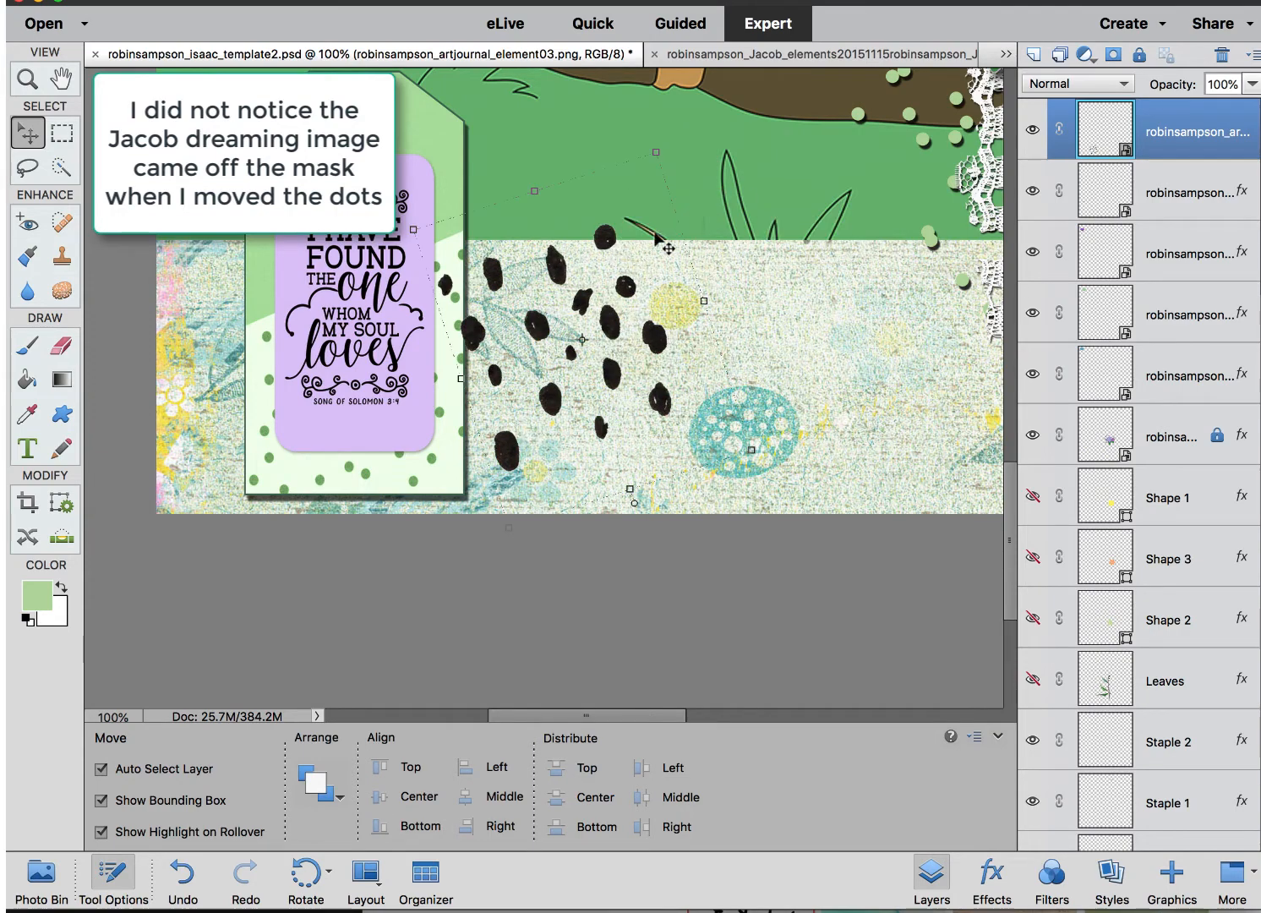
- Send the black spots layer down the stack until it sits directly beneath the Mask layer
drag(1048, 374, 1041, 630)
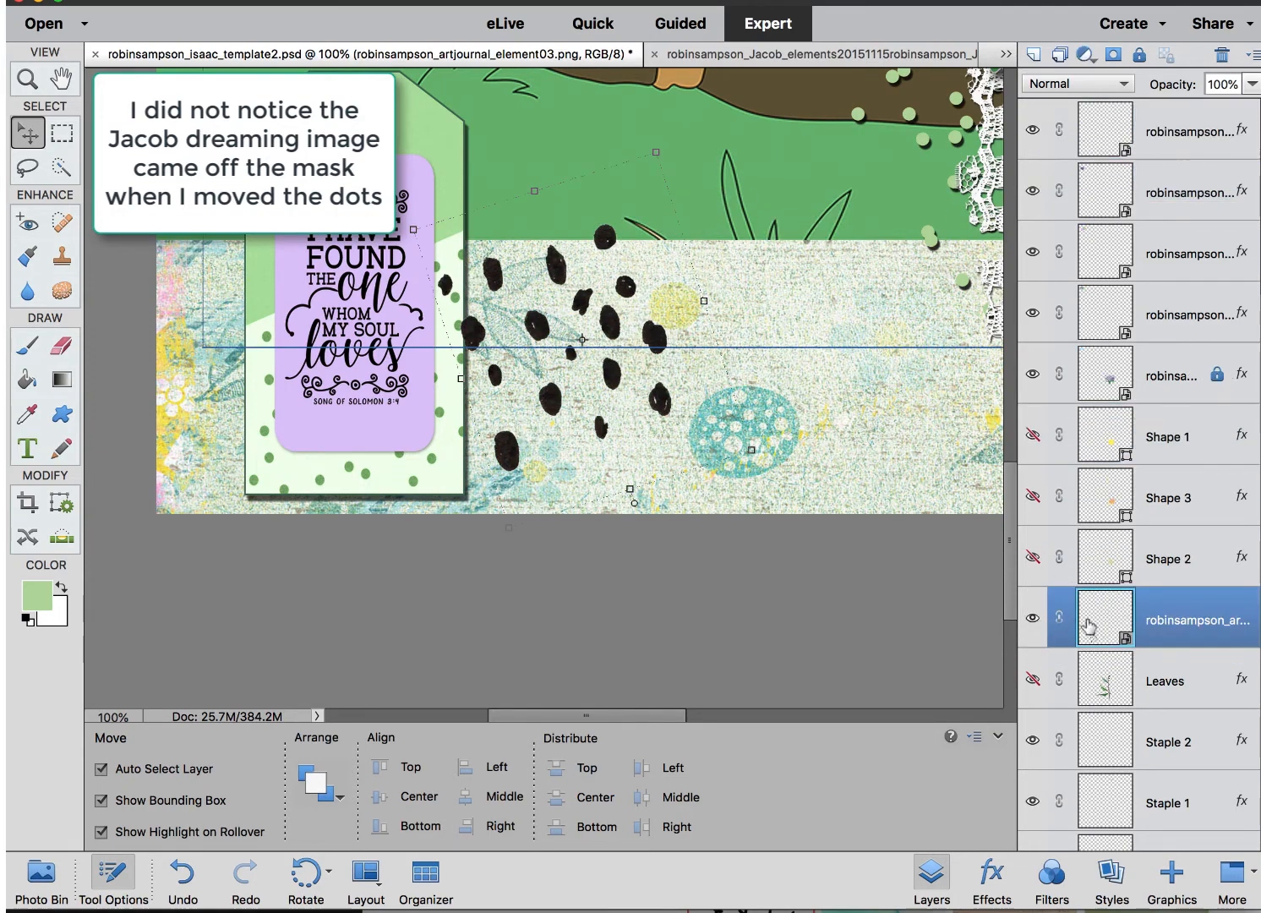
key(super+bracketleft)
key(super+bracketleft)
key(super+bracketleft)
key(super+bracketleft)
key(super+bracketleft)
key(super+bracketleft)
key(super+bracketleft)
key(super+bracketleft)
key(super+bracketleft)
key(super+bracketleft)
key(super+bracketleft)
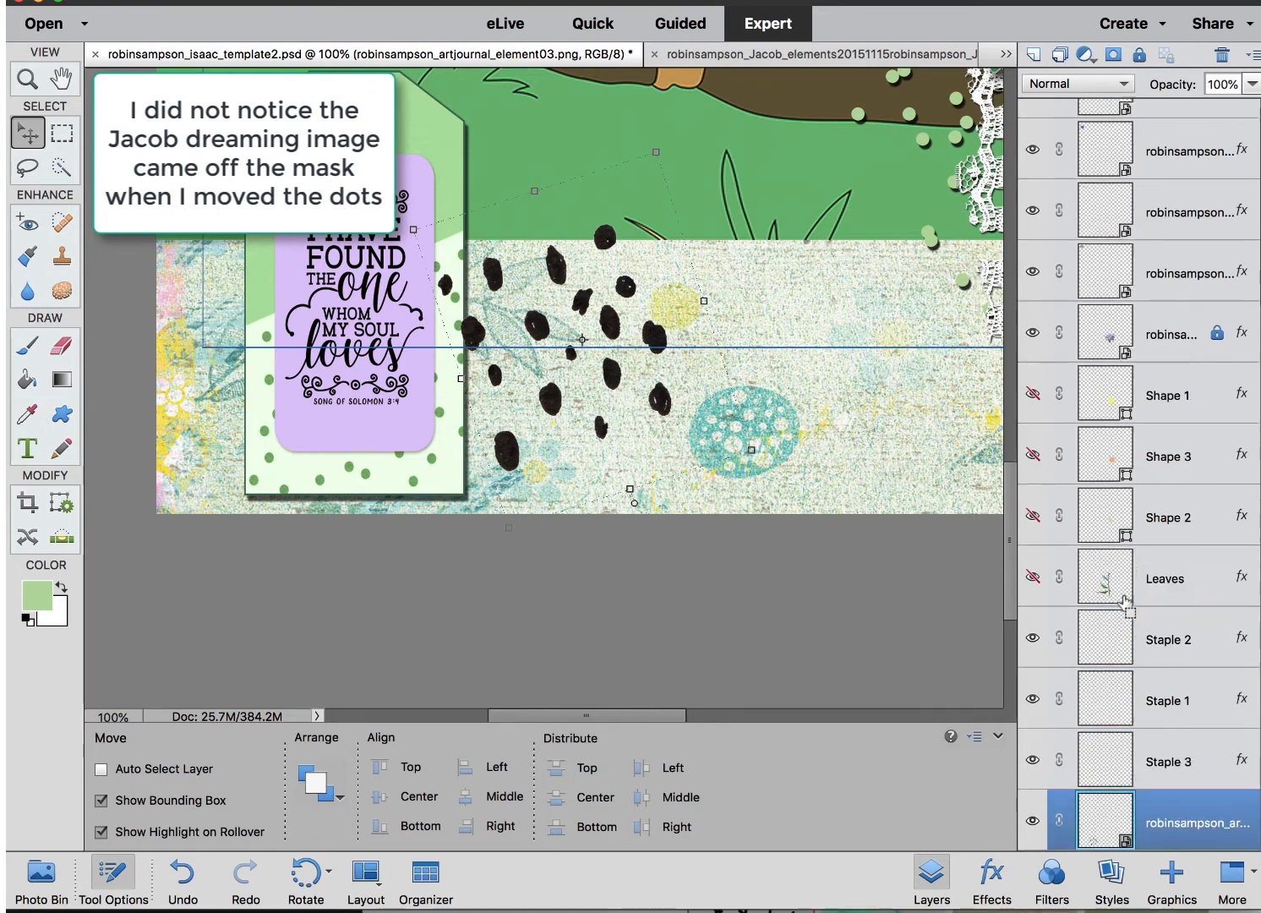
key(super+bracketleft)
key(super+bracketleft)
key(super+bracketleft)
key(super+bracketleft)
key(super+bracketleft)
key(super+bracketleft)
key(super+bracketleft)
key(super+bracketleft)
key(super+bracketleft)
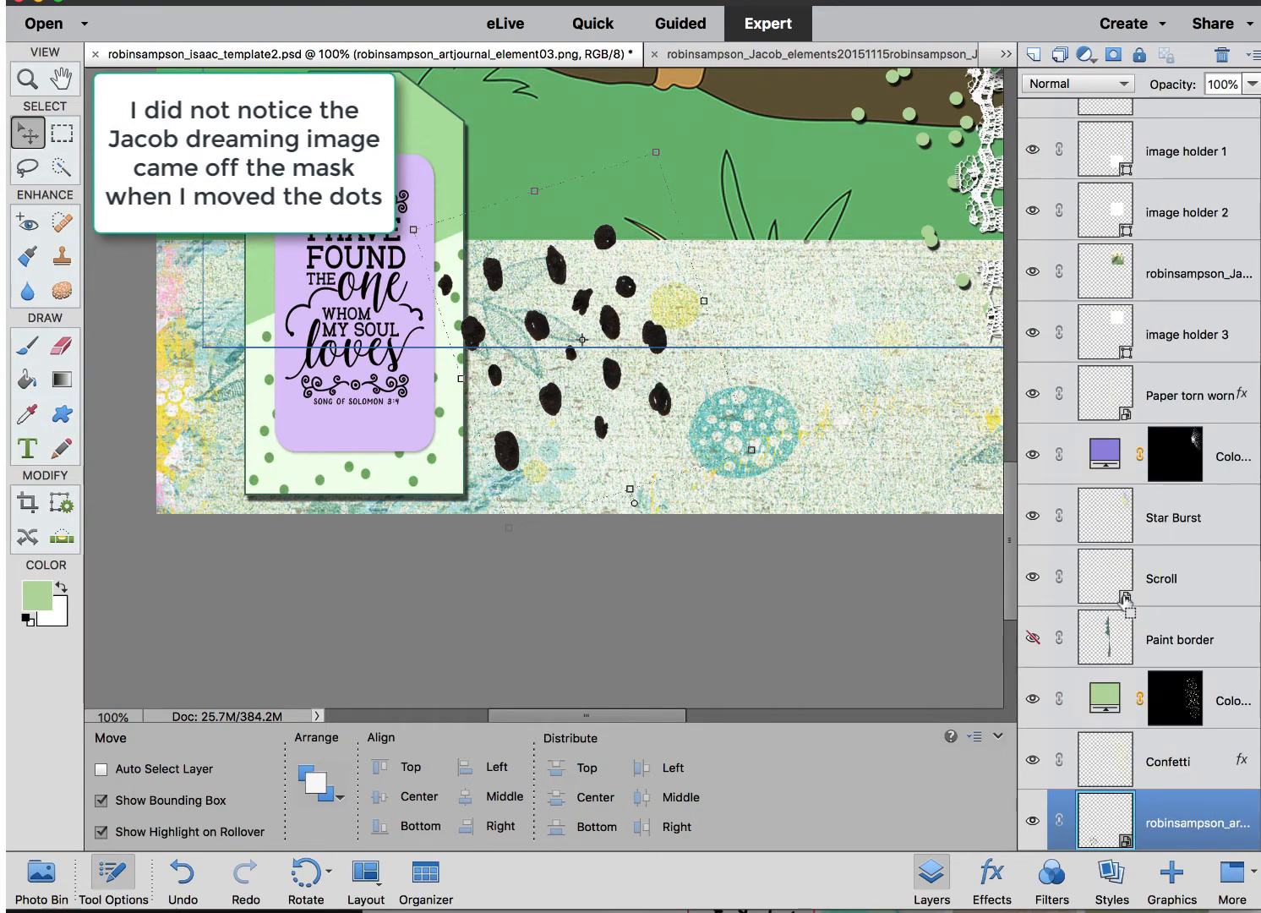
key(super+bracketleft)
key(super+bracketleft)
key(super+bracketleft)
key(super+bracketleft)
key(super+bracketleft)
key(super+bracketleft)
key(super+bracketleft)
key(super+bracketleft)
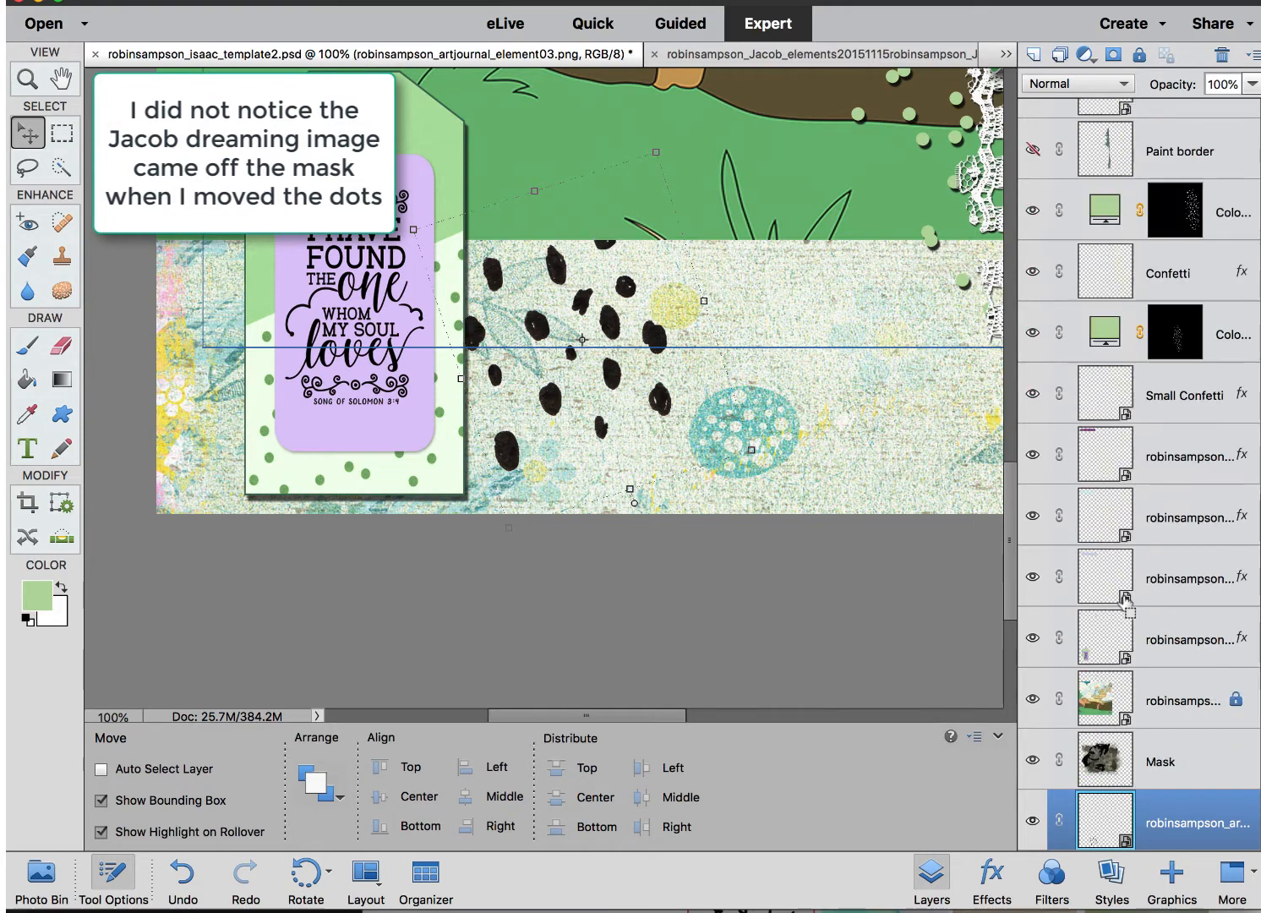
click(909, 417)
- Add the blue-green splatter robinsampson_artjournal_element15 to the page and bring it to the front
key(super+minus)
key(super+minus)
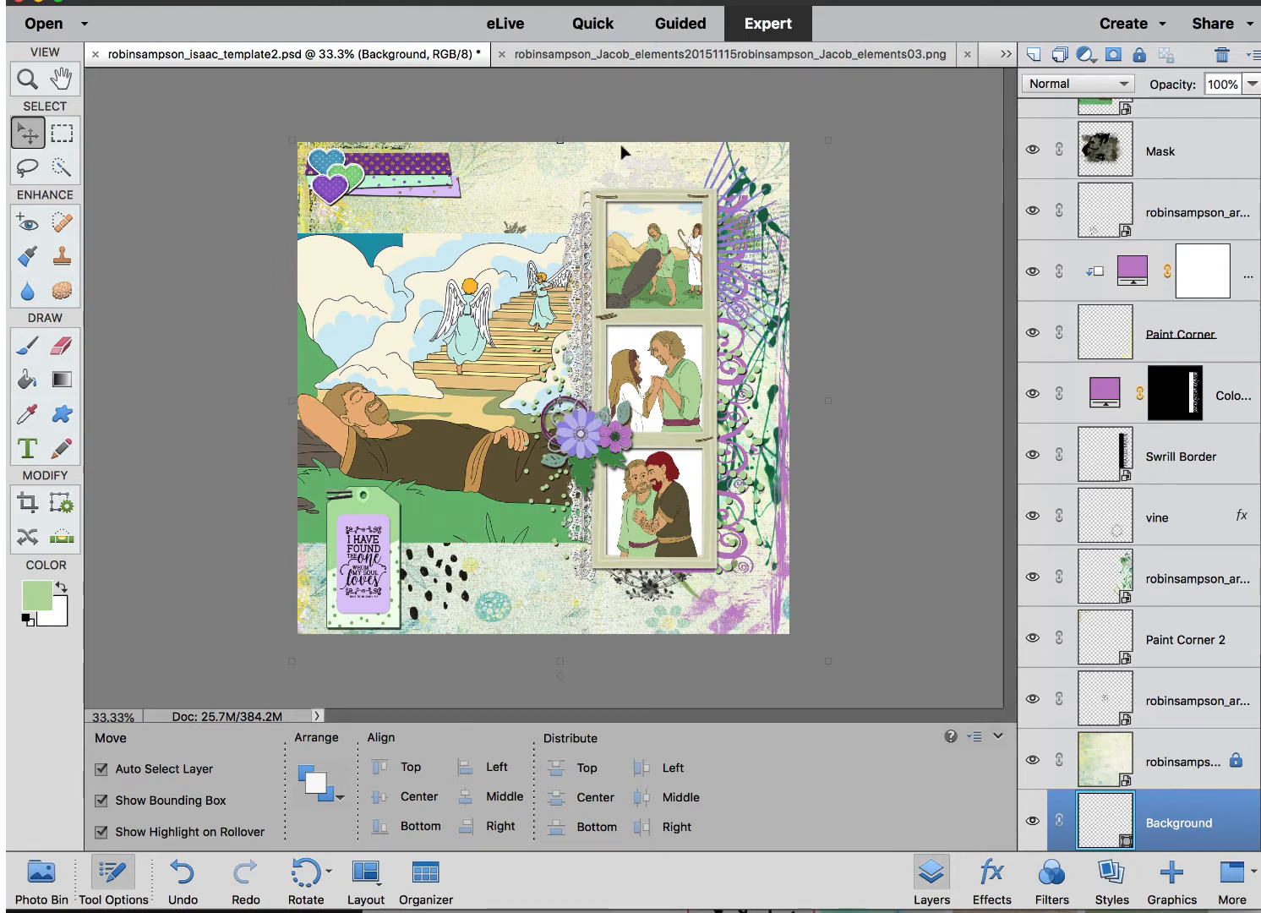
click(35, 879)
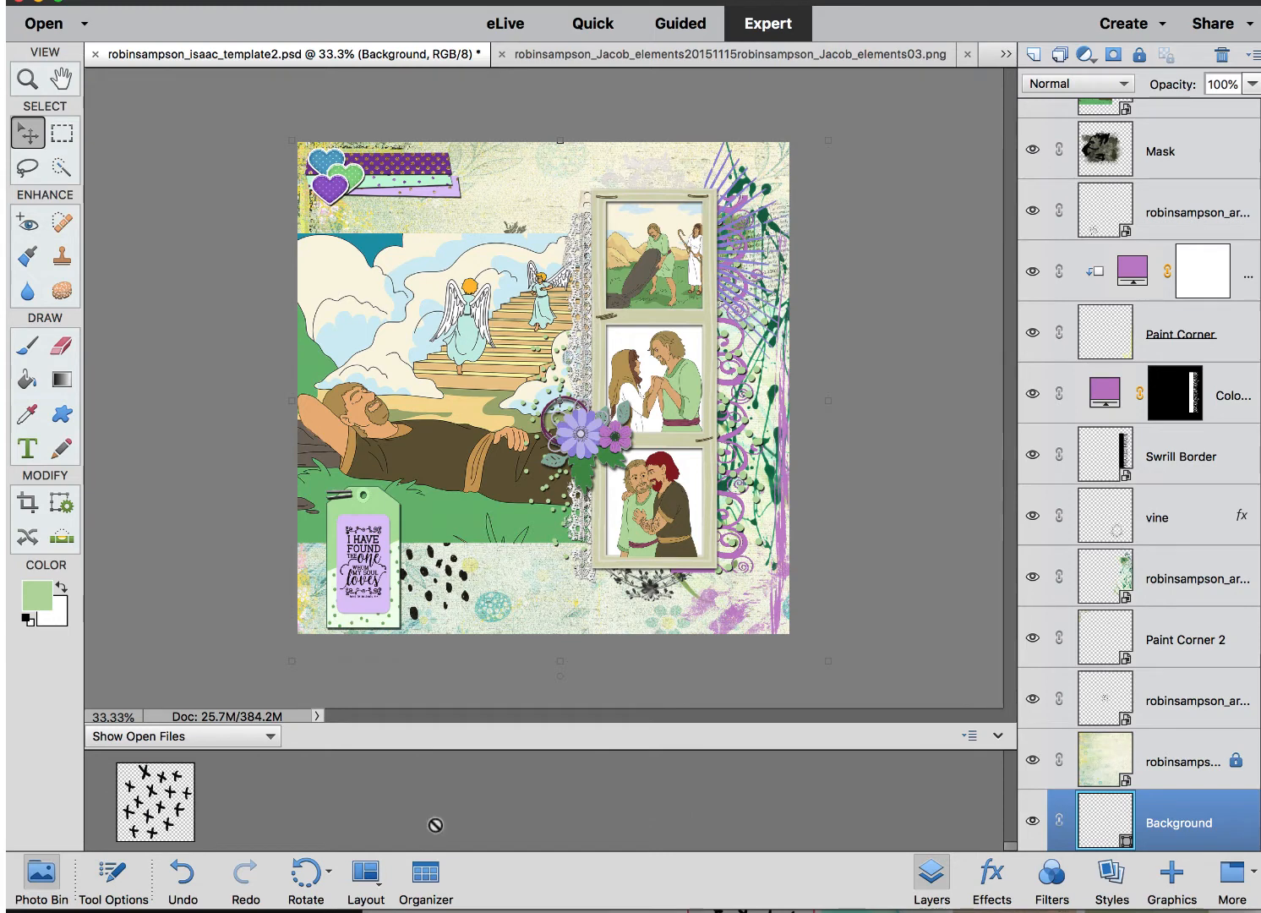
scroll(435, 827, up, 2)
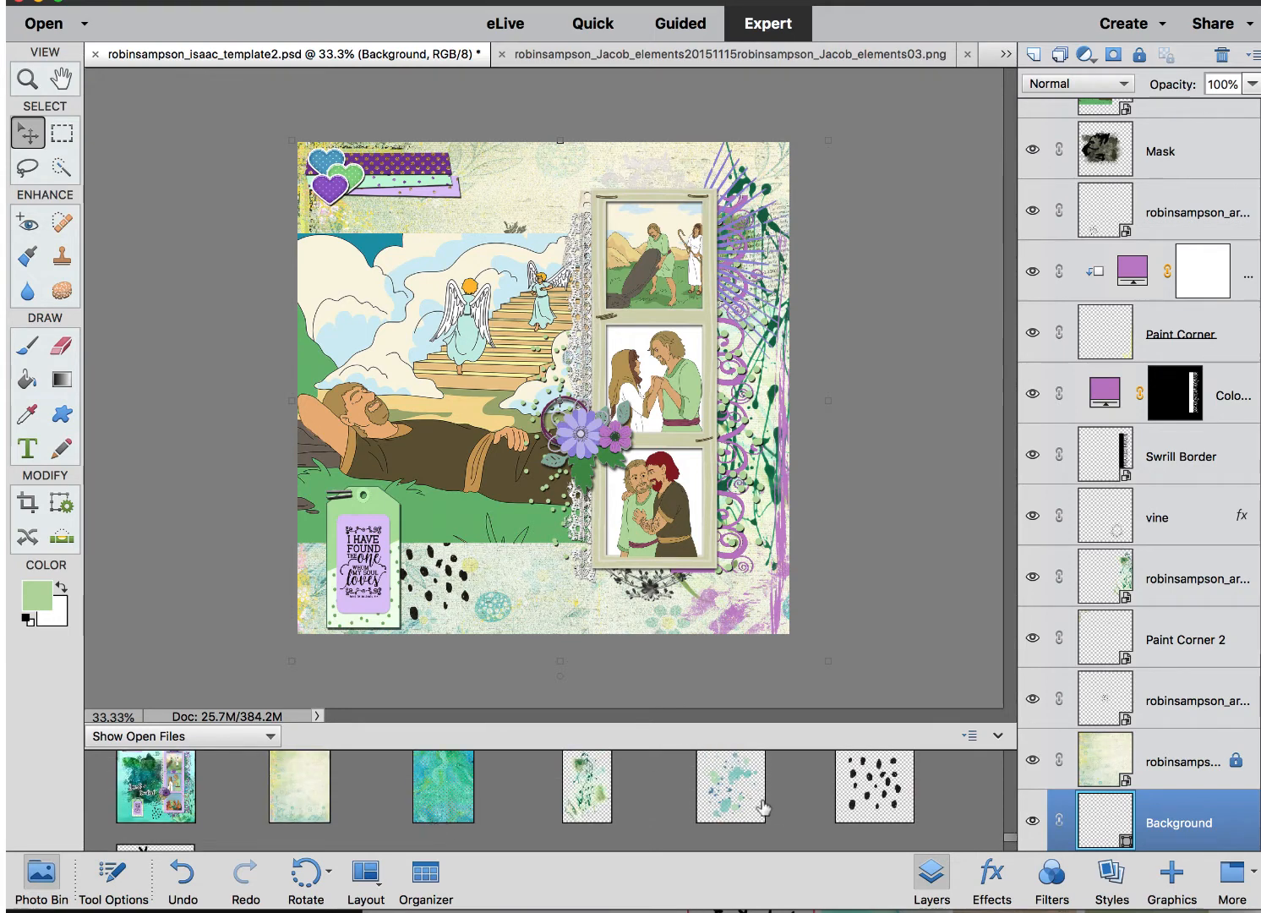
mouse_move(712, 758)
mouse_down()
mouse_move(724, 709)
mouse_move(545, 282)
mouse_move(551, 294)
mouse_up()
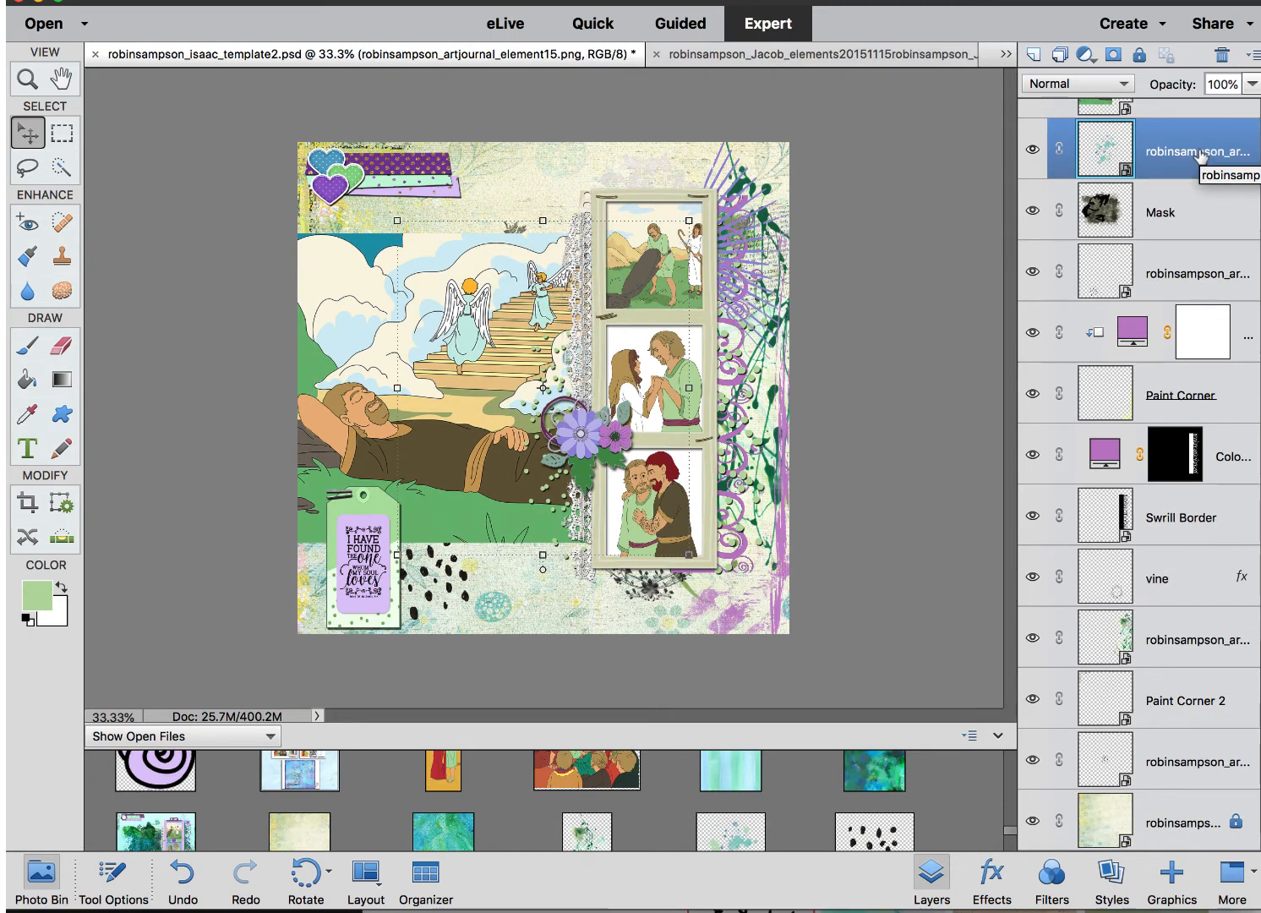
key(super+bracketleft)
key(super+shift+bracketright)
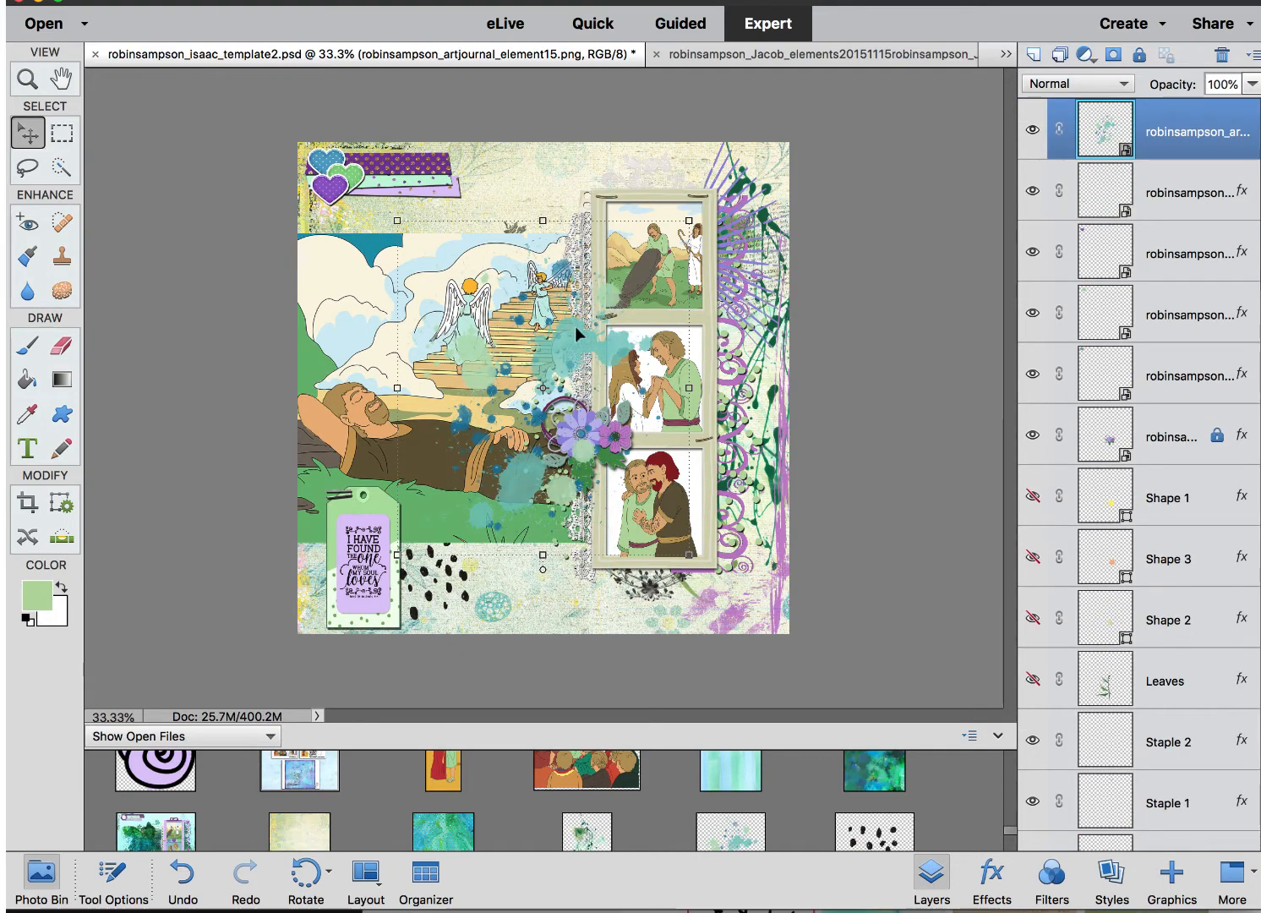
- Move the splatter over the top of the dreaming photo and scale it to about 82.7% width and 74.3% height
drag(573, 339, 530, 228)
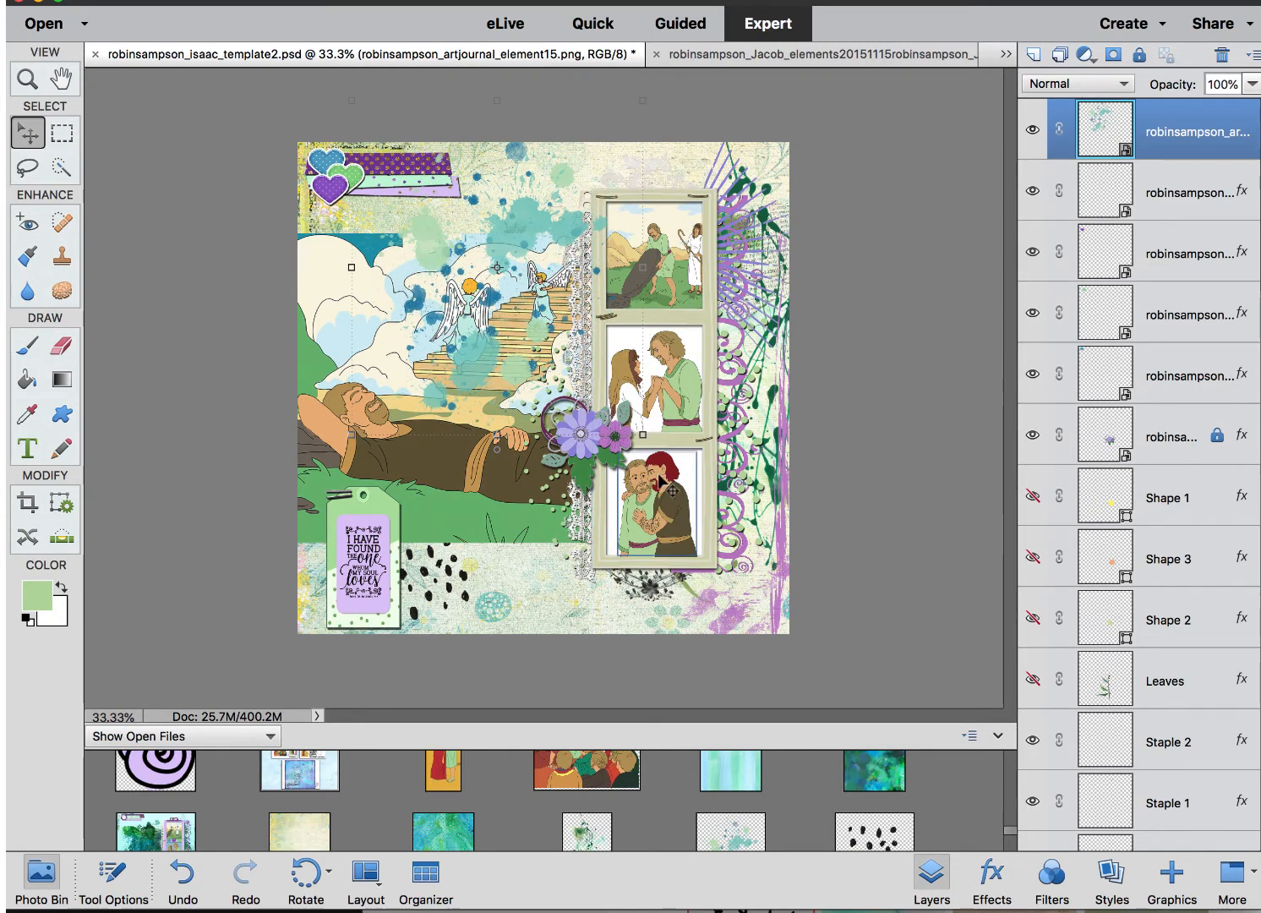
drag(642, 435, 589, 347)
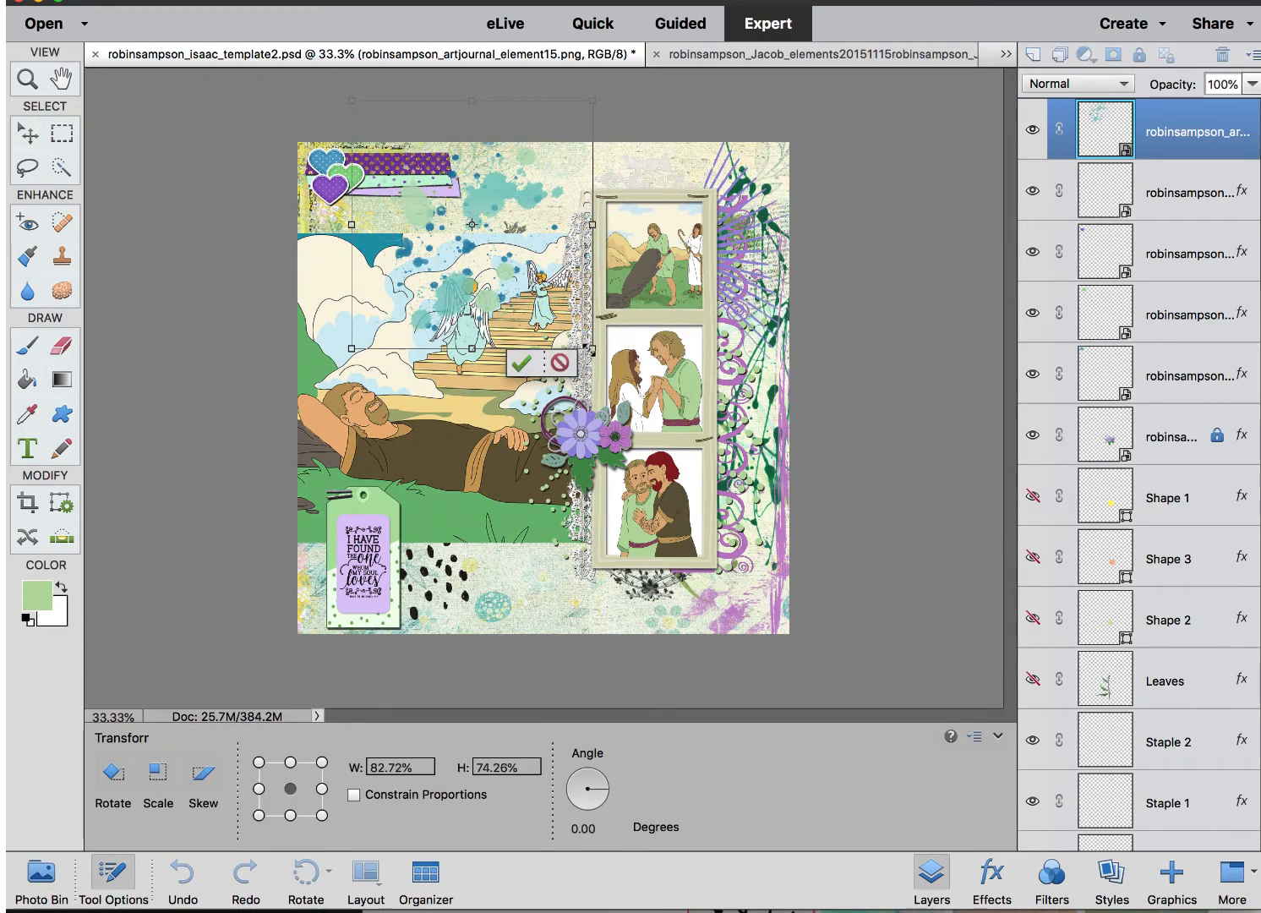
key(Return)
- Send the splatter layer down the stack until it sits directly beneath the Mask layer
key(super+bracketleft)
key(super+bracketleft)
key(super+bracketleft)
key(super+bracketleft)
key(super+bracketleft)
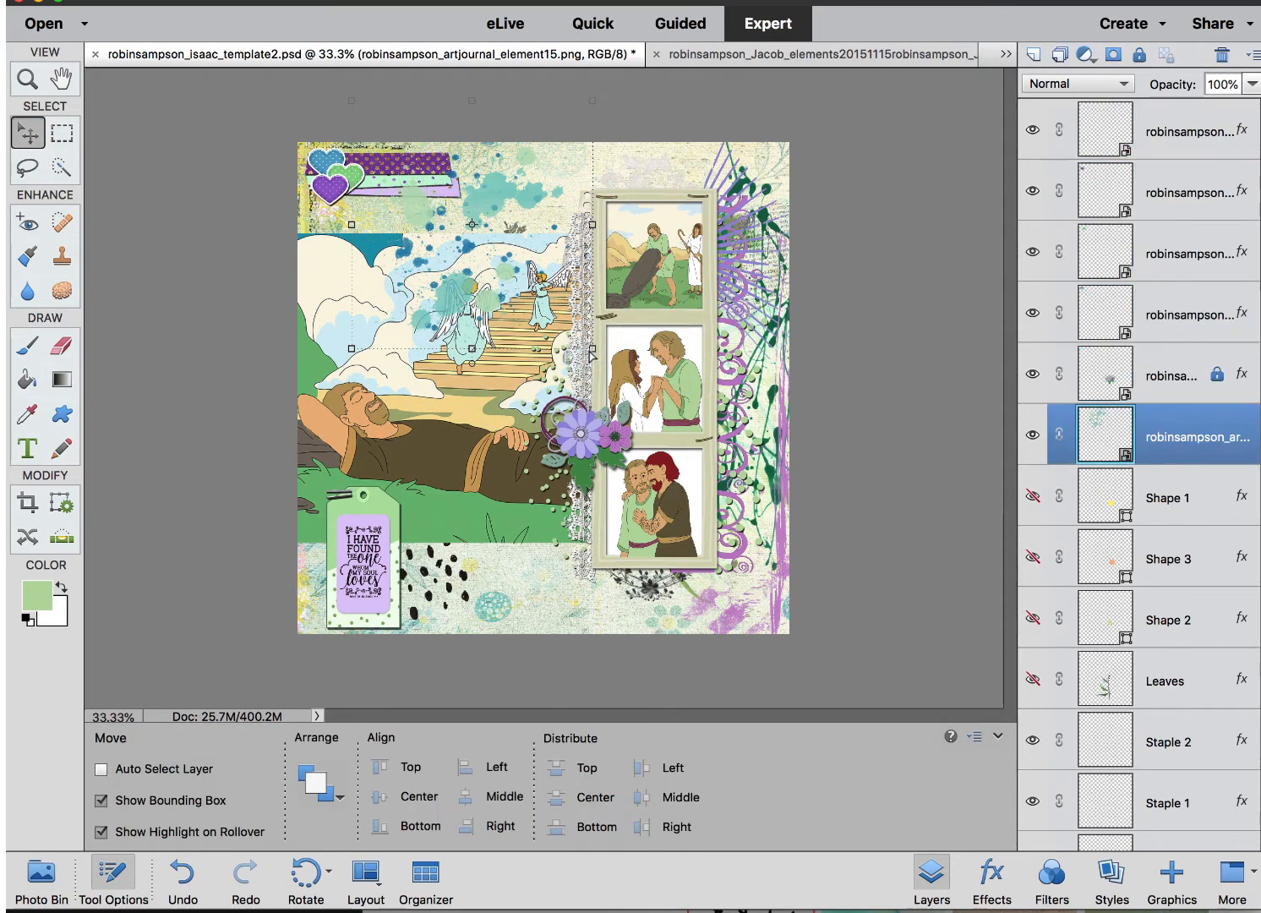
key(super+bracketleft)
key(super+bracketleft)
key(super+bracketleft)
key(super+bracketleft)
key(super+bracketleft)
key(super+bracketleft)
key(super+bracketleft)
key(super+bracketleft)
key(super+bracketleft)
key(super+bracketleft)
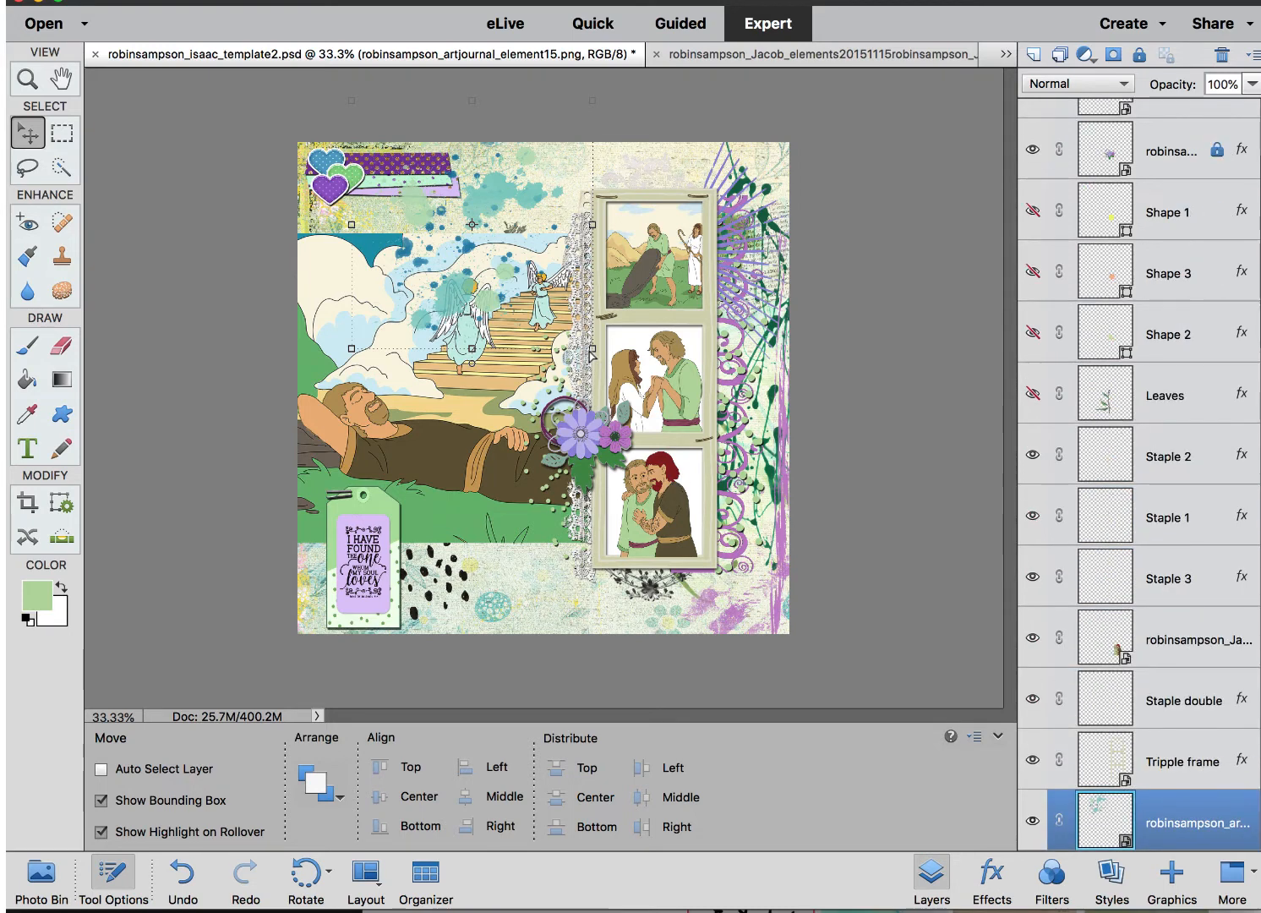
key(super+bracketleft)
key(super+bracketleft)
key(super+bracketleft)
key(super+bracketleft)
key(super+bracketleft)
key(super+bracketleft)
key(super+bracketleft)
key(super+bracketleft)
key(super+bracketleft)
key(super+bracketleft)
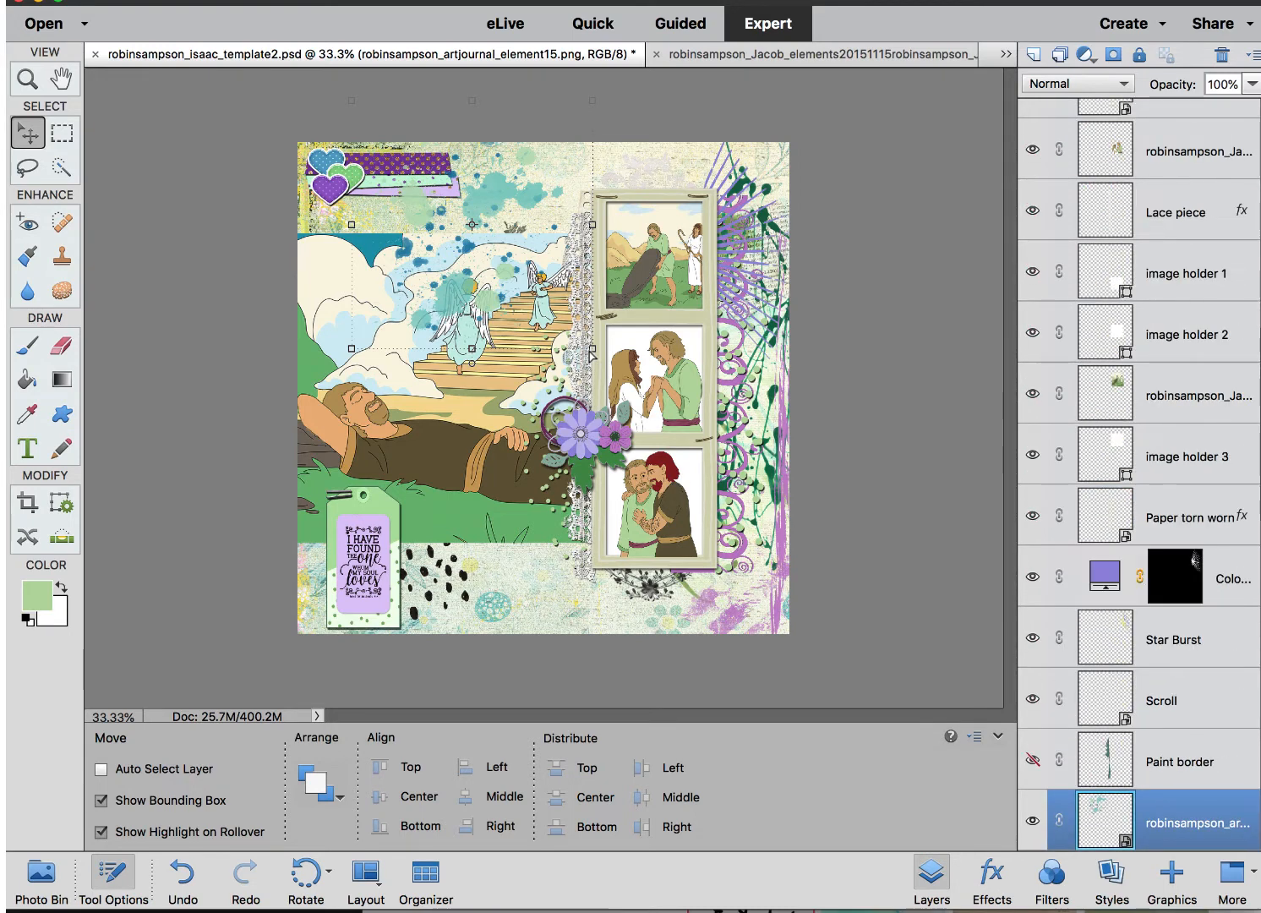
key(super+bracketleft)
key(super+bracketleft)
key(super+bracketleft)
key(super+bracketleft)
key(super+bracketleft)
key(super+bracketleft)
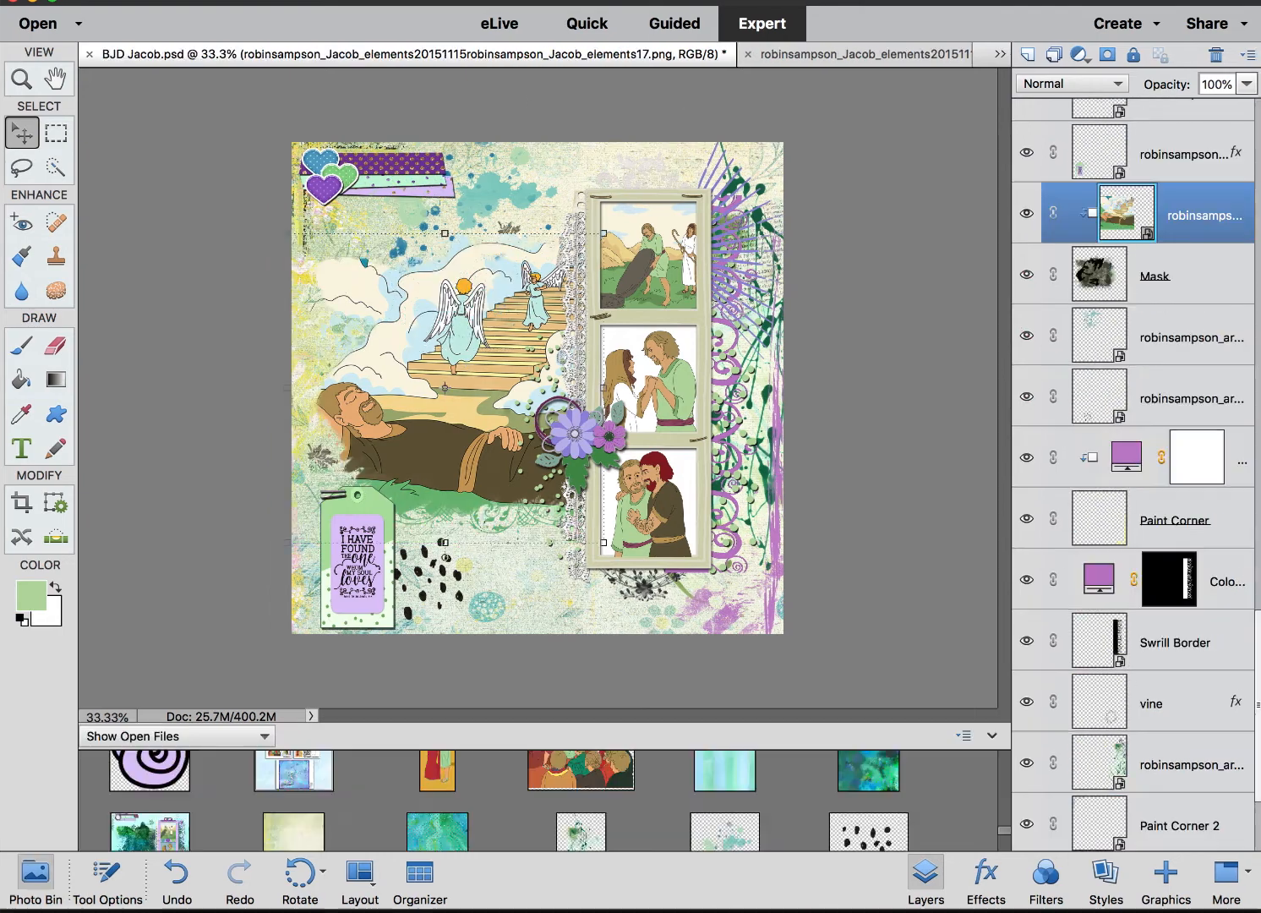
- Switch to the Isaac Kit section of the kit library and open the black script Jacob word art in the photo editor
scroll(652, 829, down, 10)
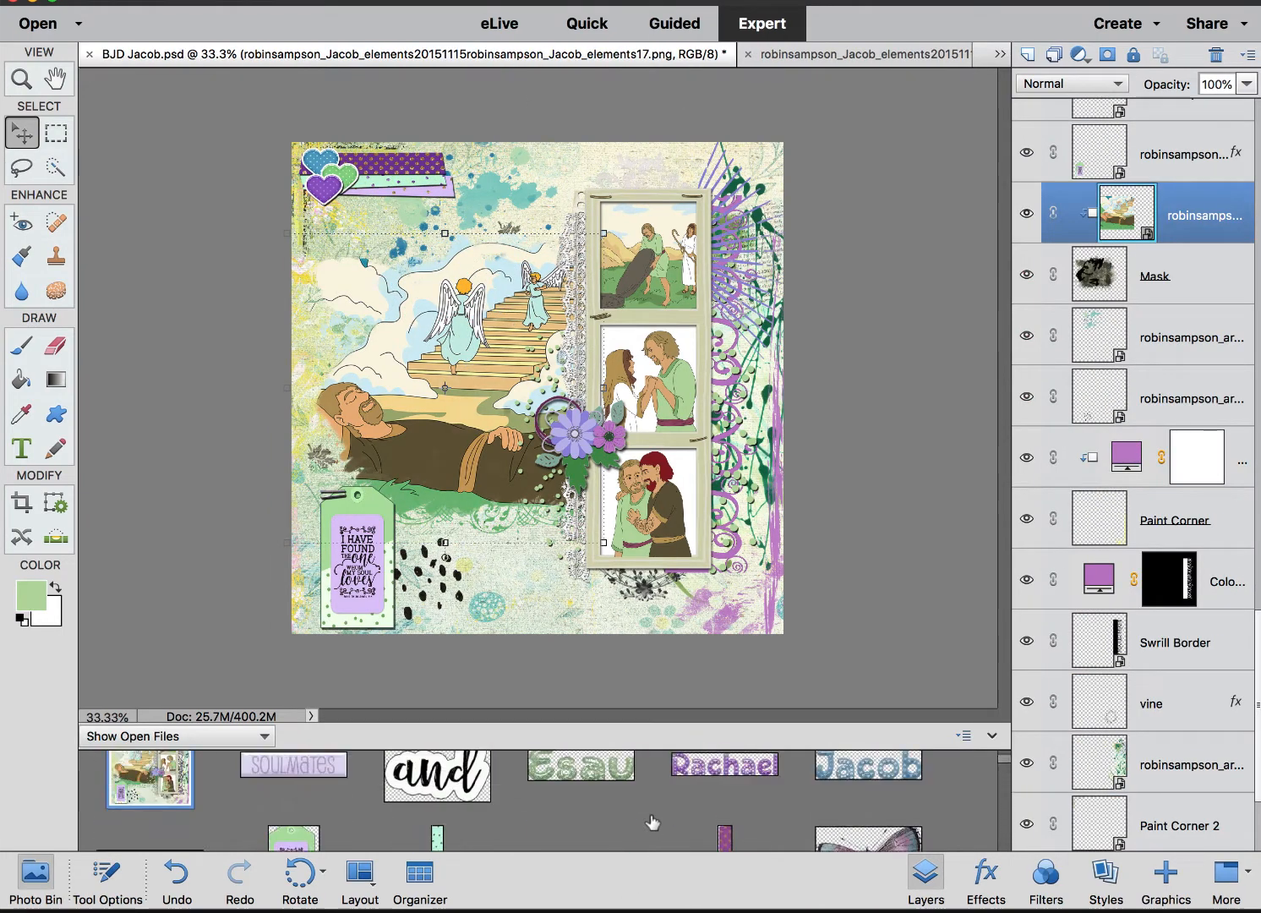
scroll(653, 822, down, 5)
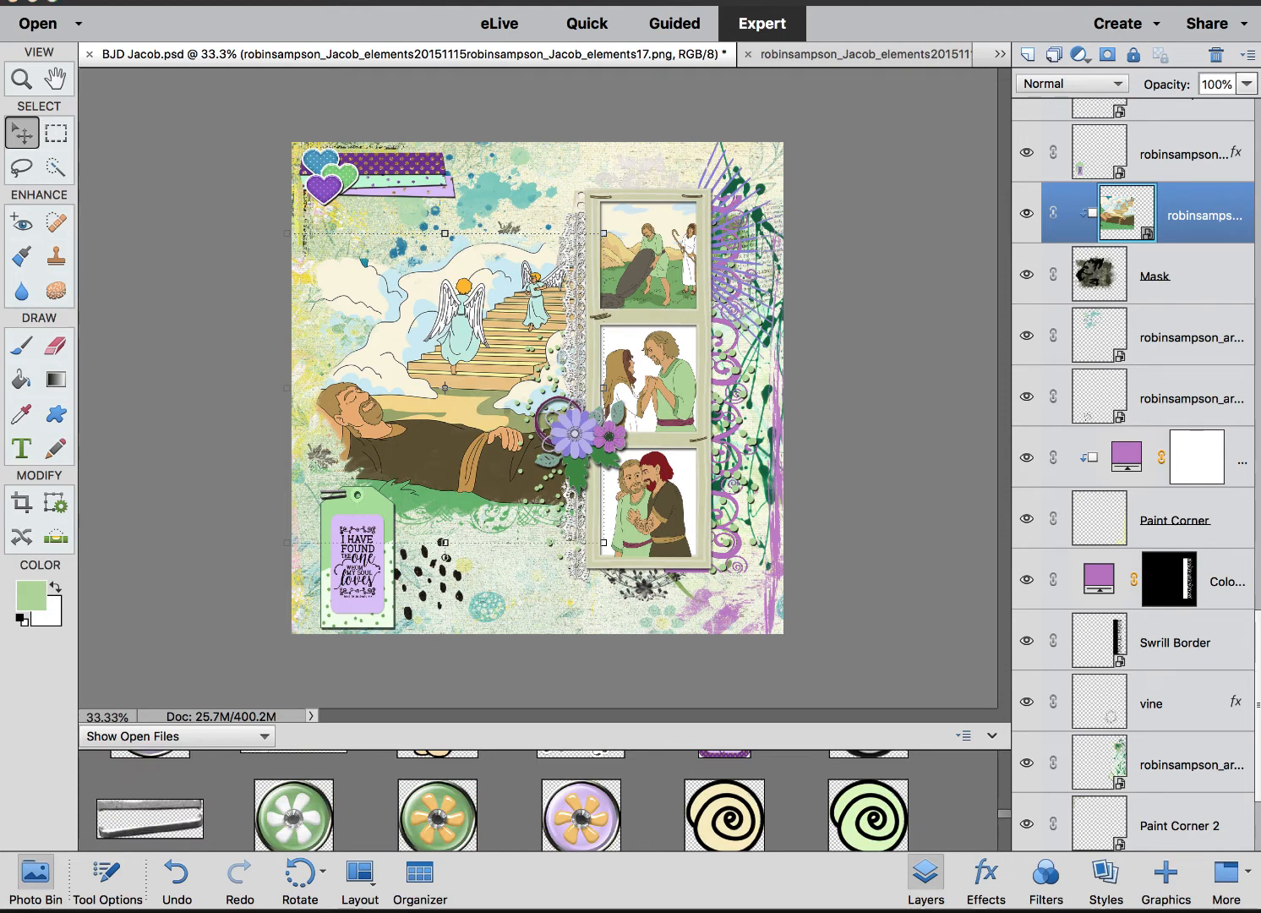
drag(1259, 1, 672, 3)
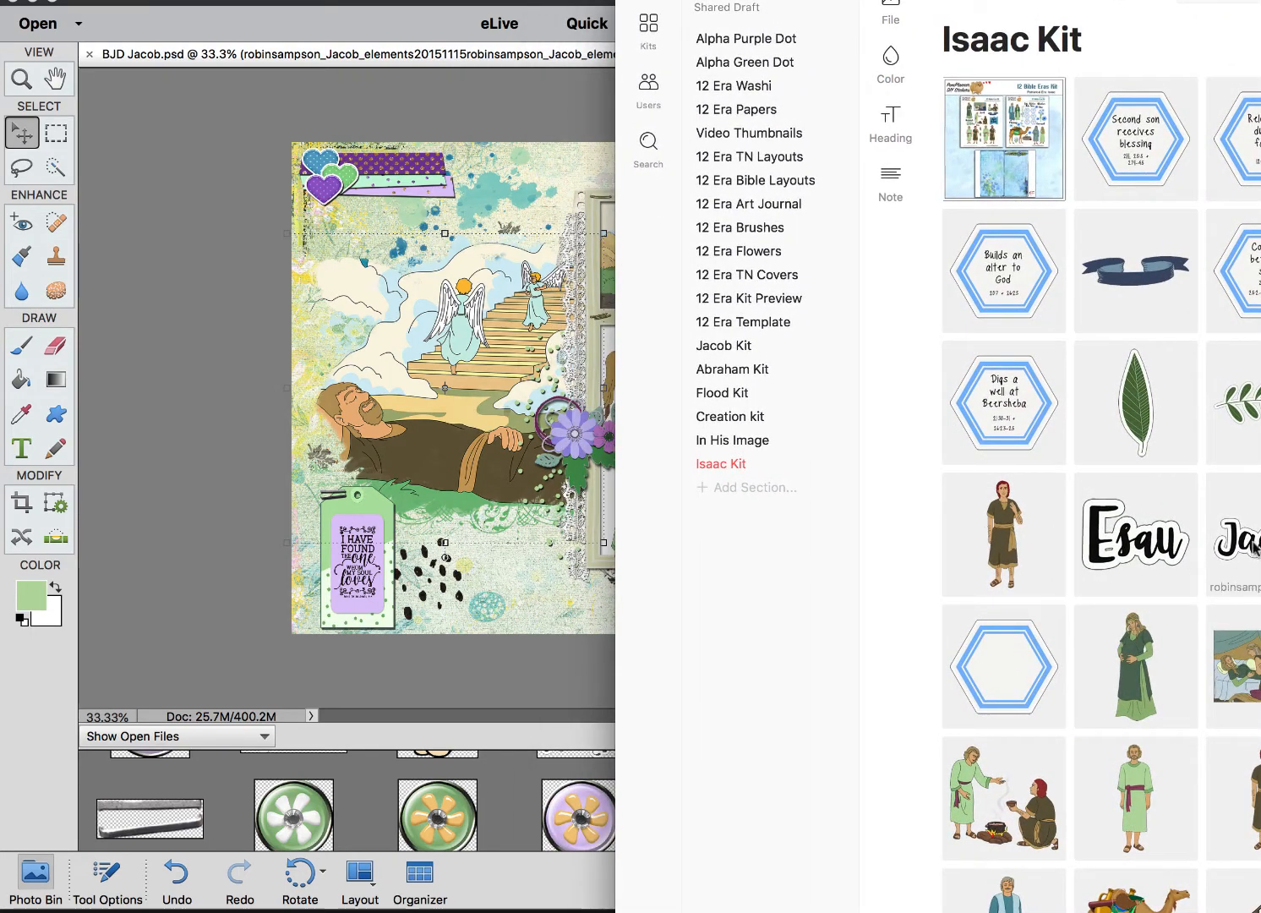
drag(1247, 540, 452, 526)
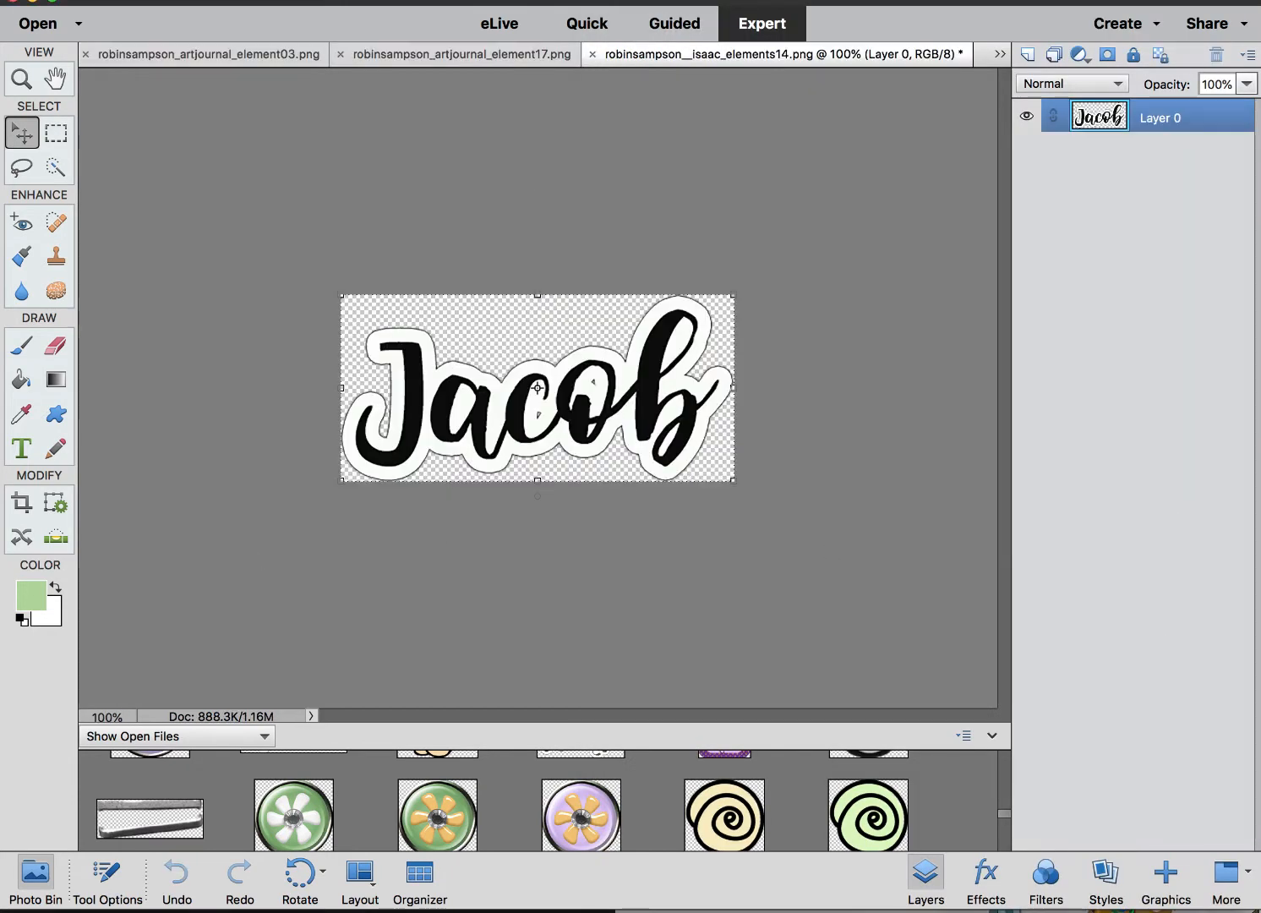
- Open the horizontal green leafy branch from the kit library's Isaac Kit in the photo editor, and return to the BJD Jacob.psd page
key(super+Tab)
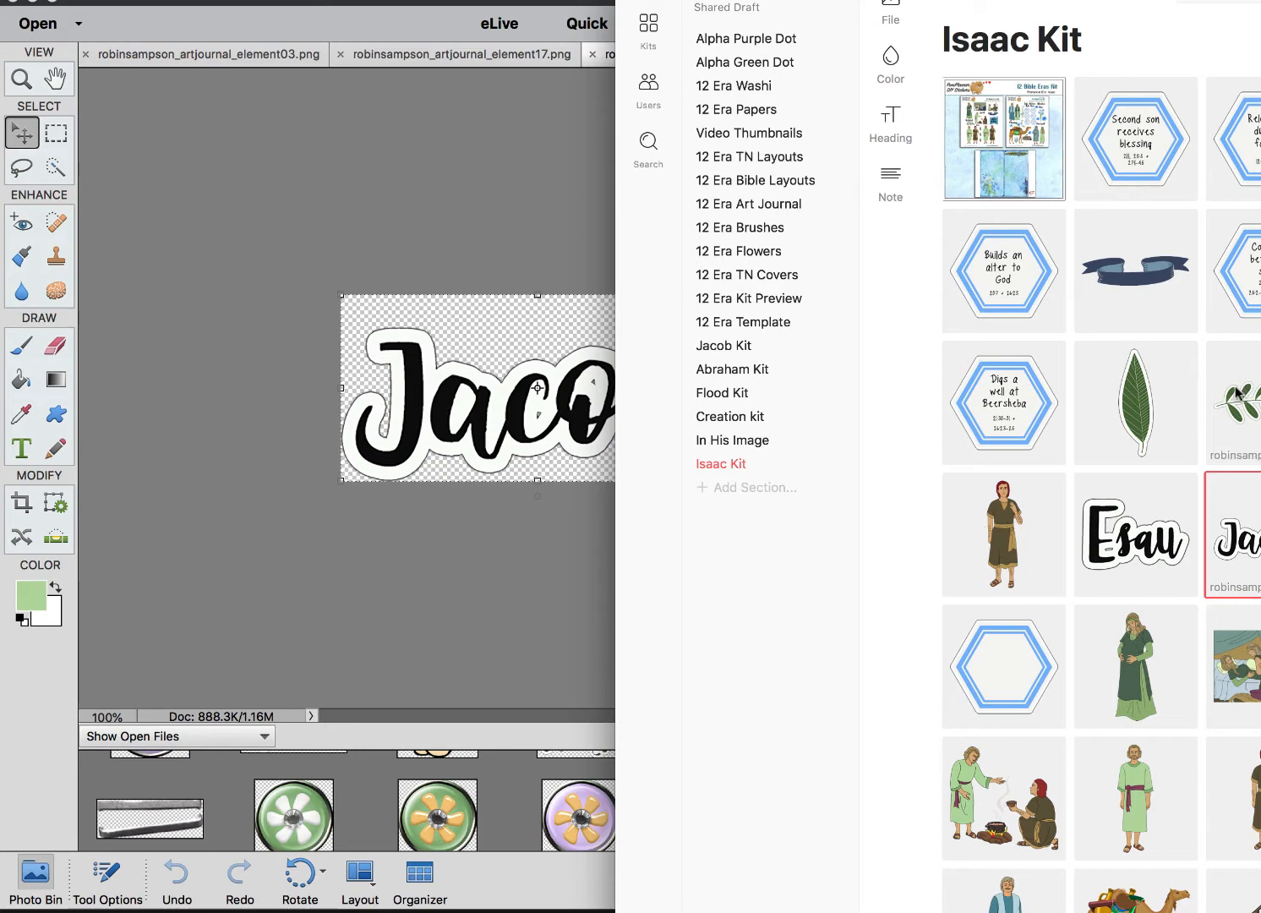
drag(1238, 394, 604, 410)
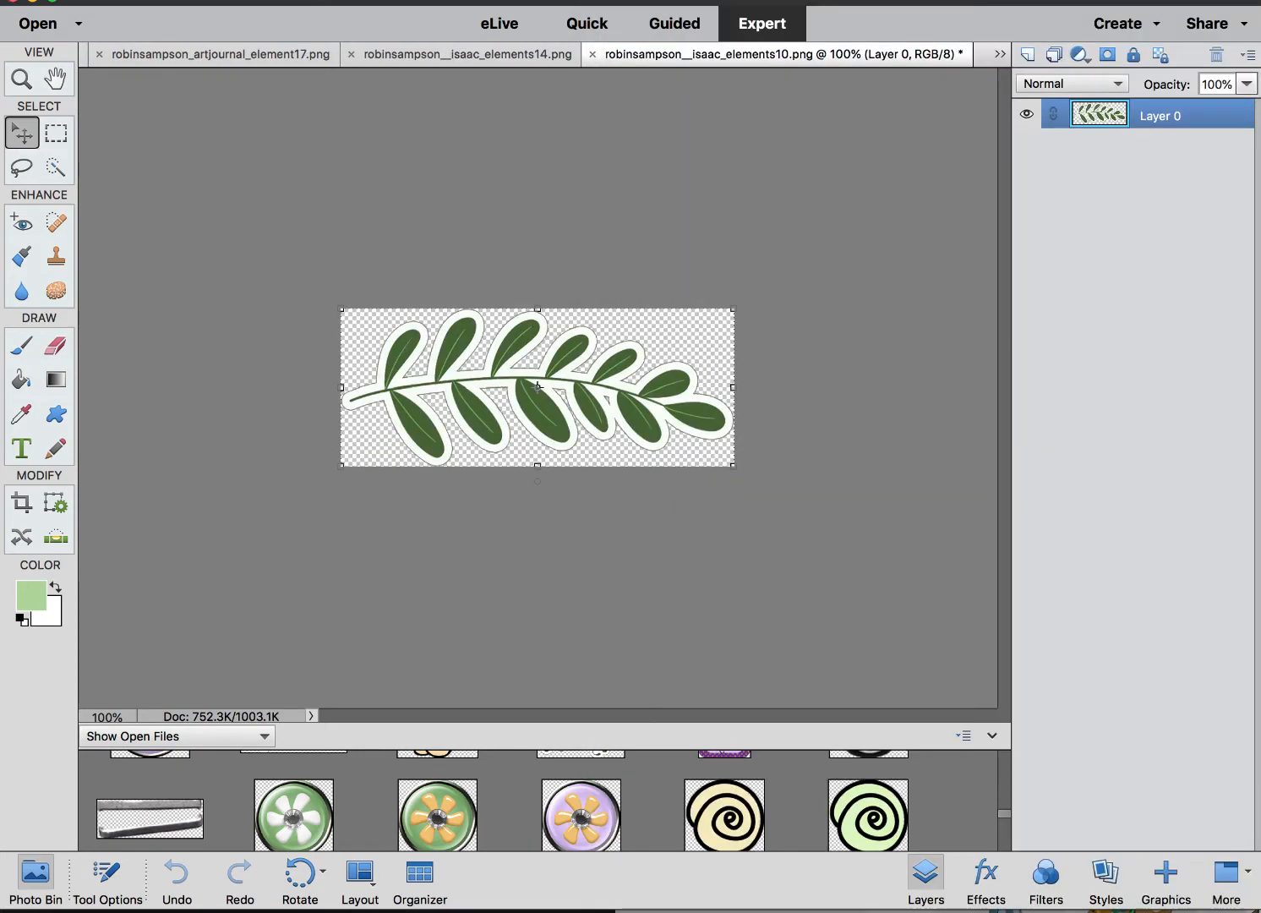
scroll(142, 789, up, 5)
click(142, 789)
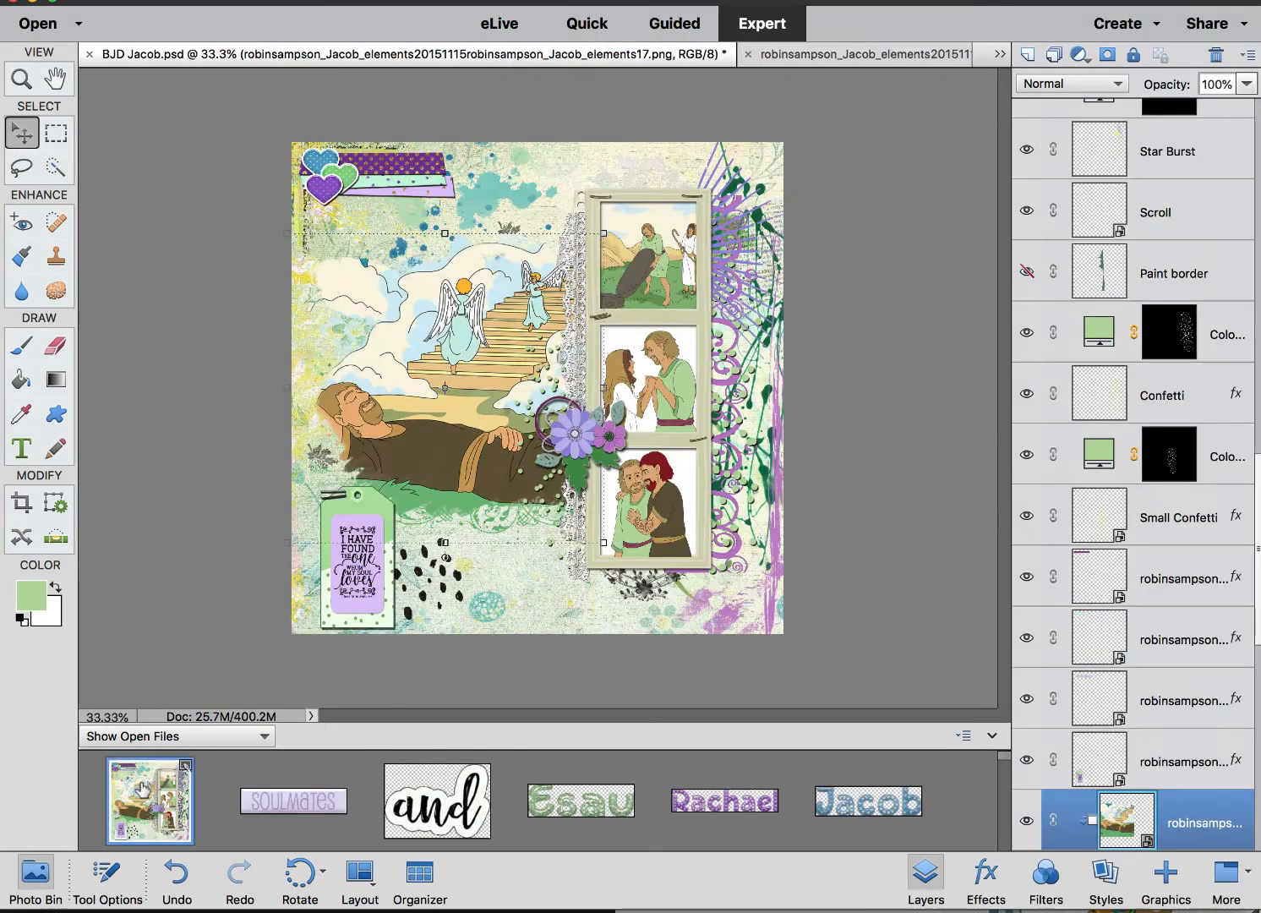
- Place the black script Jacob word art below the dreaming photo, beside the quote tag, and paste the copied layer style onto it
scroll(442, 793, down, 5)
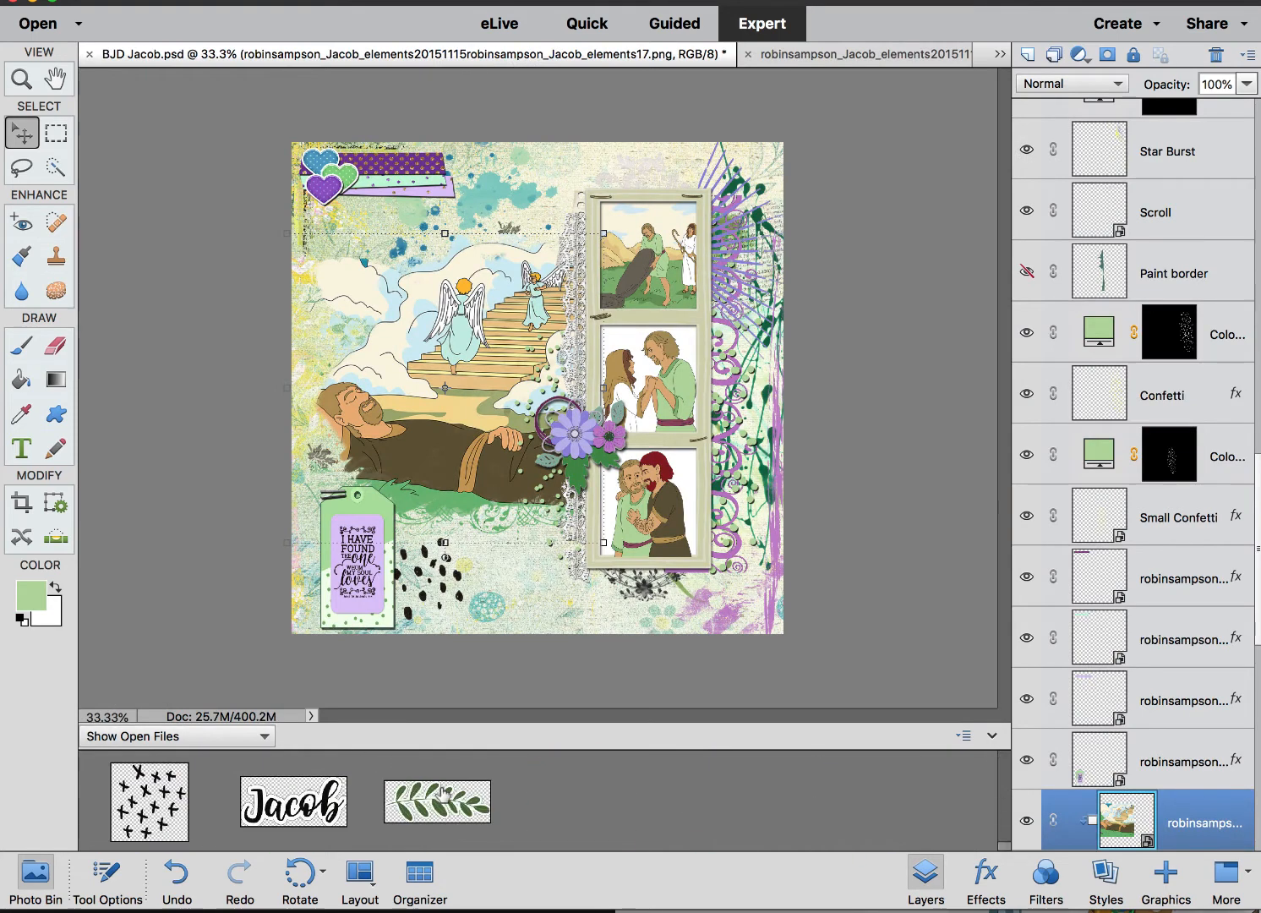
drag(306, 813, 490, 568)
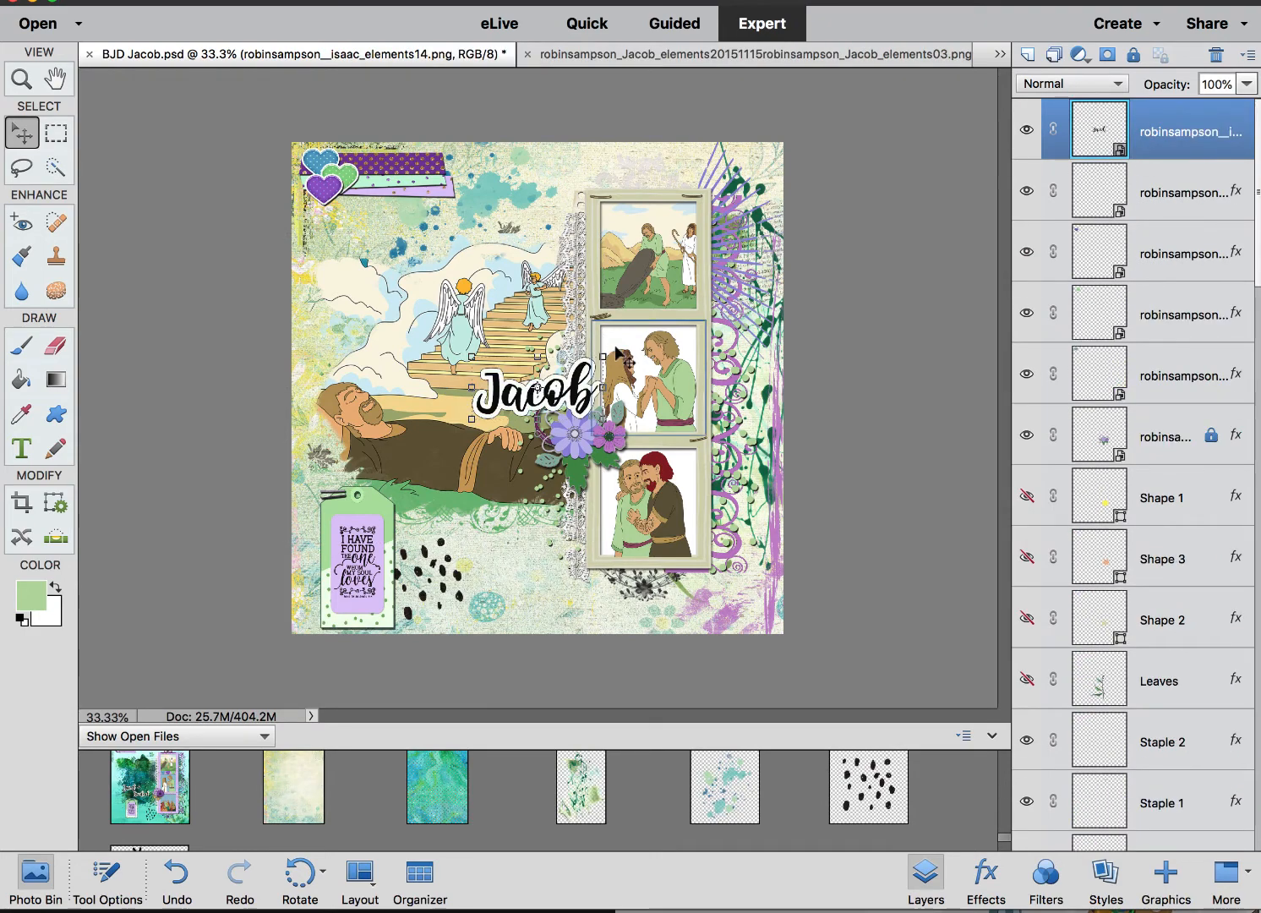
drag(551, 404, 513, 558)
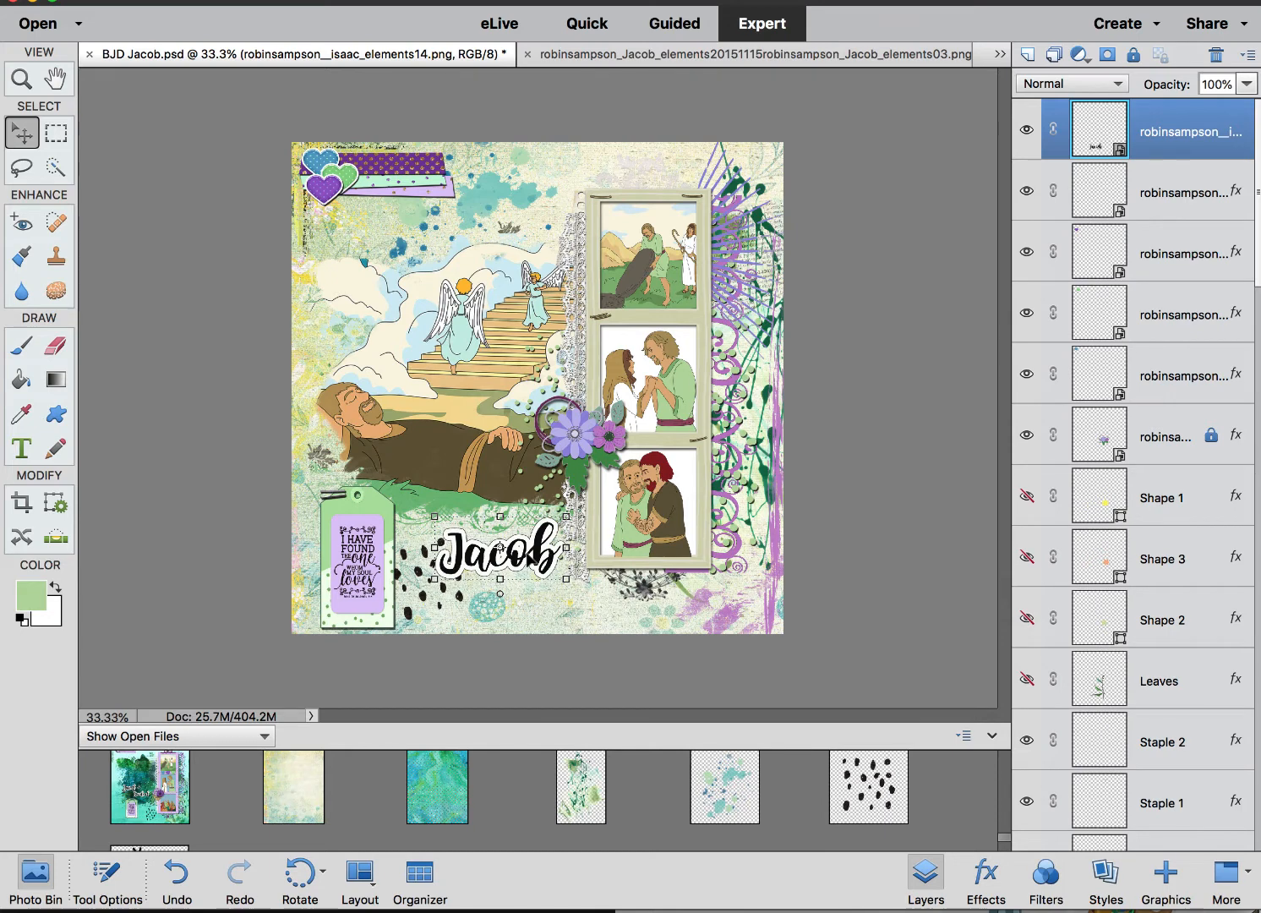
right_click(1180, 138)
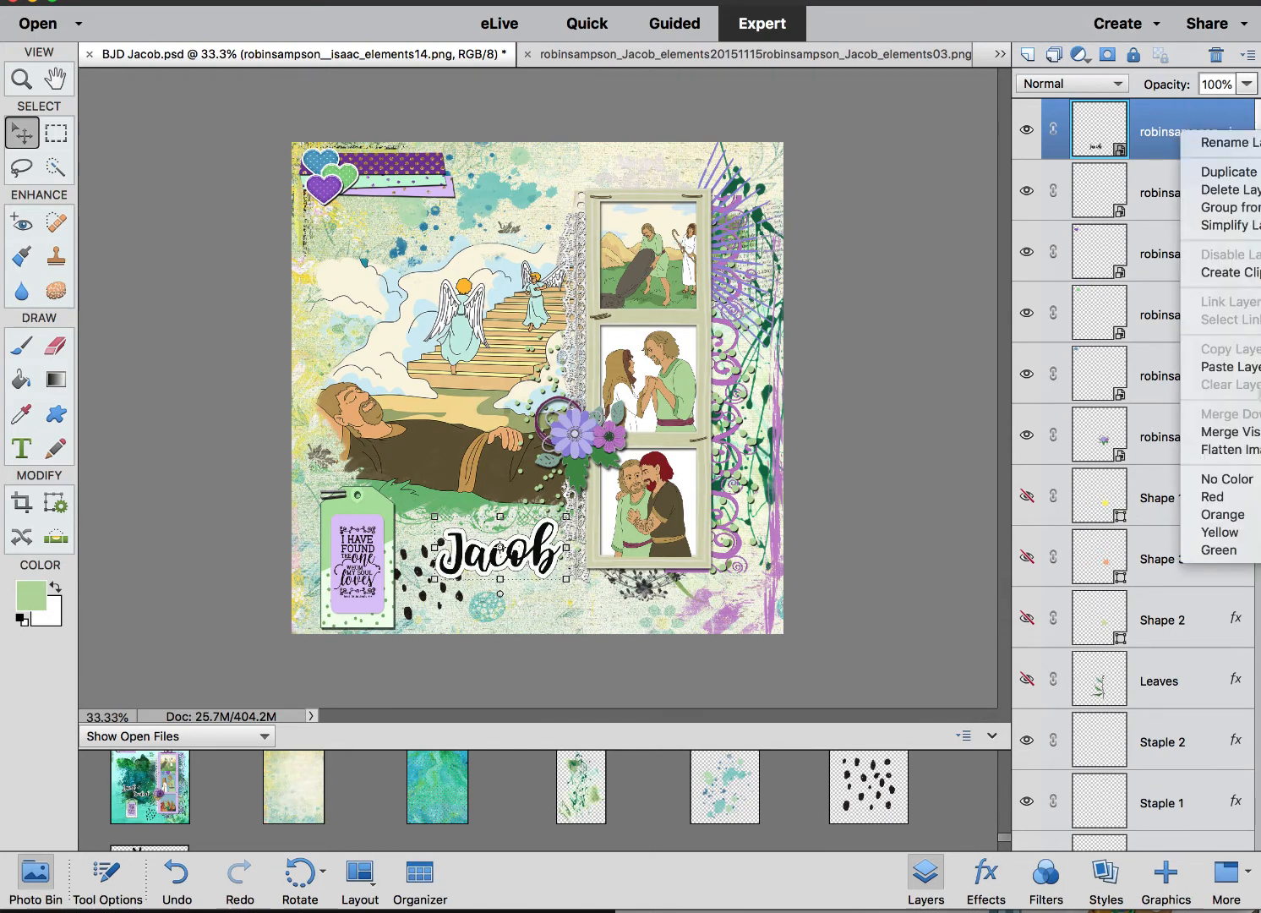
click(1229, 366)
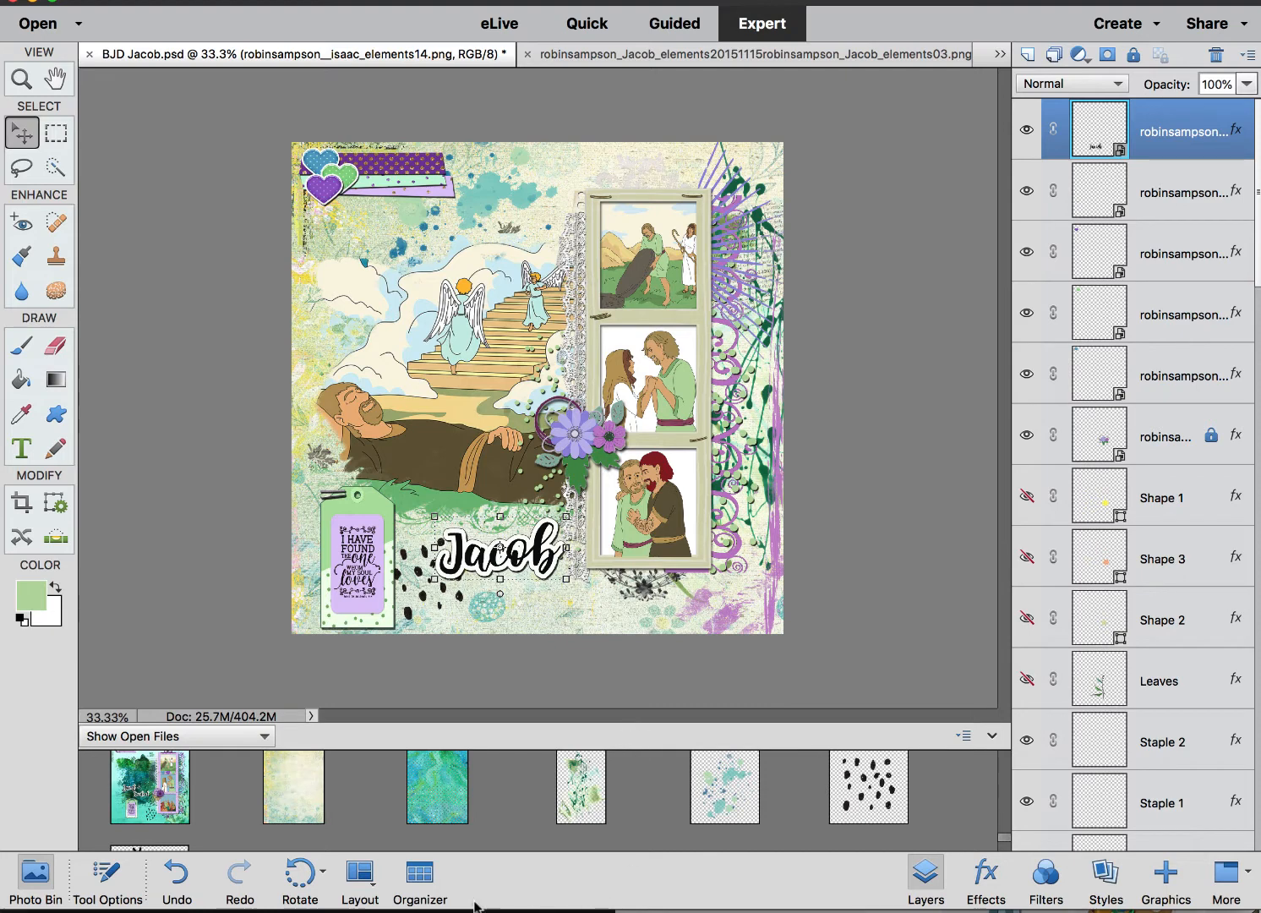
- Add the green leafy branch to the page, rotate it to -80.84 degrees, and position it upright over the flower cluster
scroll(589, 786, down, 3)
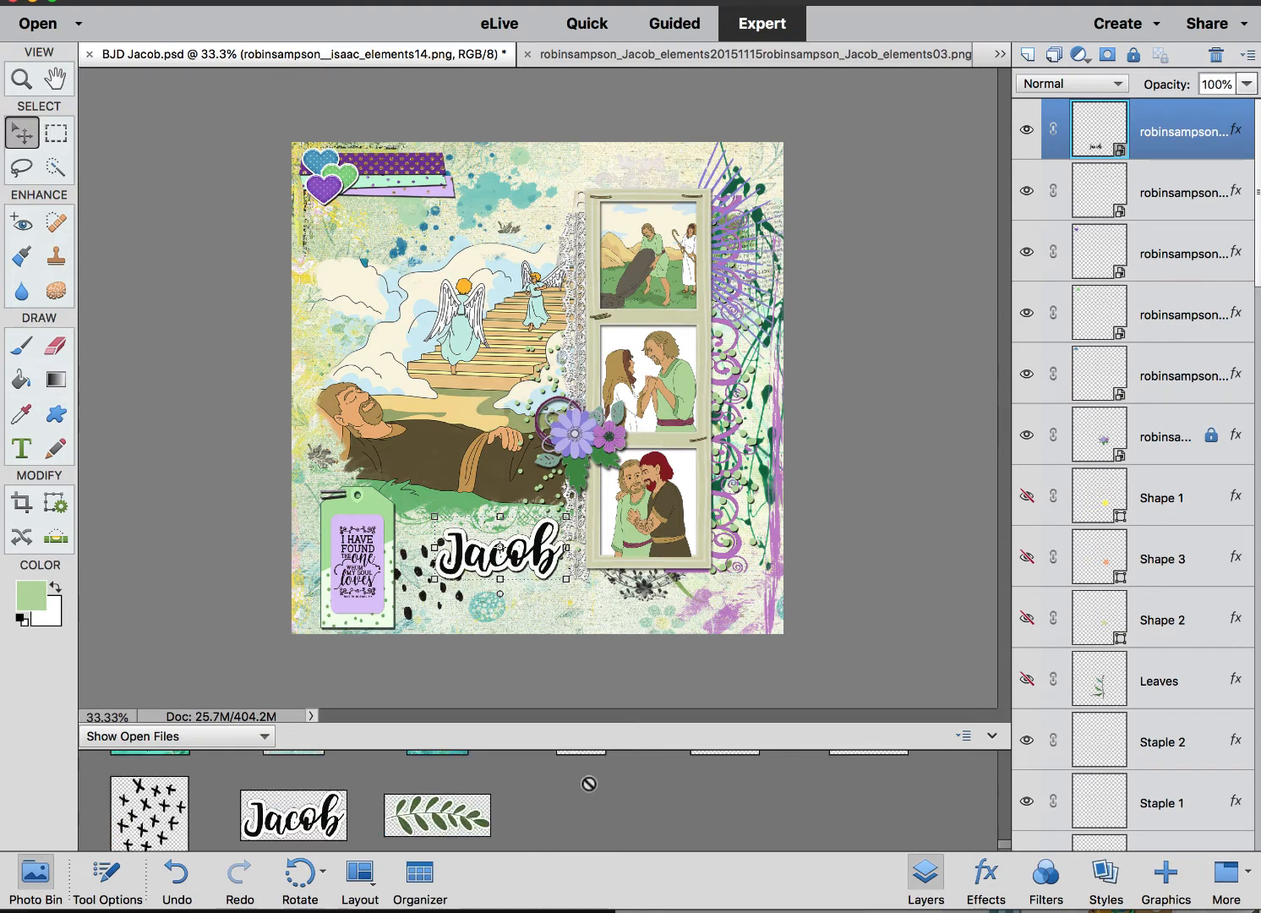
drag(462, 816, 471, 336)
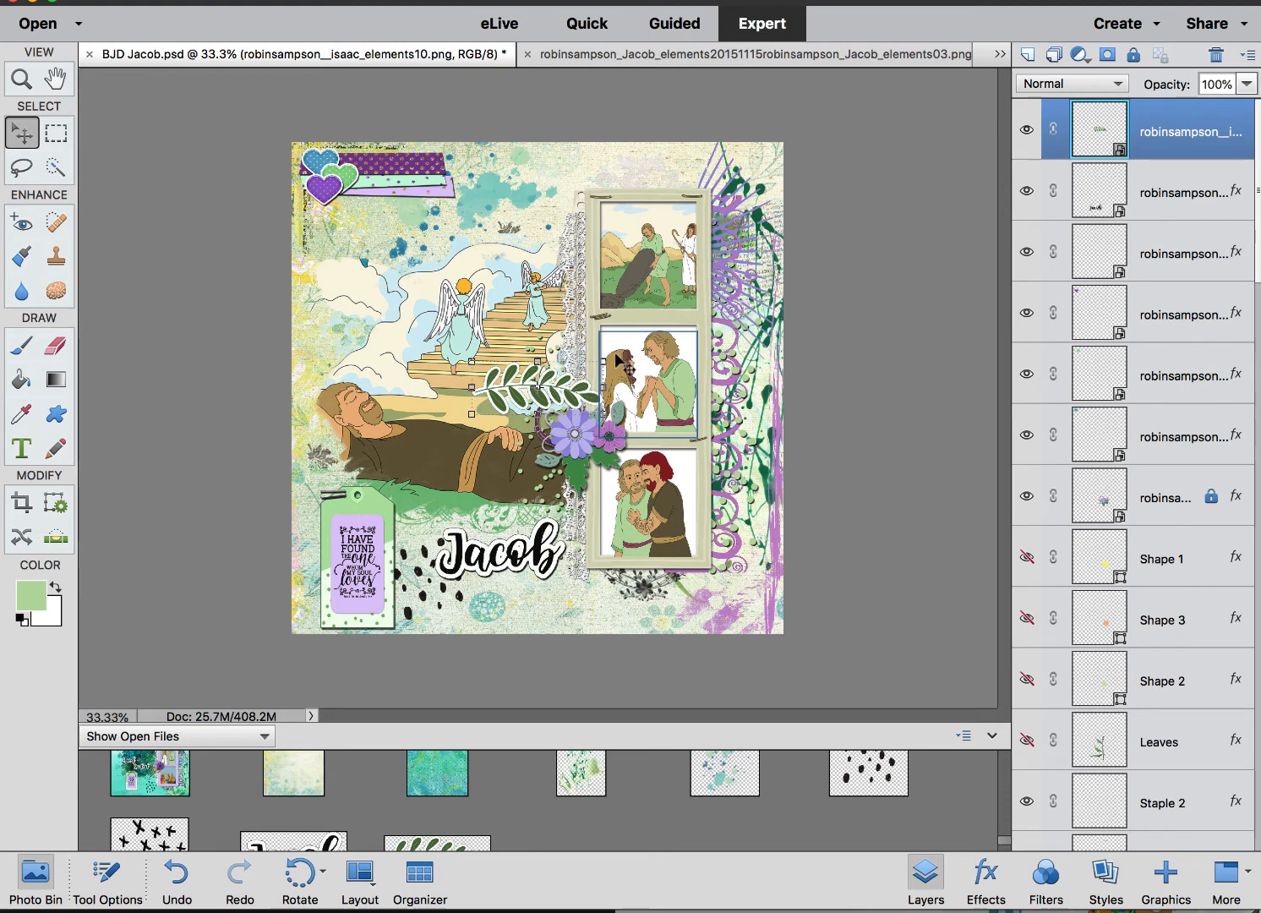
drag(612, 352, 507, 255)
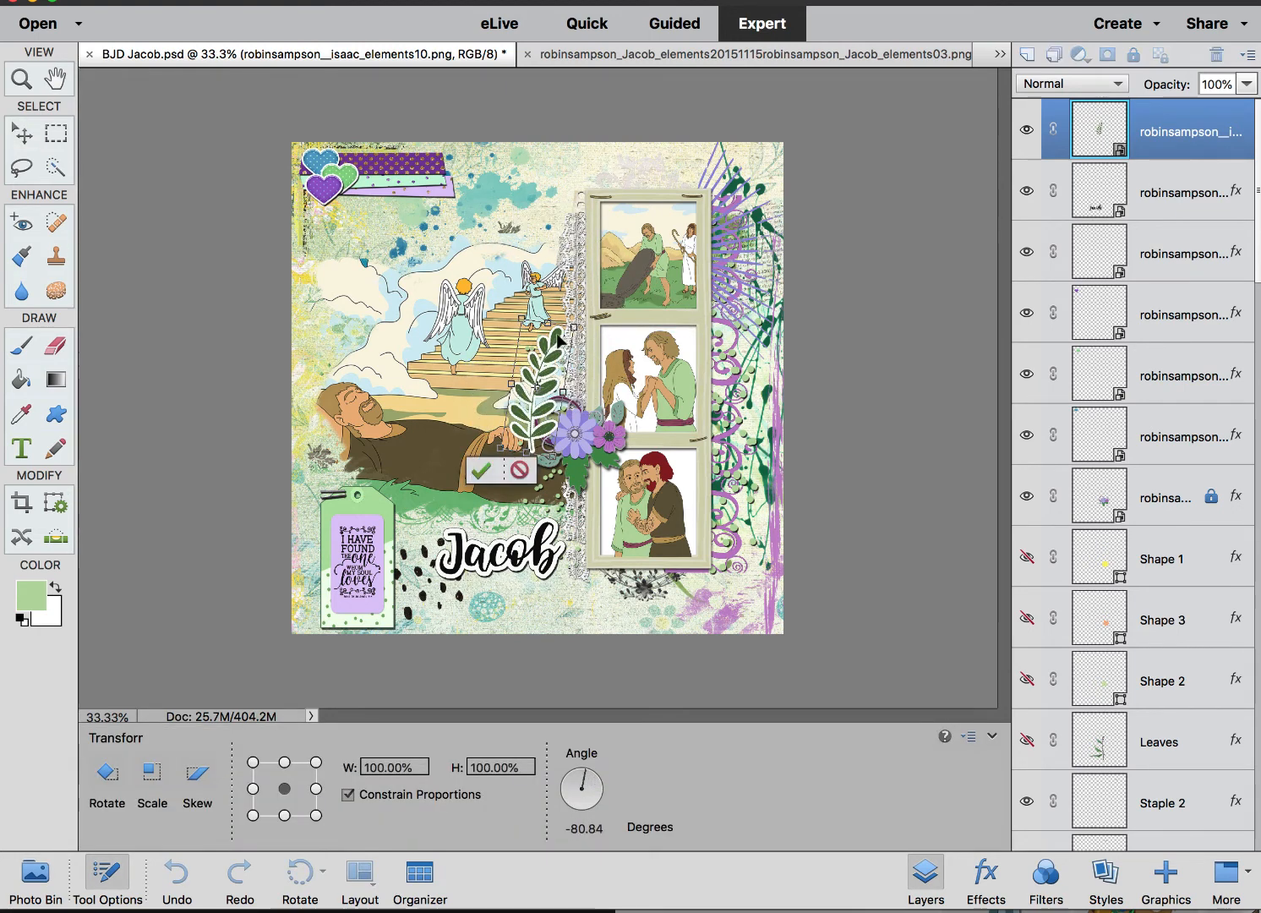
drag(559, 345, 592, 349)
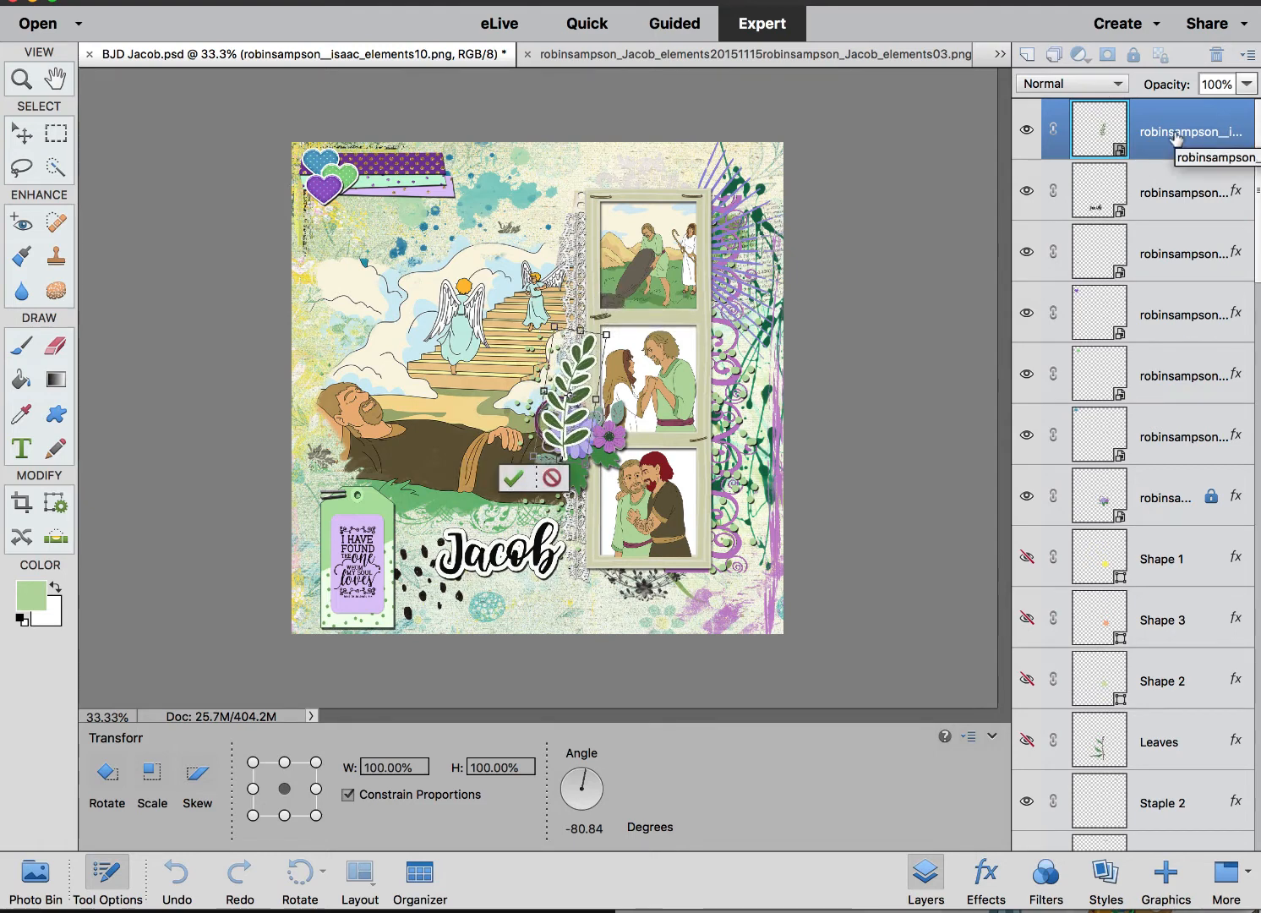
key(Return)
- Tuck the branch behind the flower cluster with its layer directly beneath Shape 1, and paste the copied layer style onto it
drag(1176, 138, 1179, 581)
scroll(1184, 394, down, 5)
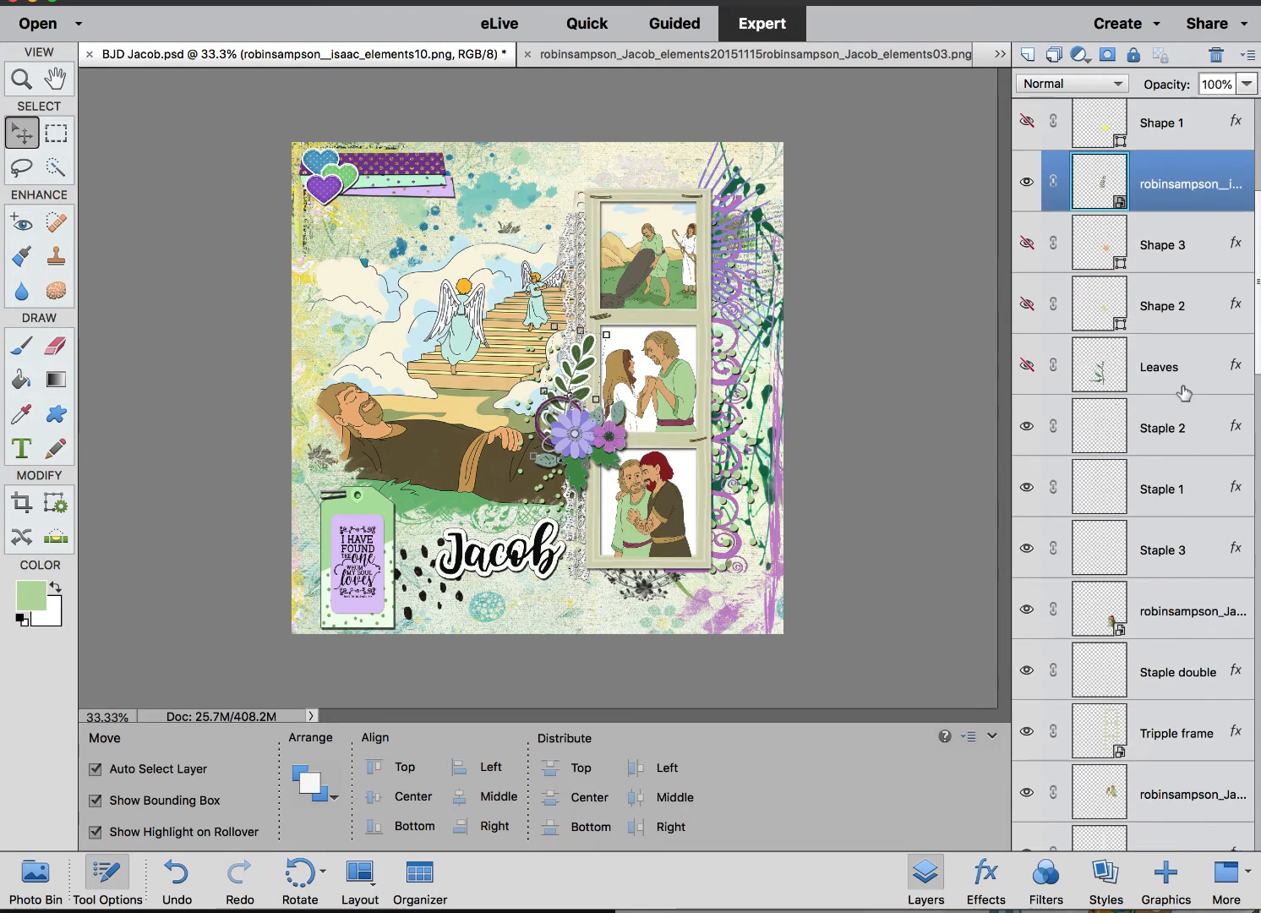
right_click(1177, 183)
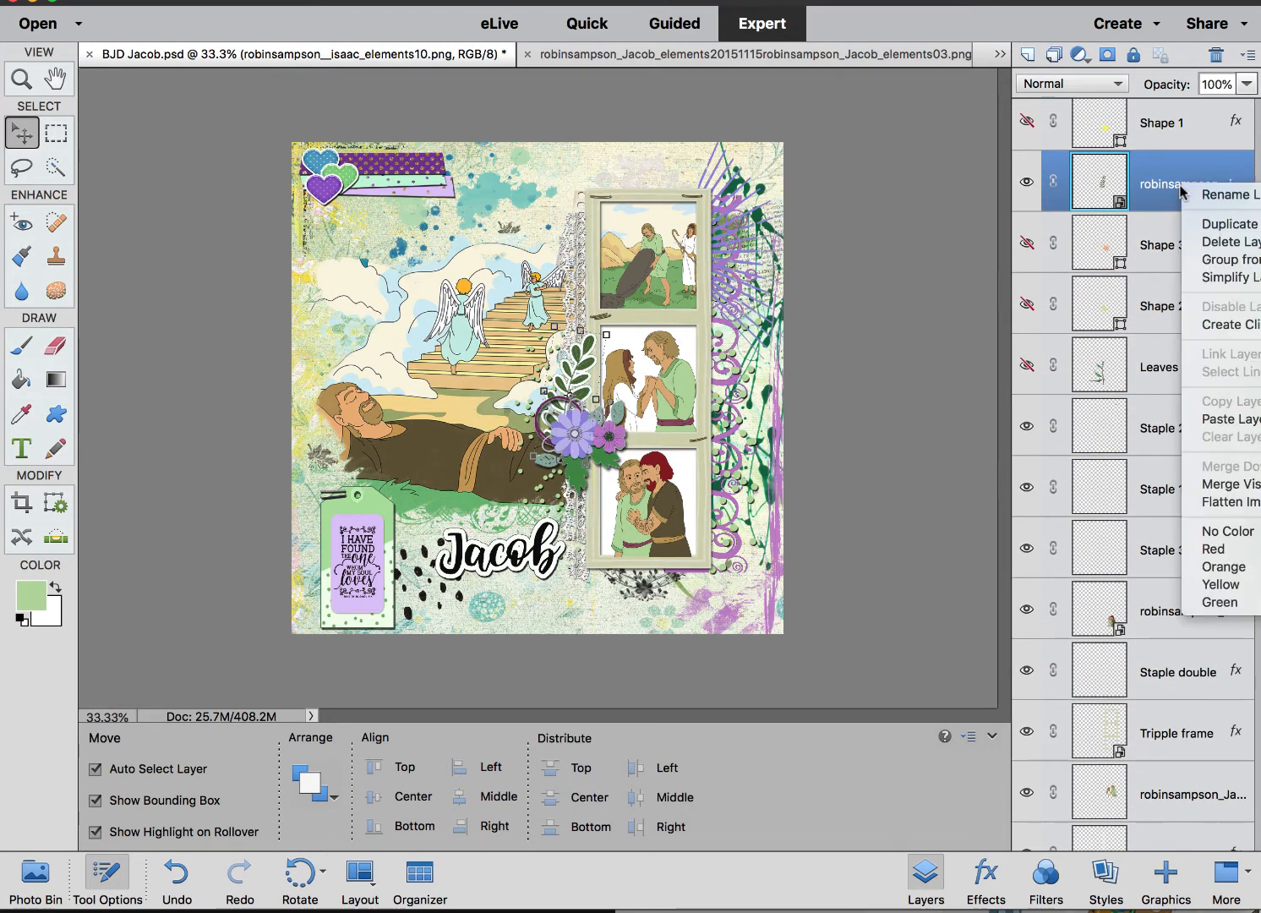
click(1243, 419)
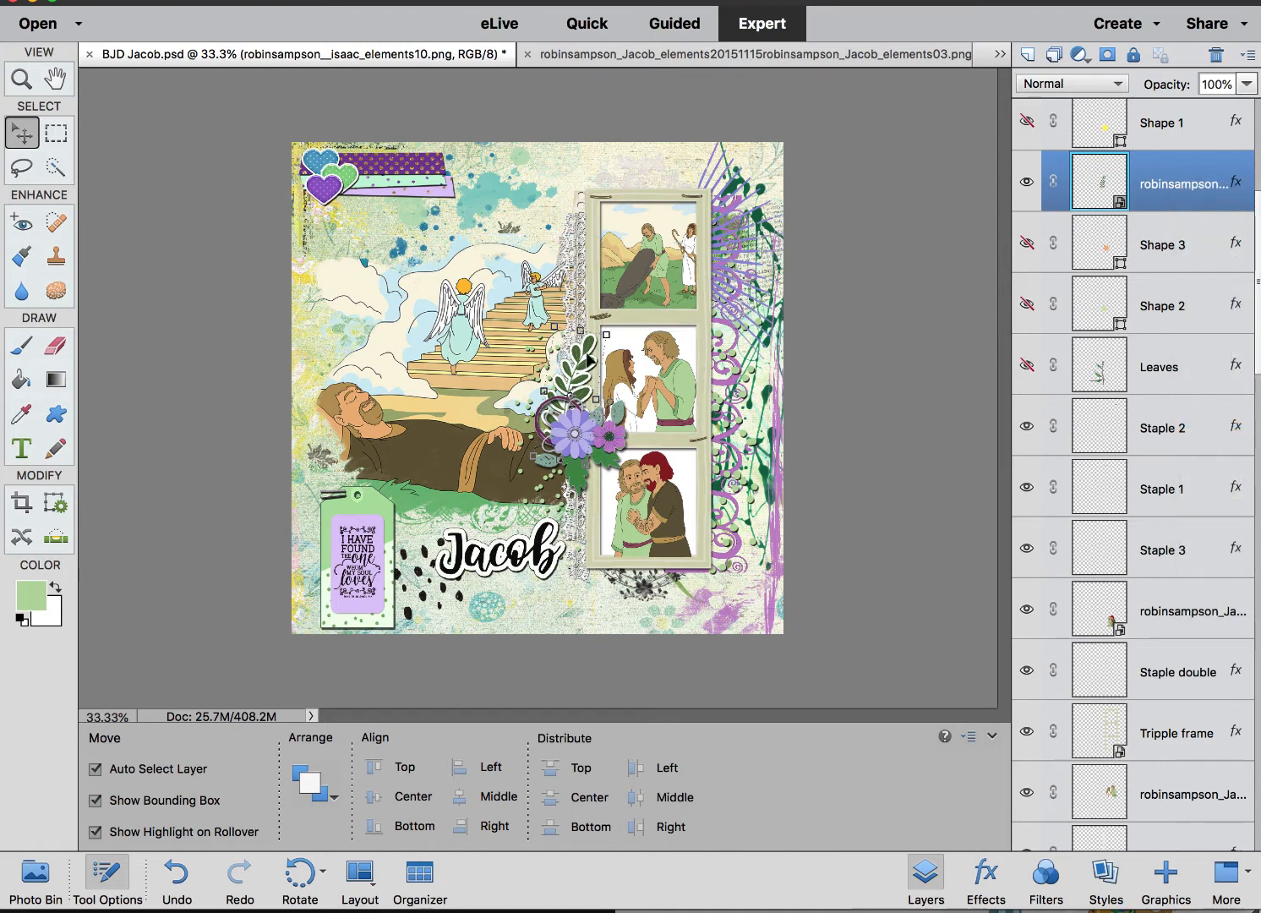
drag(590, 358, 588, 369)
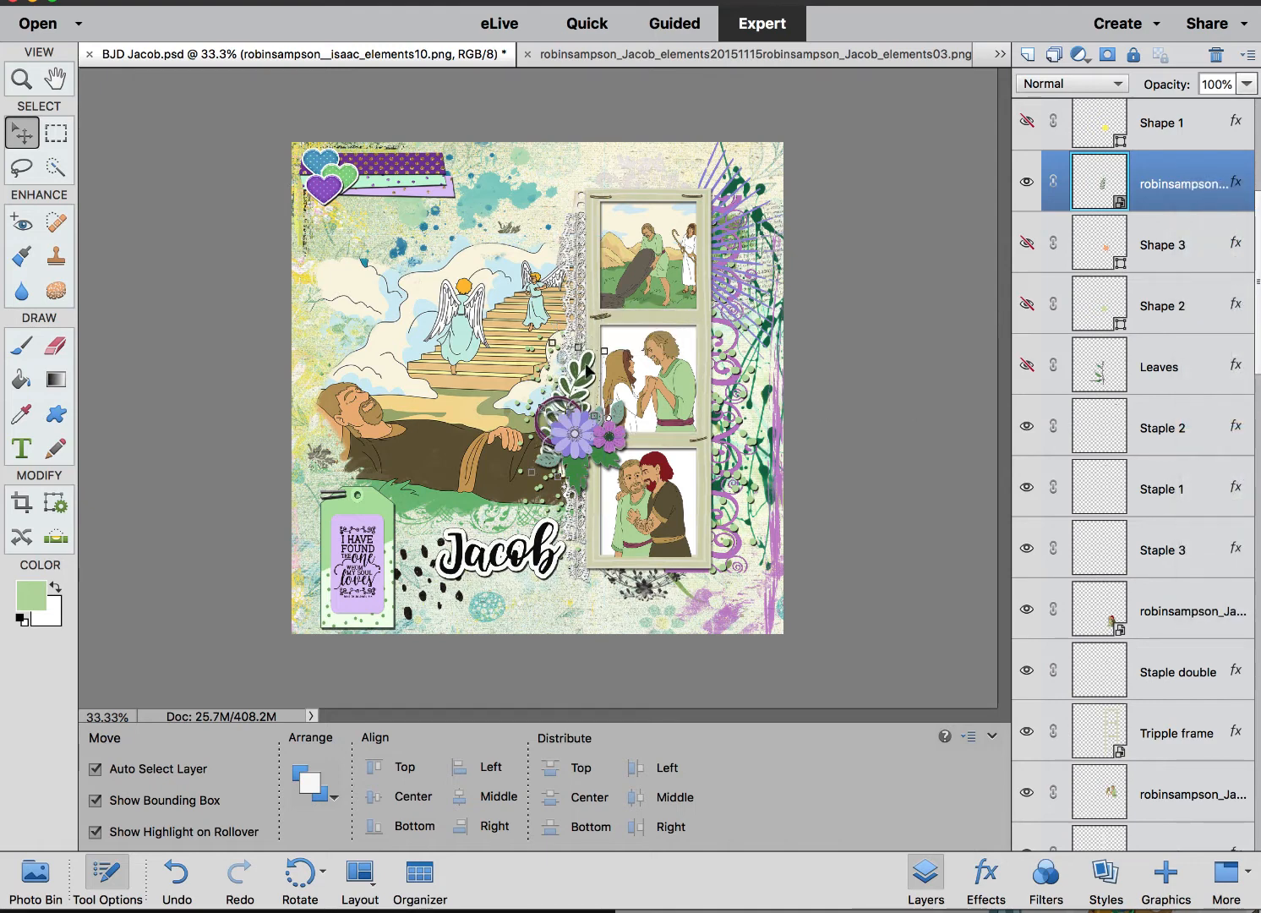
click(926, 261)
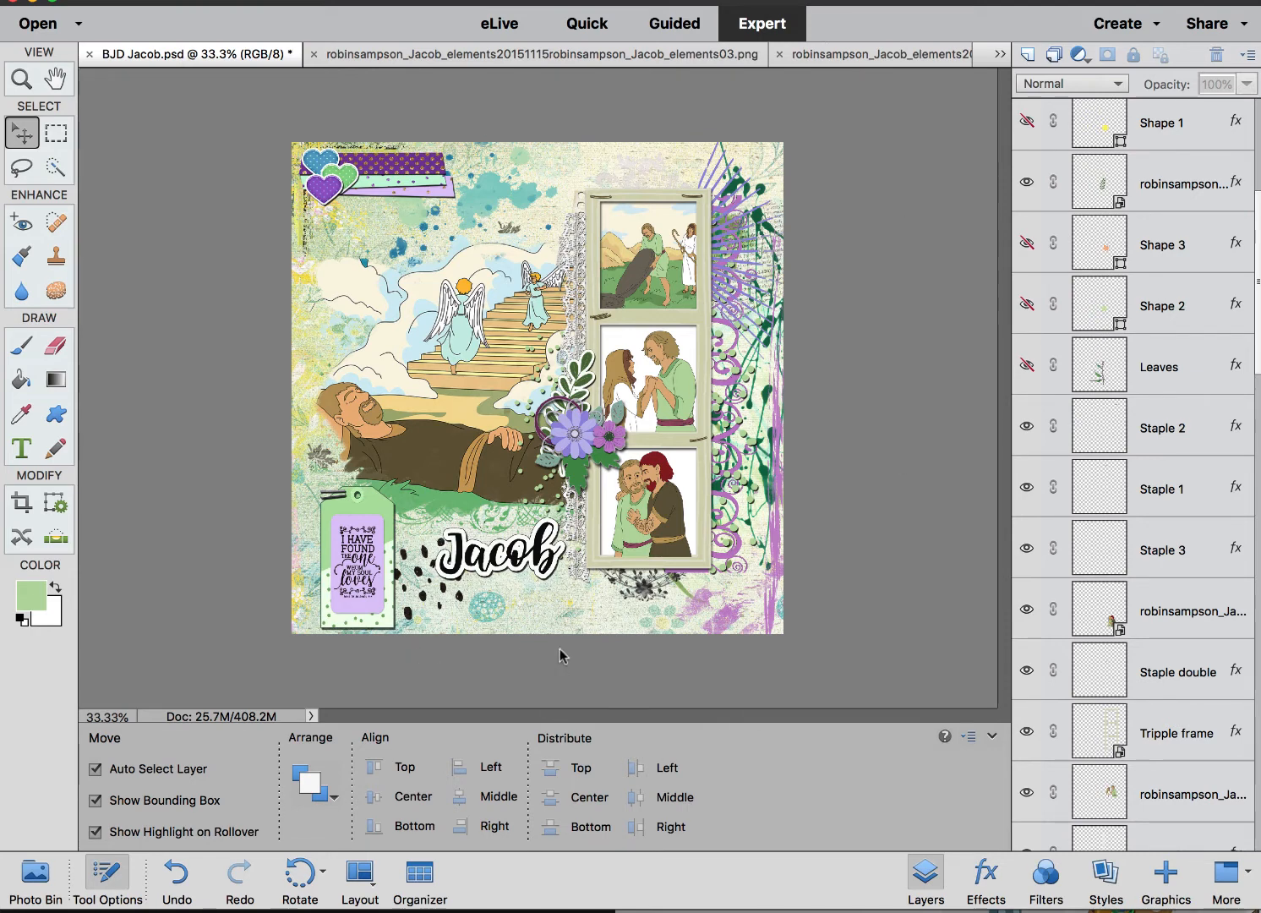
- Examine the finished Jacob & Rachael sample layout and the other open elements for decorating ideas, and return to the BJD Jacob.psd page
click(36, 870)
scroll(142, 822, down, 5)
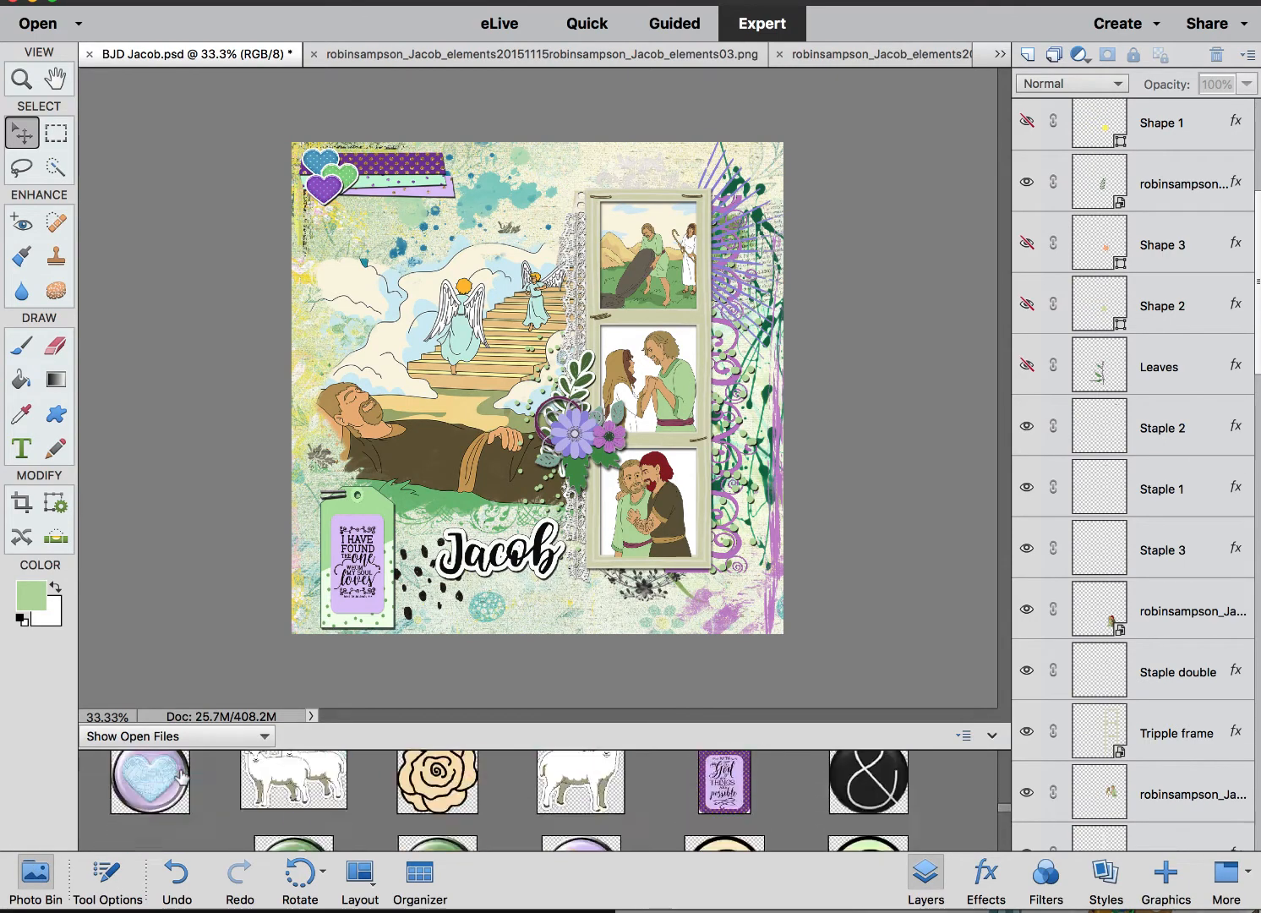
scroll(181, 770, up, 6)
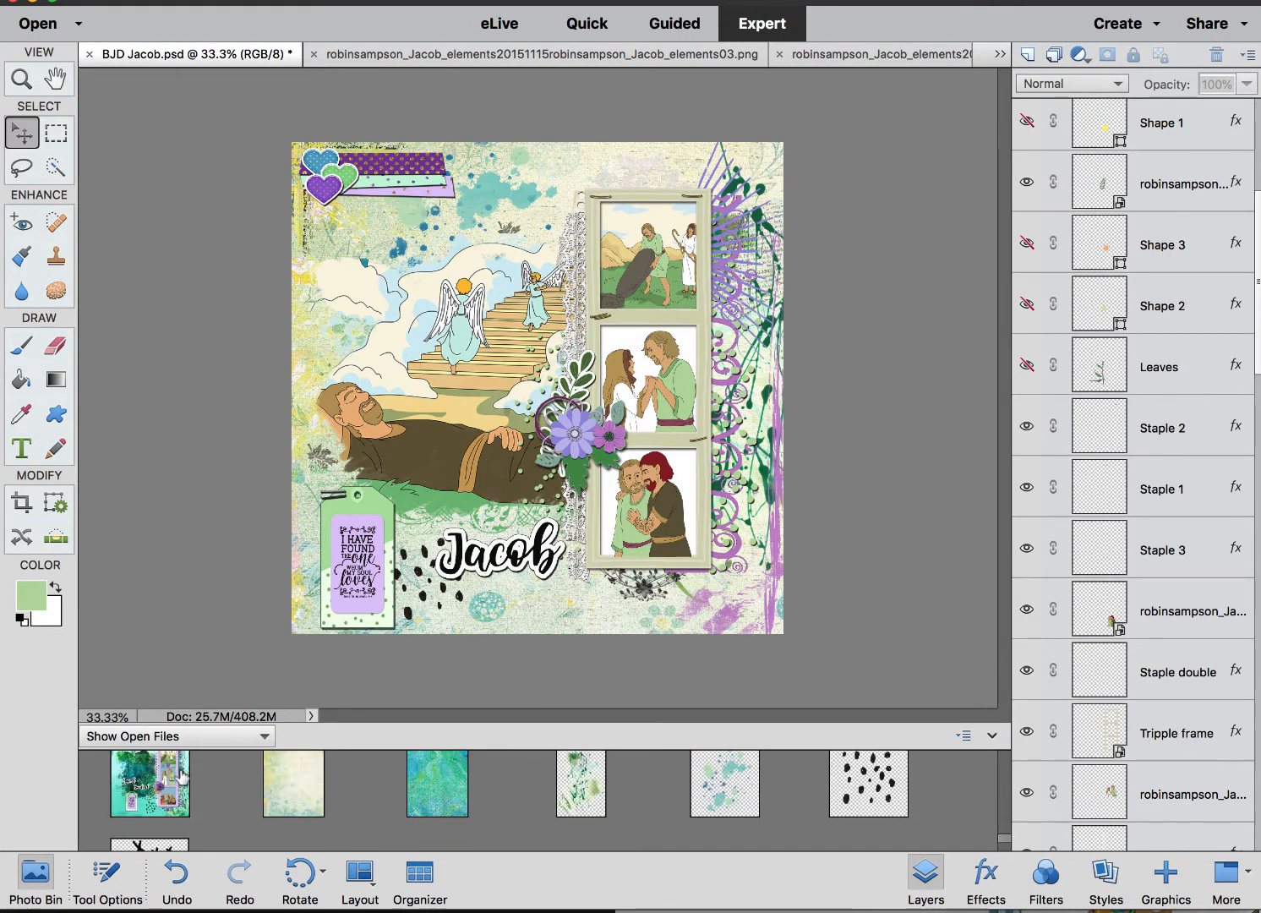
click(122, 793)
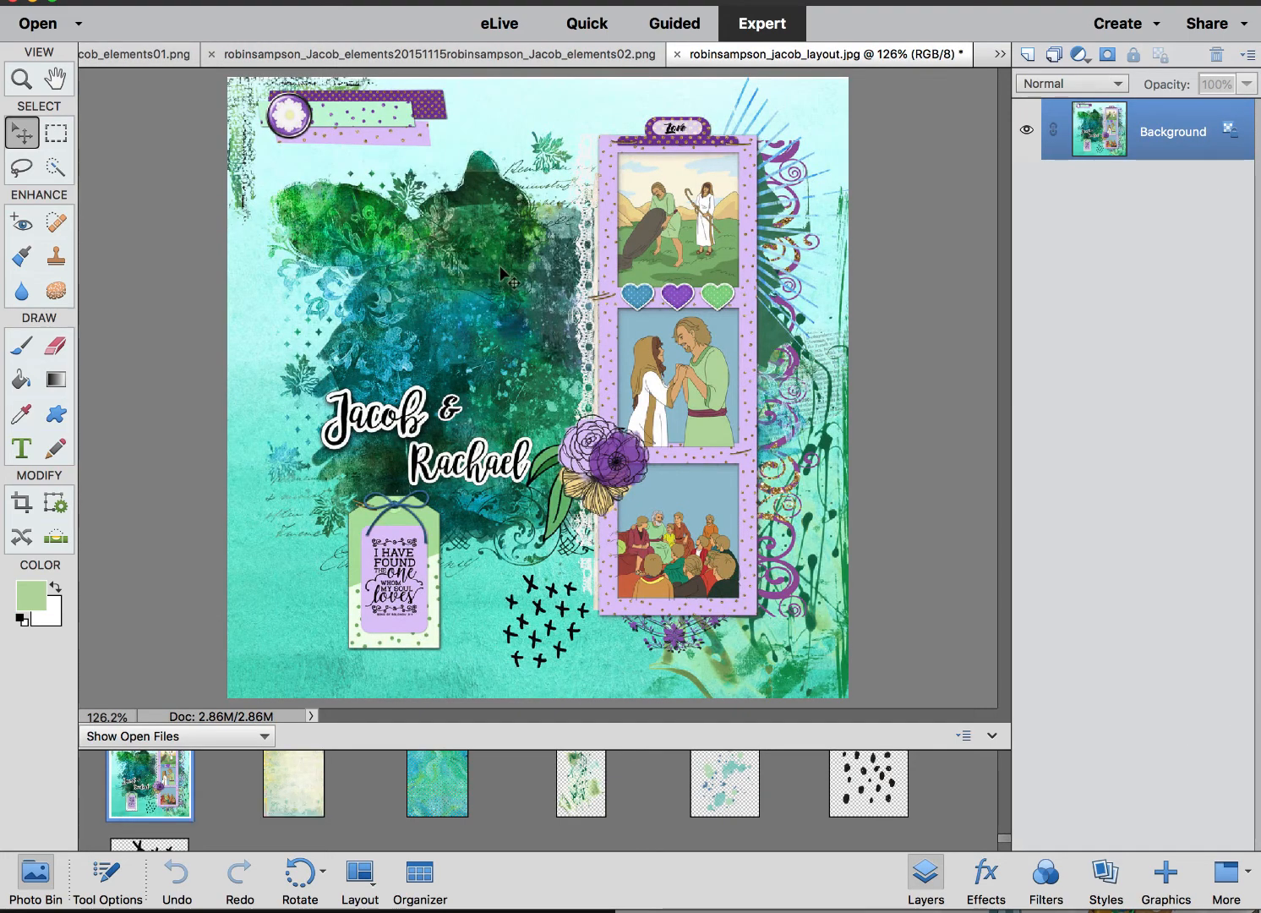
drag(499, 266, 493, 252)
click(1199, 128)
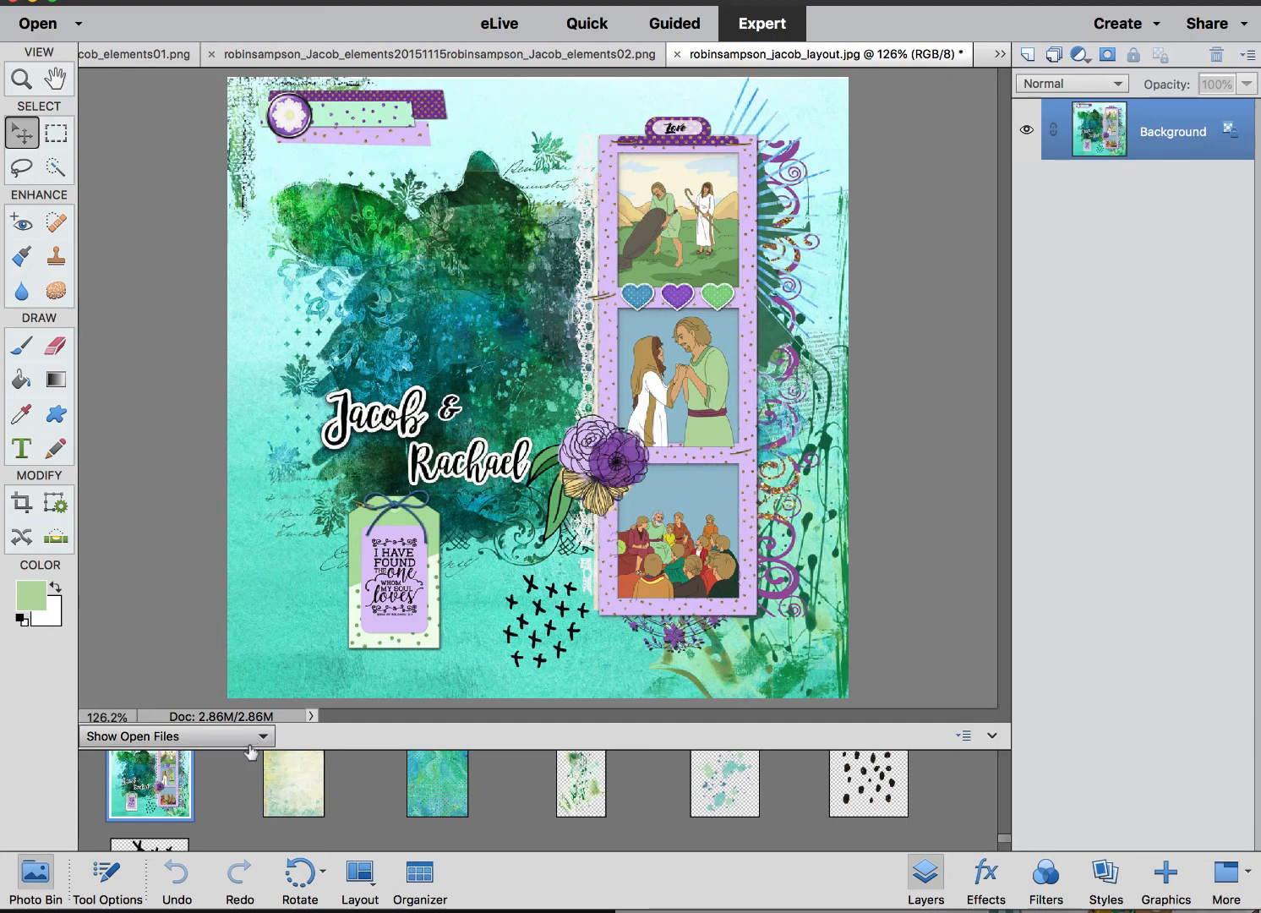
scroll(217, 787, down, 2)
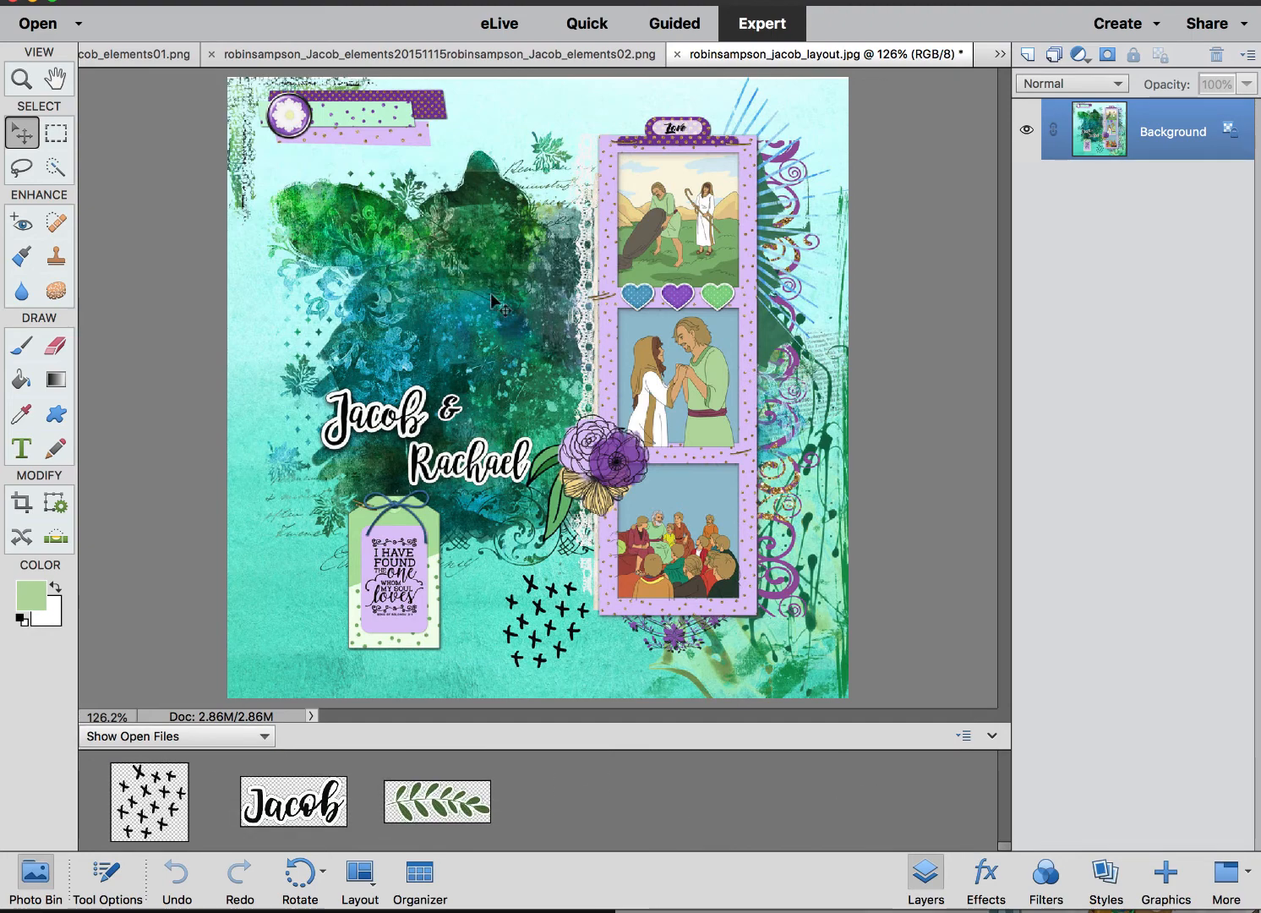
scroll(216, 787, down, 2)
scroll(215, 790, up, 6)
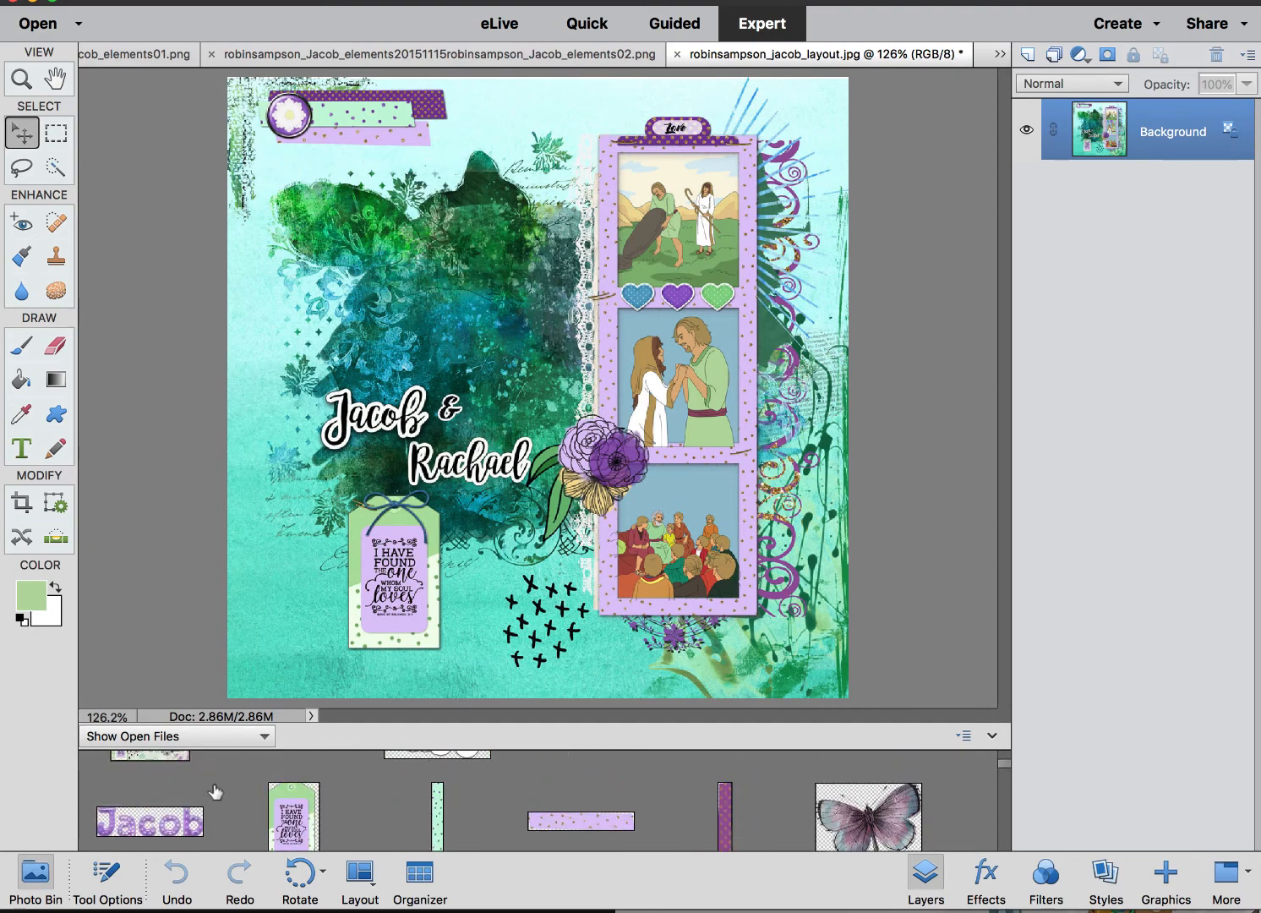
click(151, 801)
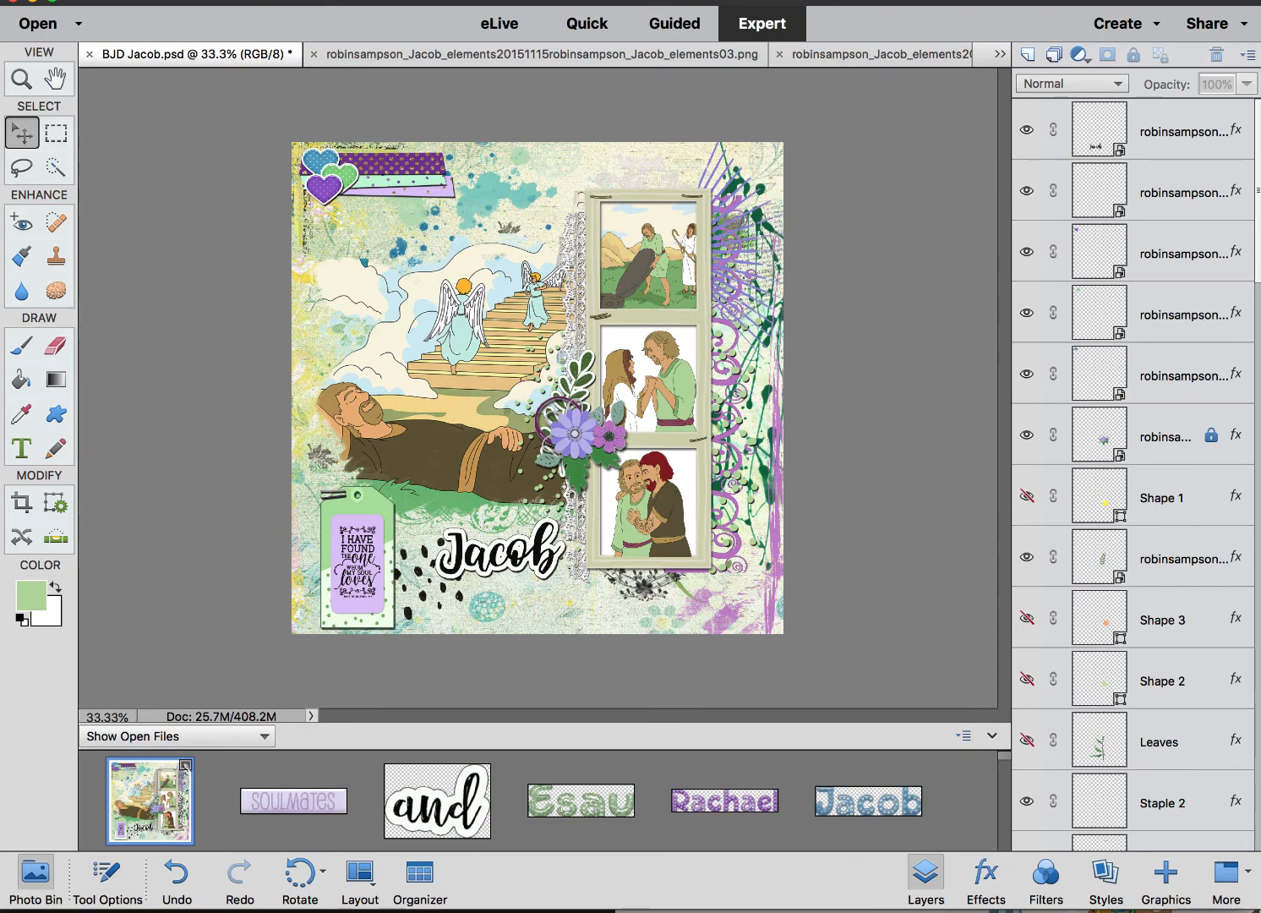
- Switch from the photo editor to the kit library
key(super+Tab)
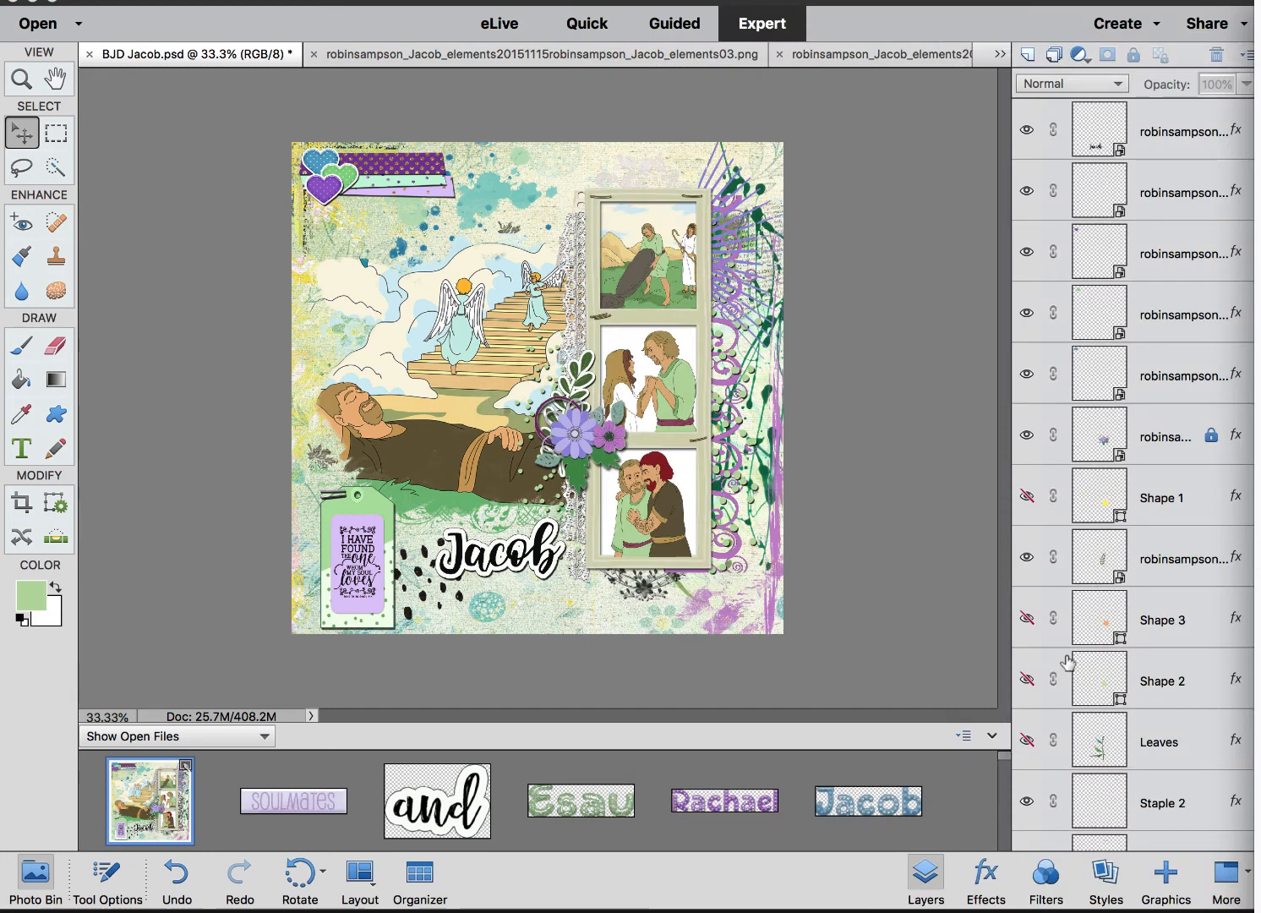